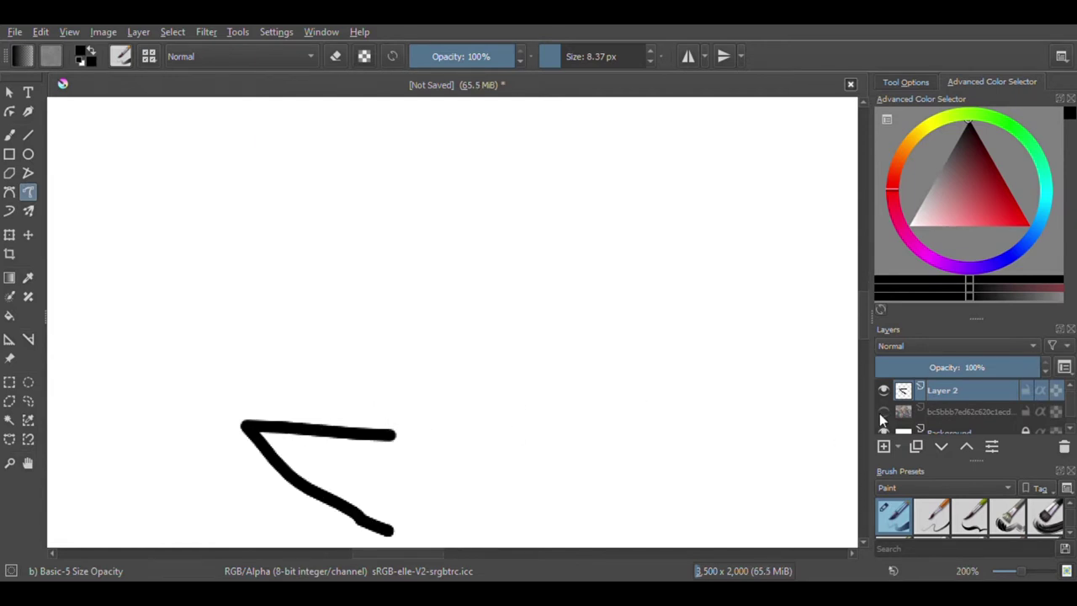
Step: Draw a larger pointed hair spike directly above the small spike on the left half of the canvas
scroll(663, 374, "down", 1, "ctrl")
scroll(404, 414, "down", 1, "ctrl")
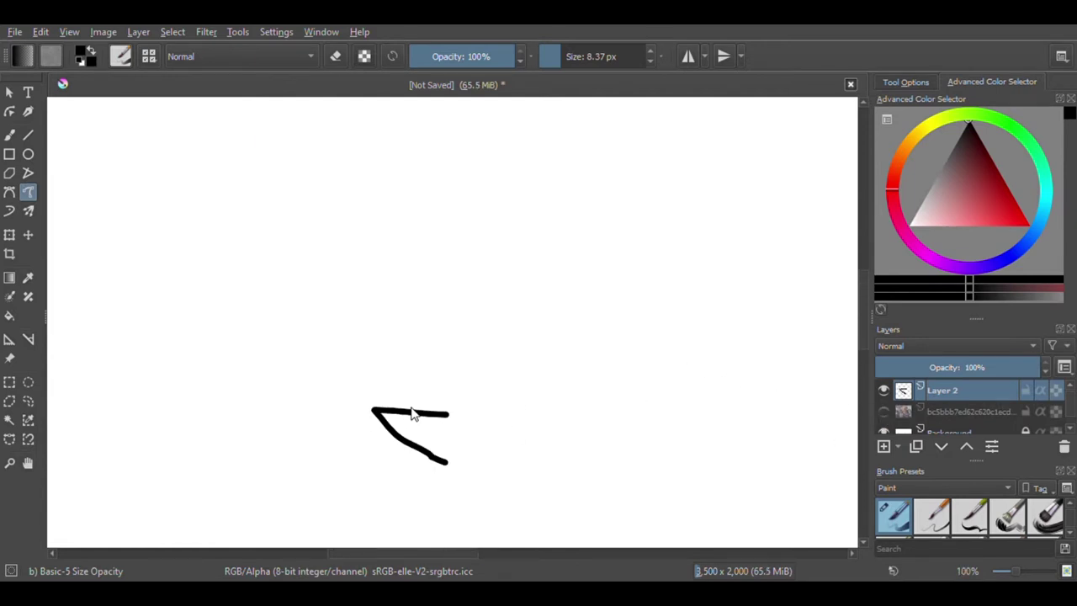
mouse_move(416, 411)
left_mouse_down()
mouse_move(347, 344)
mouse_move(262, 233)
mouse_move(476, 326)
left_mouse_up()
scroll(383, 368, "down", 3)
scroll(431, 338, "up", 2)
scroll(425, 338, "down", 1)
Step: Draw a second, taller hair spike rising from the first one, redoing its long outer edge with a sloping inner edge
mouse_move(375, 350)
left_mouse_down()
mouse_move(316, 414)
mouse_move(279, 268)
mouse_move(231, 144)
left_mouse_up()
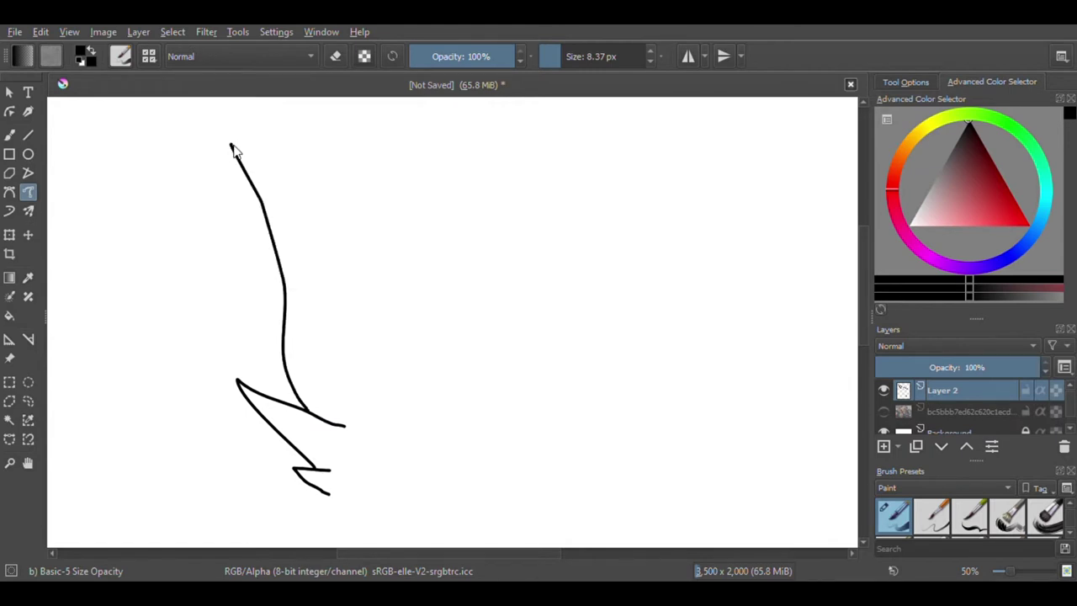
key("ctrl+z")
scroll(287, 421, "up", 1)
mouse_move(304, 486)
left_mouse_down()
mouse_move(255, 296)
mouse_move(341, 362)
left_mouse_up()
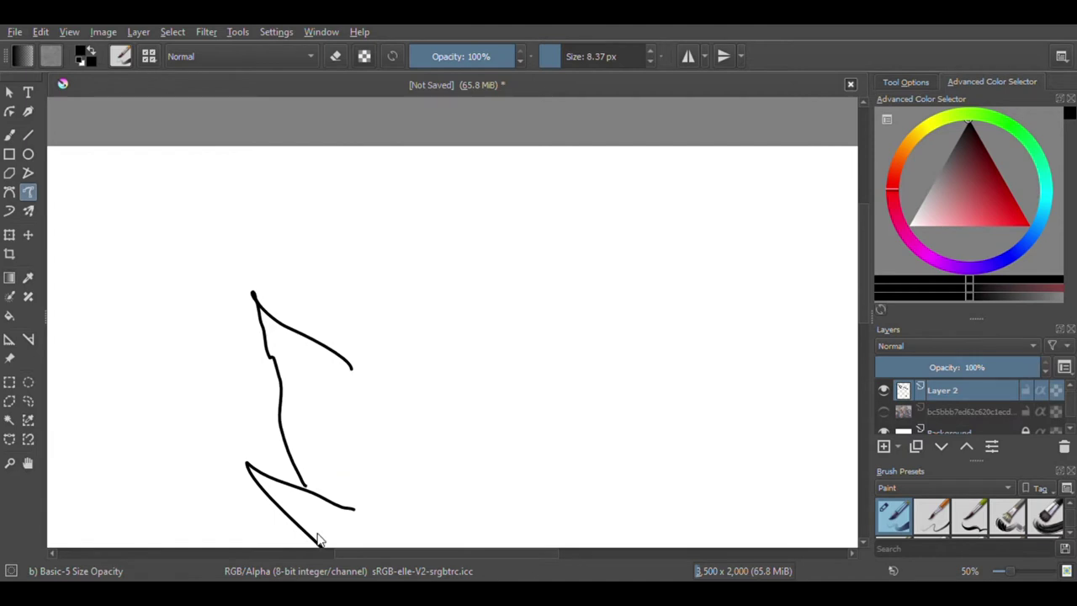
scroll(260, 409, "up", 4)
left_click_drag(360, 405, 412, 478)
scroll(366, 404, "down", 10)
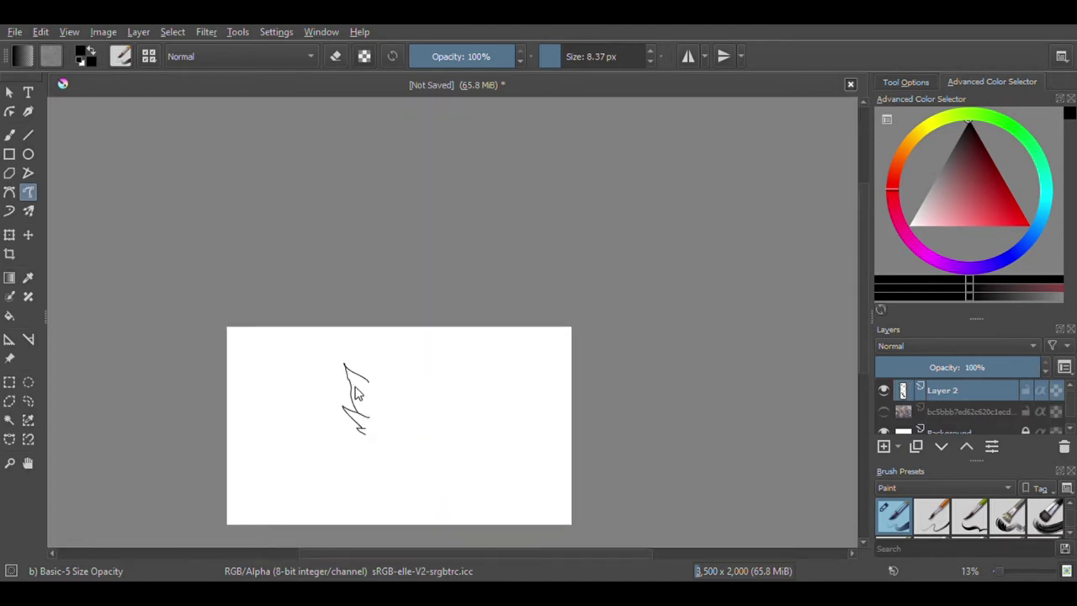
Step: Add a curved inner strand line inside each of the two large left hair spikes
scroll(355, 393, "up", 5)
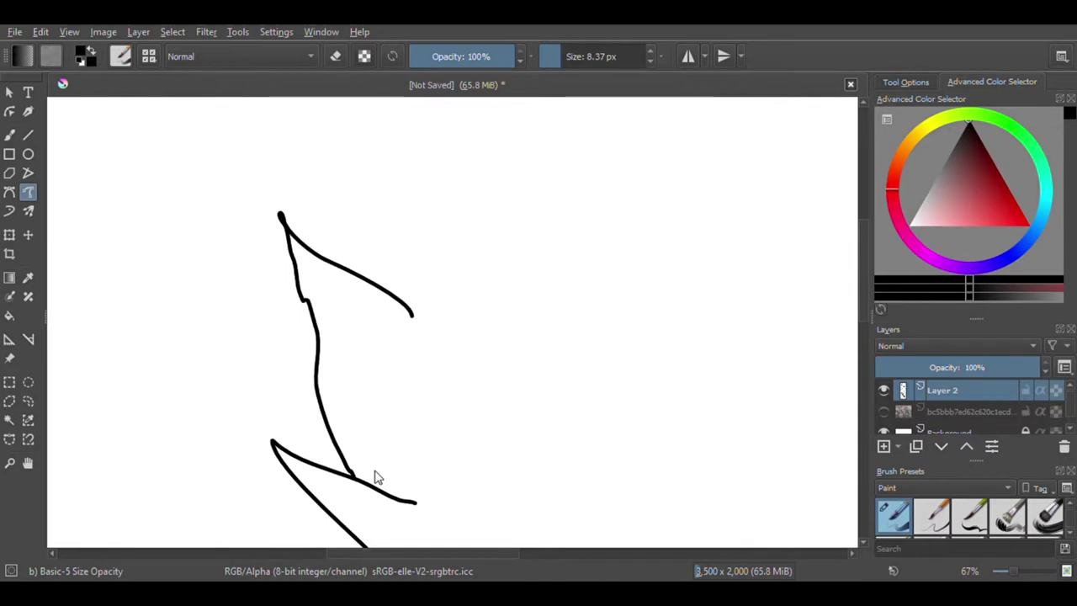
scroll(354, 501, "down", 3)
scroll(525, 271, "up", 3)
left_click_drag(446, 311, 354, 226)
scroll(380, 298, "down", 5)
scroll(351, 275, "up", 3)
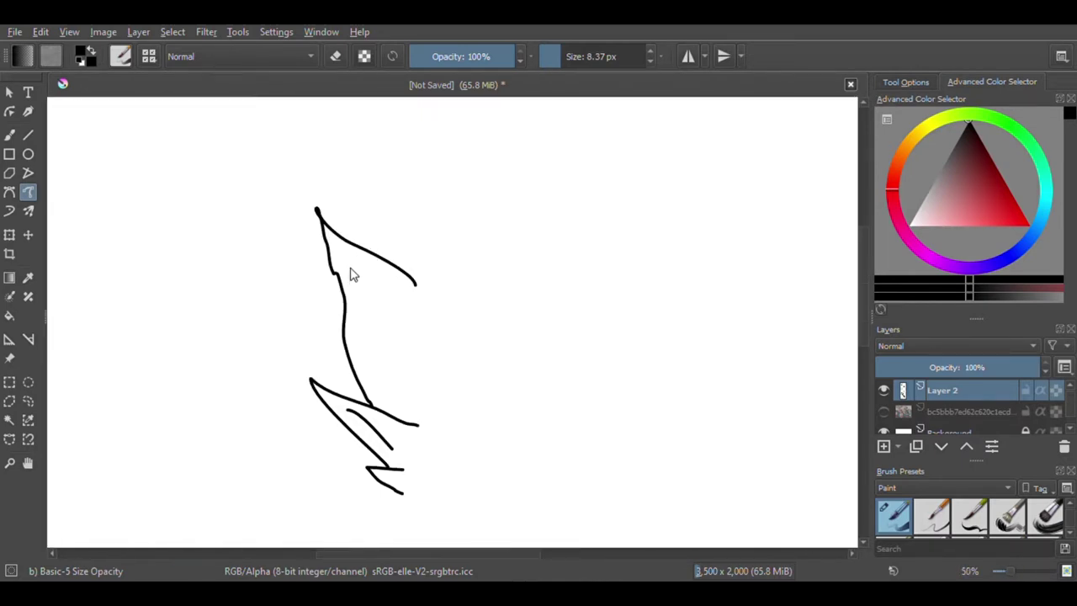
left_click_drag(354, 286, 401, 361)
scroll(404, 320, "down", 3)
scroll(420, 308, "up", 5)
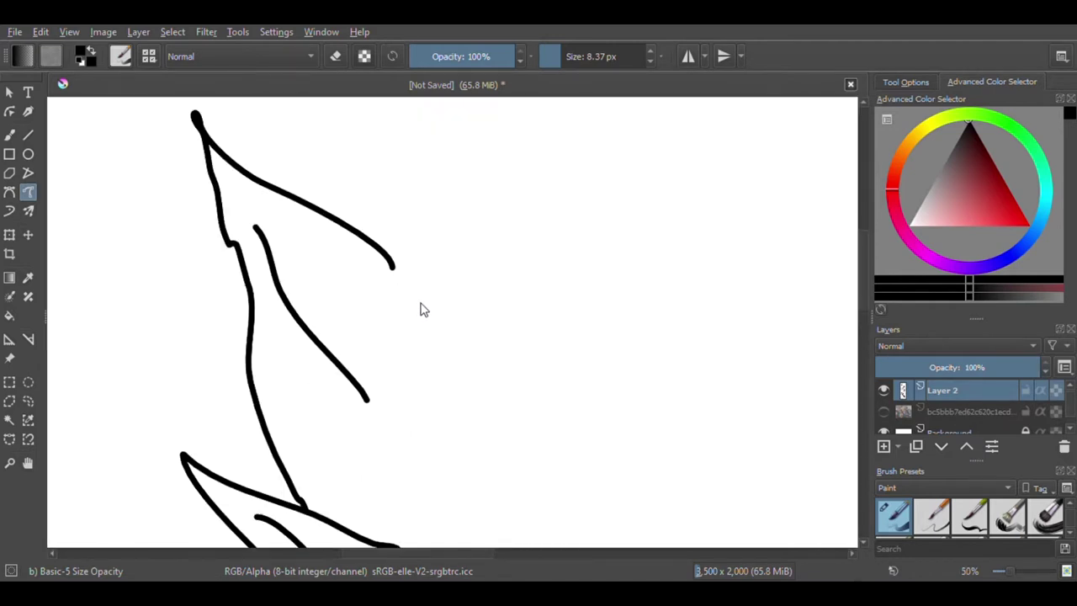
Step: Draw a tall third spike above the left ones near the canvas's upper edge, redoing its sloping edge and short inner strand
scroll(427, 429, "down", 3)
mouse_move(428, 429)
left_mouse_down()
mouse_move(426, 315)
mouse_move(463, 372)
left_mouse_up()
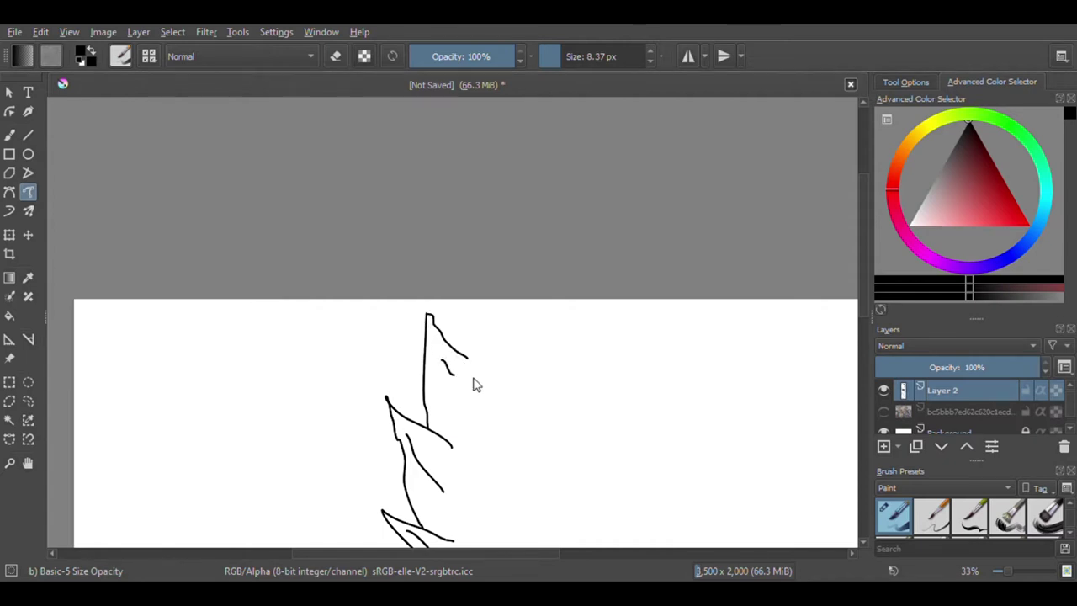
scroll(471, 385, "up", 1)
key("ctrl+z")
key("ctrl+z")
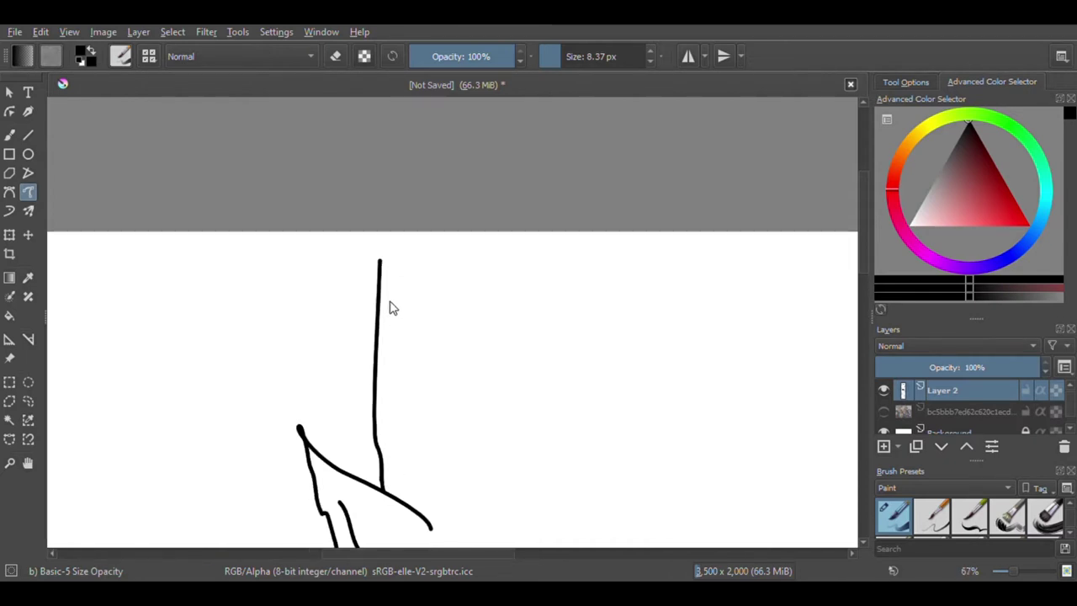
left_click_drag(380, 264, 453, 348)
scroll(413, 362, "down", 6)
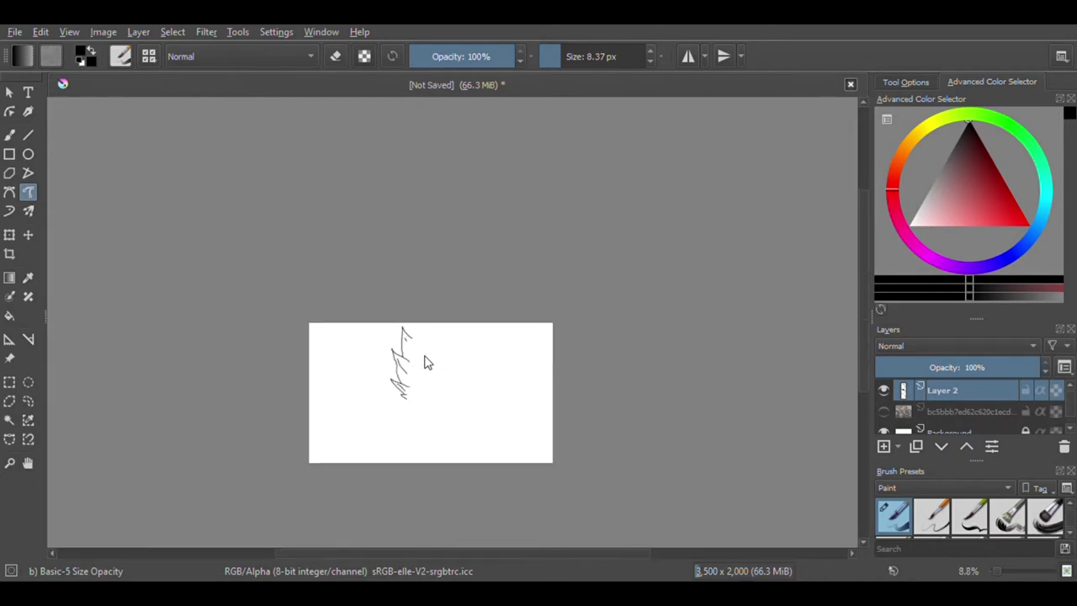
Step: Draw a fourth hair spike to the right of the tall one, with a short strand line inside it
scroll(423, 352, "up", 2)
scroll(423, 352, "up", 4)
mouse_move(378, 343)
left_mouse_down()
mouse_move(376, 284)
mouse_move(400, 223)
left_mouse_up()
key("ctrl+z")
mouse_move(376, 330)
left_mouse_down()
mouse_move(404, 215)
mouse_move(486, 349)
left_mouse_up()
left_click_drag(421, 313, 436, 355)
scroll(483, 336, "down", 3)
scroll(480, 356, "up", 3)
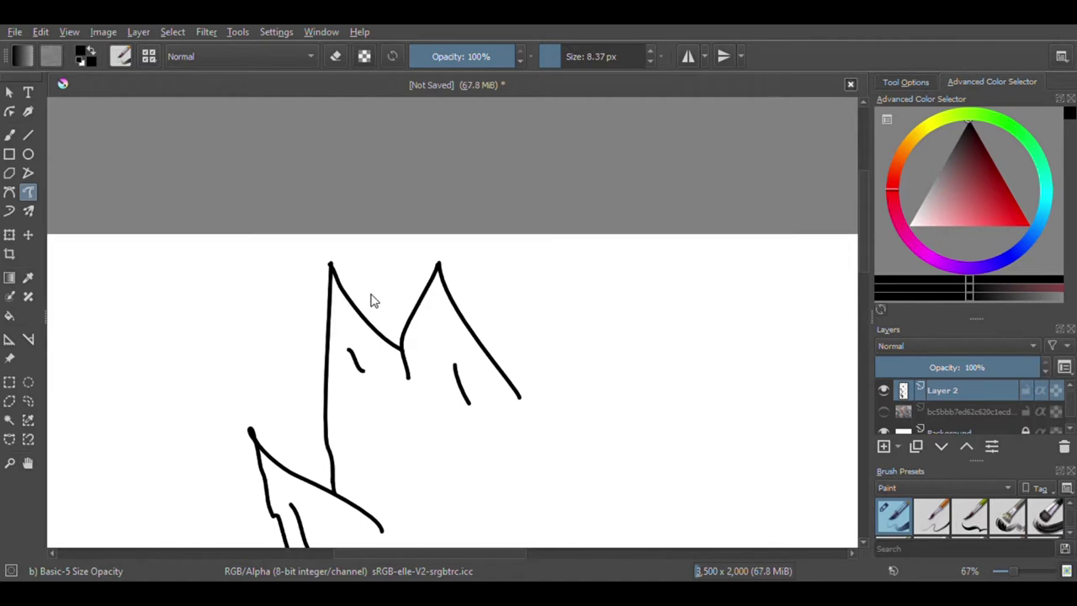
Step: Draw a spike edge running off the canvas's upper border between the two upper spikes, with a short strand beside it
scroll(376, 299, "up", 1)
left_click_drag(362, 325, 406, 168)
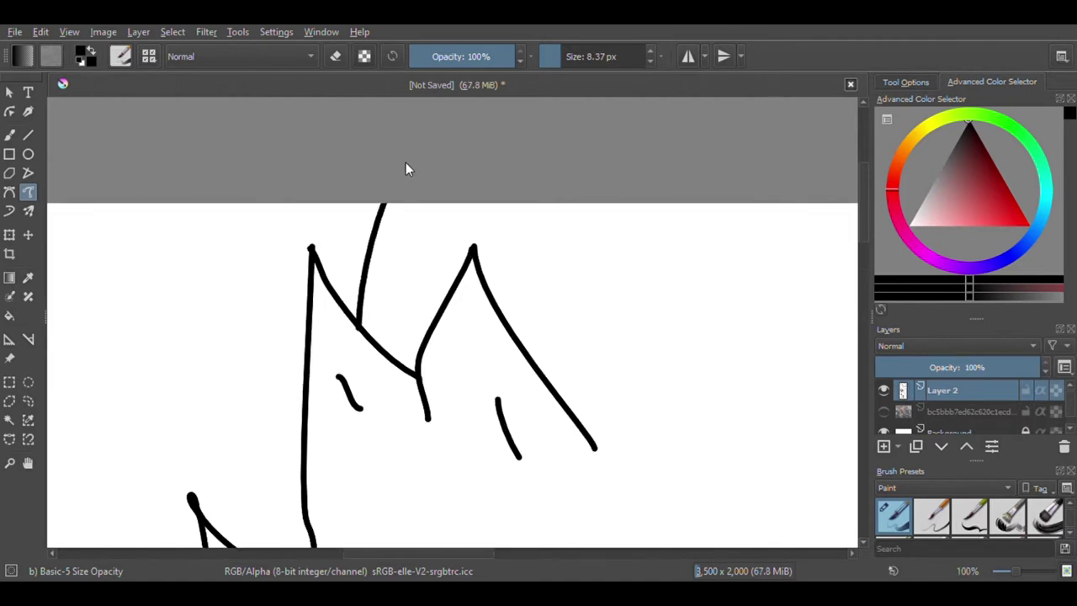
mouse_move(421, 299)
left_mouse_down()
mouse_move(428, 248)
mouse_move(417, 228)
left_mouse_up()
scroll(417, 229, "down", 1)
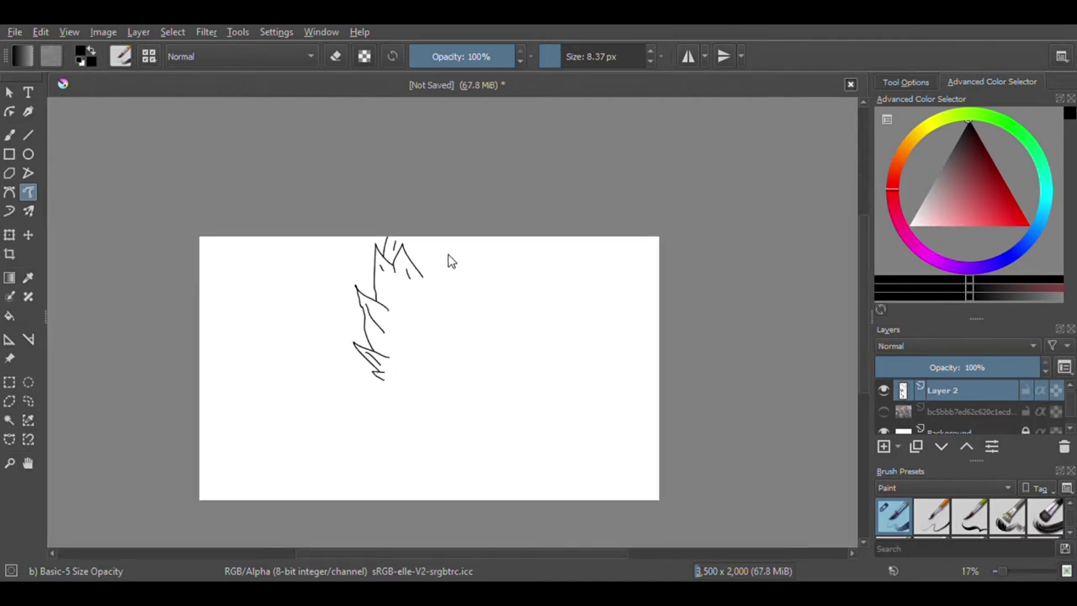
Step: Start the hair's right side with a spike touching the canvas's upper edge and a curved strand to its left
scroll(449, 261, "down", 1)
scroll(435, 307, "up", 1)
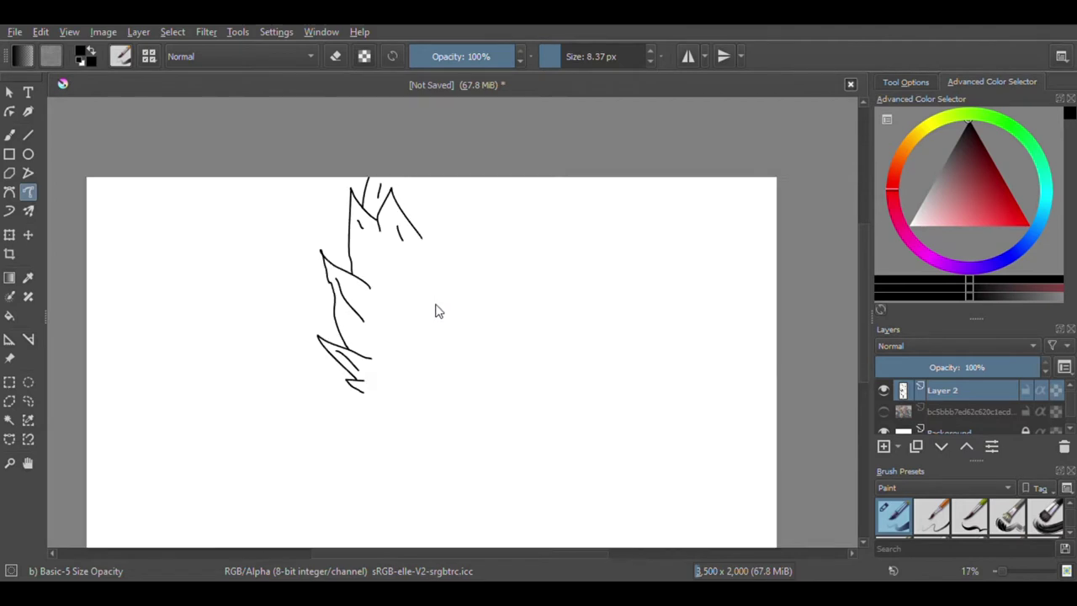
scroll(392, 250, "up", 1)
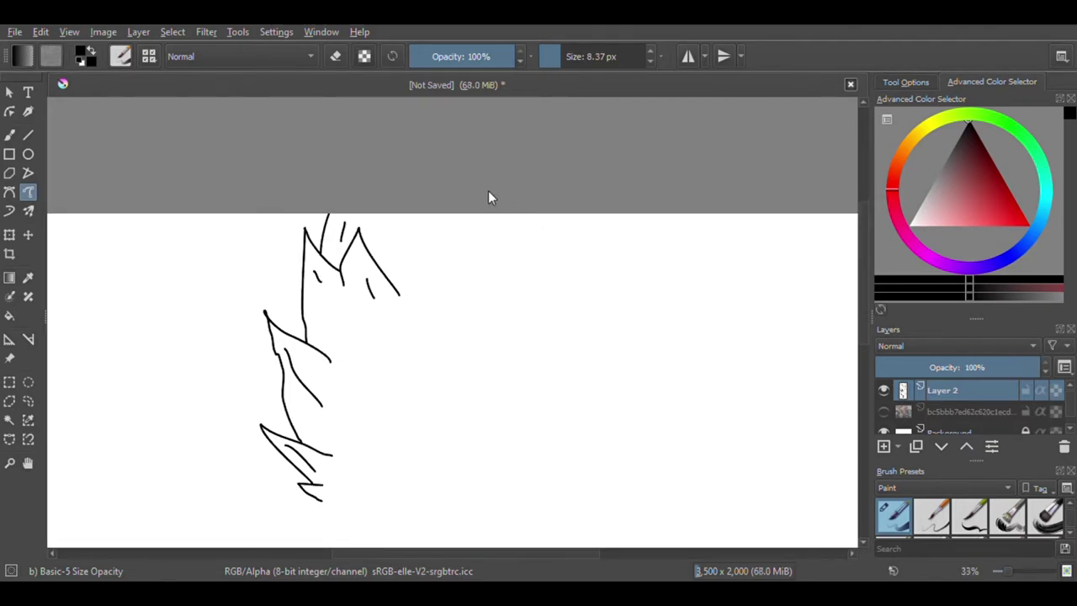
scroll(489, 194, "up", 1)
left_click_drag(542, 226, 549, 322)
left_click_drag(498, 246, 500, 308)
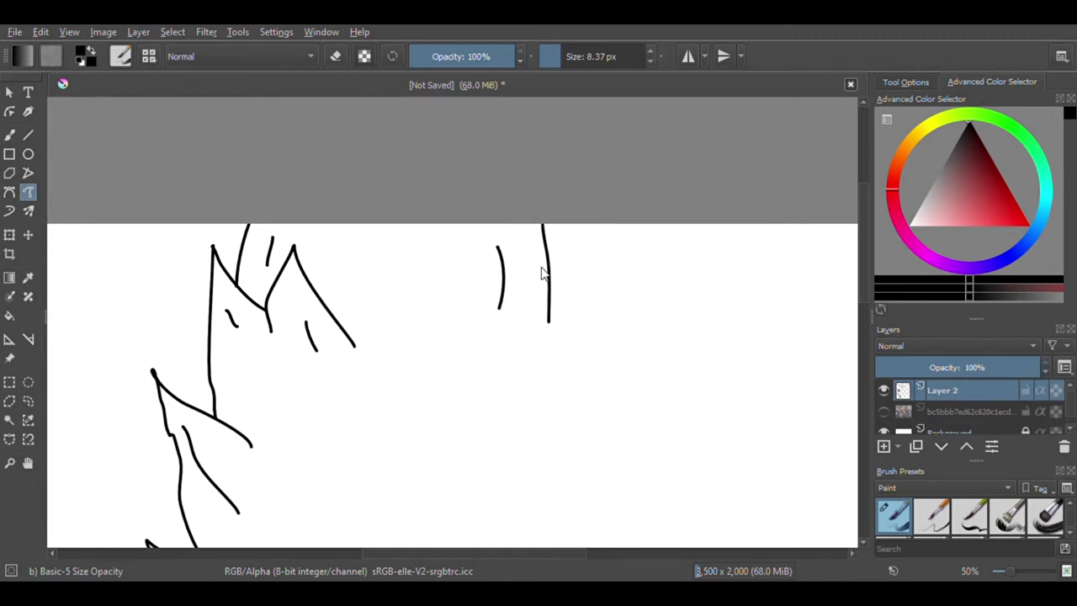
mouse_move(549, 271)
left_mouse_down()
mouse_move(578, 208)
mouse_move(602, 384)
mouse_move(596, 445)
left_mouse_up()
scroll(512, 311, "down", 3)
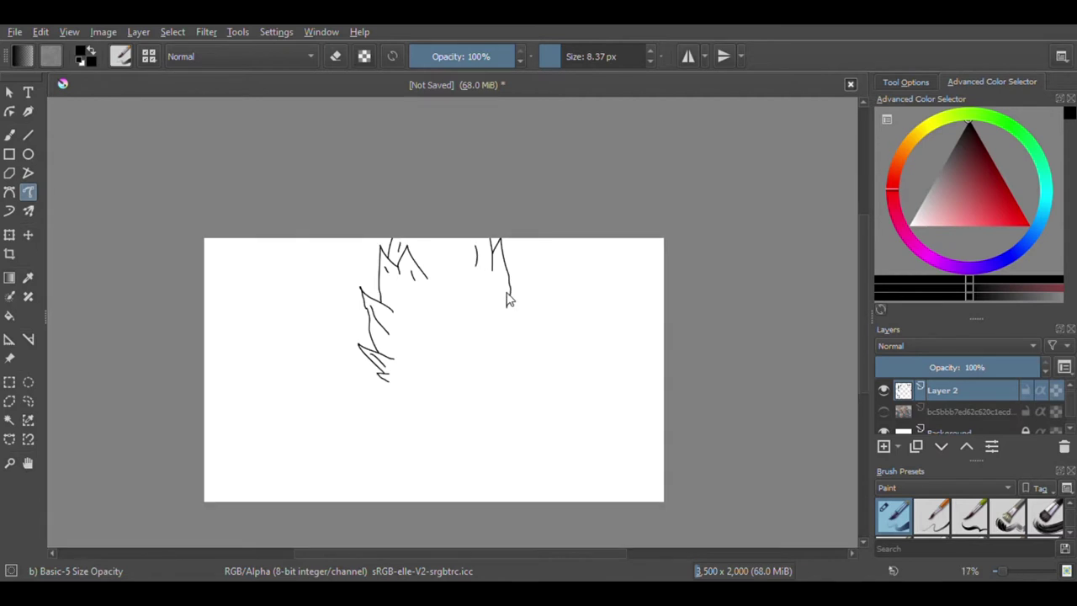
Step: Draw a large hair spike below the upper right one, redoing its outline with a straighter rising edge
scroll(507, 300, "up", 4)
mouse_move(445, 335)
left_mouse_down()
mouse_move(544, 243)
mouse_move(555, 345)
mouse_move(481, 488)
left_mouse_up()
scroll(481, 488, "down", 3)
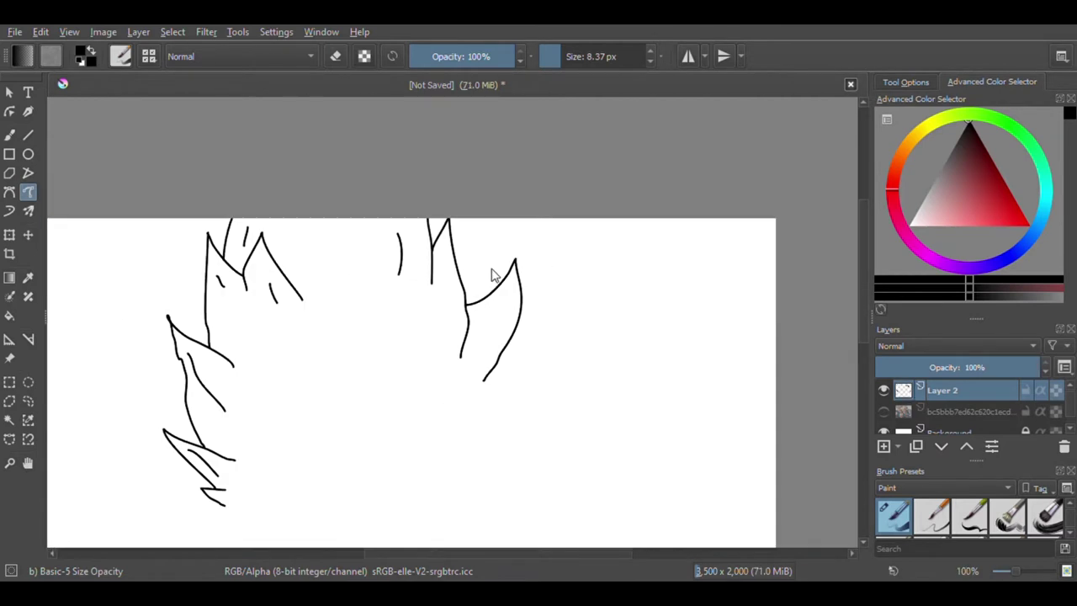
scroll(493, 365, "up", 2)
key("ctrl+z")
mouse_move(455, 269)
left_mouse_down()
mouse_move(548, 192)
mouse_move(563, 288)
mouse_move(512, 446)
left_mouse_up()
scroll(648, 352, "down", 3)
scroll(523, 294, "up", 3)
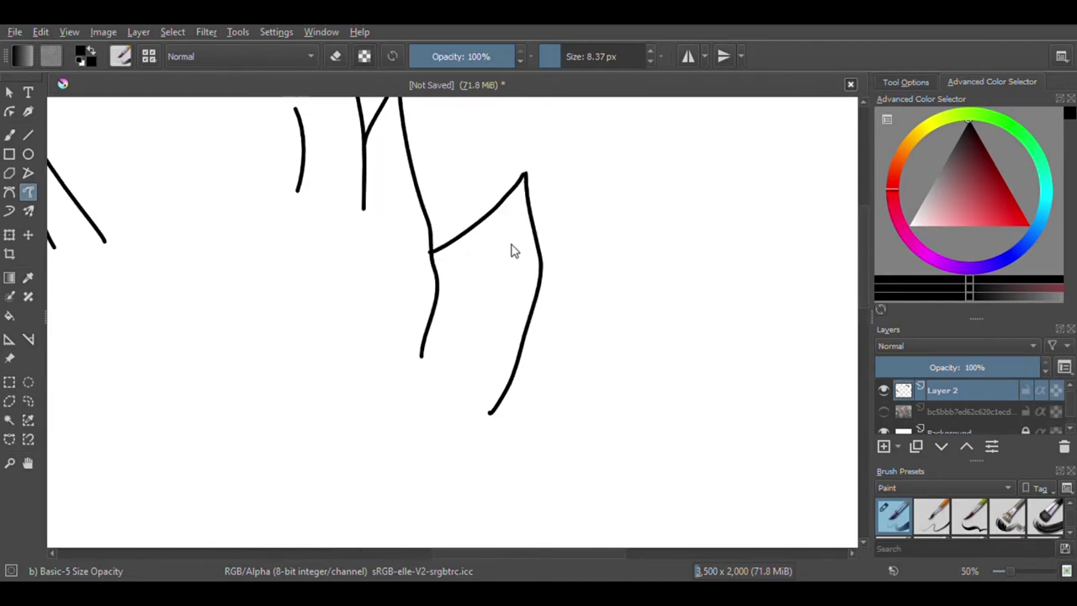
Step: Add an inner strand to the large right spike and draw a smaller spike with its own strand below it
mouse_move(462, 340)
left_mouse_down()
mouse_move(495, 245)
mouse_move(477, 252)
mouse_move(496, 226)
mouse_move(509, 289)
mouse_move(453, 377)
left_mouse_up()
scroll(497, 250, "down", 1)
scroll(502, 242, "up", 1)
scroll(464, 294, "down", 5)
scroll(498, 309, "up", 6)
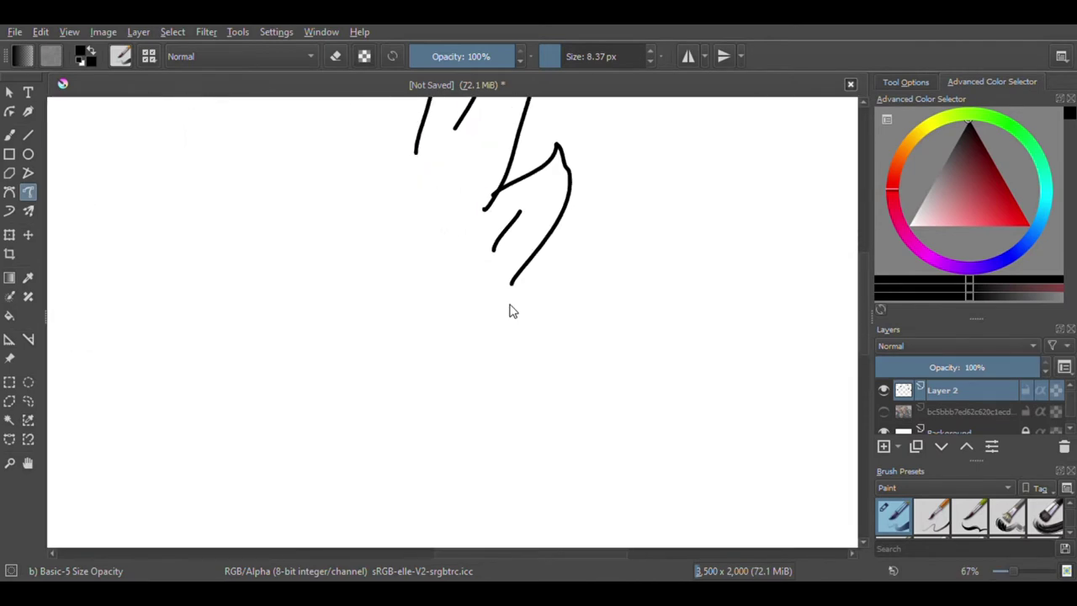
Step: Draw two more curved spikes down the hair's right side, undoing the stray strokes
mouse_move(473, 296)
left_mouse_down()
mouse_move(596, 239)
mouse_move(586, 289)
mouse_move(557, 342)
mouse_move(525, 385)
mouse_move(448, 455)
left_mouse_up()
scroll(467, 348, "down", 3)
scroll(470, 391, "up", 2)
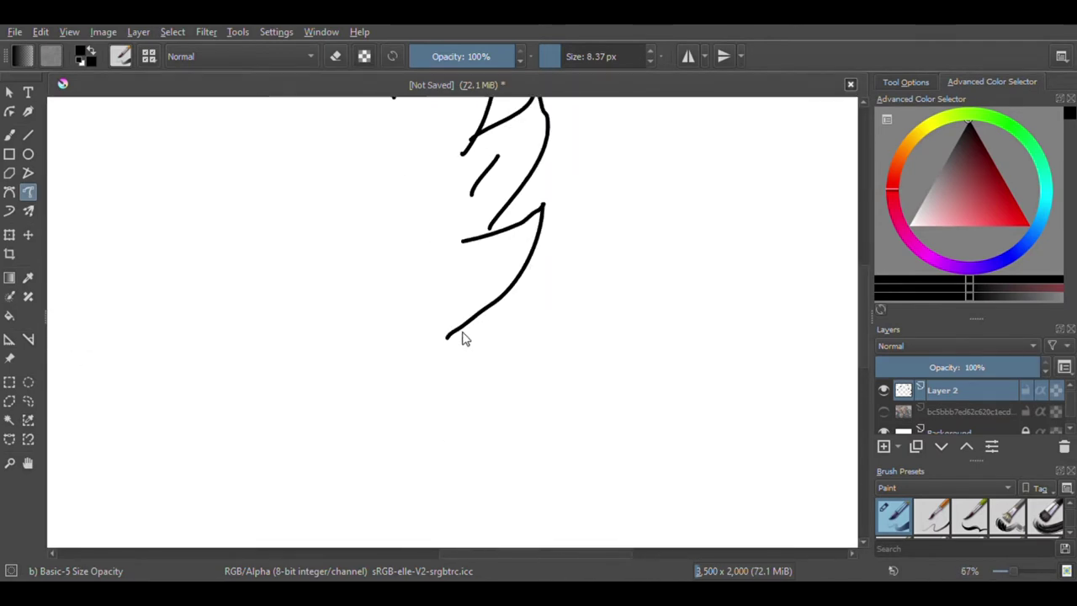
left_click_drag(454, 330, 538, 341)
key("ctrl+z")
mouse_move(455, 338)
left_mouse_down()
mouse_move(534, 317)
mouse_move(514, 348)
mouse_move(441, 404)
left_mouse_up()
key("ctrl+z")
scroll(437, 342, "down", 6)
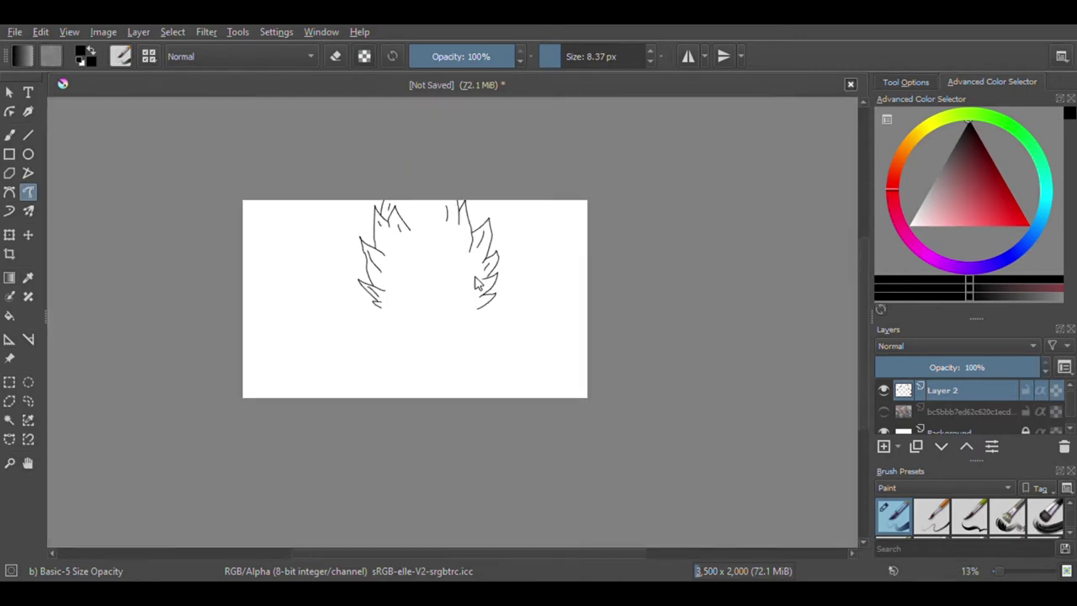
Step: Draw a curved, forked strand coming down from the canvas's upper edge between the left and right hair spikes
scroll(414, 241, "up", 5)
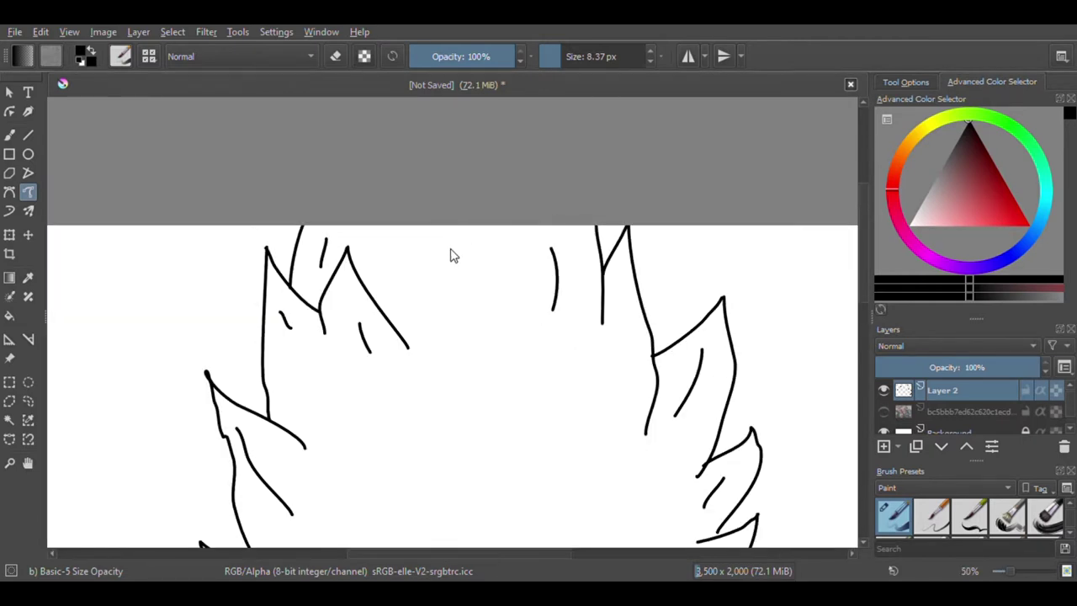
scroll(454, 282, "up", 1)
mouse_move(503, 362)
left_mouse_down()
mouse_move(488, 328)
mouse_move(497, 180)
left_mouse_up()
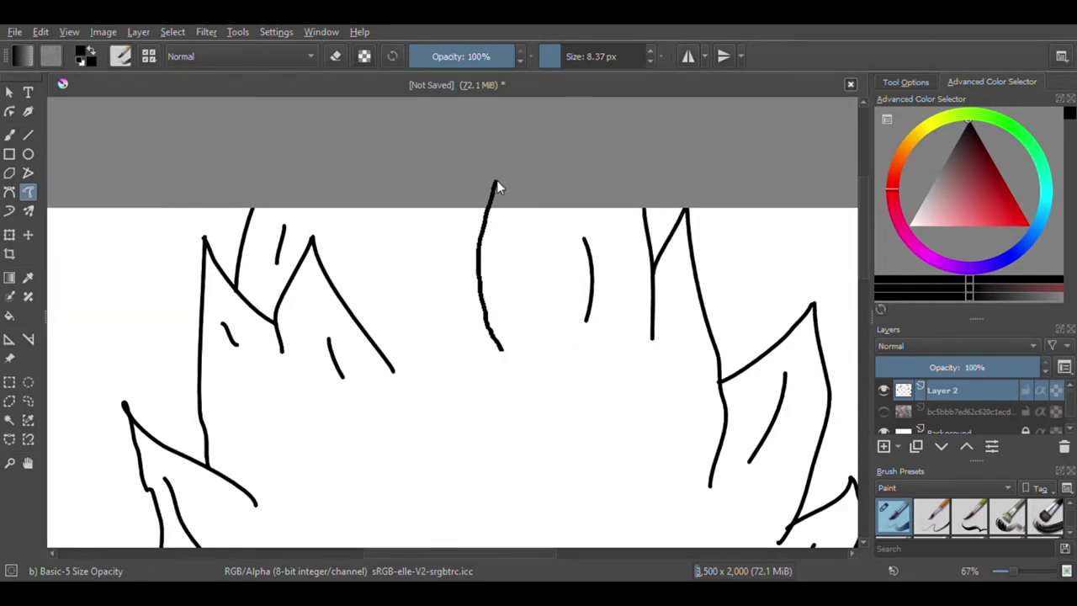
scroll(453, 199, "down", 3)
scroll(447, 228, "up", 2)
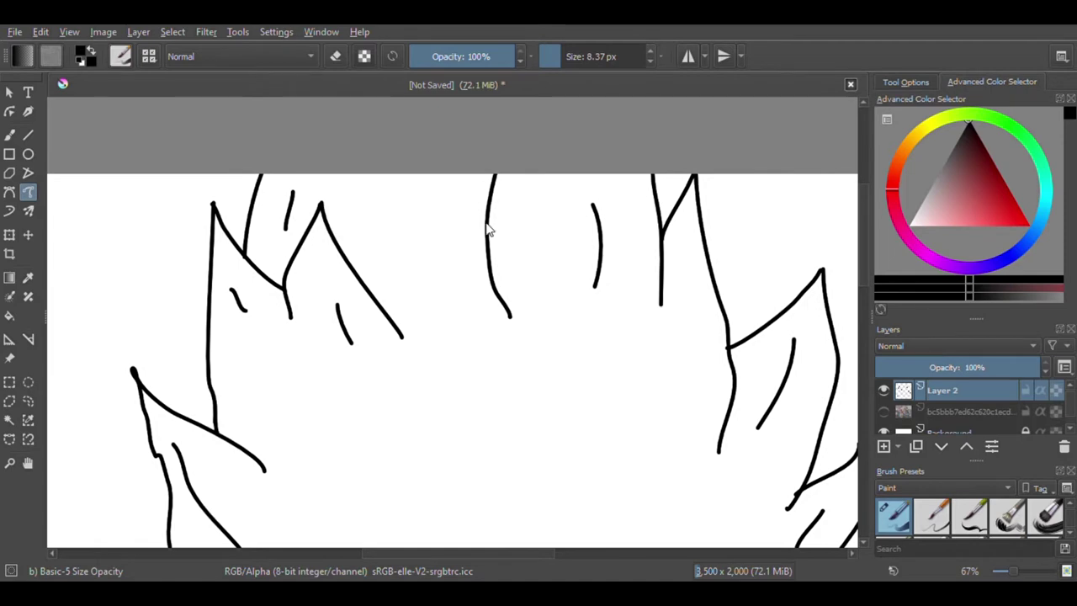
scroll(438, 106, "down", 4)
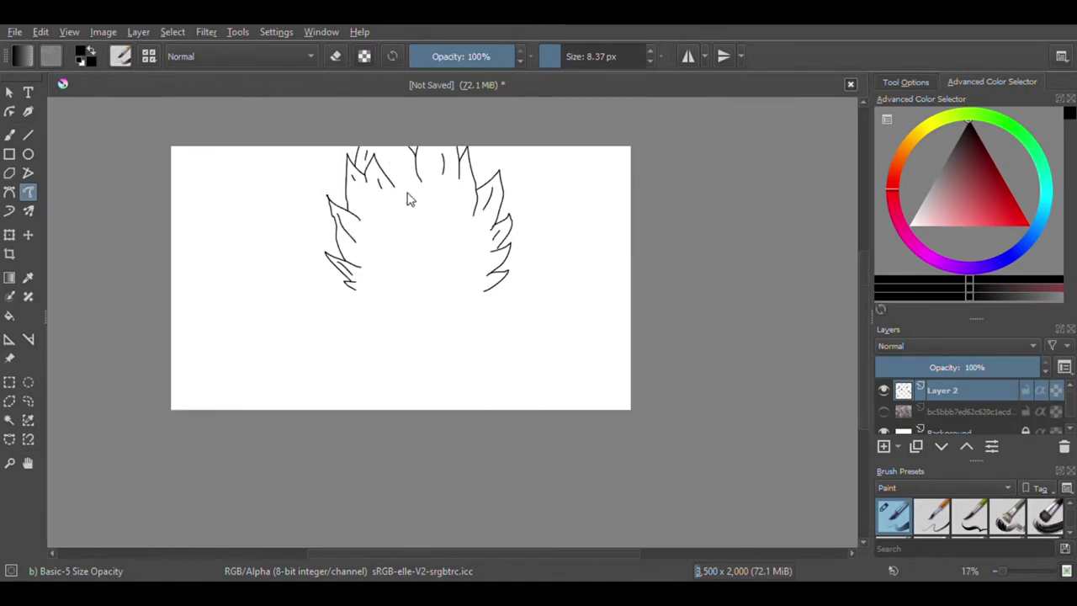
Step: Draw the left part of the hairline inside the left spikes, with a hooked lower end and a curved upper edge
scroll(392, 160, "up", 1)
scroll(408, 177, "down", 1)
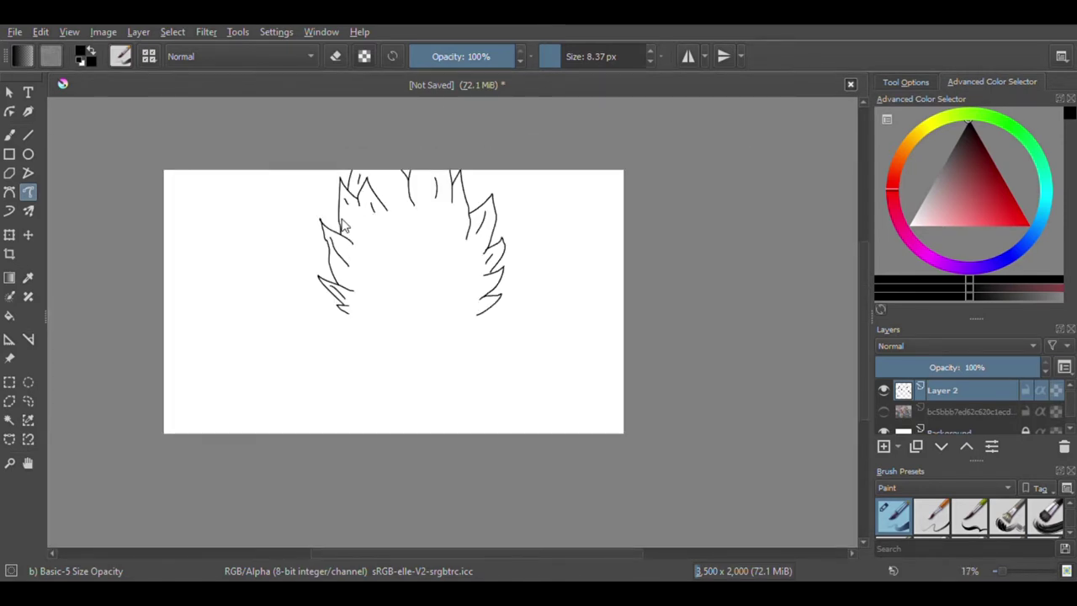
scroll(359, 202, "up", 1)
scroll(362, 269, "up", 3)
scroll(255, 233, "down", 3)
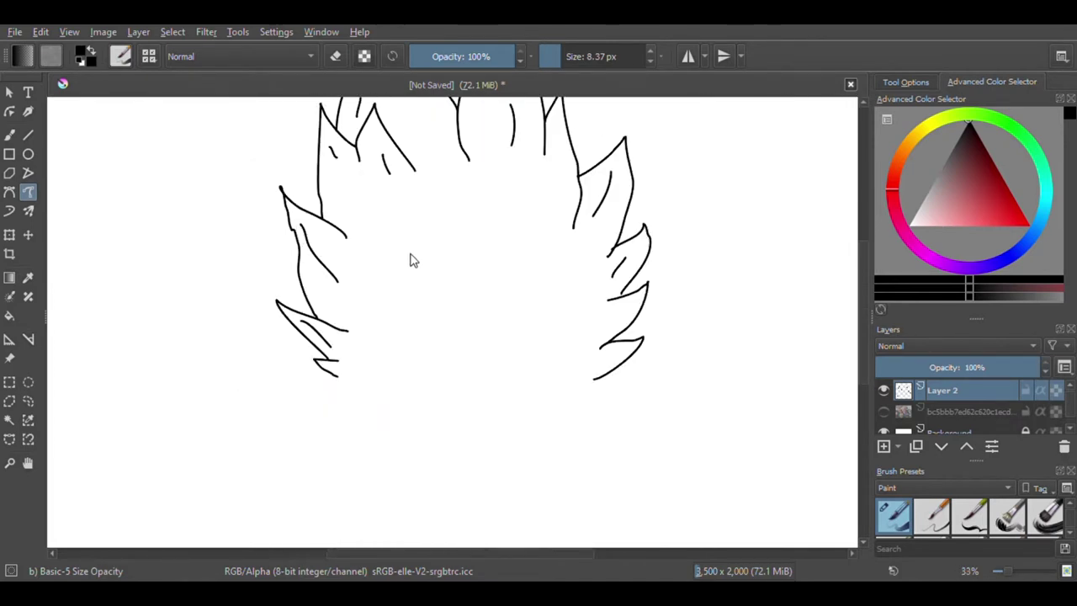
scroll(413, 294, "down", 1)
scroll(376, 357, "up", 1)
scroll(417, 262, "up", 1)
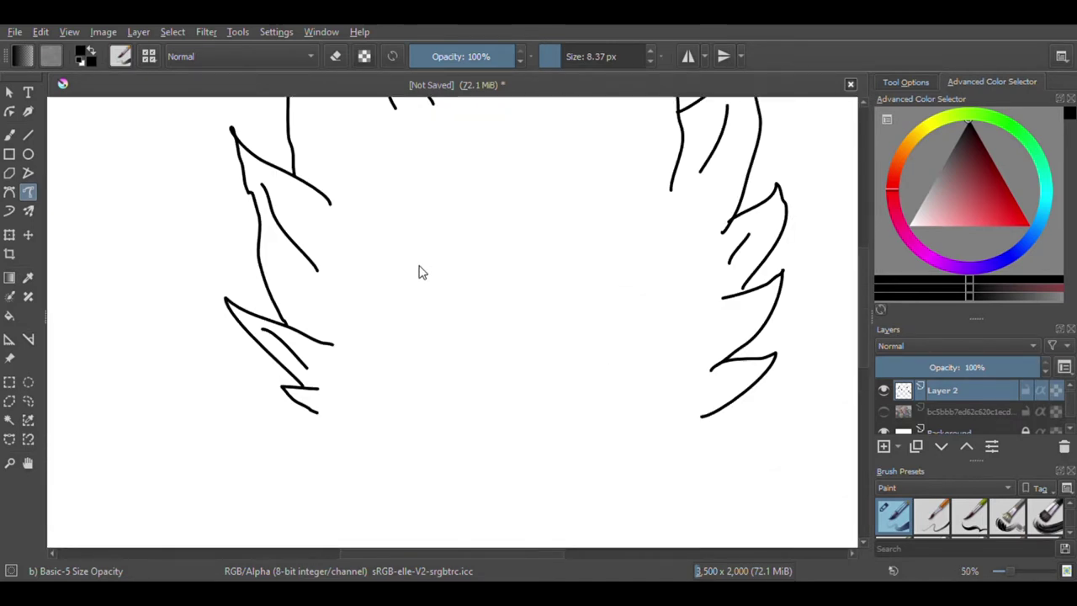
scroll(541, 325, "down", 1)
scroll(599, 334, "up", 2)
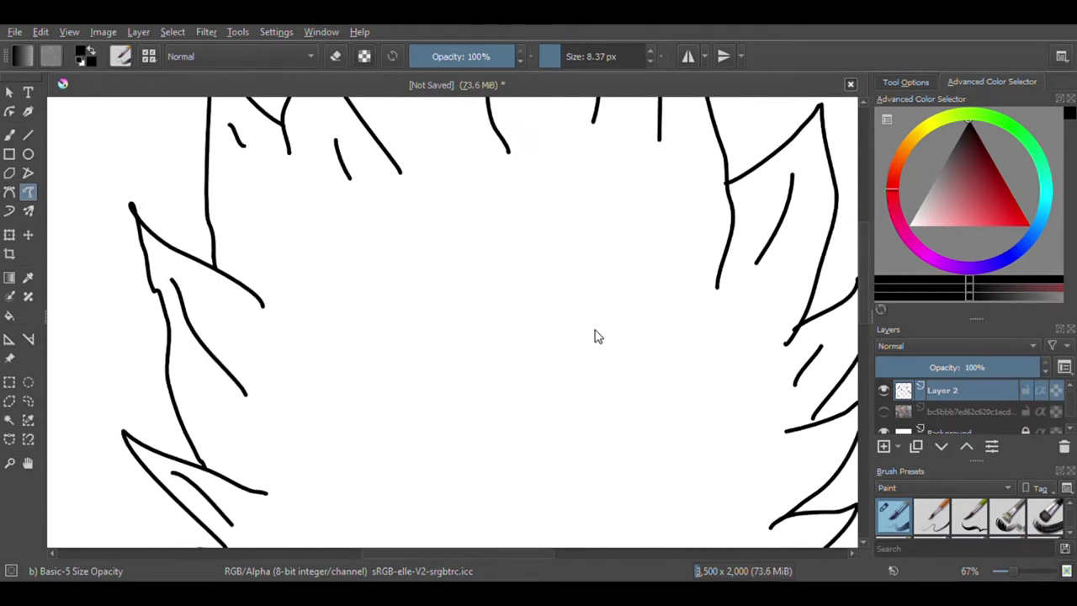
mouse_move(329, 357)
left_mouse_down()
mouse_move(340, 311)
mouse_move(392, 299)
mouse_move(472, 361)
mouse_move(506, 275)
mouse_move(570, 243)
mouse_move(630, 238)
mouse_move(669, 298)
left_mouse_up()
scroll(553, 321, "down", 3)
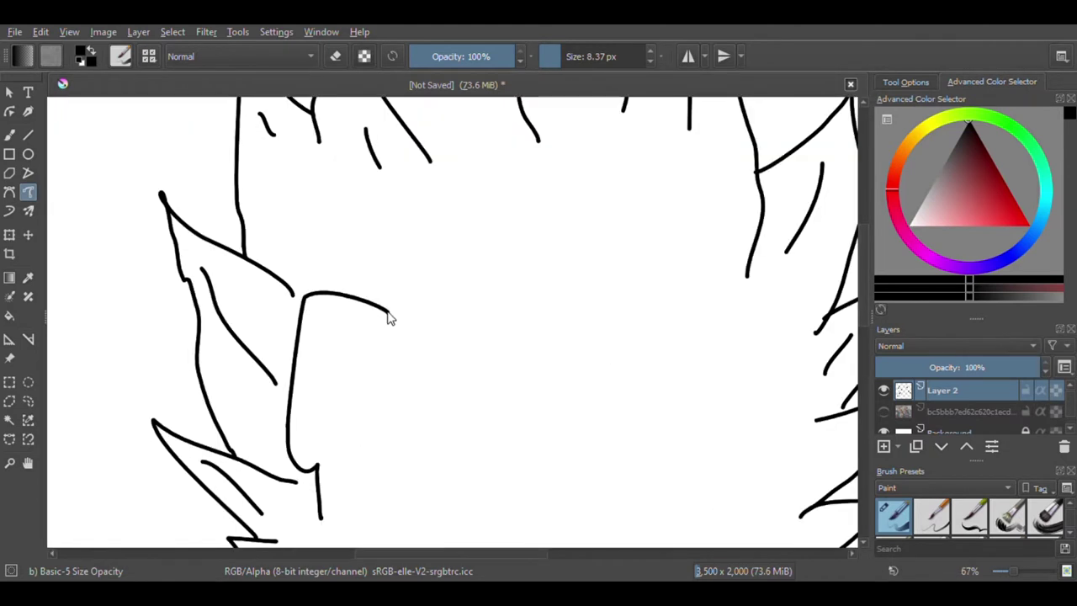
Step: Continue the hairline into a central downward point followed by a tall rounded arch
mouse_move(389, 315)
left_mouse_down()
mouse_move(477, 385)
mouse_move(493, 308)
mouse_move(562, 226)
mouse_move(595, 229)
left_mouse_up()
scroll(604, 272, "down", 3)
scroll(614, 269, "up", 1)
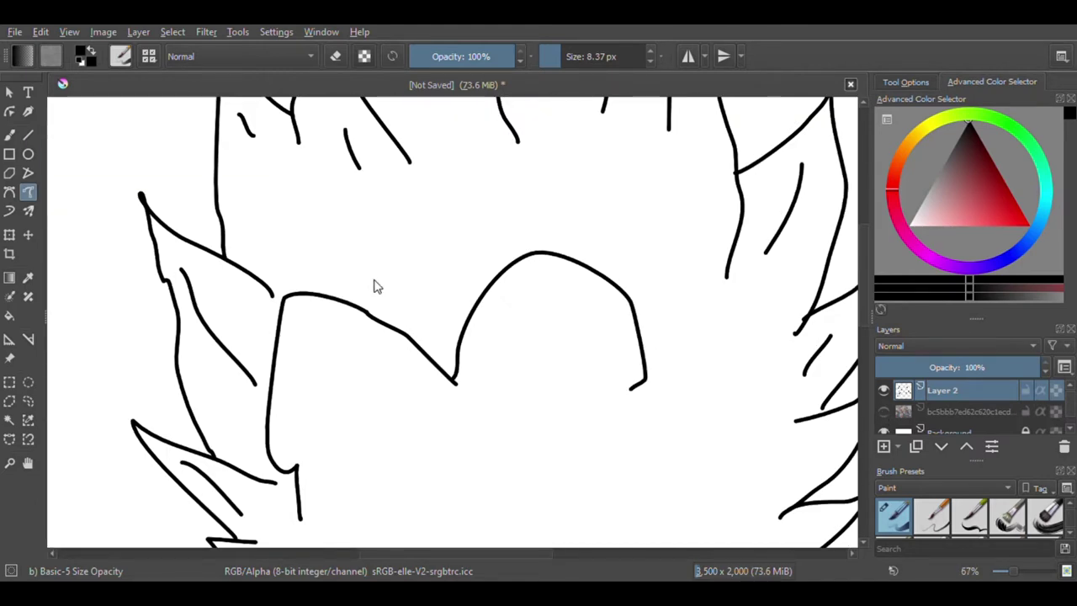
Step: Draw a small downward point at the hairline's right end, followed by the outer outline of the right ear with its curled lobe
scroll(376, 287, "down", 2)
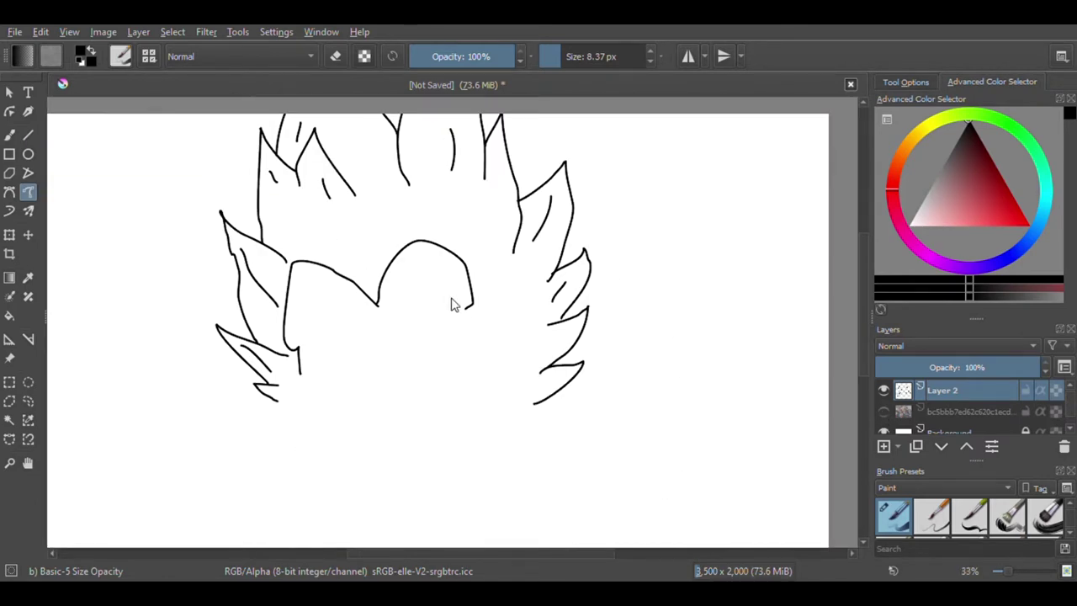
scroll(452, 305, "up", 2)
scroll(463, 312, "down", 2)
scroll(478, 301, "down", 1)
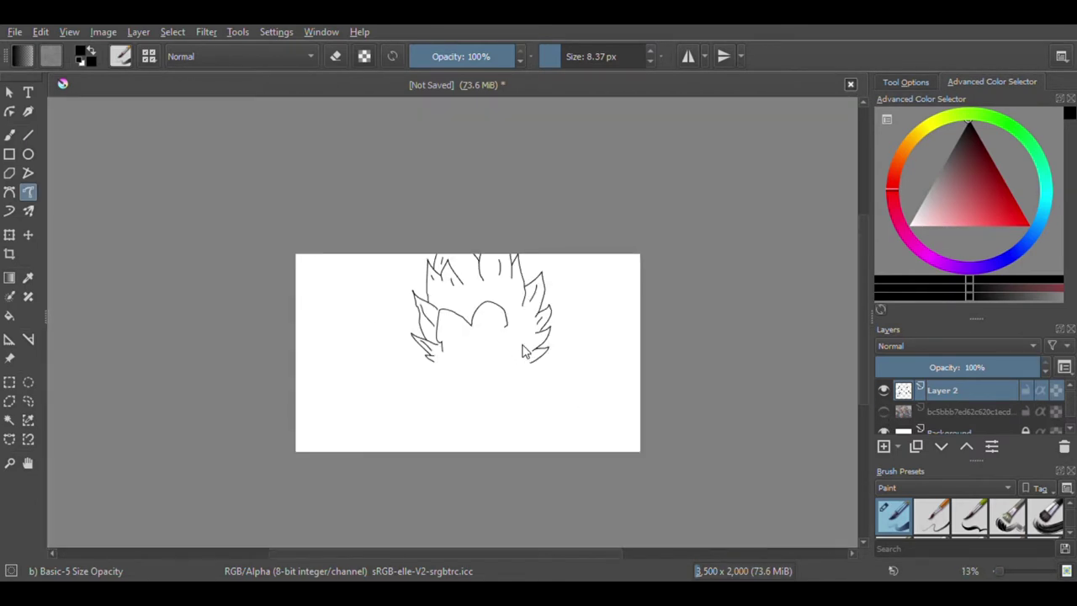
scroll(500, 320, "up", 4)
mouse_move(494, 331)
left_mouse_down()
mouse_move(548, 364)
mouse_move(564, 418)
left_mouse_up()
scroll(529, 356, "down", 4)
scroll(529, 358, "up", 2)
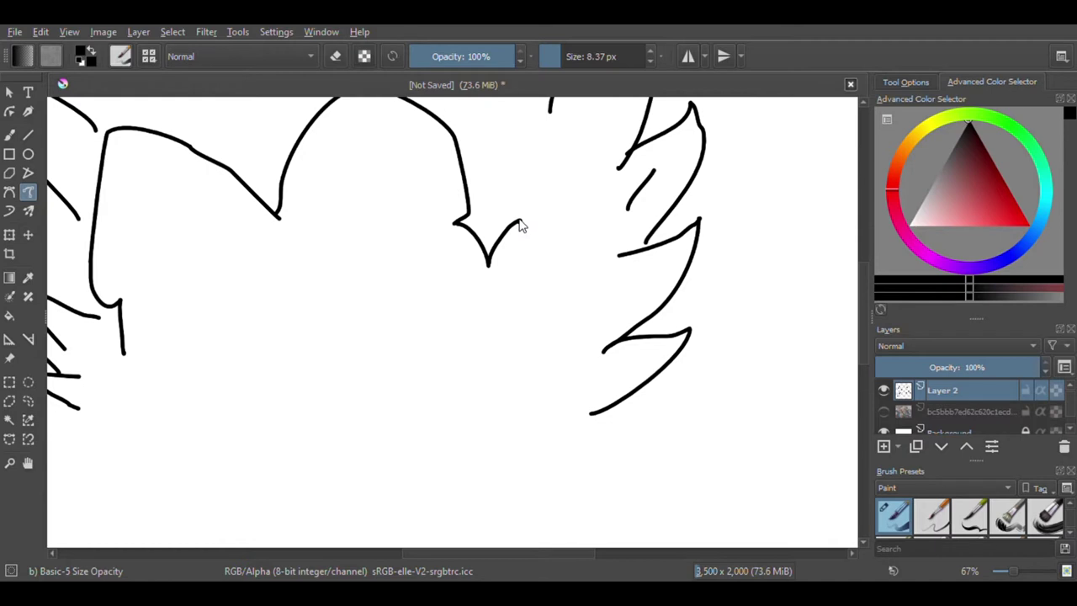
mouse_move(530, 229)
left_mouse_down()
mouse_move(556, 266)
mouse_move(567, 323)
mouse_move(548, 393)
left_mouse_up()
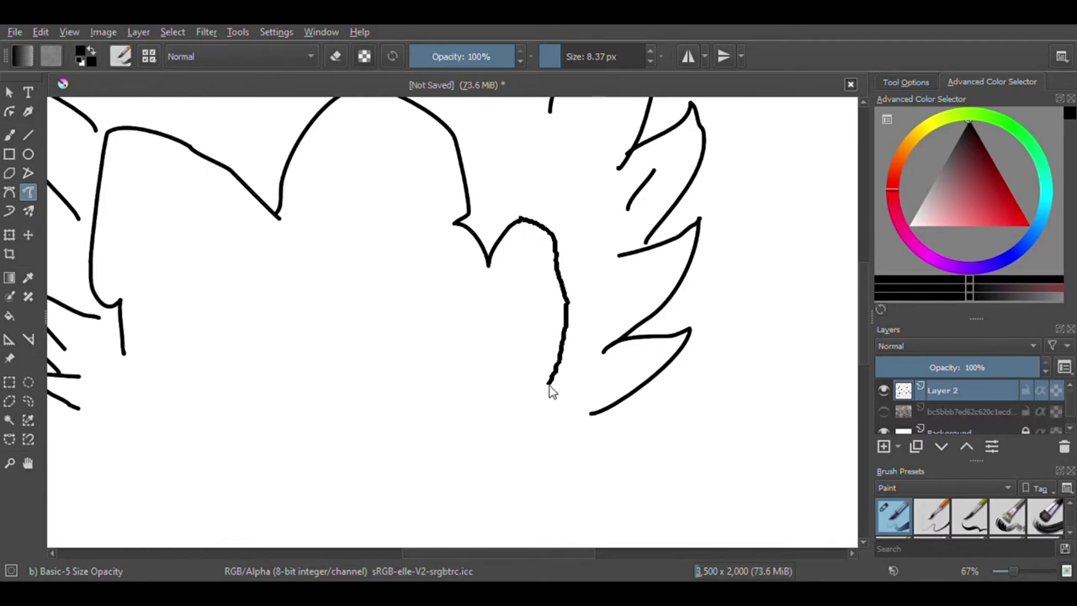
scroll(505, 312, "down", 2)
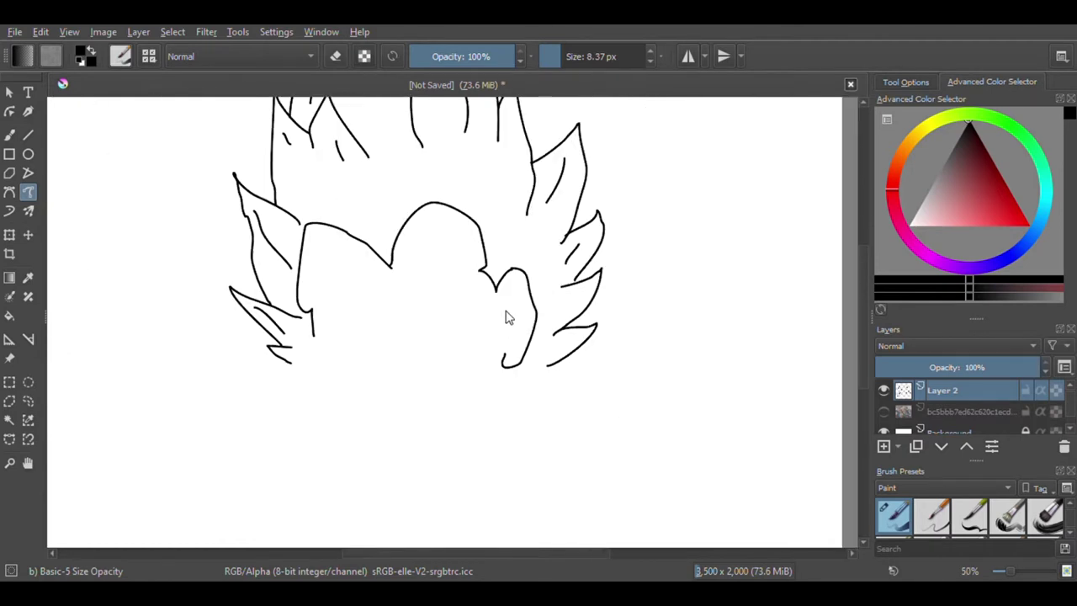
Step: Draw the inner folds of the right ear: an arched upper curve and a wavy lower line
scroll(517, 311, "up", 4)
mouse_move(487, 263)
left_mouse_down()
mouse_move(511, 227)
mouse_move(560, 253)
mouse_move(549, 370)
left_mouse_up()
scroll(500, 384, "down", 1)
scroll(500, 384, "up", 1)
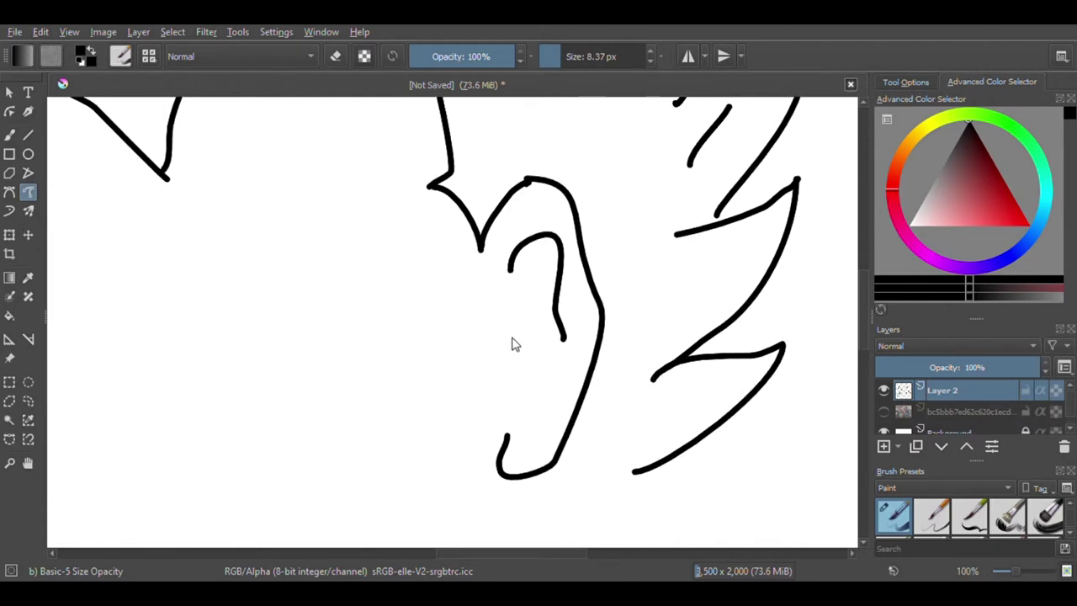
mouse_move(518, 324)
left_mouse_down()
mouse_move(543, 364)
mouse_move(529, 402)
left_mouse_up()
scroll(542, 419, "down", 4)
scroll(442, 289, "up", 3)
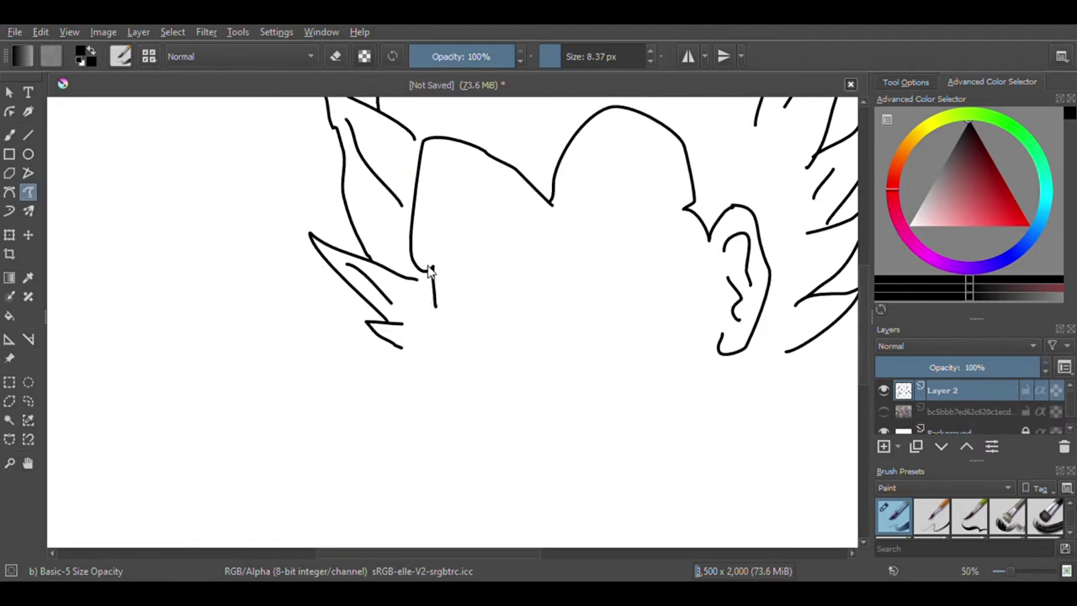
Step: Draw the left ear below the hairline's hooked end, with its outer outline and two inner fold lines
scroll(435, 277, "up", 2)
mouse_move(296, 287)
left_mouse_down()
mouse_move(247, 301)
mouse_move(227, 358)
mouse_move(250, 404)
mouse_move(328, 457)
mouse_move(375, 469)
mouse_move(378, 440)
left_mouse_up()
mouse_move(272, 327)
left_mouse_down()
mouse_move(285, 381)
mouse_move(344, 431)
left_mouse_up()
mouse_move(296, 367)
left_mouse_down()
mouse_move(320, 361)
mouse_move(355, 412)
left_mouse_up()
scroll(323, 362, "down", 4)
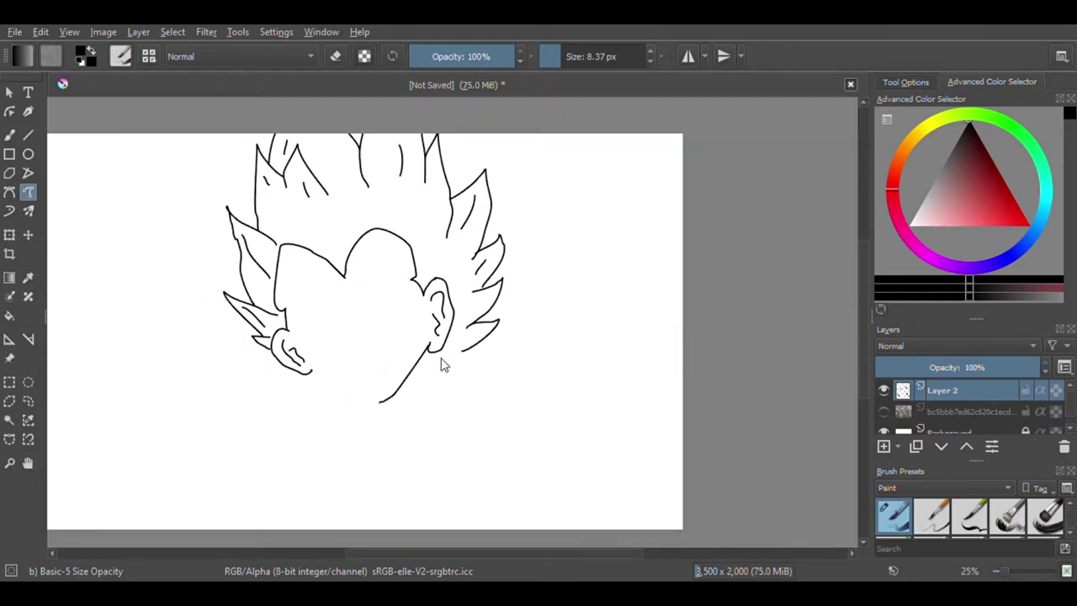
Step: Draw the jawline from the left earlobe down to the chin, meeting the line from the right ear
scroll(339, 421, "up", 2)
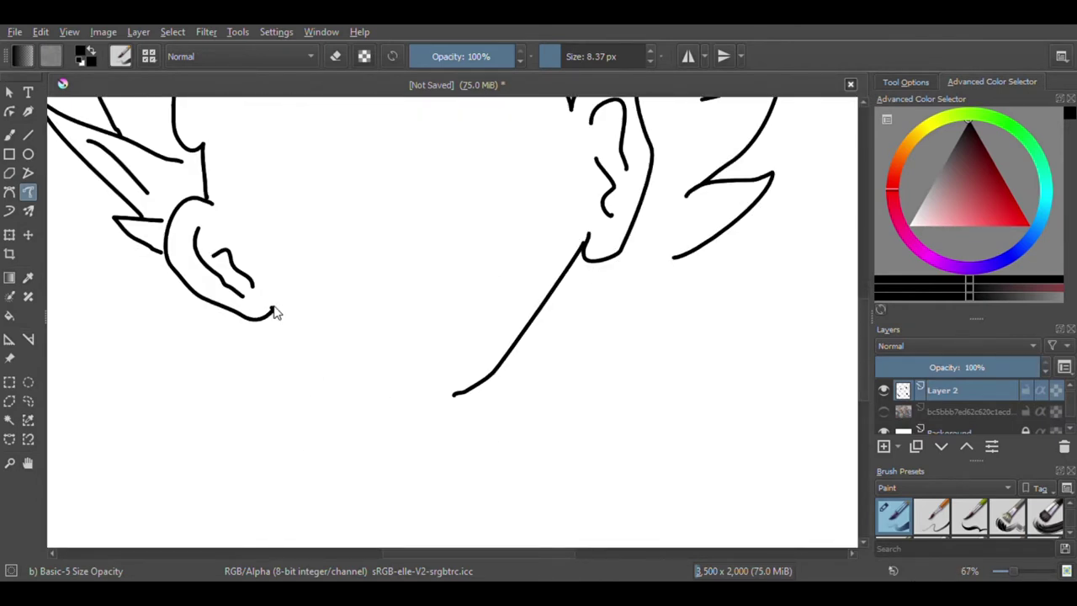
mouse_move(273, 313)
left_mouse_down()
mouse_move(334, 361)
mouse_move(426, 404)
mouse_move(461, 393)
left_mouse_up()
scroll(364, 329, "down", 5)
Step: Draw two slanted, closed eyebrow shapes that taper toward the centre of the face
scroll(366, 304, "up", 8)
mouse_move(364, 368)
left_mouse_down()
mouse_move(397, 358)
mouse_move(541, 200)
mouse_move(575, 194)
mouse_move(612, 222)
mouse_move(552, 251)
mouse_move(452, 360)
mouse_move(404, 392)
mouse_move(380, 399)
mouse_move(371, 386)
left_mouse_up()
scroll(492, 260, "down", 4)
scroll(493, 260, "down", 2)
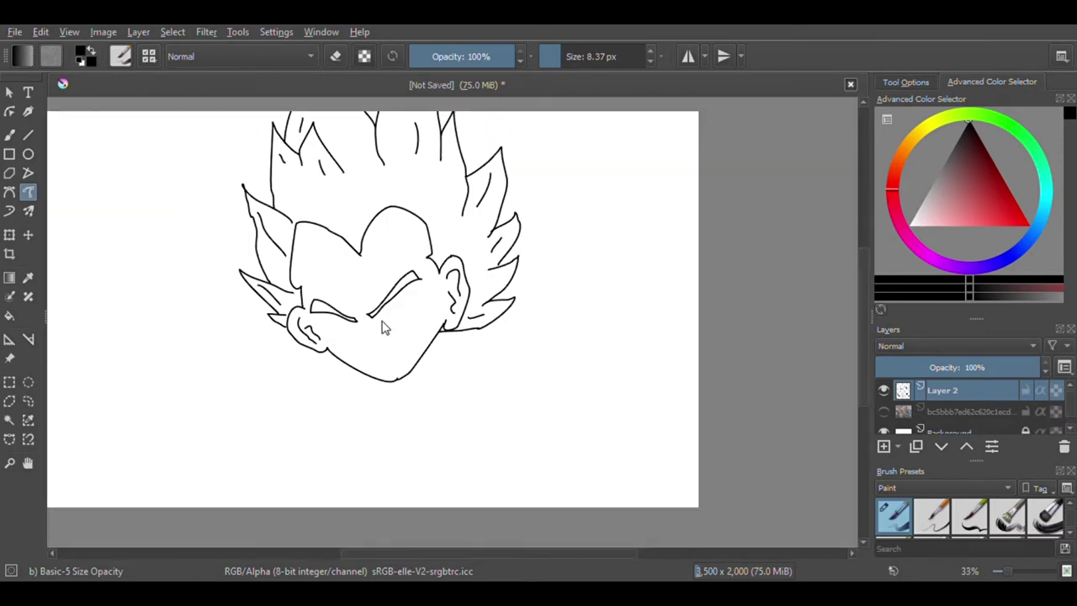
Step: Draw the nose as a curved line ending in a small nostril, and two short mouth lines beneath it
scroll(385, 325, "up", 1)
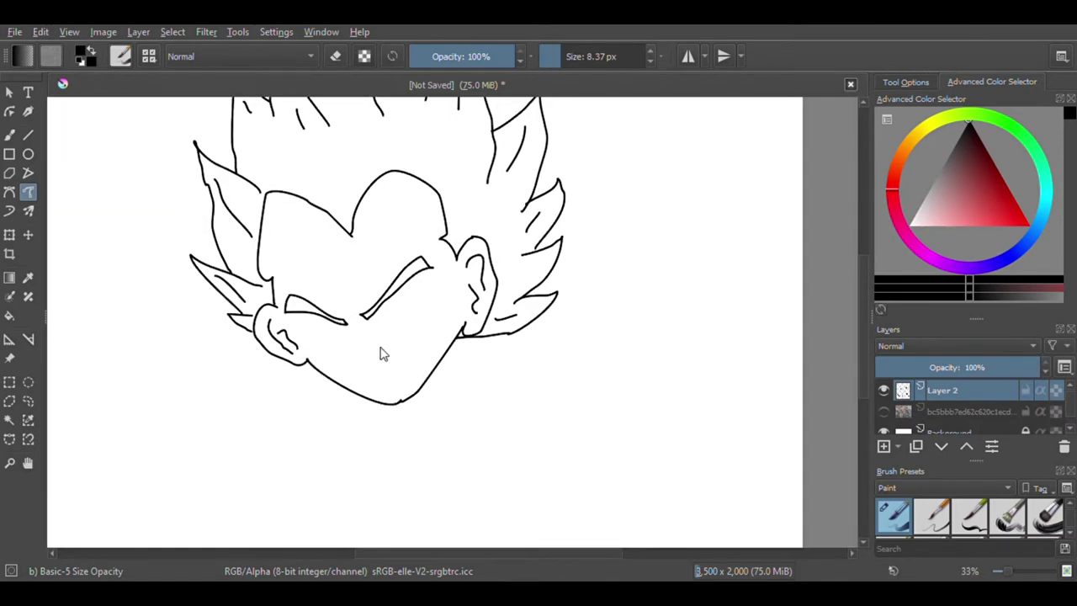
scroll(377, 354, "down", 2)
scroll(391, 364, "up", 5)
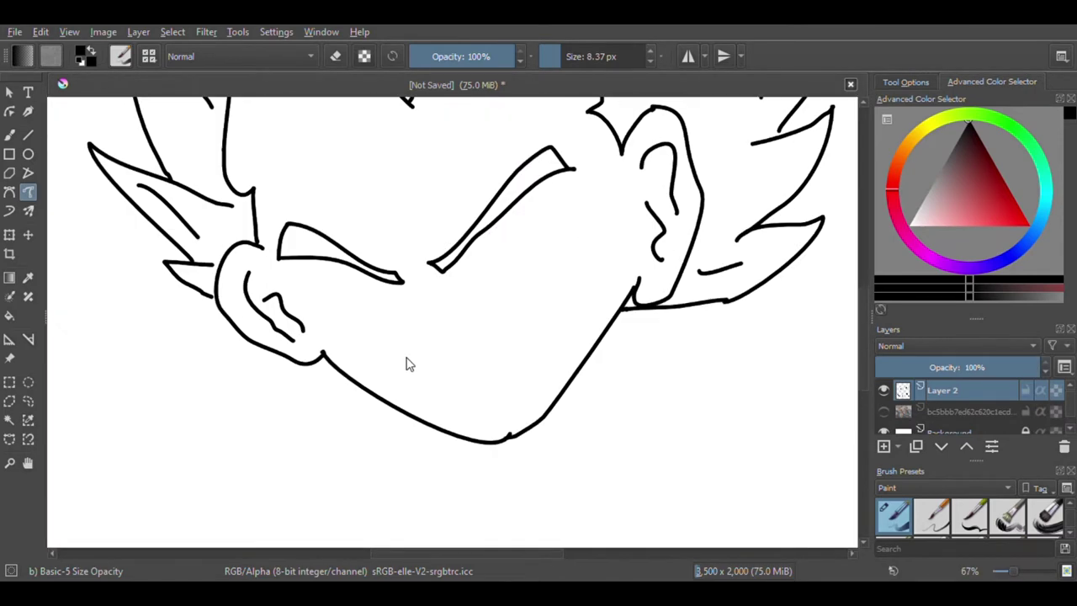
scroll(396, 361, "down", 2)
scroll(450, 397, "up", 8)
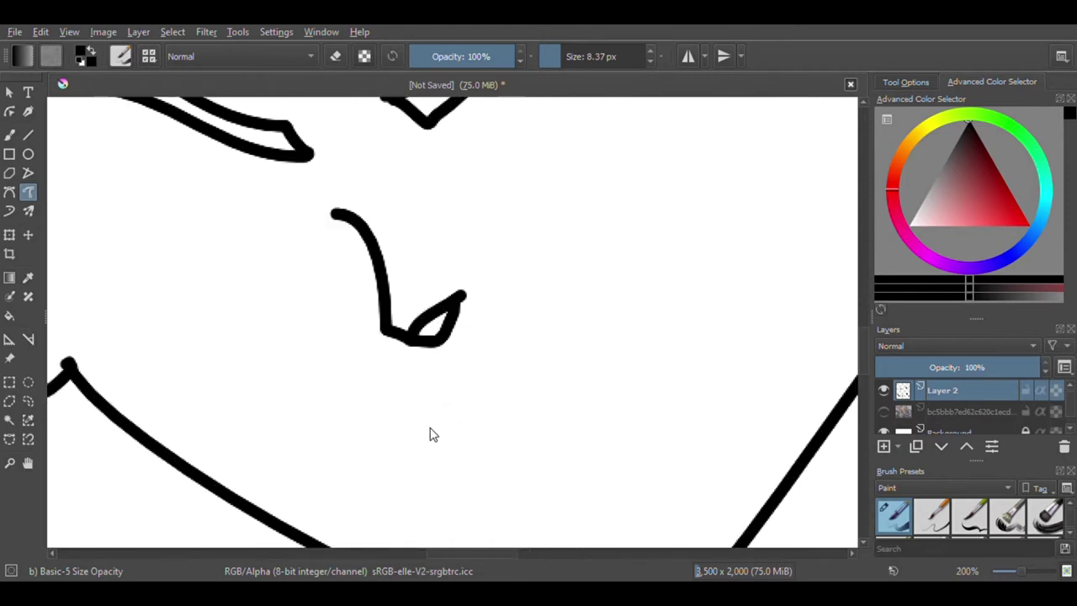
scroll(433, 433, "down", 5)
left_click_drag(426, 431, 505, 402)
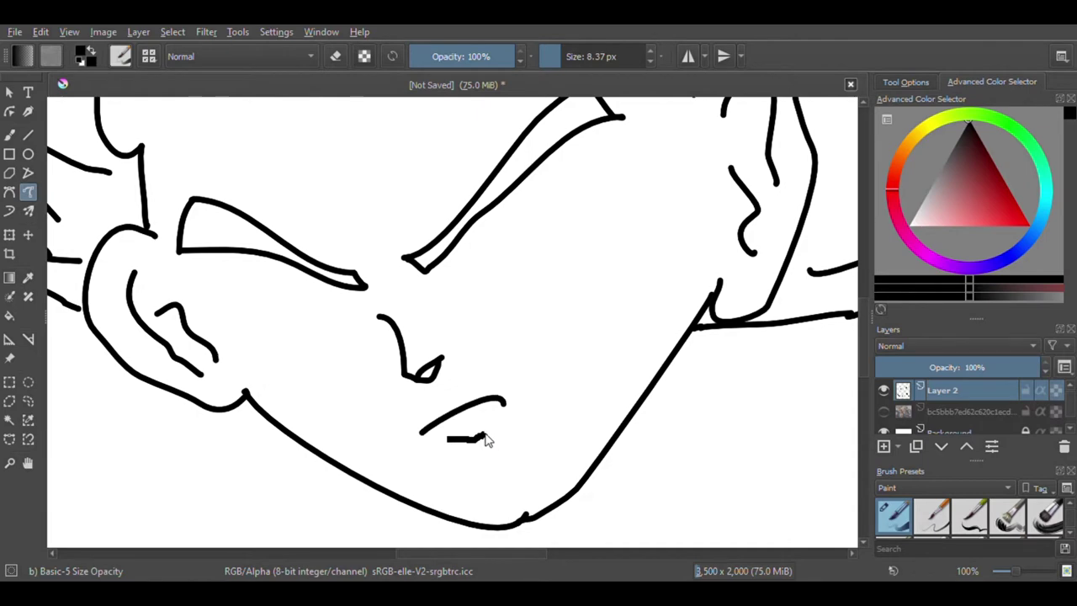
scroll(496, 455, "down", 4)
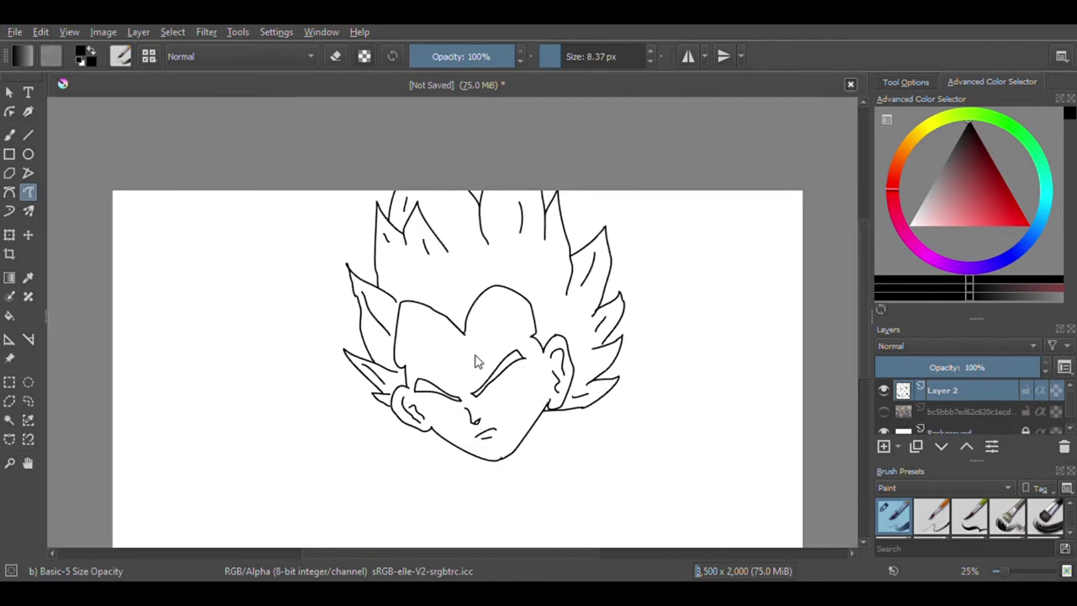
Step: Add forked crease lines on both sides of the forehead and one curved brow line above each eyebrow
scroll(474, 362, "down", 1)
scroll(462, 361, "up", 5)
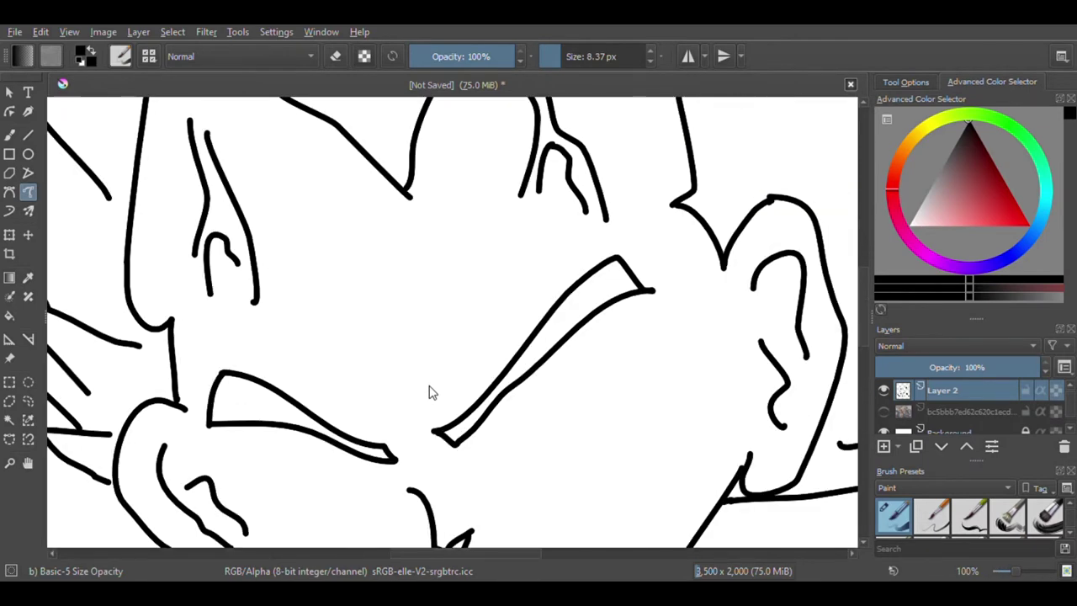
mouse_move(420, 387)
left_mouse_down()
mouse_move(421, 366)
mouse_move(524, 249)
left_mouse_up()
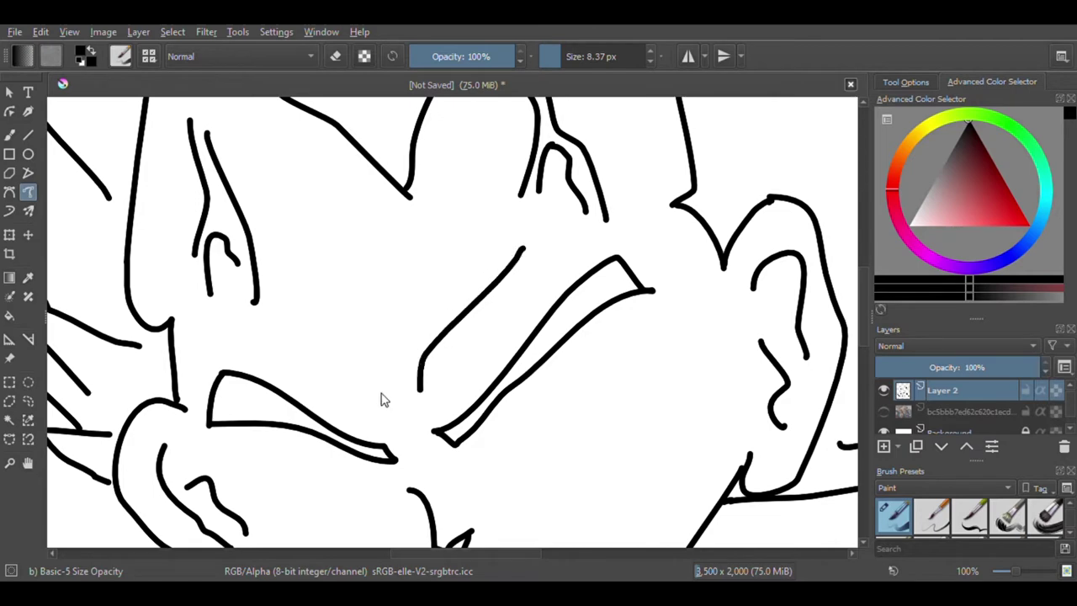
mouse_move(374, 414)
left_mouse_down()
mouse_move(334, 352)
mouse_move(235, 329)
left_mouse_up()
scroll(244, 313, "down", 4)
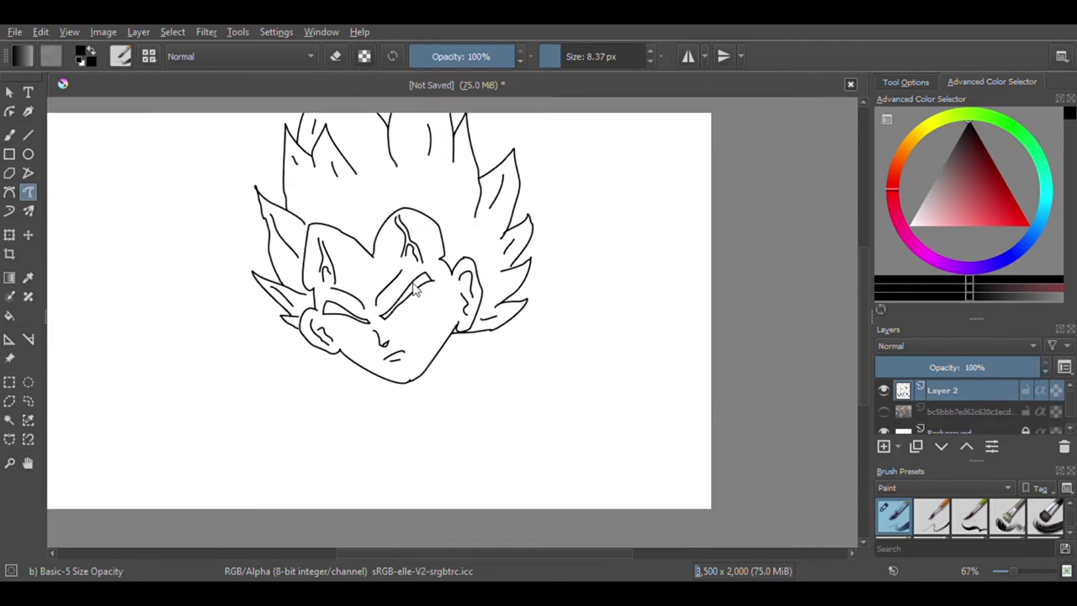
Step: Erase the right ear's outer edge and lower folds, plus the adjoining hair and jaw lines, using Eraser Small at 78.72 px
scroll(412, 353, "up", 3)
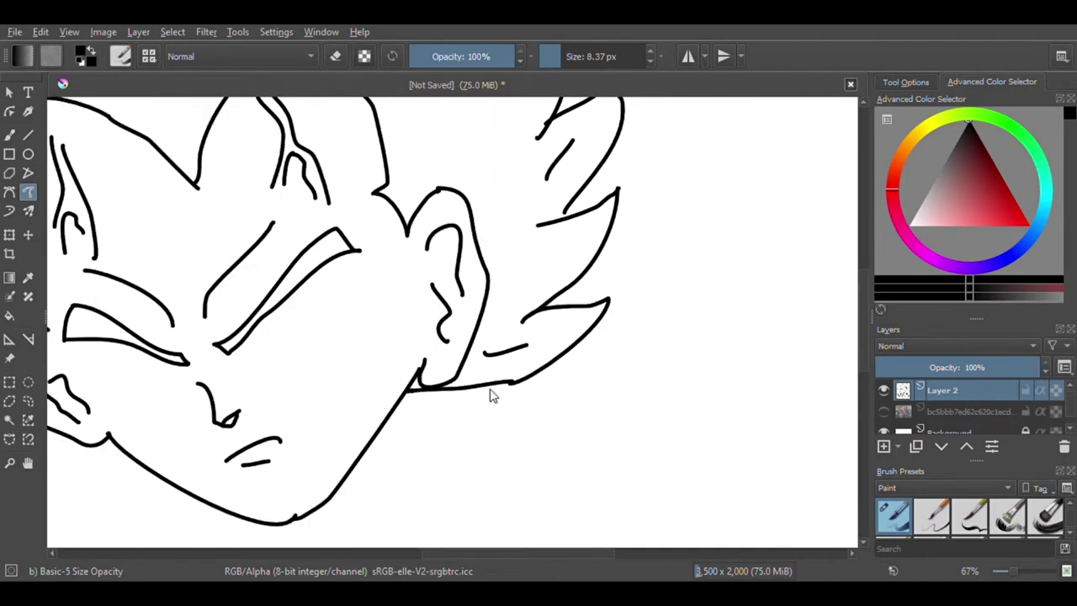
left_click(917, 448)
left_click(896, 520)
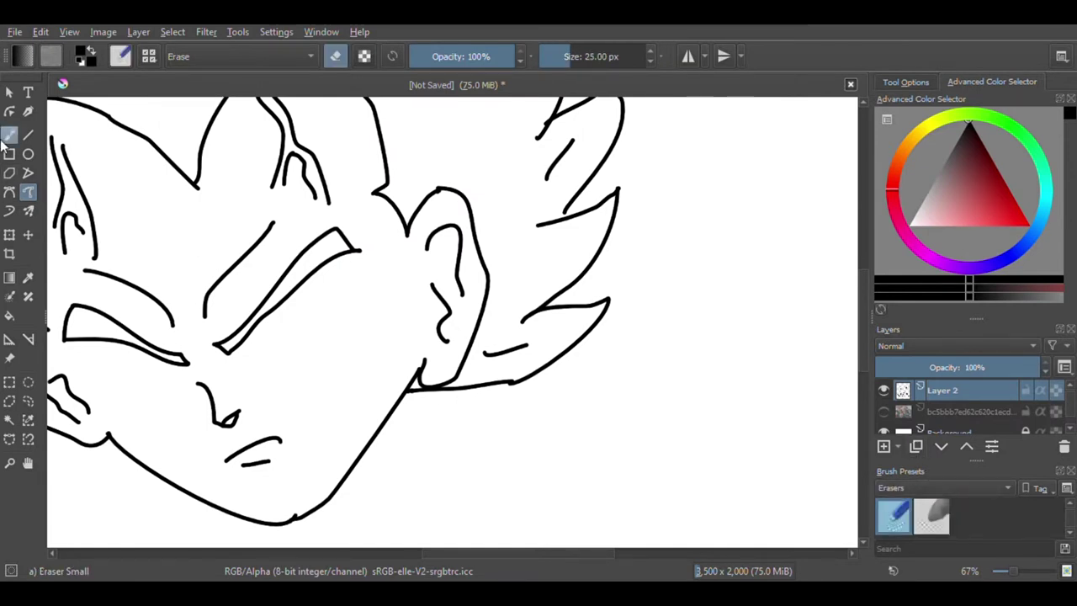
scroll(437, 320, "up", 1)
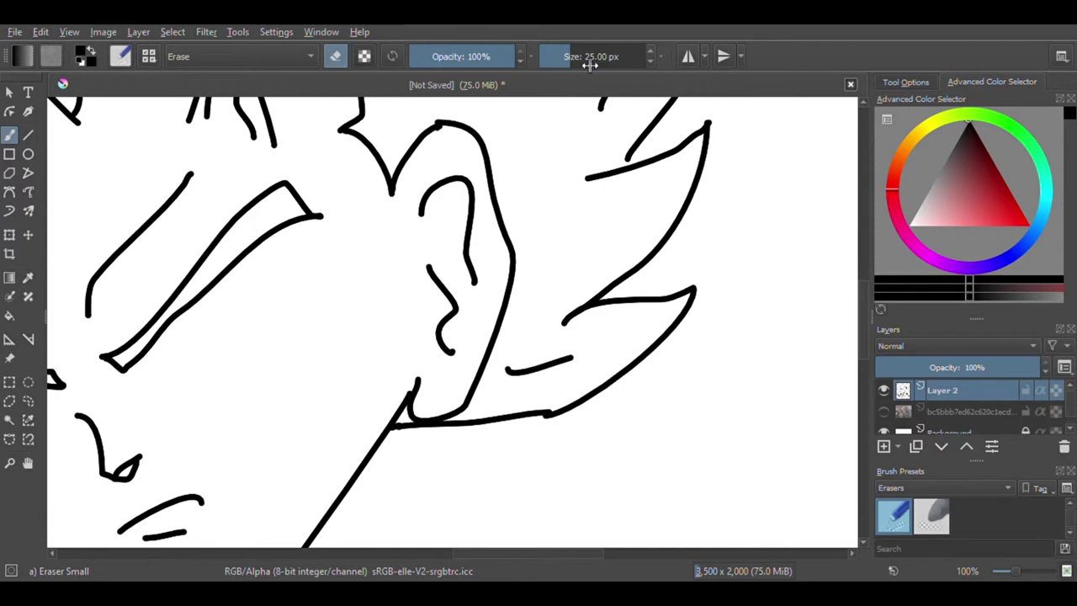
left_click(589, 59)
mouse_move(409, 384)
left_mouse_down()
mouse_move(475, 343)
mouse_move(499, 289)
mouse_move(419, 395)
mouse_move(422, 427)
mouse_move(451, 430)
mouse_move(492, 352)
mouse_move(516, 345)
mouse_move(509, 442)
mouse_move(534, 429)
mouse_move(531, 244)
mouse_move(522, 282)
mouse_move(510, 176)
left_mouse_up()
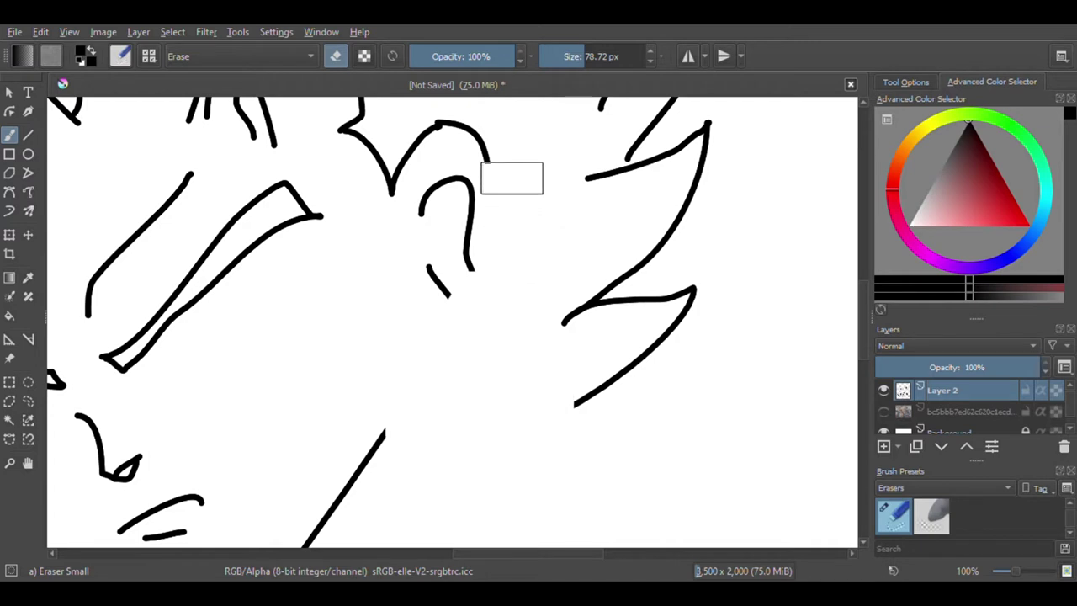
Step: Redraw the right ear's outer edge and lobe in black with the Freehand Path tool and the Basic-5 Size Opacity brush
left_click(28, 192)
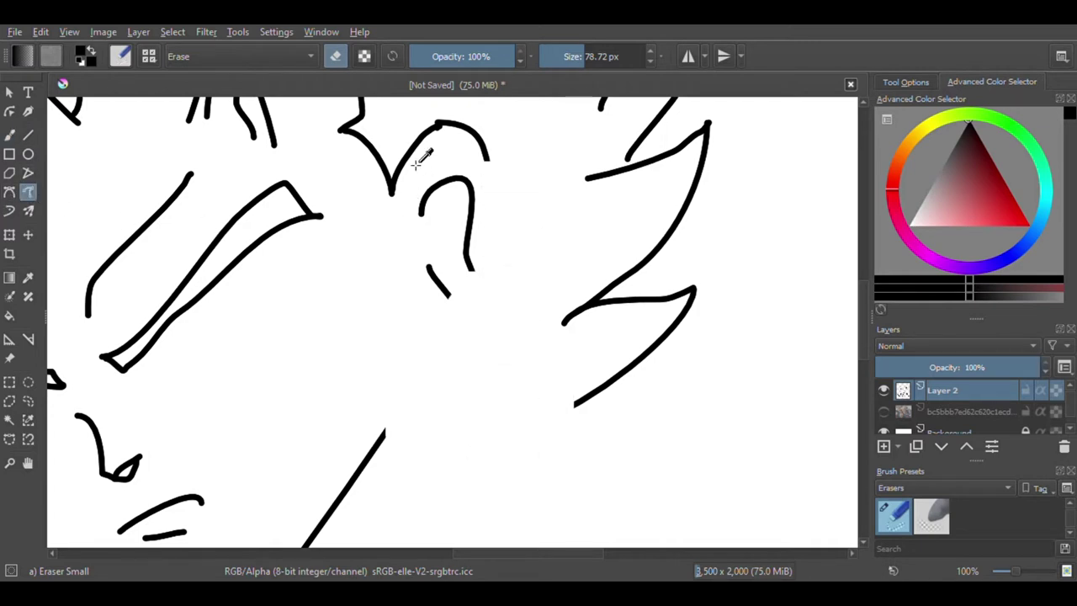
key("x")
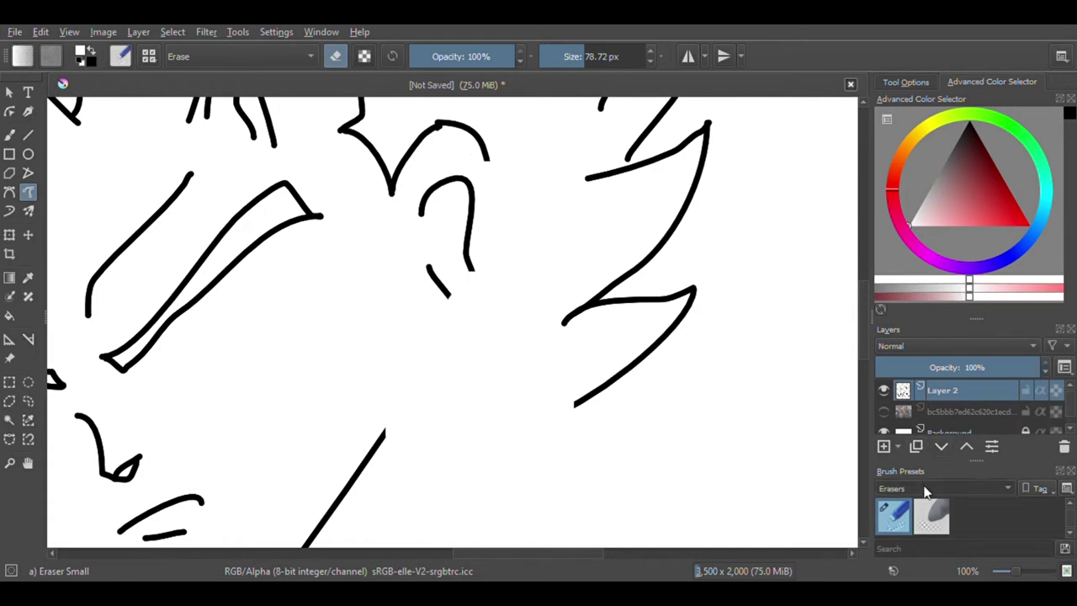
left_click(892, 517)
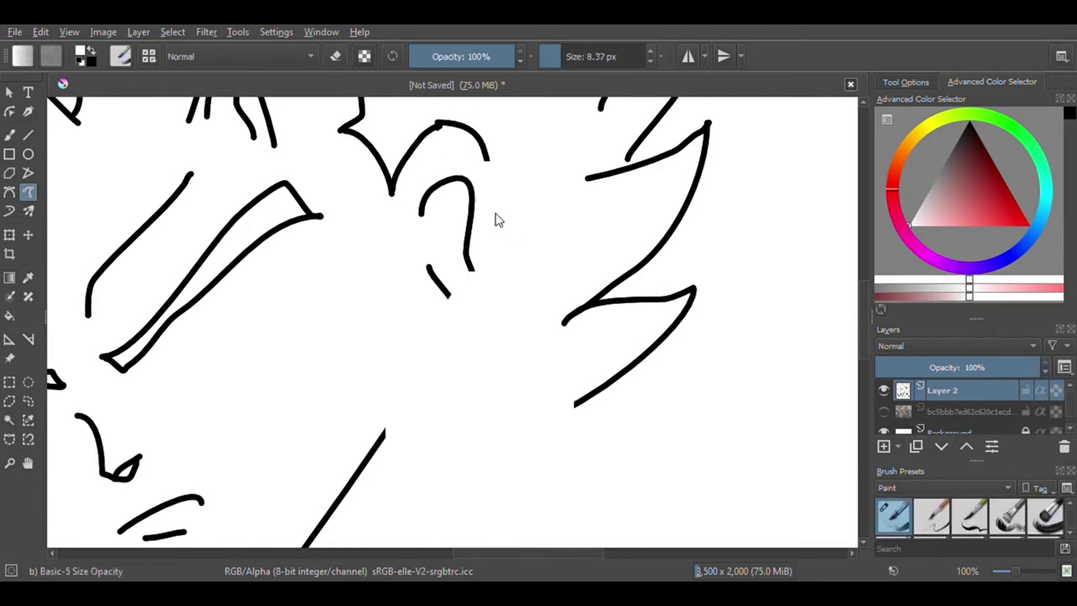
key("x")
mouse_move(486, 165)
left_mouse_down()
mouse_move(496, 242)
mouse_move(486, 311)
mouse_move(425, 401)
left_mouse_up()
Step: Draw a short stroke joining the right earlobe to the cut end of the jawline
scroll(408, 383, "up", 3)
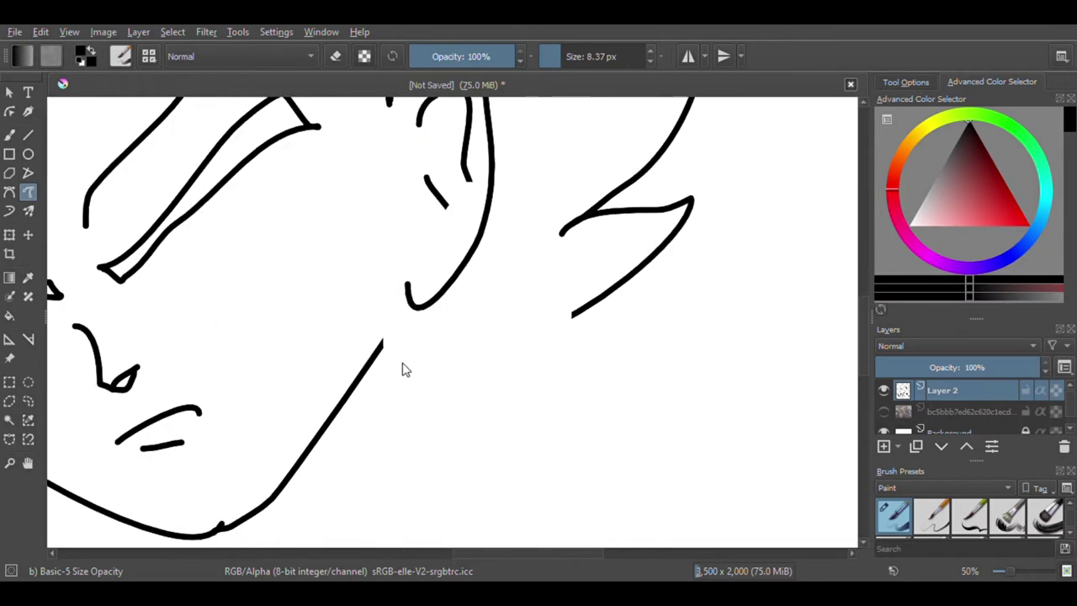
mouse_move(414, 263)
left_mouse_down()
mouse_move(375, 366)
mouse_move(339, 416)
left_mouse_up()
scroll(418, 320, "down", 5)
scroll(418, 320, "down", 2)
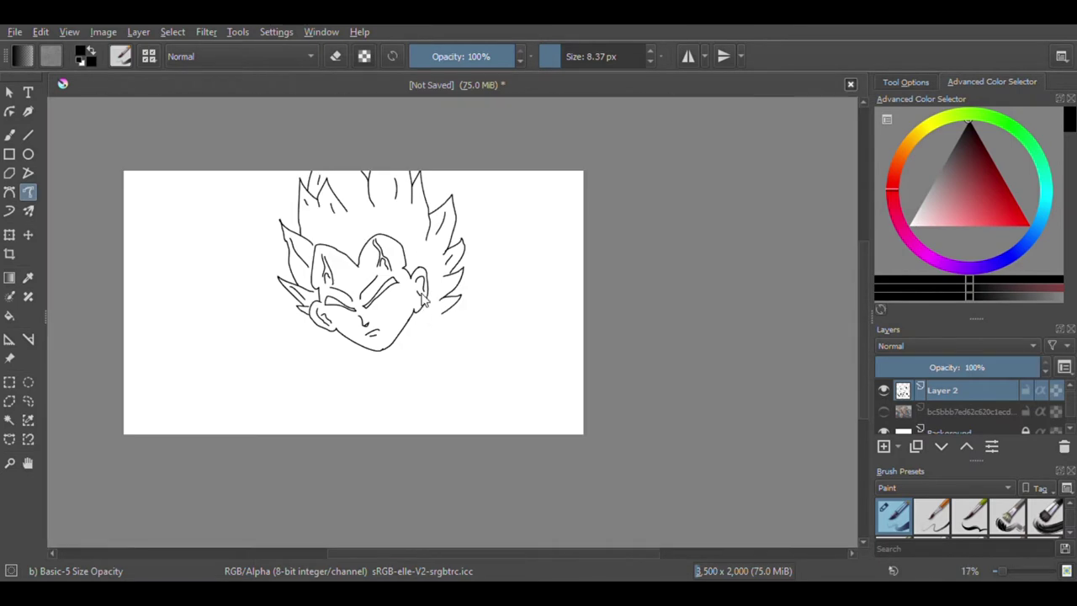
Step: Draw a short strand inside the lowest right hair spike and extend the spike's lower edge to the jawline
scroll(429, 313, "up", 3)
scroll(495, 327, "up", 2)
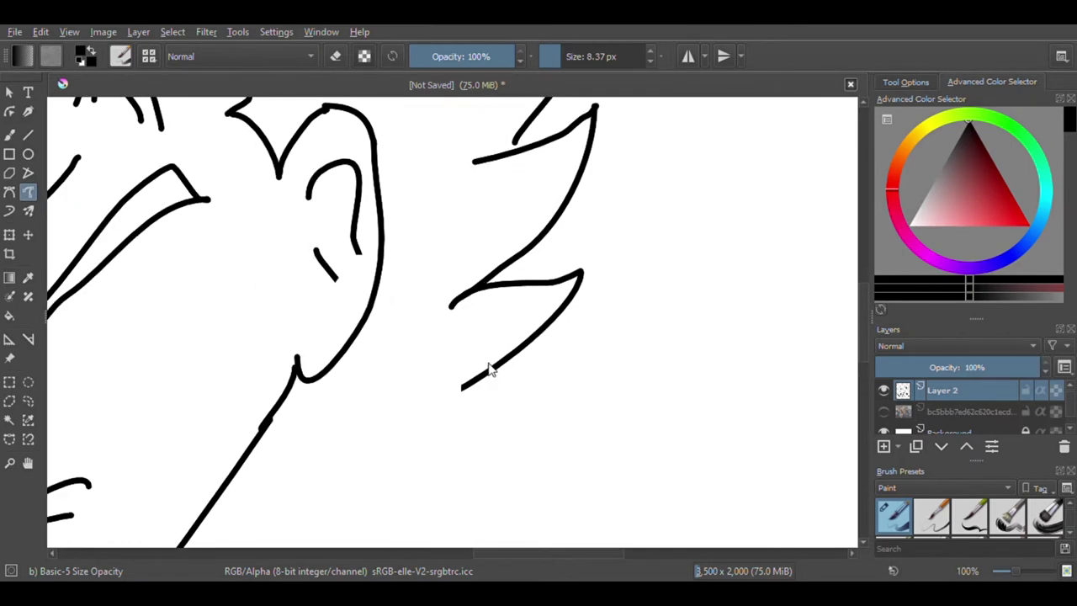
left_click_drag(506, 324, 456, 348)
left_click_drag(464, 393, 263, 456)
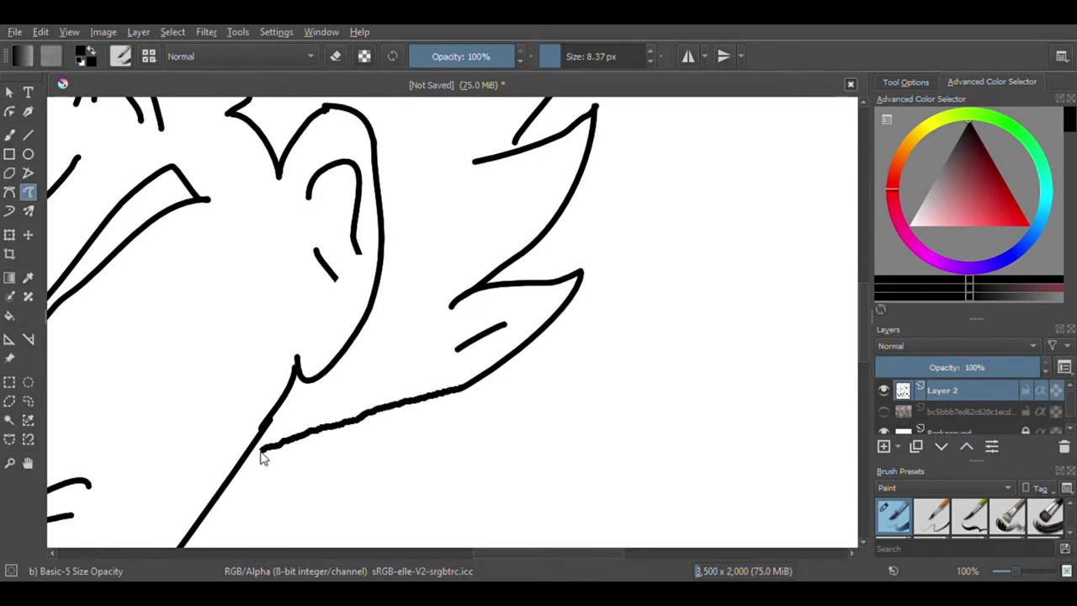
scroll(252, 464, "down", 6)
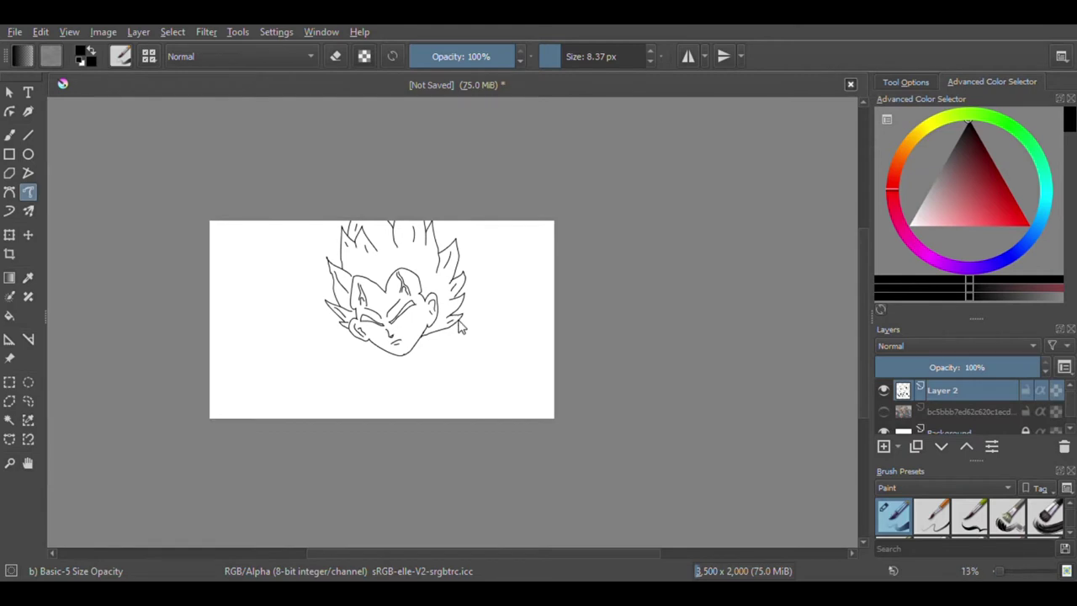
Step: Undo the spike's inner strand, its extended lower edge and the stroke joining the earlobe to the jaw
scroll(439, 319, "up", 3)
key("ctrl+z")
key("ctrl+z")
key("ctrl+z")
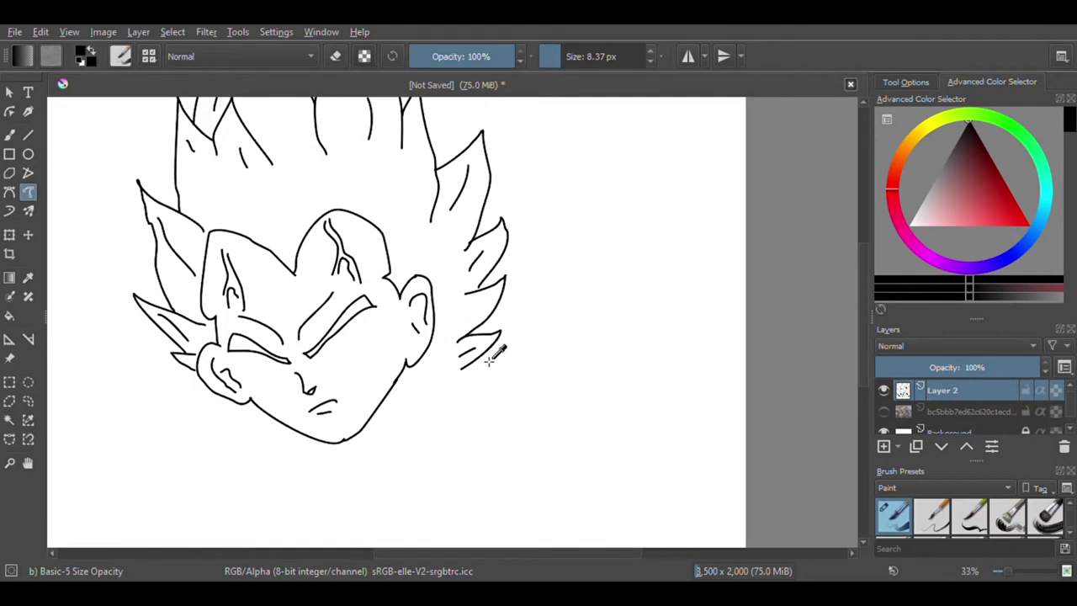
Step: Close the gap between the right earlobe and the jawline with a new short stroke
scroll(483, 364, "up", 4)
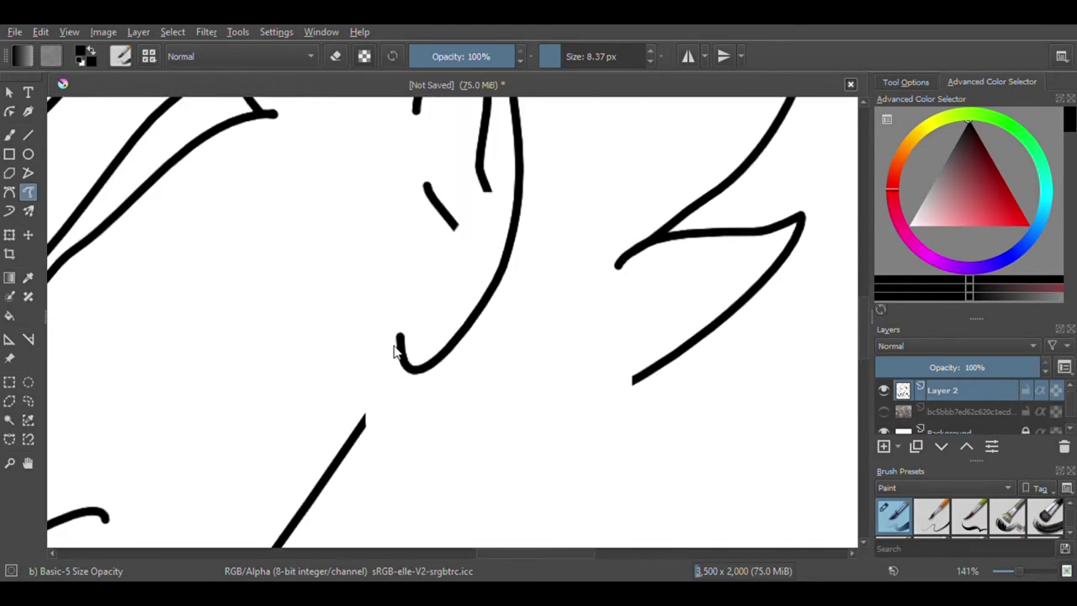
left_click_drag(400, 345, 353, 428)
scroll(420, 368, "down", 5)
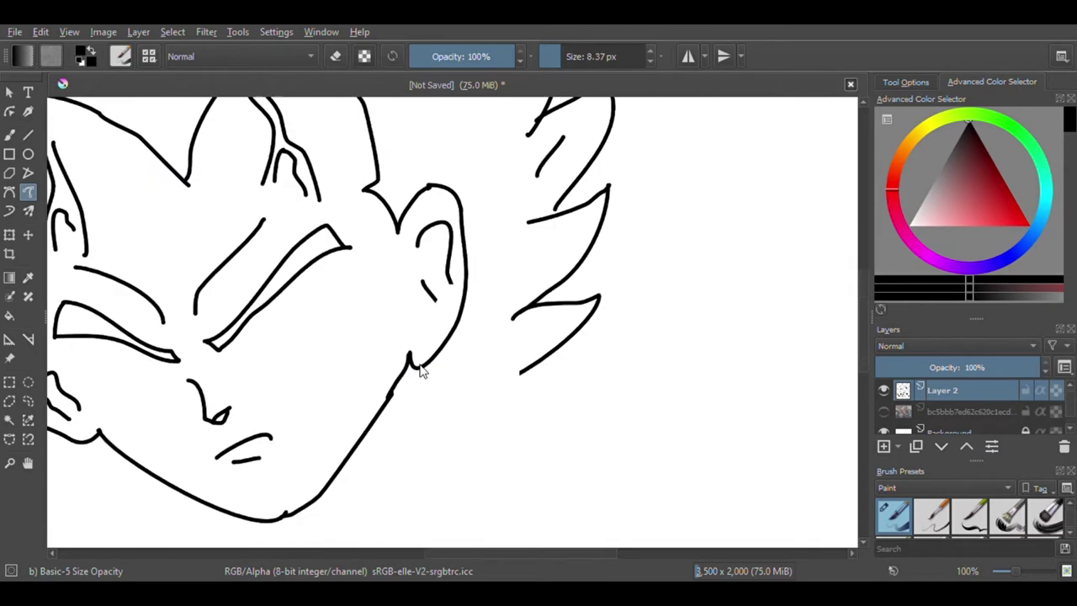
scroll(435, 367, "down", 3)
Step: Erase the two lowest hair spikes on the right side with the Eraser Small preset and the freehand brush
scroll(439, 365, "up", 6)
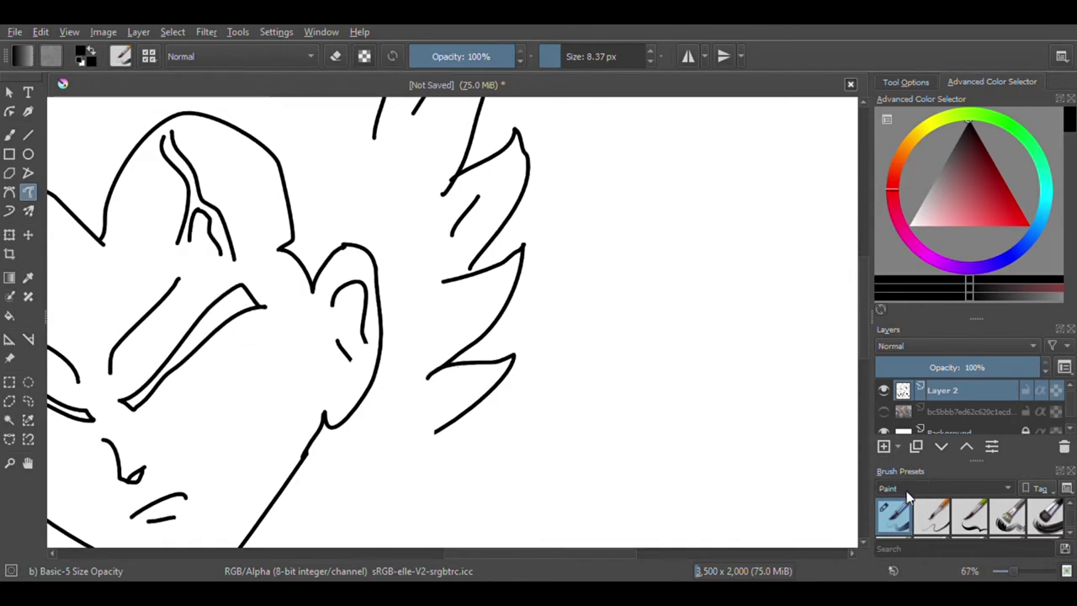
scroll(905, 489, "up", 4)
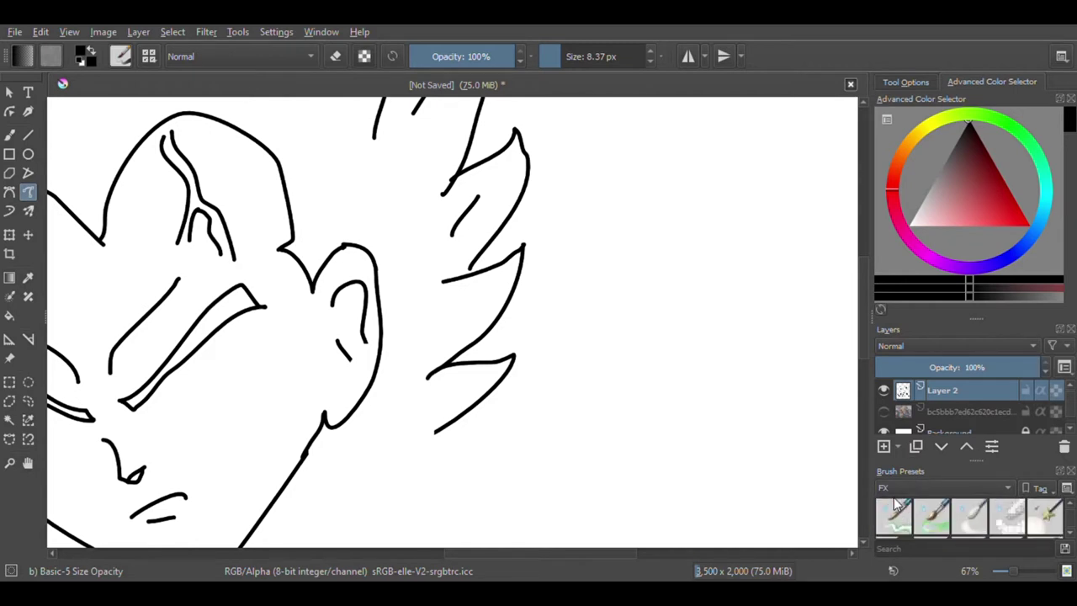
scroll(937, 518, "down", 4)
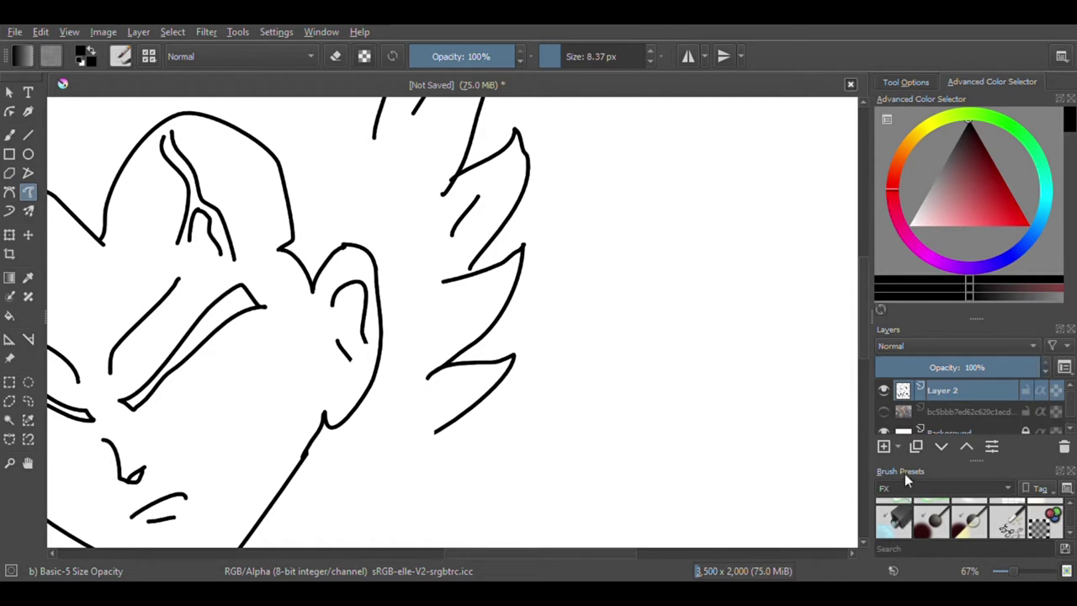
scroll(904, 486, "up", 1)
left_click(897, 520)
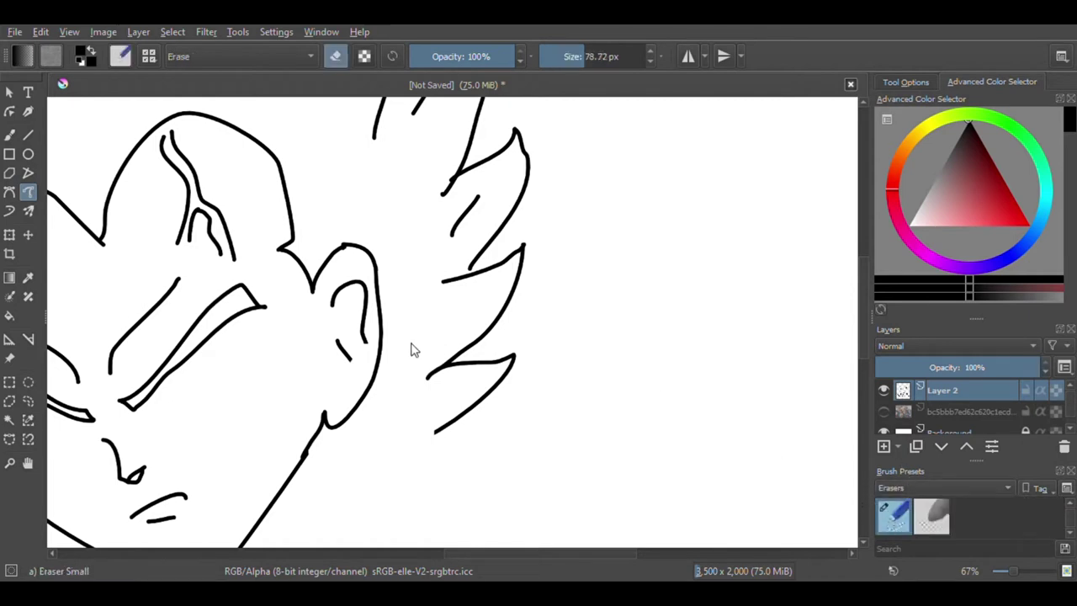
left_click(10, 135)
mouse_move(452, 423)
left_mouse_down()
mouse_move(498, 366)
mouse_move(411, 383)
mouse_move(488, 342)
mouse_move(517, 291)
left_mouse_up()
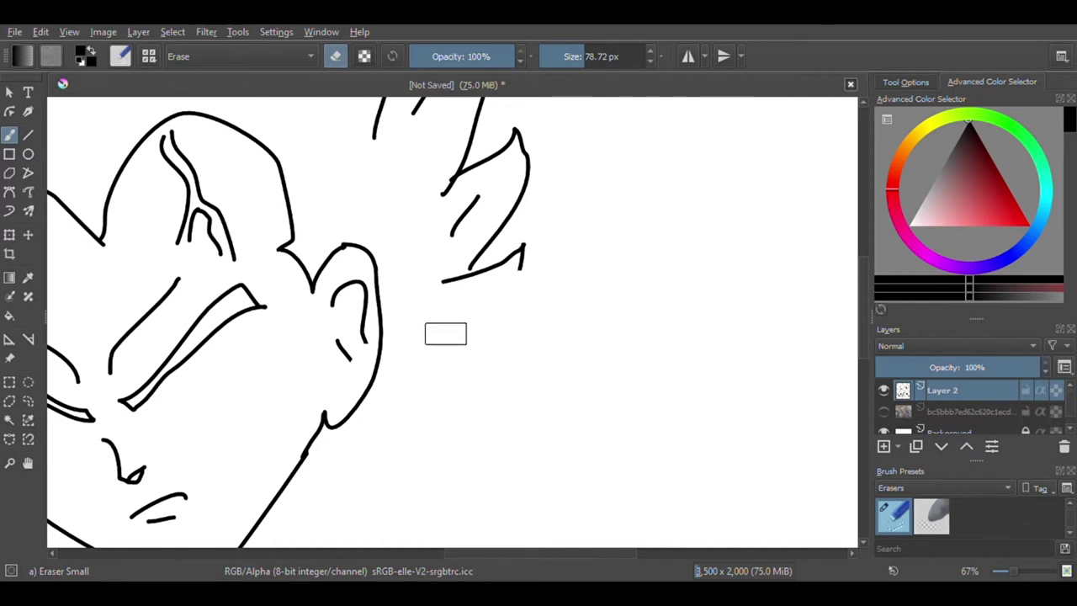
scroll(430, 356, "down", 2)
scroll(452, 313, "up", 1)
mouse_move(451, 313)
left_mouse_down()
mouse_move(457, 291)
mouse_move(513, 267)
left_mouse_up()
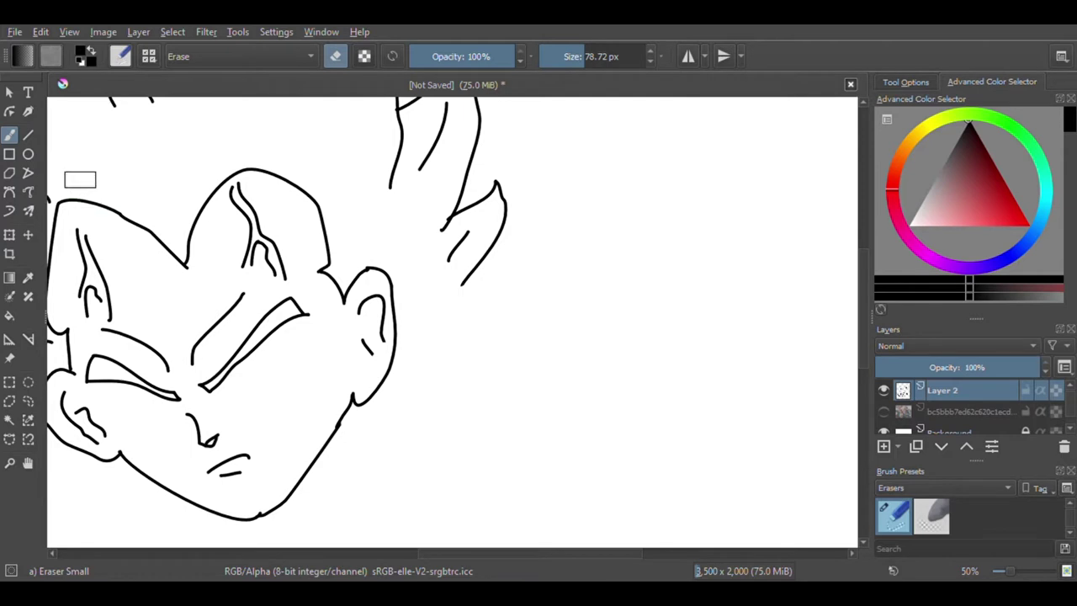
Step: Redraw the lowest right hair spike as one larger spike reaching the earlobe, using the freehand path and the Basic-5 Size Opacity preset
left_click(28, 191)
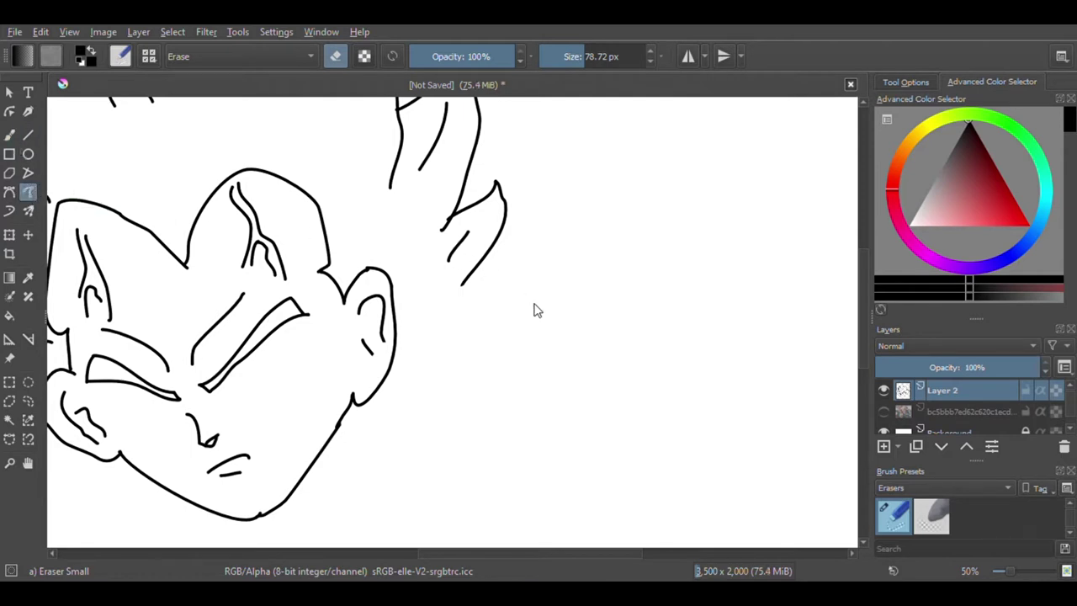
left_click(897, 533)
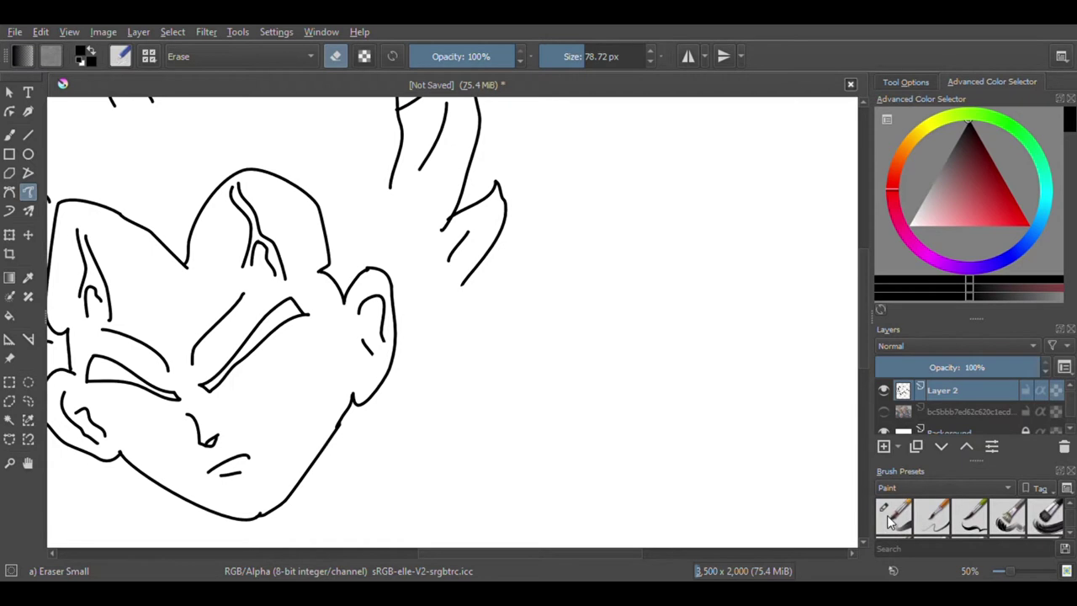
left_click(891, 523)
scroll(450, 288, "up", 2)
scroll(455, 295, "down", 1)
left_click_drag(462, 294, 542, 268)
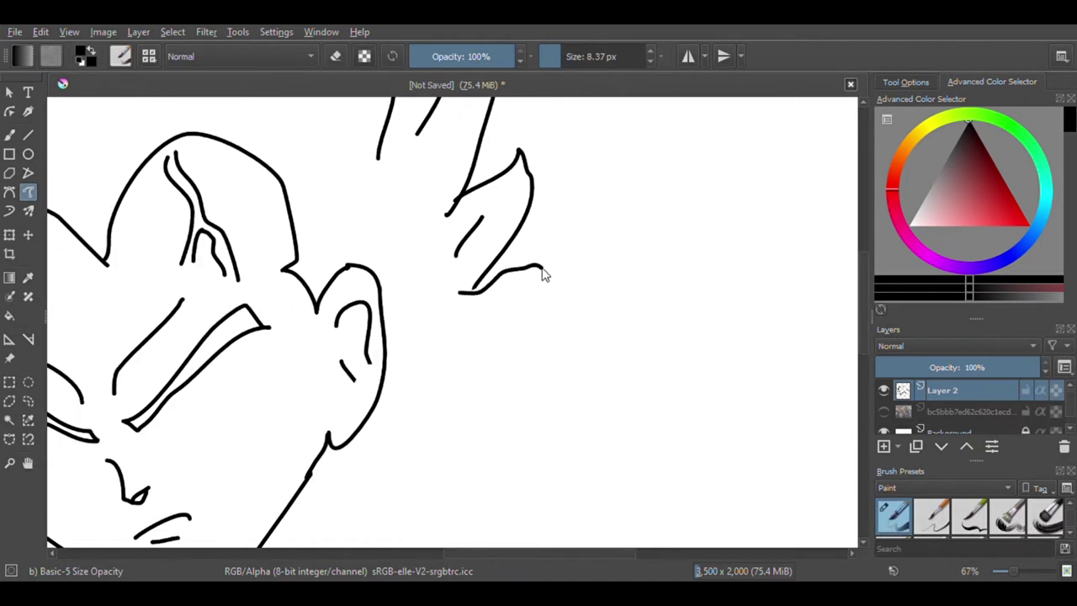
key("ctrl+z")
mouse_move(462, 291)
left_mouse_down()
mouse_move(515, 283)
mouse_move(462, 368)
mouse_move(380, 429)
left_mouse_up()
key("ctrl+z")
scroll(421, 333, "down", 4)
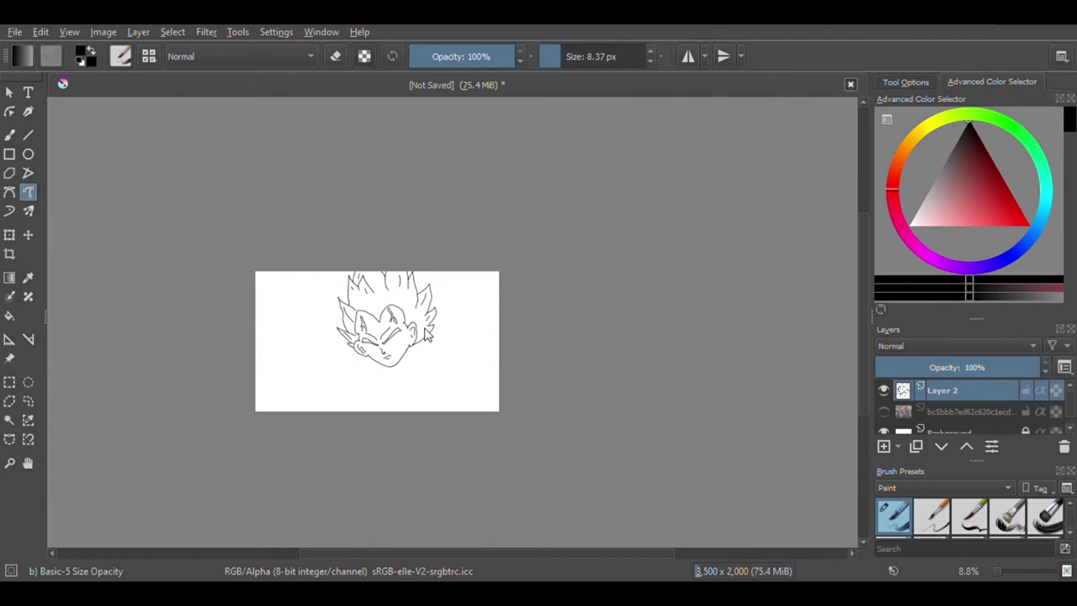
Step: Extend the upper edge of the lowest right spike inward and add a short strand inside the spike
scroll(429, 337, "up", 6)
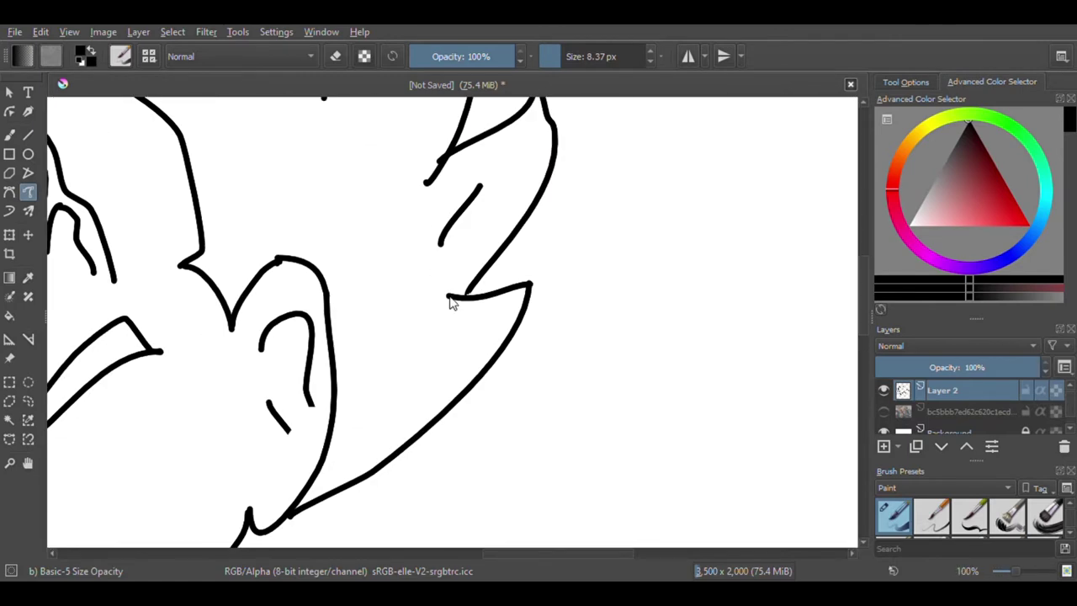
left_click_drag(444, 294, 372, 286)
left_click_drag(461, 349, 361, 416)
scroll(425, 280, "down", 5)
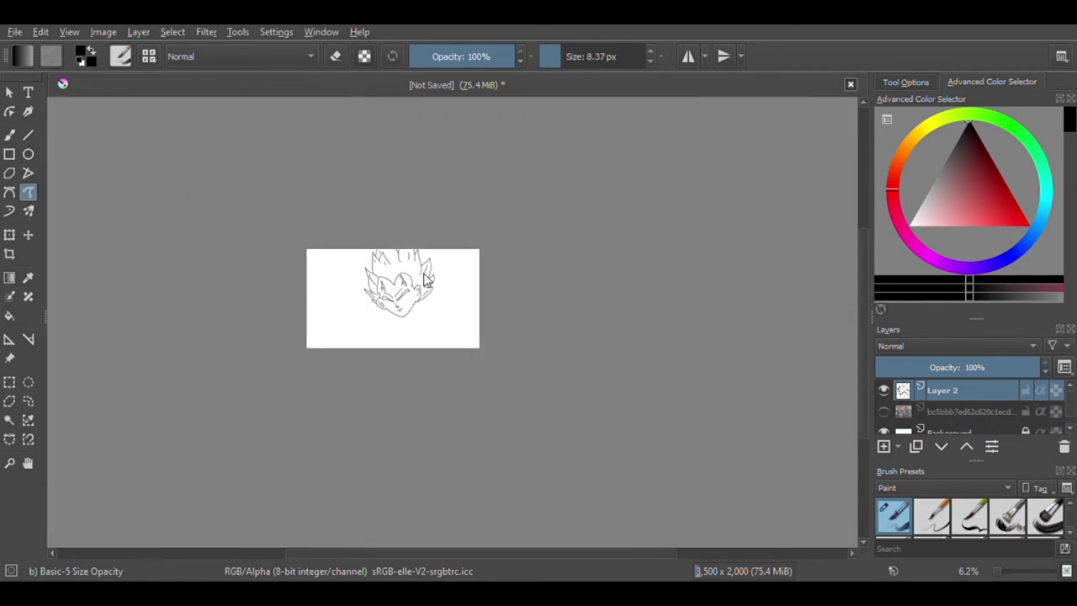
scroll(452, 333, "up", 2)
Step: Extend the inner top end of the left ear's outline with a short stroke curving downward
scroll(394, 319, "up", 6)
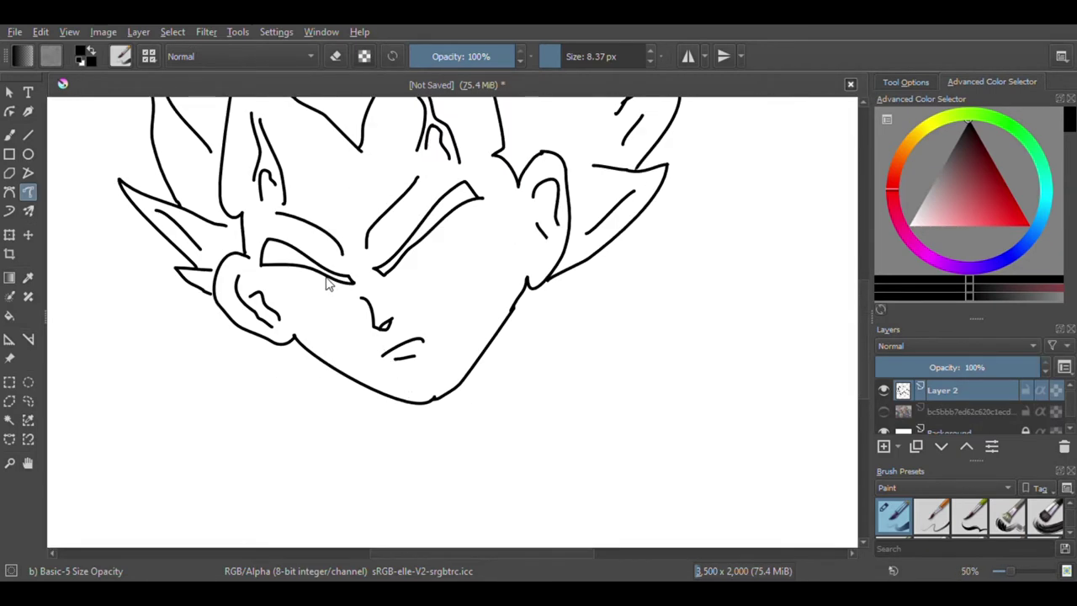
scroll(256, 278, "up", 4)
left_click_drag(241, 244, 249, 292)
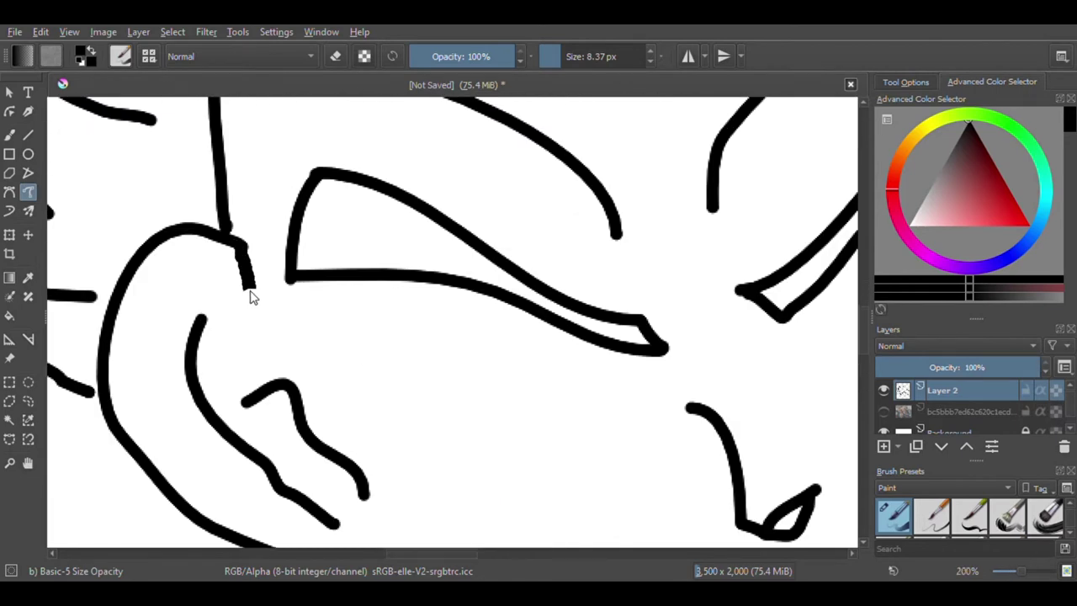
key("ctrl+z")
mouse_move(243, 251)
left_mouse_down()
mouse_move(266, 296)
mouse_move(193, 266)
mouse_move(157, 292)
mouse_move(147, 341)
left_mouse_up()
scroll(147, 340, "down", 6)
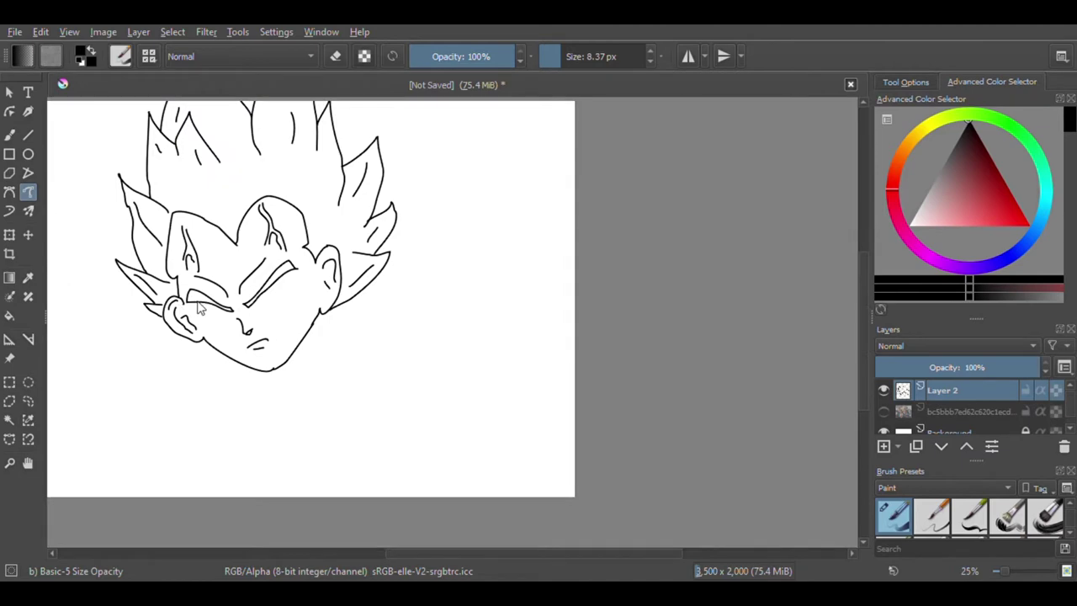
Step: Draw the right eye's outline beneath its upper lid, with a steep outer edge, a slanted lower edge and a short inner corner
scroll(207, 312, "up", 8)
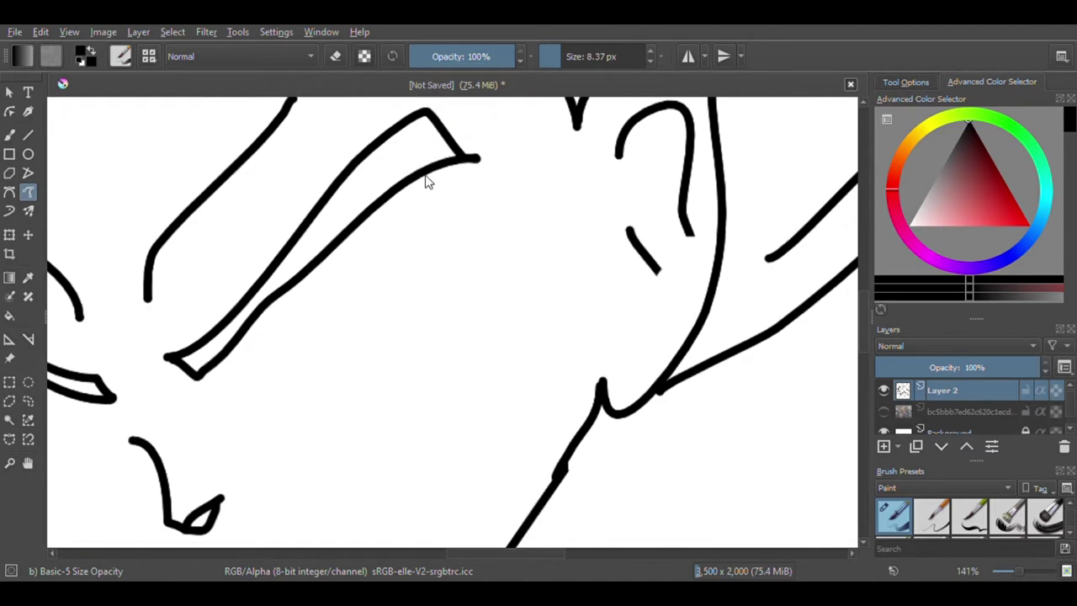
mouse_move(427, 180)
left_mouse_down()
mouse_move(412, 281)
mouse_move(330, 312)
mouse_move(270, 371)
left_mouse_up()
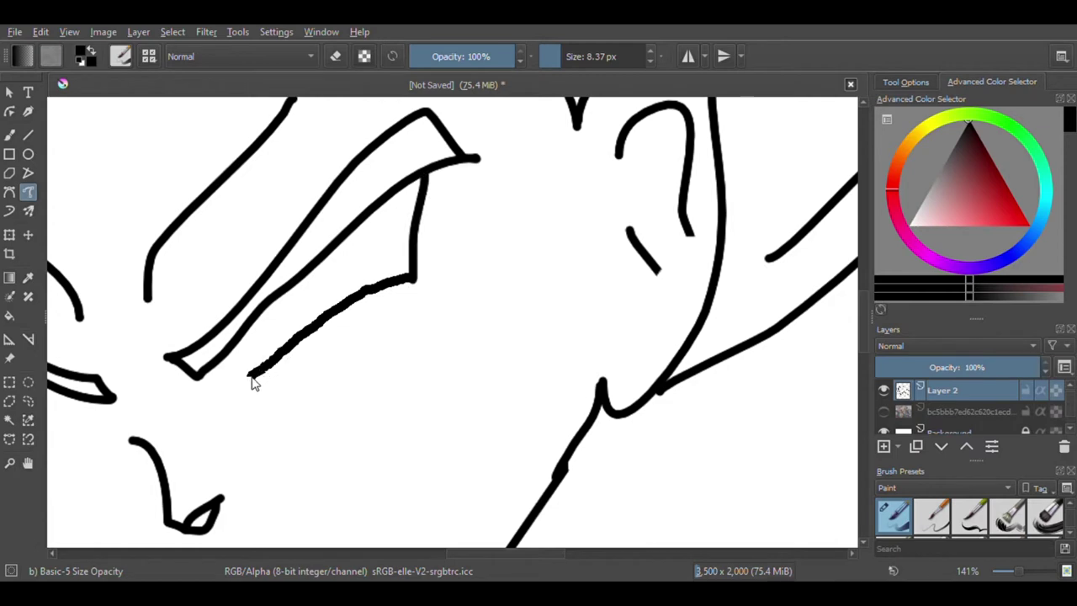
key("ctrl+z")
scroll(337, 298, "down", 8)
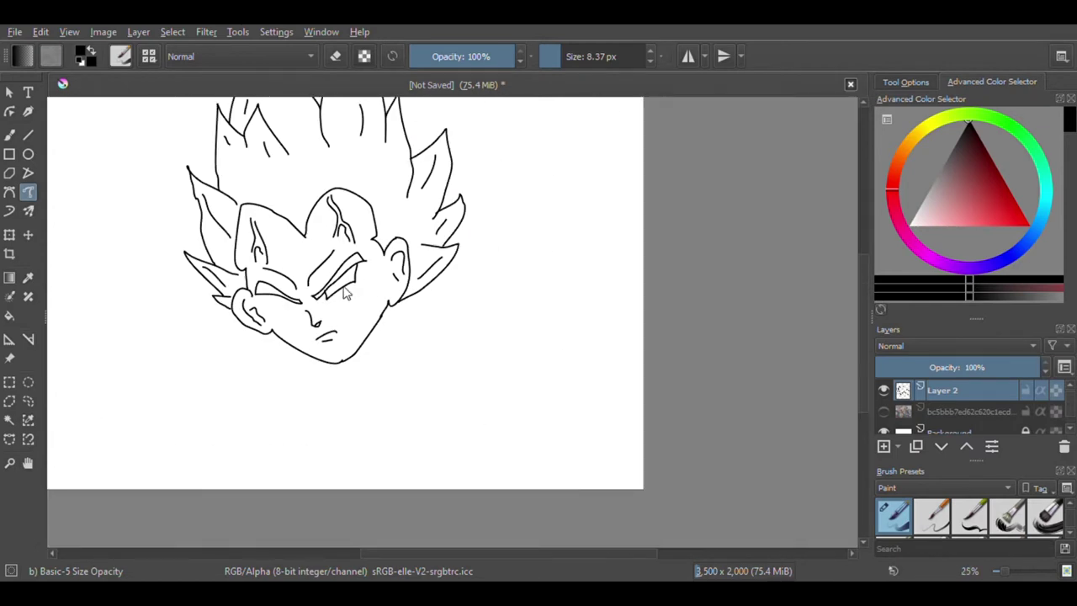
scroll(345, 292, "down", 2)
scroll(399, 296, "up", 10)
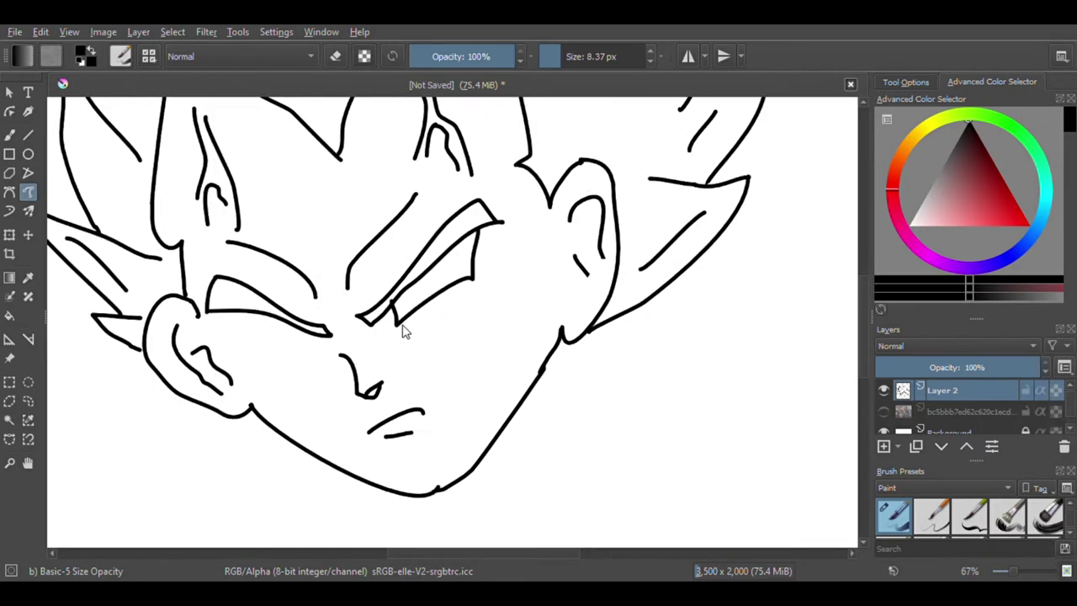
scroll(391, 309, "down", 4)
scroll(365, 312, "up", 4)
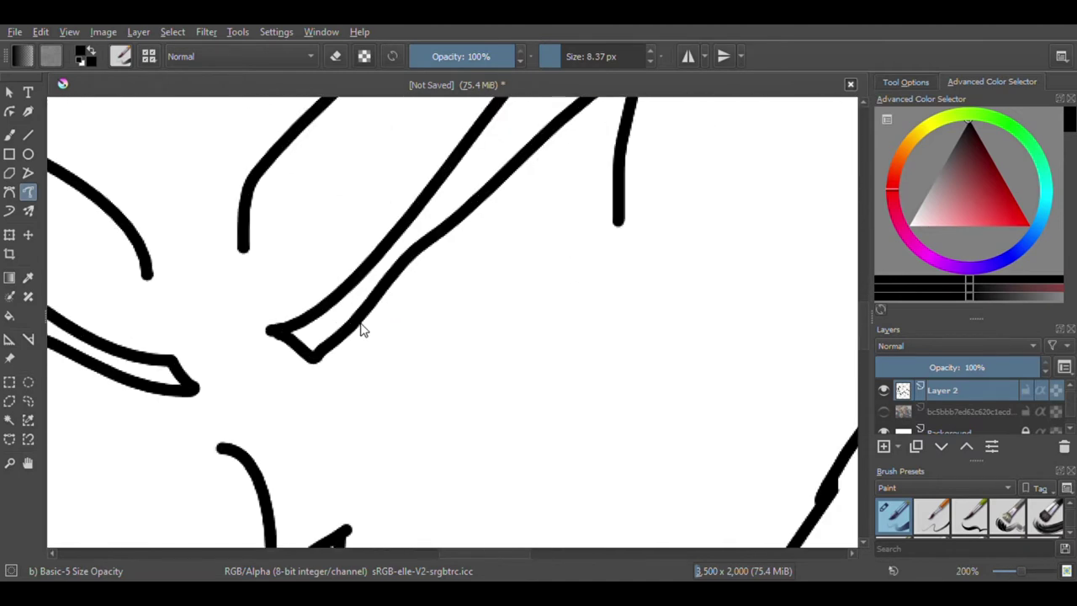
mouse_move(360, 324)
left_mouse_down()
mouse_move(377, 366)
mouse_move(467, 298)
mouse_move(623, 218)
left_mouse_up()
scroll(474, 304, "down", 2)
Step: Draw the left eye's outline beneath its upper lid, with a slanted outer edge and a lower edge closing at the inner corner
scroll(473, 305, "up", 2)
mouse_move(207, 270)
left_mouse_down()
mouse_move(284, 349)
mouse_move(303, 388)
left_mouse_up()
left_click_drag(303, 387, 509, 375)
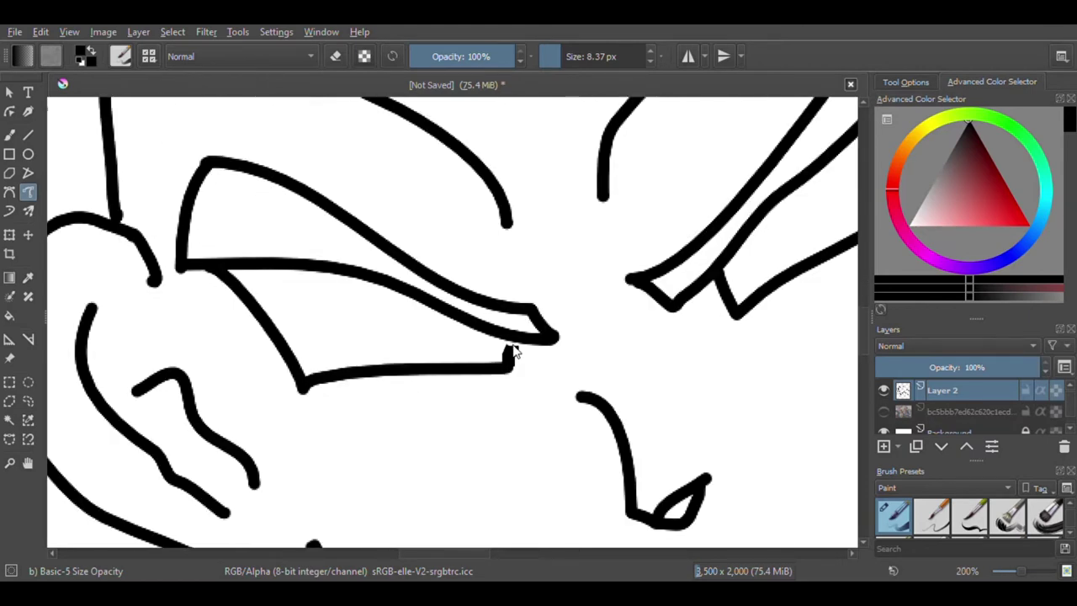
scroll(469, 356, "down", 2)
scroll(356, 349, "up", 2)
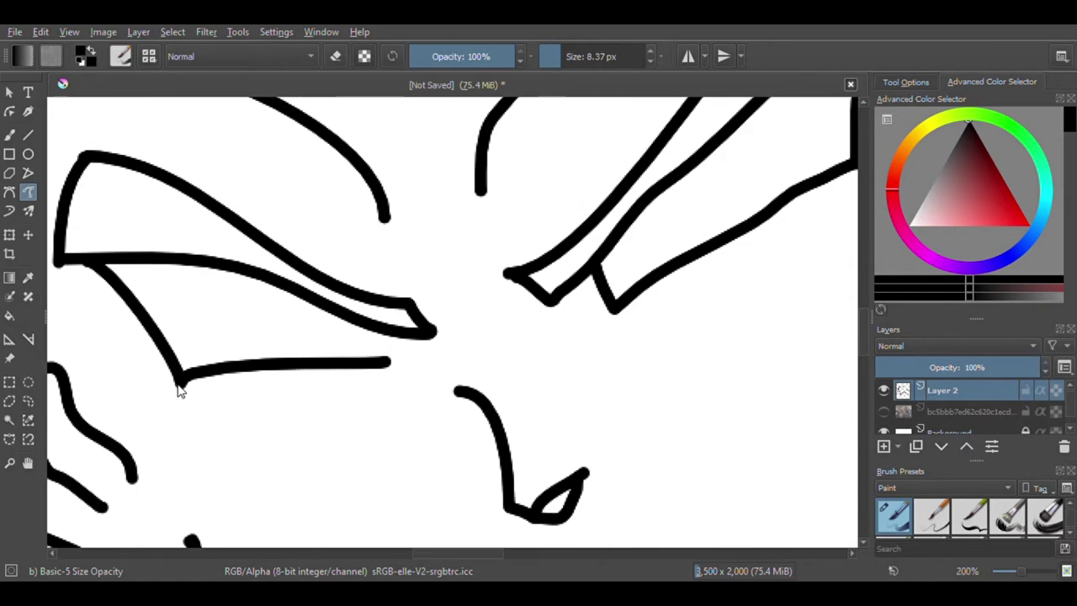
key("ctrl+z")
left_click_drag(181, 383, 407, 357)
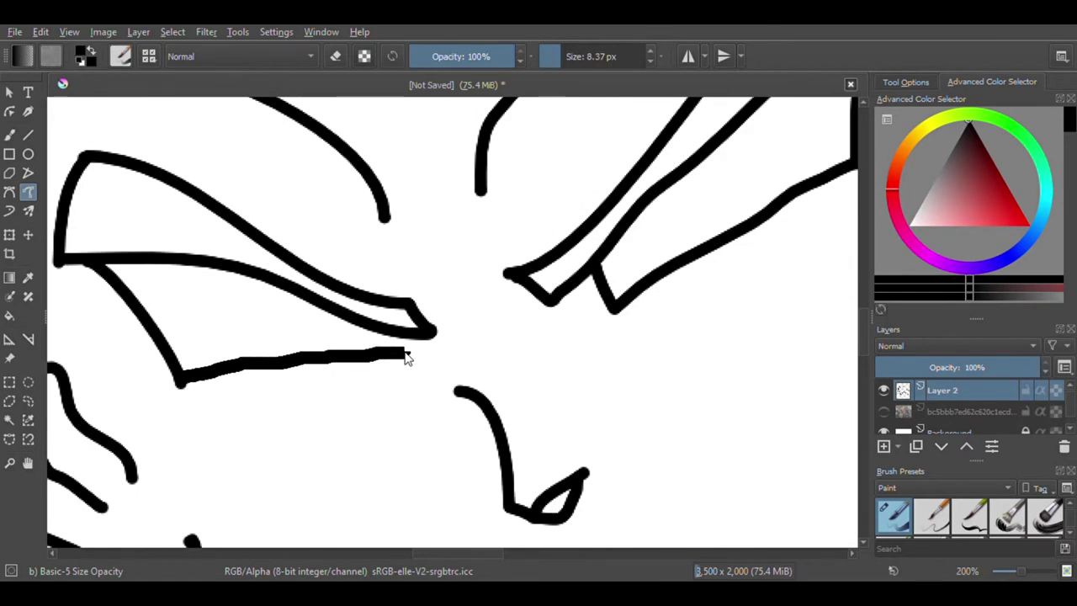
scroll(403, 341, "down", 3)
Step: Thicken the left eye's outer edge with an additional stroke from the lid down to the lower corner
scroll(277, 348, "up", 4)
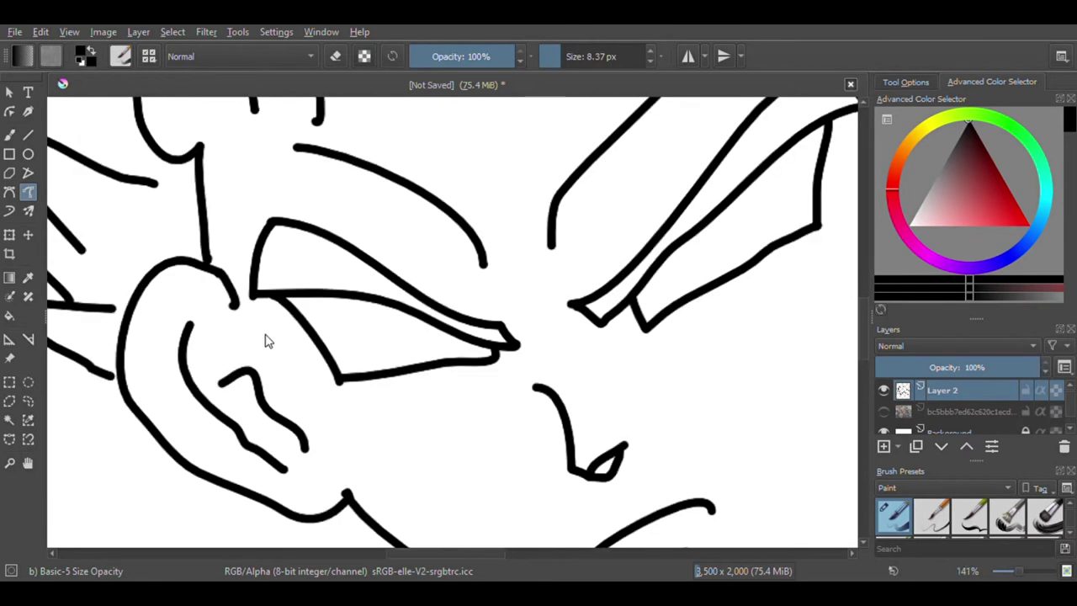
mouse_move(271, 278)
left_mouse_down()
mouse_move(352, 362)
mouse_move(404, 443)
left_mouse_up()
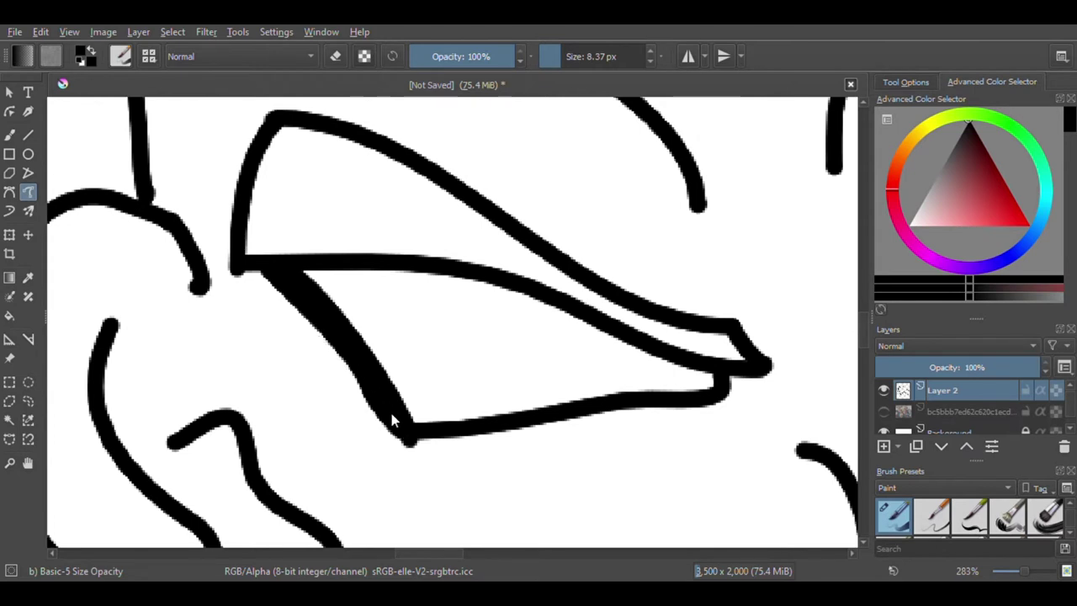
left_click_drag(408, 437, 493, 424)
scroll(233, 349, "down", 4)
scroll(468, 294, "up", 3)
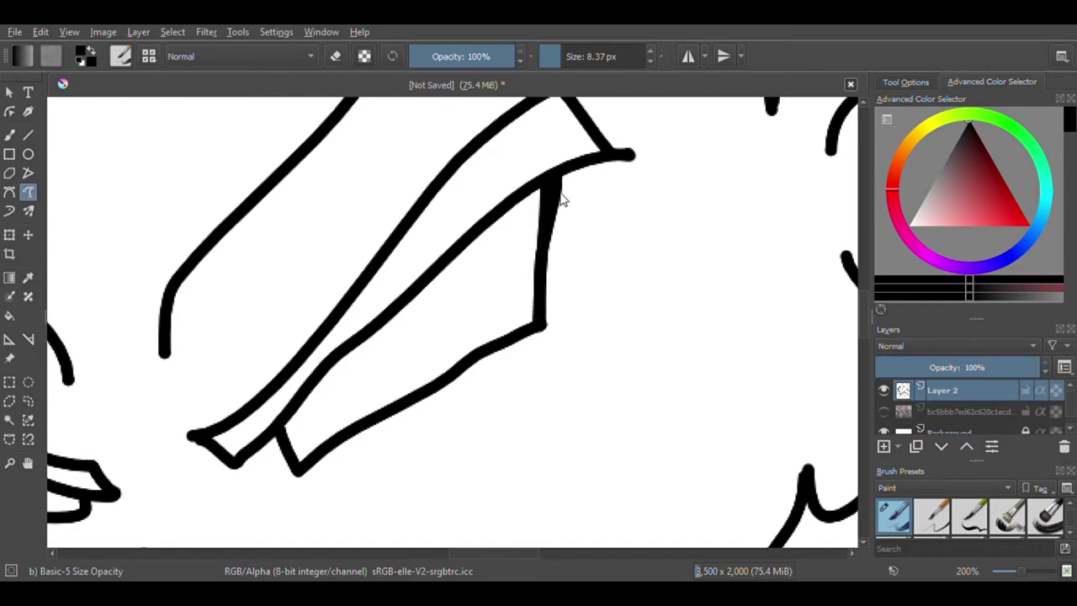
mouse_move(527, 319)
left_mouse_down()
mouse_move(487, 324)
mouse_move(461, 346)
left_mouse_up()
key("ctrl+z")
left_click_drag(535, 322, 474, 366)
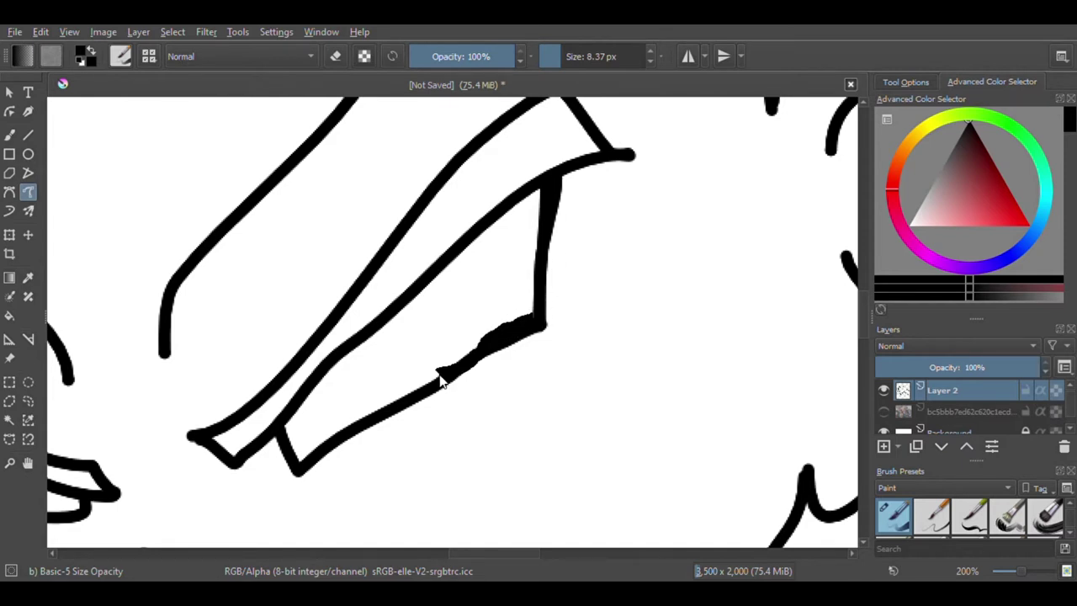
key("ctrl+z")
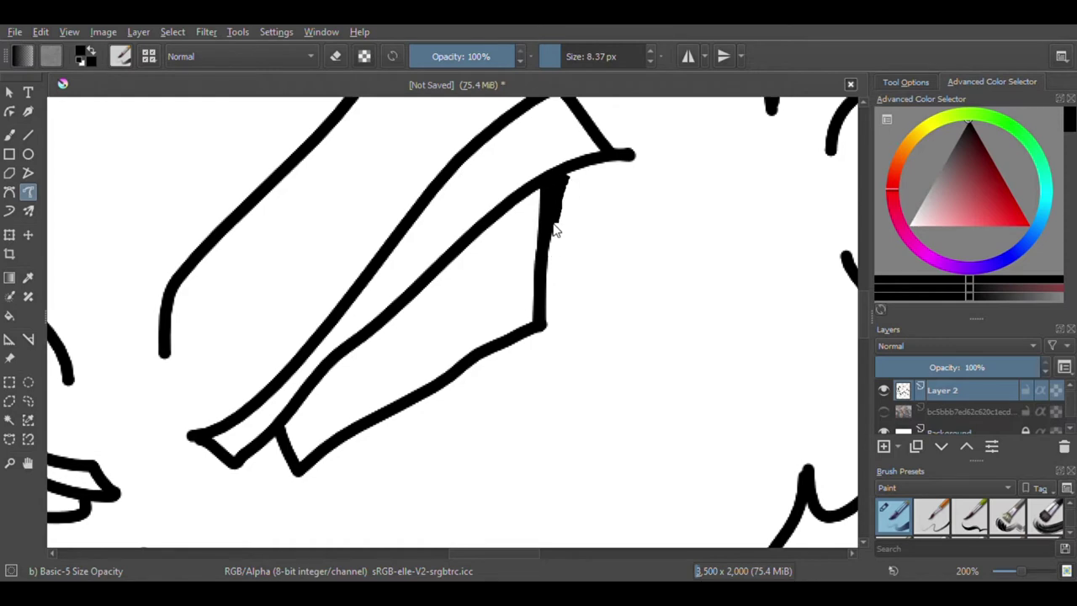
Step: Thicken the right eye's outer edge from the upper lid down to the lower corner
left_click_drag(551, 271, 545, 328)
scroll(523, 270, "down", 5)
scroll(471, 316, "down", 2)
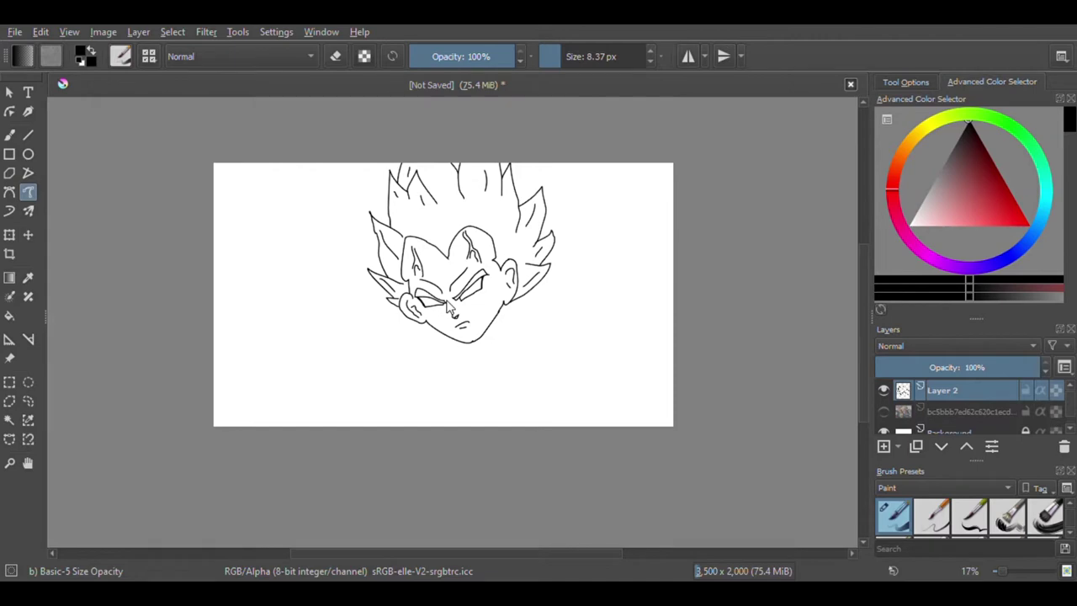
Step: Draw two very short parallel marks beside the top of the nose, below the right eye's inner corner
scroll(455, 319, "up", 3)
scroll(475, 366, "up", 3)
left_click_drag(454, 303, 469, 327)
scroll(446, 334, "down", 2)
scroll(471, 332, "up", 3)
key("ctrl+z")
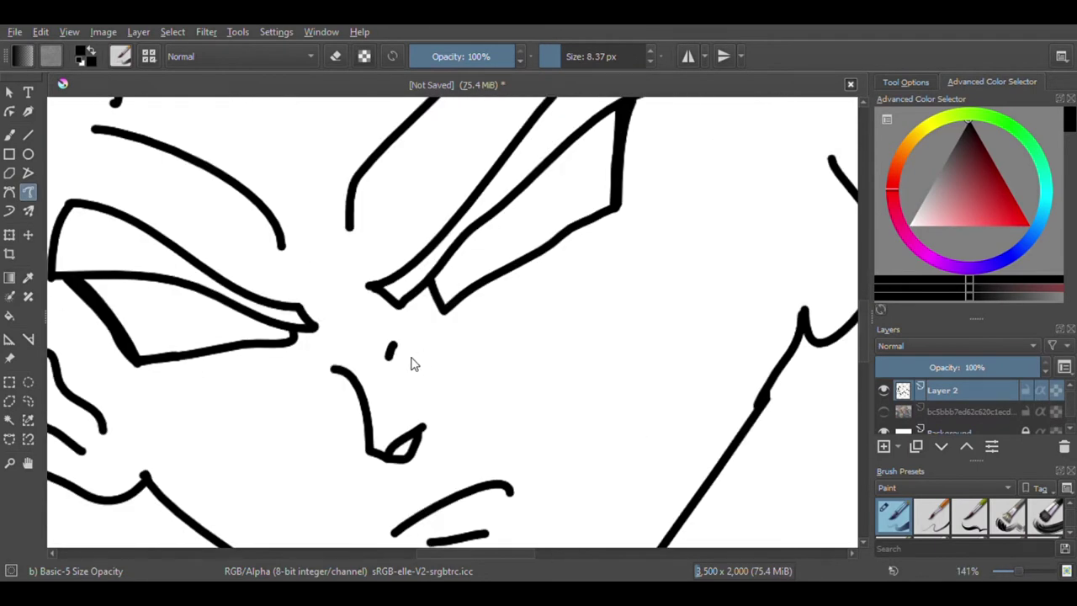
scroll(425, 354, "down", 2)
scroll(412, 358, "up", 1)
left_click_drag(402, 341, 407, 362)
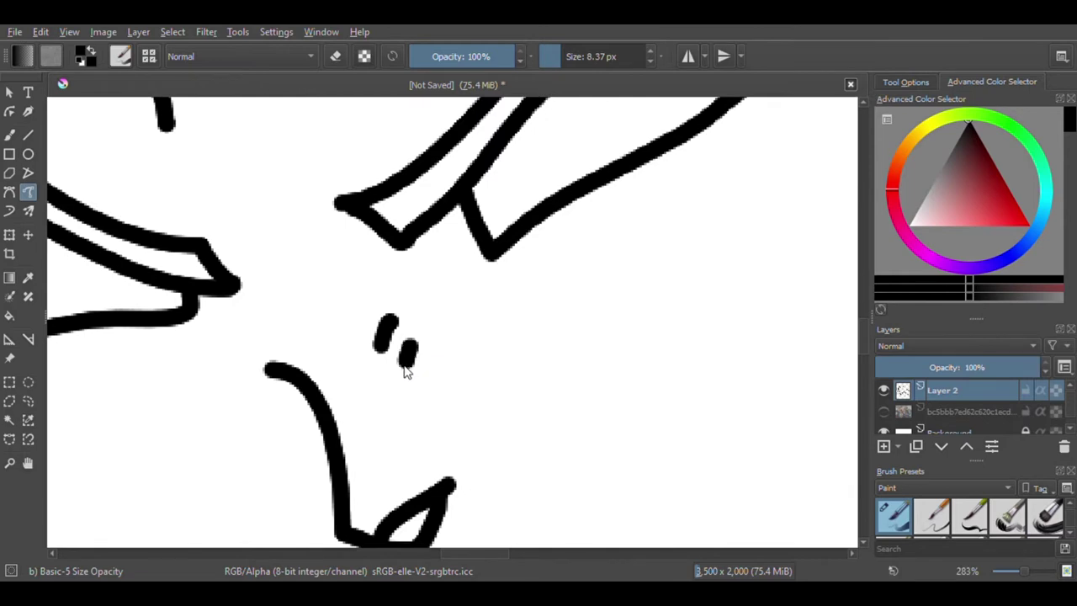
scroll(482, 332, "down", 2)
Step: Draw a slanted crease line beneath each eye, roughly parallel to its lower edge
scroll(481, 328, "up", 1)
mouse_move(300, 410)
left_mouse_down()
mouse_move(338, 403)
mouse_move(493, 314)
left_mouse_up()
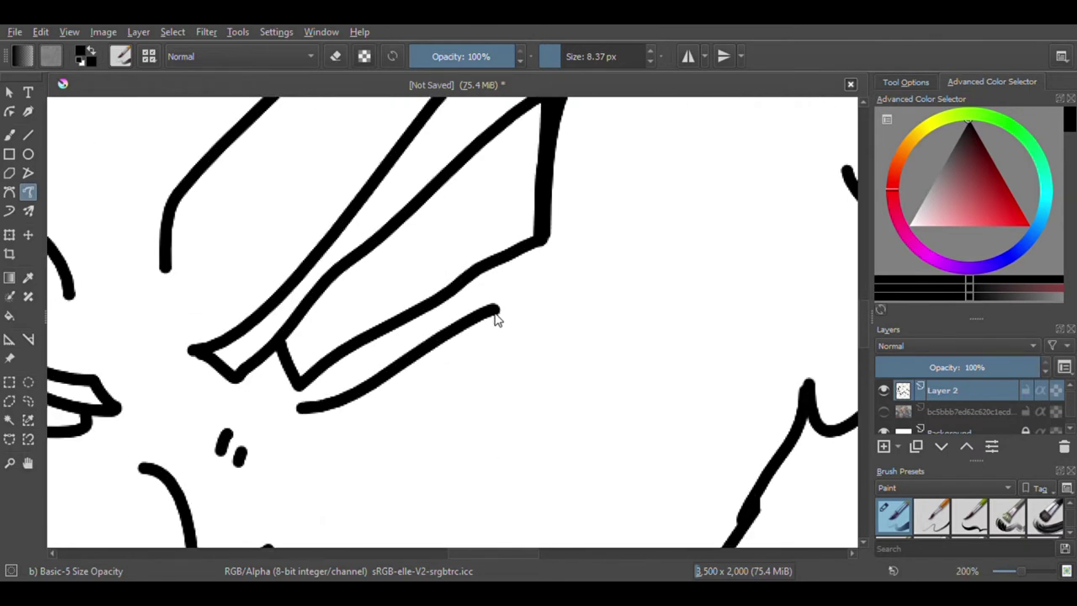
scroll(495, 315, "down", 4)
scroll(438, 345, "up", 4)
mouse_move(436, 294)
left_mouse_down()
mouse_move(418, 308)
mouse_move(197, 356)
left_mouse_up()
key("ctrl+z")
scroll(330, 321, "down", 6)
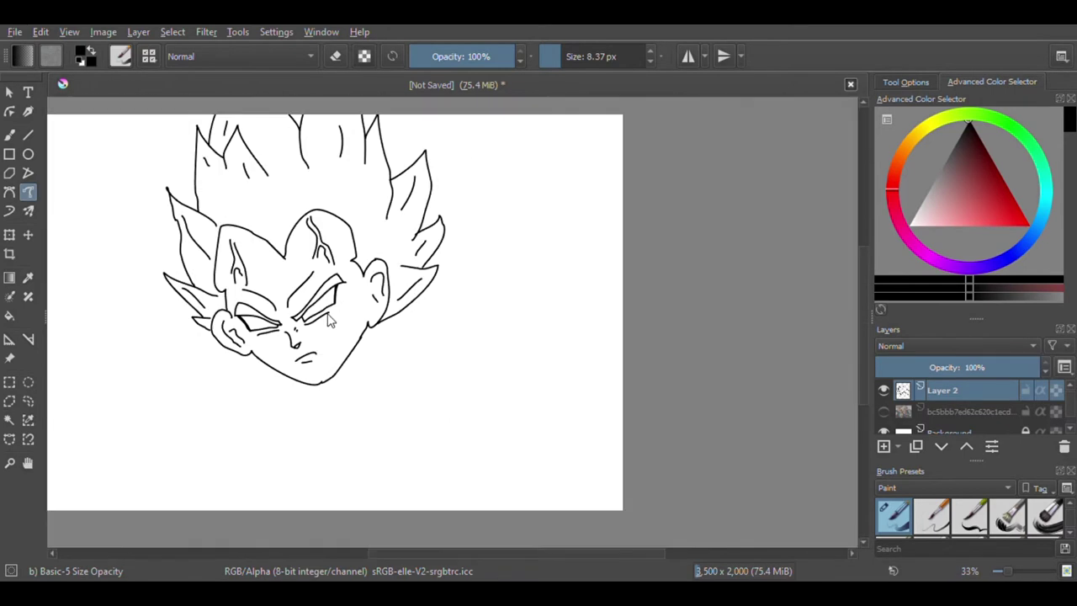
scroll(319, 339, "down", 1)
scroll(308, 350, "up", 2)
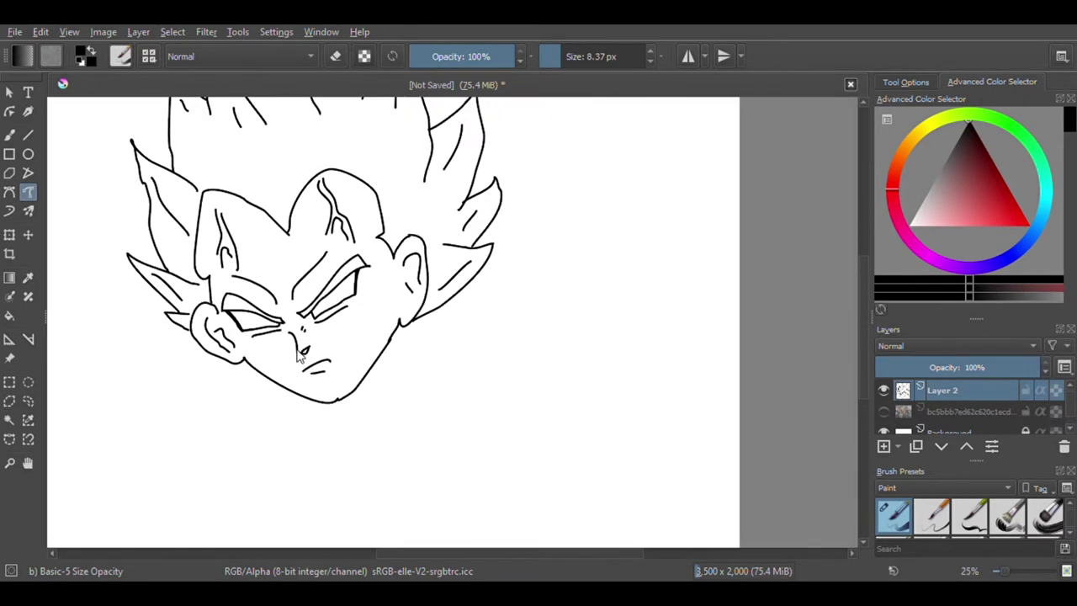
scroll(297, 356, "down", 3)
scroll(302, 345, "up", 10)
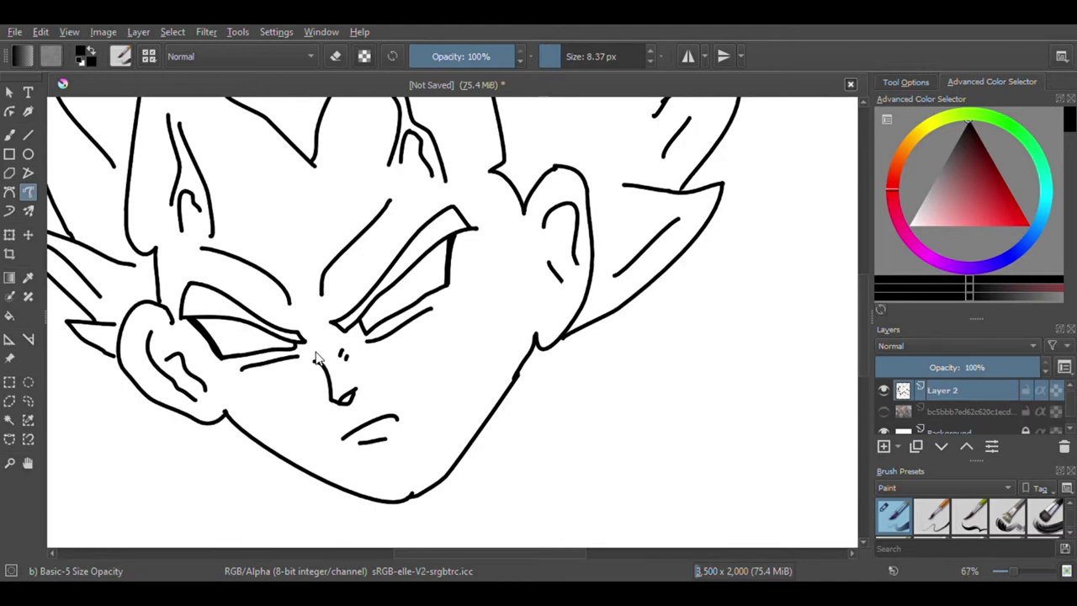
Step: Draw a small round iris, partly hidden under the upper lid, near the inner corner of each eye
mouse_move(307, 178)
left_mouse_down()
mouse_move(323, 239)
mouse_move(347, 266)
mouse_move(423, 293)
mouse_move(465, 260)
left_mouse_up()
scroll(446, 270, "down", 9)
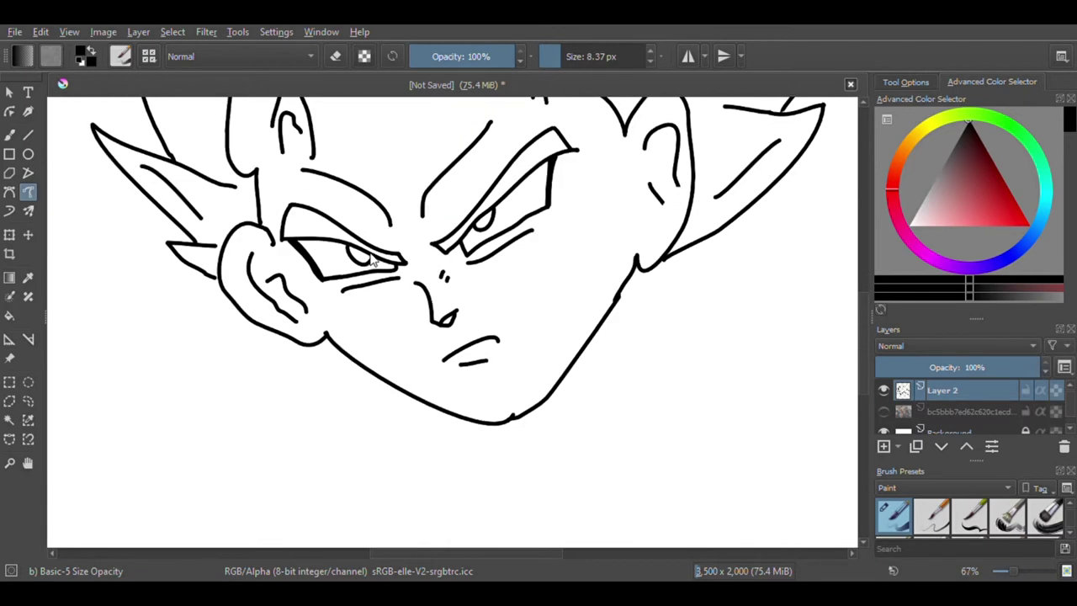
Step: Outline both sides of the neck with the start of each shoulder, and add slanted muscle lines beneath the chin
scroll(416, 258, "up", 7)
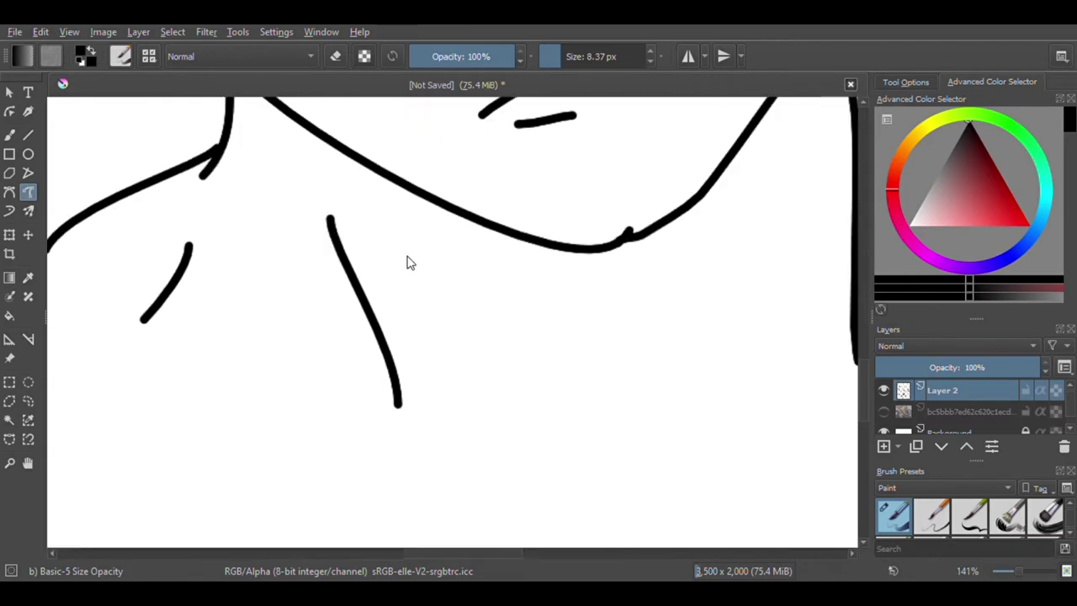
left_click_drag(406, 239, 614, 422)
left_click_drag(577, 308, 533, 276)
scroll(339, 242, "down", 3)
scroll(500, 348, "up", 3)
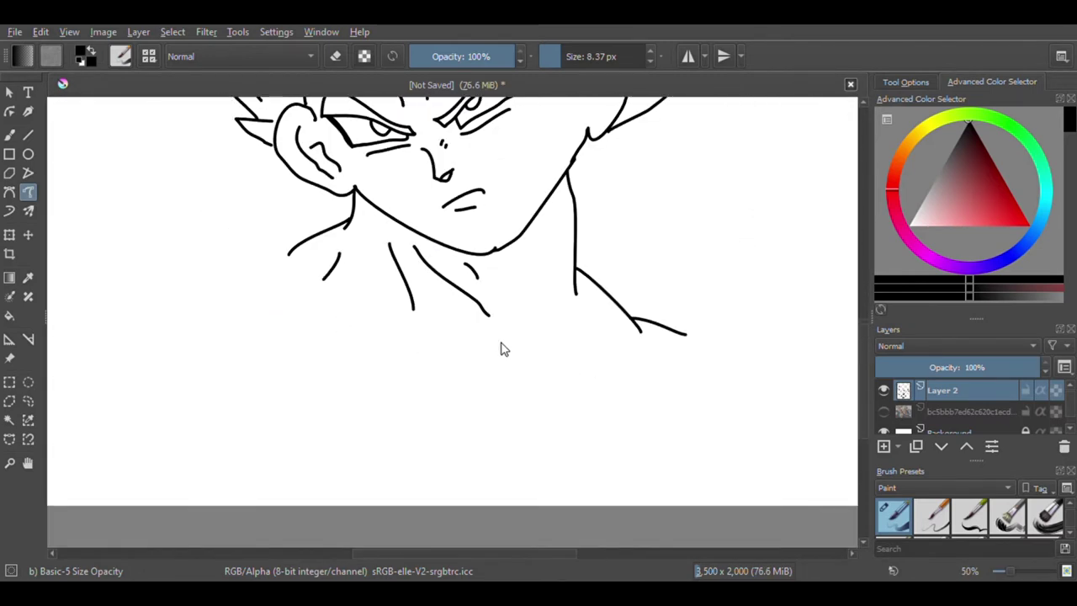
Step: Draw a nearly vertical muscle line on the neck, just inside its right contour
left_click_drag(542, 202, 548, 378)
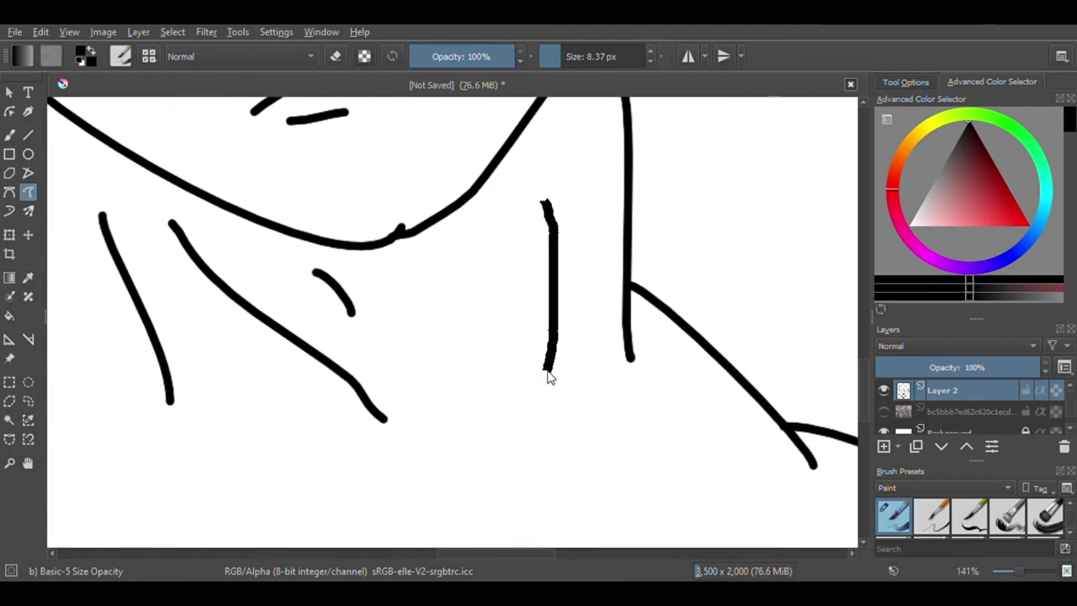
key("ctrl+z")
scroll(452, 389, "down", 5)
scroll(381, 373, "down", 1)
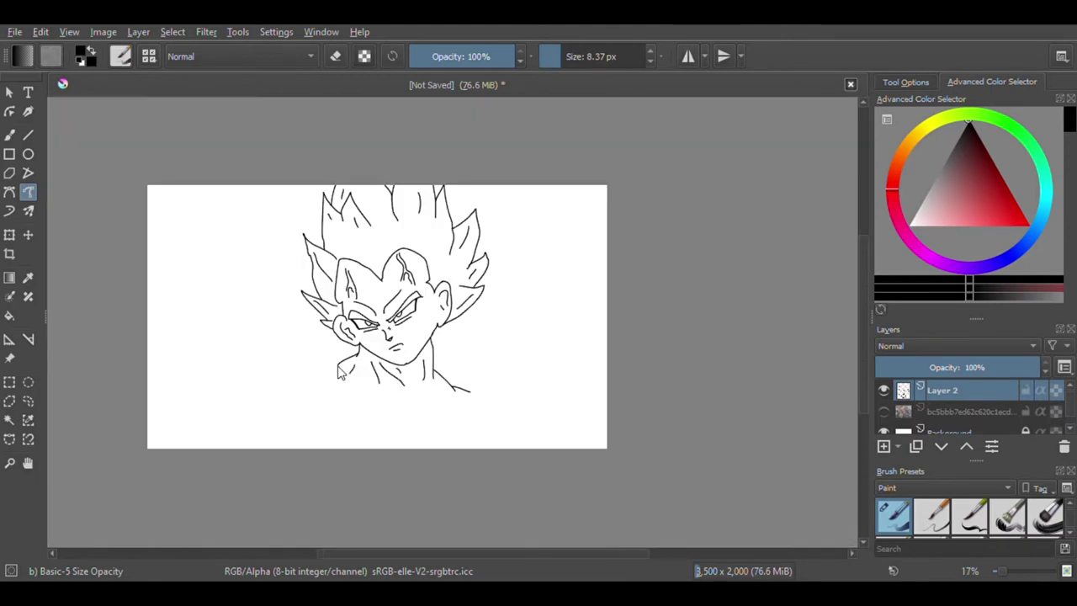
Step: Draw the jagged, pointed edge of torn fabric at the outer end of the left shoulder line
scroll(409, 372, "up", 4)
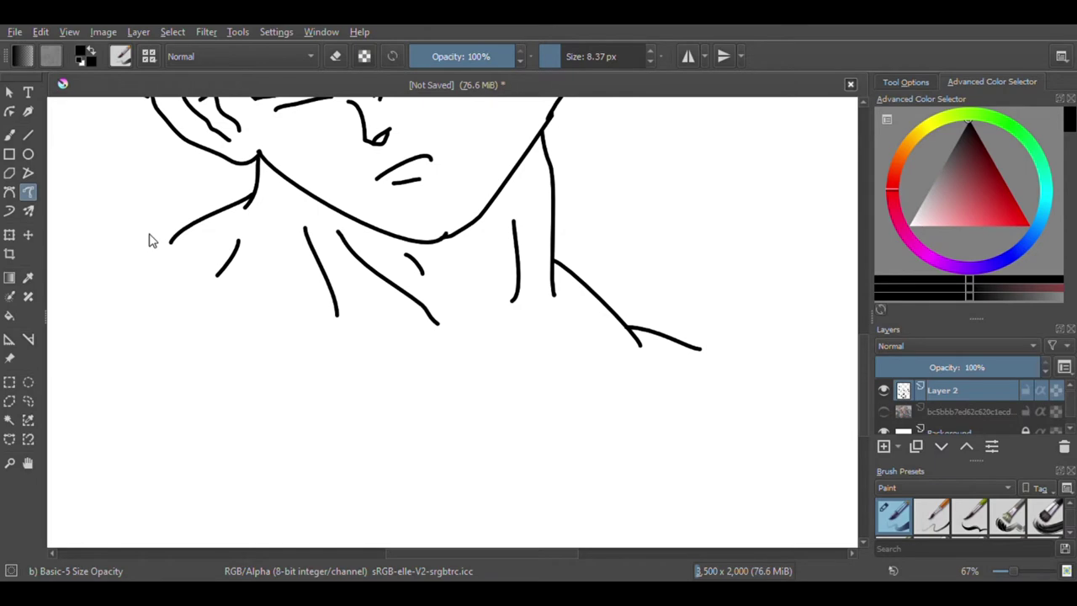
scroll(277, 317, "down", 2)
scroll(237, 309, "up", 4)
mouse_move(194, 299)
left_mouse_down()
mouse_move(307, 397)
mouse_move(181, 429)
mouse_move(84, 373)
left_mouse_up()
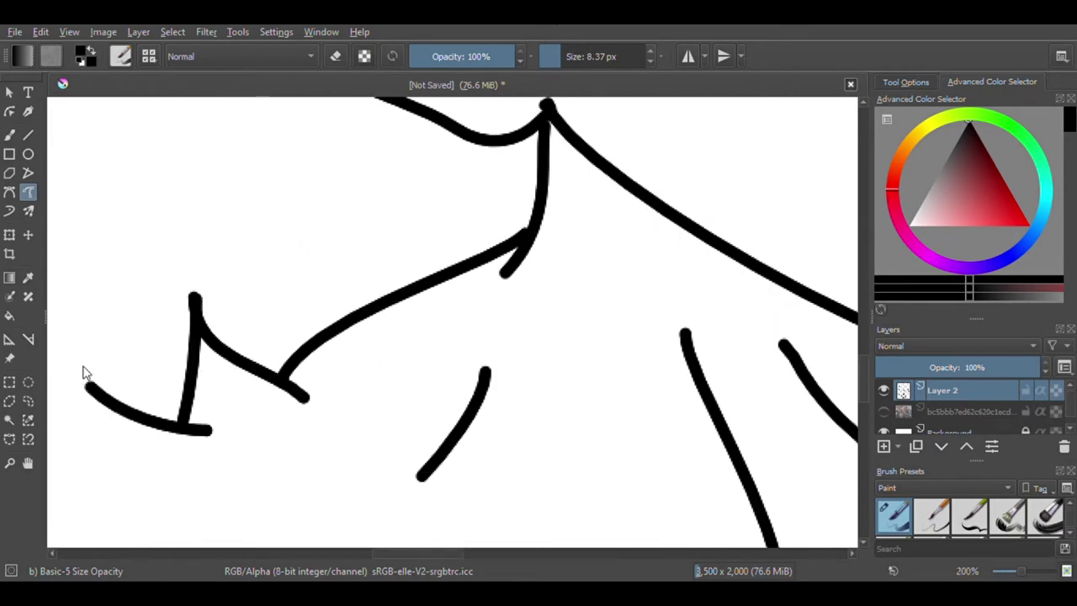
scroll(92, 370, "down", 3)
scroll(197, 337, "up", 4)
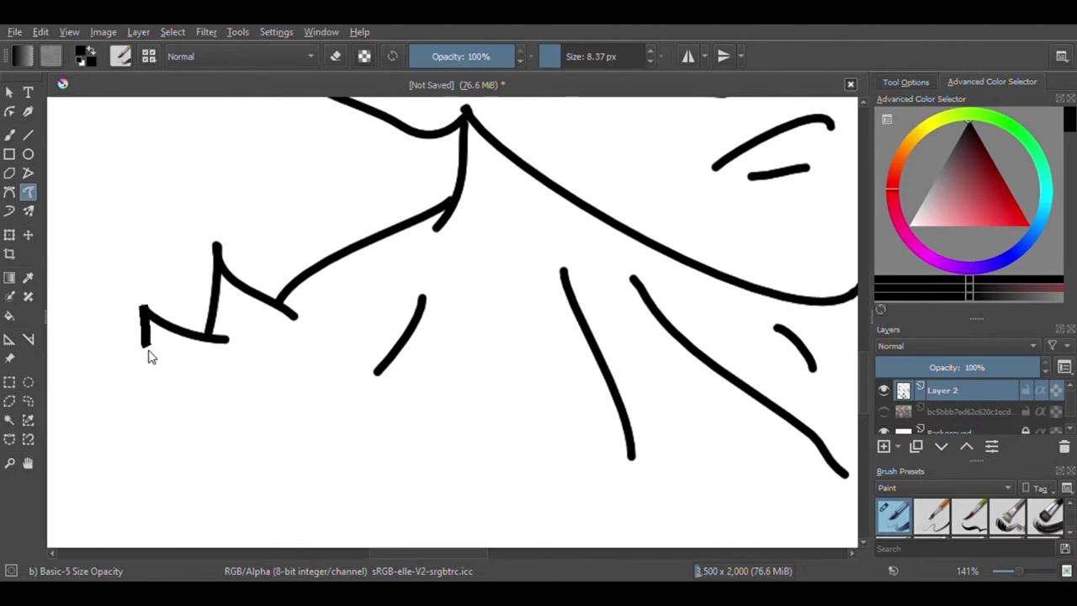
scroll(148, 339, "down", 5)
scroll(405, 368, "up", 2)
scroll(544, 389, "up", 2)
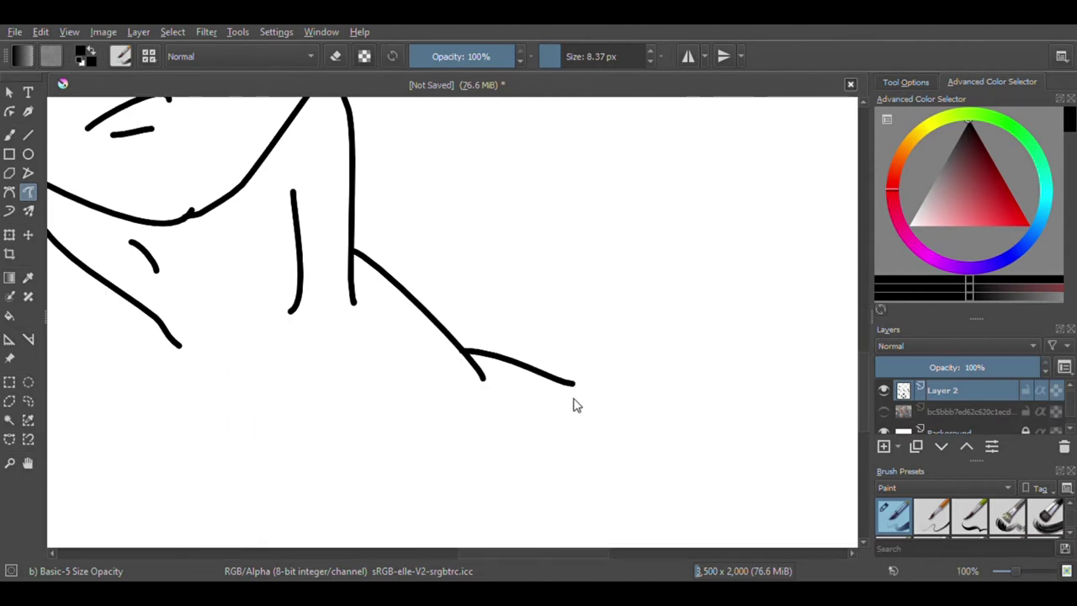
mouse_move(527, 400)
left_mouse_down()
mouse_move(579, 388)
mouse_move(612, 364)
mouse_move(601, 363)
mouse_move(572, 431)
left_mouse_up()
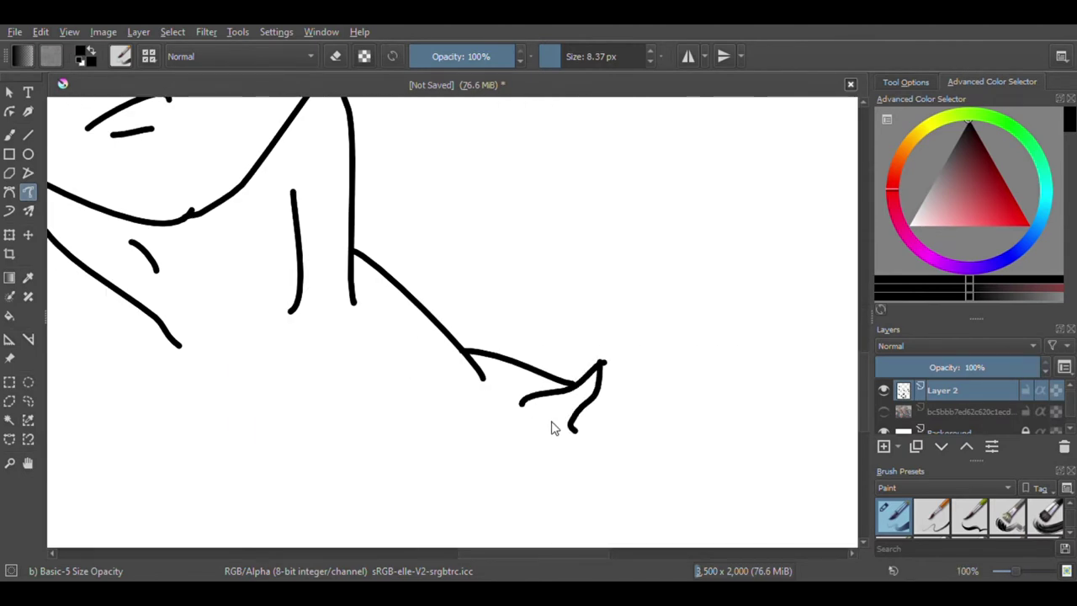
key("ctrl+z")
key("ctrl+z")
mouse_move(543, 400)
left_mouse_down()
mouse_move(638, 391)
mouse_move(706, 419)
left_mouse_up()
key("ctrl+z")
Step: Extend the right shoulder outward with a gently arched line that ends in a short forked stroke
scroll(569, 386, "up", 2)
mouse_move(512, 404)
left_mouse_down()
mouse_move(602, 379)
mouse_move(839, 471)
left_mouse_up()
scroll(496, 392, "down", 5)
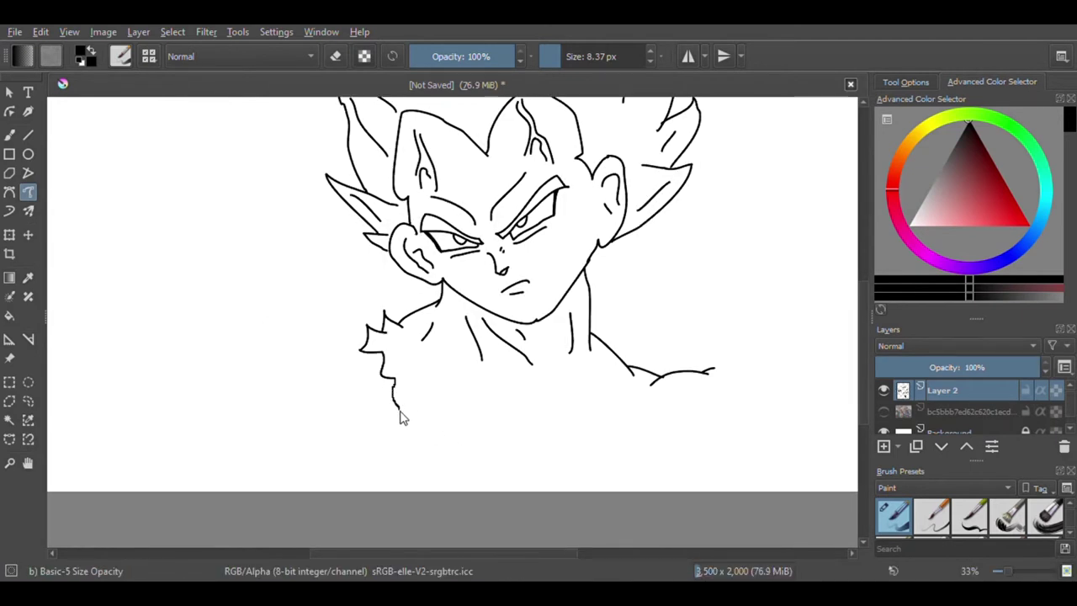
Step: Continue the torn edge down to the canvas's lower border and outline the left shoulder and upper arm with inner muscle lines
scroll(403, 440, "down", 2)
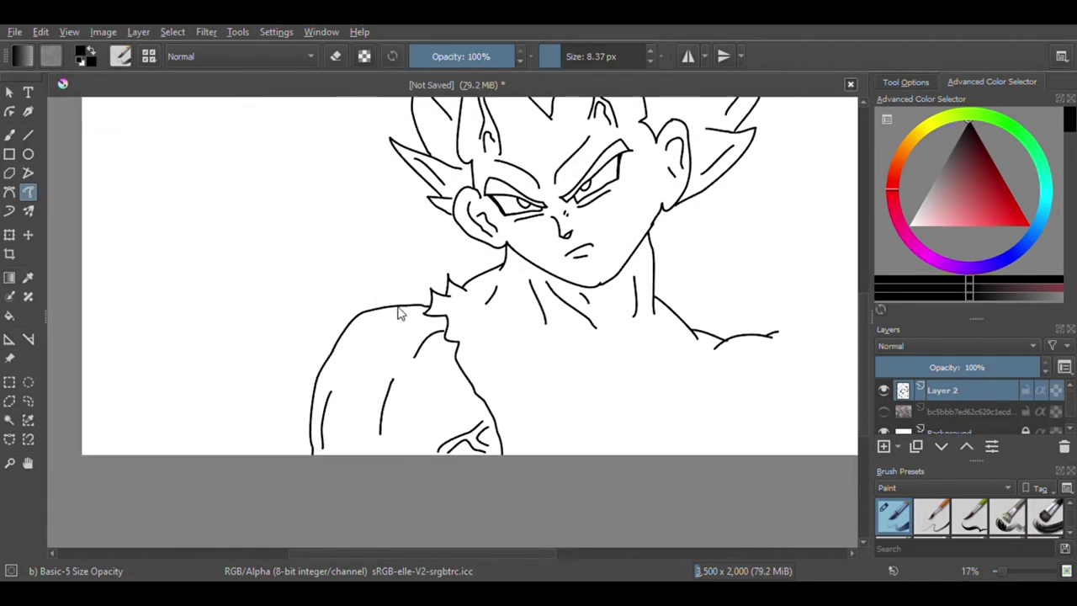
scroll(340, 366, "up", 2)
scroll(341, 366, "down", 2)
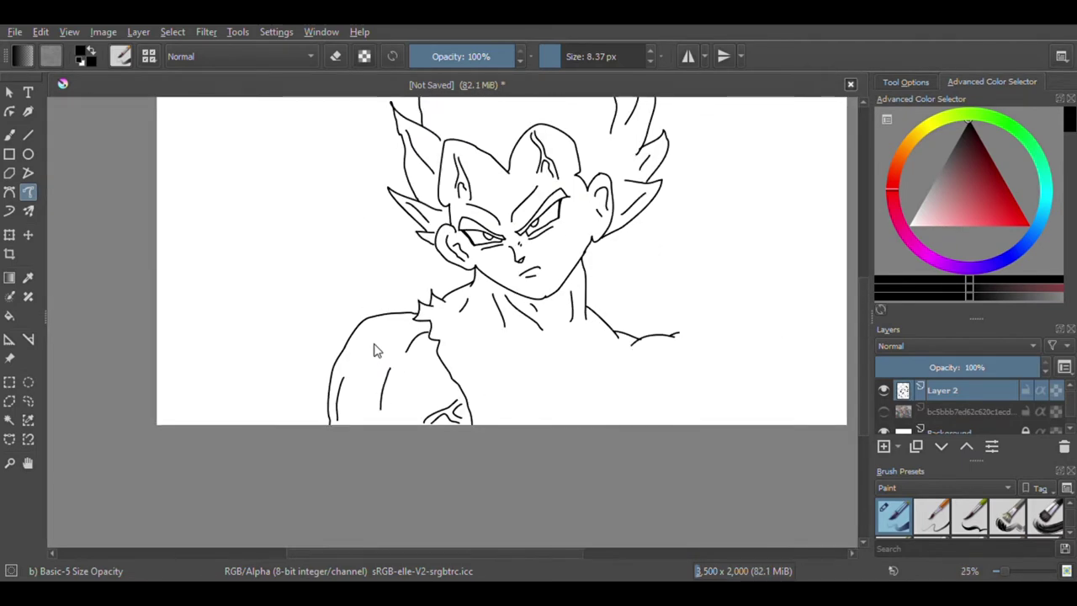
Step: Draw a branching vein on the upper part of the left shoulder
scroll(370, 352, "up", 3)
mouse_move(336, 437)
left_mouse_down()
mouse_move(356, 382)
mouse_move(399, 328)
left_mouse_up()
left_click_drag(378, 384, 421, 343)
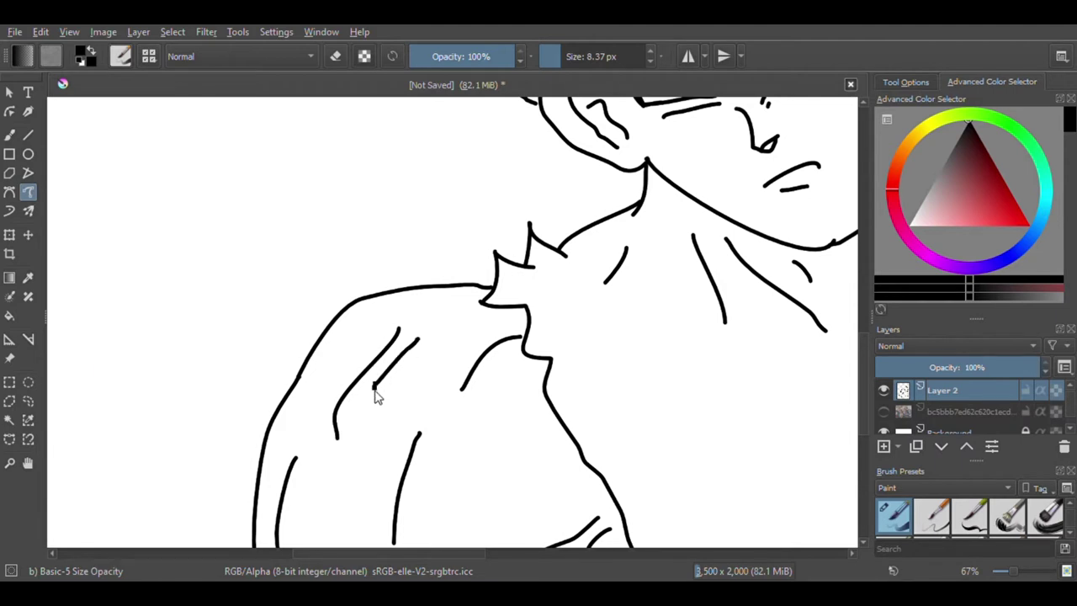
left_click_drag(413, 412, 401, 424)
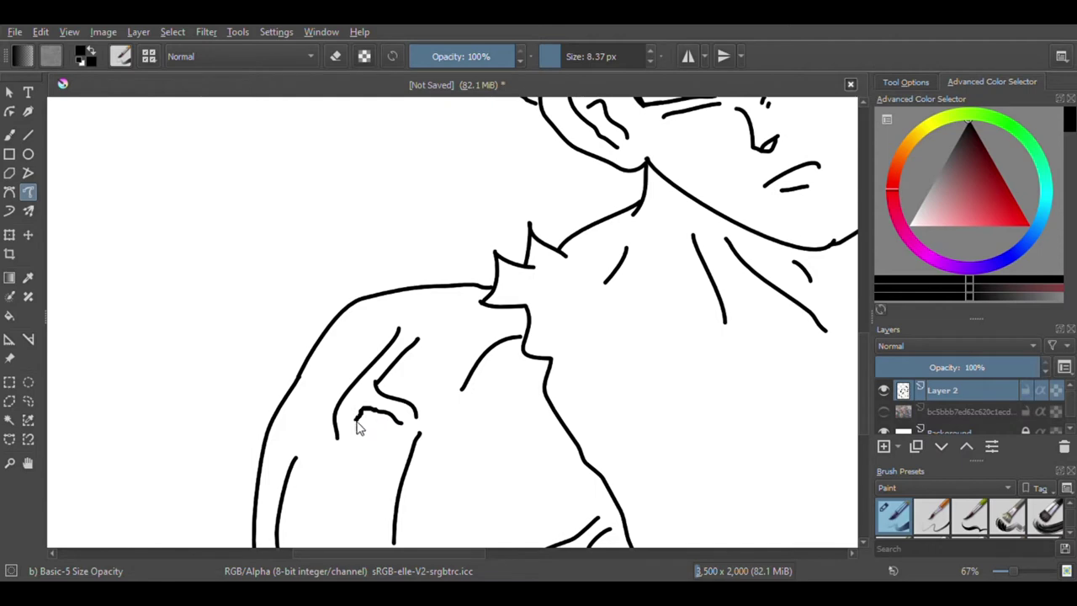
scroll(376, 353, "down", 5)
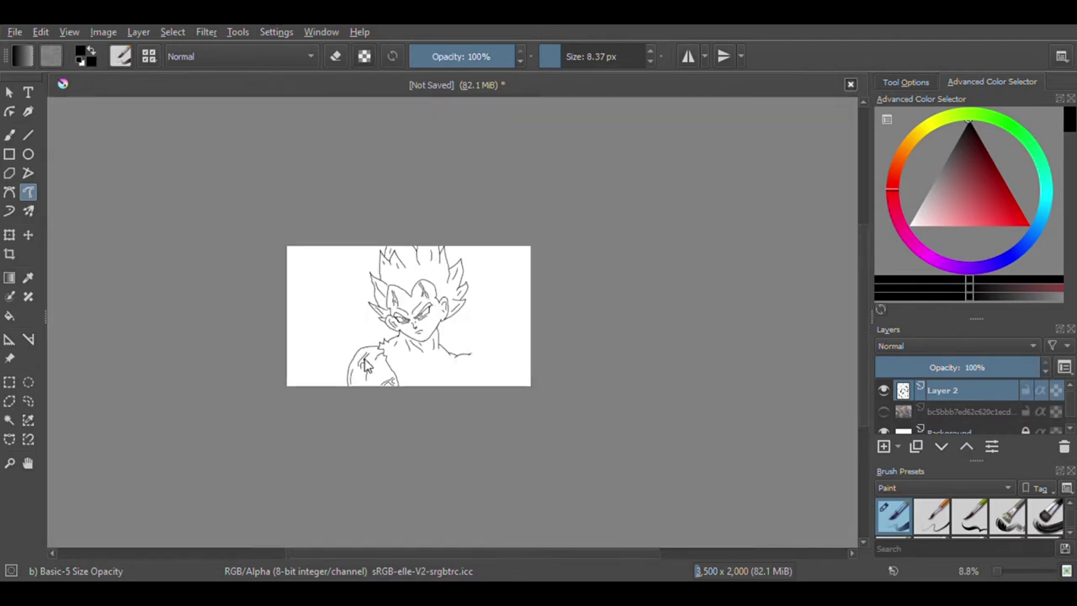
Step: Draw the torn fabric edge sweeping from the left shoulder across the lower chest with jagged points
scroll(432, 385, "up", 4)
scroll(413, 395, "down", 2)
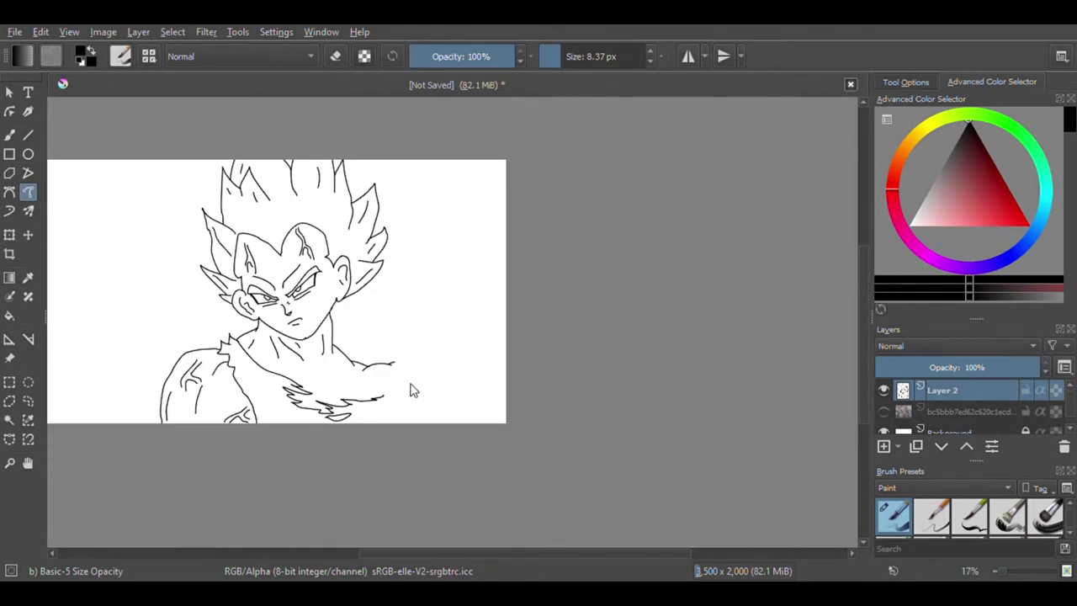
Step: Outline the chest muscles with short shading marks, and finish the torn edge with pointed strands beneath the right shoulder
scroll(424, 395, "up", 2)
scroll(380, 402, "up", 3)
mouse_move(507, 452)
left_mouse_down()
mouse_move(563, 426)
mouse_move(721, 278)
mouse_move(729, 257)
mouse_move(582, 345)
mouse_move(629, 289)
left_mouse_up()
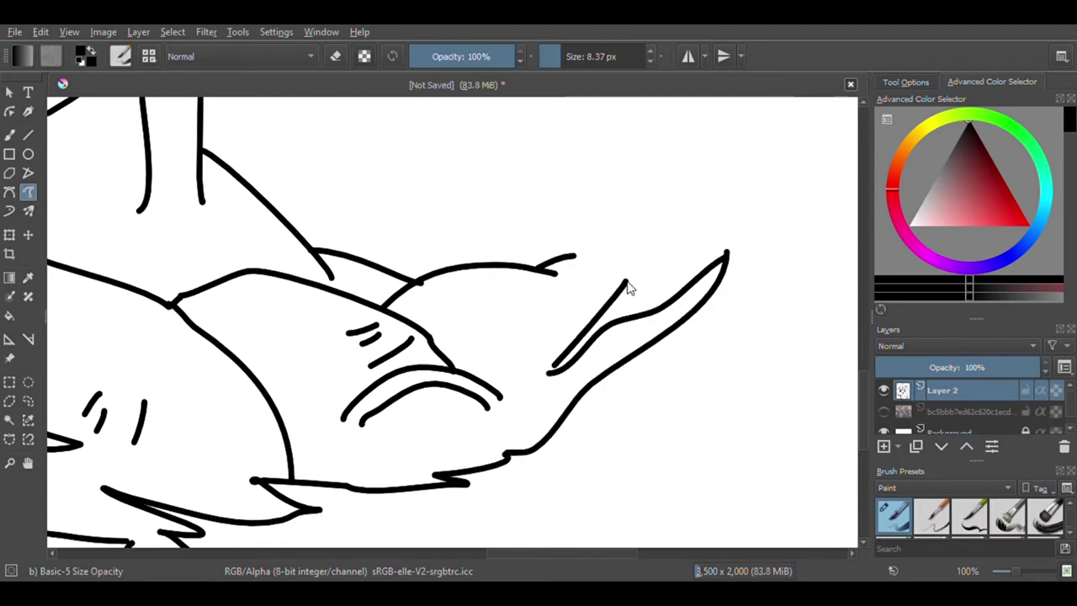
key("ctrl+z")
key("ctrl+z")
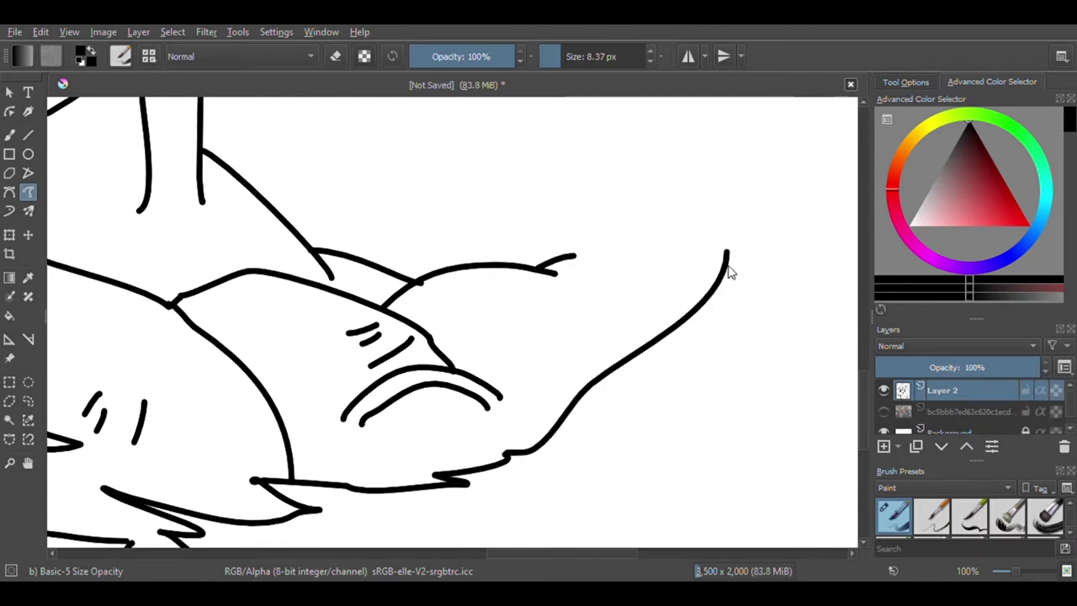
mouse_move(728, 258)
left_mouse_down()
mouse_move(544, 390)
mouse_move(633, 281)
mouse_move(548, 333)
mouse_move(554, 306)
mouse_move(590, 264)
mouse_move(571, 276)
mouse_move(594, 212)
left_mouse_up()
scroll(521, 423, "up", 5)
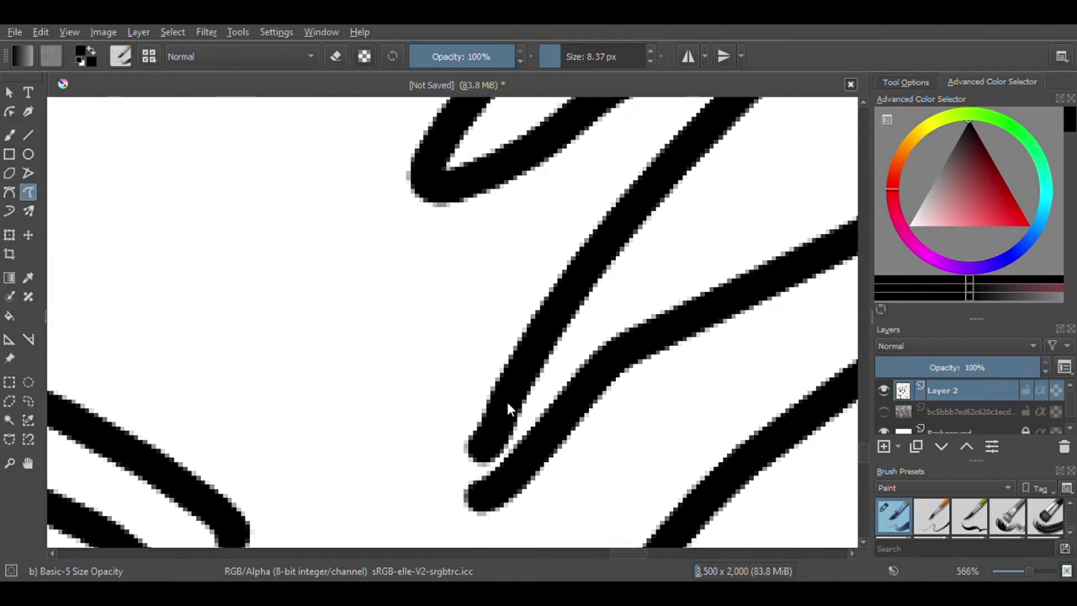
scroll(451, 506, "down", 10)
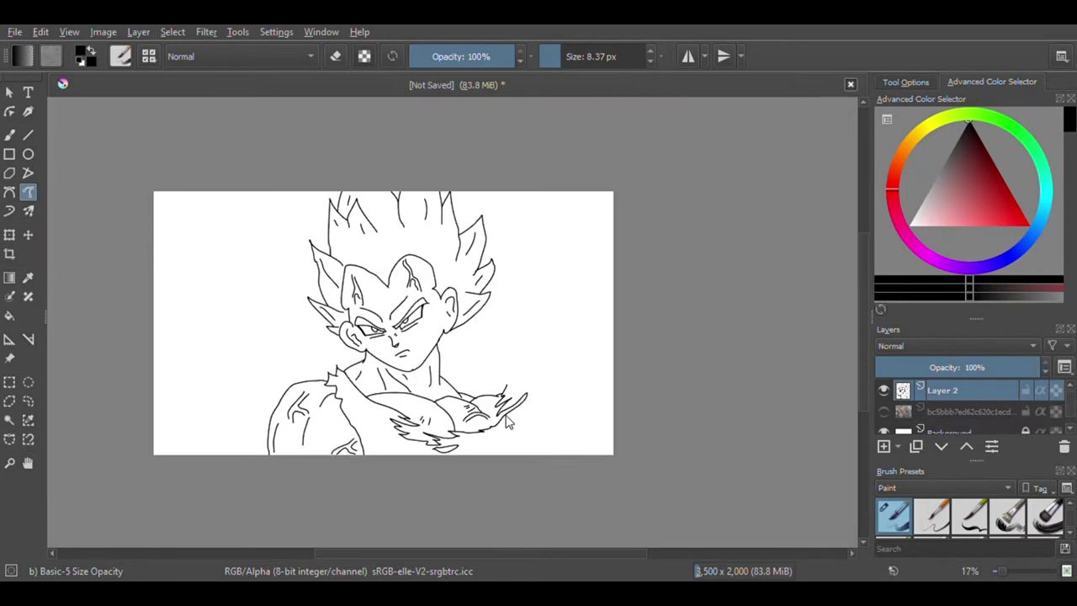
Step: Complete the right ear's inner detail with a bent line running down toward the lobe
scroll(506, 448, "up", 3)
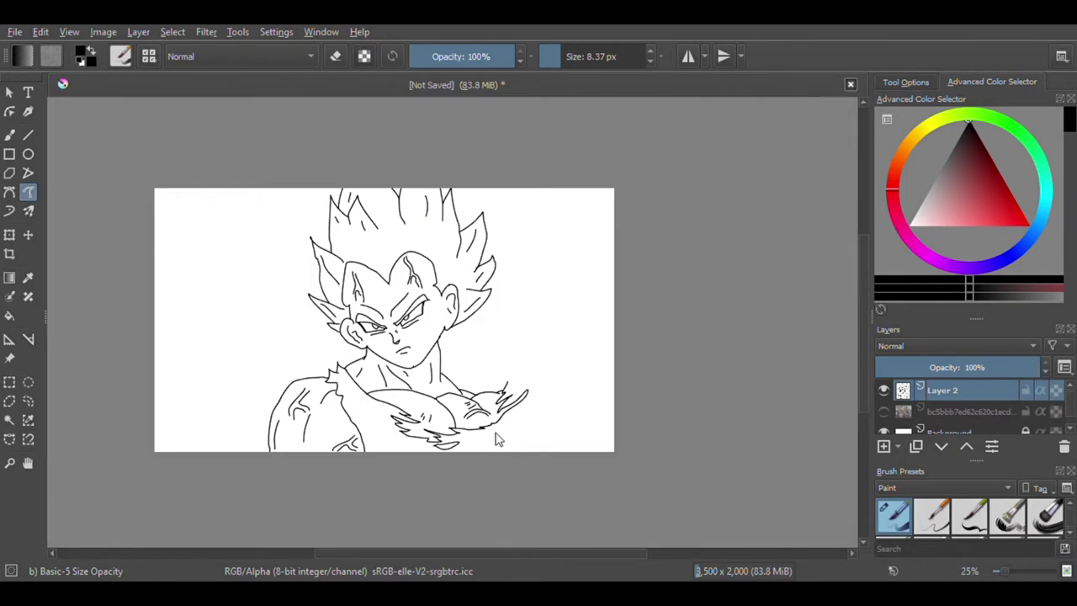
scroll(475, 409, "up", 2)
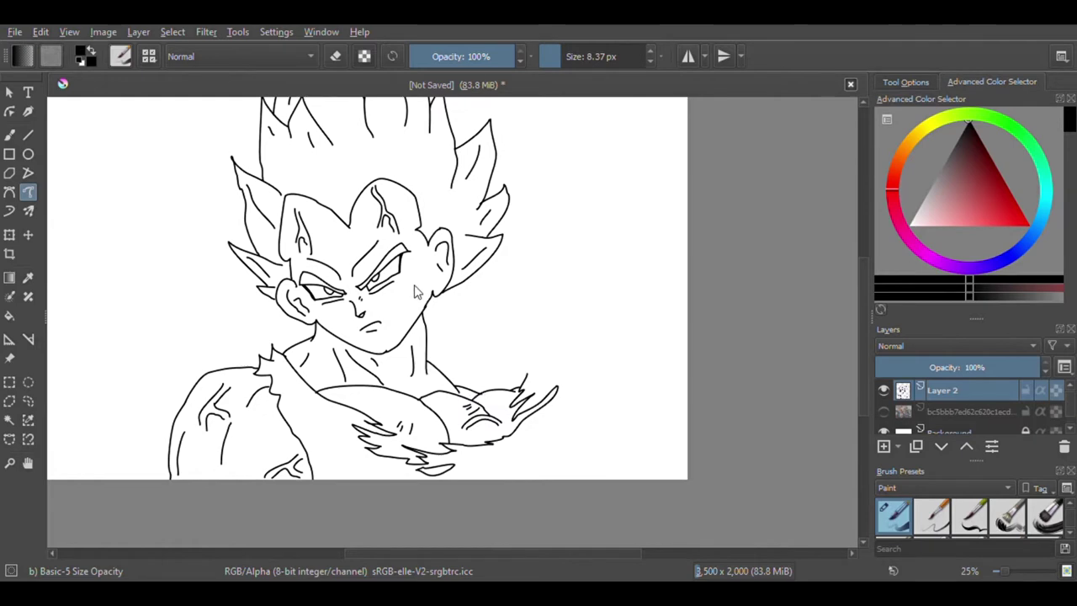
scroll(420, 298, "up", 6)
scroll(474, 416, "down", 4)
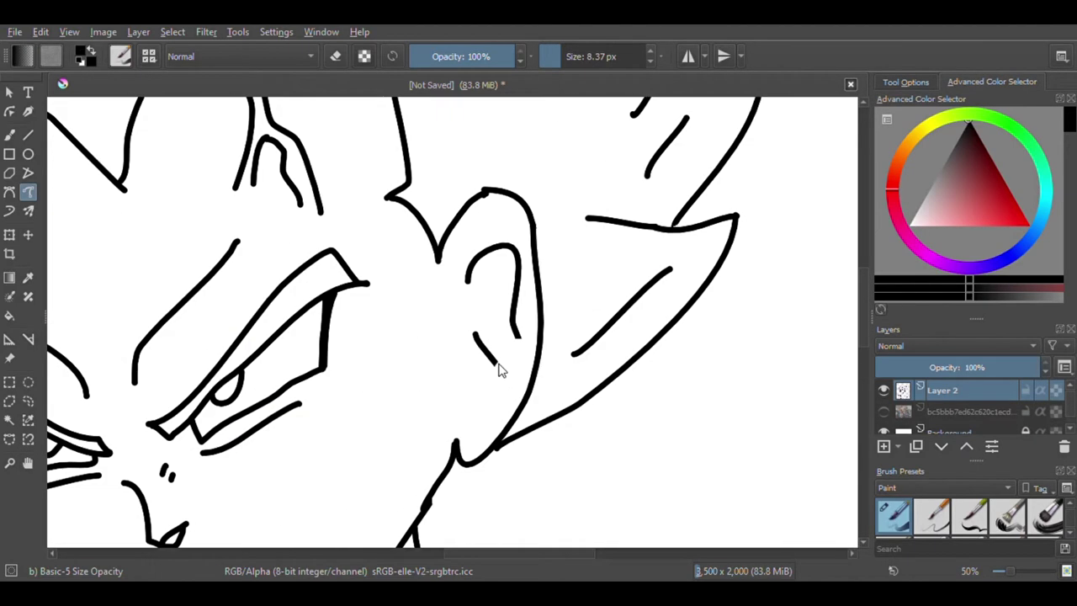
scroll(499, 370, "up", 3)
scroll(484, 397, "down", 8)
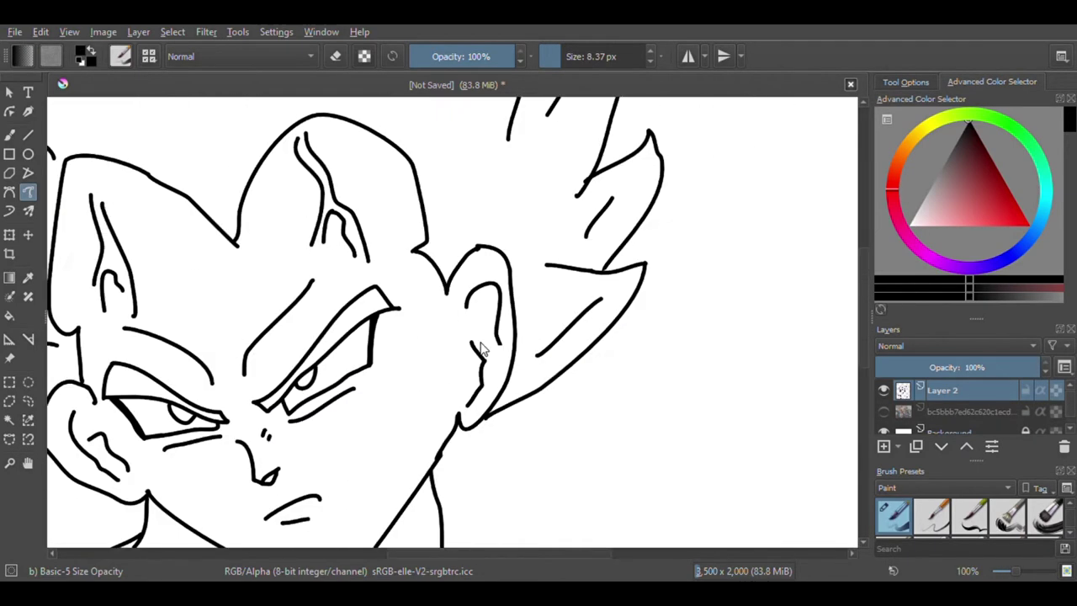
Step: Add a tall hair spike behind the left-side hair, with a jagged inner edge and a short crease mark inside
scroll(468, 379, "up", 1)
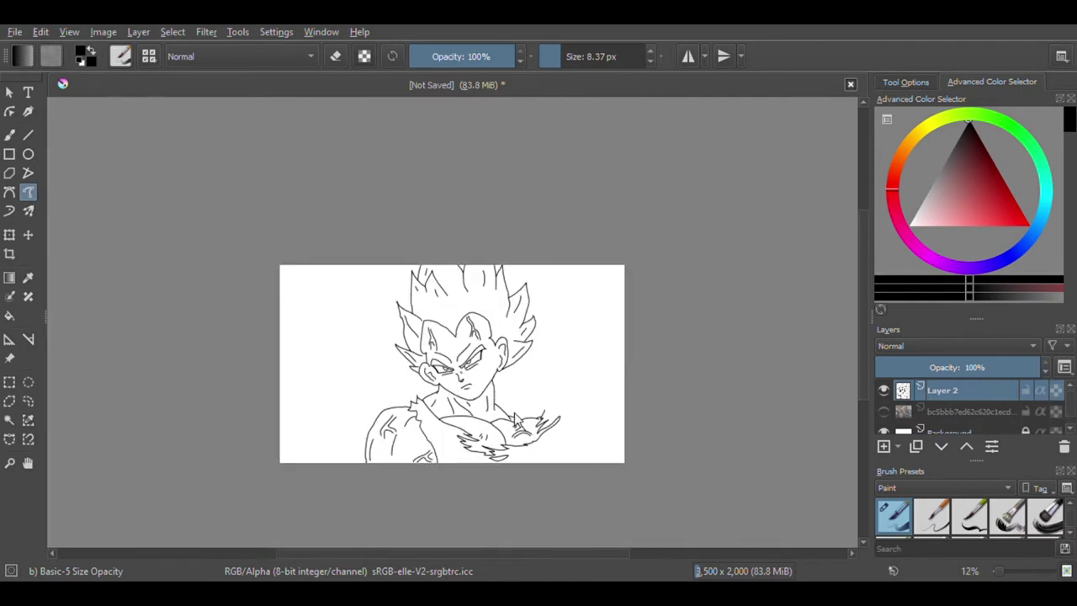
scroll(492, 407, "up", 5)
mouse_move(341, 454)
left_mouse_down()
mouse_move(313, 342)
mouse_move(304, 176)
left_mouse_up()
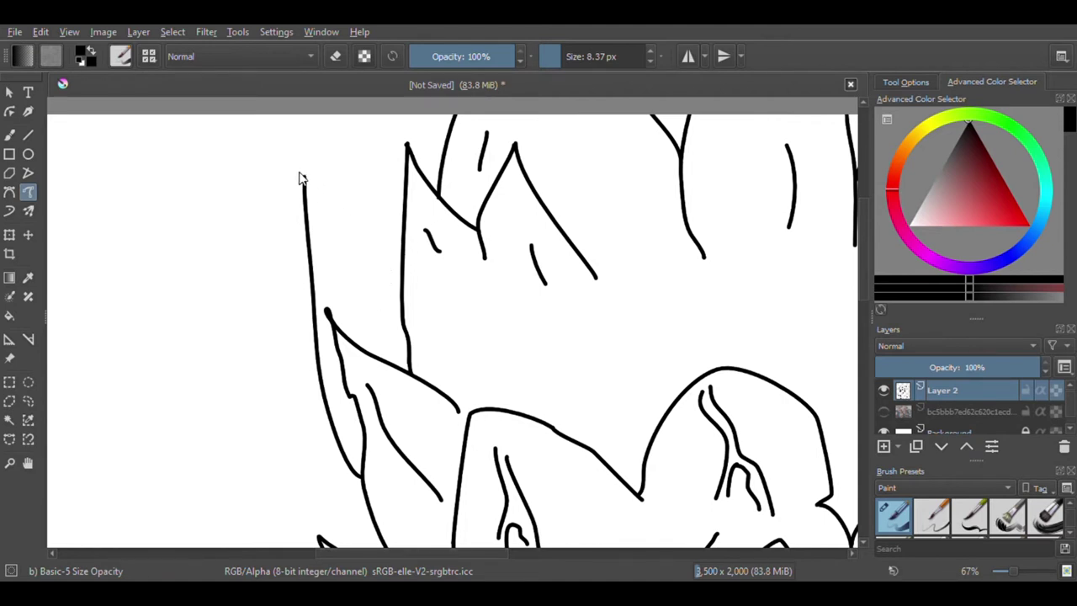
left_click_drag(307, 179, 374, 246)
key("ctrl+z")
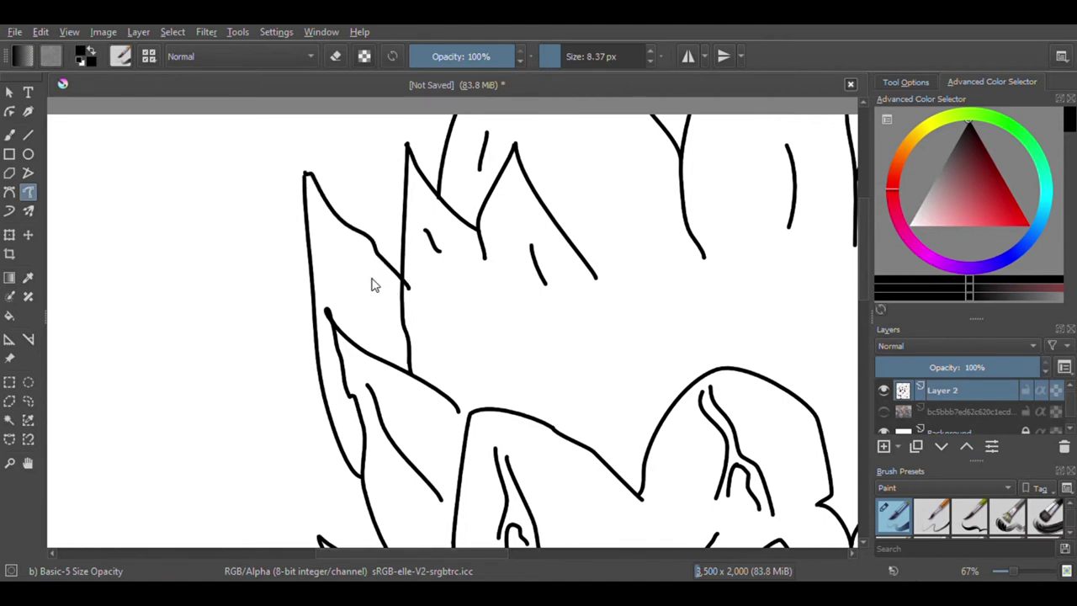
left_click_drag(363, 257, 389, 280)
key("ctrl+z")
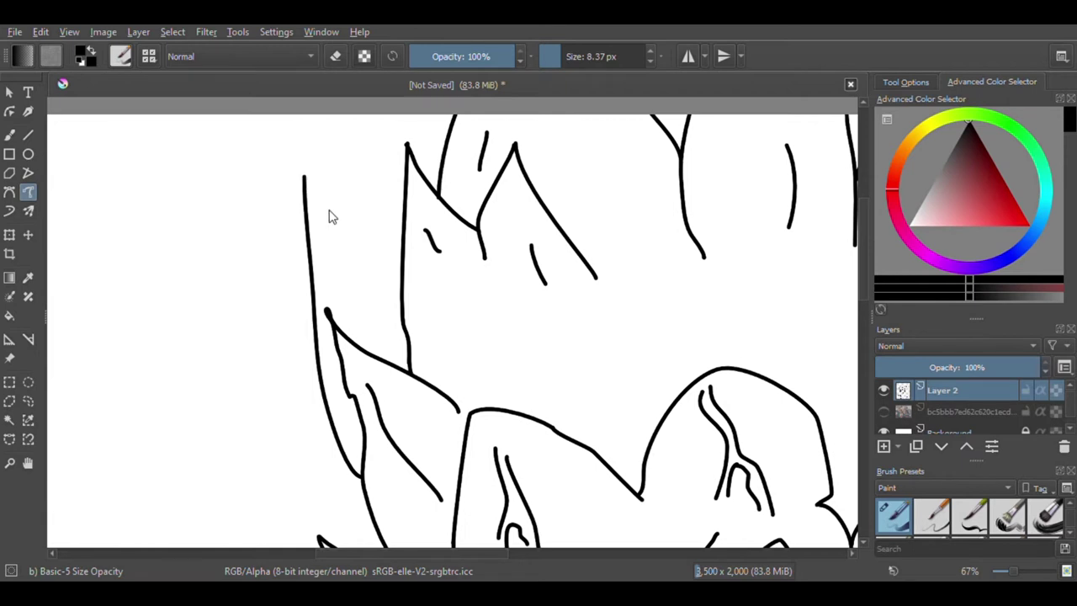
left_click_drag(407, 263, 403, 259)
scroll(371, 303, "down", 5)
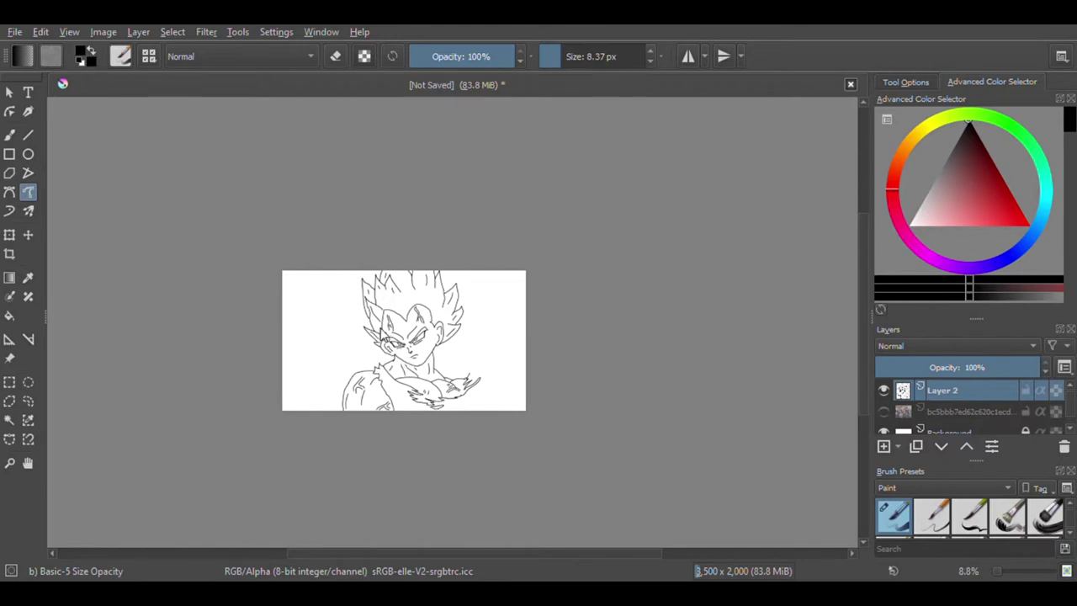
Step: Draw a jagged two-peaked tuft at the canvas's lower border, below the right side of the chest
scroll(387, 336, "up", 2)
scroll(436, 343, "down", 1)
scroll(401, 478, "up", 7)
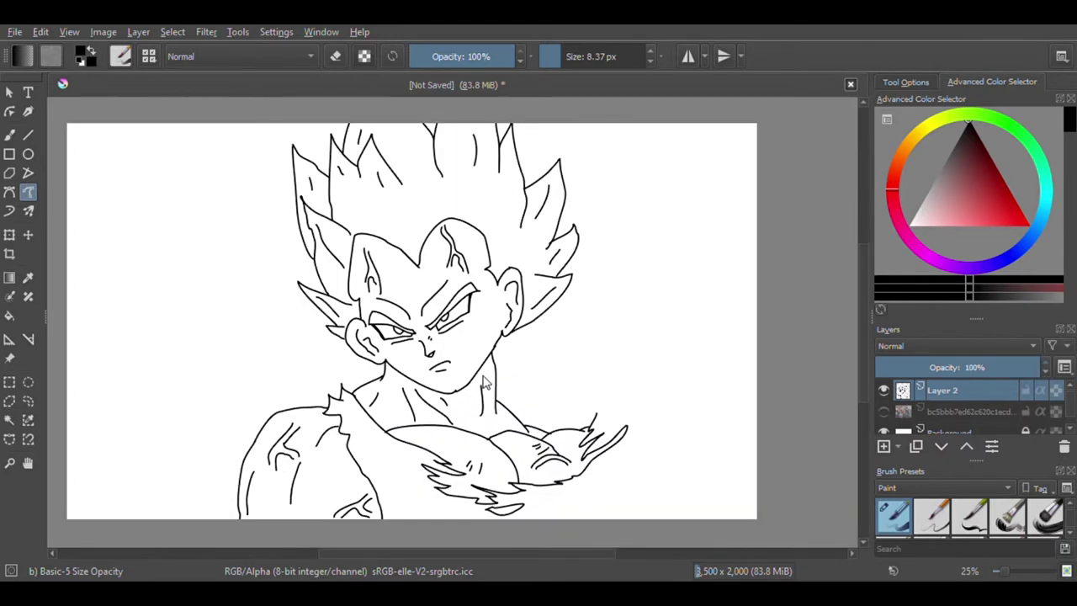
mouse_move(450, 451)
left_mouse_down()
mouse_move(488, 428)
mouse_move(552, 485)
left_mouse_up()
scroll(424, 446, "down", 4)
scroll(446, 454, "up", 2)
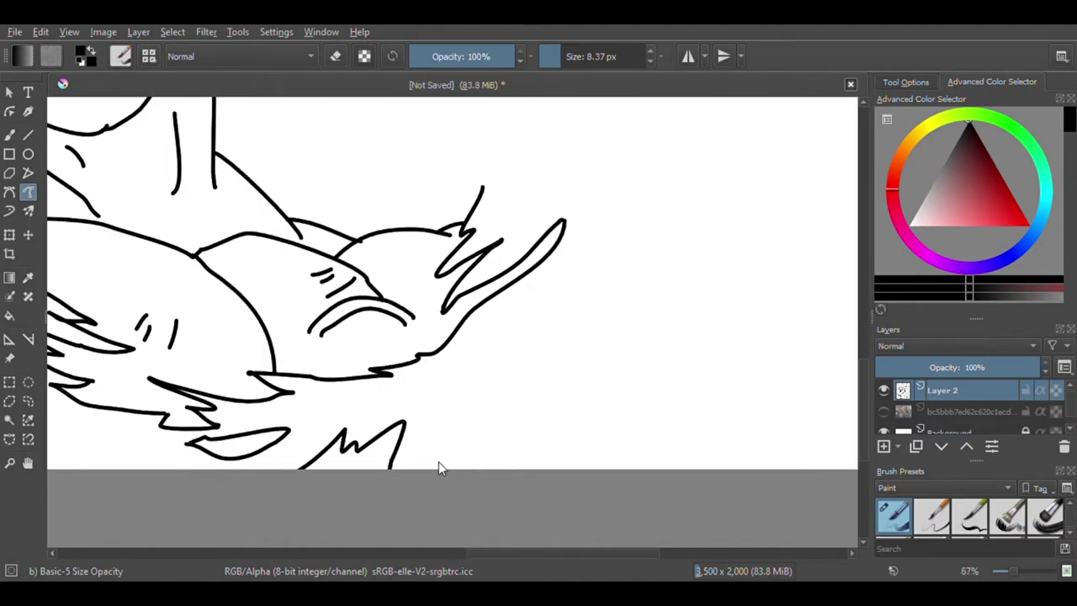
Step: Draw two more jagged tufts along the canvas's lower border, spaced out to the right of the first
mouse_move(465, 424)
left_mouse_down()
mouse_move(504, 421)
mouse_move(511, 437)
mouse_move(525, 428)
mouse_move(499, 486)
mouse_move(640, 414)
left_mouse_up()
left_click_drag(692, 488, 695, 491)
scroll(558, 403, "down", 4)
scroll(589, 375, "up", 2)
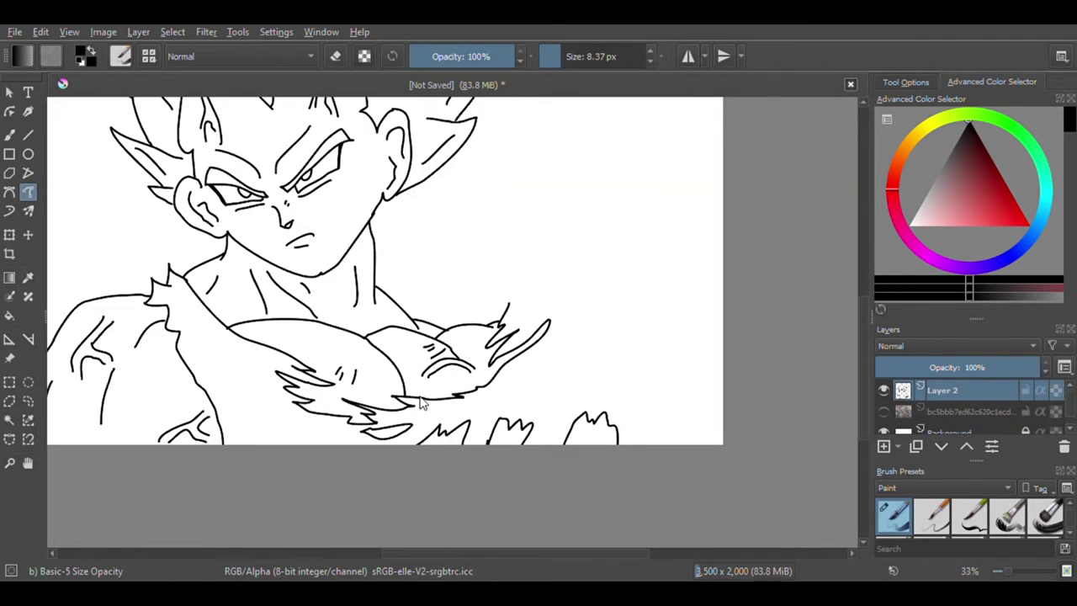
Step: Draw a jagged upright line beside the rightmost tuft, running down to the canvas's lower border
scroll(503, 301, "up", 4)
mouse_move(512, 266)
left_mouse_down()
mouse_move(482, 360)
mouse_move(489, 384)
mouse_move(511, 359)
mouse_move(505, 457)
left_mouse_up()
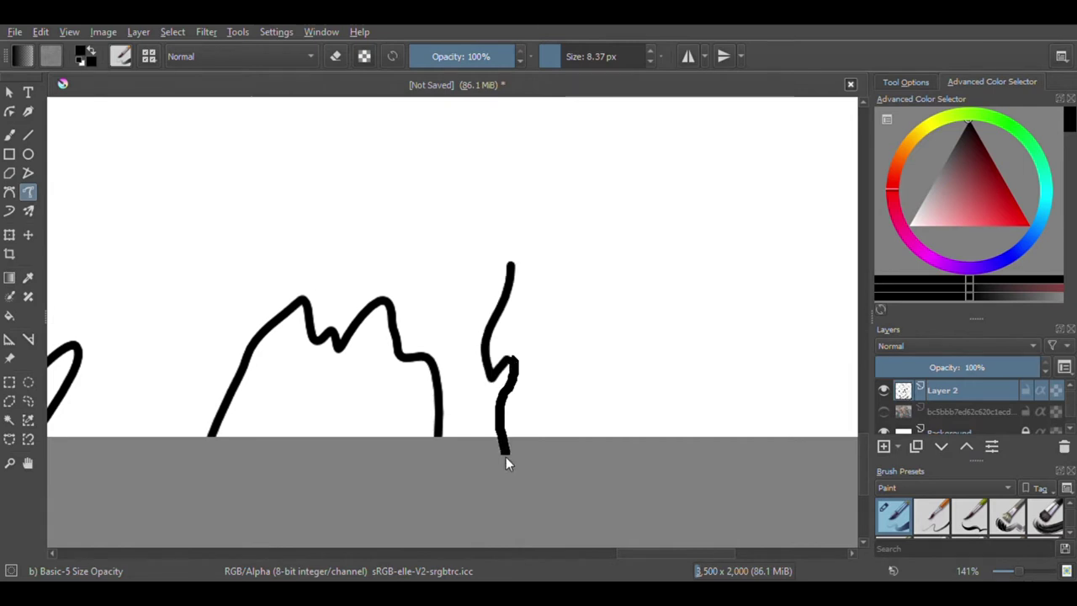
scroll(506, 457, "down", 3)
Step: Draw the curved cuff edge rising from the jagged upright line to a peak, the arm's outer outline and a small hook at the lower corner
scroll(358, 355, "up", 2)
mouse_move(357, 355)
left_mouse_down()
mouse_move(524, 245)
mouse_move(586, 173)
mouse_move(584, 211)
mouse_move(645, 404)
left_mouse_up()
scroll(572, 329, "down", 3)
scroll(360, 430, "up", 7)
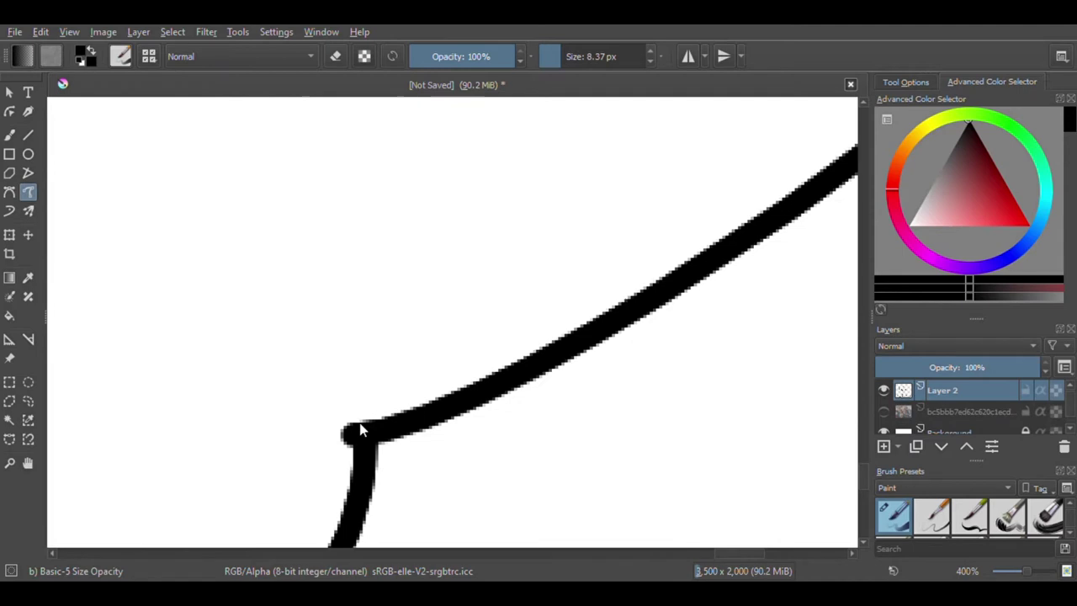
left_click_drag(336, 412, 378, 311)
scroll(396, 342, "down", 4)
scroll(384, 337, "up", 2)
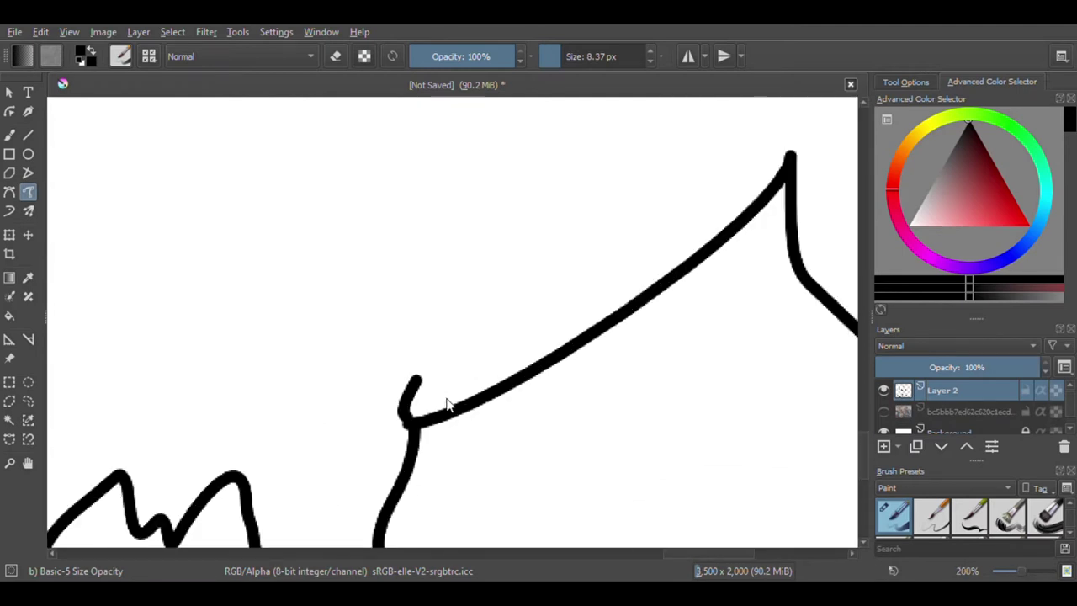
Step: Draw the outline of the back of the fist down to the cuff's peak, plus the knuckle and angular outline of the uppermost finger
scroll(430, 385, "down", 2)
mouse_move(431, 179)
left_mouse_down()
mouse_move(489, 279)
mouse_move(508, 378)
left_mouse_up()
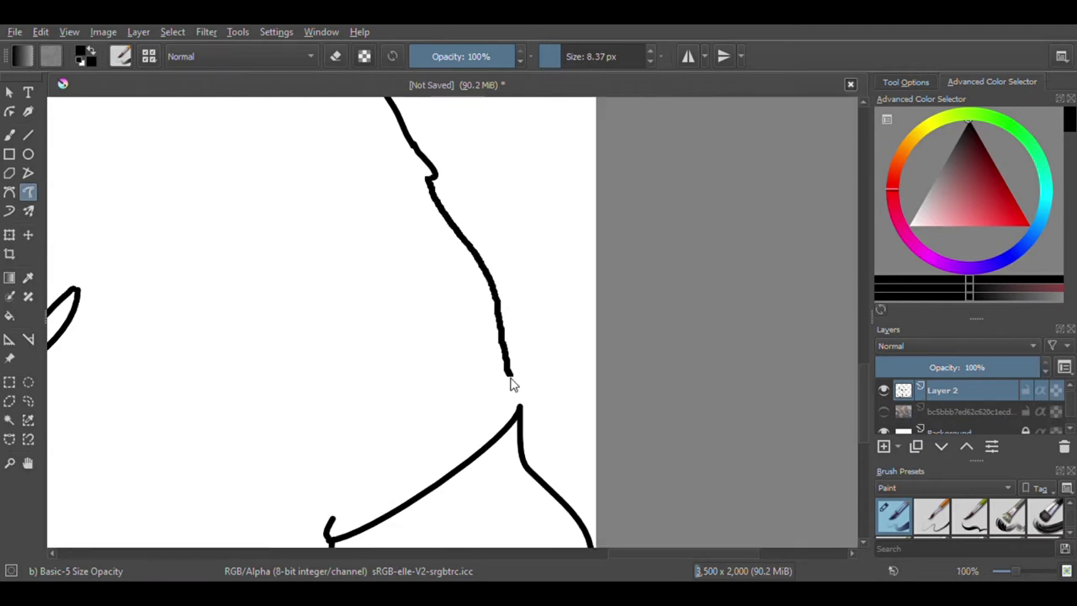
scroll(515, 354, "down", 2)
scroll(512, 298, "up", 4)
mouse_move(445, 228)
left_mouse_down()
mouse_move(428, 322)
mouse_move(434, 386)
mouse_move(423, 390)
mouse_move(559, 326)
left_mouse_up()
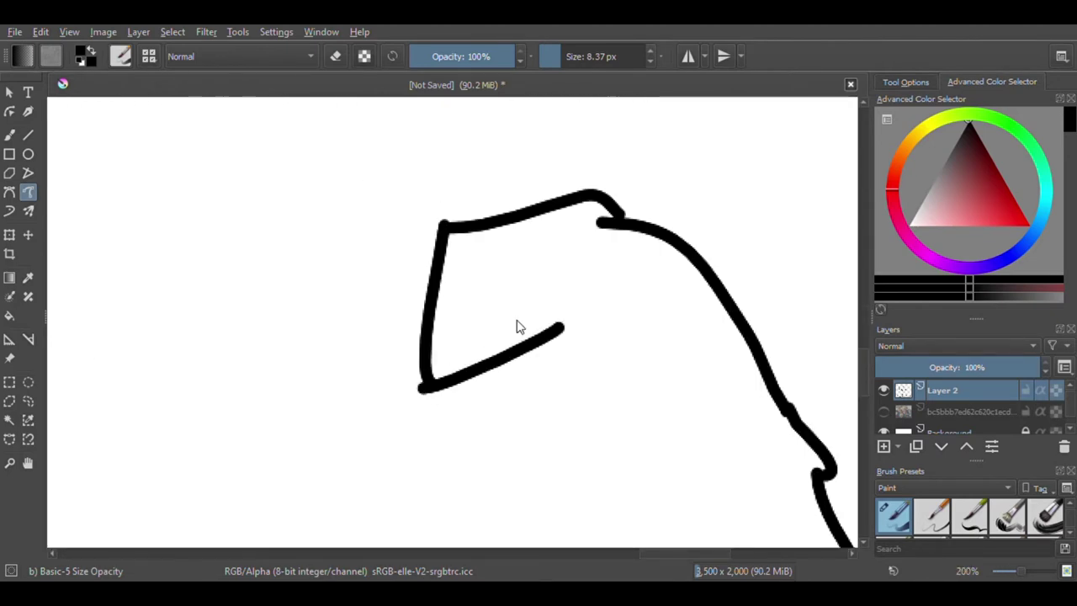
scroll(445, 359, "down", 2)
scroll(496, 251, "up", 2)
mouse_move(475, 259)
left_mouse_down()
mouse_move(432, 360)
mouse_move(445, 419)
mouse_move(428, 421)
mouse_move(581, 408)
mouse_move(672, 358)
left_mouse_up()
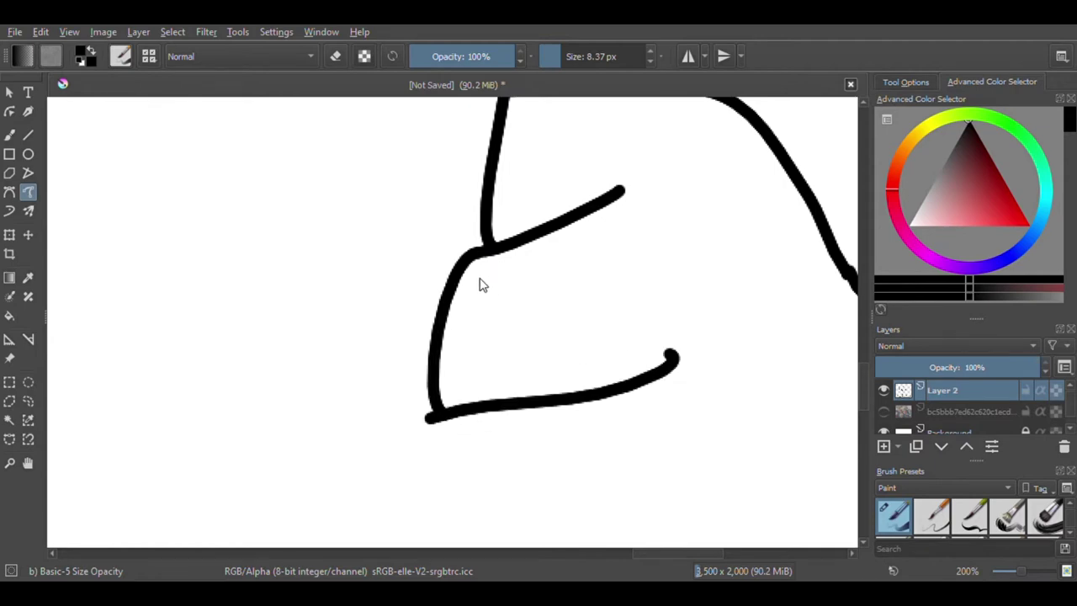
scroll(472, 278, "down", 4)
key("ctrl+z")
key("ctrl+z")
Step: Draw the fist's three lower fingers with a short mark on the second finger and jagged cloth edges along the lower two
scroll(467, 249, "up", 3)
mouse_move(429, 208)
left_mouse_down()
mouse_move(360, 278)
mouse_move(361, 344)
mouse_move(483, 325)
mouse_move(560, 290)
left_mouse_up()
left_click_drag(387, 288, 388, 305)
mouse_move(395, 280)
left_mouse_down()
mouse_move(441, 349)
mouse_move(439, 374)
mouse_move(606, 363)
left_mouse_up()
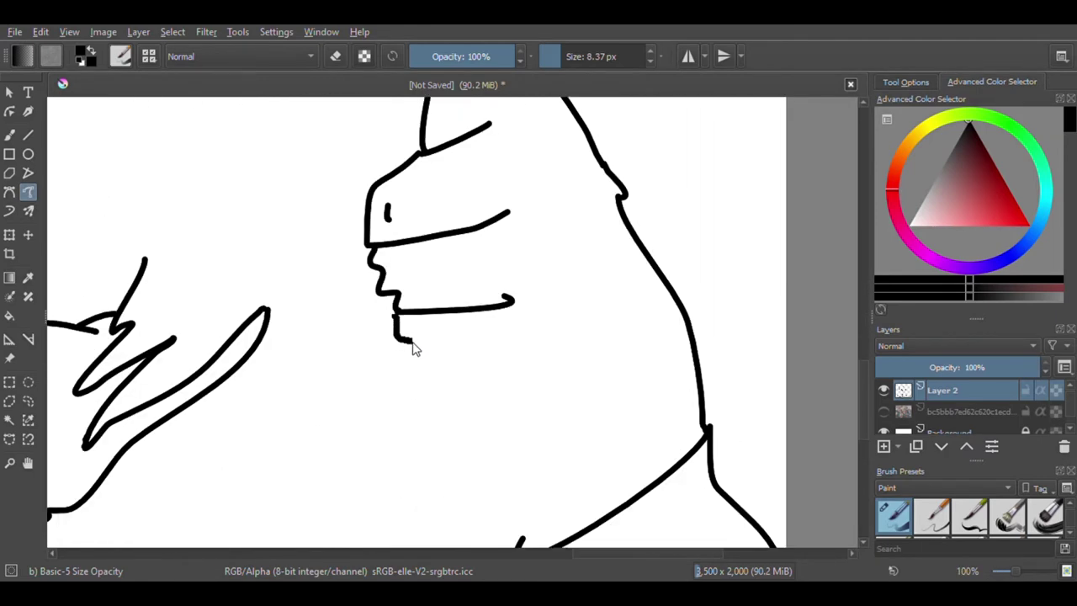
left_click_drag(426, 396, 508, 371)
scroll(488, 329, "down", 3)
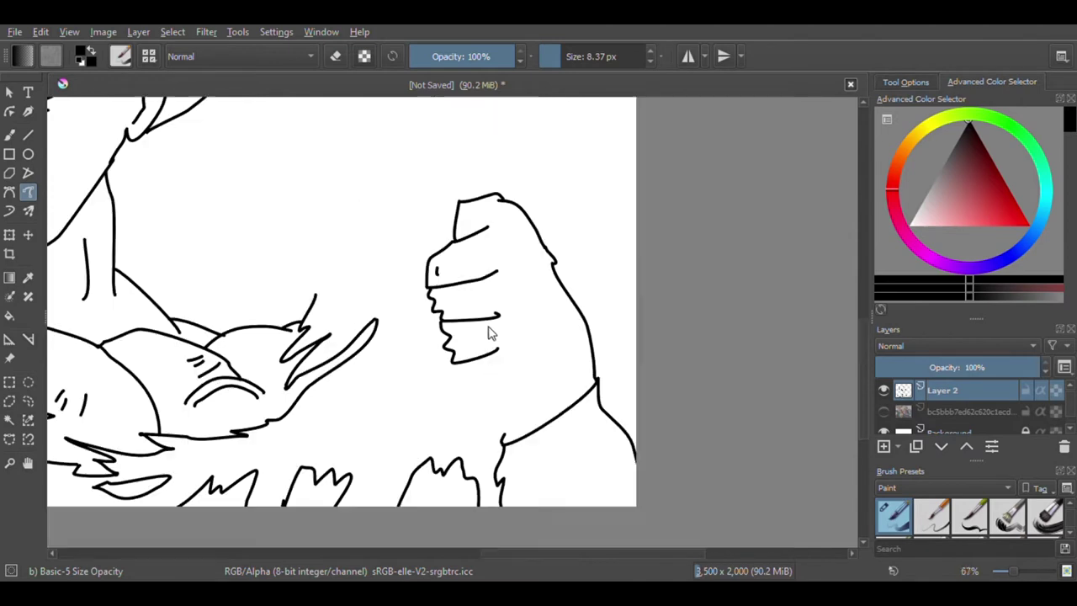
Step: Add the thumb tip beside the fingers and draw the spiky torn cloth strands from the top of the fist to the shoulder
scroll(488, 329, "up", 2)
left_click_drag(435, 319, 437, 324)
key("ctrl+z")
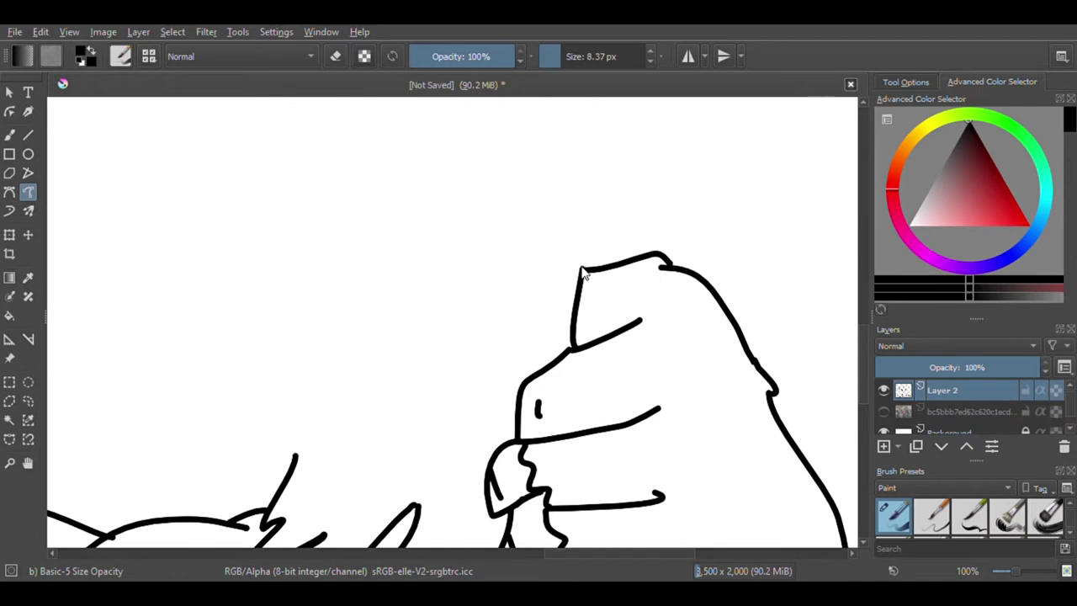
mouse_move(581, 267)
left_mouse_down()
mouse_move(495, 331)
mouse_move(465, 339)
mouse_move(518, 236)
mouse_move(419, 308)
mouse_move(417, 387)
mouse_move(403, 385)
mouse_move(371, 311)
mouse_move(377, 473)
mouse_move(306, 372)
mouse_move(322, 276)
mouse_move(284, 359)
mouse_move(309, 445)
mouse_move(284, 468)
left_mouse_up()
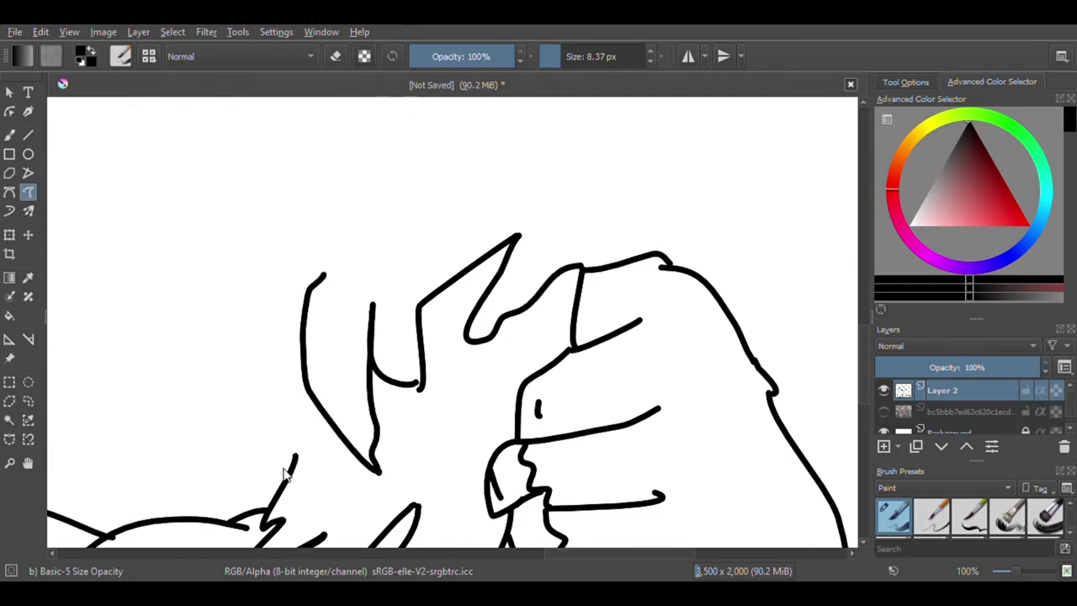
scroll(421, 236, "down", 4)
scroll(425, 261, "up", 6)
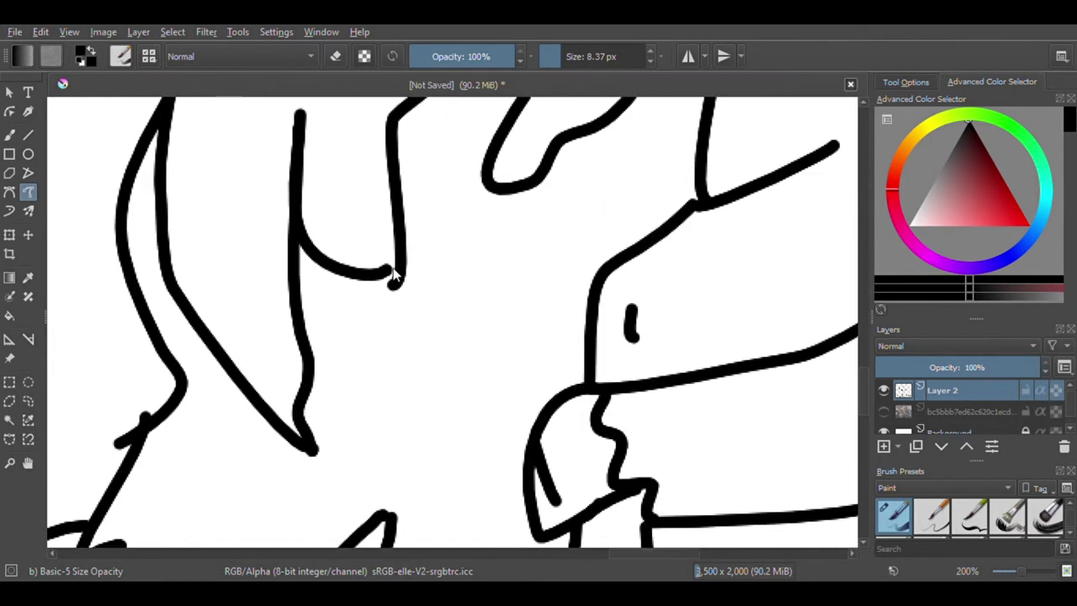
Step: Draw the jagged torn cloth strip along the wrist down to the canvas's lower border and join it to the line below the cuff
scroll(420, 253, "down", 3)
scroll(420, 253, "up", 5)
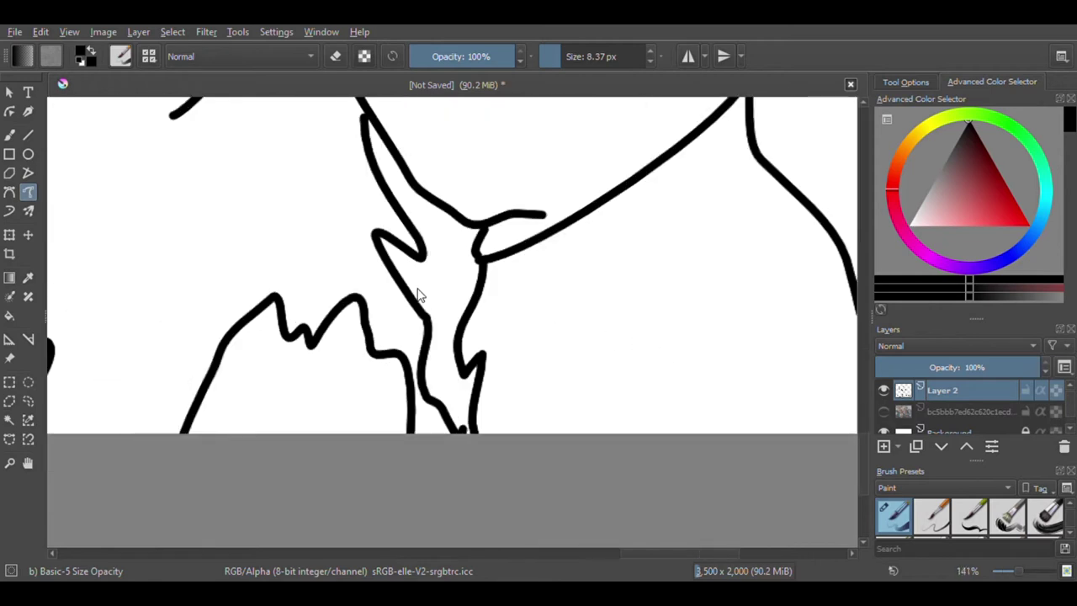
mouse_move(423, 244)
left_mouse_down()
mouse_move(458, 261)
mouse_move(498, 312)
left_mouse_up()
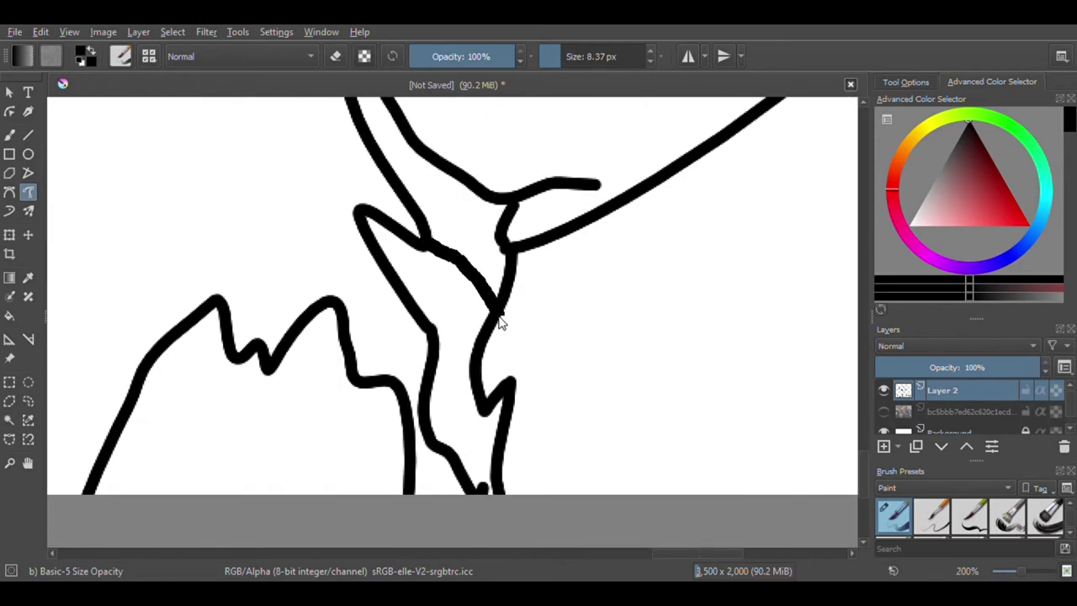
scroll(488, 332, "down", 5)
scroll(489, 330, "down", 2)
scroll(461, 274, "up", 2)
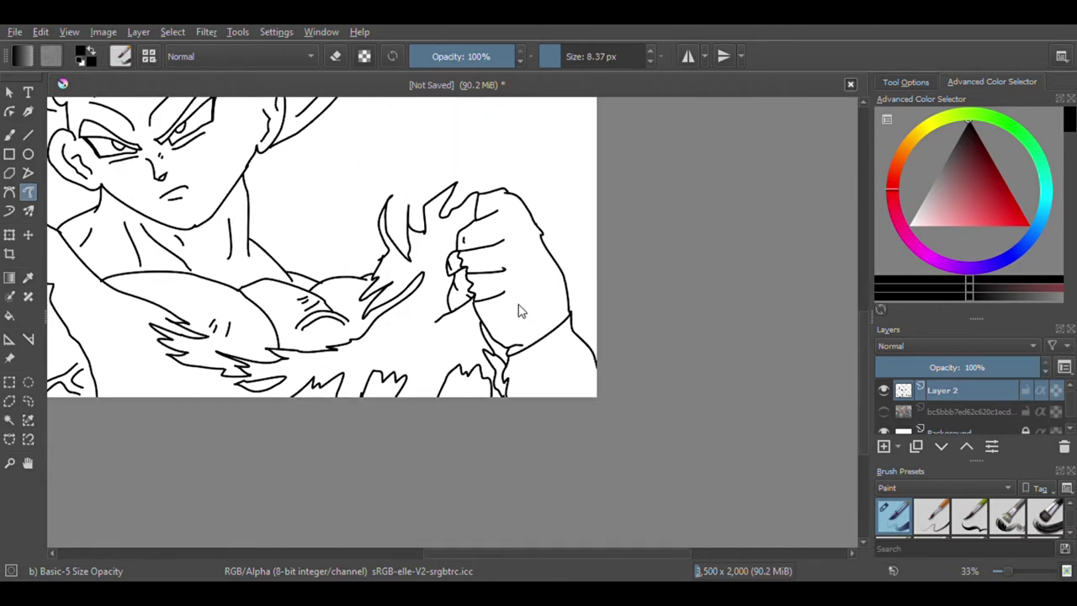
Step: Add fold lines to the torn cloth and short crease marks on the fist and forearm
scroll(510, 309, "down", 2)
scroll(429, 285, "up", 2)
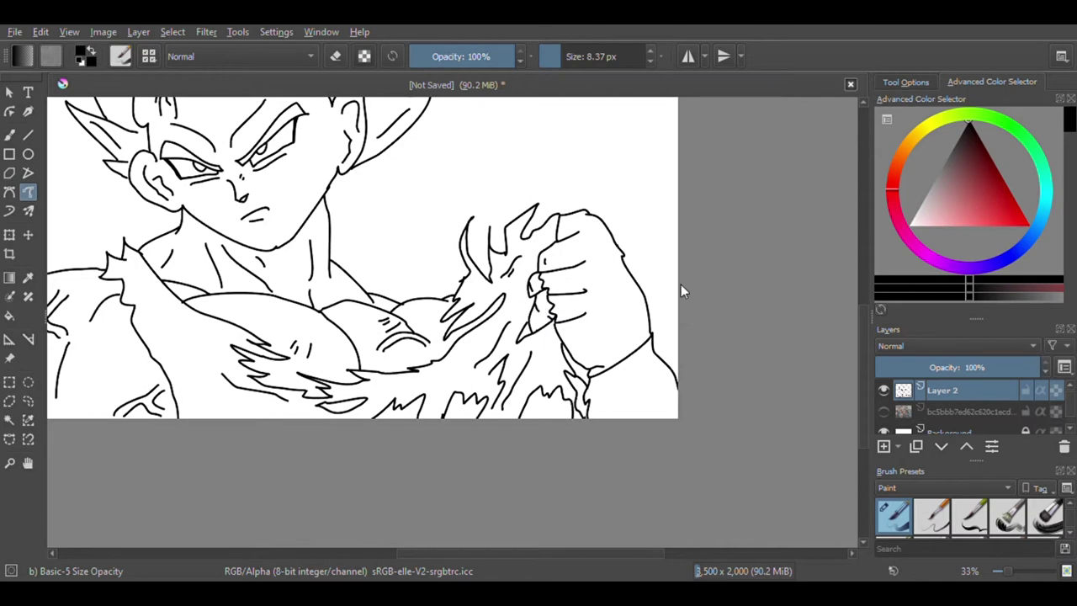
scroll(560, 219, "up", 6)
left_click_drag(510, 241, 513, 265)
scroll(513, 269, "down", 3)
scroll(513, 269, "up", 3)
scroll(544, 302, "down", 5)
scroll(546, 308, "up", 3)
scroll(526, 266, "down", 2)
scroll(630, 320, "up", 2)
scroll(582, 283, "down", 2)
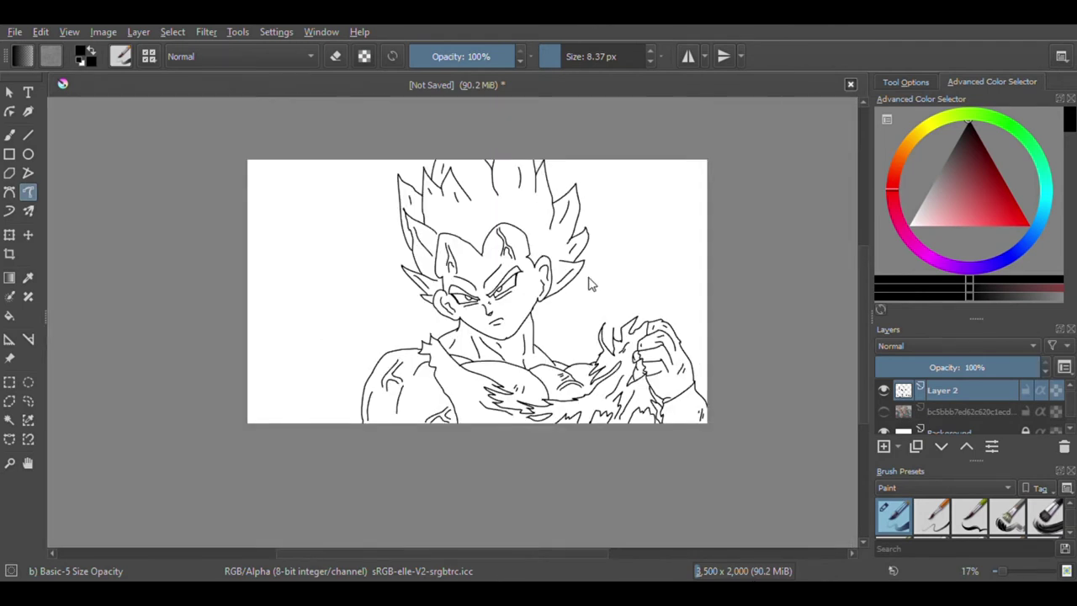
scroll(589, 283, "up", 1)
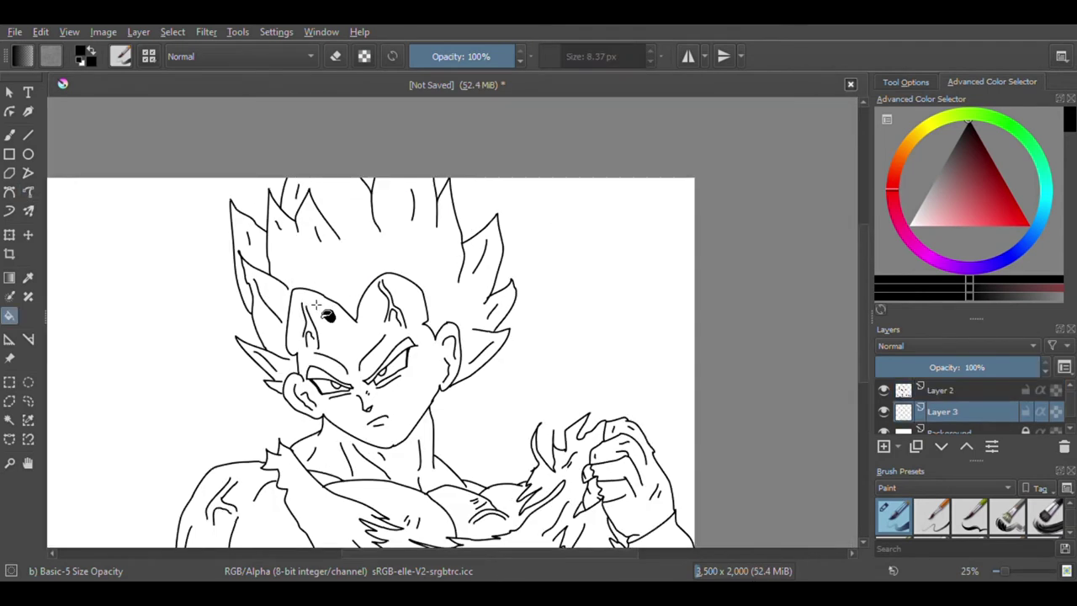
scroll(318, 306, "up", 2)
scroll(371, 254, "down", 3)
scroll(343, 352, "up", 1)
scroll(353, 364, "up", 1)
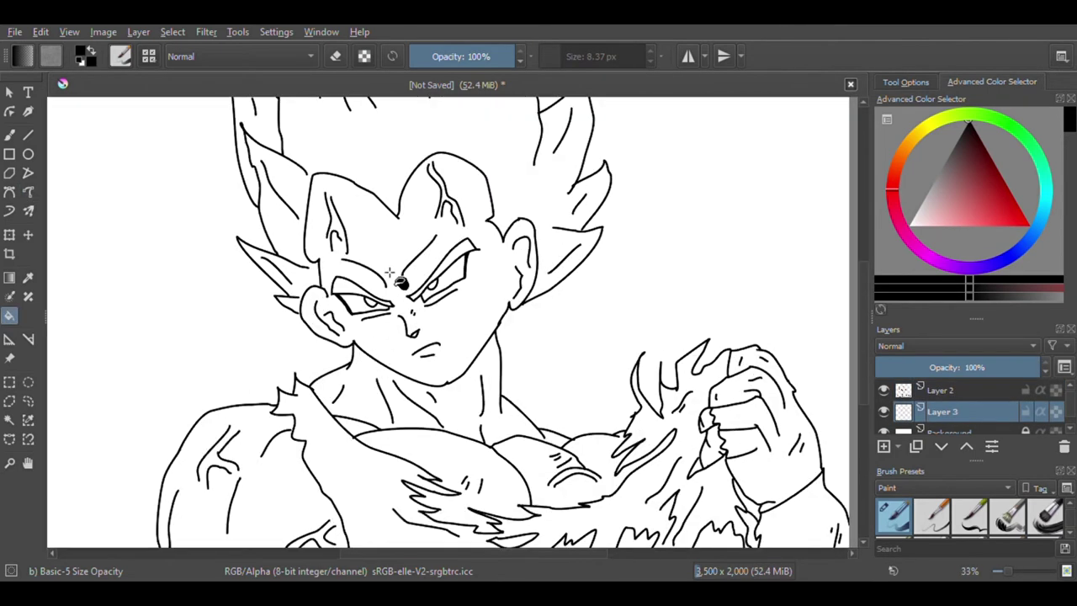
scroll(393, 268, "down", 2)
scroll(400, 308, "up", 1)
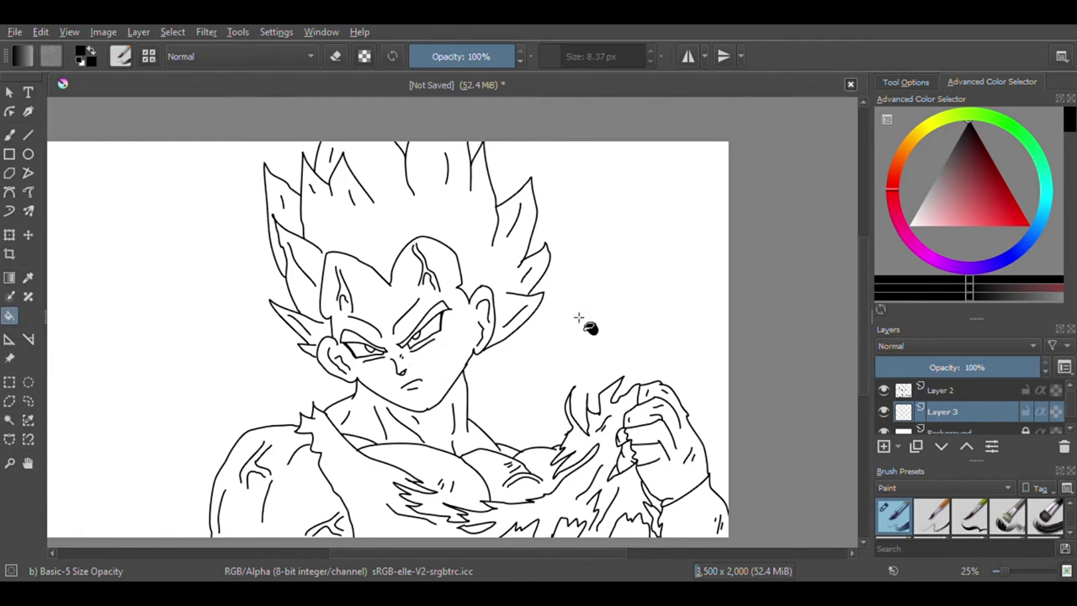
mouse_move(1028, 219)
left_mouse_down()
mouse_move(948, 232)
mouse_move(980, 117)
mouse_move(893, 190)
mouse_move(916, 246)
mouse_move(981, 250)
mouse_move(988, 242)
mouse_move(926, 268)
left_mouse_up()
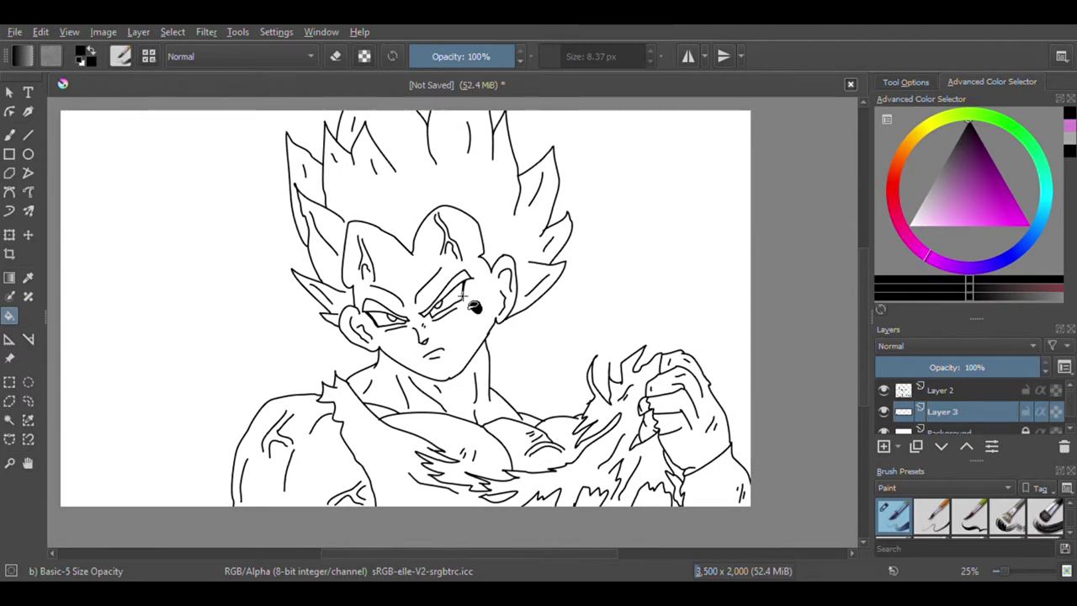
scroll(461, 294, "up", 1)
left_click(399, 181)
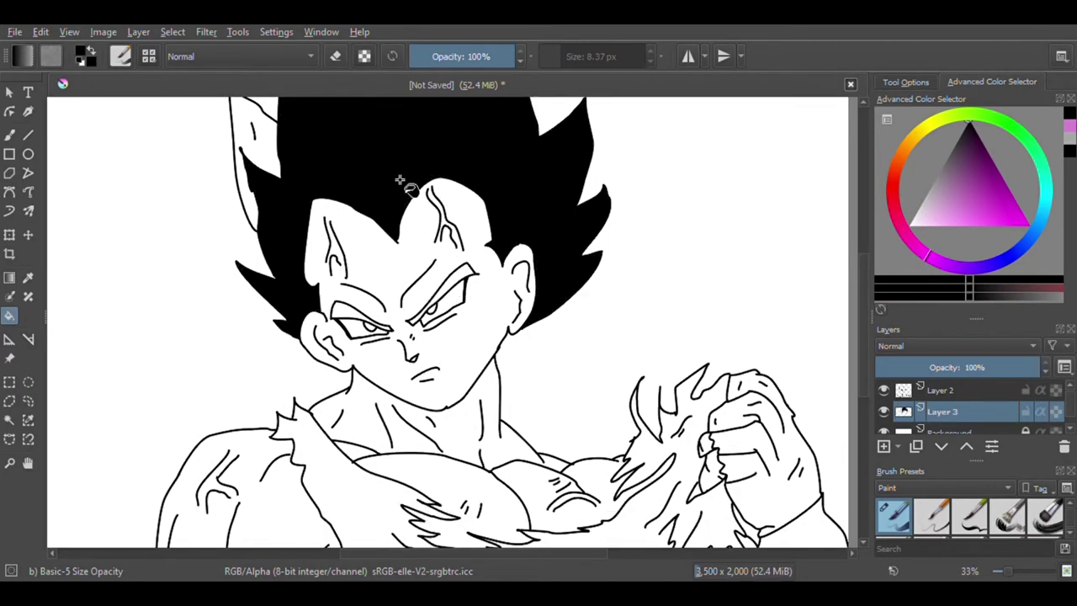
key("ctrl+z")
Step: Choose a bright magenta-pink and fill the character's hair on Layer 3, including the separate spike behind the left-side hair
scroll(505, 244, "down", 2)
scroll(533, 202, "up", 1)
left_click_drag(956, 199, 972, 224)
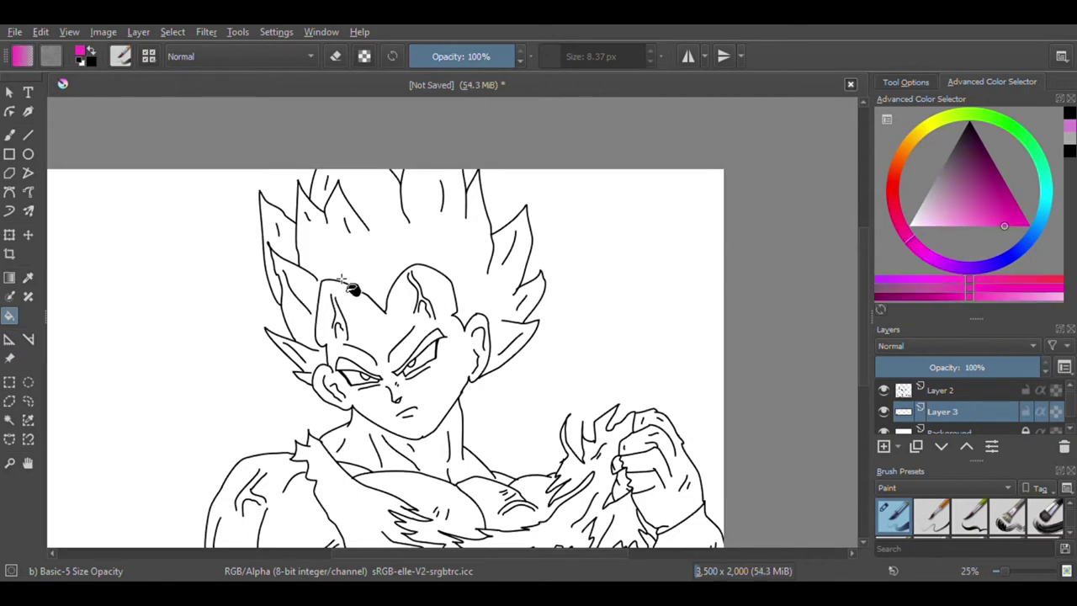
scroll(373, 269, "up", 1)
left_click(373, 266)
scroll(392, 245, "down", 1)
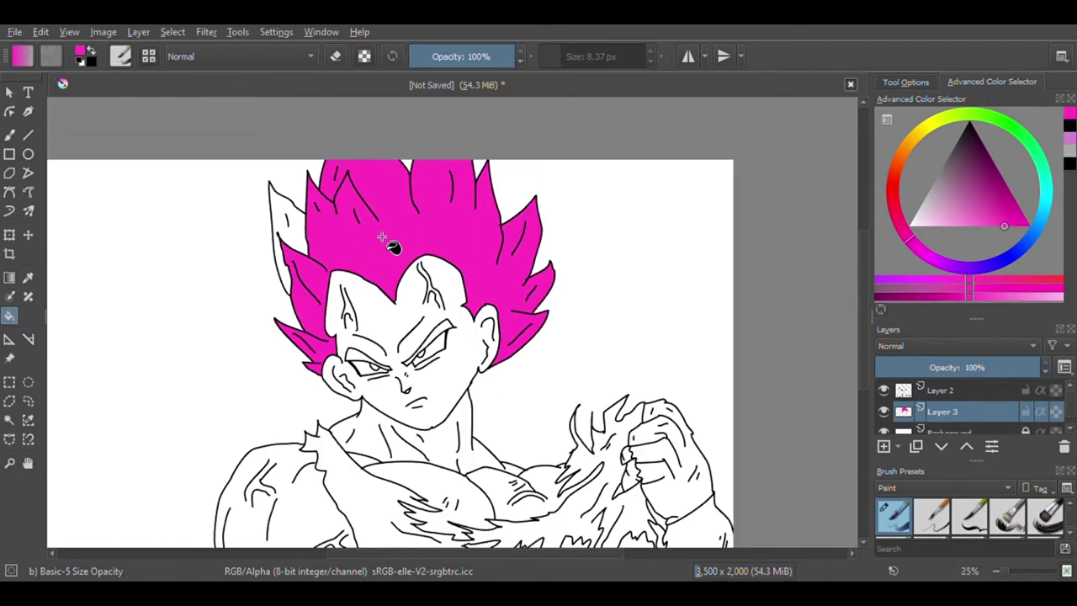
scroll(293, 239, "up", 1)
left_click(305, 245)
scroll(307, 247, "down", 5)
scroll(357, 227, "up", 2)
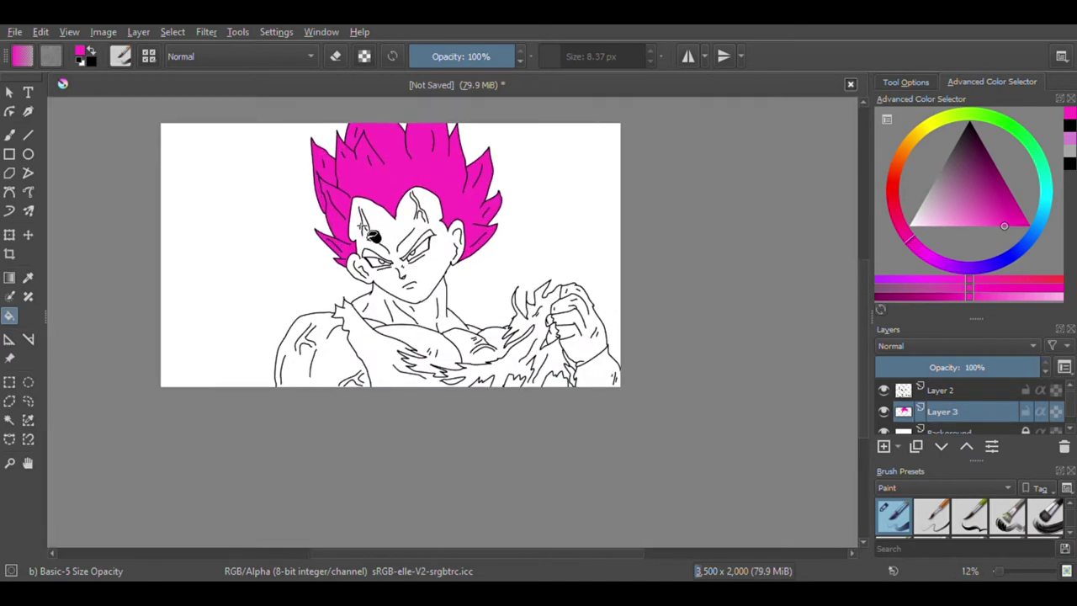
Step: Fill both eyebrows with the same magenta-pink as the hair
scroll(359, 227, "up", 3)
scroll(428, 353, "up", 2)
scroll(440, 409, "up", 1)
left_click(440, 409)
scroll(480, 345, "down", 1)
scroll(412, 388, "down", 2)
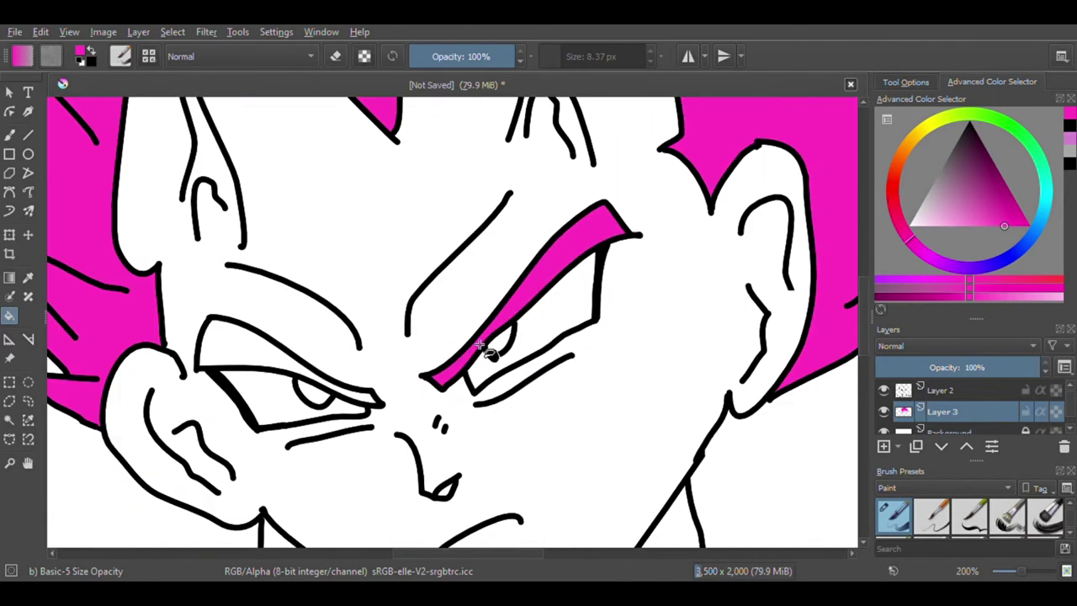
scroll(252, 344, "up", 2)
left_click(277, 312)
scroll(277, 313, "down", 5)
scroll(370, 290, "up", 3)
scroll(378, 365, "down", 3)
scroll(429, 284, "up", 1)
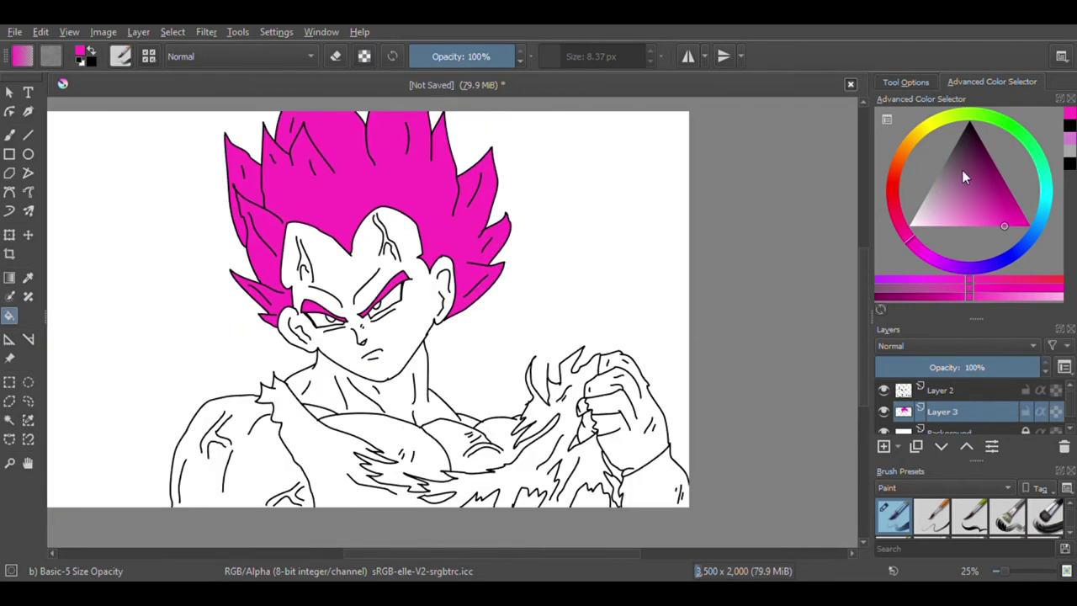
Step: Change the foreground colour to a light peach skin tone with an orange hue
left_click_drag(915, 140, 914, 166)
left_click(952, 227)
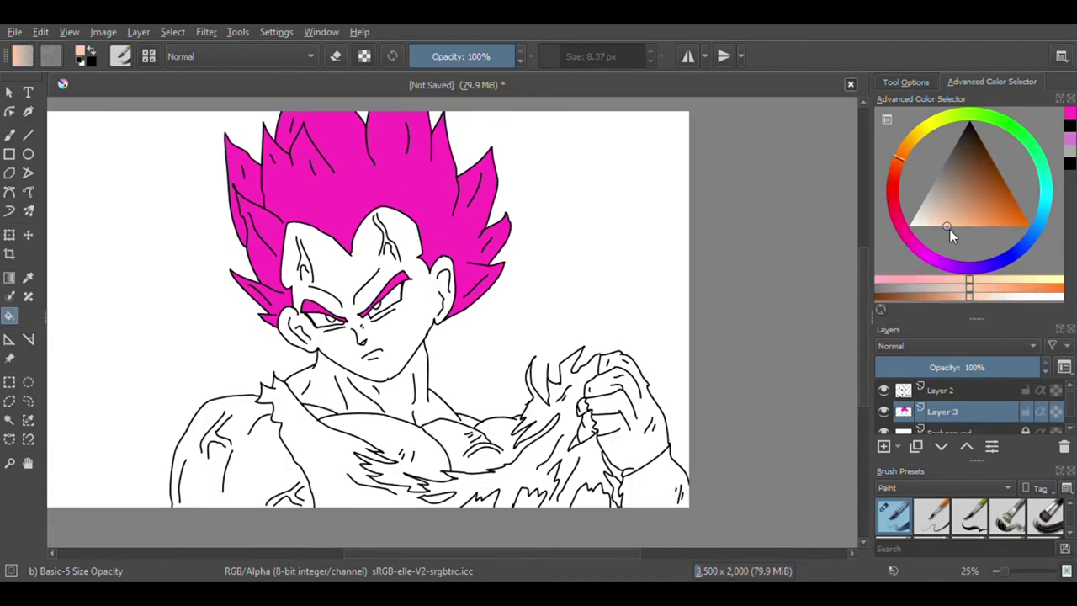
left_click_drag(954, 233, 941, 239)
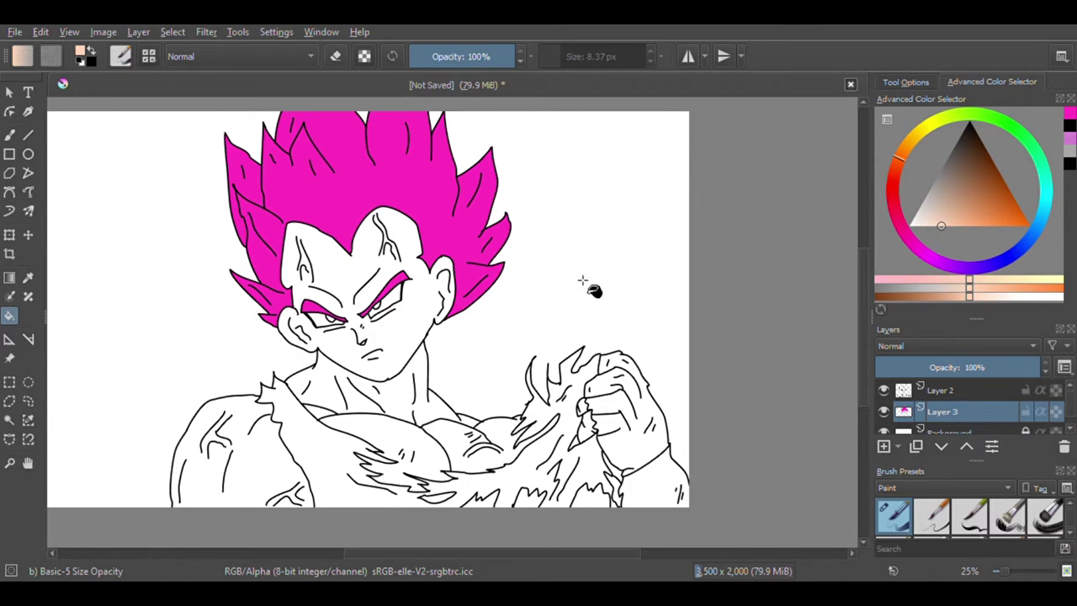
scroll(328, 373, "up", 1)
left_click(395, 358)
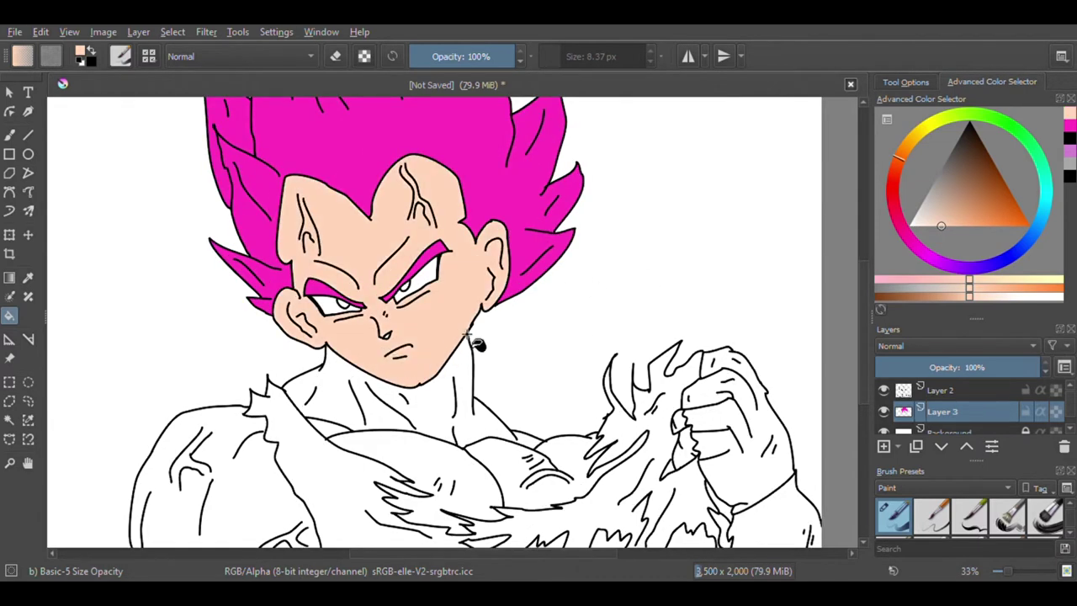
key("ctrl+z")
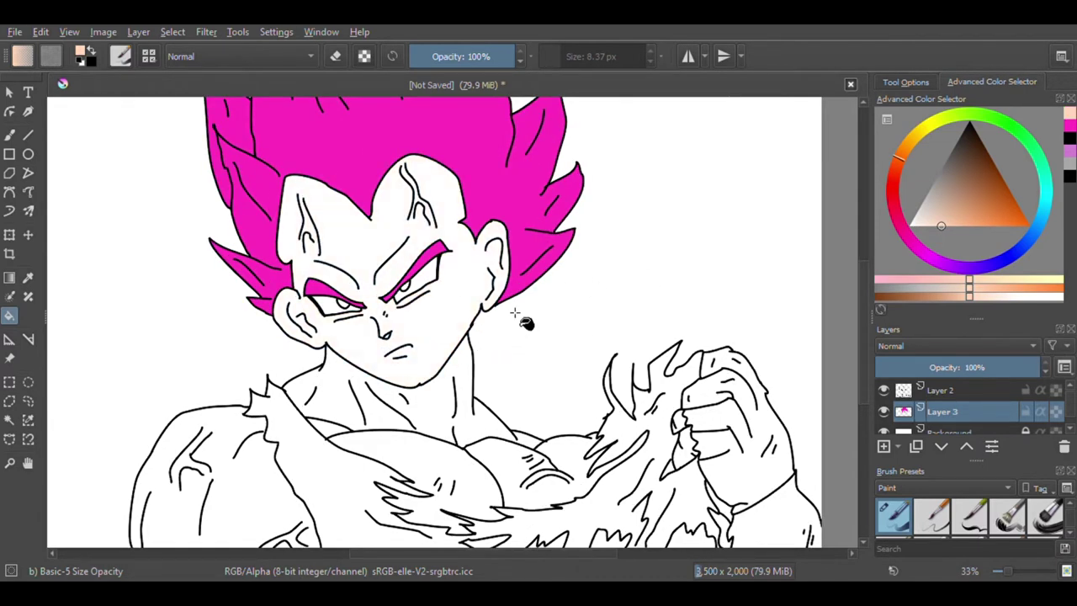
Step: Make the peach skin tone slightly paler and fill the face with it
left_click_drag(957, 216, 935, 228)
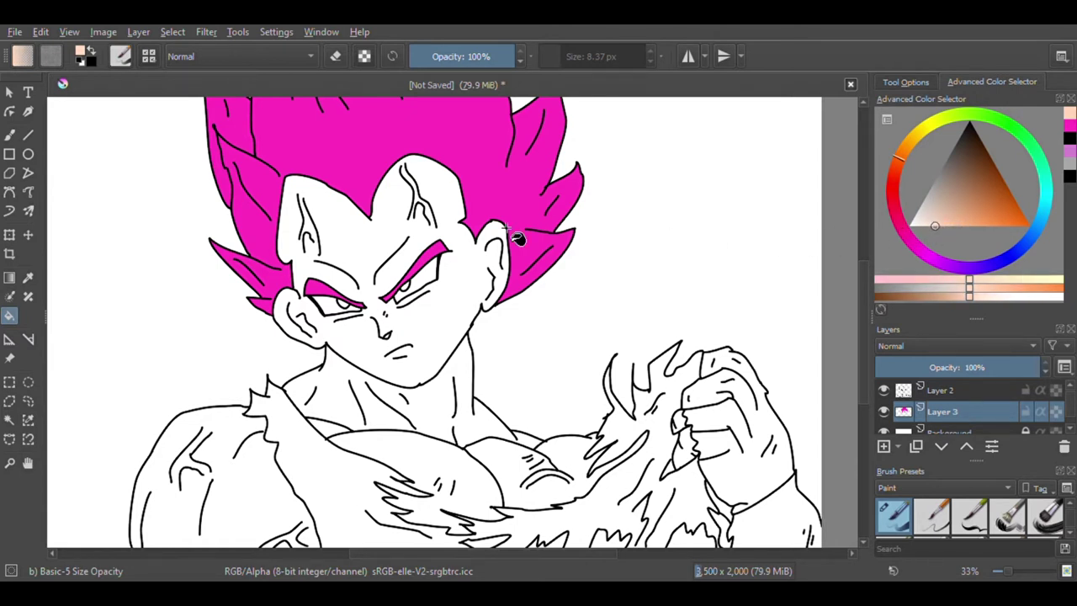
left_click_drag(951, 216, 939, 230)
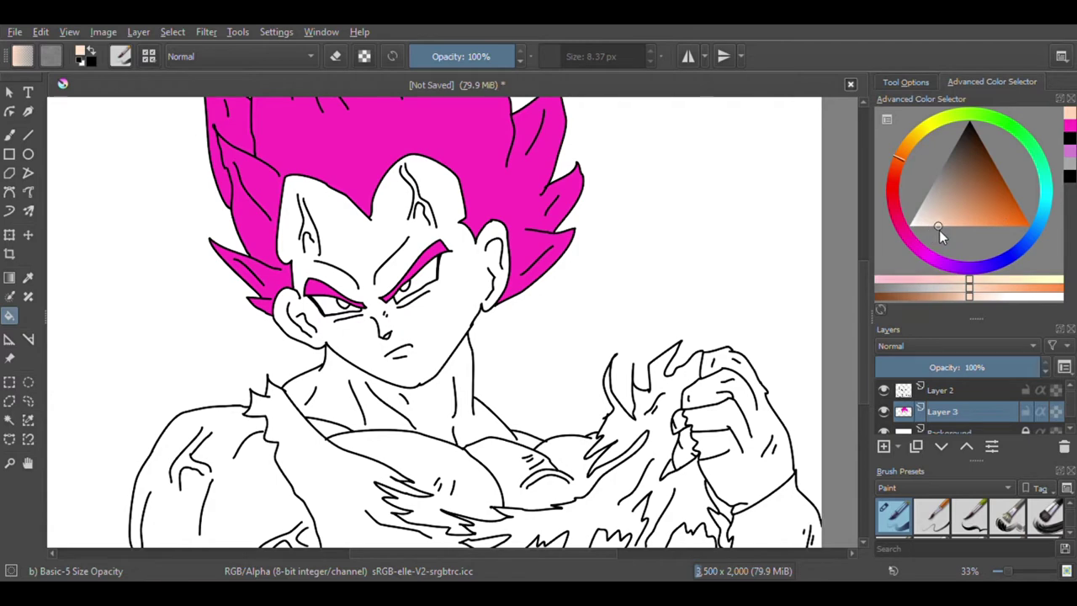
left_click(374, 261)
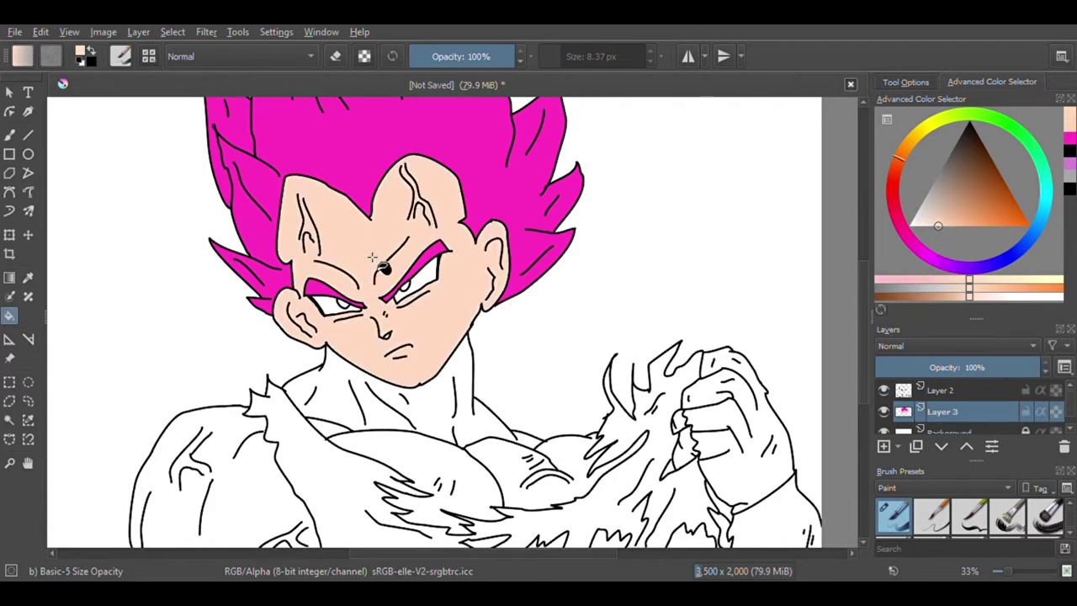
Step: Fill the neck, the narrow shoulder areas behind the chest and the left chest muscle with the pale peach
left_click(348, 409)
scroll(358, 383, "down", 1)
scroll(375, 439, "up", 4)
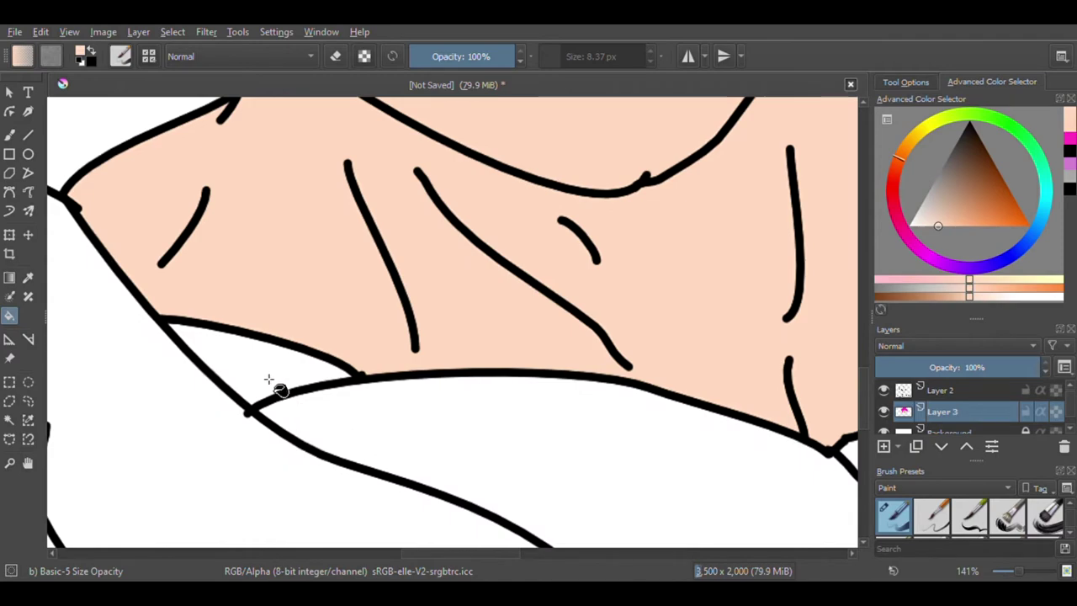
left_click(277, 387)
scroll(353, 379, "down", 4)
scroll(394, 388, "up", 4)
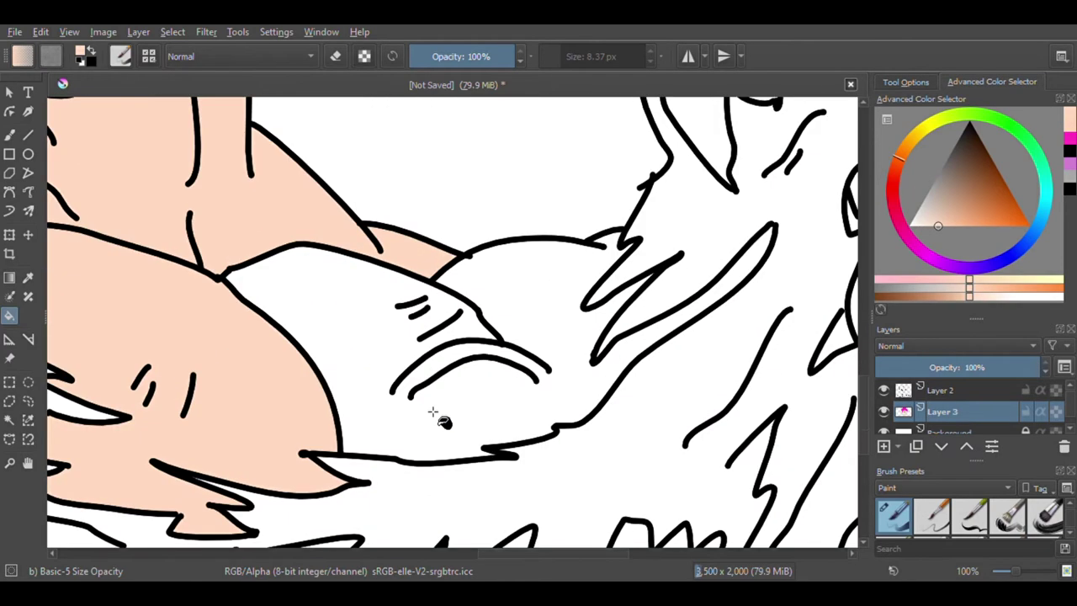
Step: Fill the right chest muscle and the exposed shoulder beside it with the pale peach
left_click(433, 410)
scroll(536, 356, "down", 3)
scroll(525, 345, "down", 1)
scroll(589, 349, "up", 5)
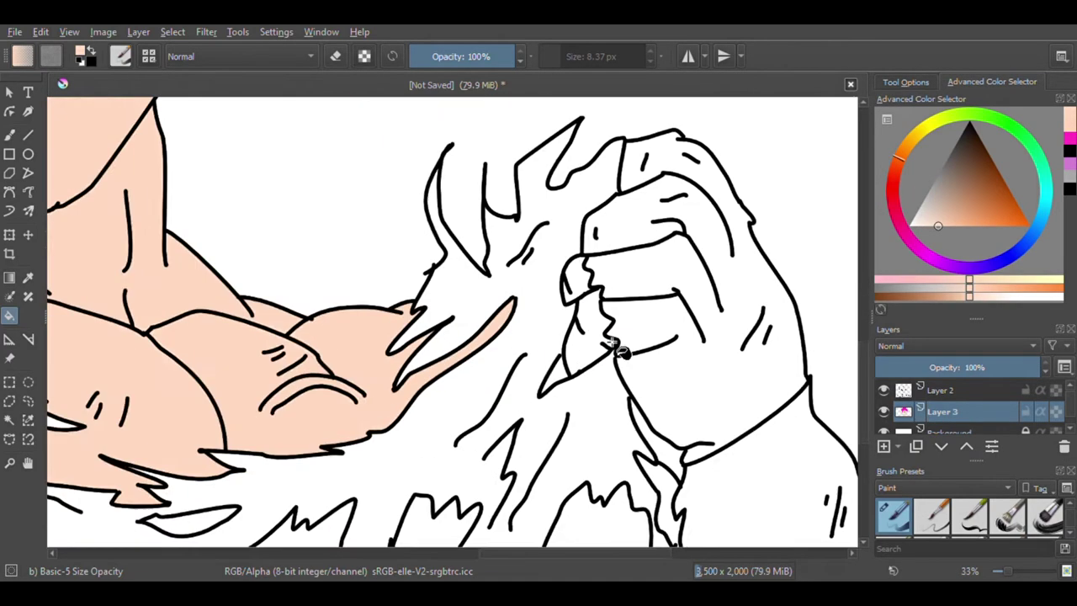
Step: Fill the skin gaps between the torn cloth and the gloved fist, and the strip below its wrist, with the pale peach
left_click(568, 253)
scroll(568, 253, "down", 4)
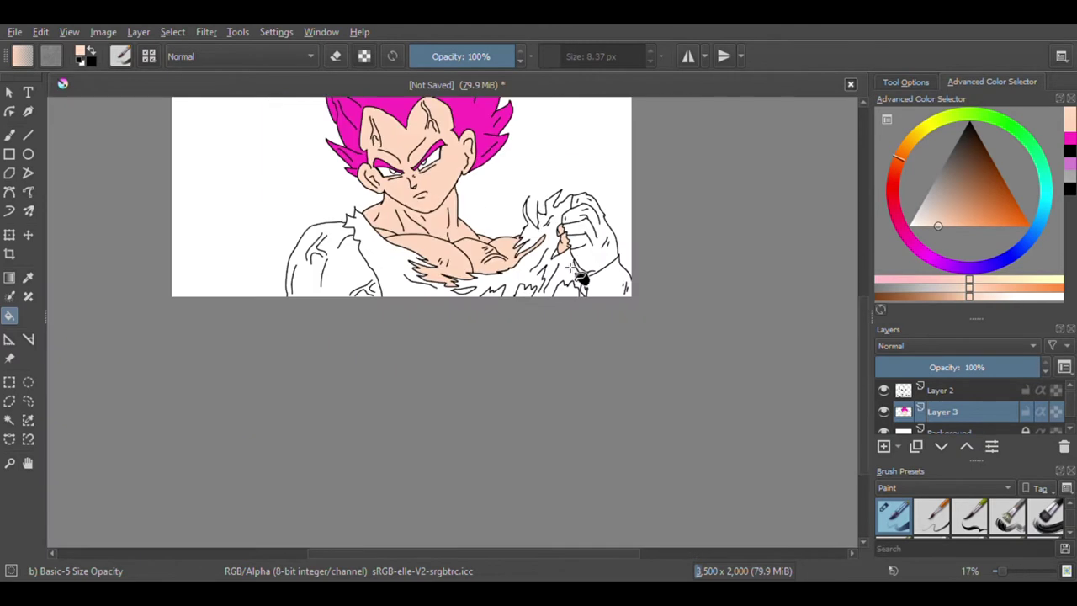
scroll(558, 257, "up", 4)
left_click(531, 229)
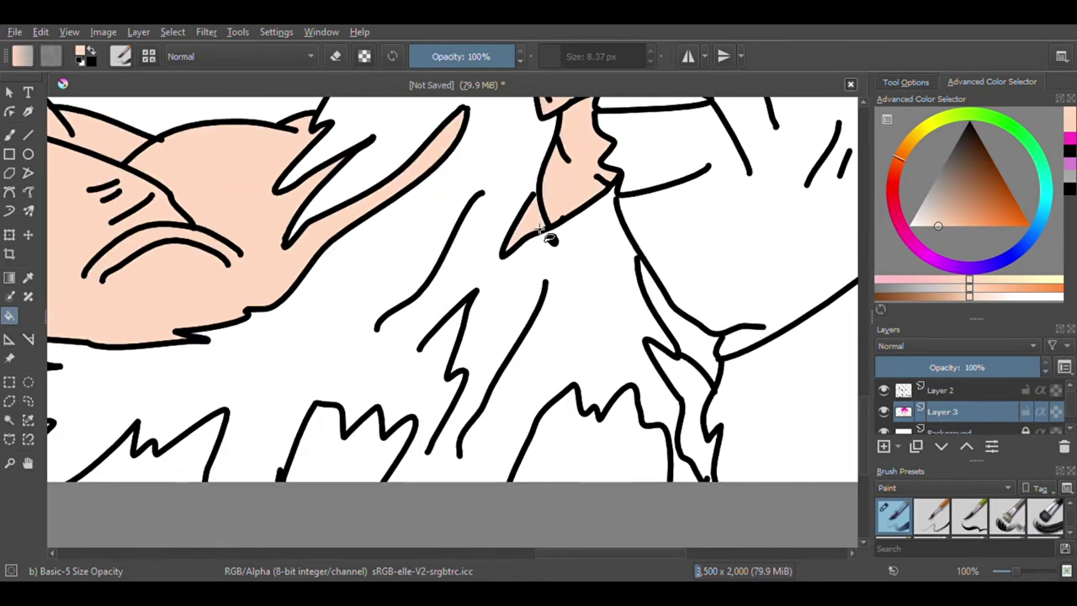
scroll(640, 318, "down", 2)
scroll(622, 332, "up", 3)
left_click(621, 327)
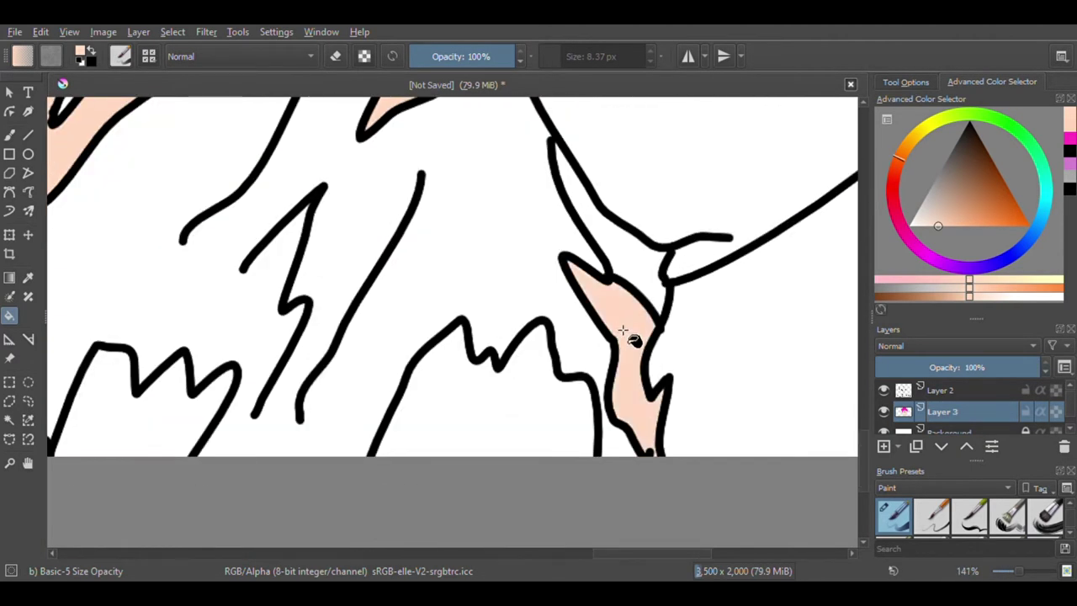
Step: Fill the small enclosed nostril shape at the tip of the nose with the pale peach
scroll(639, 364, "down", 4)
scroll(279, 289, "down", 1)
scroll(344, 252, "up", 2)
scroll(412, 265, "down", 2)
scroll(425, 211, "up", 2)
scroll(418, 202, "up", 2)
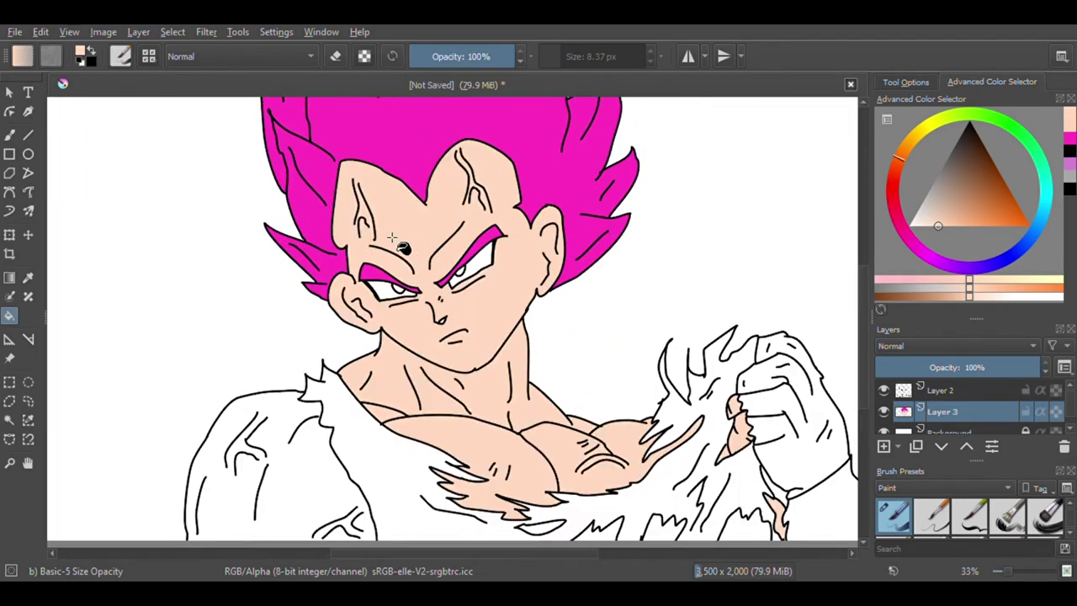
scroll(418, 296, "up", 6)
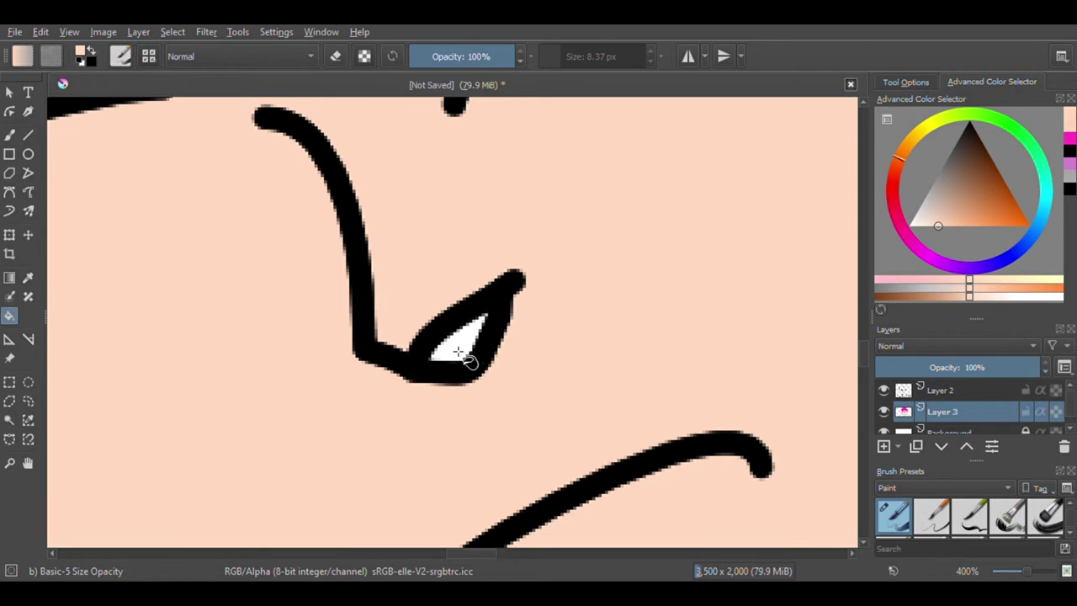
left_click(459, 352)
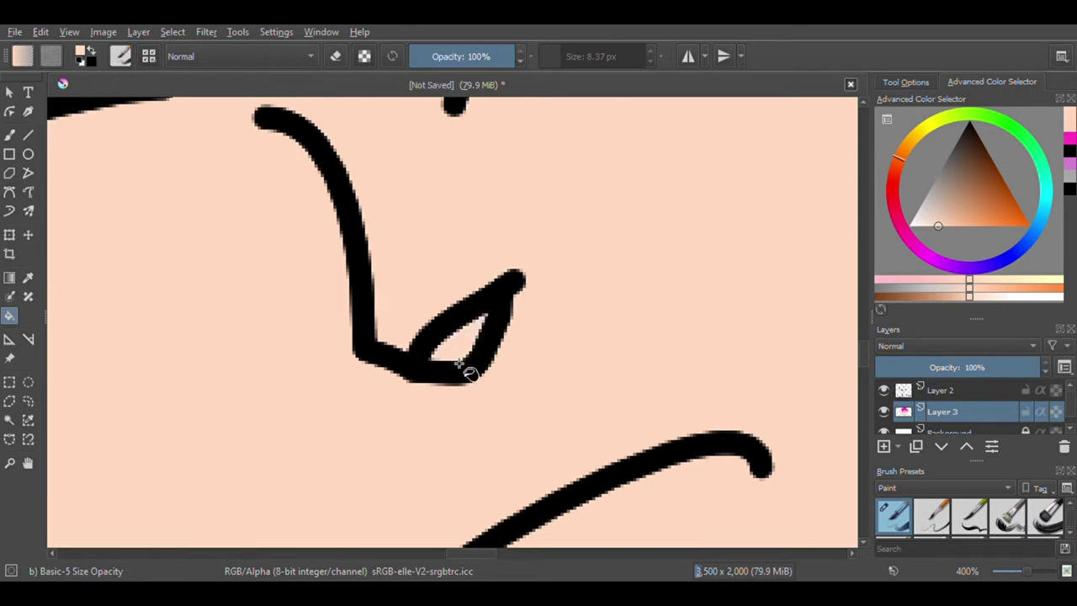
Step: Change the foreground colour to a bright saturated yellow and fill both irises with it
scroll(462, 366, "down", 8)
scroll(441, 327, "up", 1)
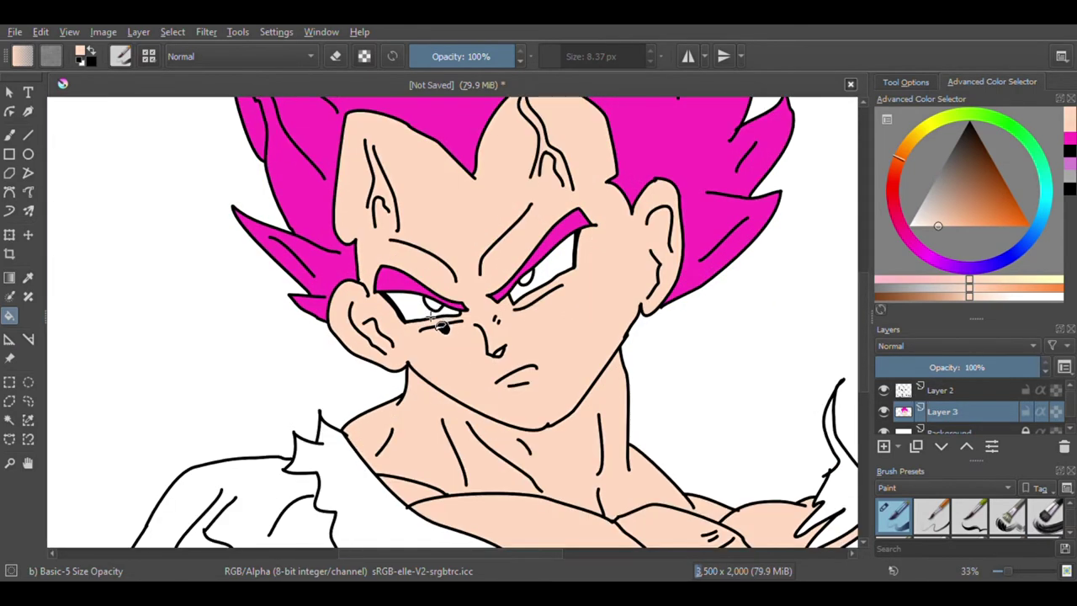
scroll(432, 319, "up", 4)
scroll(428, 320, "down", 1)
scroll(445, 306, "up", 1)
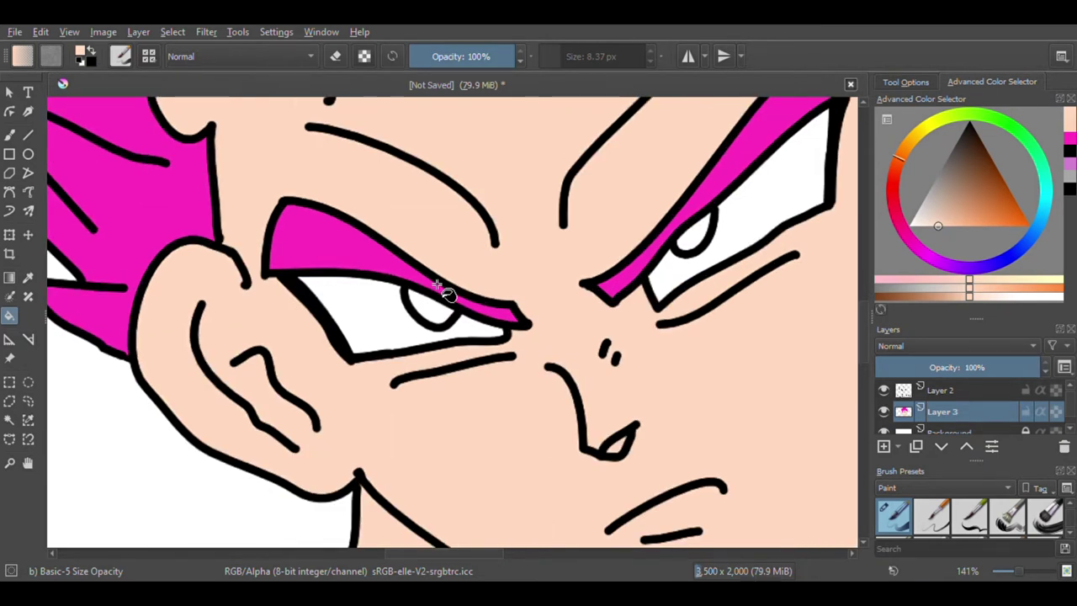
left_click(936, 121)
left_click_drag(980, 171, 1022, 245)
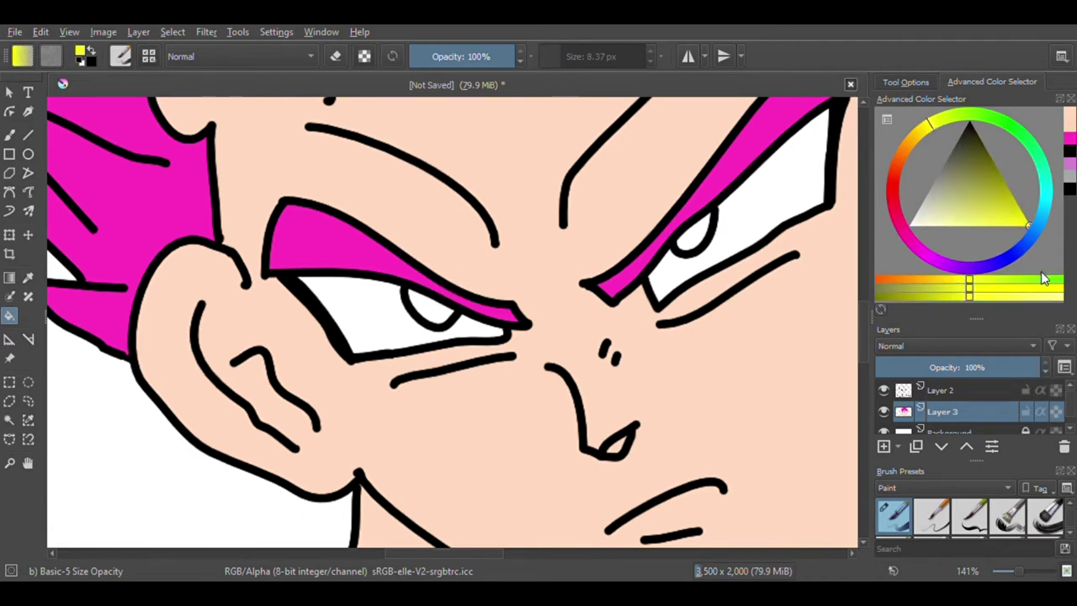
scroll(690, 240, "up", 2)
left_click(716, 247)
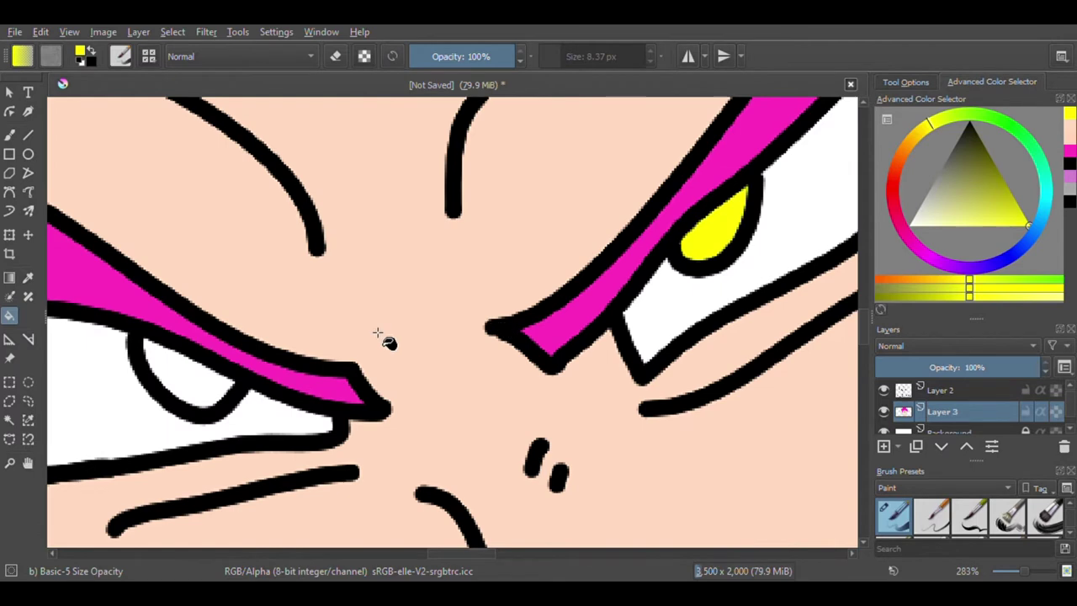
left_click(178, 378)
scroll(240, 354, "down", 4)
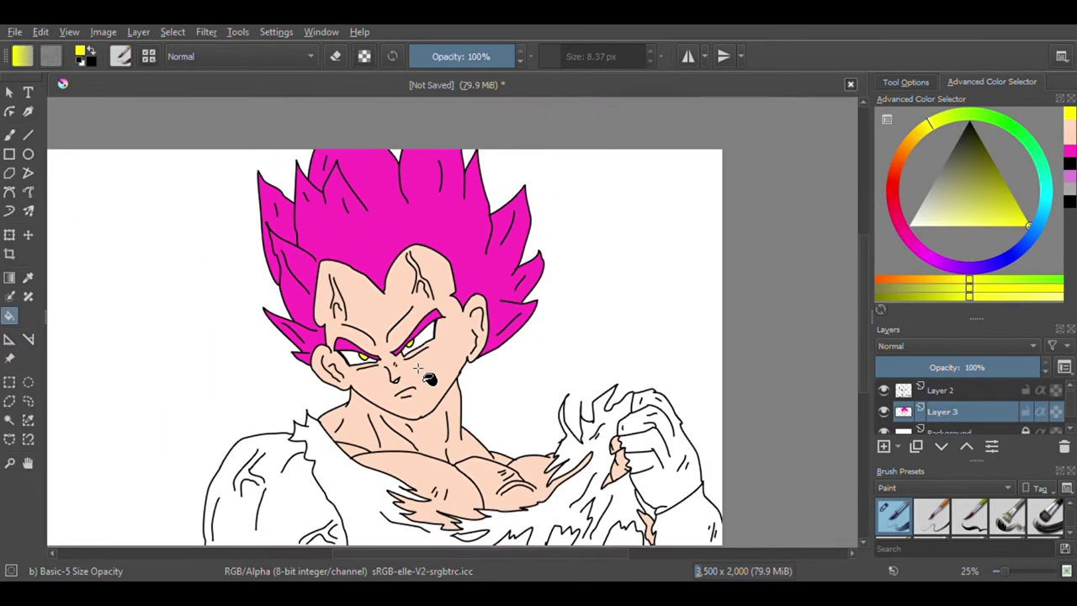
Step: Change the foreground colour to a yellowish off-white and fill the whites of both eyes with it
scroll(406, 329, "up", 1)
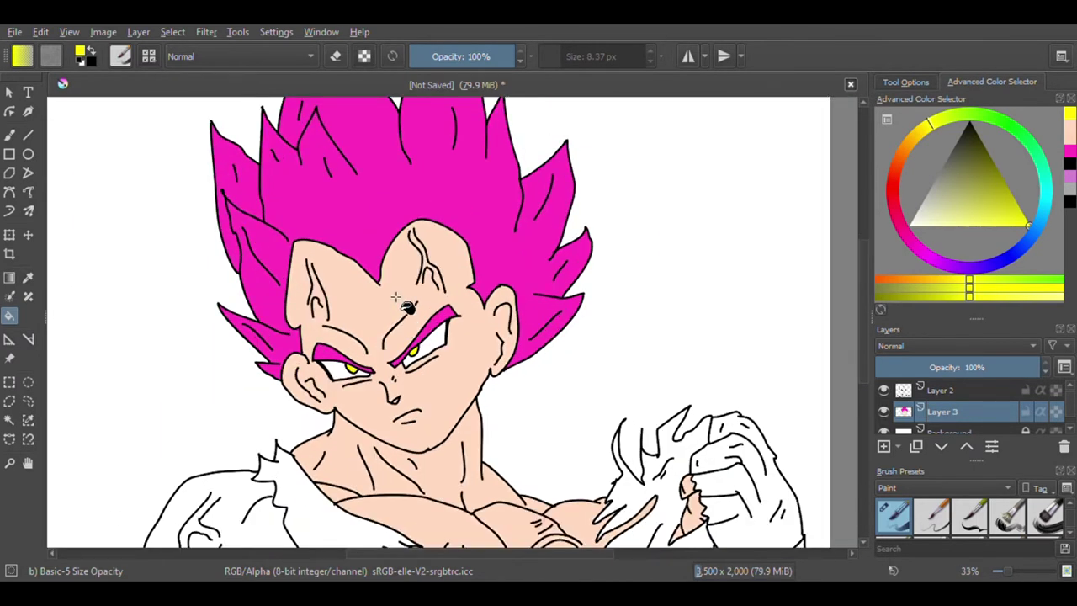
scroll(406, 313, "up", 2)
scroll(407, 324, "down", 5)
scroll(407, 337, "up", 1)
scroll(407, 341, "up", 3)
left_click(917, 229)
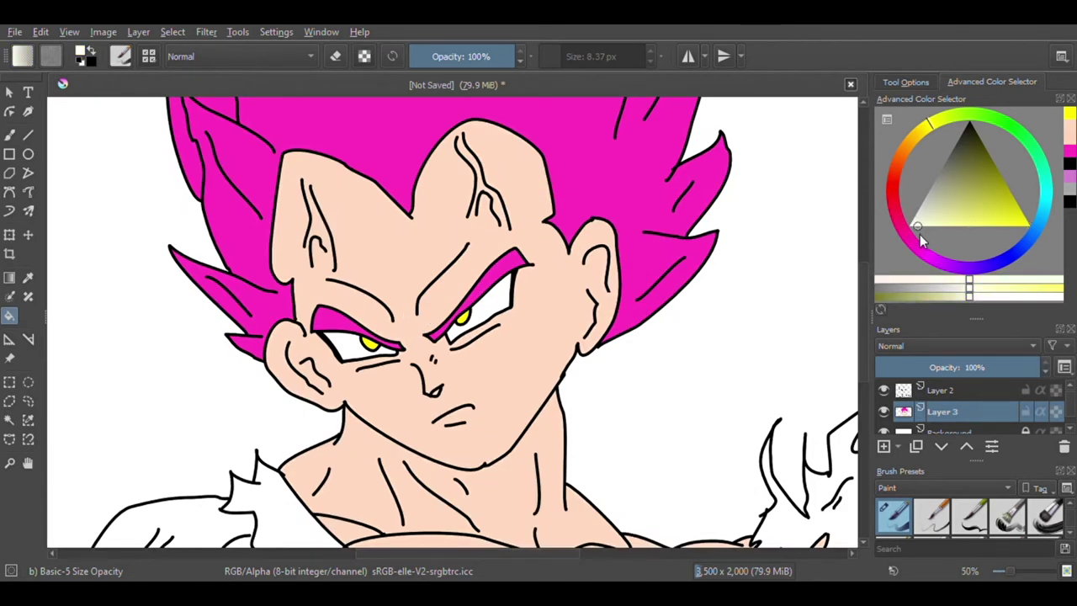
scroll(354, 364, "up", 3)
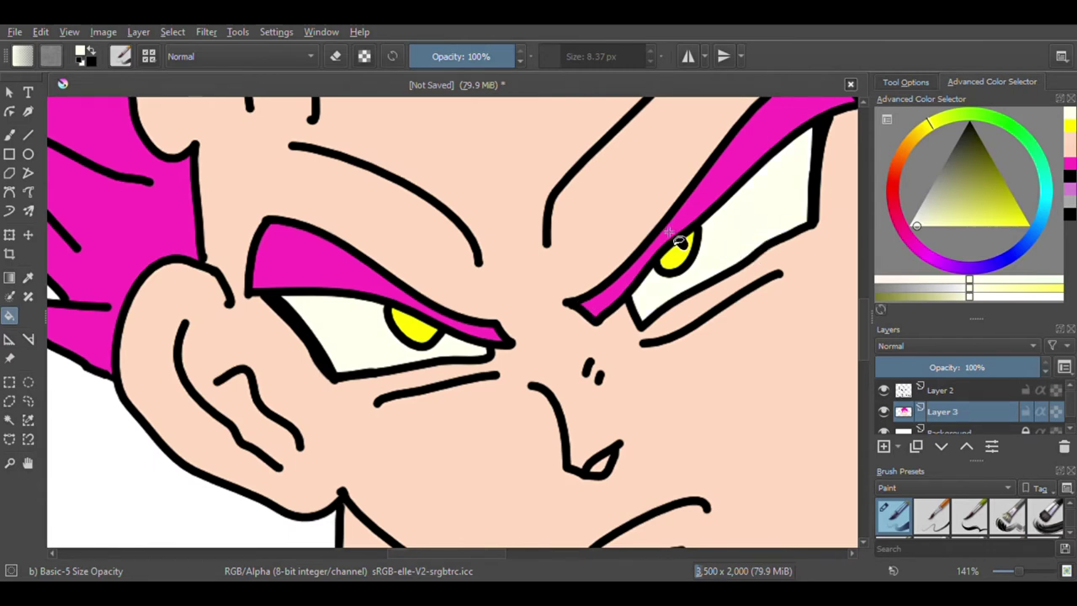
Step: Examine the coloured eyes up close and within the whole drawing
scroll(718, 253, "down", 4)
scroll(565, 199, "up", 6)
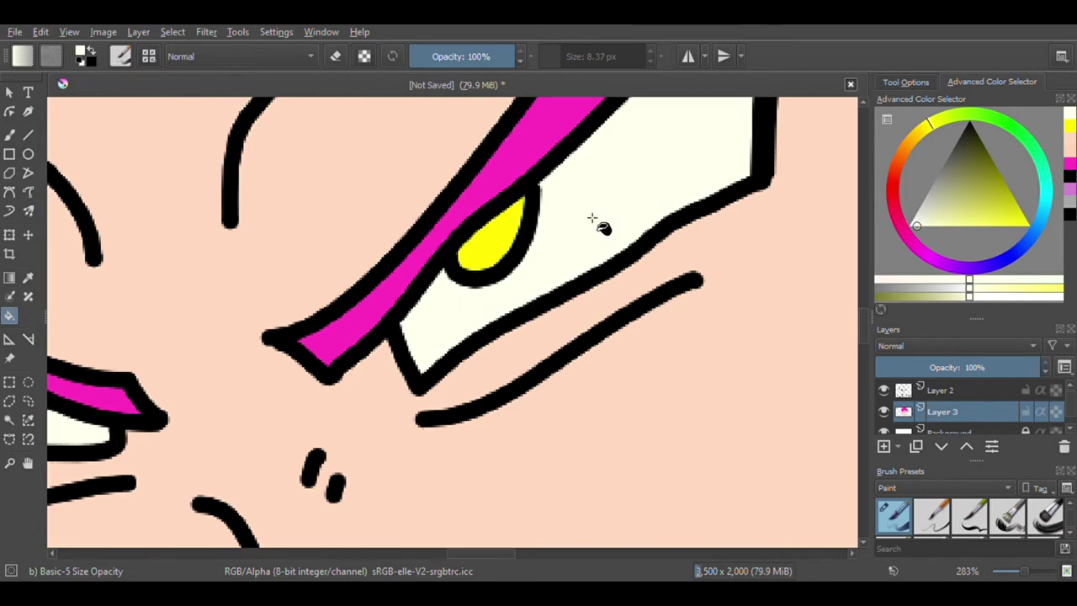
scroll(601, 216, "down", 4)
scroll(510, 296, "up", 4)
scroll(440, 384, "up", 4)
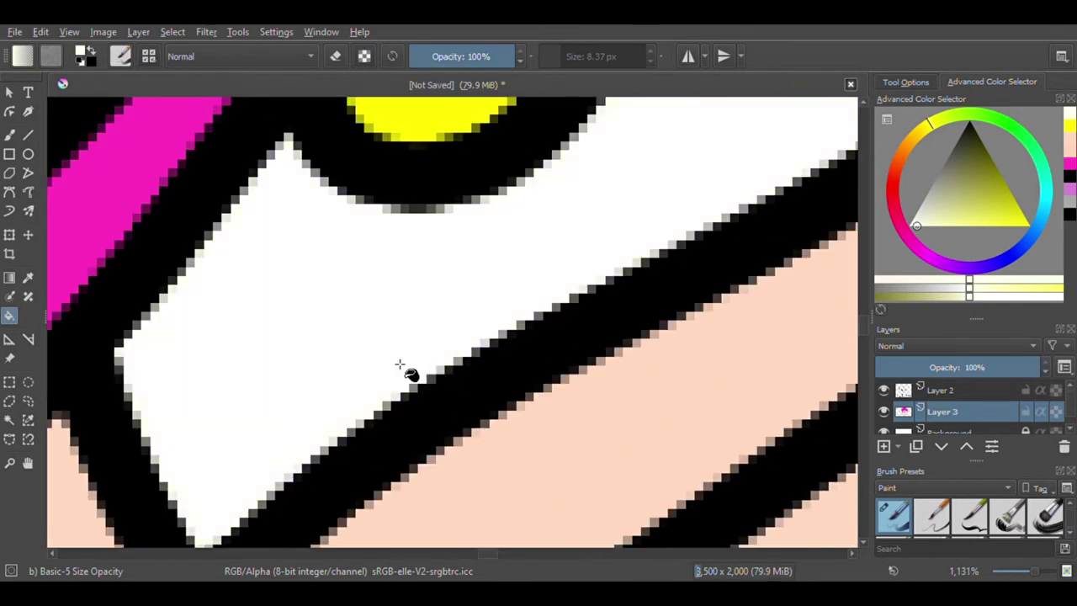
scroll(338, 302, "down", 12)
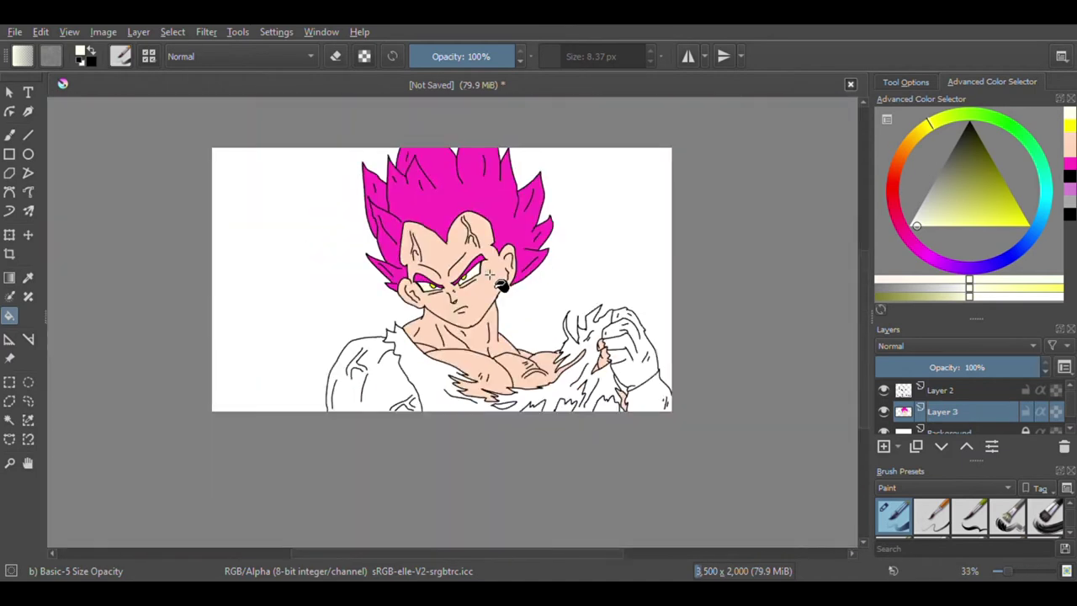
scroll(472, 308, "up", 3)
scroll(509, 268, "down", 1)
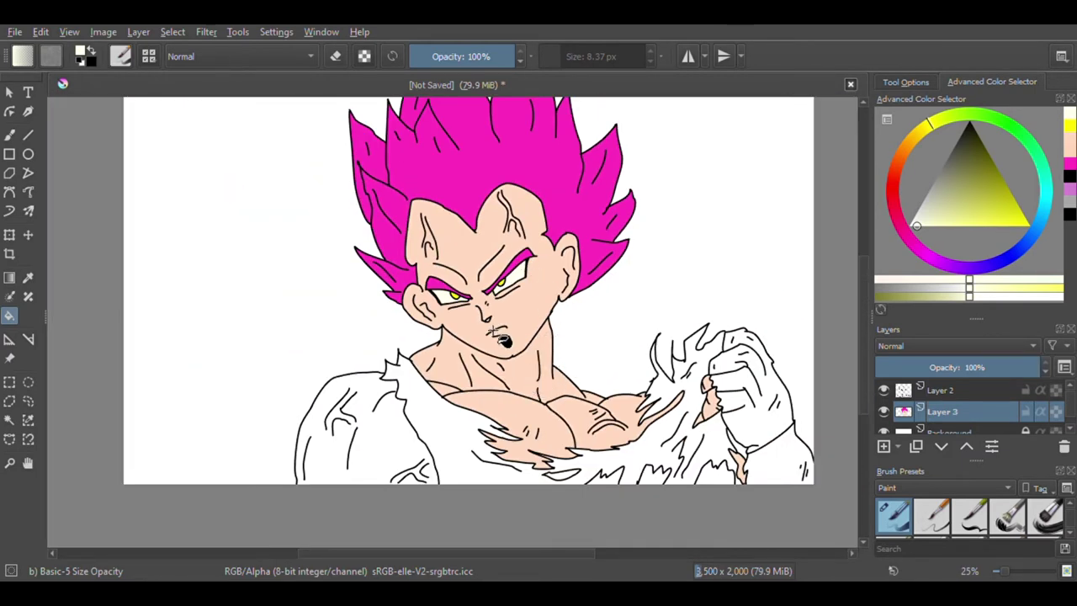
Step: Change the foreground colour to a deep royal blue and fill the torn outfit with it
left_click(1023, 248)
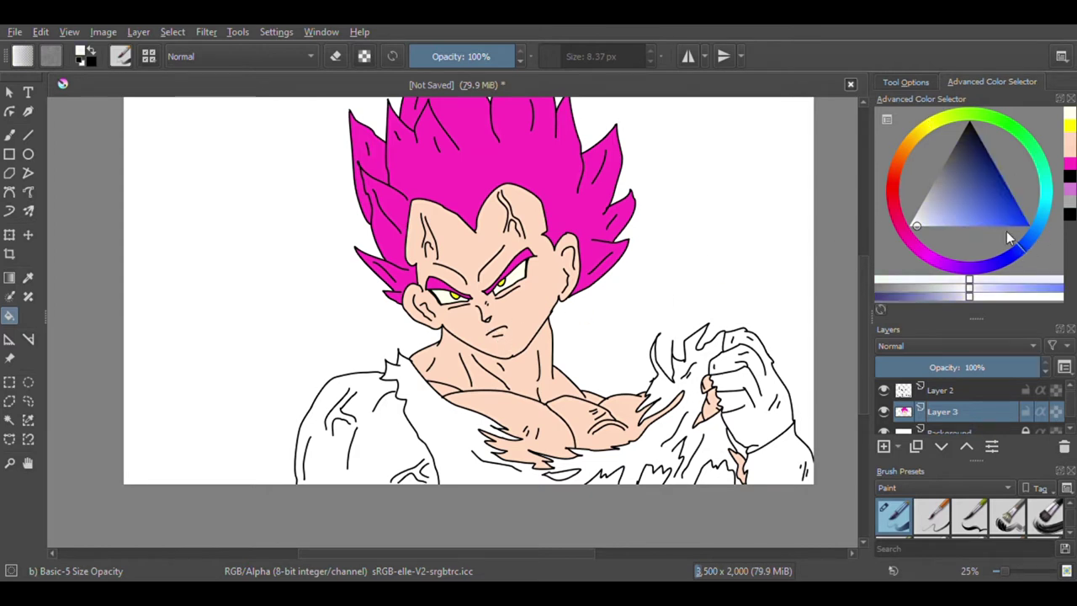
left_click(1010, 224)
left_click_drag(1015, 229, 1016, 195)
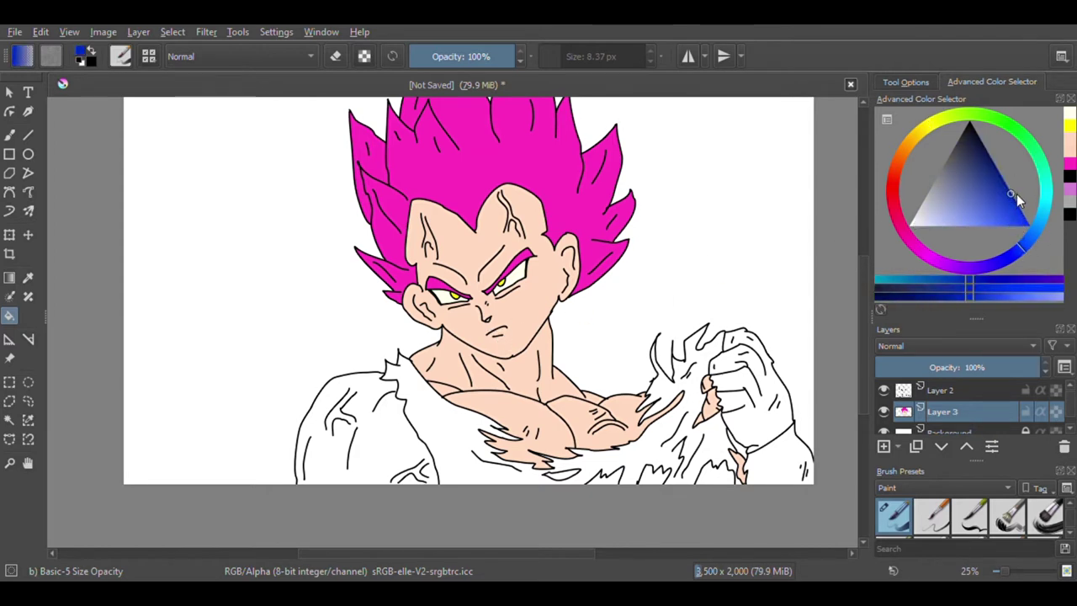
left_click(469, 463)
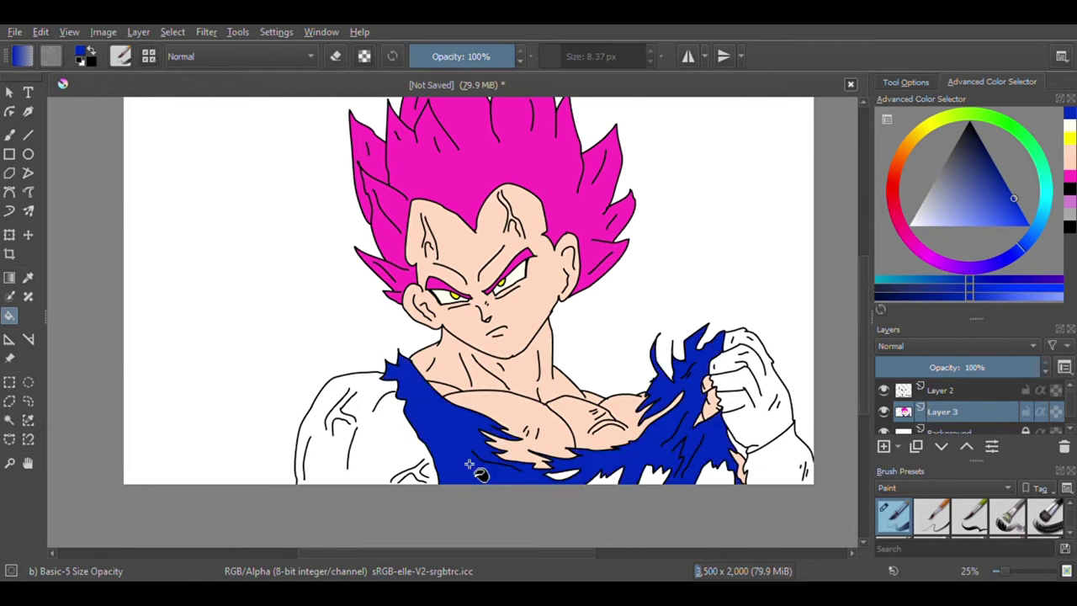
Step: Set the foreground colour back to the pale peach and fill the torn holes along the outfit's lower part with it
scroll(674, 462, "up", 2)
scroll(685, 457, "down", 4)
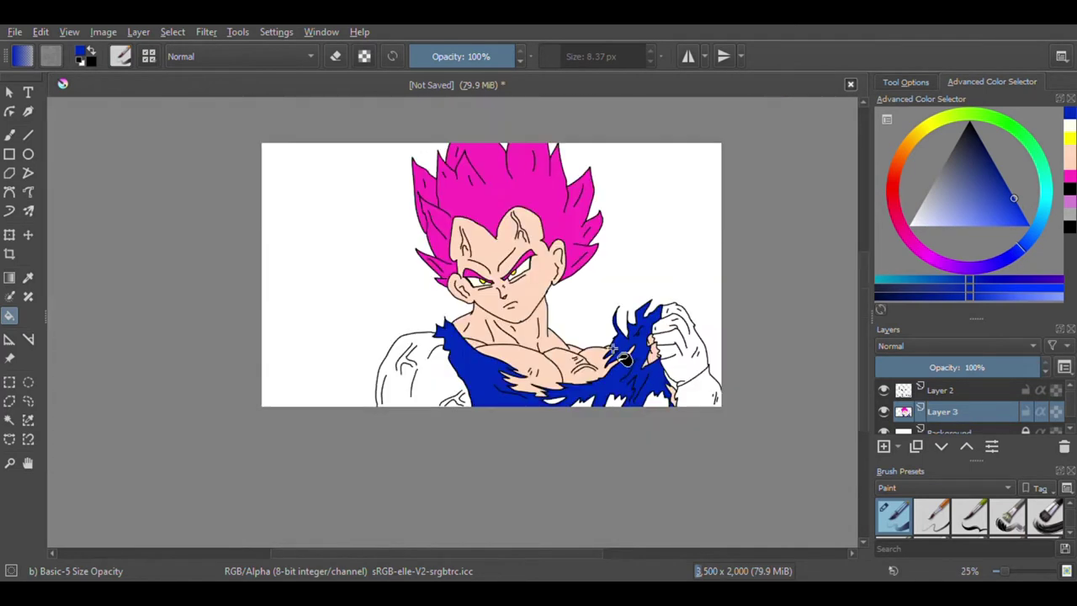
scroll(590, 421, "up", 3)
scroll(600, 405, "up", 1)
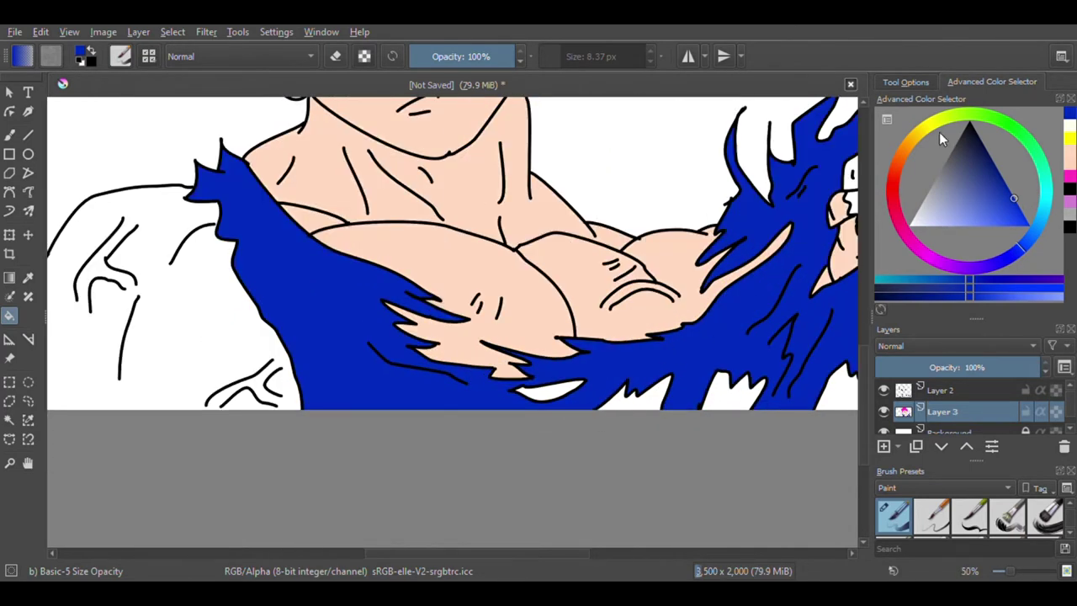
left_click_drag(904, 159, 899, 154)
left_click_drag(951, 202, 941, 233)
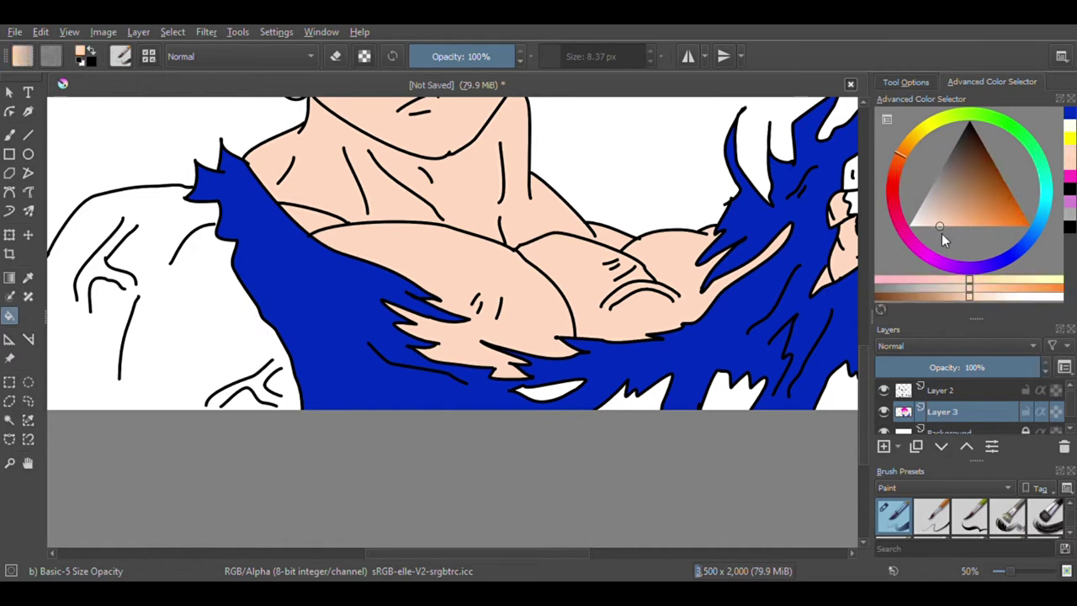
scroll(521, 354, "up", 1)
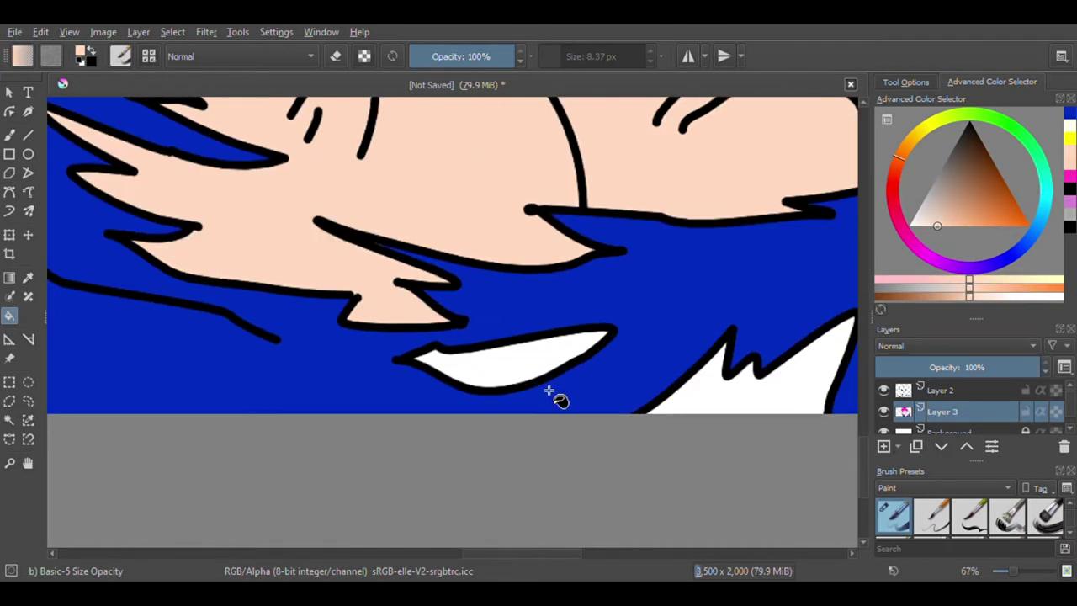
left_click(516, 362)
scroll(524, 369, "down", 2)
scroll(573, 381, "up", 1)
left_click(591, 385)
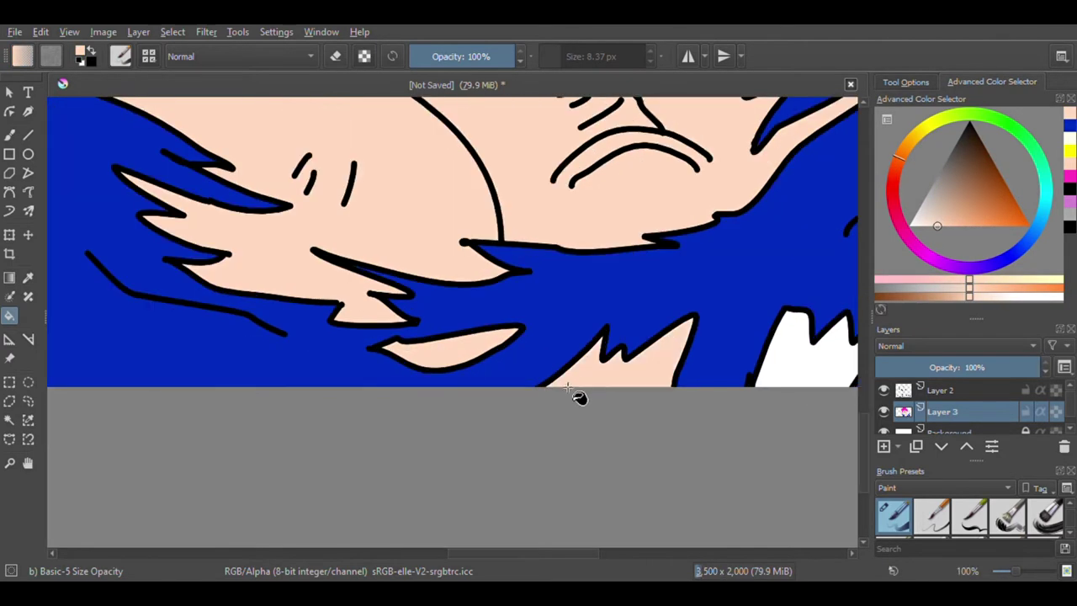
scroll(538, 396, "down", 5)
scroll(585, 406, "up", 2)
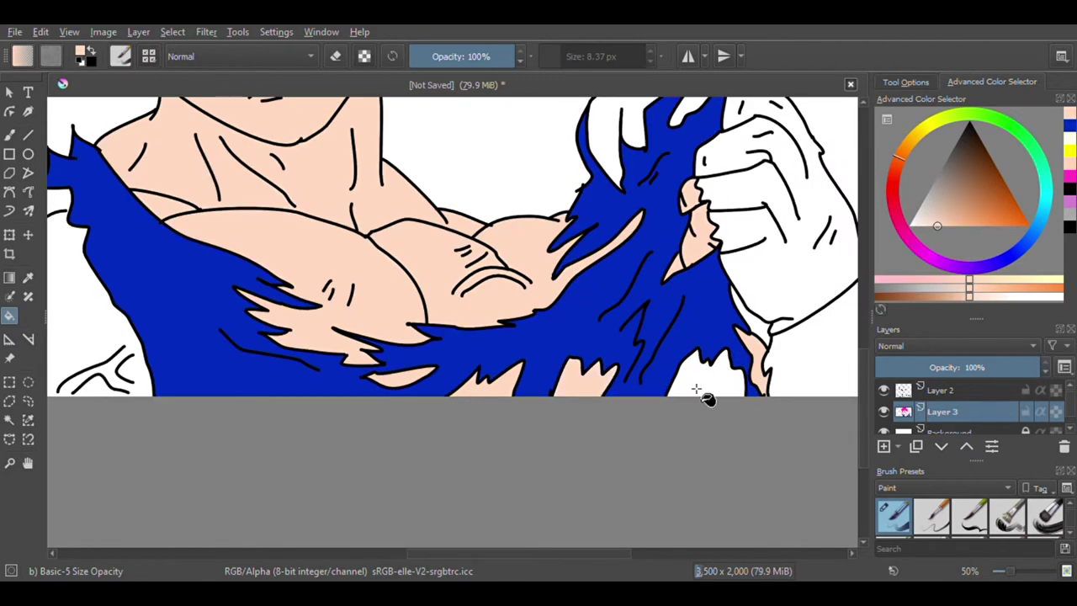
Step: Fill the bare shoulder and arm opposite the gloved fist with the pale peach
scroll(690, 404, "down", 3)
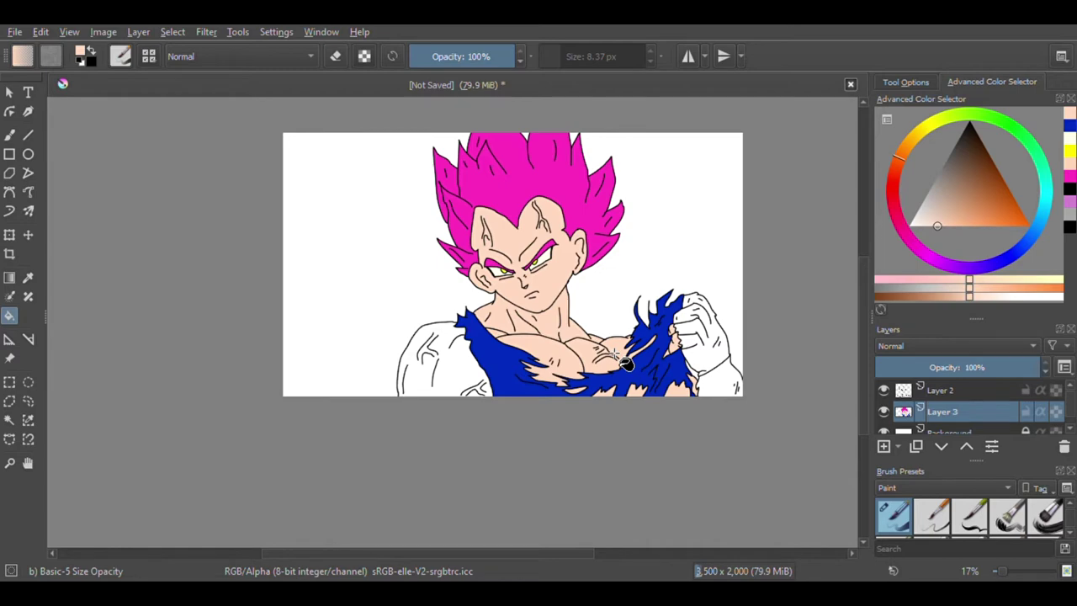
scroll(437, 374, "up", 2)
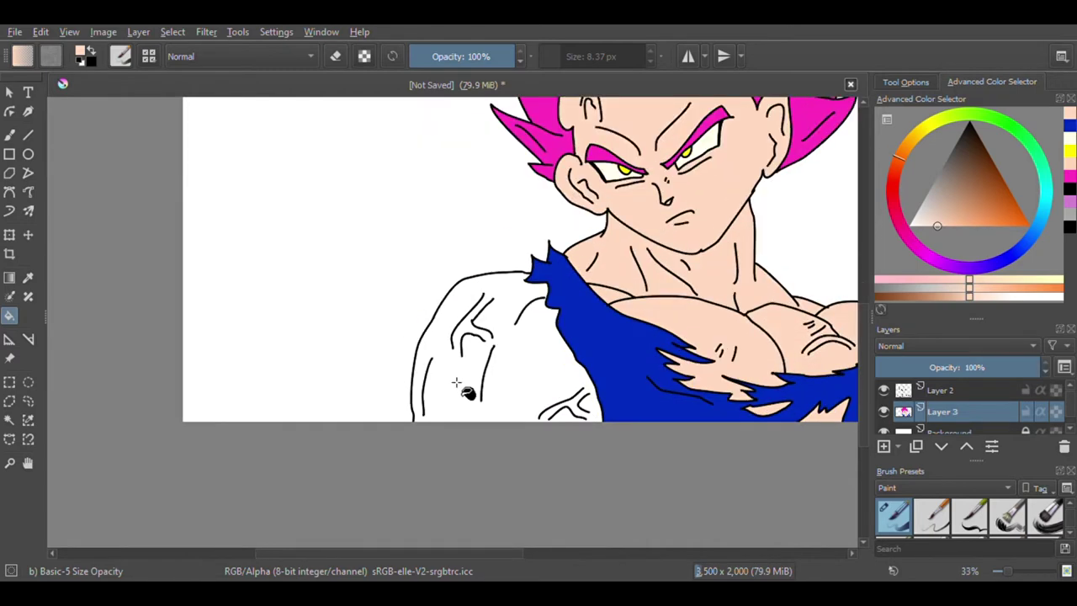
scroll(437, 383, "down", 3)
scroll(648, 374, "up", 2)
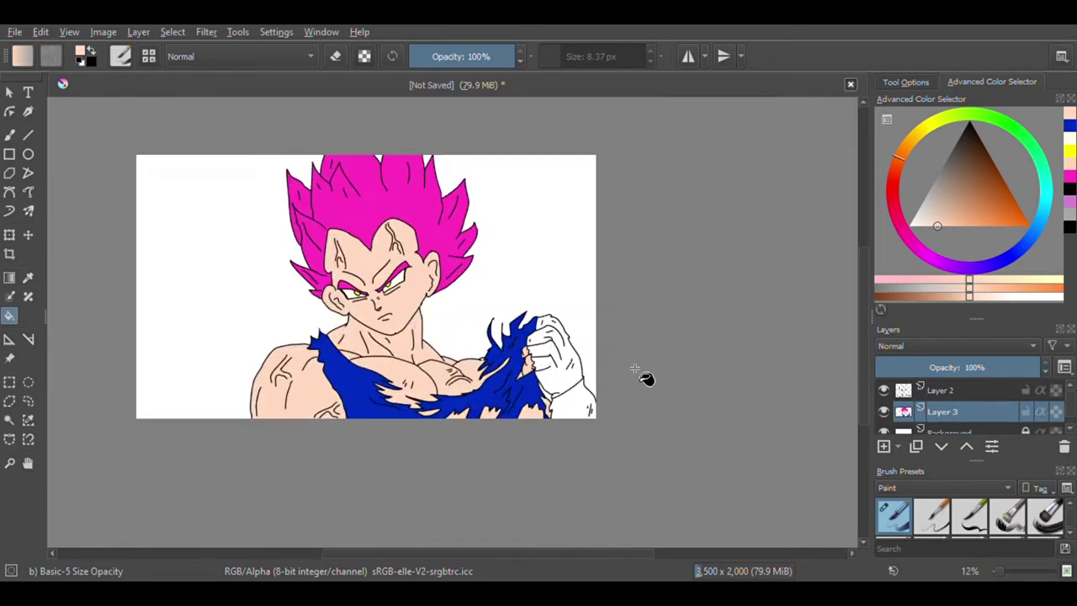
Step: Select the small nostril shape at the tip of the nose with the Contiguous Selection tool
scroll(572, 396, "down", 1)
scroll(408, 270, "up", 1)
scroll(400, 268, "up", 1)
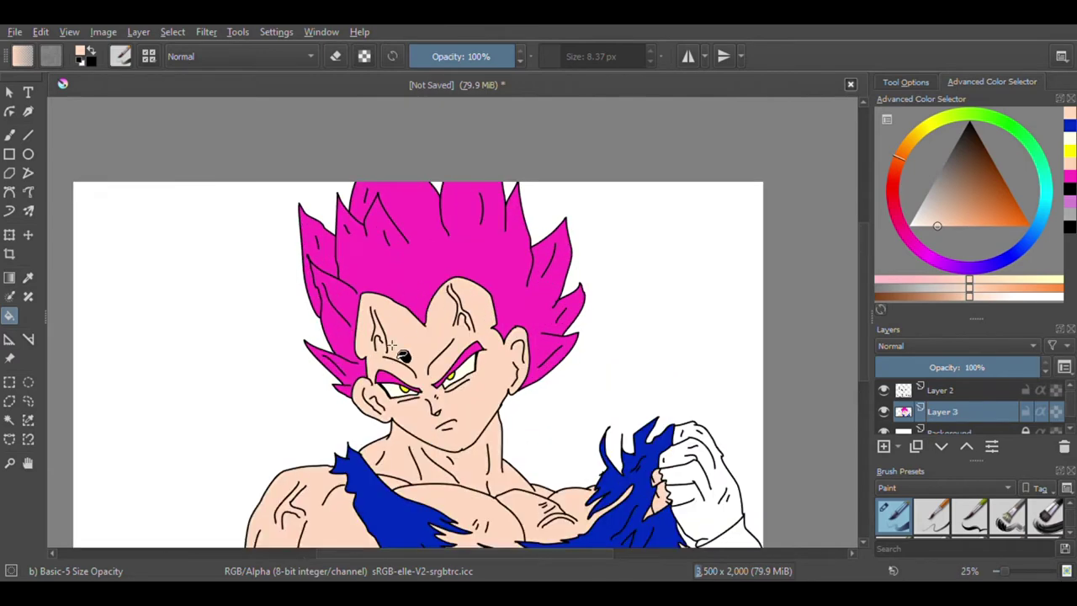
scroll(470, 341, "down", 1)
scroll(436, 417, "down", 2)
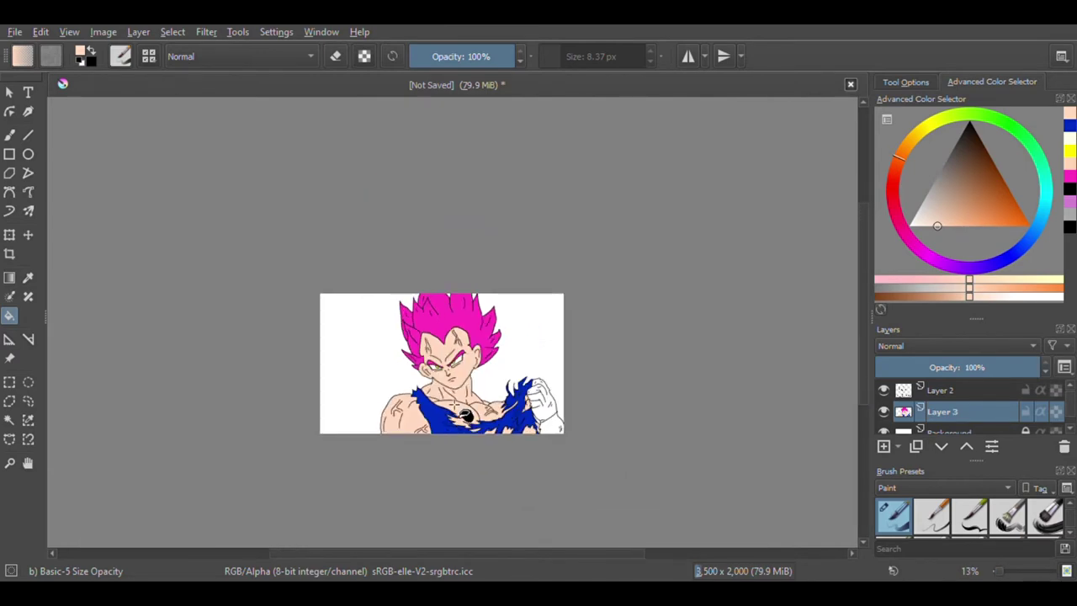
scroll(442, 395, "up", 4)
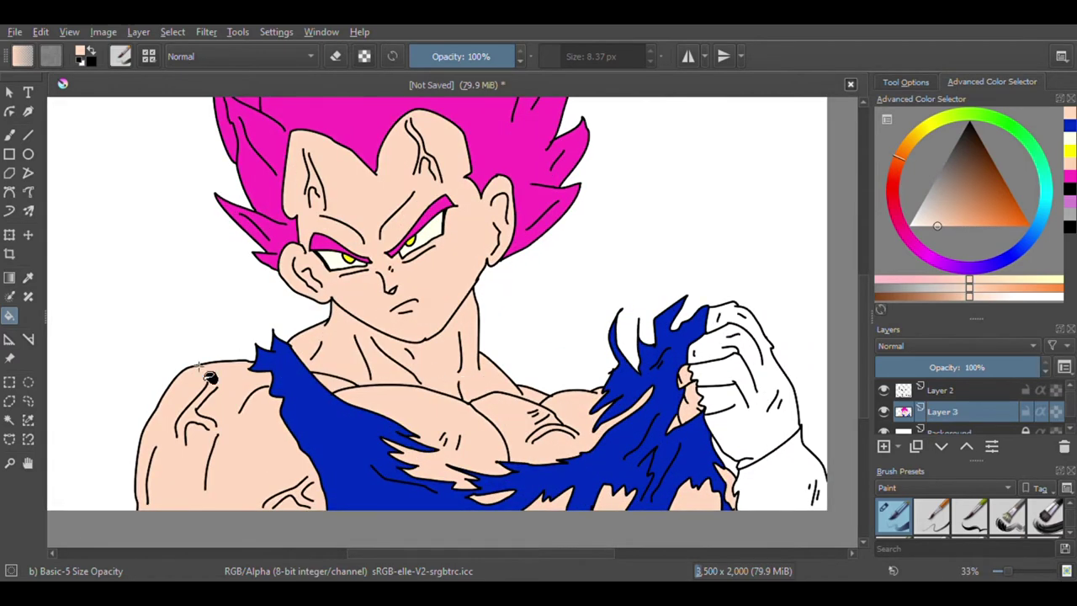
left_click(9, 419)
scroll(390, 270, "up", 5)
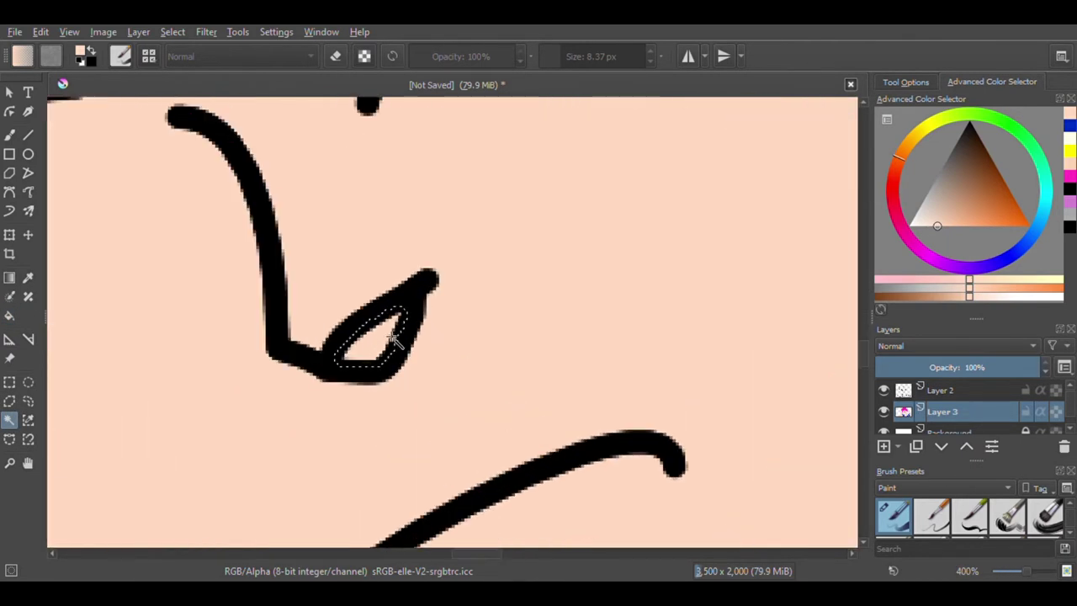
scroll(395, 336, "down", 8)
scroll(378, 337, "up", 3)
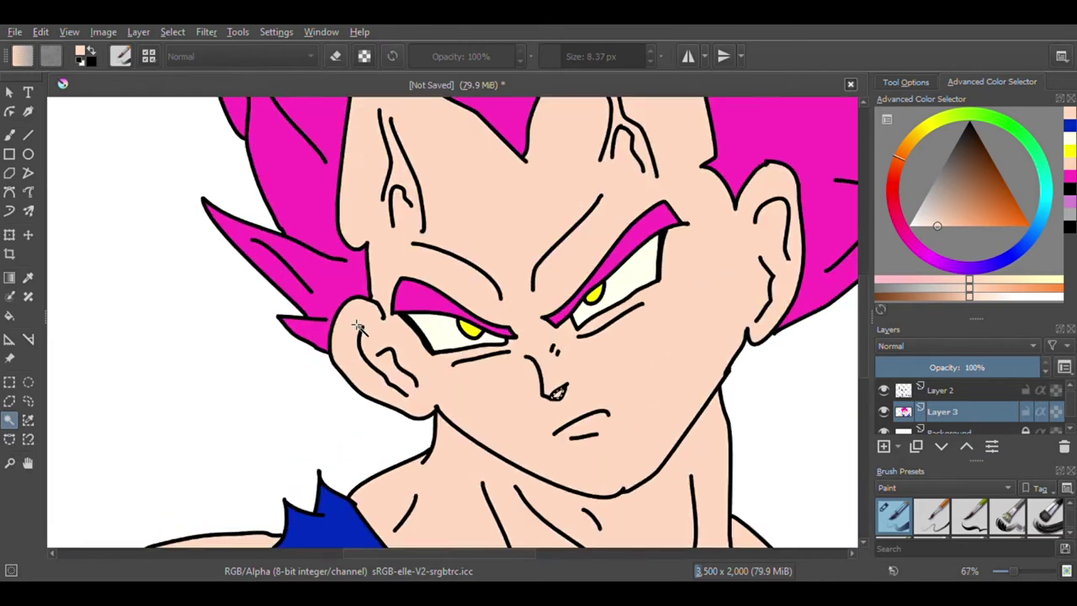
Step: Select the peach face and add the neck and both chest areas to the selection on Layer 3
left_click(505, 212)
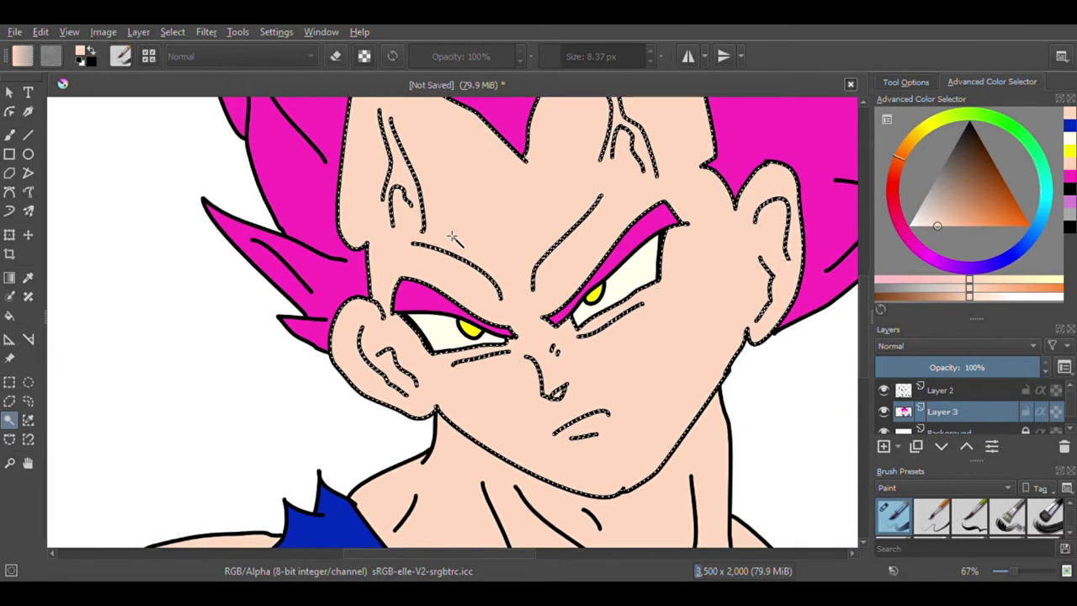
scroll(497, 252, "down", 3)
scroll(505, 363, "up", 1)
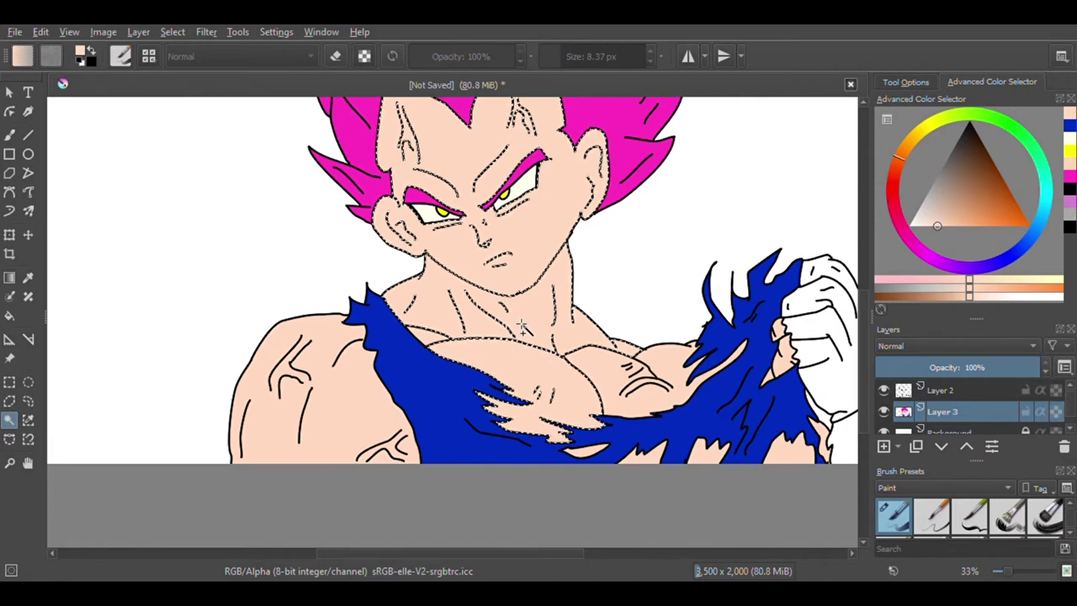
scroll(640, 357, "up", 1)
scroll(589, 345, "down", 1)
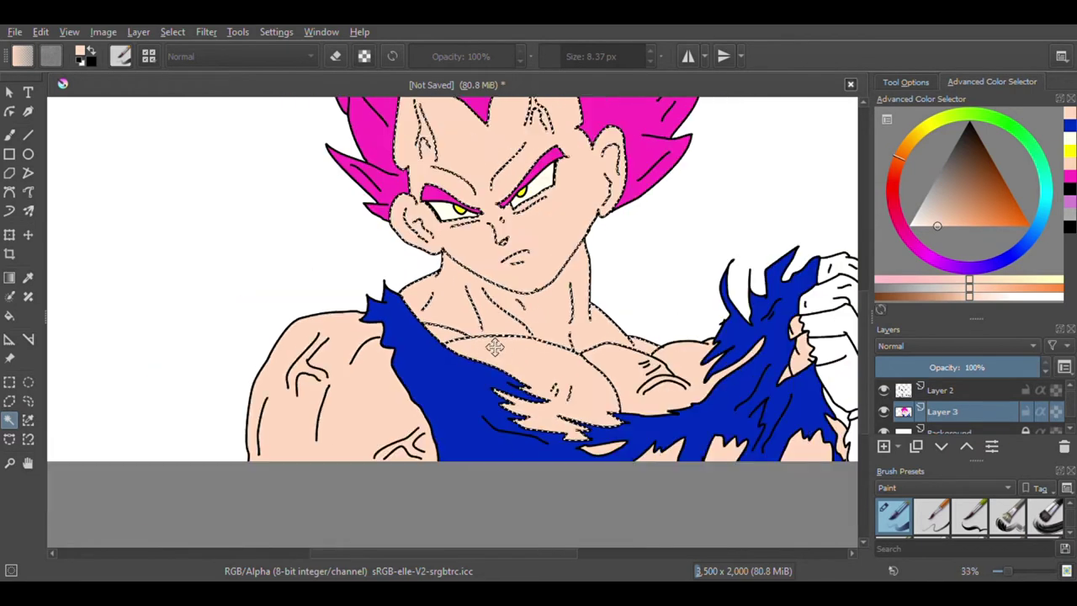
scroll(648, 401, "up", 1)
scroll(648, 400, "up", 1)
left_click(677, 420)
scroll(685, 390, "down", 3)
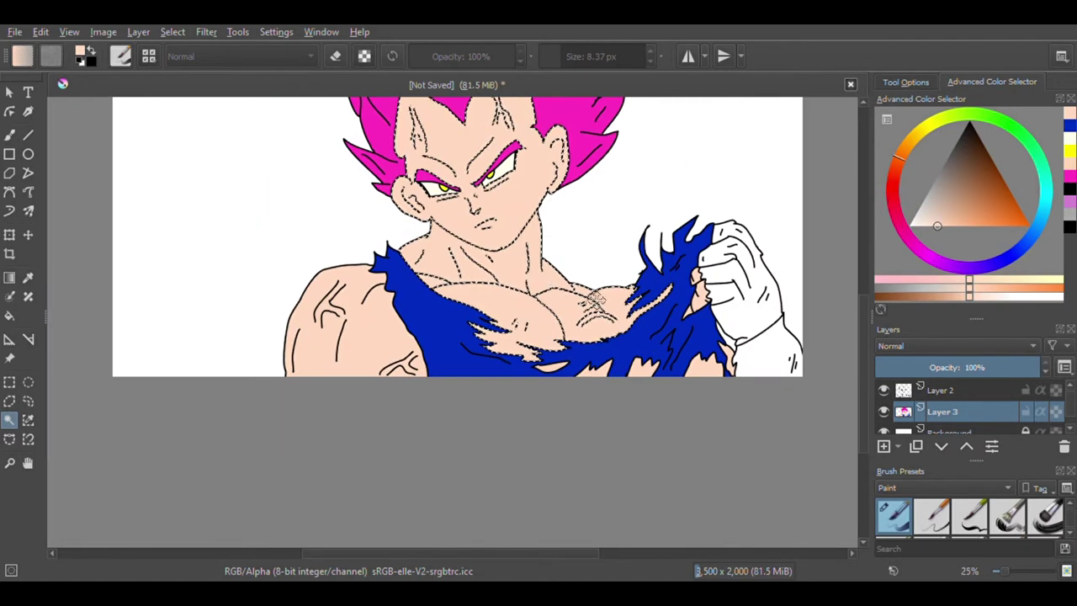
Step: Add the peach skin patches showing through the torn outfit beside the gloved fist to the selection
scroll(648, 321, "up", 2)
scroll(638, 325, "up", 1)
scroll(623, 333, "down", 2)
scroll(606, 324, "up", 4)
left_click(594, 244, "shift")
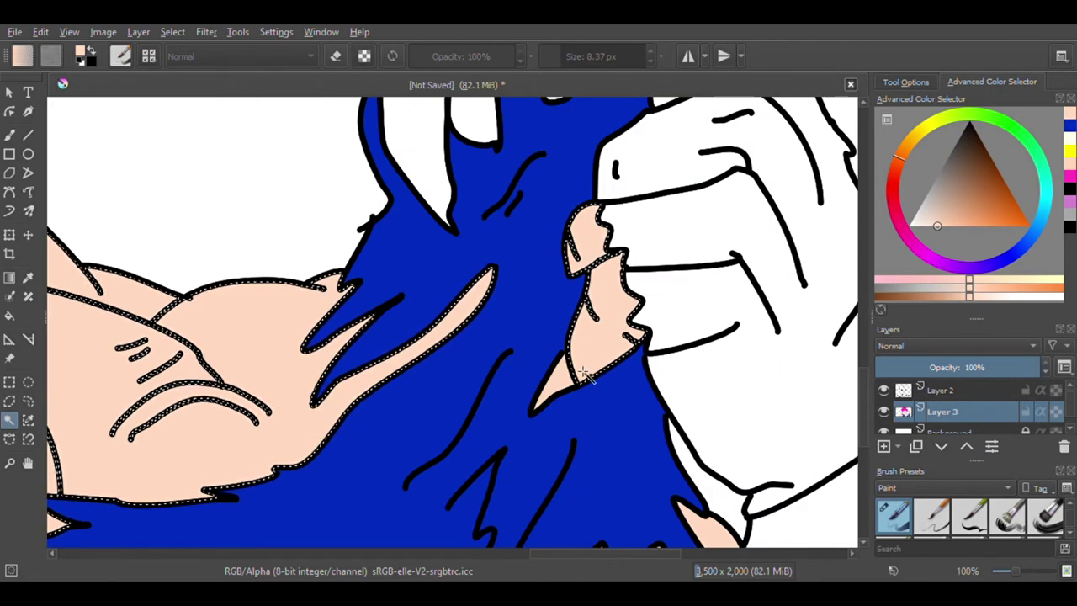
Step: Add the peach torn holes along the outfit's lower edge to the skin selection
scroll(564, 360, "up", 2)
scroll(522, 337, "down", 3)
scroll(498, 351, "up", 2)
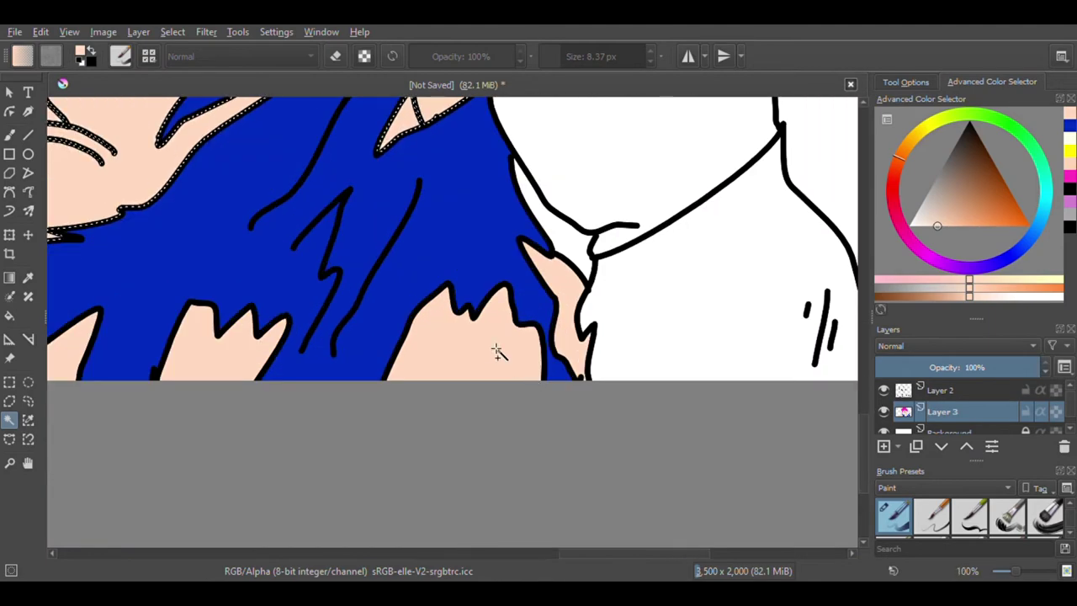
scroll(569, 286, "down", 1)
scroll(407, 347, "up", 1)
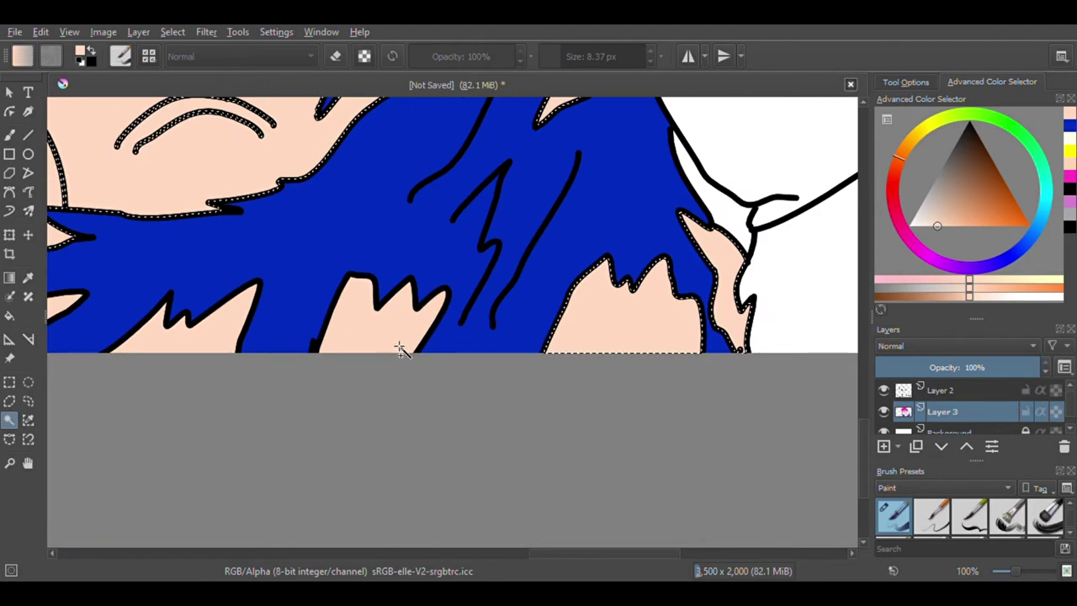
scroll(283, 325, "down", 1)
scroll(350, 361, "up", 2)
scroll(379, 370, "down", 3)
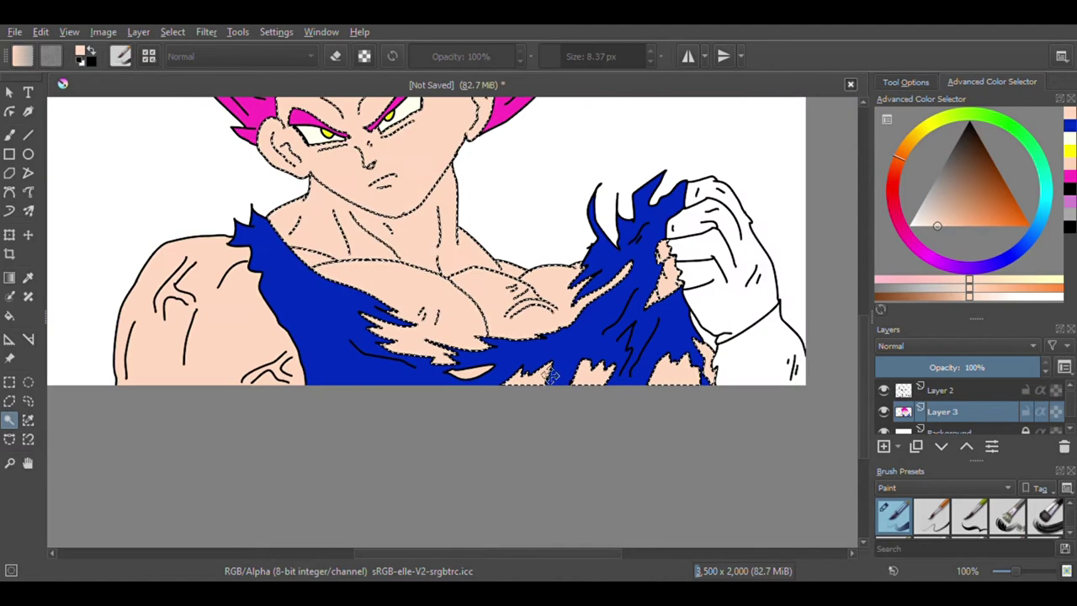
Step: Add the small oval hole in the outfit and the bare shoulder and arm to the skin selection
scroll(485, 392, "up", 2)
scroll(485, 392, "down", 2)
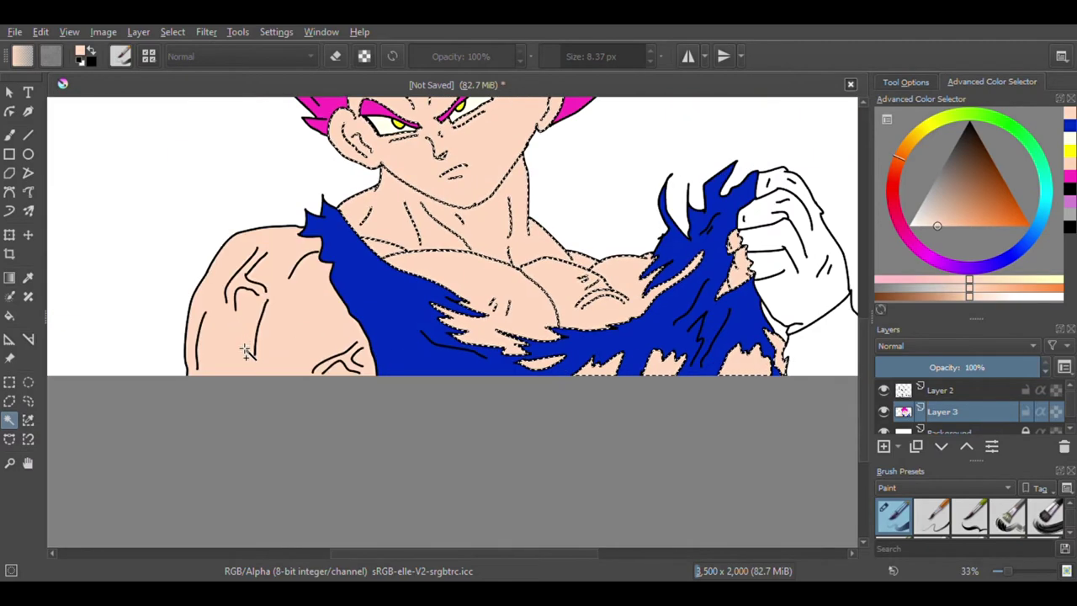
scroll(263, 362, "down", 4)
scroll(378, 364, "up", 4)
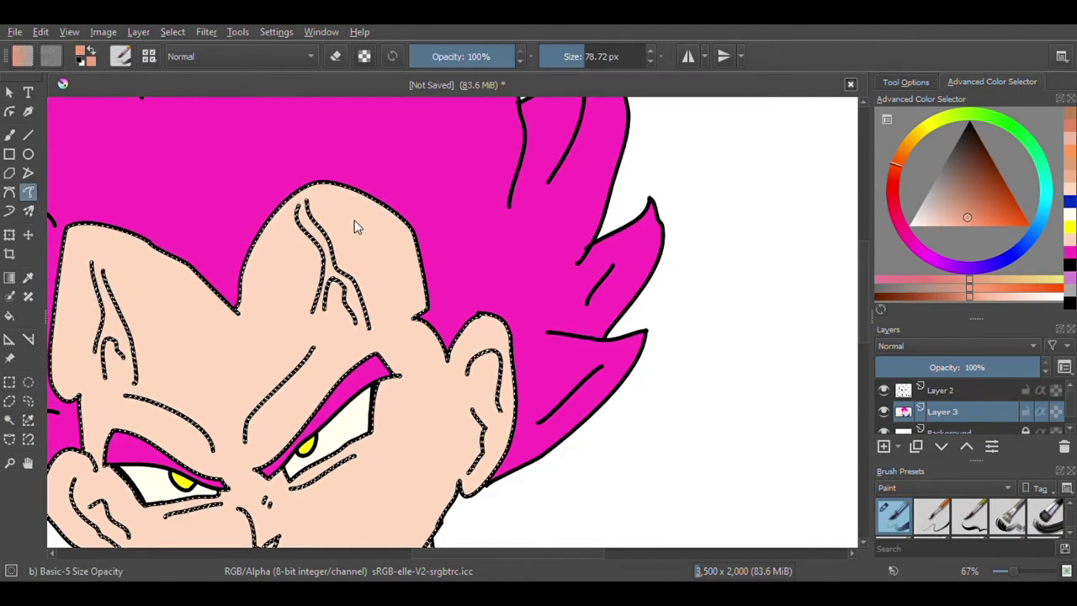
Step: Paint salmon shading with a 78.72 px brush over the forehead lobe nearest the gloved fist, undoing unwanted strokes
mouse_move(307, 194)
left_mouse_down()
mouse_move(363, 233)
mouse_move(401, 313)
left_mouse_up()
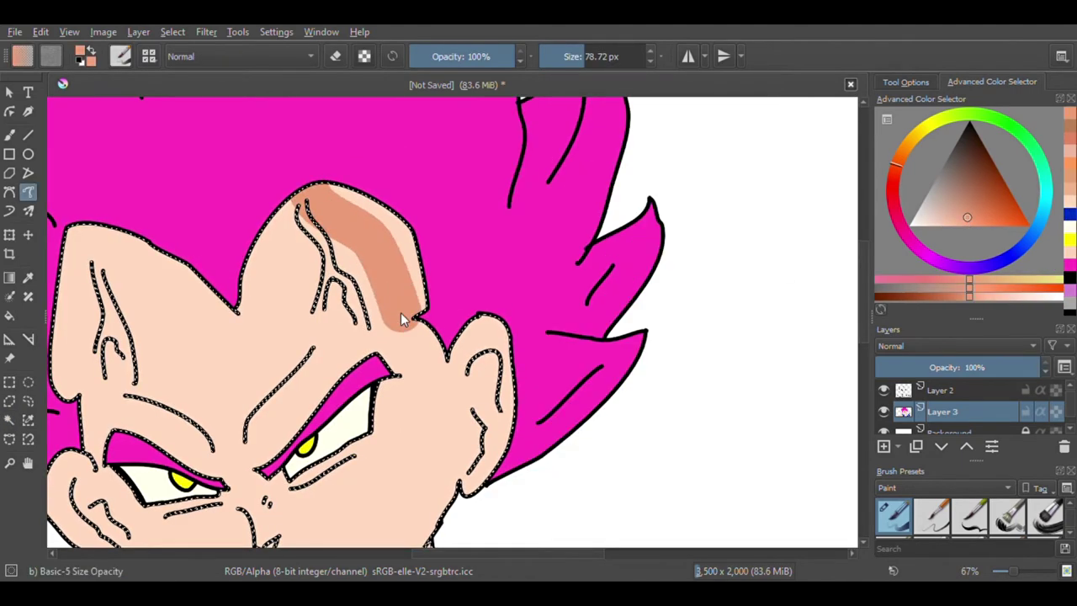
scroll(392, 206, "down", 4)
scroll(389, 217, "up", 4)
mouse_move(381, 138)
left_mouse_down()
mouse_move(424, 221)
mouse_move(421, 176)
mouse_move(327, 127)
mouse_move(379, 164)
mouse_move(377, 146)
mouse_move(400, 206)
mouse_move(437, 247)
mouse_move(414, 184)
mouse_move(423, 238)
mouse_move(414, 211)
left_mouse_up()
scroll(355, 135, "down", 2)
scroll(376, 141, "up", 2)
key("ctrl+z")
key("ctrl+z")
key("ctrl+z")
key("ctrl+z")
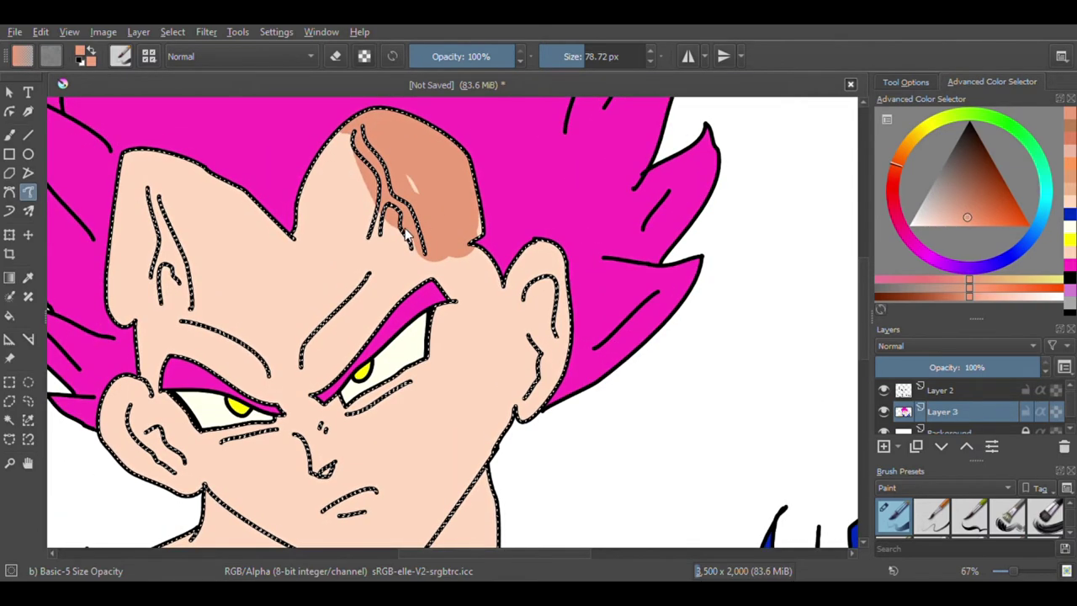
Step: Extend the salmon shading from the temple over the ear and down the cheek to the jaw
mouse_move(399, 175)
left_mouse_down()
mouse_move(436, 235)
mouse_move(436, 259)
mouse_move(402, 171)
mouse_move(437, 234)
mouse_move(437, 256)
mouse_move(411, 269)
mouse_move(491, 263)
mouse_move(501, 286)
mouse_move(491, 291)
mouse_move(473, 230)
mouse_move(501, 305)
mouse_move(518, 275)
mouse_move(541, 309)
mouse_move(541, 268)
mouse_move(543, 417)
mouse_move(563, 292)
mouse_move(561, 309)
mouse_move(555, 268)
mouse_move(544, 392)
mouse_move(515, 425)
left_mouse_up()
scroll(503, 318, "down", 4)
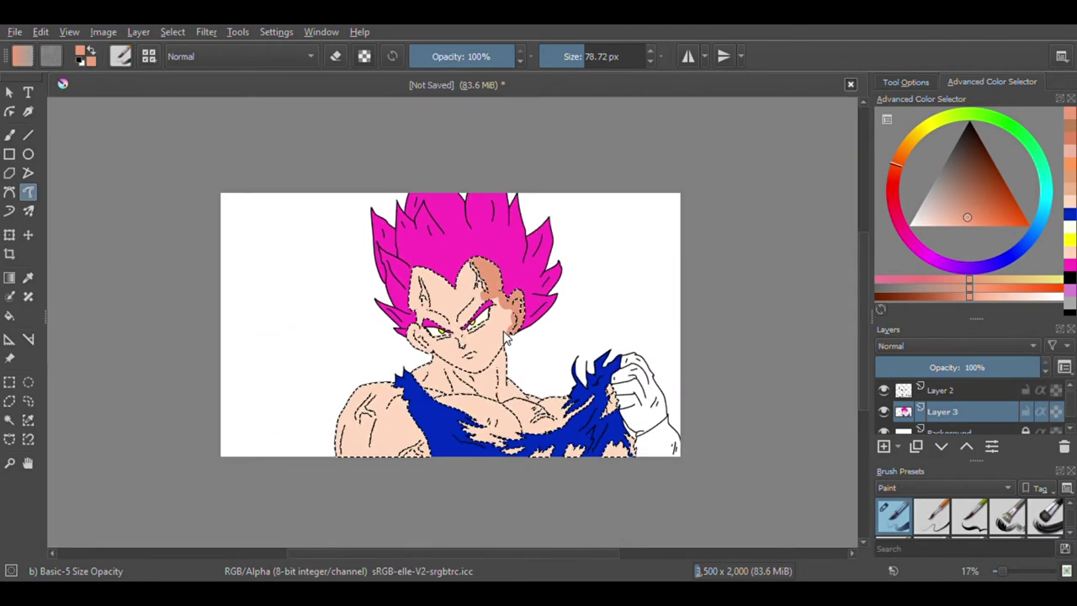
scroll(504, 318, "up", 4)
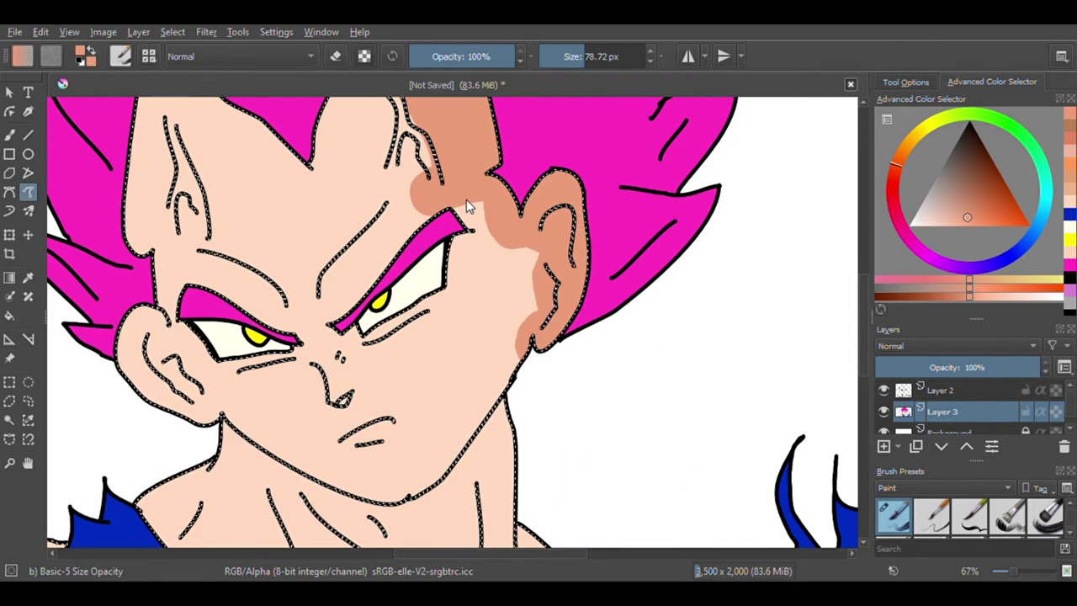
mouse_move(469, 212)
left_mouse_down()
mouse_move(471, 330)
mouse_move(495, 462)
mouse_move(500, 271)
mouse_move(496, 322)
mouse_move(494, 288)
mouse_move(521, 282)
mouse_move(523, 292)
mouse_move(510, 337)
left_mouse_up()
scroll(514, 289, "down", 6)
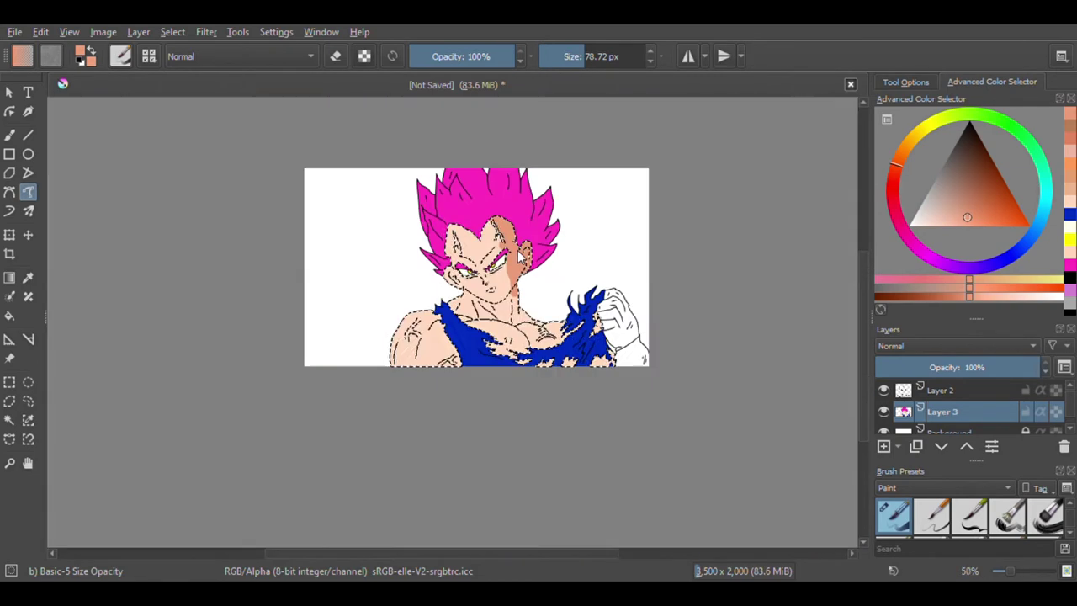
Step: Shade the side of the neck below the salmon-shaded cheek and continue the shadow along the collarbone towards the fist
key("plus")
key("plus")
key("plus")
key("plus")
key("plus")
key("plus")
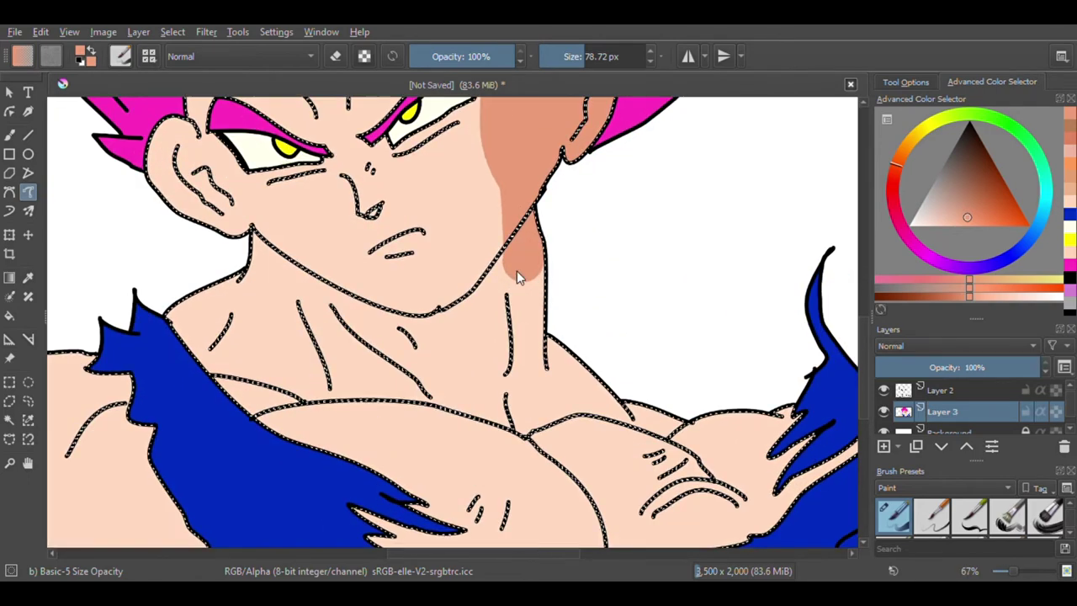
left_click_drag(521, 264, 522, 421)
mouse_move(542, 330)
left_mouse_down()
mouse_move(548, 384)
mouse_move(575, 364)
mouse_move(699, 427)
mouse_move(617, 415)
left_mouse_up()
scroll(528, 413, "down", 1)
scroll(548, 356, "down", 1)
scroll(526, 378, "up", 1)
scroll(526, 378, "down", 1)
scroll(504, 379, "up", 1)
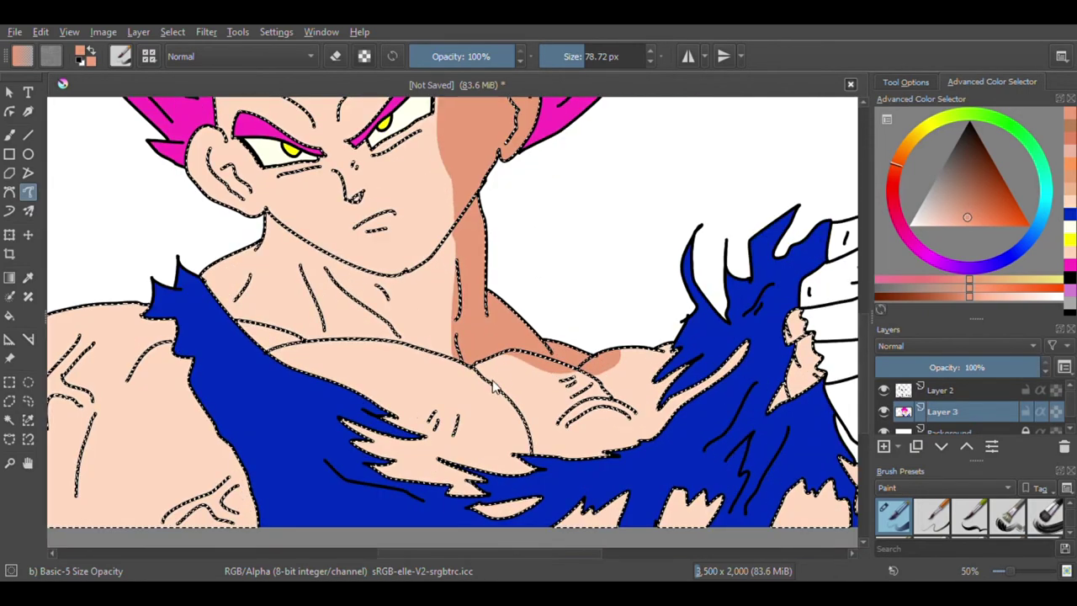
Step: Paint a salmon shadow along the centre line of the chest and the inner upper edge of the large pectoral
mouse_move(477, 367)
left_mouse_down()
mouse_move(519, 418)
mouse_move(520, 476)
left_mouse_up()
scroll(539, 395, "down", 3)
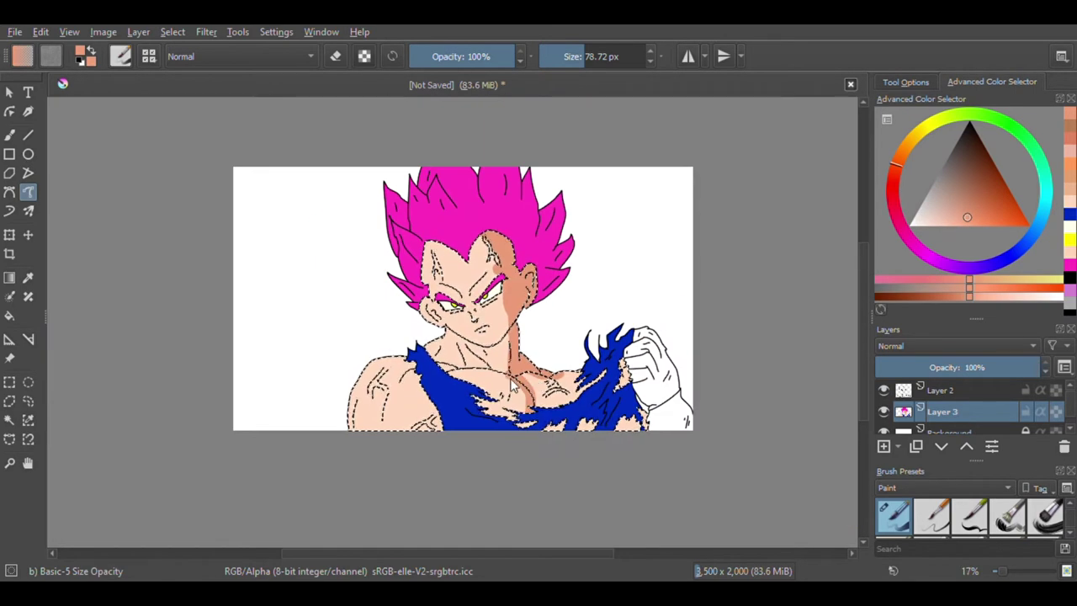
scroll(531, 406, "up", 4)
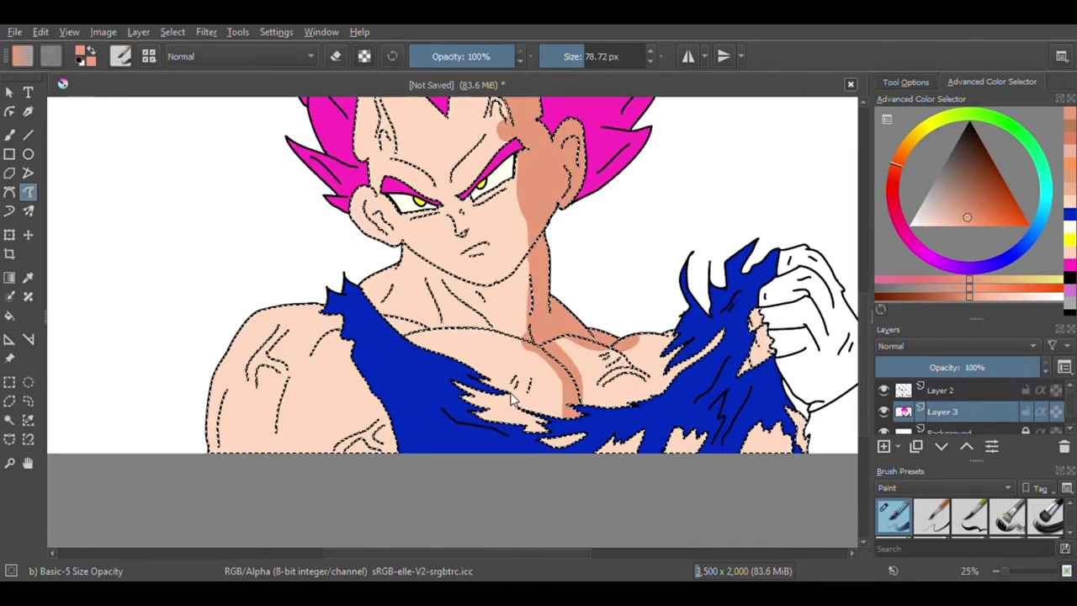
mouse_move(612, 468)
left_mouse_down()
mouse_move(561, 358)
mouse_move(505, 321)
mouse_move(421, 299)
mouse_move(465, 308)
mouse_move(537, 349)
mouse_move(618, 422)
mouse_move(633, 479)
left_mouse_up()
scroll(549, 370, "down", 4)
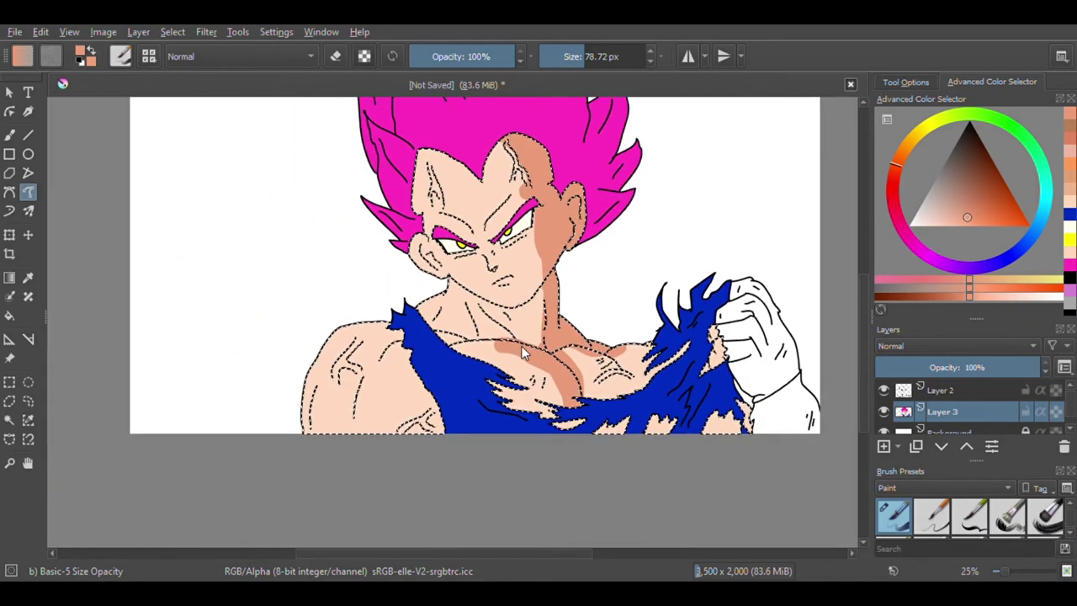
Step: Continue the salmon shading along the large pectoral's upper edge and the collarbone as far as the blue shoulder strap
scroll(455, 332, "up", 3)
scroll(455, 332, "up", 2)
mouse_move(561, 378)
left_mouse_down()
mouse_move(587, 384)
mouse_move(503, 354)
mouse_move(347, 335)
mouse_move(454, 377)
mouse_move(353, 410)
left_mouse_up()
scroll(463, 328, "down", 1)
scroll(469, 325, "up", 2)
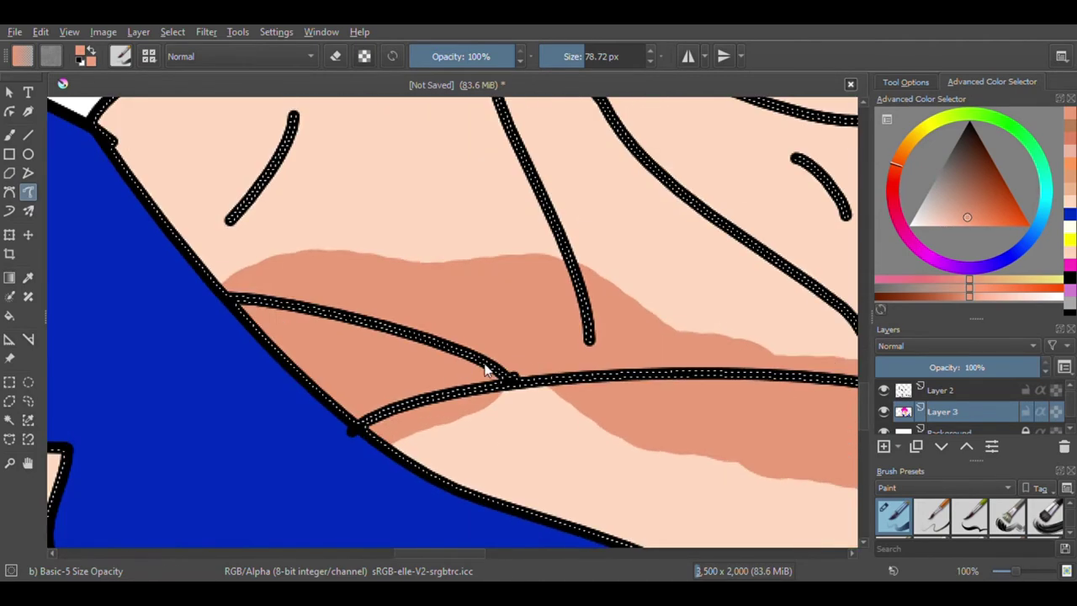
left_click_drag(584, 391, 274, 517)
scroll(396, 349, "down", 8)
scroll(410, 334, "up", 3)
scroll(410, 334, "up", 3)
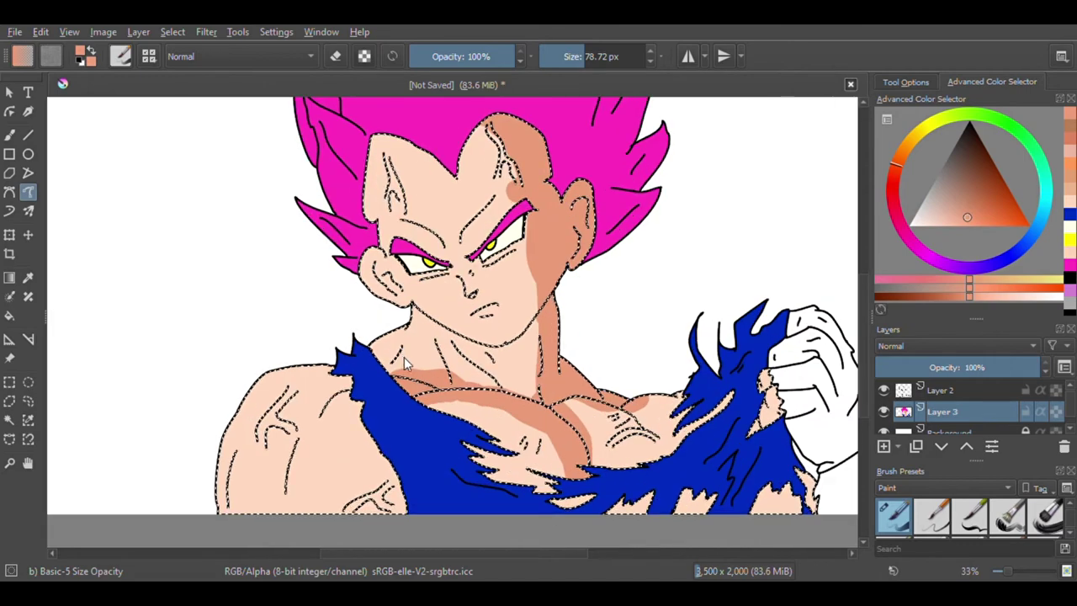
Step: Shade the neck muscle beside the blue shoulder strap and the shoulder crease on the strap's outer side
mouse_move(356, 388)
left_mouse_down()
mouse_move(399, 332)
mouse_move(421, 382)
mouse_move(368, 360)
left_mouse_up()
scroll(368, 360, "down", 5)
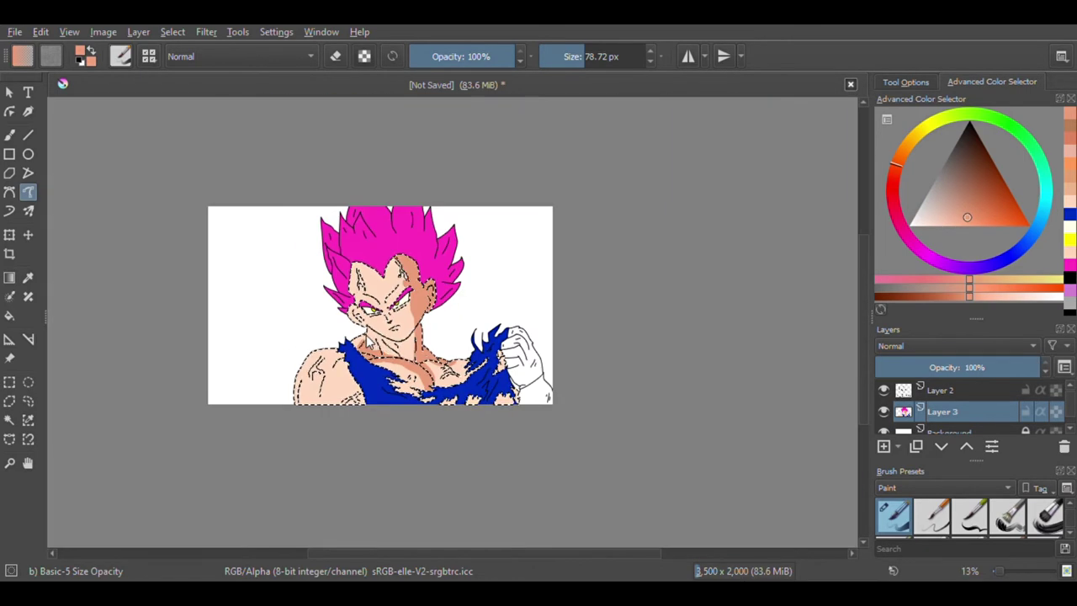
scroll(320, 379, "up", 5)
mouse_move(383, 311)
left_mouse_down()
mouse_move(395, 244)
mouse_move(400, 300)
left_mouse_up()
scroll(371, 340, "down", 5)
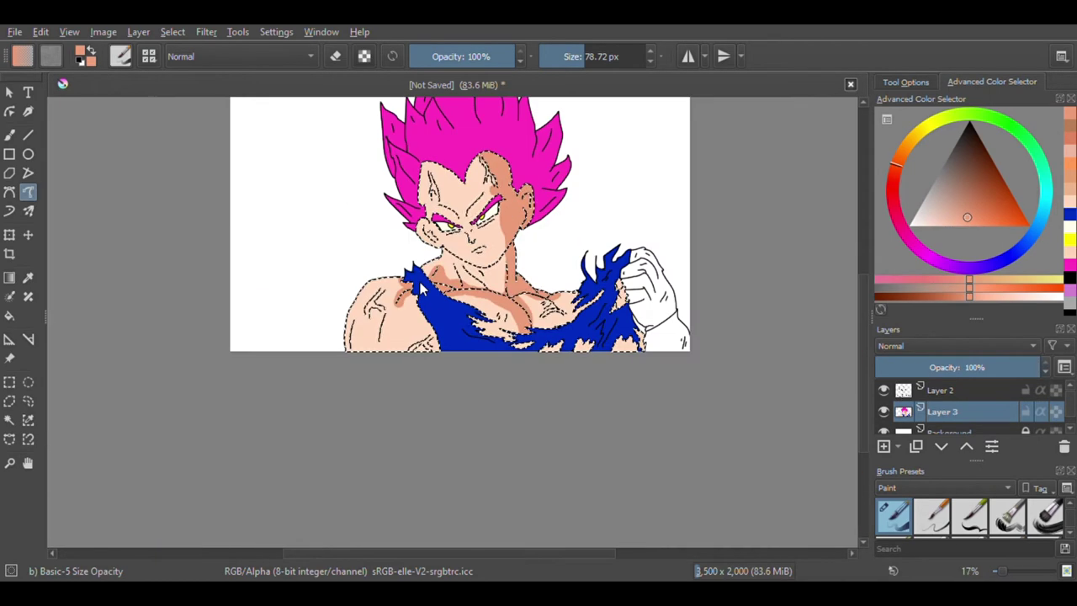
Step: Paint salmon shading along the outer edge of the bare upper arm, curving inward at the canvas's lower edge
scroll(375, 328, "up", 5)
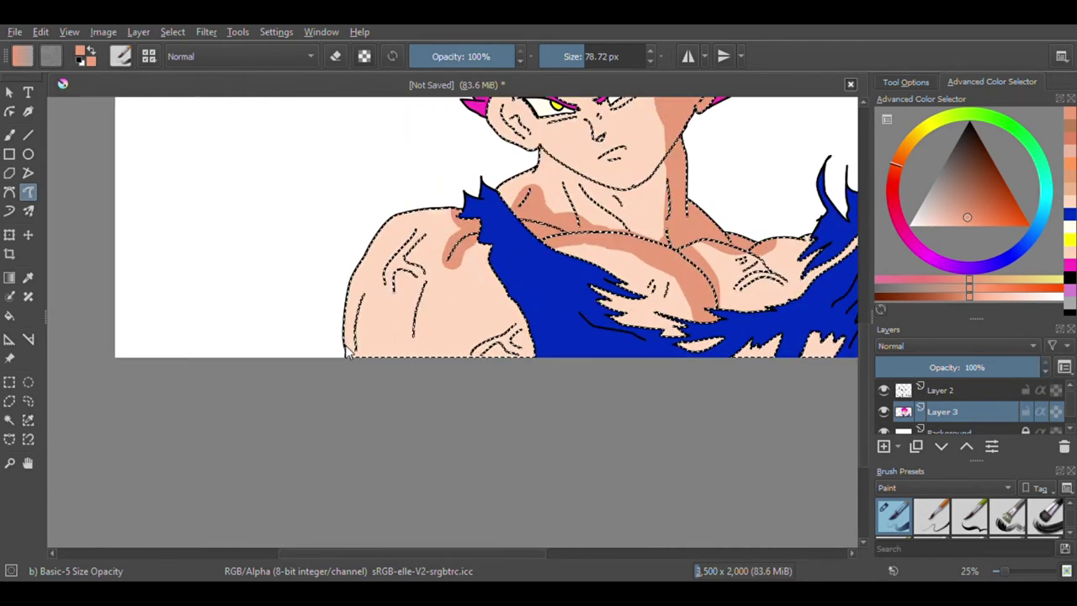
mouse_move(362, 295)
left_mouse_down()
mouse_move(357, 381)
mouse_move(394, 394)
mouse_move(410, 447)
left_mouse_up()
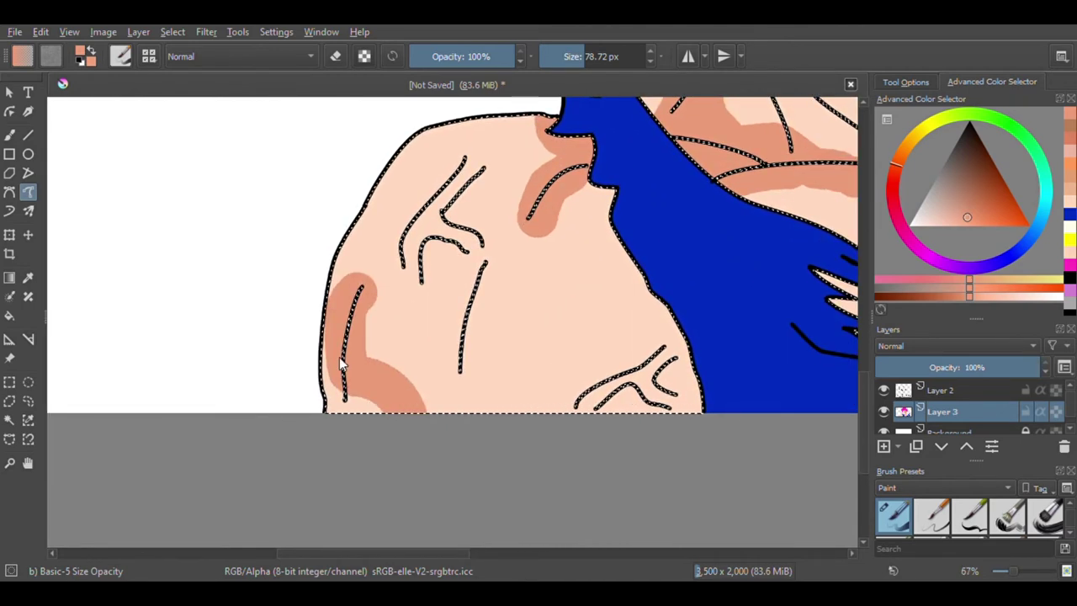
scroll(318, 462, "down", 4)
scroll(353, 353, "up", 3)
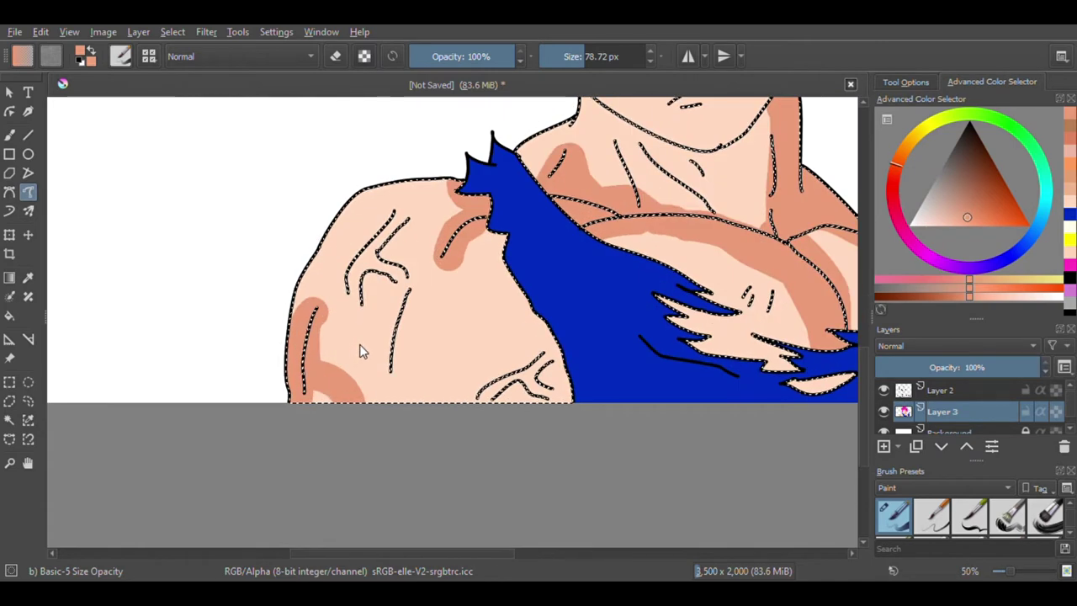
scroll(375, 202, "up", 1)
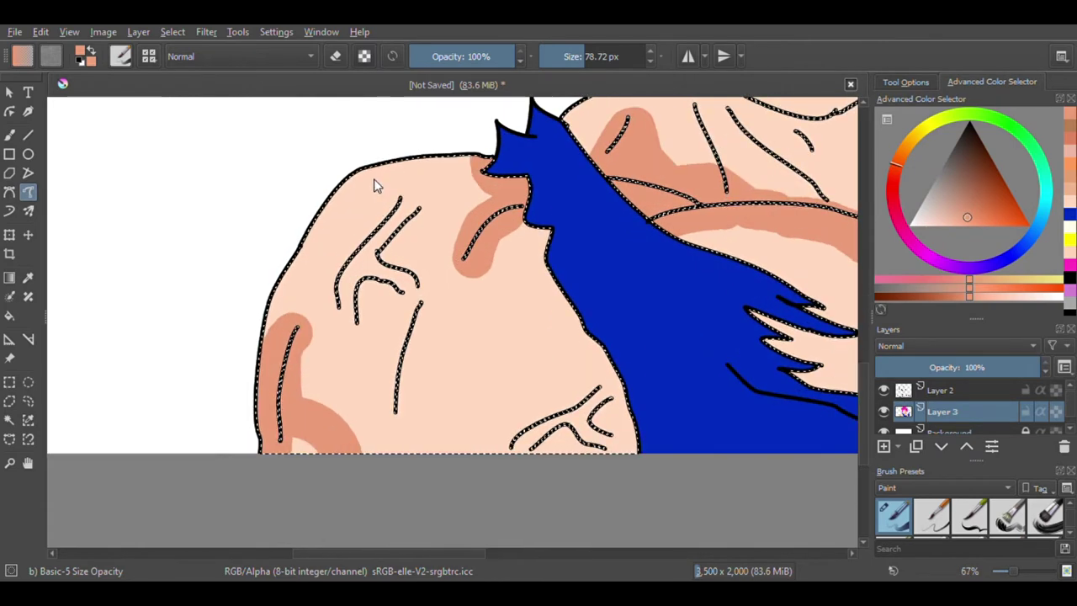
Step: Shade the upper contour of the bare shoulder from the blue strap down its outer side
mouse_move(484, 160)
left_mouse_down()
mouse_move(318, 192)
mouse_move(254, 223)
left_mouse_up()
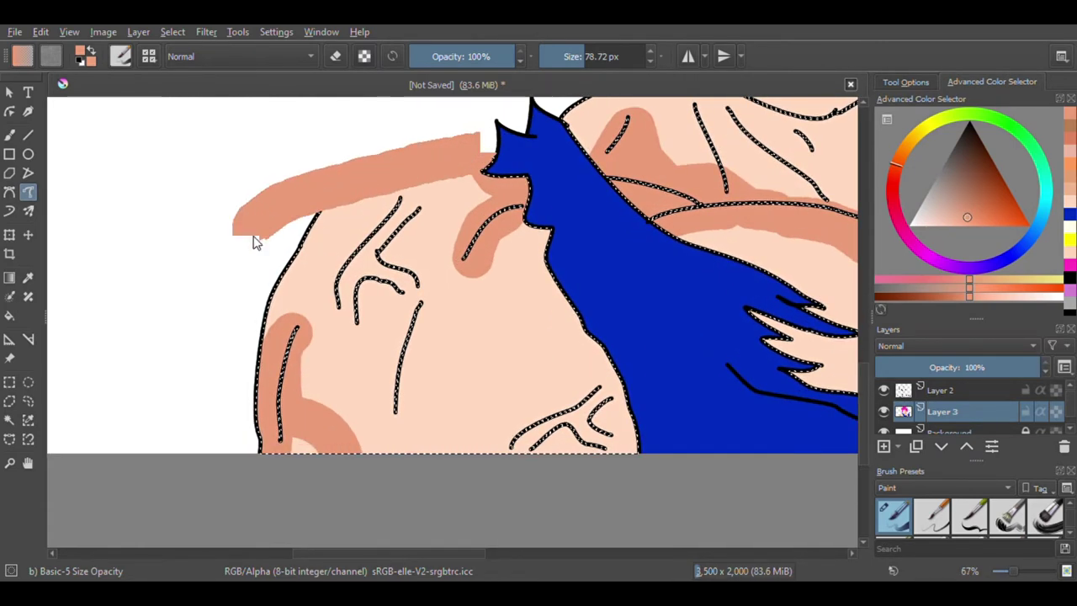
mouse_move(416, 163)
left_mouse_down()
mouse_move(381, 176)
mouse_move(255, 270)
left_mouse_up()
scroll(371, 206, "down", 3)
scroll(384, 212, "up", 3)
scroll(424, 263, "up", 3)
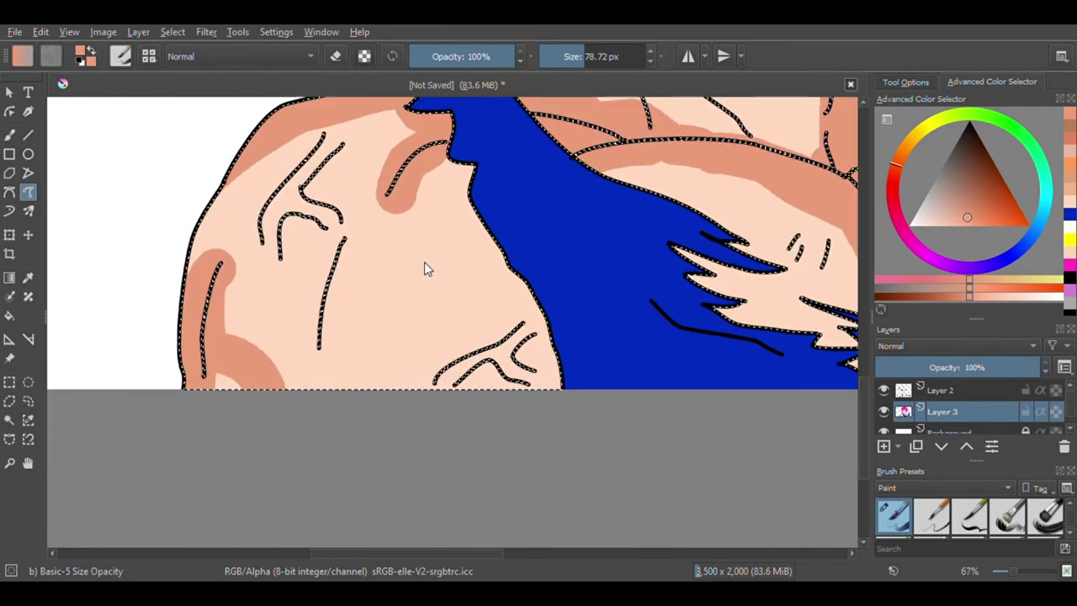
Step: Paint a wavy salmon shadow band across the bare upper arm, following the muscle lines to the outfit
scroll(330, 290, "up", 1)
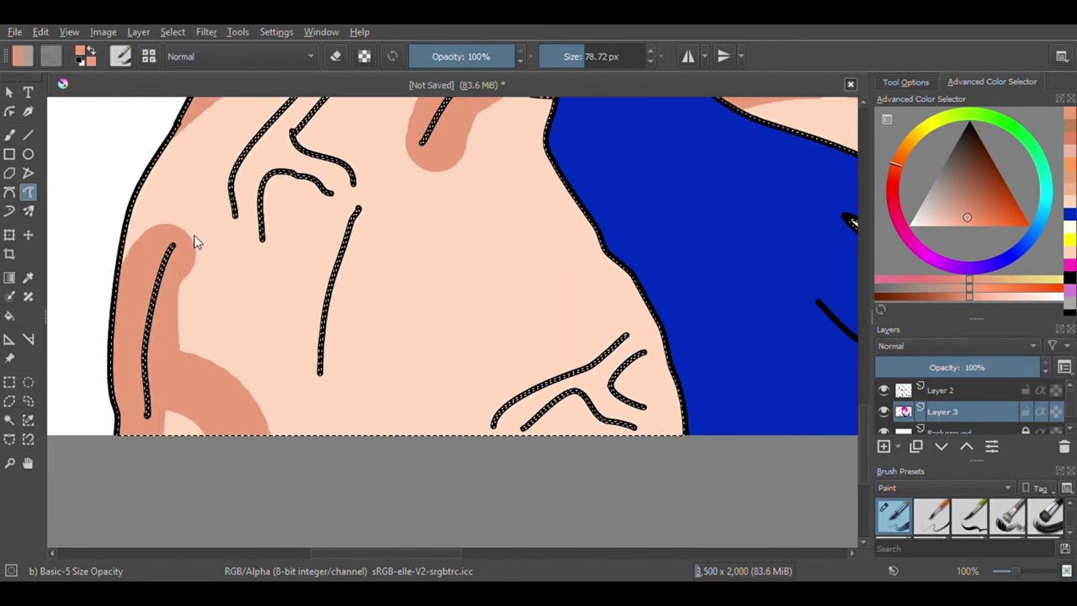
scroll(202, 126, "down", 2)
scroll(200, 192, "up", 2)
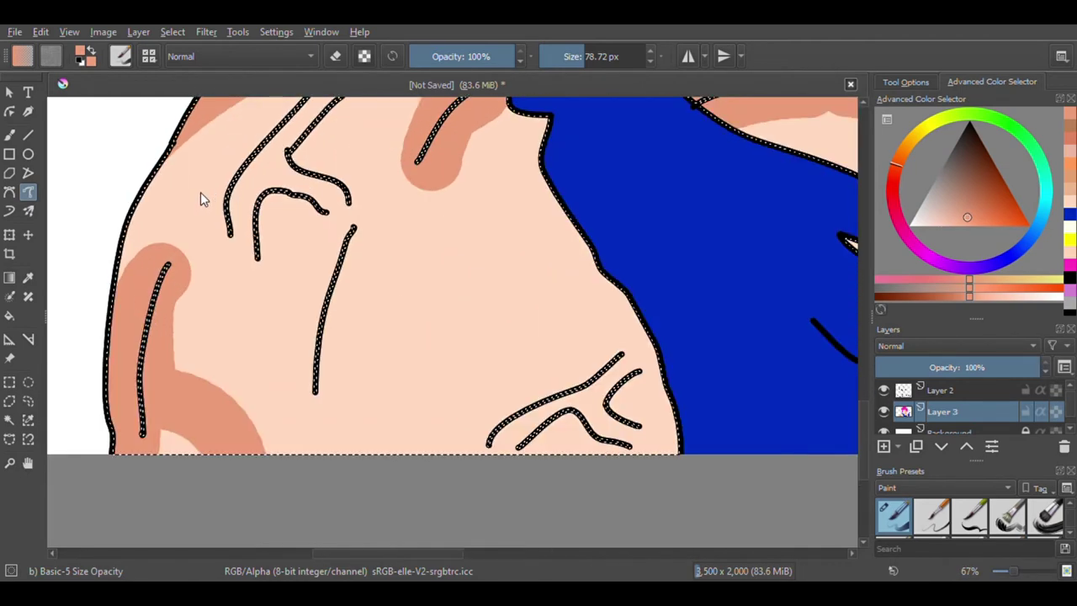
mouse_move(193, 238)
left_mouse_down()
mouse_move(186, 287)
mouse_move(232, 337)
mouse_move(294, 346)
mouse_move(365, 229)
mouse_move(356, 295)
mouse_move(364, 324)
mouse_move(383, 332)
mouse_move(513, 266)
mouse_move(563, 256)
mouse_move(522, 275)
mouse_move(478, 331)
mouse_move(474, 369)
mouse_move(506, 399)
mouse_move(613, 389)
mouse_move(662, 370)
left_mouse_up()
scroll(507, 337, "down", 4)
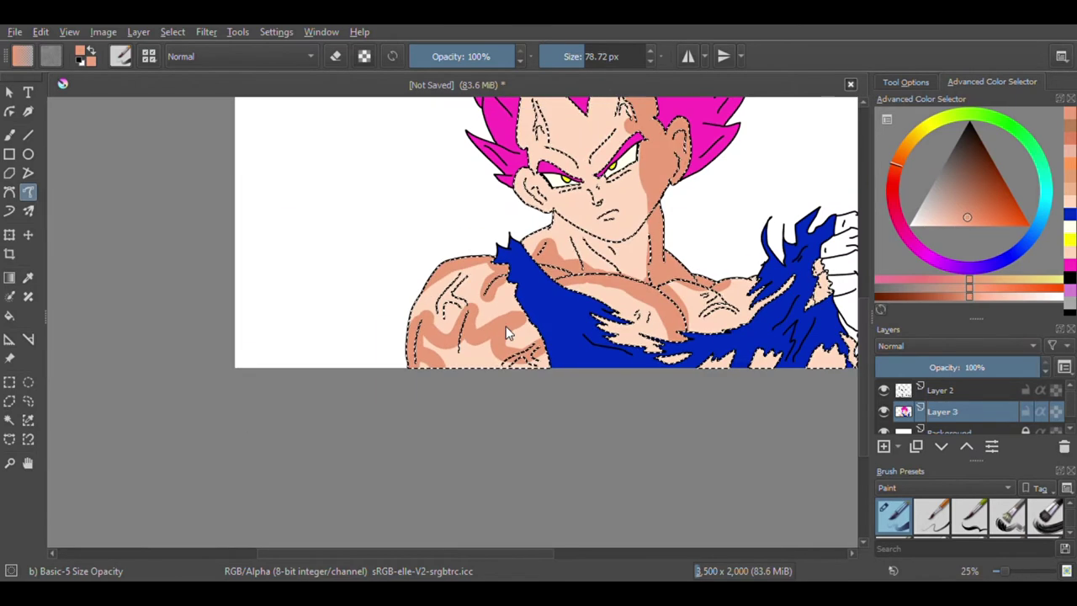
Step: Shade the elbow-crease area of the bare arm beside the outfit at the canvas's lower edge
scroll(514, 341, "up", 4)
mouse_move(492, 400)
left_mouse_down()
mouse_move(492, 456)
mouse_move(515, 428)
mouse_move(569, 400)
mouse_move(607, 455)
mouse_move(640, 416)
mouse_move(641, 361)
mouse_move(637, 446)
left_mouse_up()
scroll(637, 446, "down", 10)
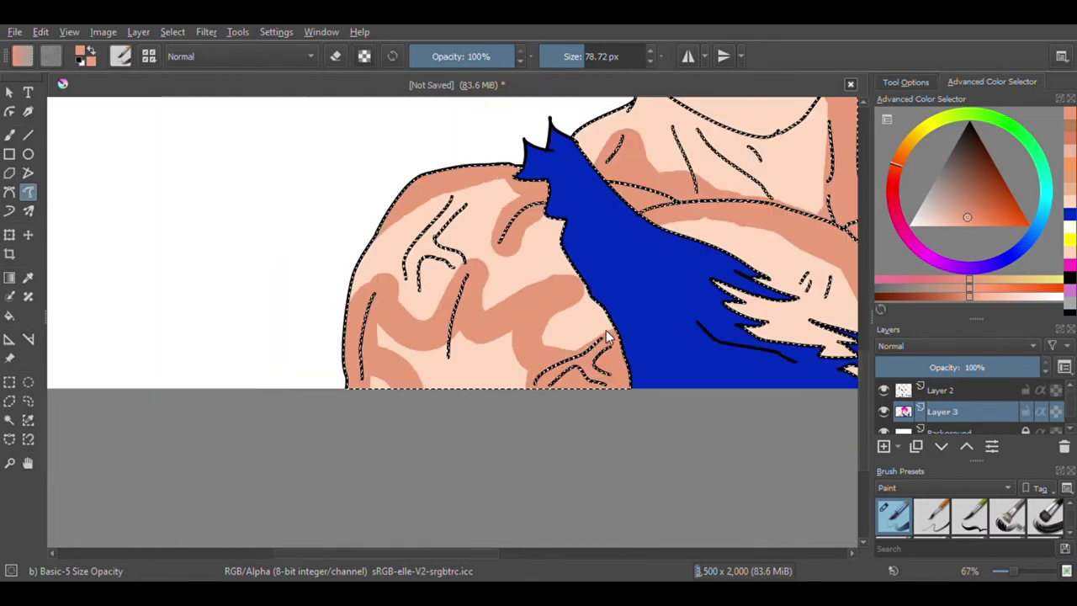
scroll(484, 323, "up", 5)
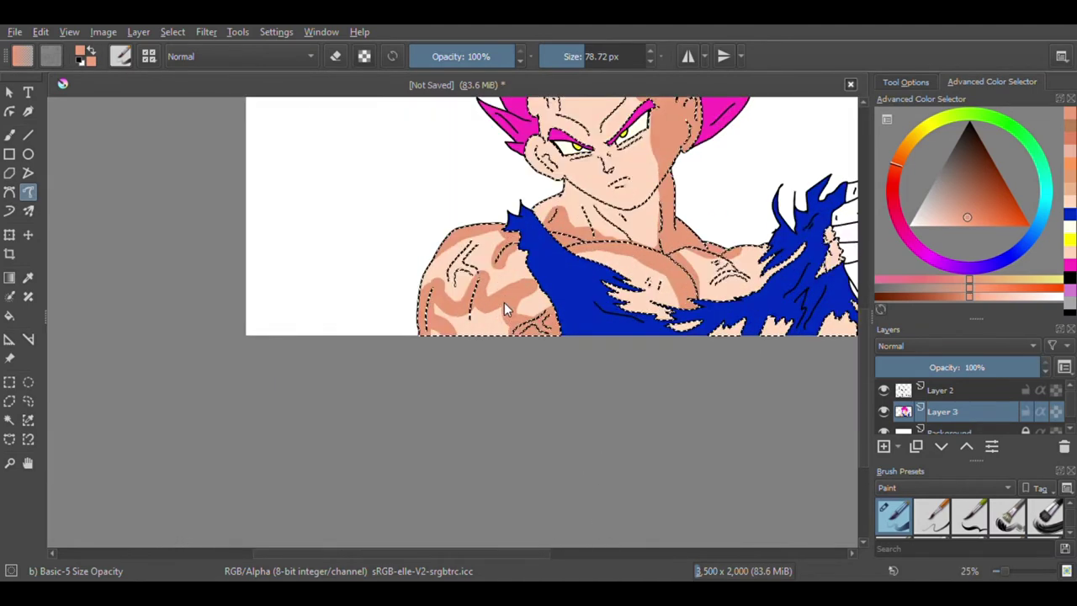
Step: Add salmon strokes to the lower part of the bare upper arm at the canvas's lower edge
left_click_drag(420, 313, 426, 355)
scroll(558, 301, "down", 10)
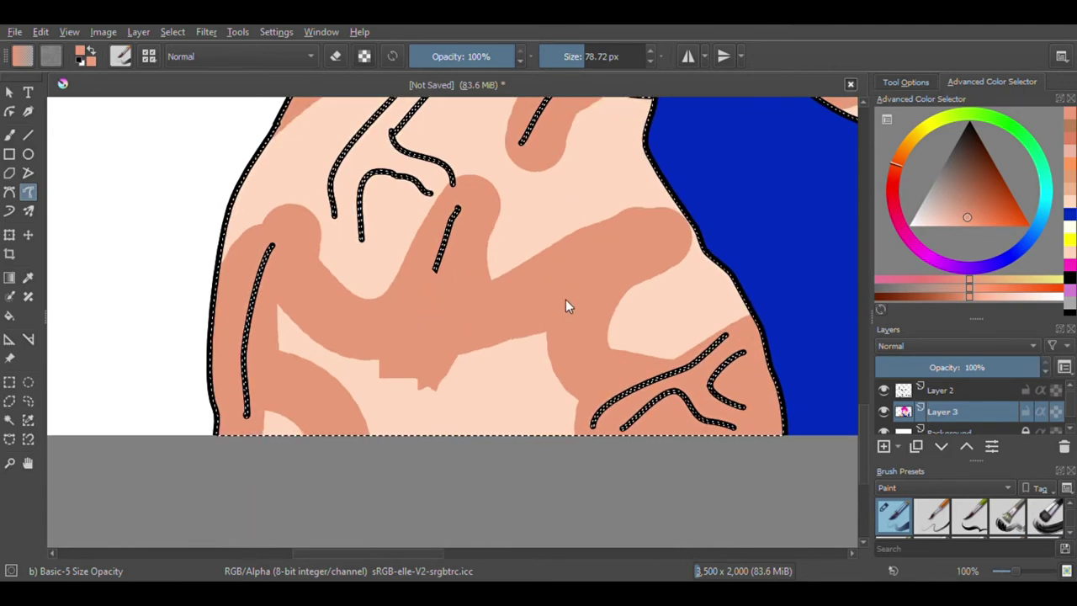
Step: Shade around the arched vein on the lit side of the forehead with a 41.38 px brush
scroll(517, 231, "up", 12)
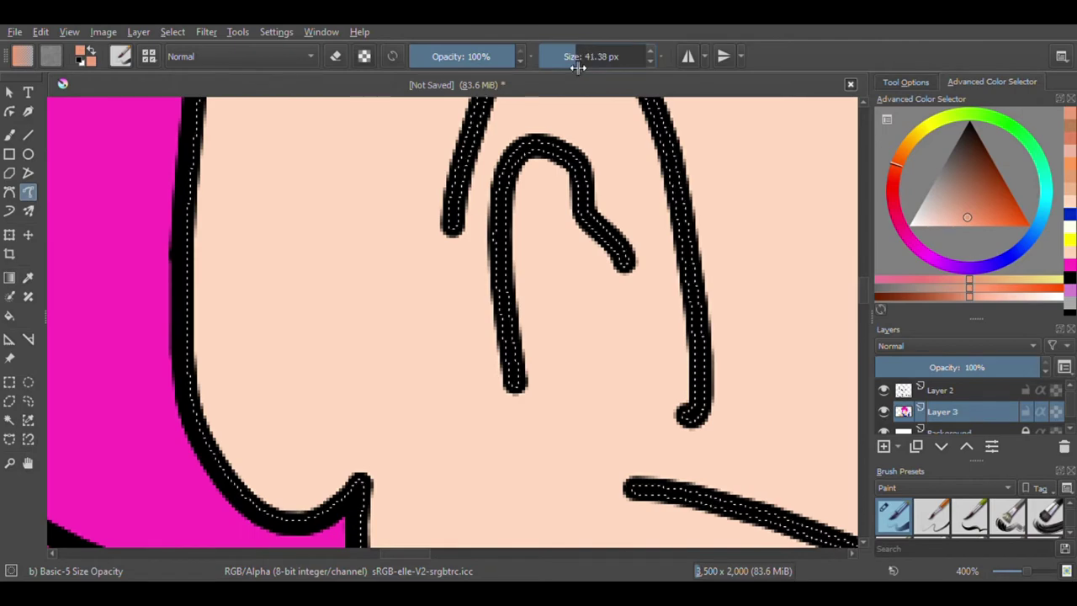
mouse_move(521, 341)
left_mouse_down()
mouse_move(544, 216)
mouse_move(623, 263)
left_mouse_up()
scroll(447, 332, "down", 8)
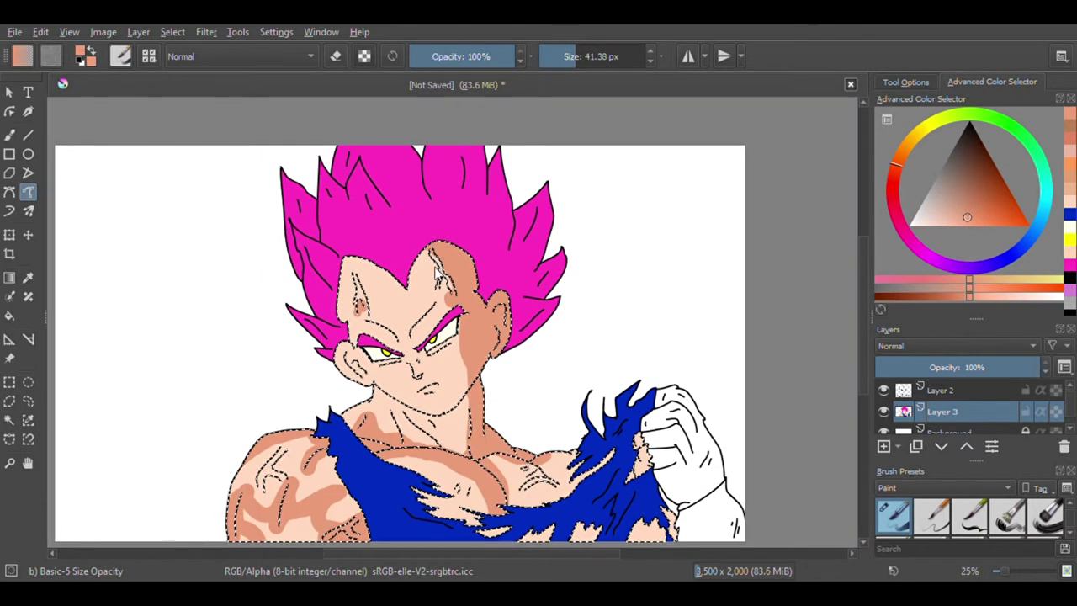
Step: Shade along the arched vein beside the forehead's shaded side with a 21.54 px brush
scroll(412, 287, "up", 8)
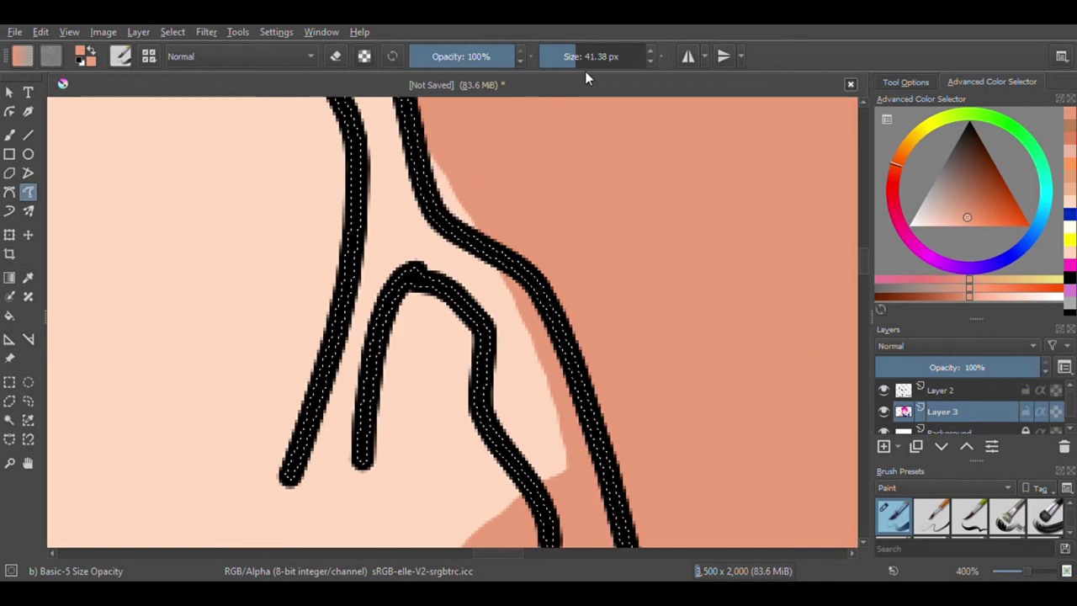
left_click(567, 55)
mouse_move(367, 455)
left_mouse_down()
mouse_move(393, 328)
mouse_move(423, 286)
mouse_move(455, 305)
mouse_move(505, 512)
mouse_move(538, 548)
left_mouse_up()
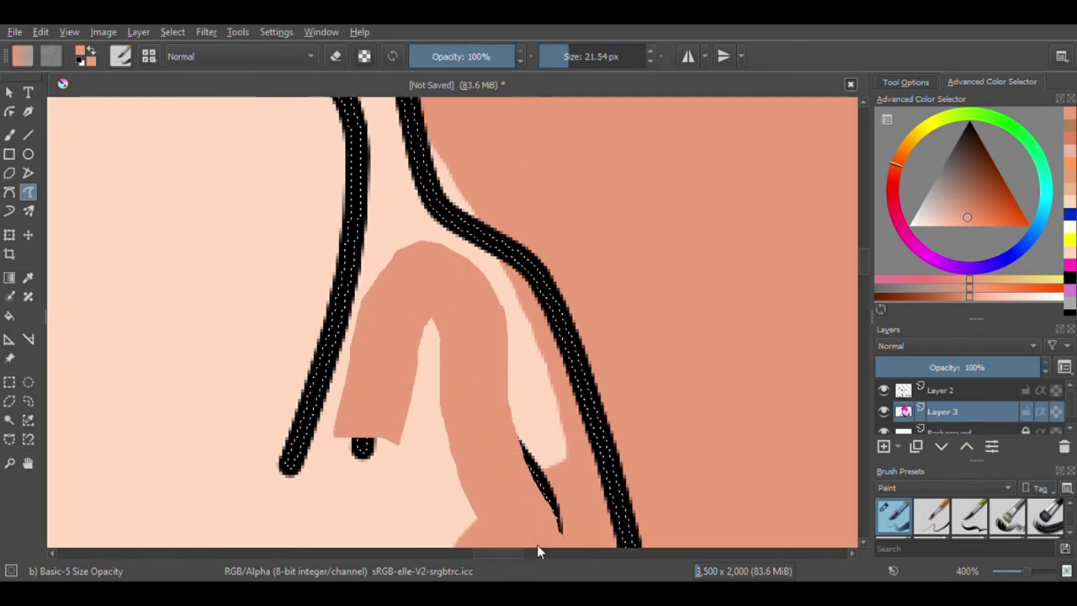
scroll(471, 282, "down", 8)
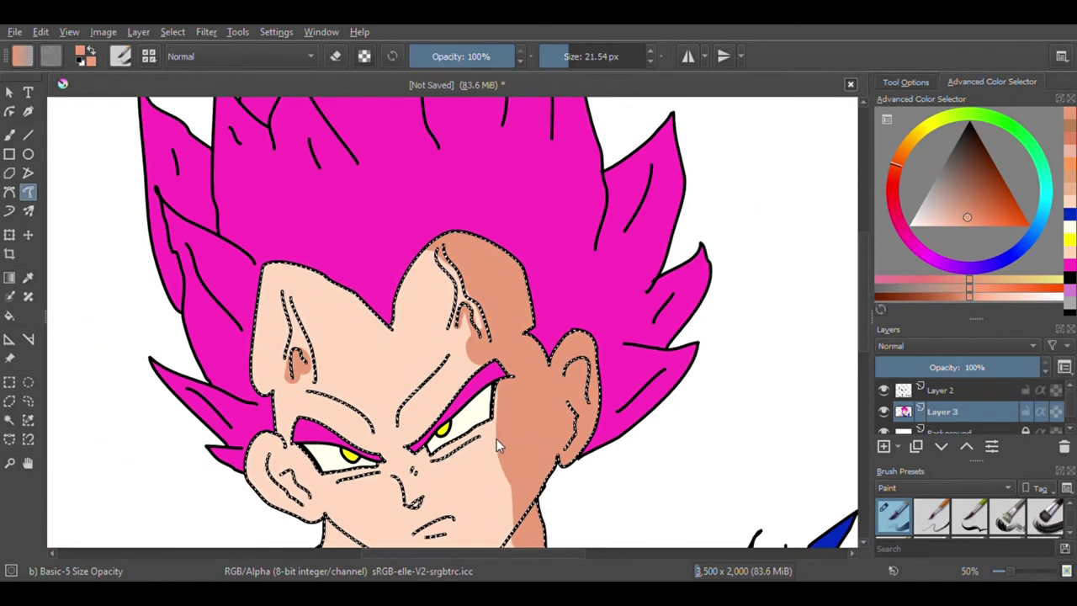
Step: Paint a salmon band along the slanted crease above the shaded-side eyebrow with a 47.01 px brush
scroll(496, 438, "up", 3)
left_click(583, 74)
mouse_move(446, 281)
left_mouse_down()
mouse_move(344, 356)
mouse_move(286, 459)
left_mouse_up()
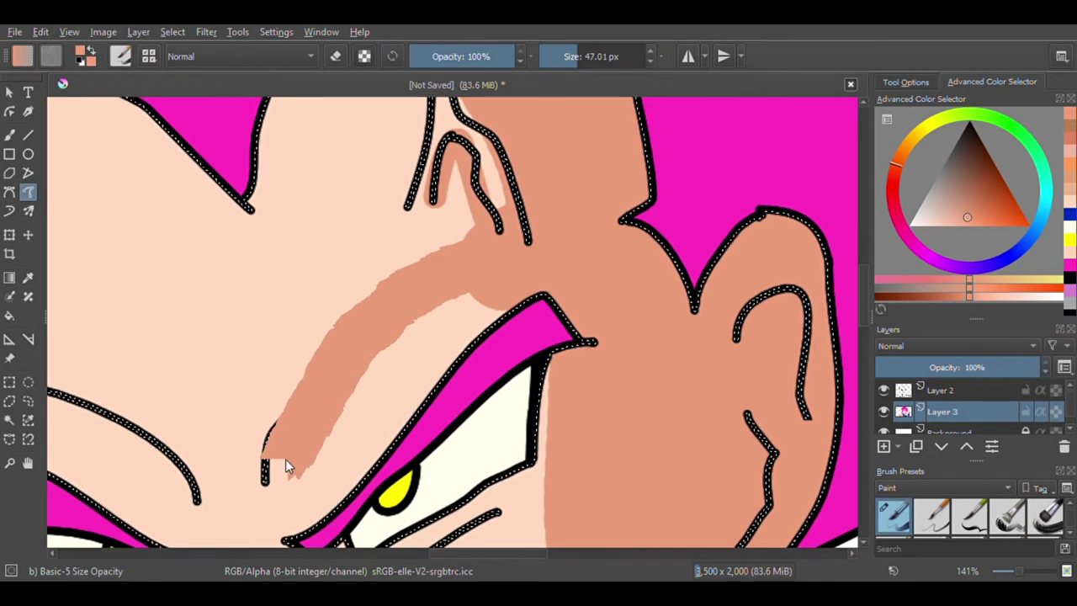
scroll(467, 265, "down", 5)
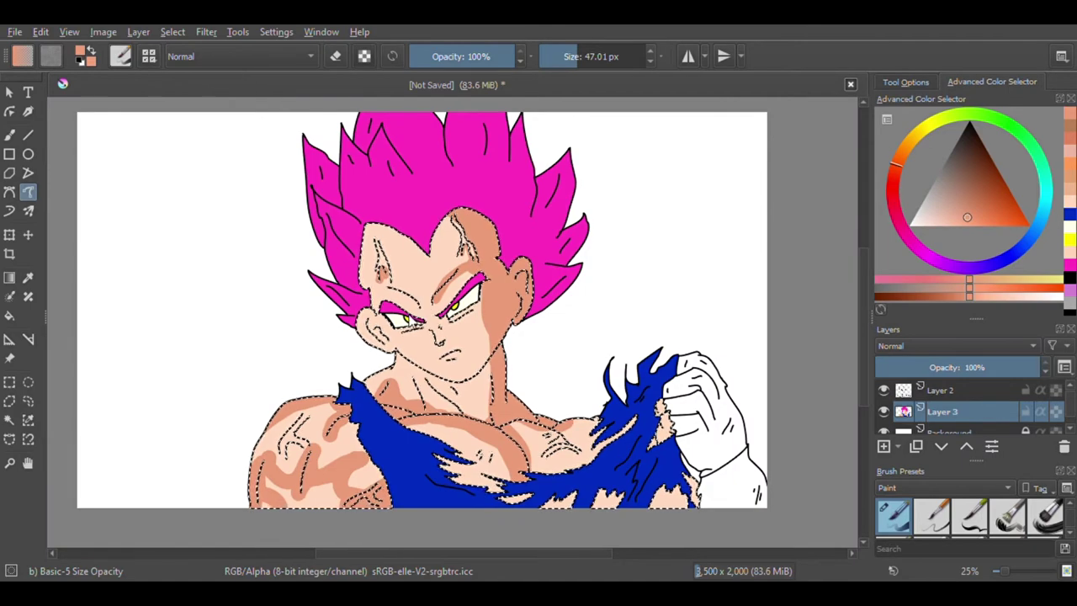
Step: Shade around the inner end of the lit-side brow crease, down to the eyebrow's inner corner
scroll(503, 329, "up", 5)
scroll(502, 329, "down", 4)
scroll(442, 248, "up", 4)
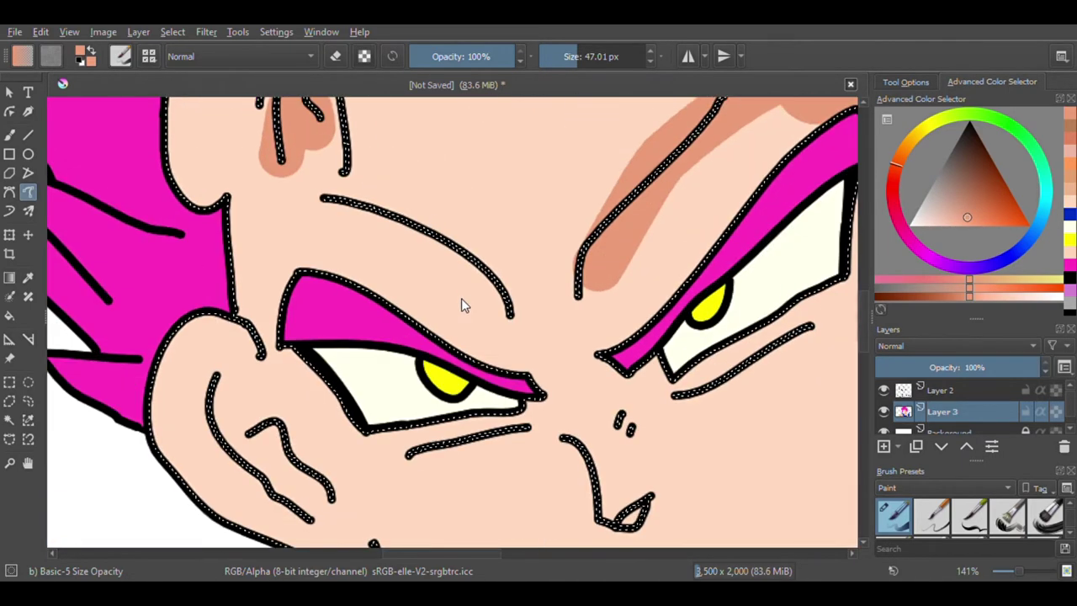
scroll(461, 305, "up", 4)
mouse_move(563, 448)
left_mouse_down()
mouse_move(566, 356)
mouse_move(572, 298)
mouse_move(526, 216)
mouse_move(471, 180)
left_mouse_up()
scroll(440, 193, "down", 5)
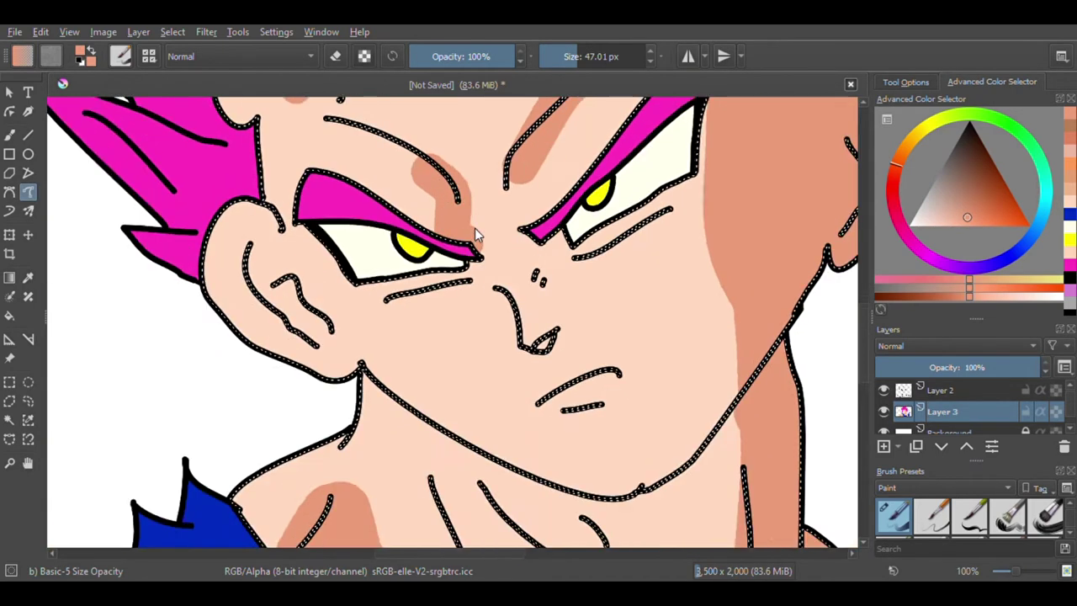
Step: Shade across the nose bridge between the eyes and along the crease beneath the shaded-side eye
scroll(474, 232, "up", 1)
scroll(474, 240, "up", 2)
mouse_move(486, 276)
left_mouse_down()
mouse_move(457, 317)
mouse_move(464, 296)
mouse_move(536, 277)
mouse_move(588, 253)
left_mouse_up()
scroll(438, 290, "down", 2)
scroll(452, 284, "up", 1)
scroll(466, 265, "down", 4)
scroll(464, 266, "up", 3)
mouse_move(536, 252)
left_mouse_down()
mouse_move(642, 188)
mouse_move(656, 195)
left_mouse_up()
scroll(611, 220, "down", 5)
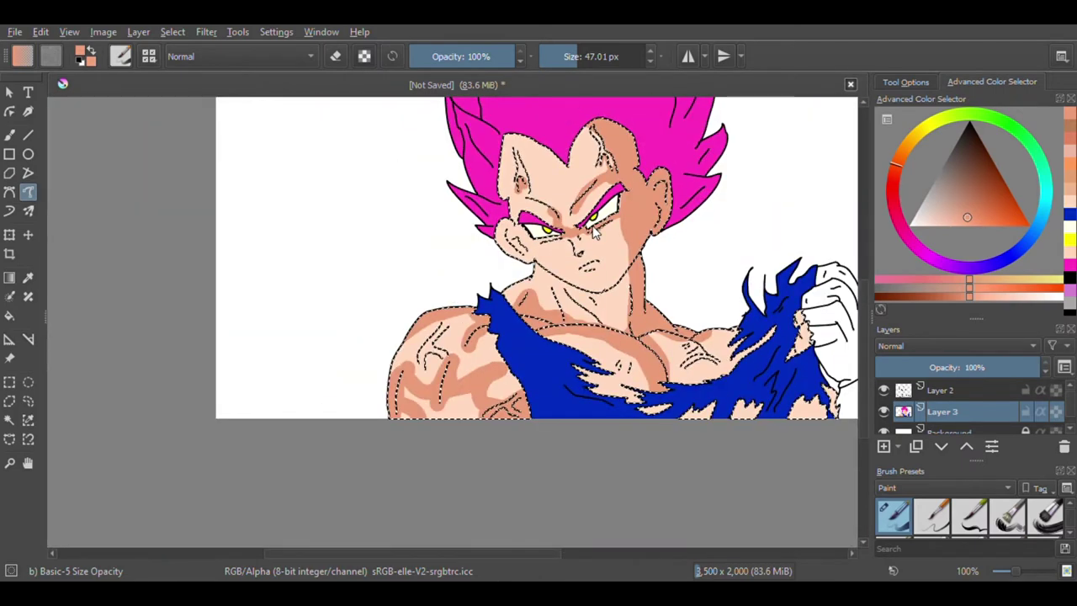
Step: Shade beneath the inner corner of the lit-side eye, joining the nose-bridge shadow
scroll(595, 235, "up", 4)
scroll(537, 254, "down", 1)
scroll(547, 246, "up", 3)
mouse_move(547, 245)
left_mouse_down()
mouse_move(536, 274)
mouse_move(519, 279)
mouse_move(468, 252)
left_mouse_up()
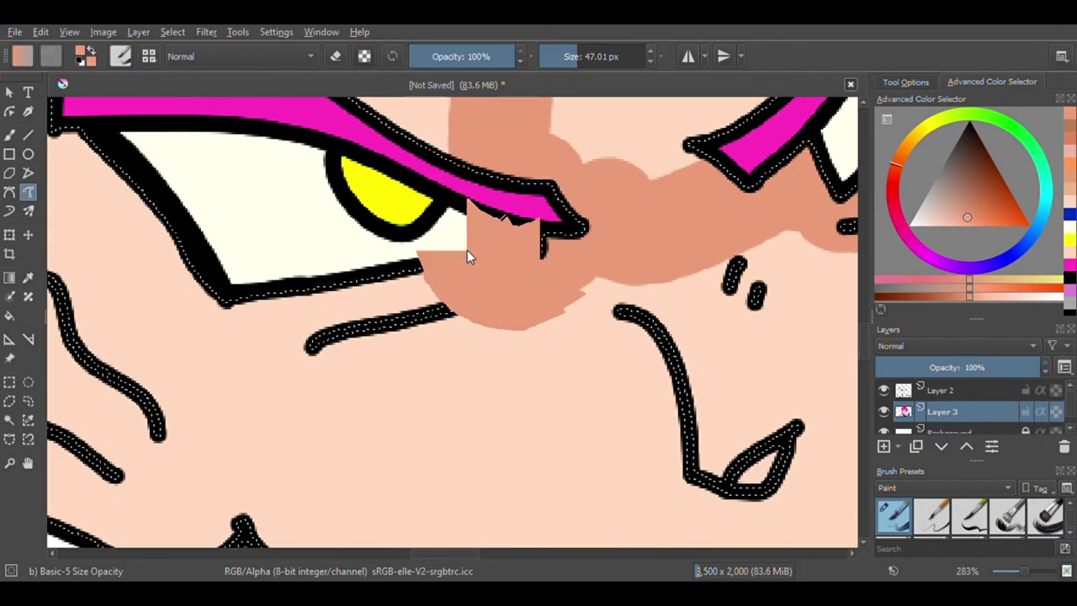
scroll(468, 252, "down", 3)
scroll(451, 309, "up", 1)
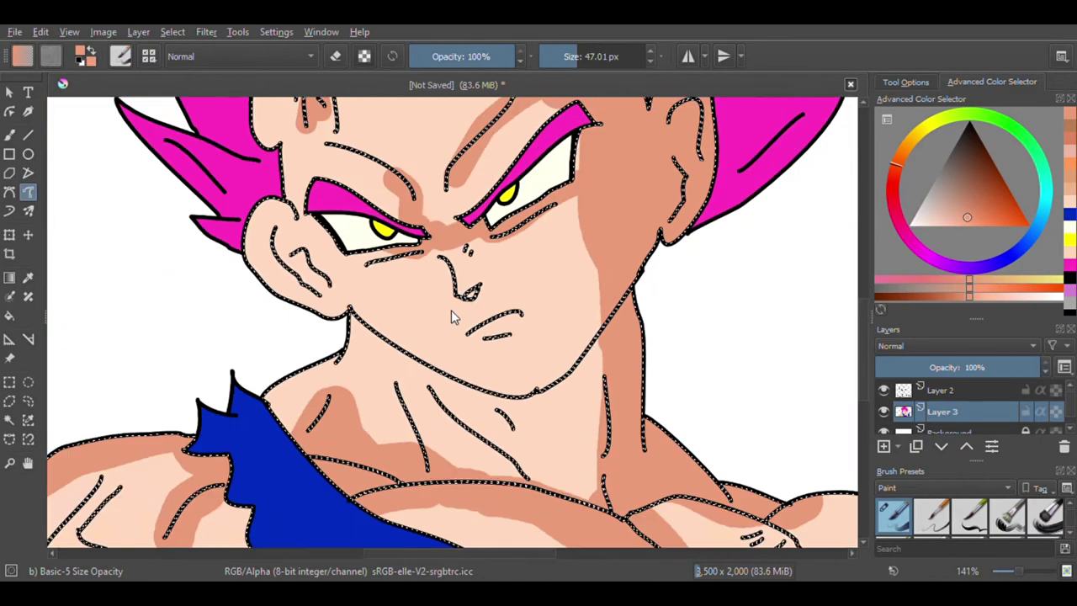
Step: Set the brush size to 41.38 px for the area between the eyebrows
scroll(451, 310, "down", 1)
scroll(444, 268, "up", 3)
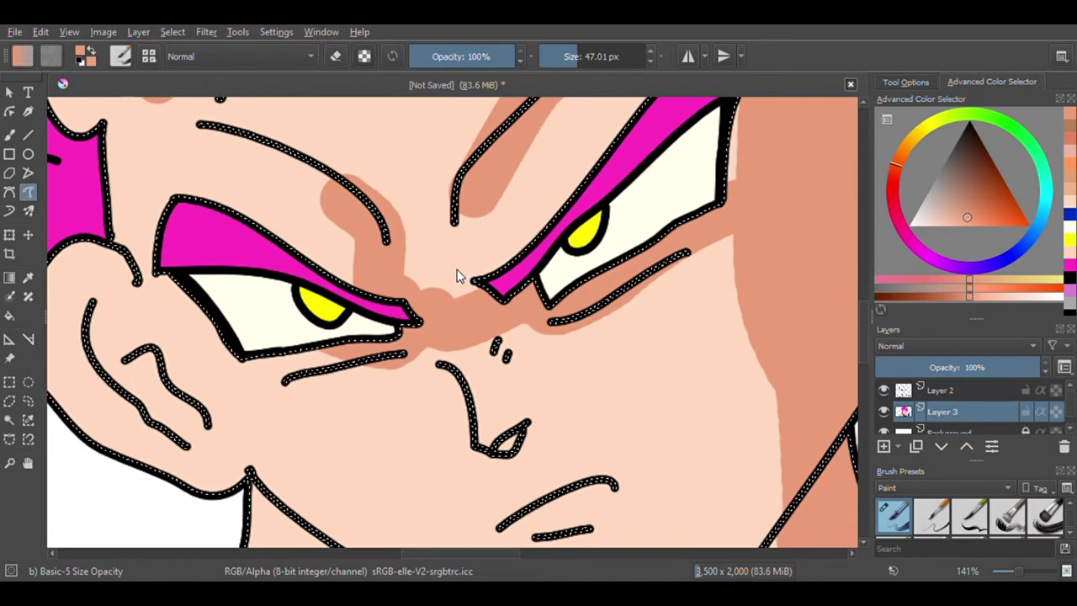
scroll(459, 276, "up", 2)
left_click_drag(601, 57, 584, 59)
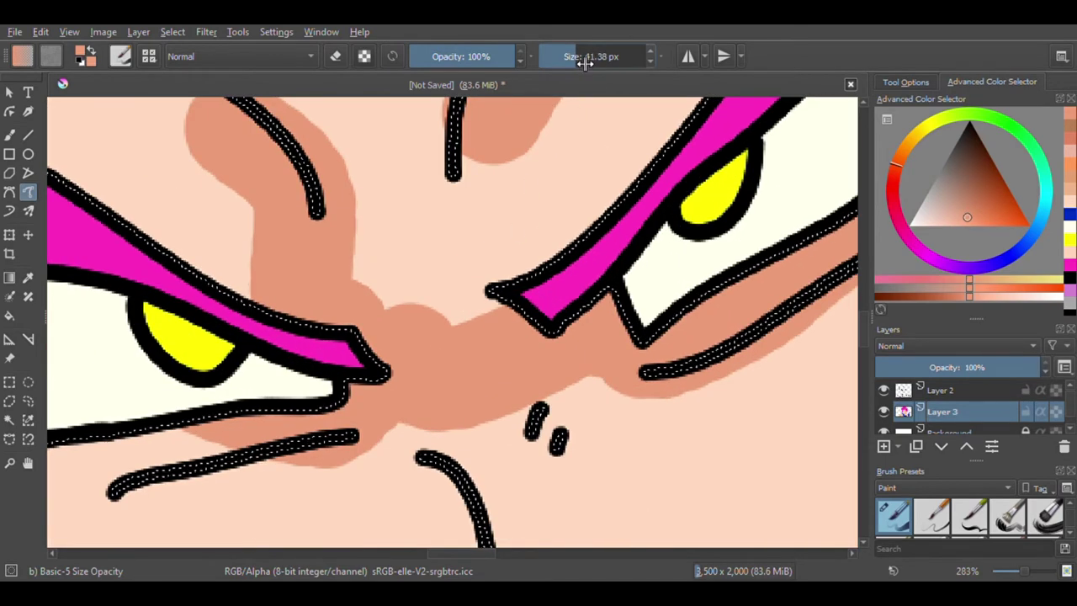
Step: Try to shade the skin between the slanted brow crease and the shaded-side eyebrow
mouse_move(527, 291)
left_mouse_down()
mouse_move(493, 282)
mouse_move(493, 545)
left_mouse_up()
left_click_drag(818, 118, 791, 387)
scroll(574, 155, "down", 1)
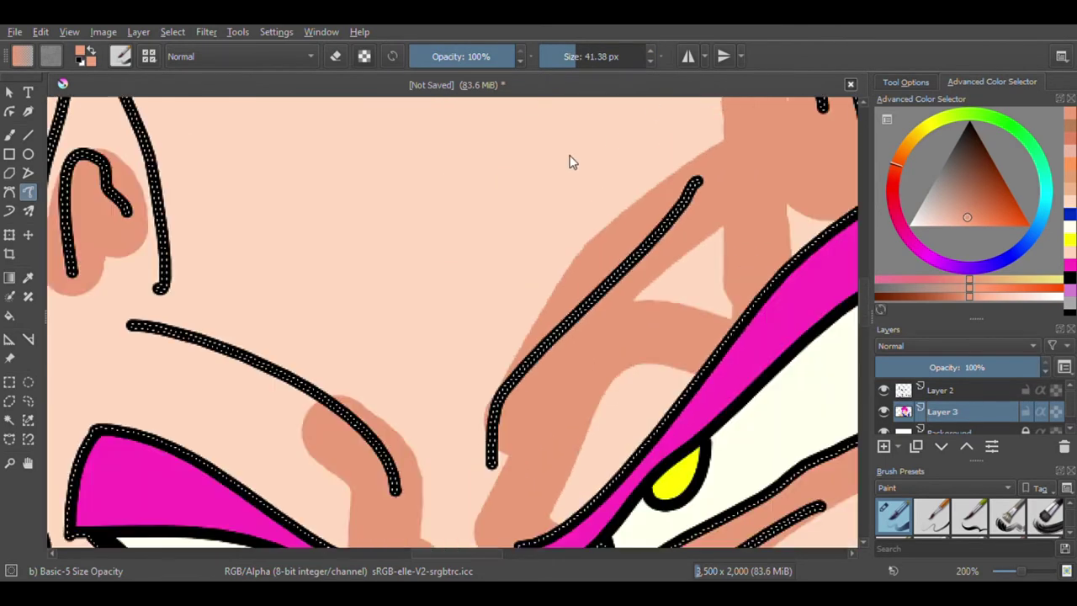
scroll(547, 202, "down", 2)
Step: Extend the nose-bridge shadow upward above the inner tip of the shaded-side eyebrow
scroll(491, 308, "up", 4)
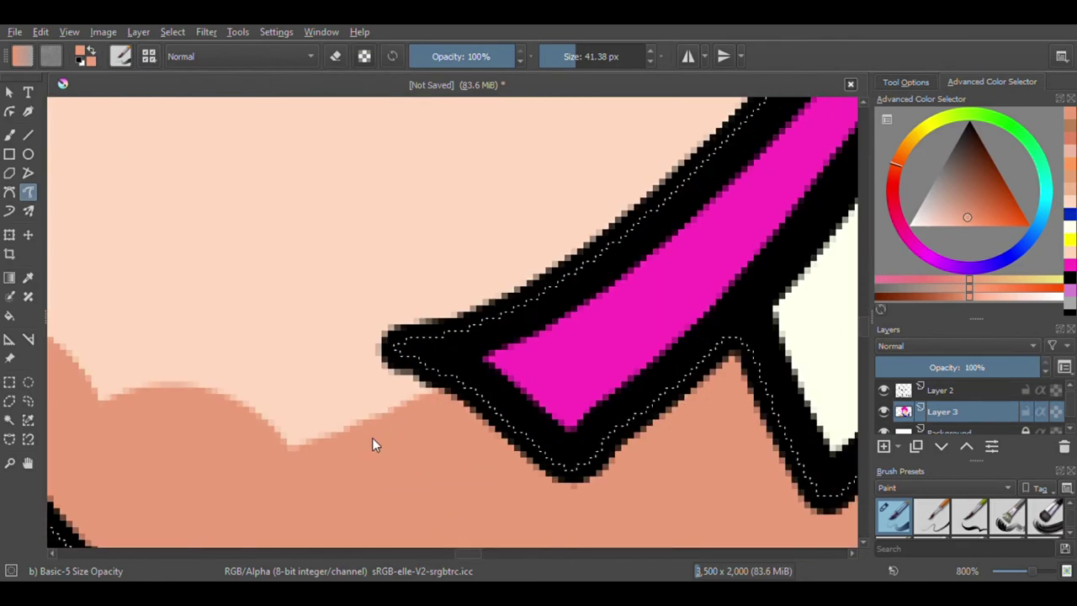
scroll(372, 438, "down", 2)
mouse_move(361, 433)
left_mouse_down()
mouse_move(359, 343)
mouse_move(447, 392)
left_mouse_up()
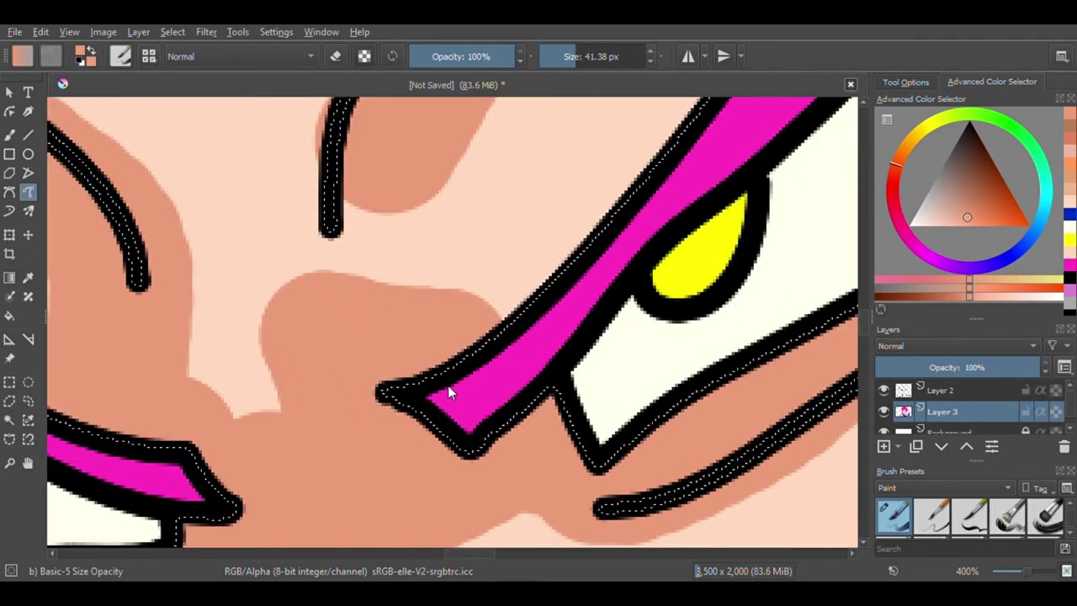
scroll(420, 378, "down", 10)
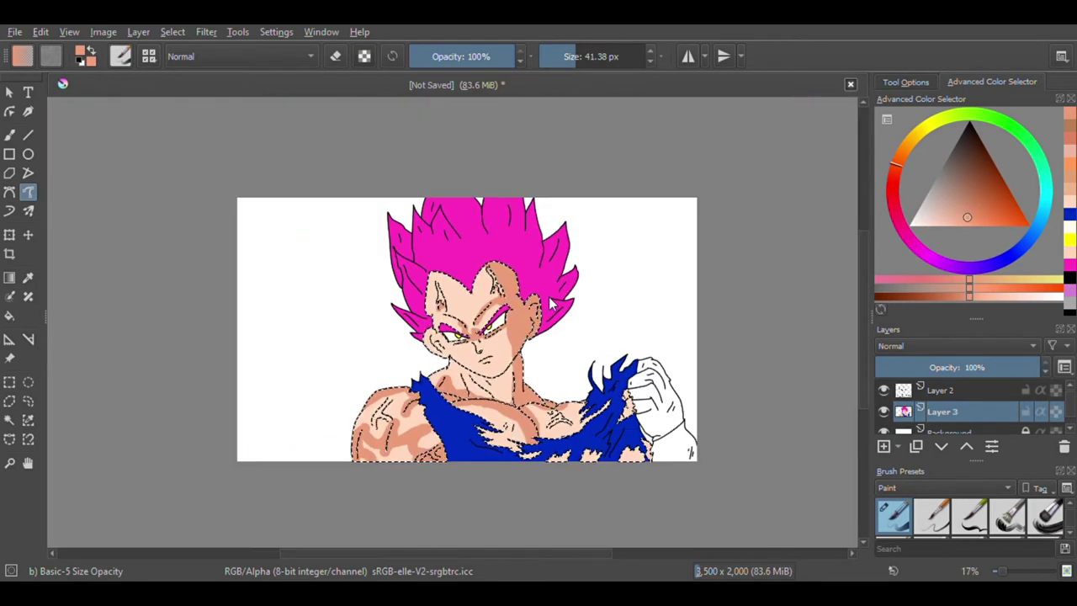
Step: Select the neck's light skin below the jaw with the Contiguous Selection tool and switch to the Dynamic Brush
scroll(458, 370, "up", 4)
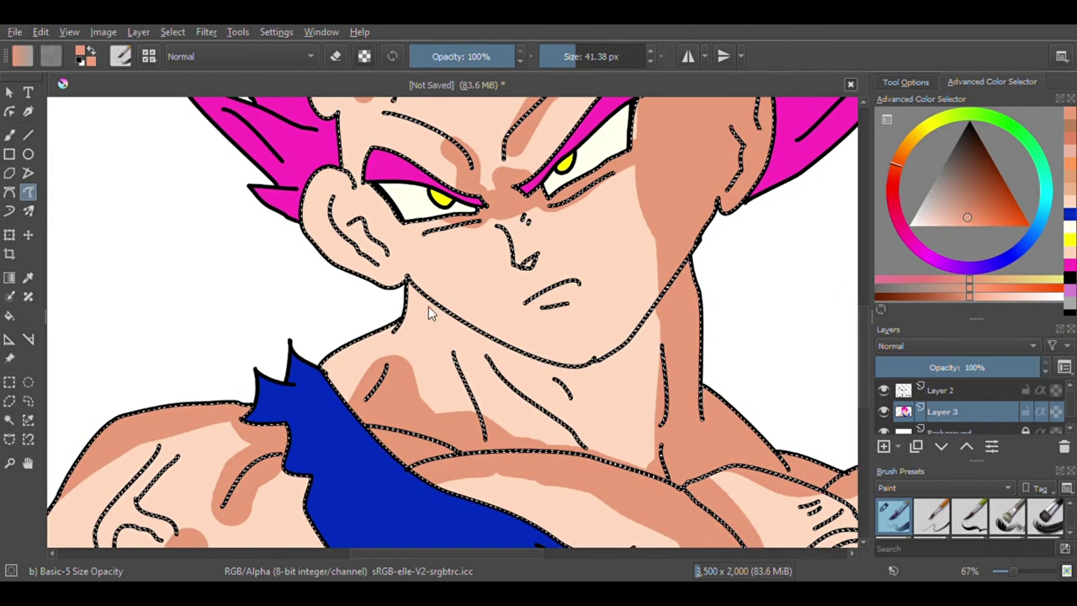
left_click(10, 420)
left_click(434, 329)
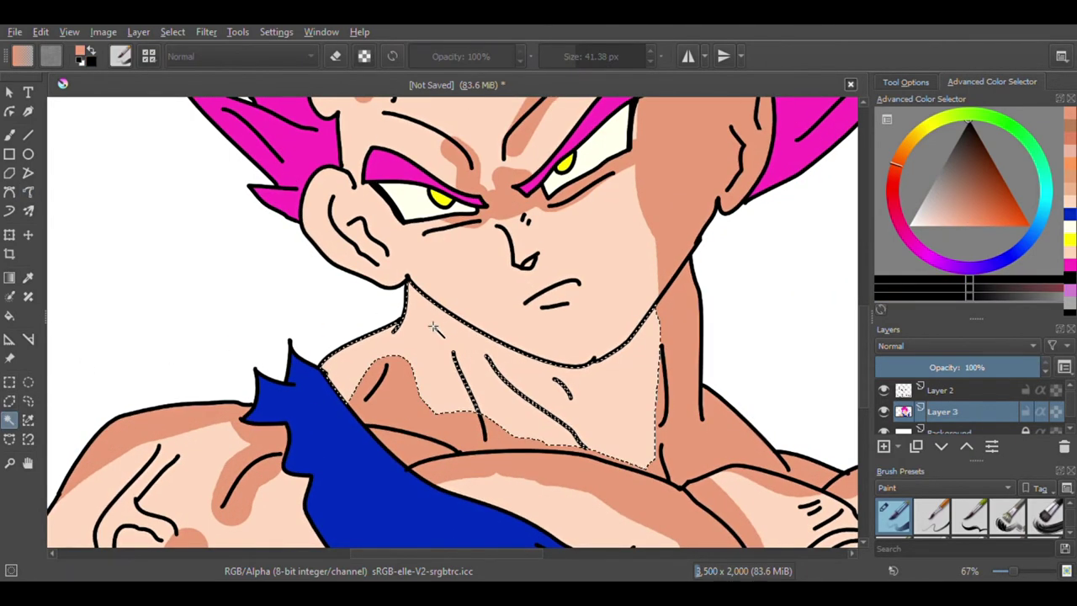
left_click(30, 195)
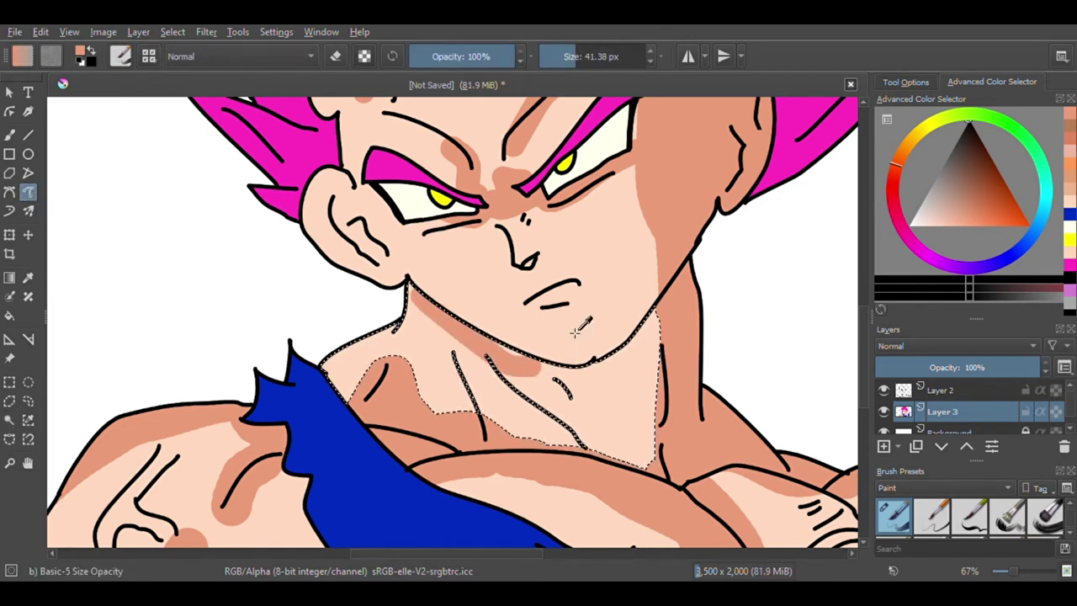
Step: Try to shade the selected neck beneath the jawline and undo the stroke
mouse_move(452, 312)
left_mouse_down()
mouse_move(516, 361)
mouse_move(623, 362)
mouse_move(644, 291)
left_mouse_up()
scroll(513, 278, "down", 4)
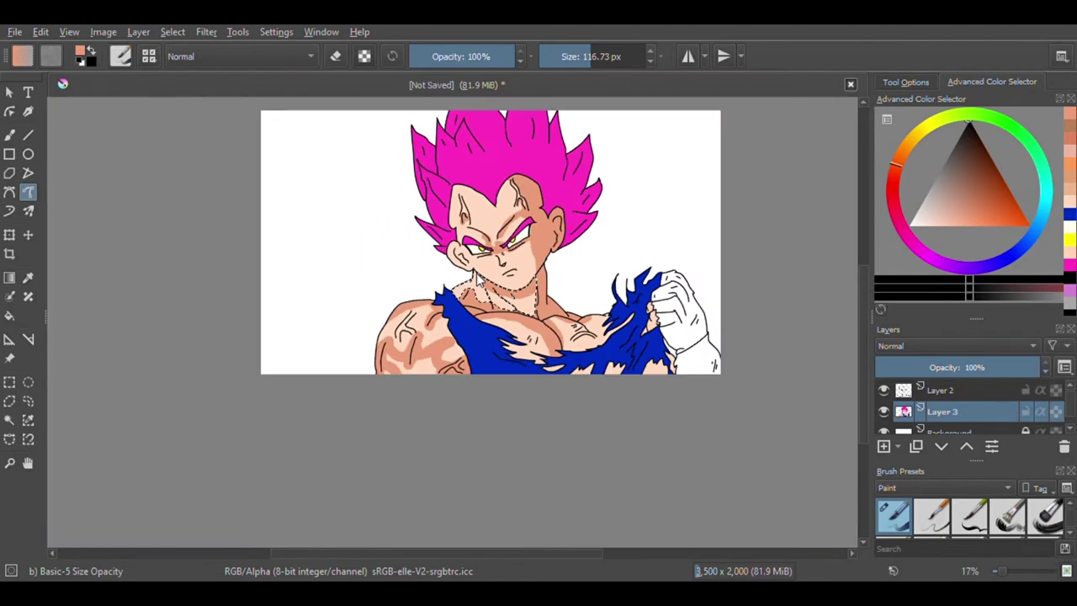
scroll(504, 286, "up", 4)
key("ctrl+z")
Step: Paint a salmon shadow along the jawline on the selected neck with a 116.73 px brush
mouse_move(508, 280)
left_mouse_down()
mouse_move(602, 344)
mouse_move(643, 339)
mouse_move(676, 314)
mouse_move(739, 209)
left_mouse_up()
scroll(328, 279, "down", 4)
scroll(323, 285, "up", 5)
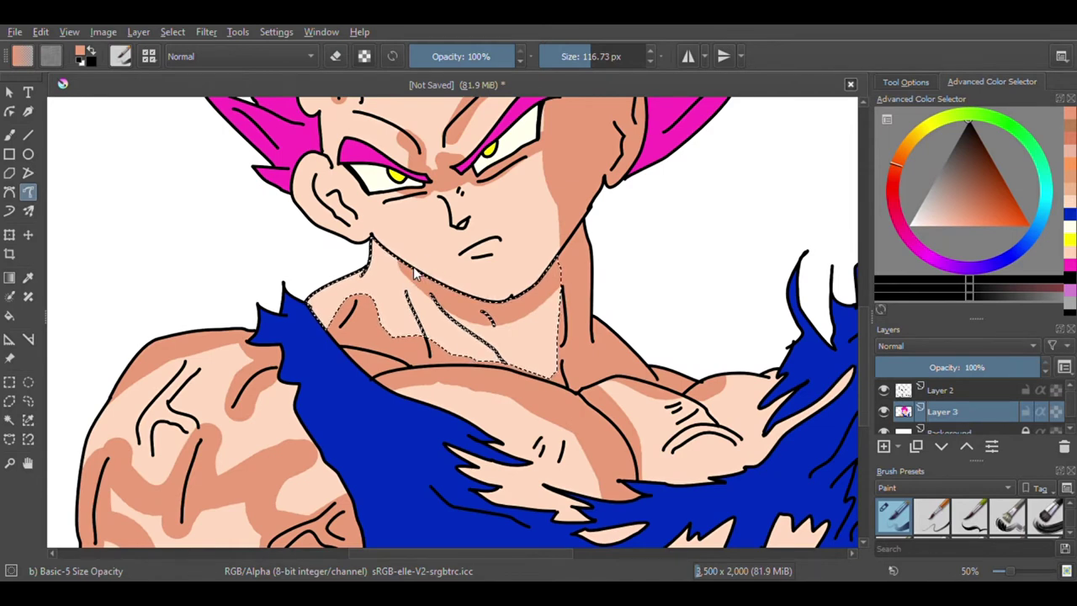
scroll(401, 268, "down", 1)
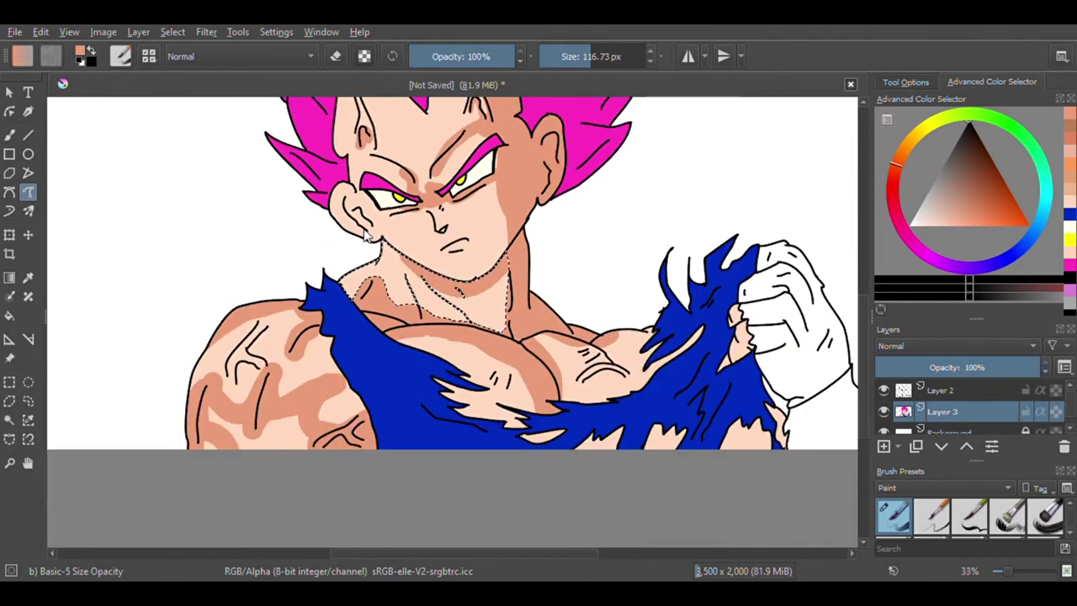
scroll(433, 362, "down", 1)
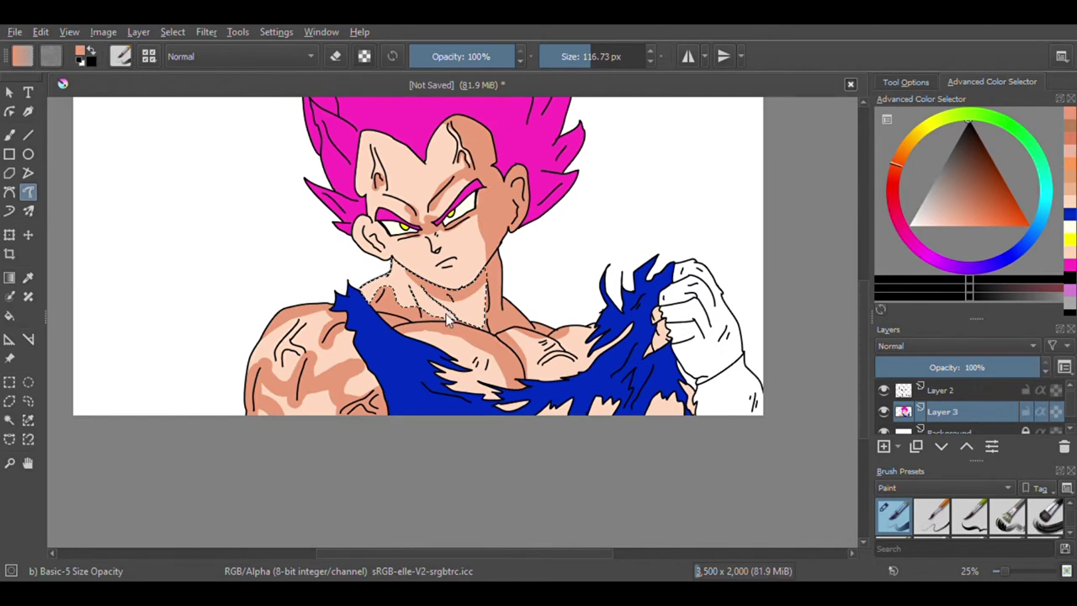
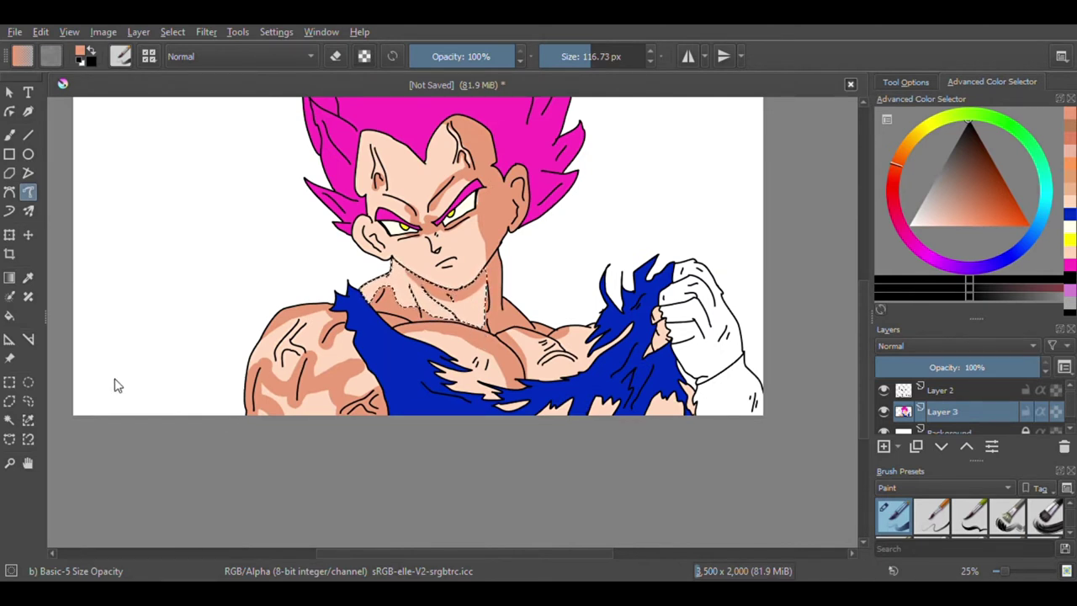
Step: Select the skin patches showing through the outfit's lower tears and paint them solid salmon with the Freehand Brush
left_click(8, 419)
scroll(612, 410, "up", 2)
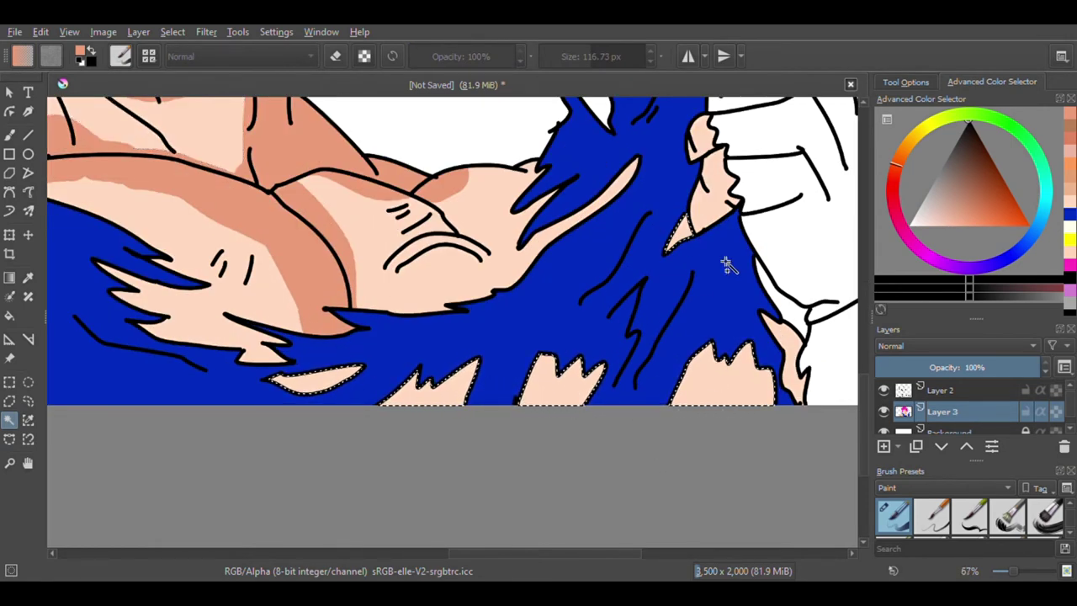
left_click(9, 135)
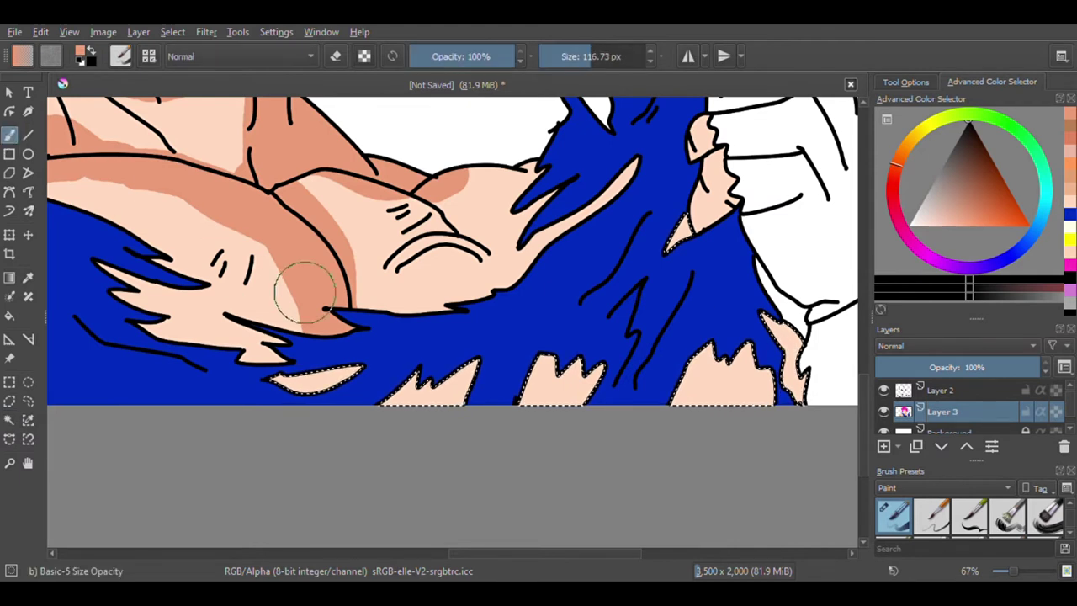
mouse_move(400, 351)
left_mouse_down()
mouse_move(378, 356)
mouse_move(581, 370)
mouse_move(819, 320)
mouse_move(812, 382)
mouse_move(452, 356)
mouse_move(432, 373)
mouse_move(503, 425)
left_mouse_up()
scroll(397, 360, "down", 2)
scroll(450, 322, "up", 1)
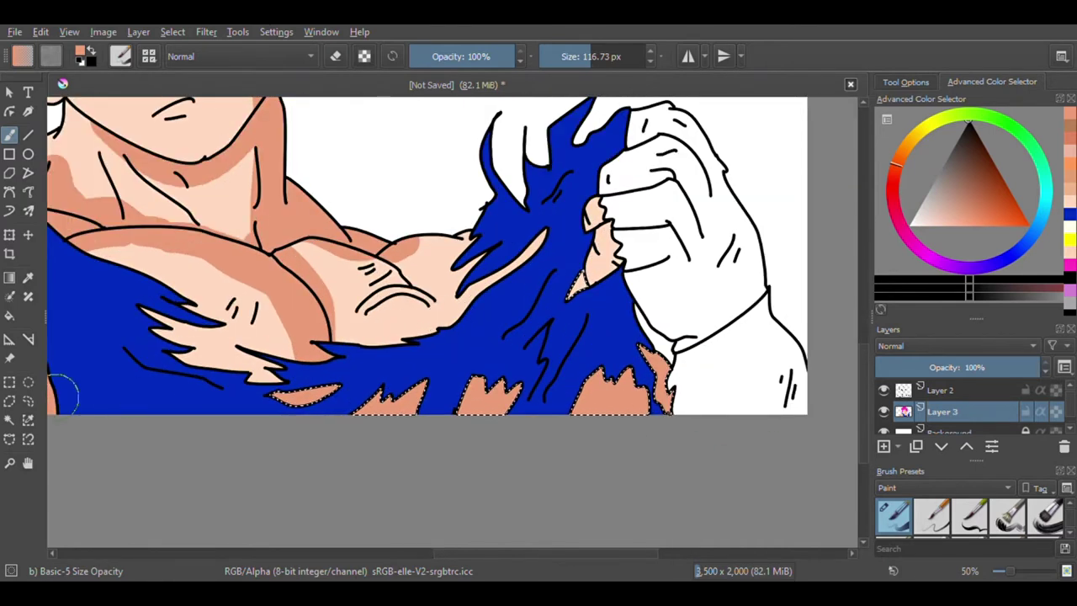
Step: Select the two jagged skin pieces between the outfit and the gloved fist with the Contiguous Selection tool
left_click(8, 423)
scroll(405, 266, "down", 1)
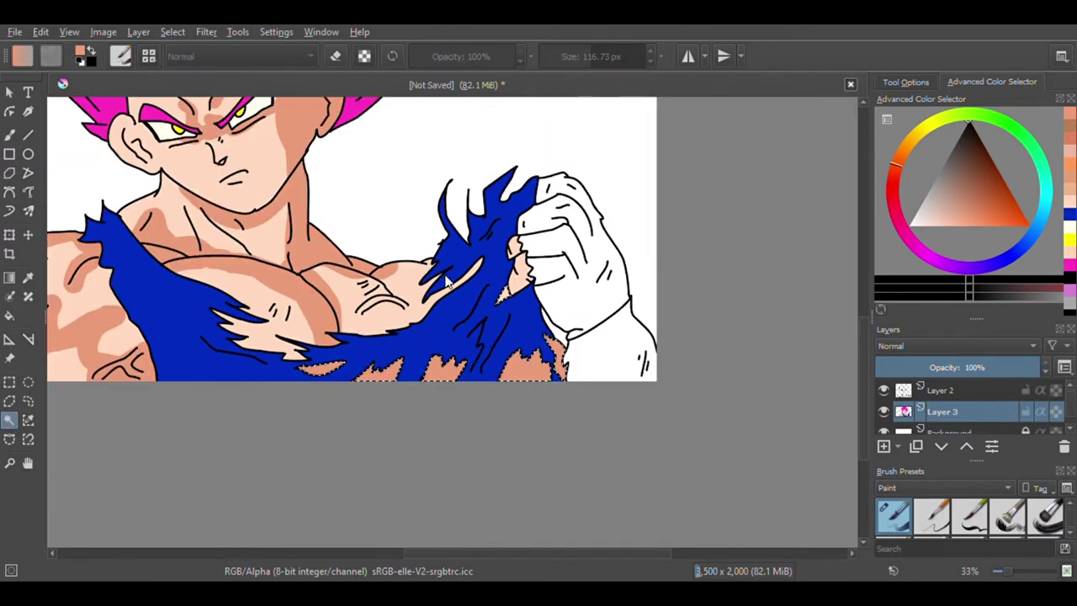
scroll(487, 287, "up", 4)
scroll(581, 324, "down", 1)
scroll(454, 387, "up", 2)
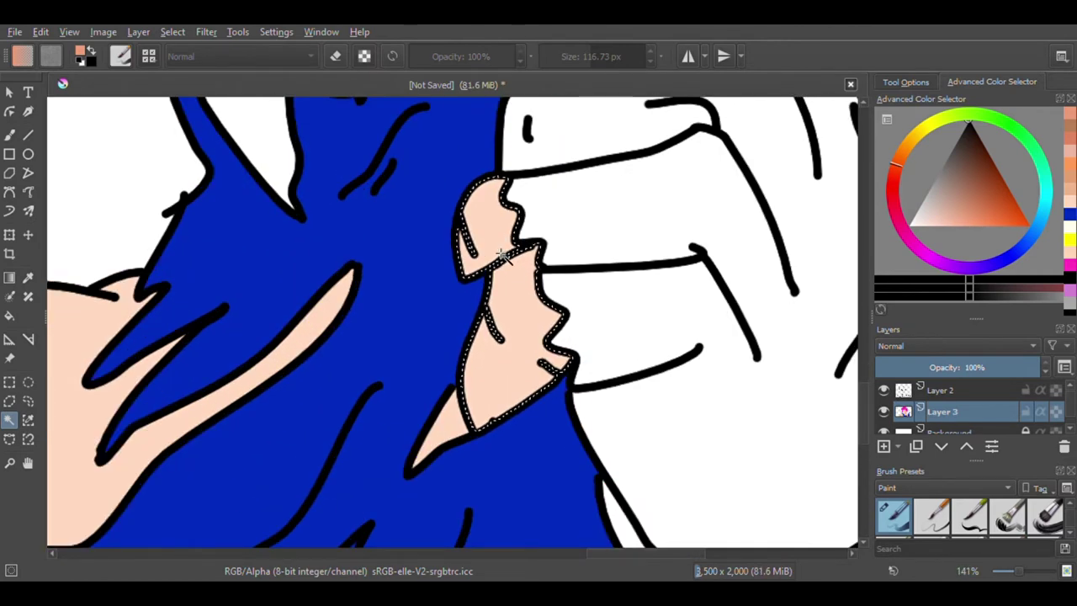
Step: Shade the edges of the selected skin pieces beside the fist with a 25.22 px Dynamic Brush
left_click(30, 195)
left_click(581, 64)
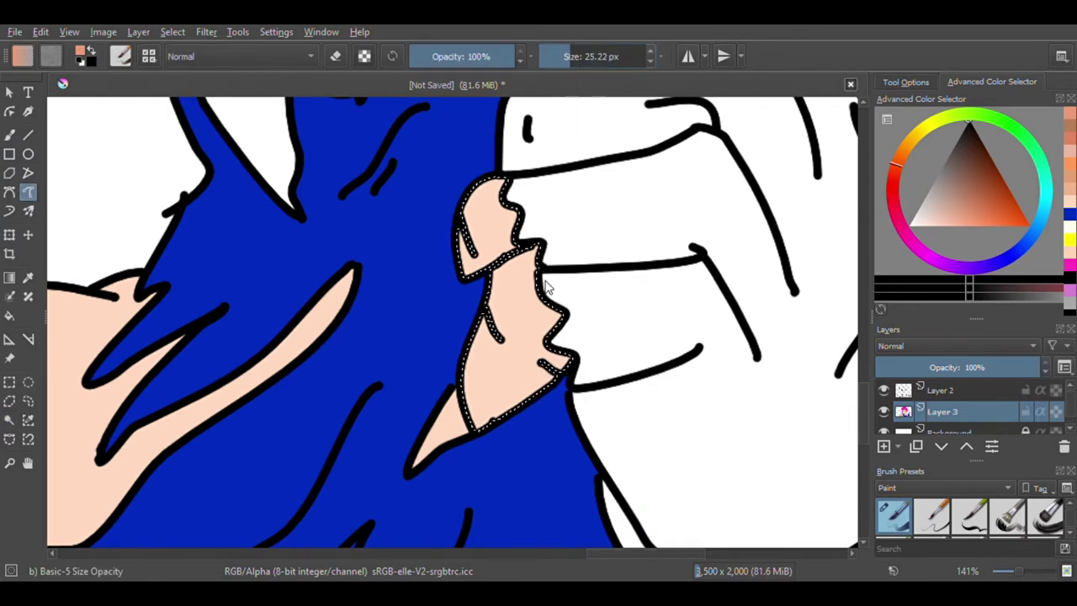
scroll(543, 244, "up", 3)
mouse_move(539, 180)
left_mouse_down()
mouse_move(475, 235)
mouse_move(447, 270)
mouse_move(448, 324)
mouse_move(463, 352)
left_mouse_up()
scroll(440, 396, "down", 1)
left_click_drag(433, 511, 495, 469)
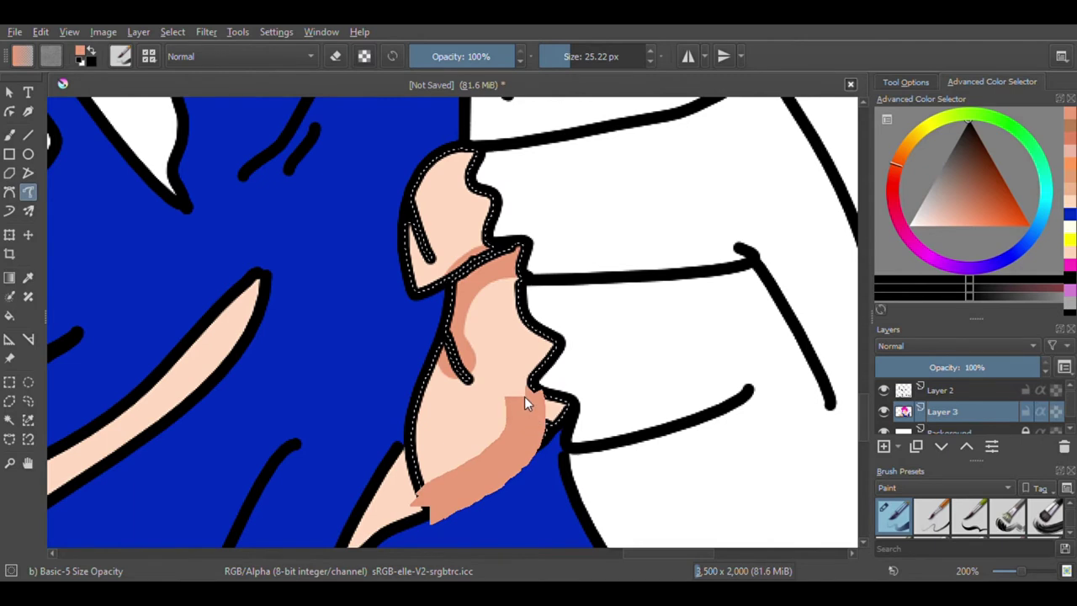
scroll(514, 362, "up", 5)
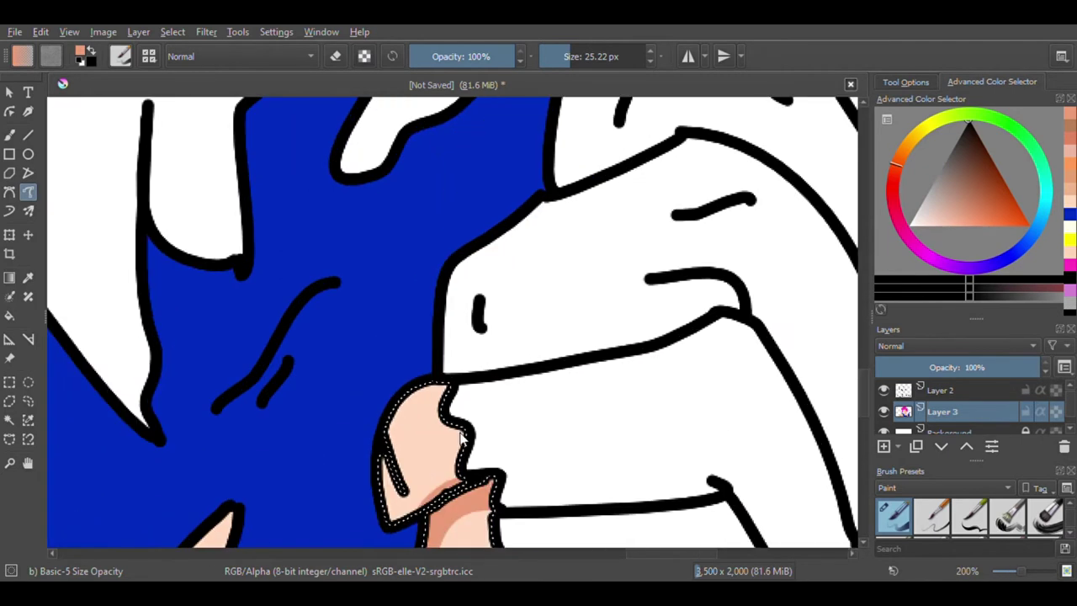
Step: Add a salmon shadow down the outfit-side edge of the upper skin piece between the outfit and the gloved fist
left_click_drag(395, 445, 373, 534)
scroll(476, 313, "down", 4)
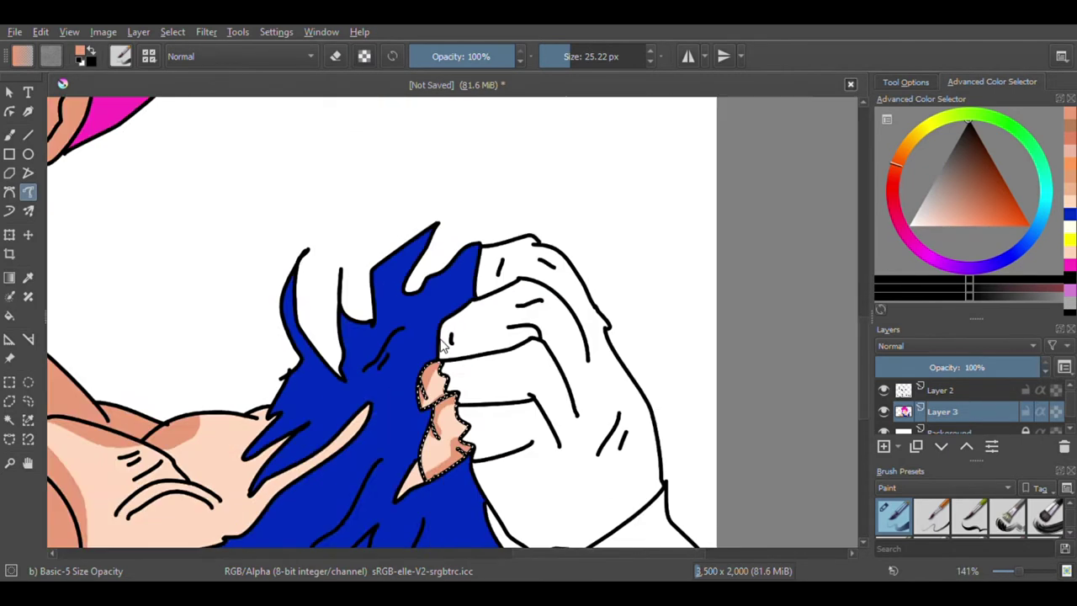
scroll(482, 339, "down", 1)
scroll(349, 393, "up", 1)
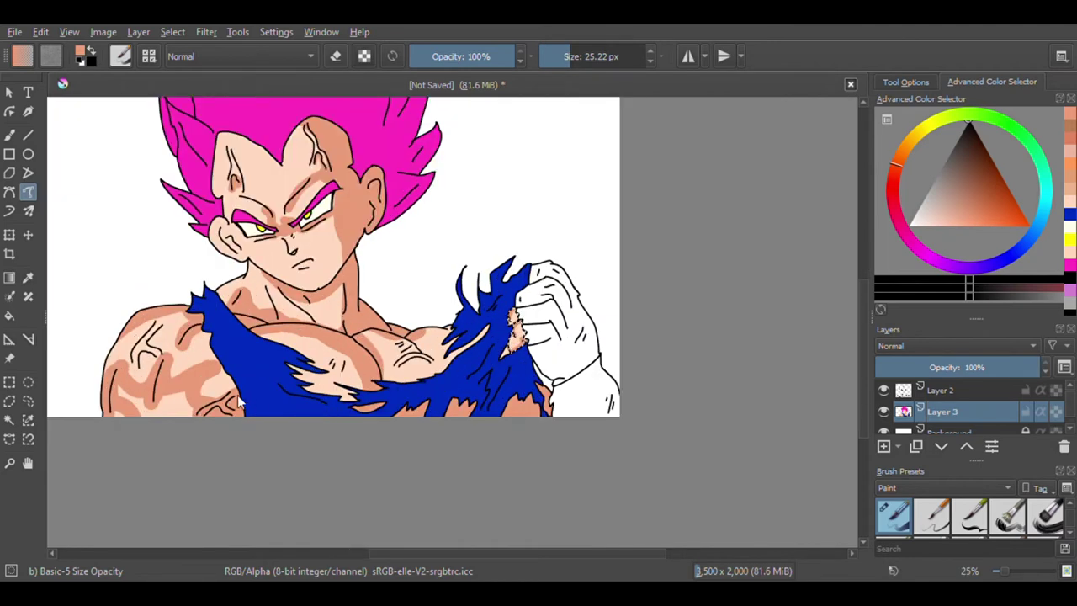
left_click(8, 420)
scroll(505, 341, "down", 2)
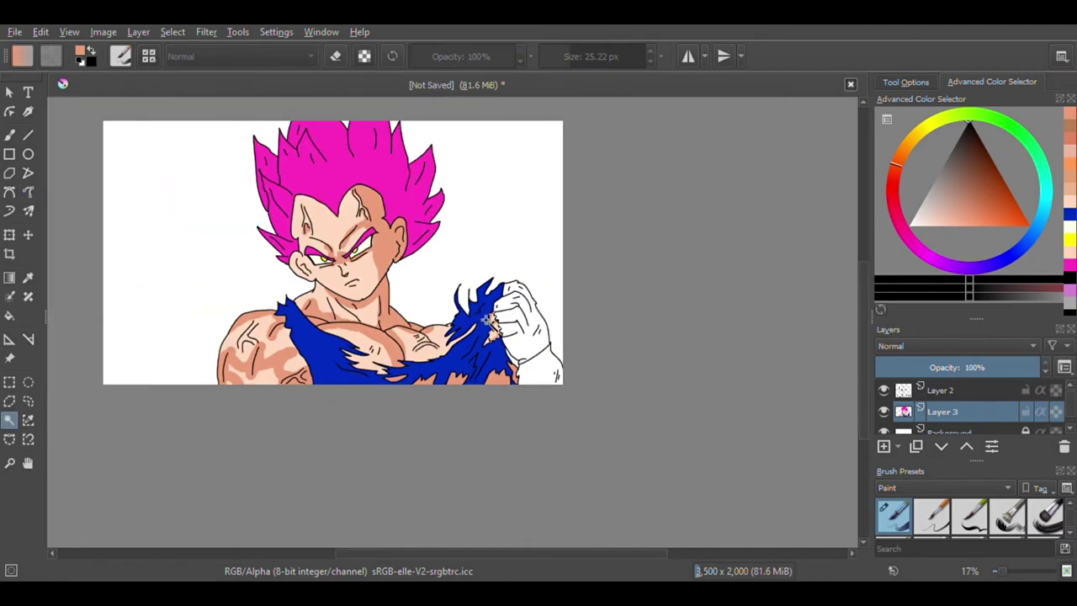
scroll(509, 353, "up", 3)
left_click(541, 419)
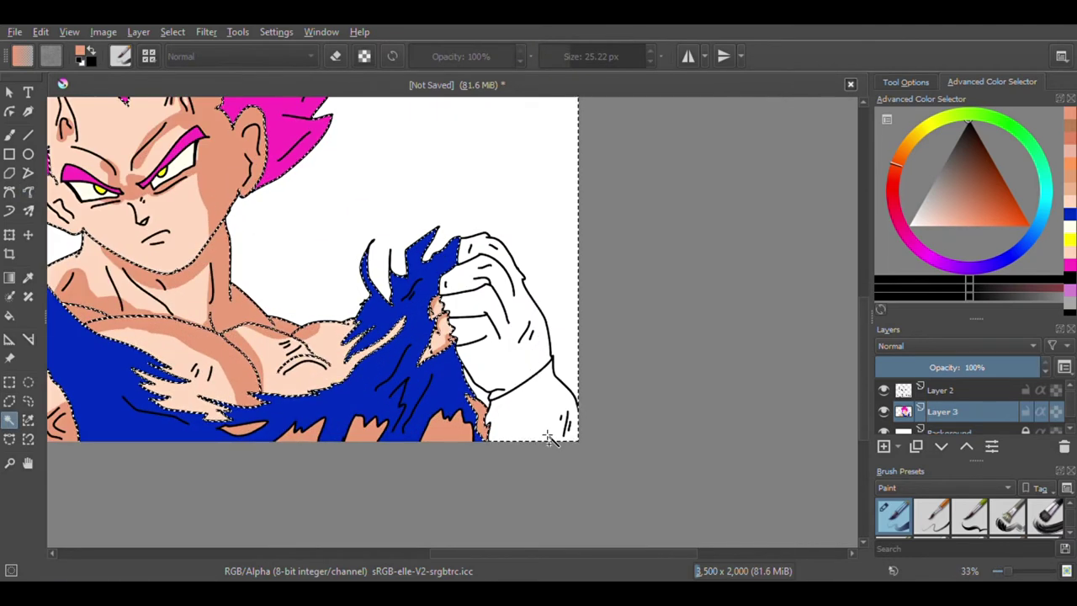
key("ctrl+shift+a")
Step: Select the gloved hand and its cuff on the Layer 2 line art with the Contiguous Selection tool
scroll(581, 337, "up", 5)
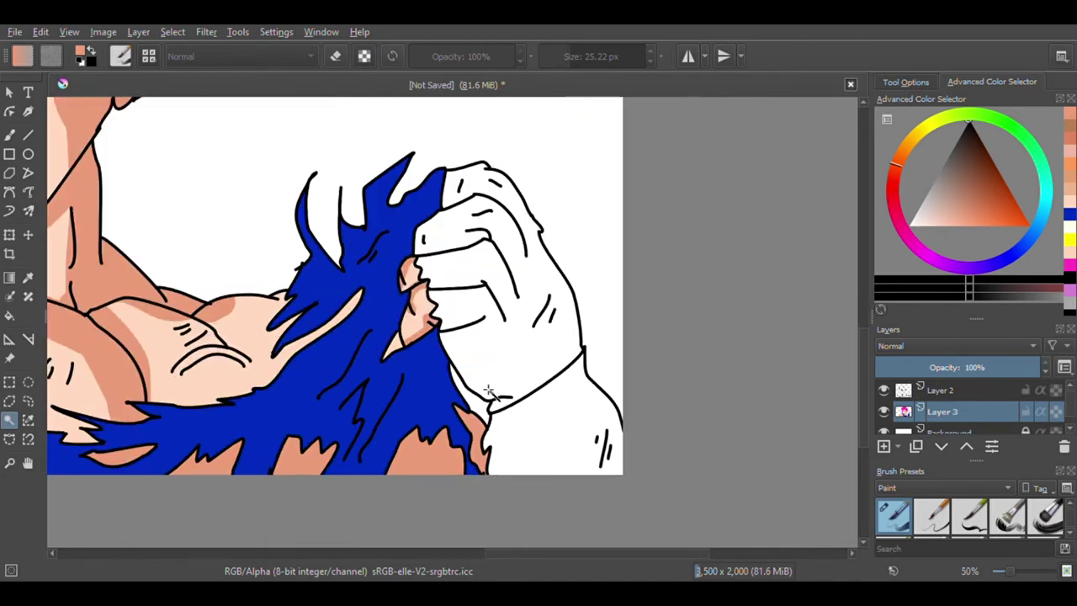
scroll(606, 278, "down", 2)
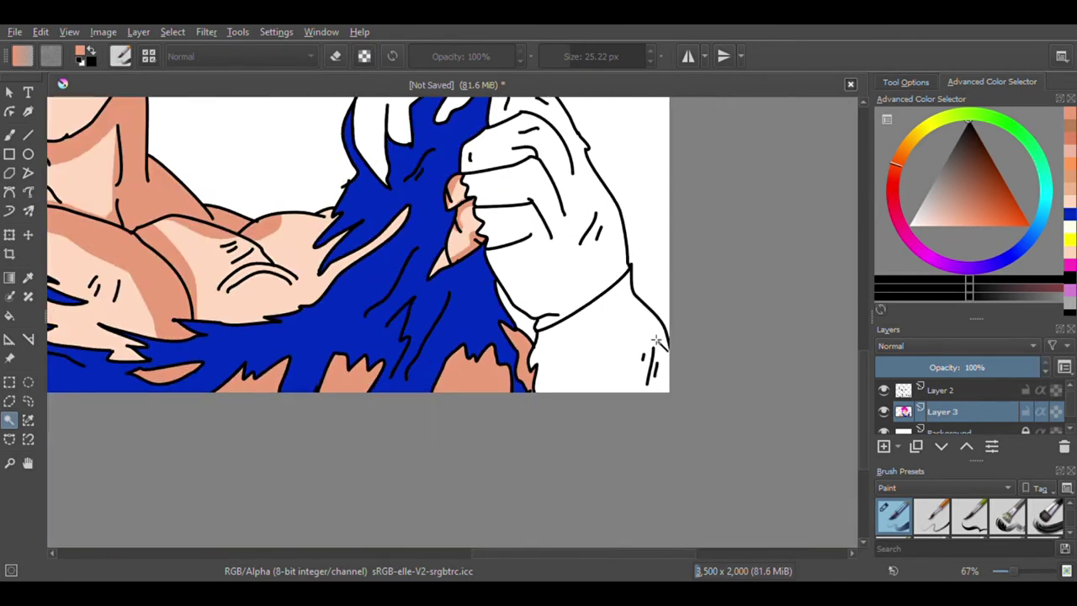
scroll(604, 387, "up", 2)
scroll(568, 416, "down", 2)
scroll(569, 345, "up", 2)
scroll(564, 342, "down", 2)
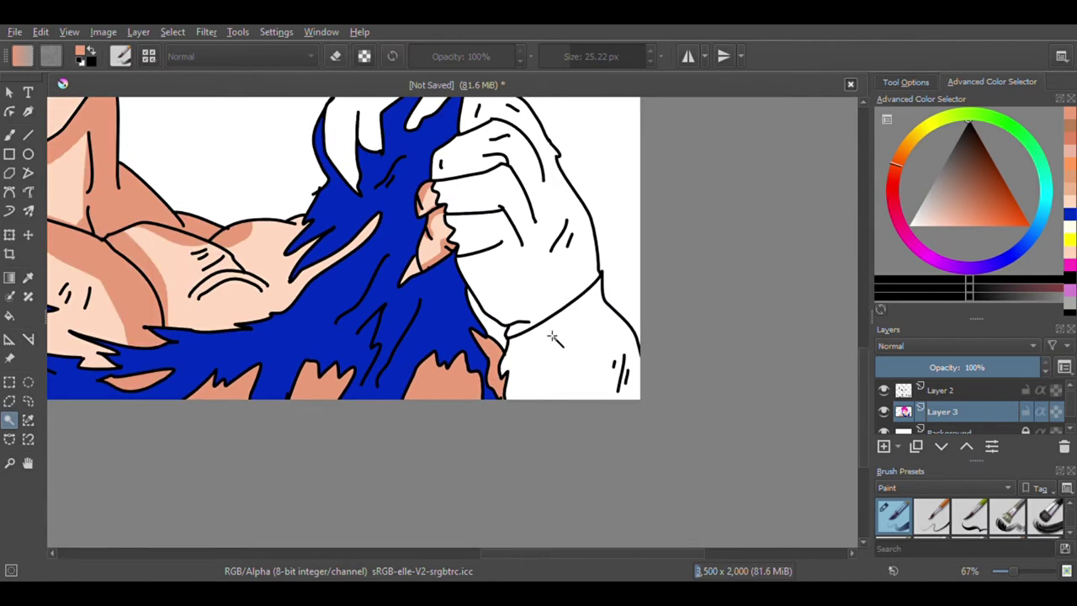
left_click(977, 394)
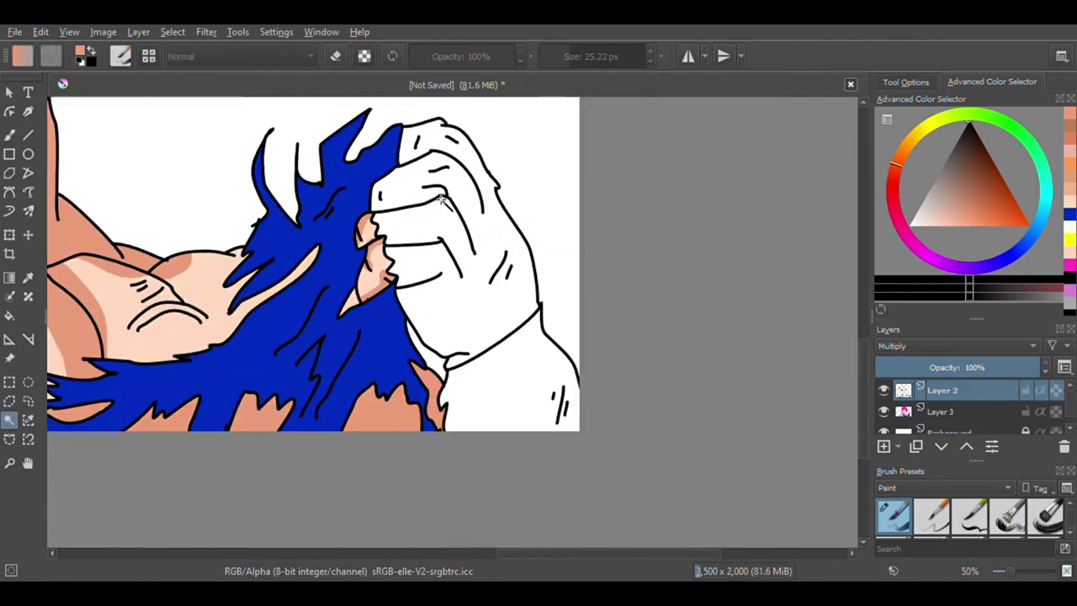
scroll(478, 387, "up", 1)
left_click(523, 417)
scroll(522, 413, "down", 2)
scroll(427, 196, "up", 3)
scroll(439, 253, "down", 3)
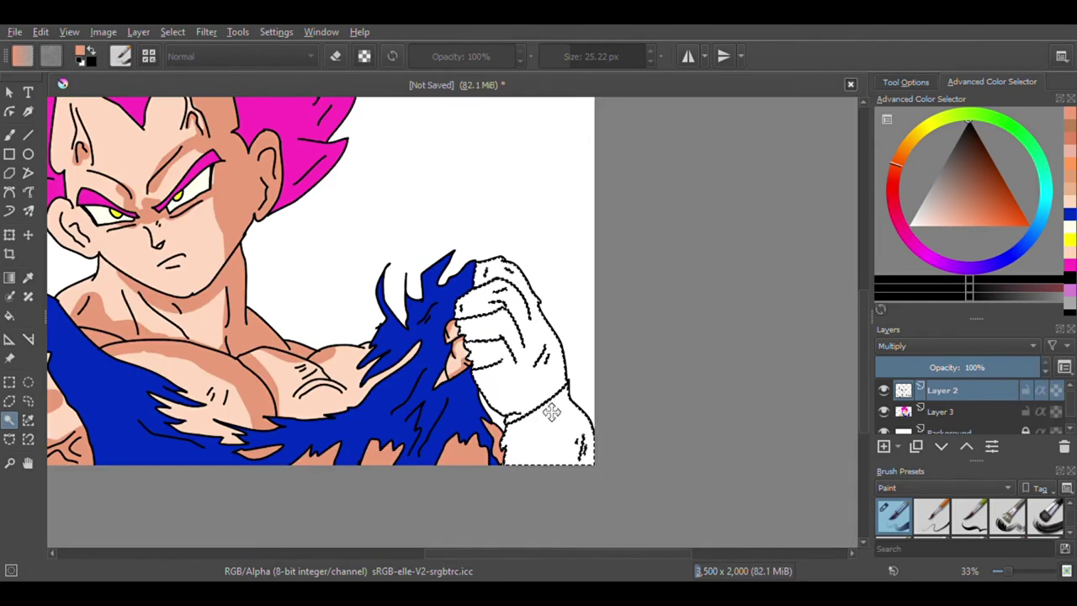
scroll(551, 432, "up", 2)
left_click(543, 409)
scroll(420, 183, "down", 2)
scroll(476, 304, "up", 2)
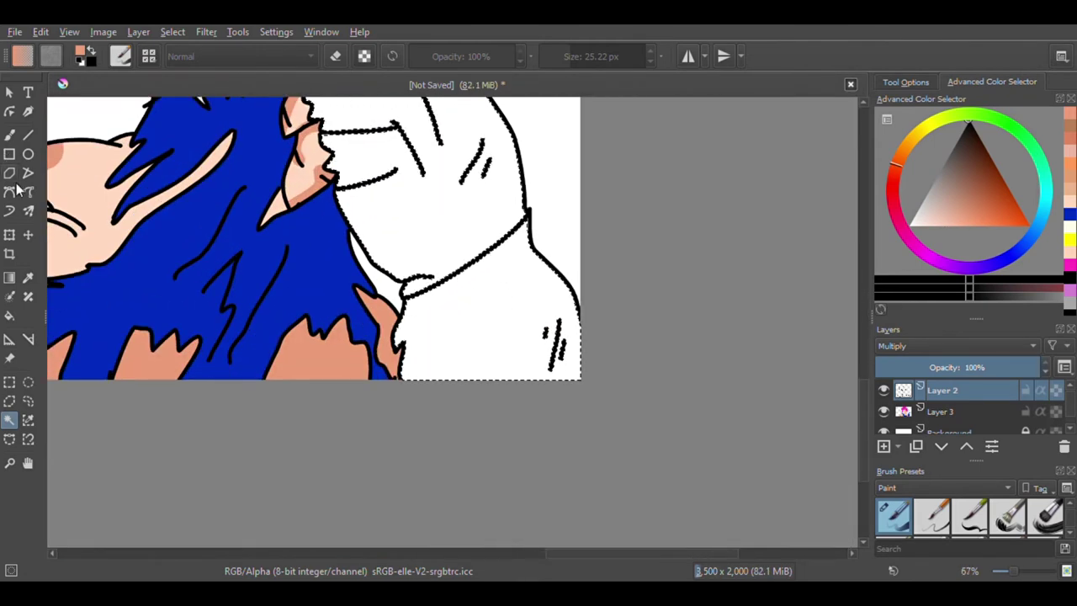
Step: Set up the Freehand Brush on Layer 3 with a pale pinkish colour and a 289.67 px size
left_click(9, 135)
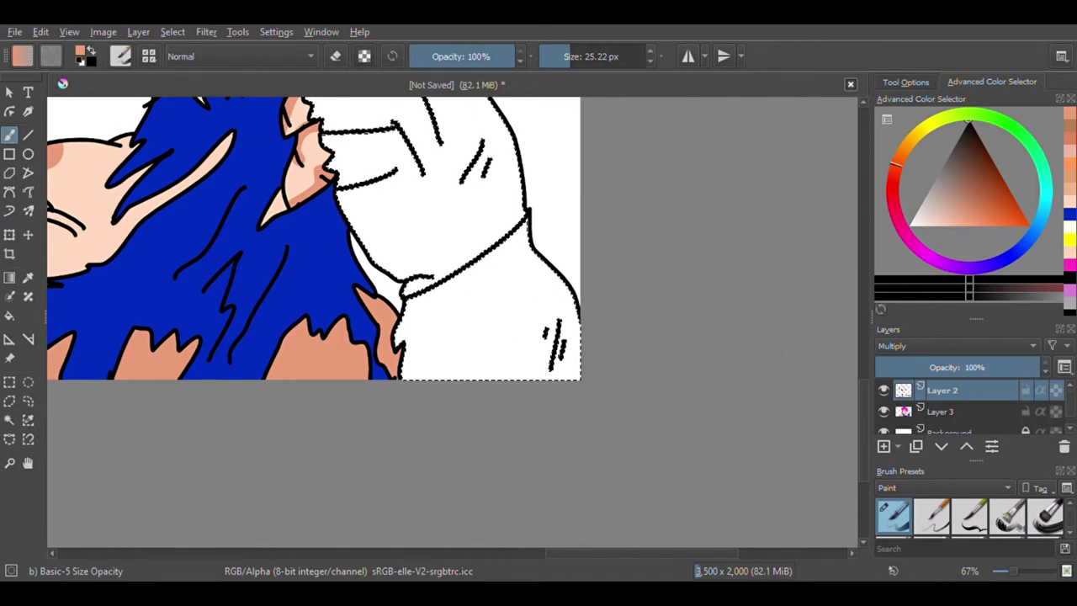
left_click(973, 412)
scroll(428, 273, "down", 2)
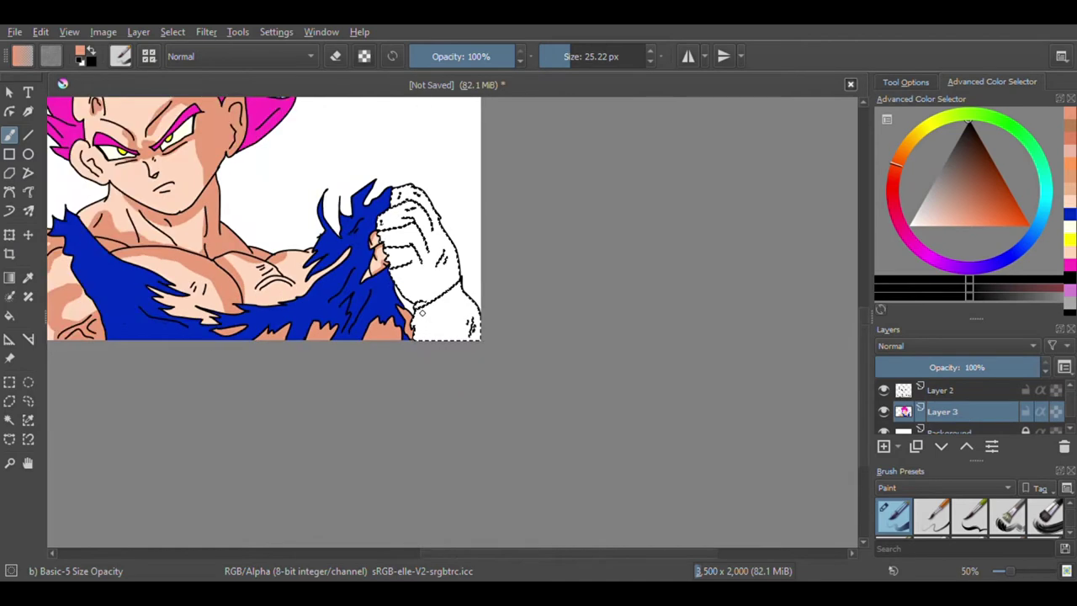
scroll(428, 273, "up", 2)
mouse_move(980, 137)
left_mouse_down()
mouse_move(952, 202)
mouse_move(928, 220)
mouse_move(944, 210)
mouse_move(938, 229)
mouse_move(928, 220)
left_mouse_up()
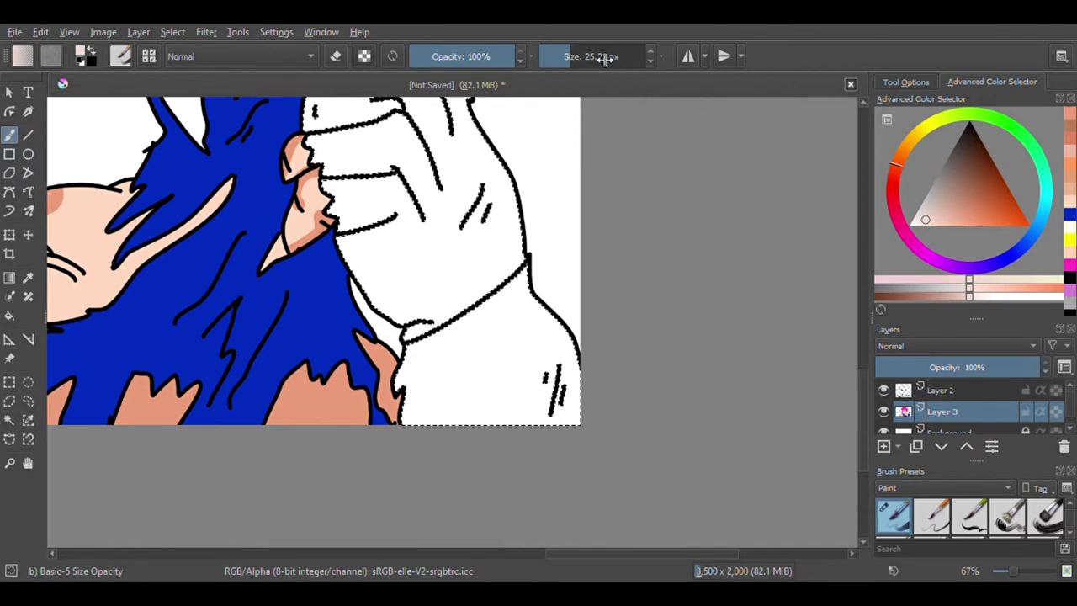
scroll(402, 303, "down", 5)
scroll(419, 269, "up", 2)
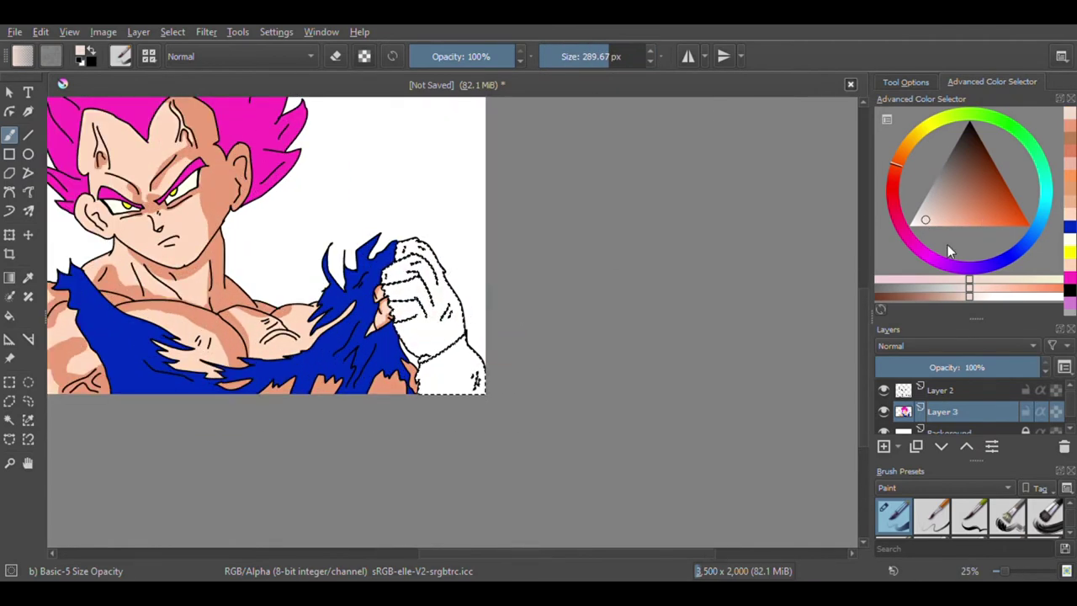
Step: Shift the brush colour to a light warm grey and paint the selected glove and cuff solid
left_click(947, 293)
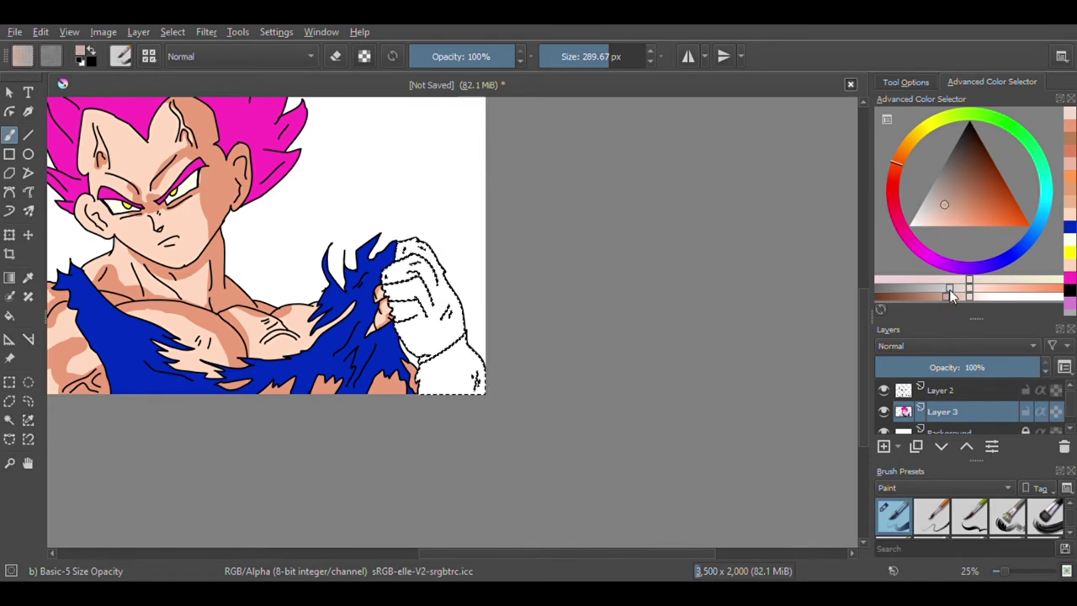
scroll(391, 252, "up", 2)
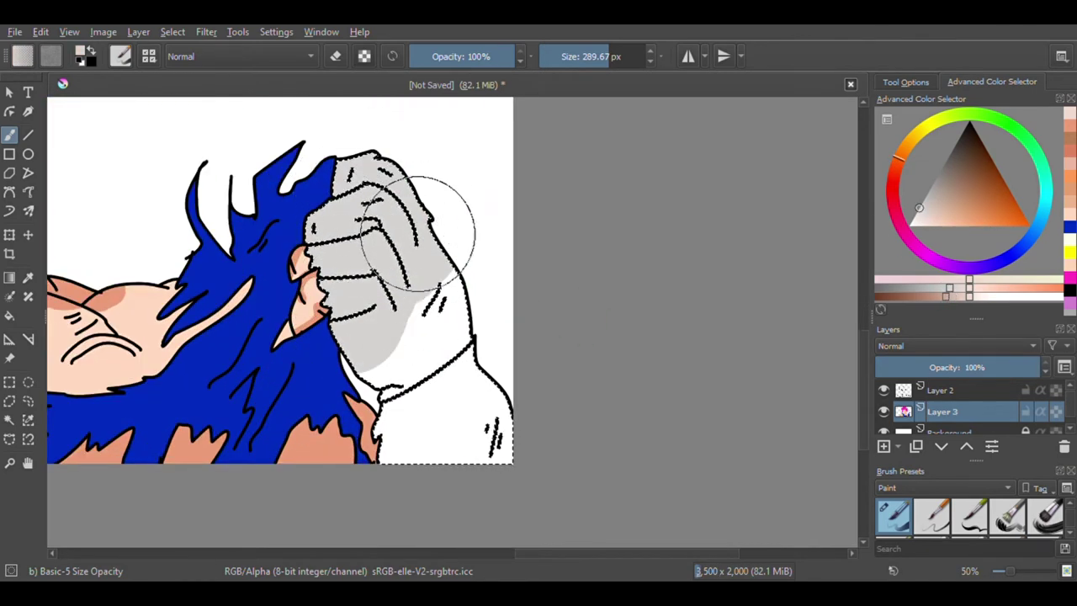
left_click(957, 288)
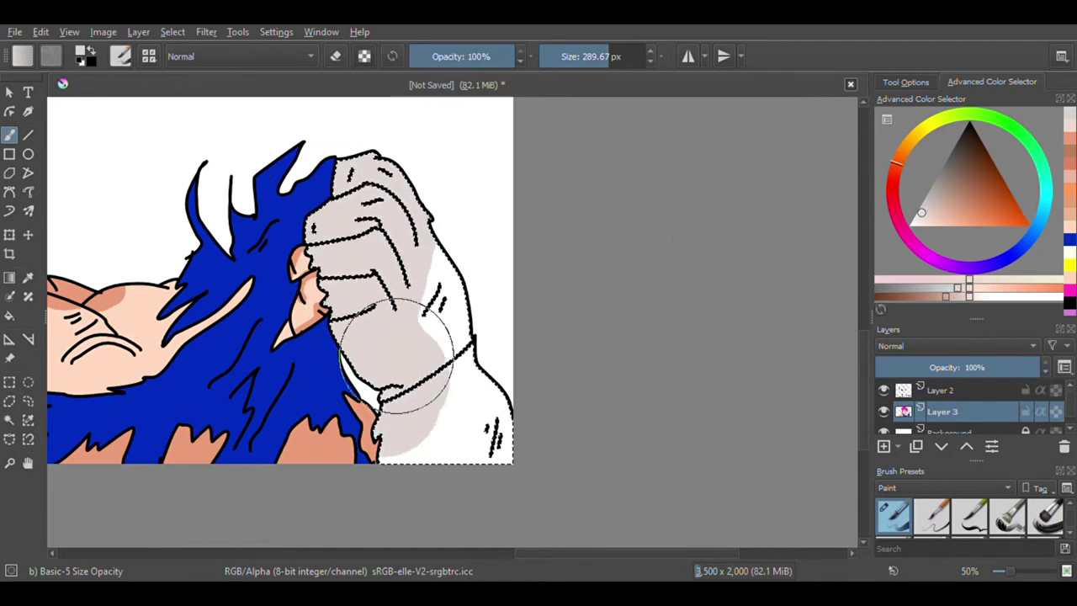
left_click_drag(446, 368, 460, 417)
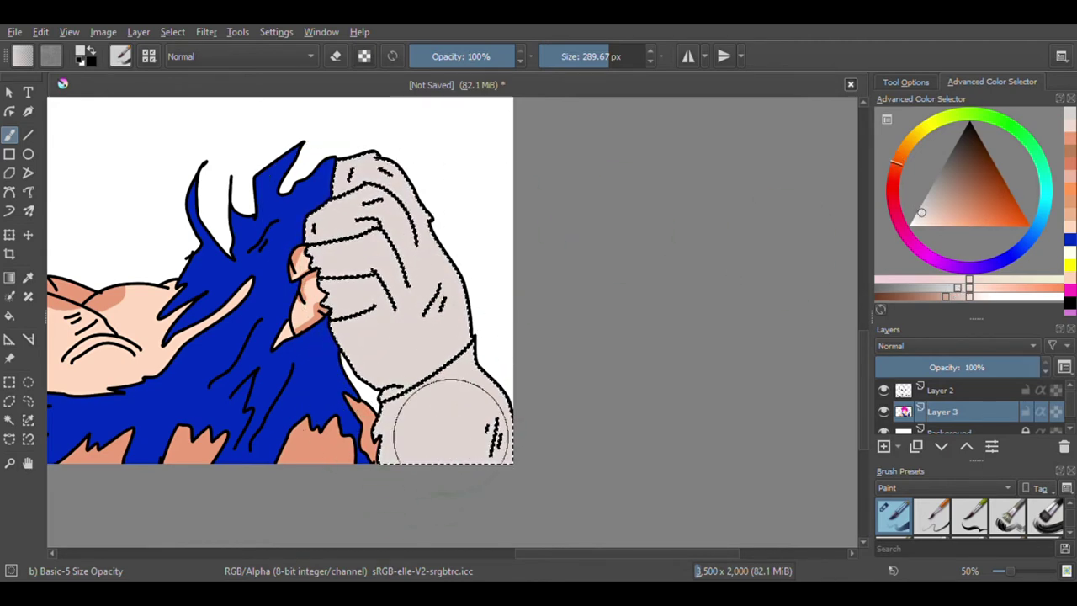
scroll(341, 166, "down", 3)
scroll(426, 273, "up", 2)
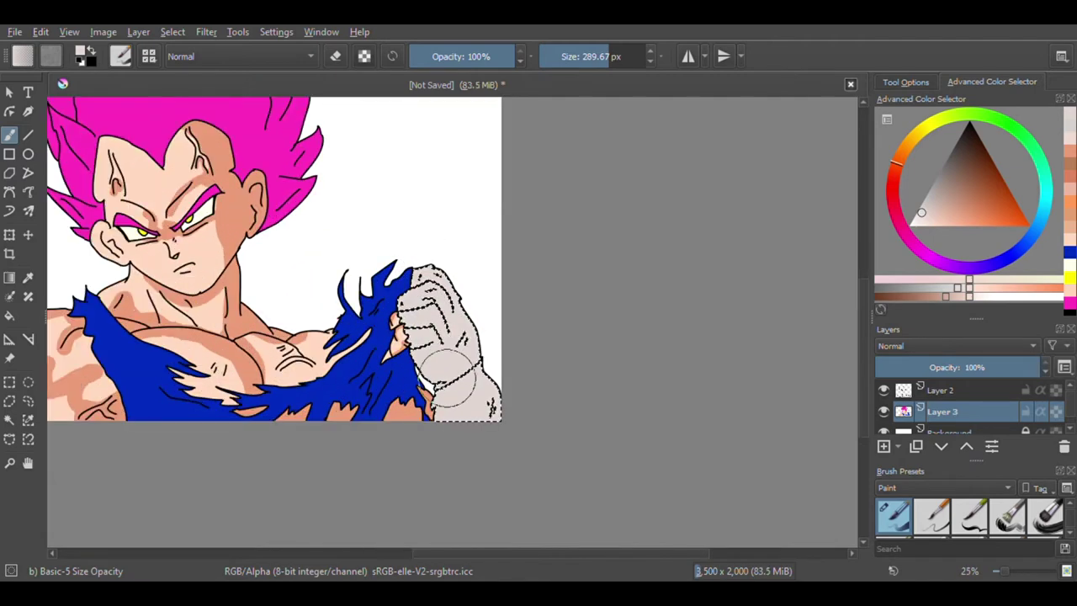
scroll(468, 342, "down", 2)
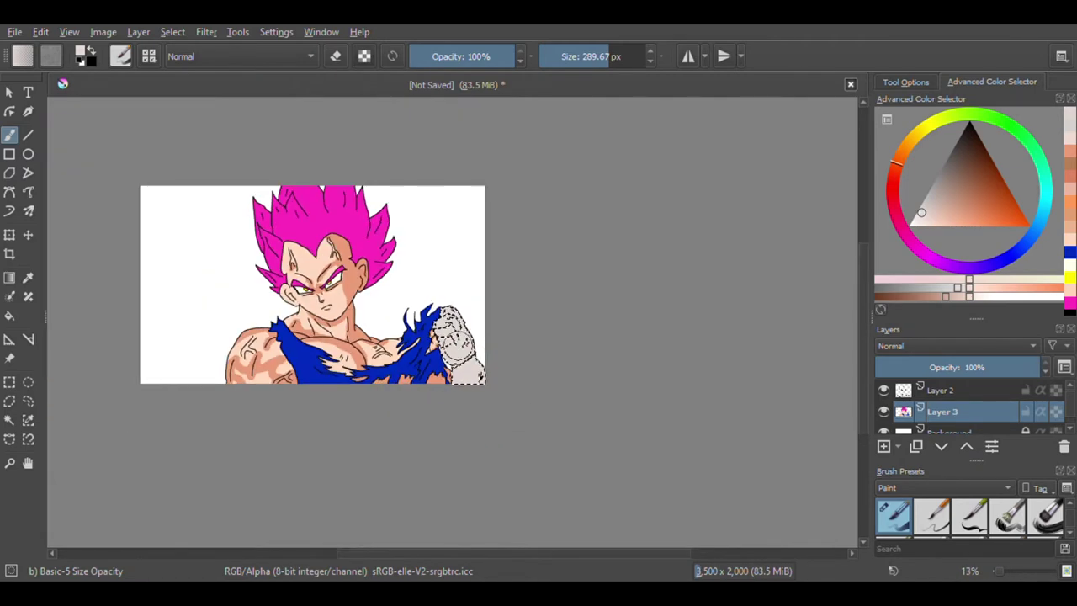
scroll(464, 357, "up", 3)
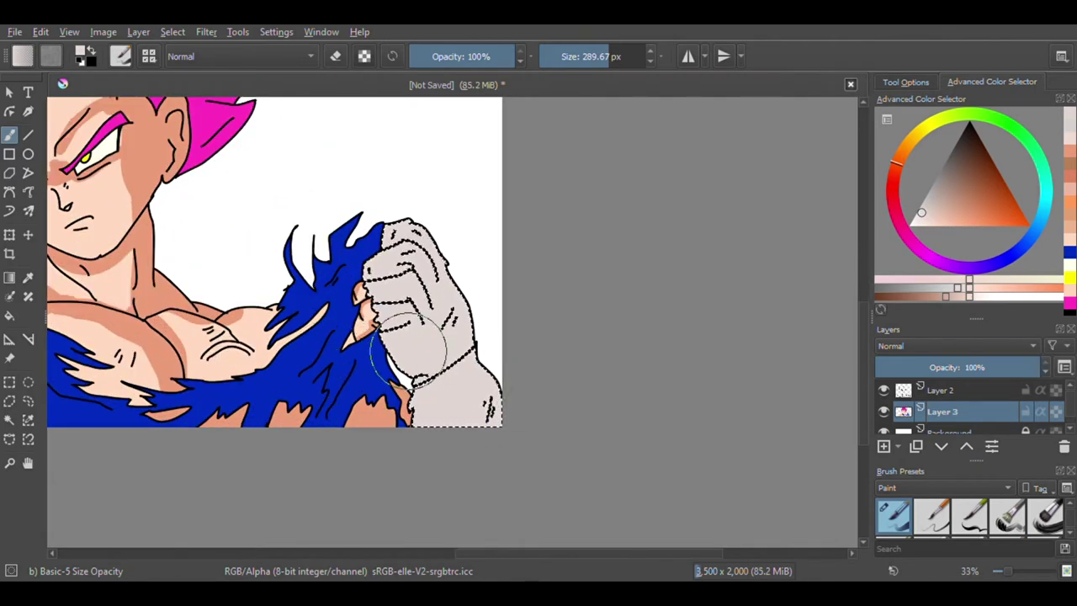
Step: Select the light skin area of the chest beside the glove, including its adjoining strips, with Contiguous Selection
left_click(8, 418)
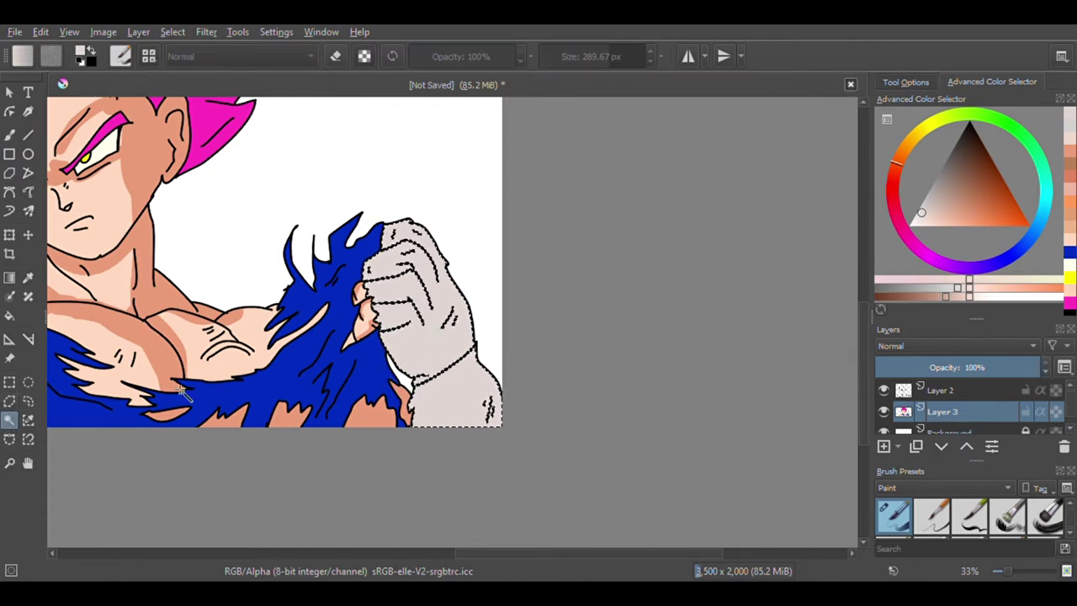
scroll(352, 354, "up", 3)
scroll(366, 353, "down", 3)
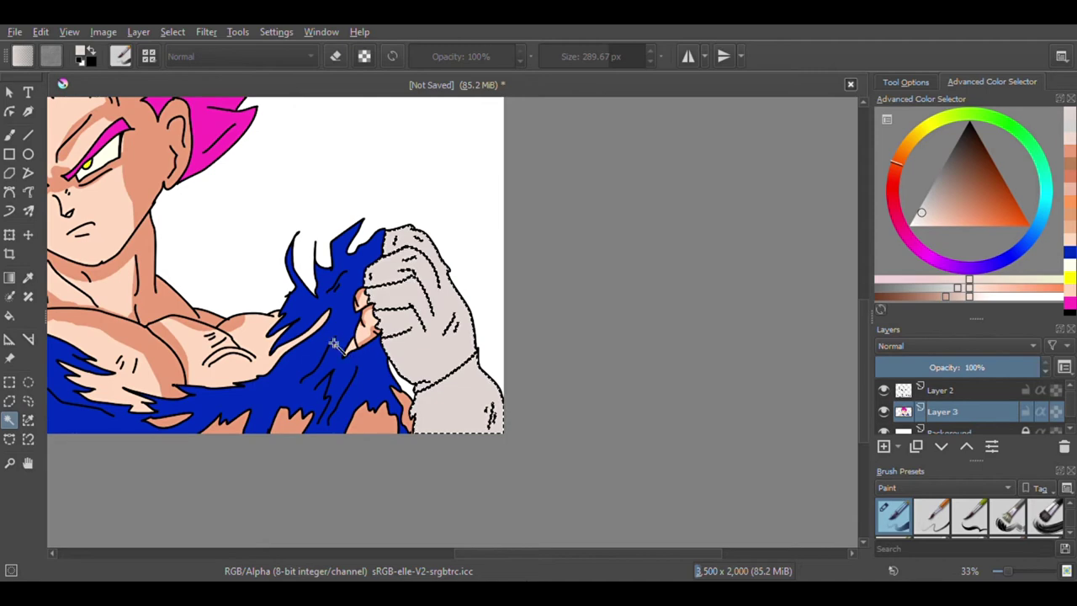
scroll(290, 363, "up", 2)
left_click(269, 373)
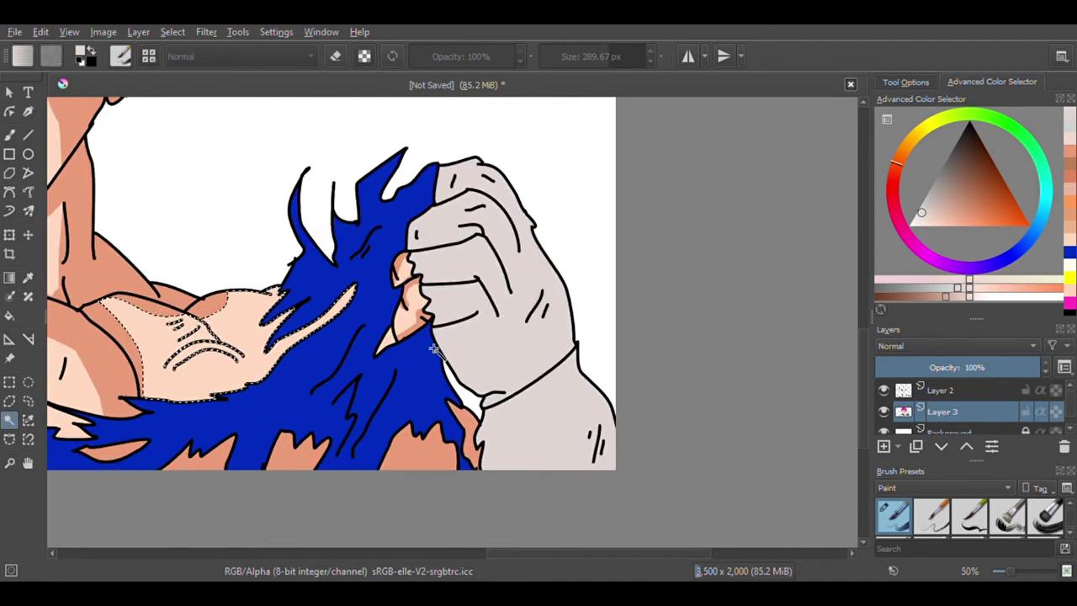
Step: Switch to the Freehand Path tool and pick up the darker skin shadow tone from the chest
left_click(30, 192)
scroll(278, 259, "down", 1)
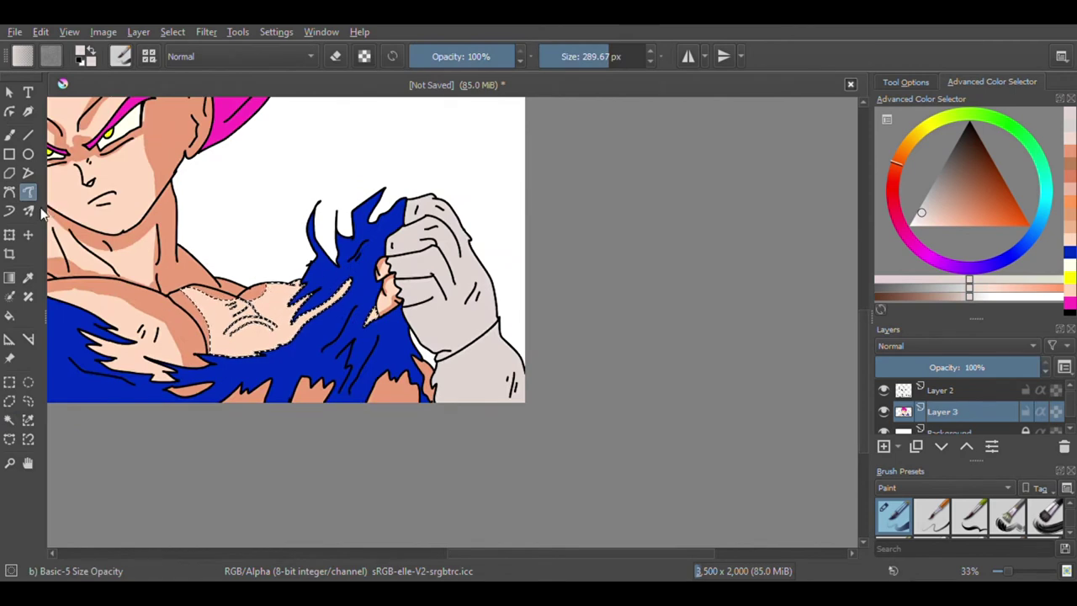
scroll(180, 339, "up", 2)
left_click(207, 331, "ctrl")
scroll(365, 361, "up", 4)
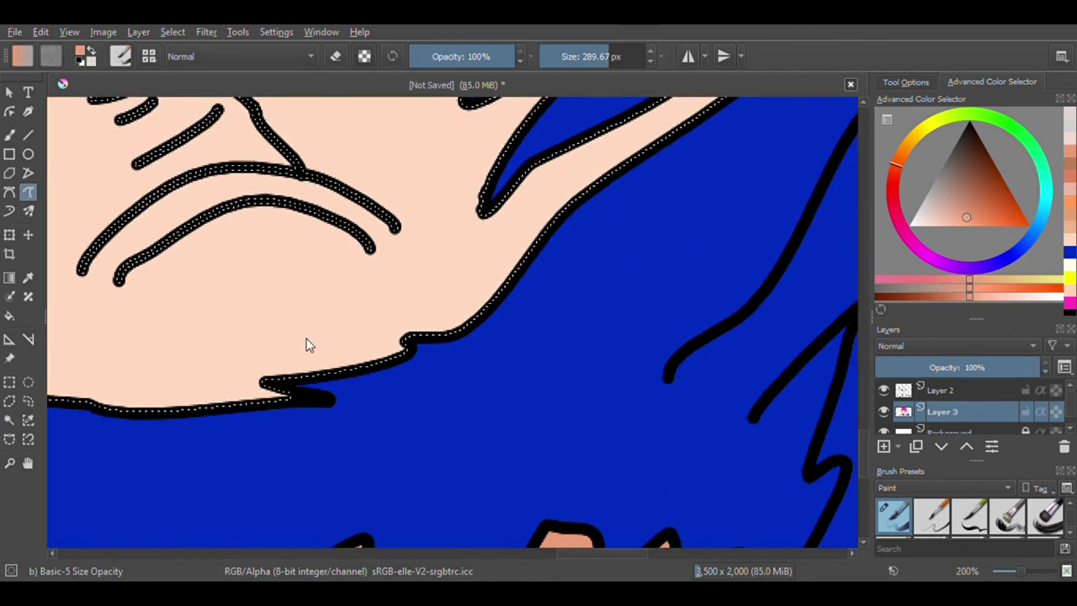
left_click_drag(142, 253, 127, 272)
key("ctrl+z")
left_click(586, 64)
left_click(577, 64)
left_click_drag(148, 269, 128, 304)
key("ctrl+z")
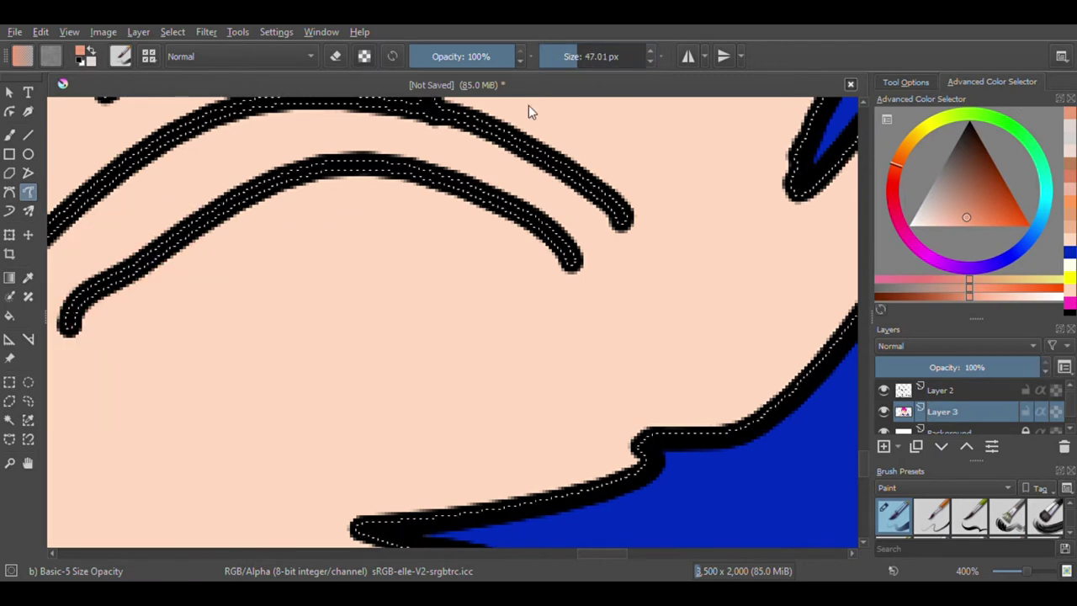
Step: Paint a skin shadow beneath the lower curved crease on the selected chest area, using a 19.84 px brush
left_click_drag(577, 65, 553, 78)
mouse_move(93, 294)
left_mouse_down()
mouse_move(162, 234)
mouse_move(284, 181)
mouse_move(372, 177)
mouse_move(490, 209)
mouse_move(567, 270)
left_mouse_up()
scroll(414, 288, "down", 4)
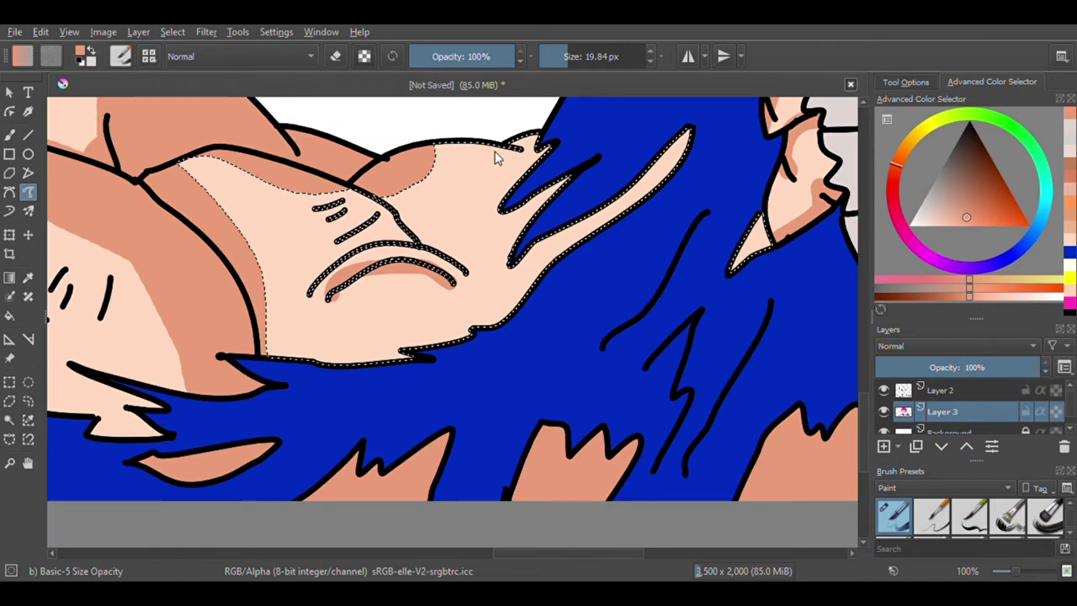
Step: Shade the lower edge of the selected chest skin and its thin strips beside the torn cloth with a 66.94 px brush
left_click(583, 74)
mouse_move(274, 378)
left_mouse_down()
mouse_move(416, 360)
mouse_move(398, 340)
mouse_move(504, 349)
mouse_move(502, 332)
mouse_move(642, 200)
mouse_move(691, 128)
left_mouse_up()
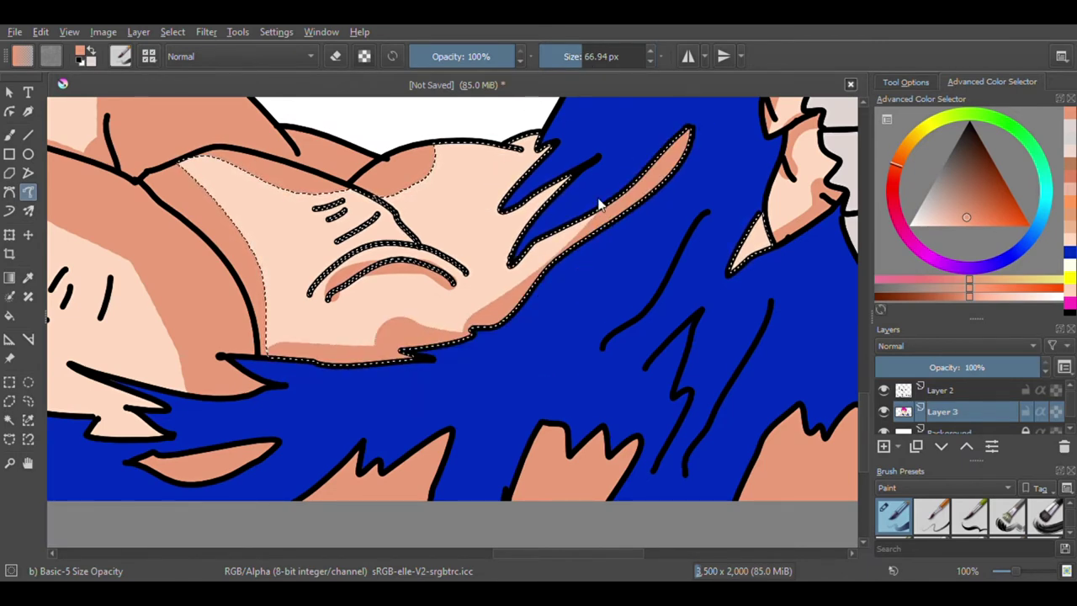
scroll(505, 250, "down", 3)
scroll(557, 249, "up", 4)
left_click_drag(582, 221, 587, 224)
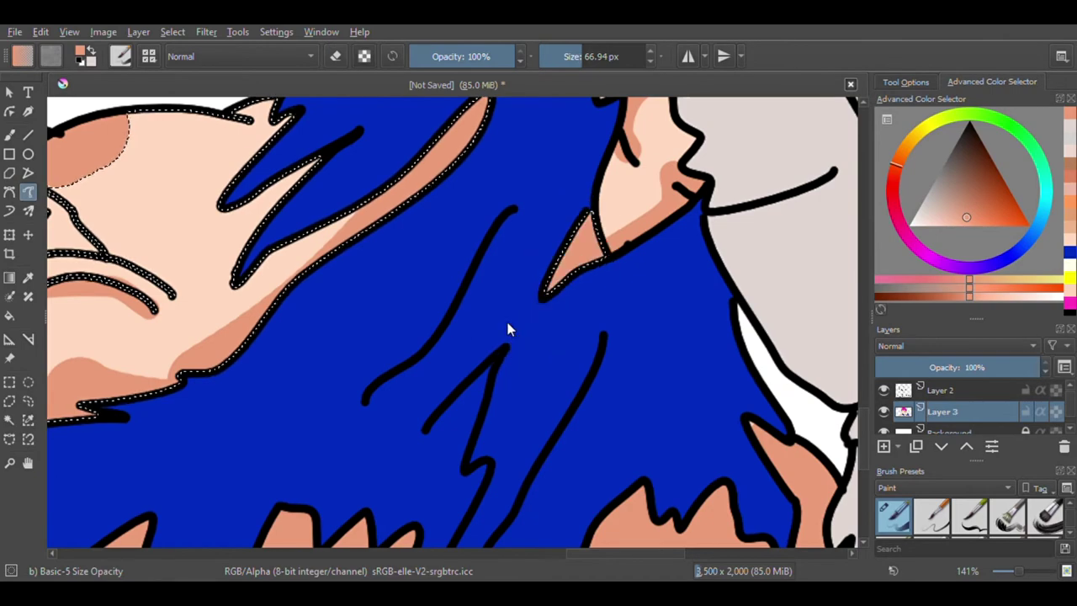
scroll(500, 303, "down", 3)
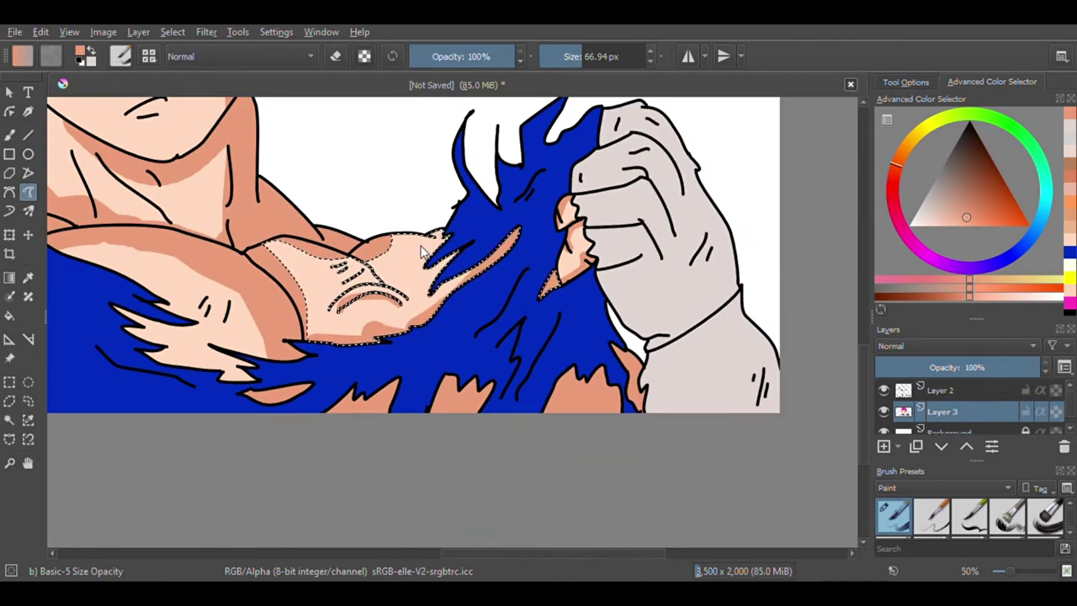
Step: Replace the chest selection with the whole light grey glove, including its wrist part, using Contiguous Selection
scroll(424, 257, "up", 3)
scroll(569, 211, "down", 4)
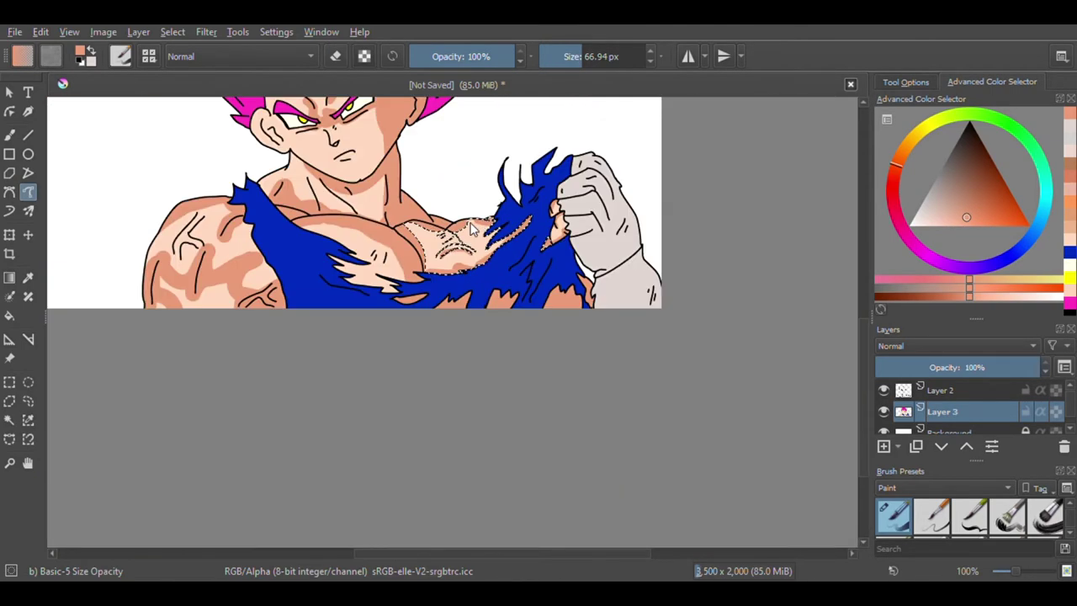
scroll(471, 227, "up", 3)
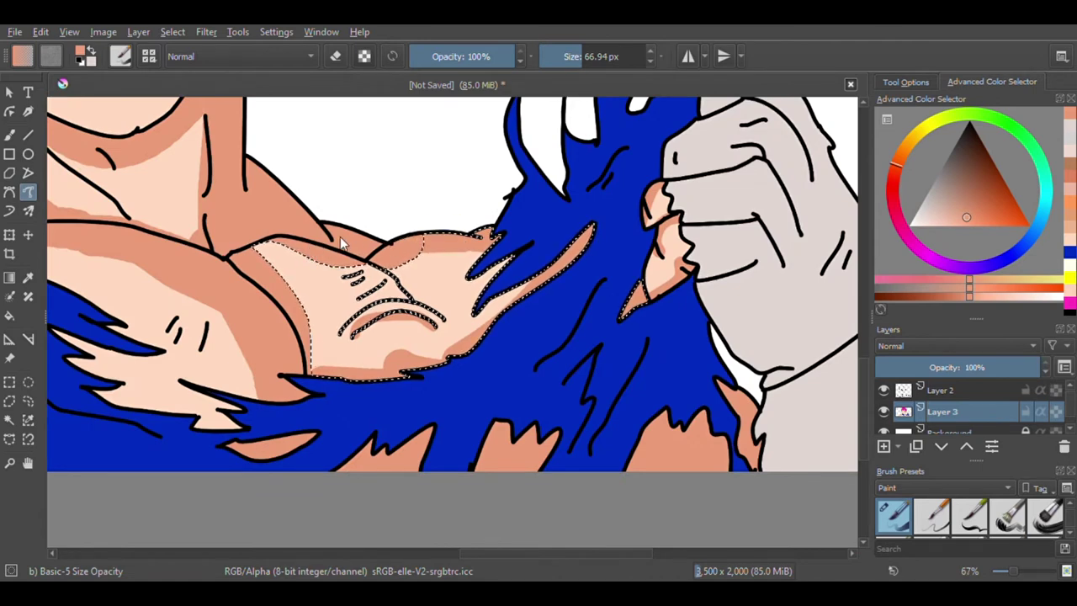
scroll(334, 244, "down", 4)
left_click(9, 420)
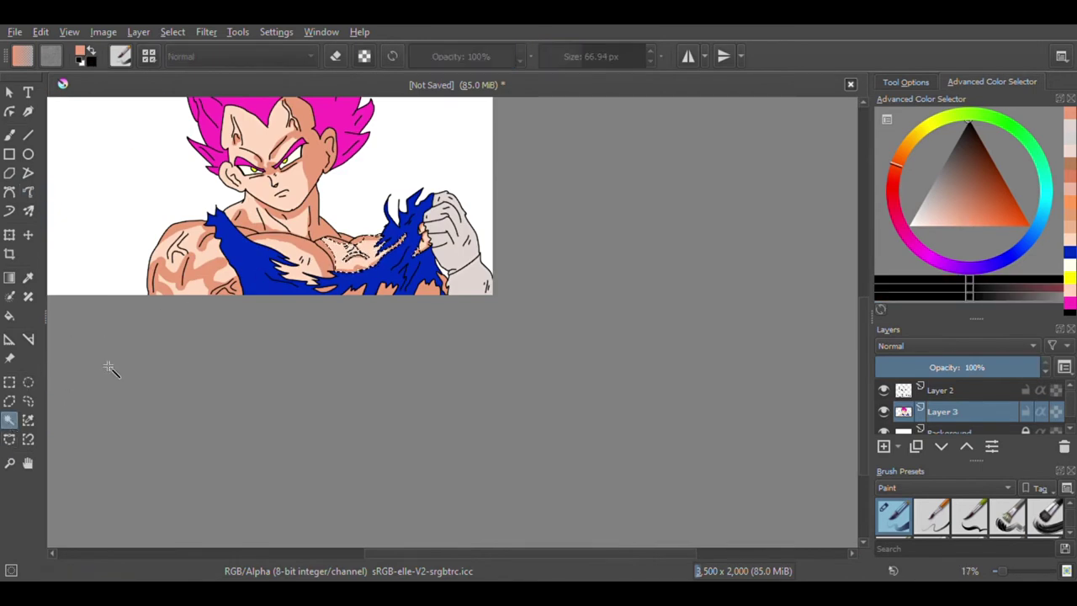
scroll(355, 231, "up", 2)
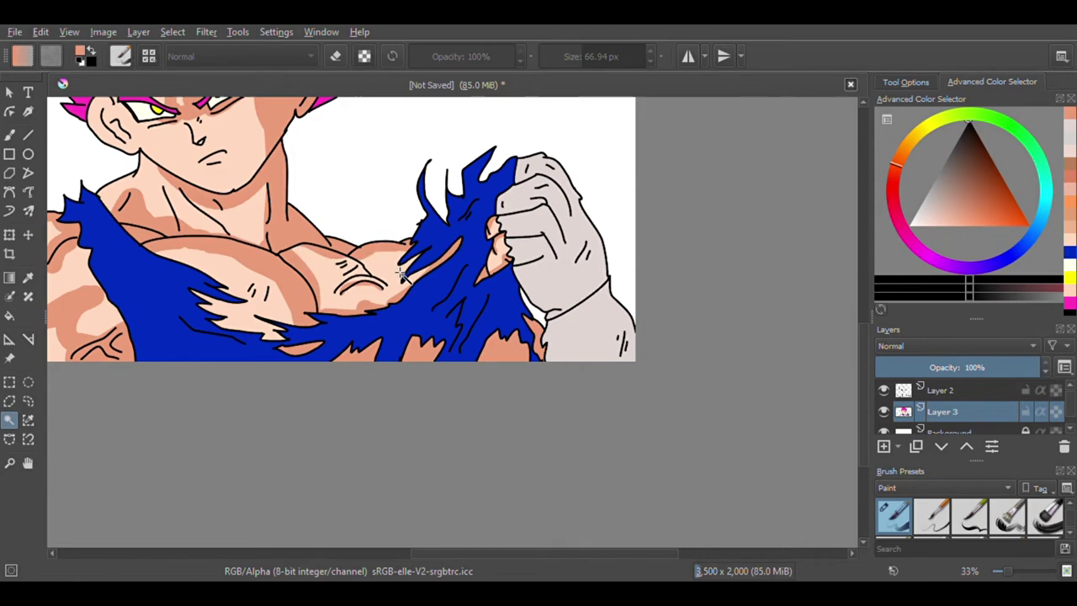
scroll(404, 277, "down", 3)
scroll(421, 290, "up", 2)
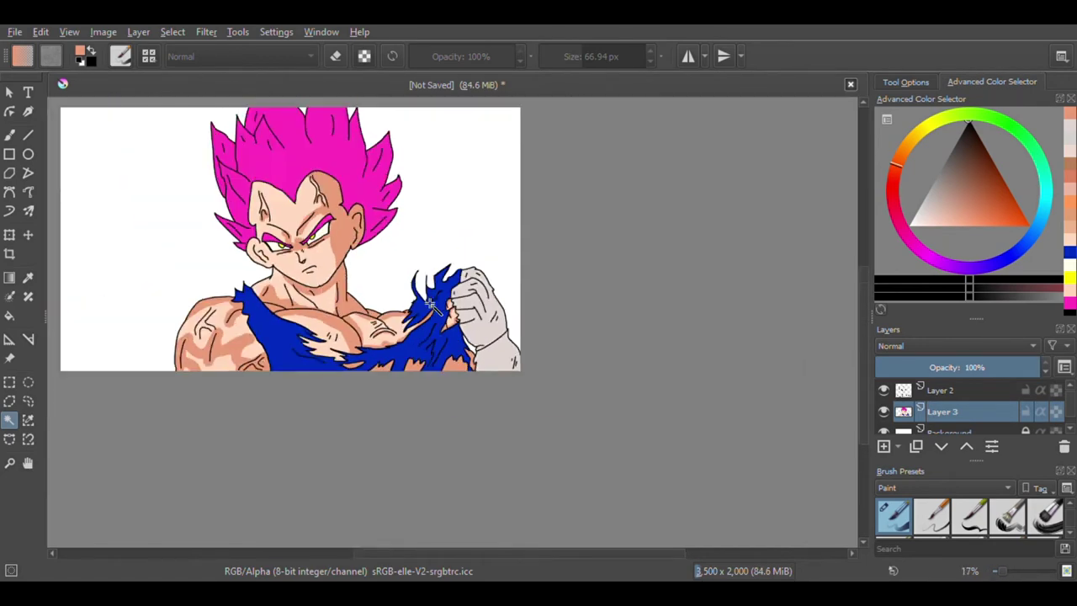
scroll(430, 303, "up", 3)
scroll(528, 414, "down", 4)
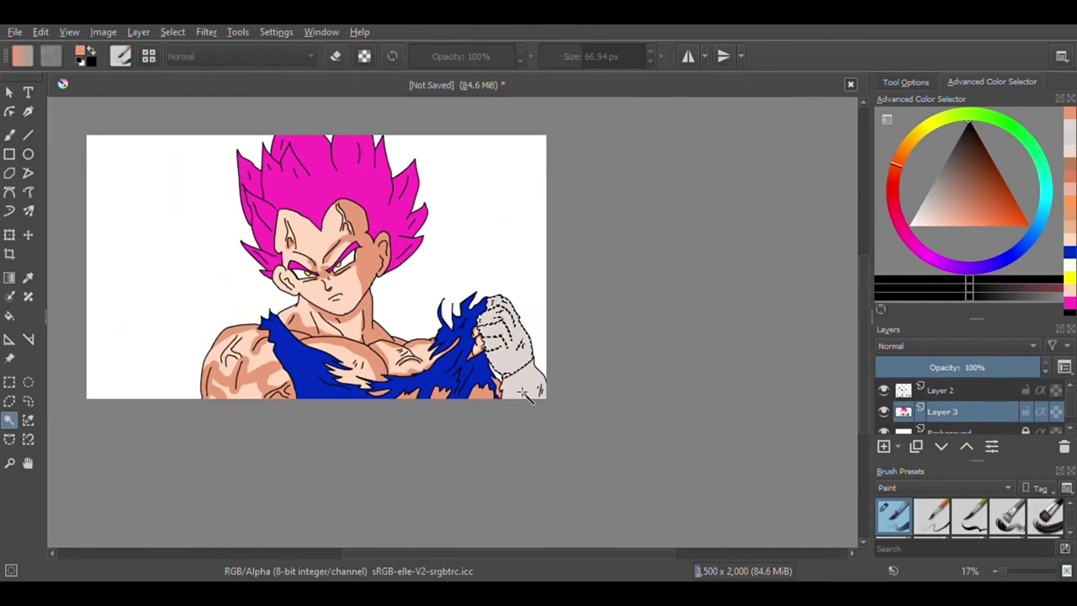
scroll(512, 365, "up", 4)
scroll(494, 383, "down", 3)
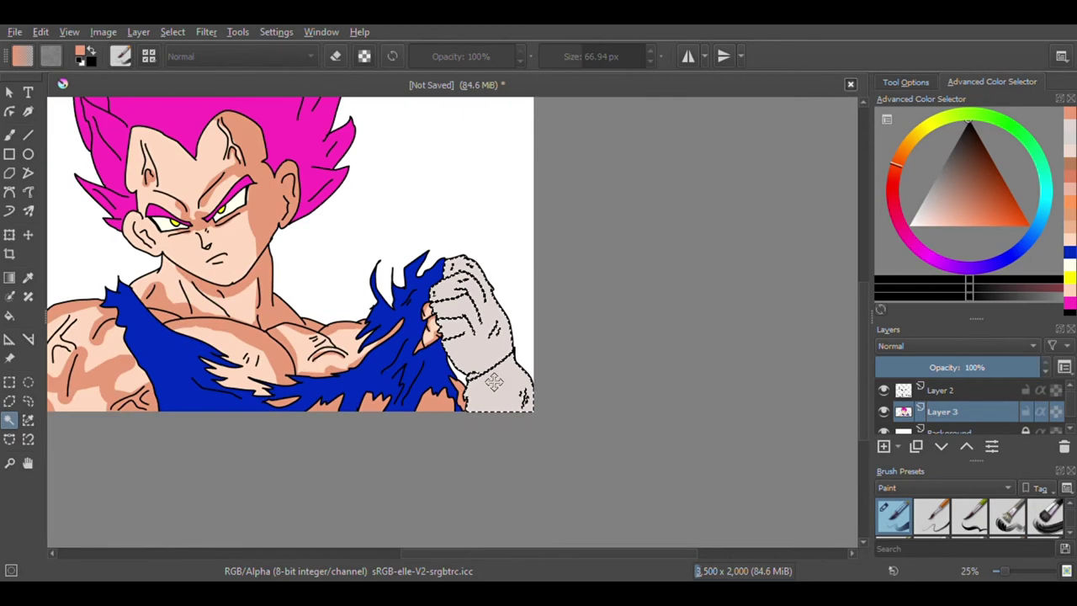
Step: Shade the glove's outer side and finger creases in mid grey with the Freehand Path tool and a 66.94 px brush
left_click(28, 135)
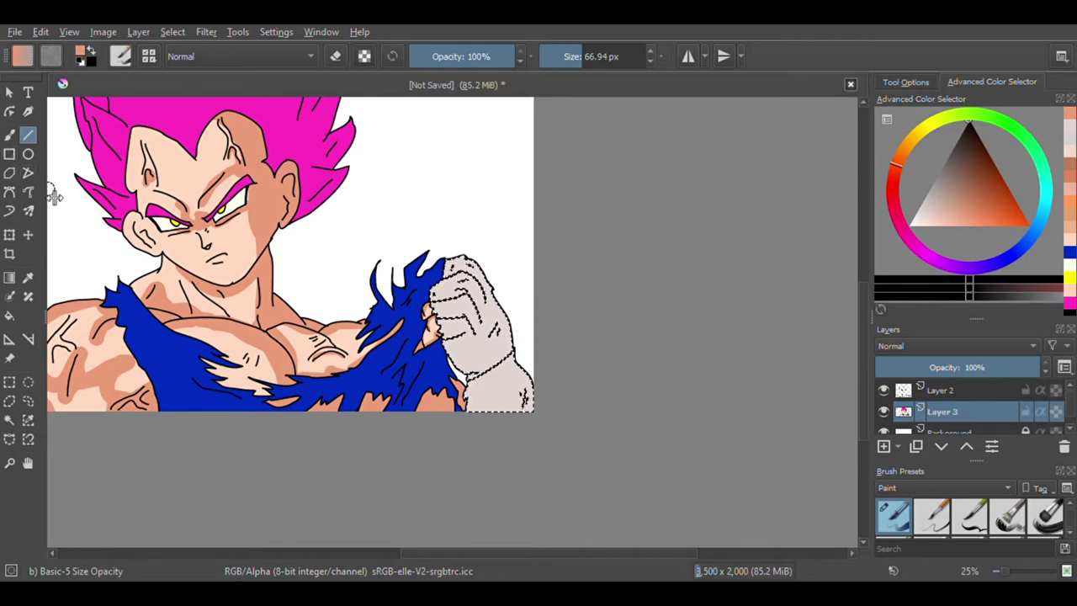
scroll(531, 374, "up", 3)
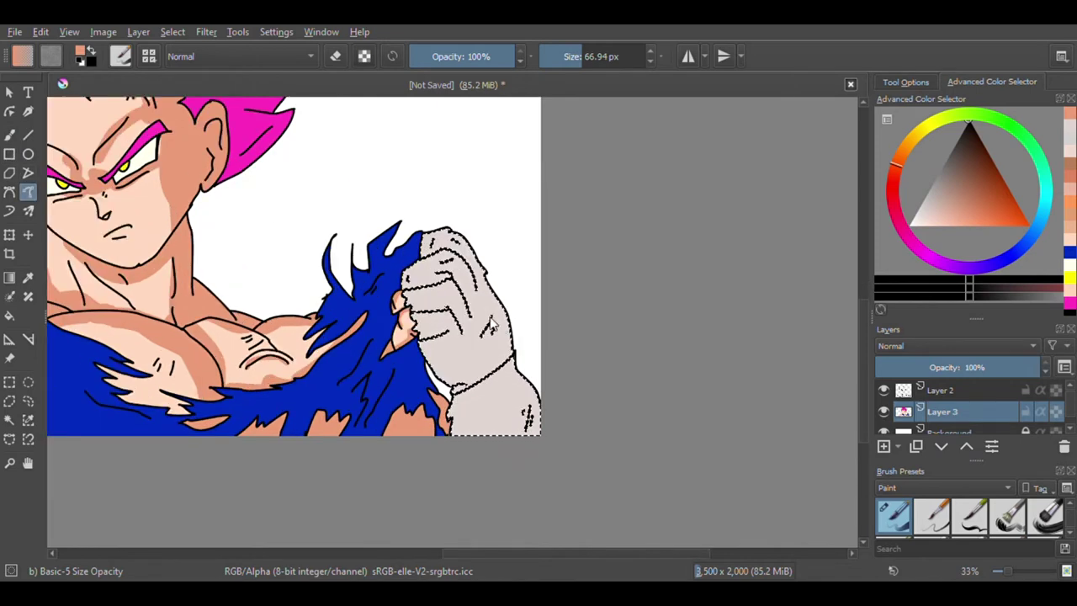
left_click(917, 286)
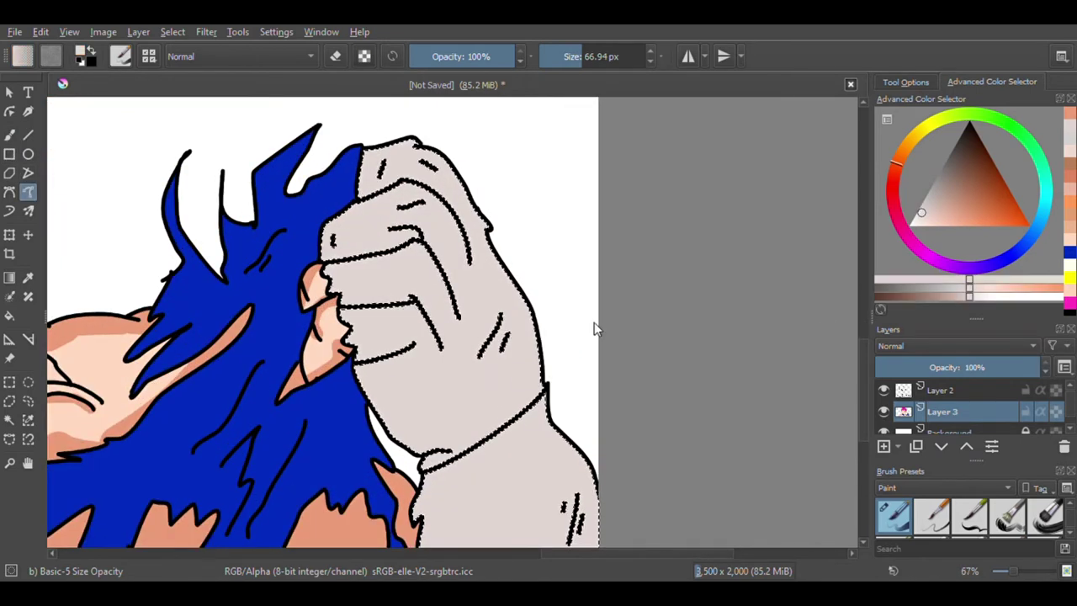
left_click(918, 292)
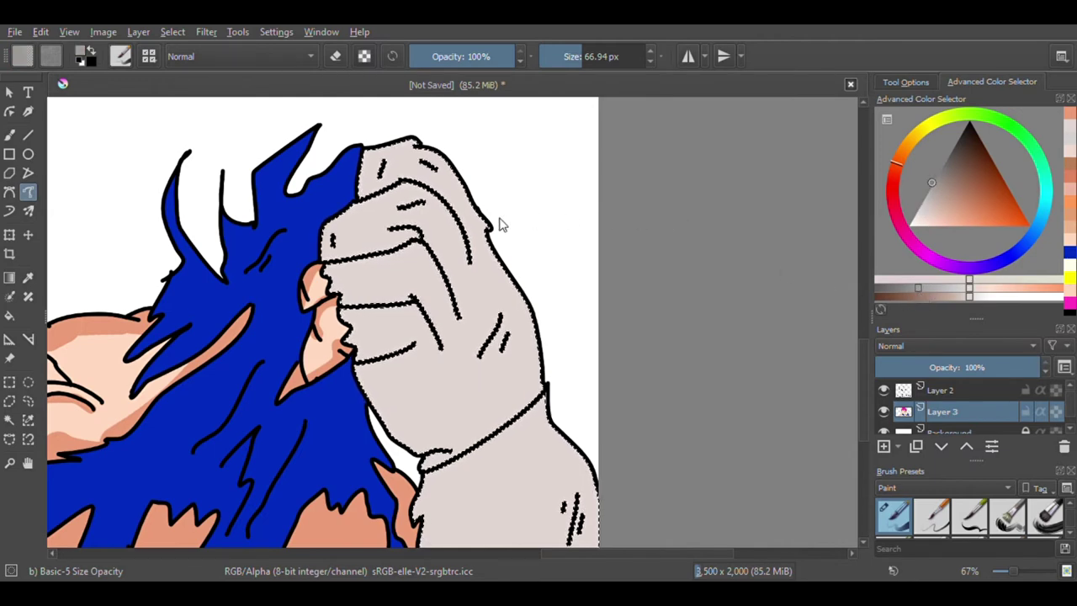
mouse_move(392, 174)
left_mouse_down()
mouse_move(420, 193)
mouse_move(454, 228)
mouse_move(472, 264)
mouse_move(444, 267)
mouse_move(467, 330)
mouse_move(443, 333)
mouse_move(380, 303)
mouse_move(418, 305)
mouse_move(452, 338)
mouse_move(430, 358)
mouse_move(354, 369)
mouse_move(437, 340)
mouse_move(480, 389)
mouse_move(473, 329)
mouse_move(483, 230)
mouse_move(464, 180)
mouse_move(456, 198)
mouse_move(408, 130)
mouse_move(464, 193)
mouse_move(466, 162)
mouse_move(474, 301)
mouse_move(478, 250)
mouse_move(465, 290)
mouse_move(485, 332)
mouse_move(482, 358)
mouse_move(464, 354)
mouse_move(486, 412)
mouse_move(461, 408)
mouse_move(517, 468)
mouse_move(490, 363)
mouse_move(480, 255)
mouse_move(494, 294)
mouse_move(490, 345)
mouse_move(494, 255)
mouse_move(514, 217)
mouse_move(483, 182)
mouse_move(544, 428)
mouse_move(555, 432)
mouse_move(518, 429)
left_mouse_up()
scroll(416, 144, "down", 3)
scroll(435, 209, "up", 3)
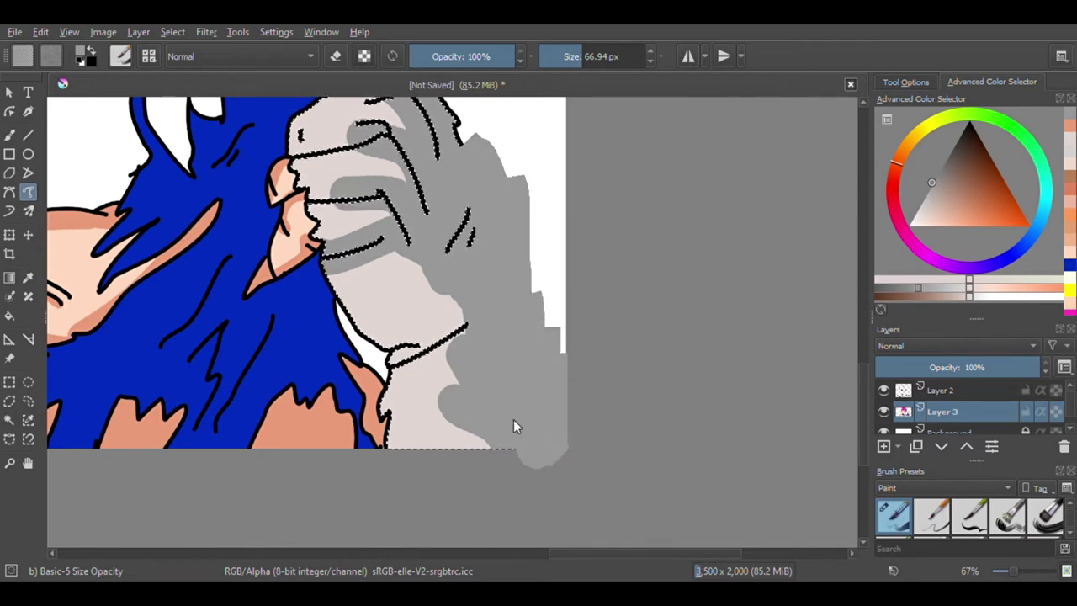
Step: Extend the mid-grey shading on the glove's wrist part further inward at the canvas's lower edge
scroll(512, 425, "down", 5)
scroll(504, 375, "up", 1)
scroll(507, 372, "up", 3)
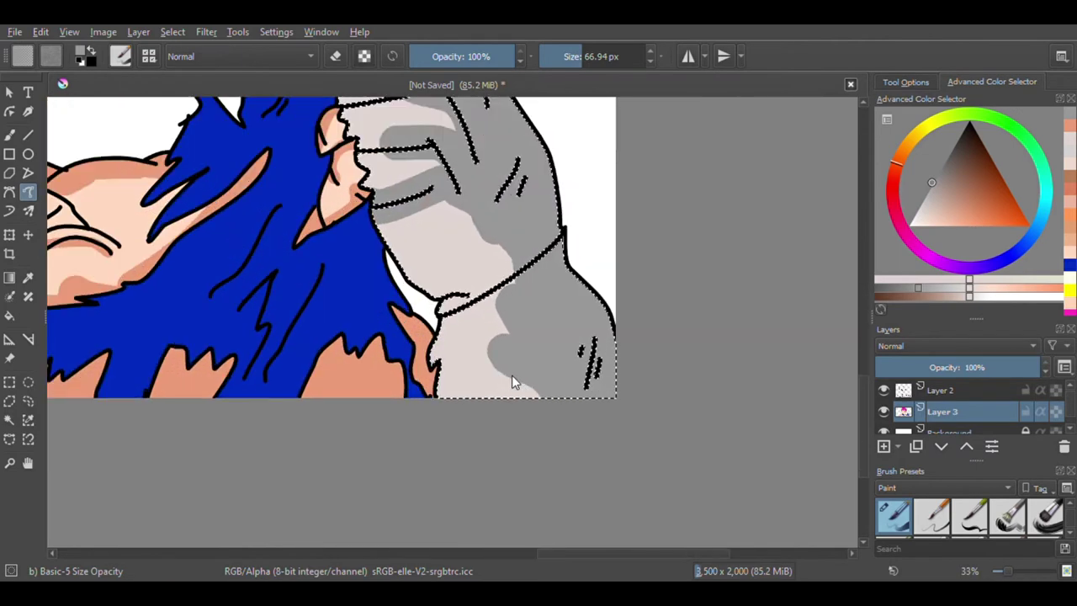
left_click_drag(499, 360, 510, 477)
scroll(507, 365, "down", 3)
scroll(510, 364, "up", 1)
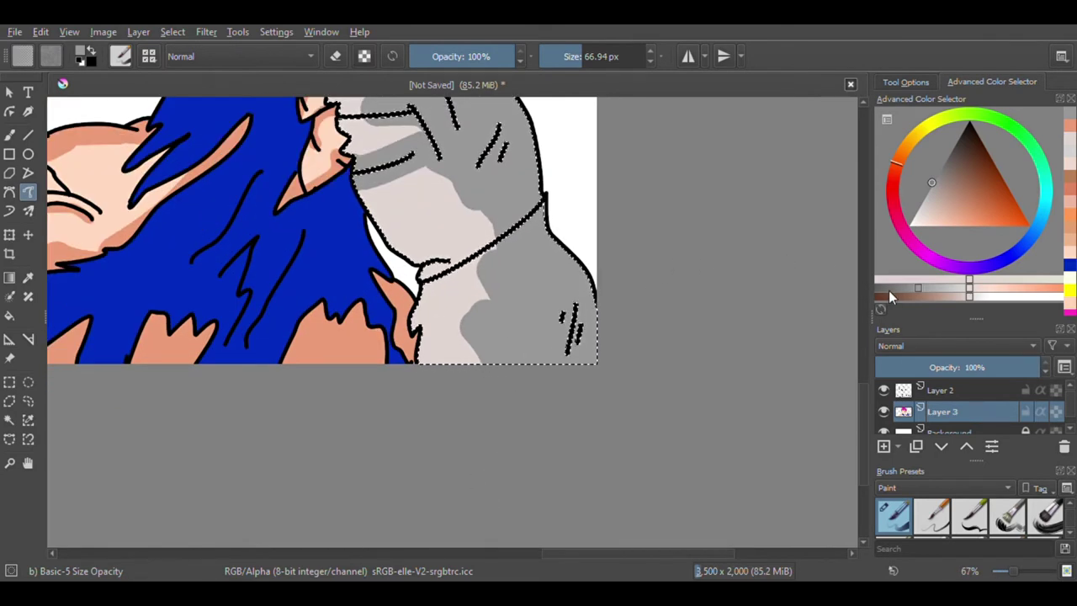
Step: Choose a slightly darker grey and paint deeper shadows on the outer side of the glove's wrist part
left_click_drag(905, 255, 906, 254)
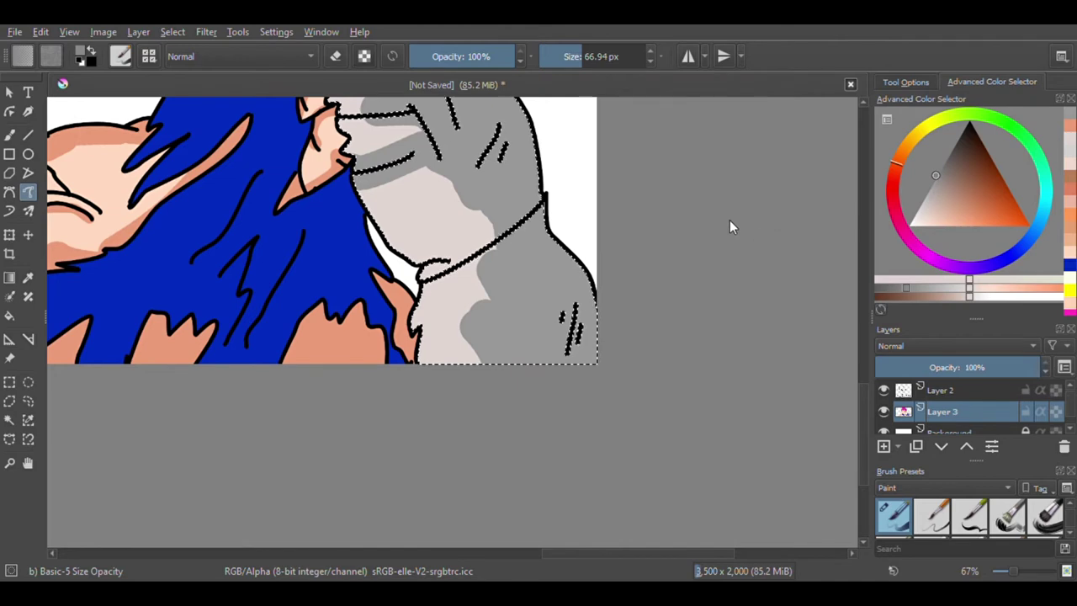
mouse_move(541, 371)
left_mouse_down()
mouse_move(524, 317)
mouse_move(595, 385)
left_mouse_up()
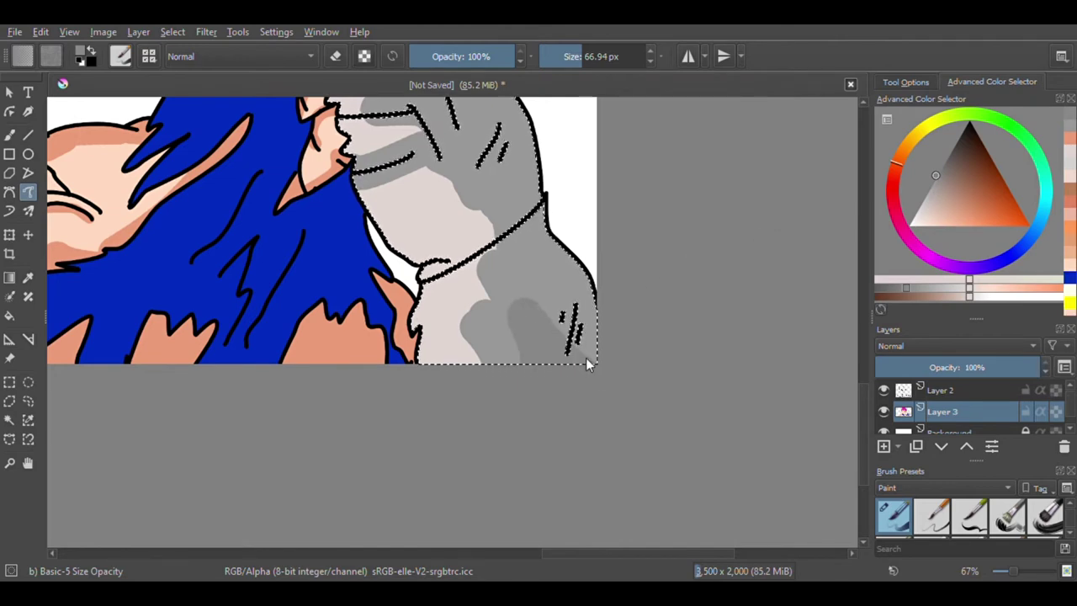
left_click_drag(545, 253, 621, 297)
scroll(468, 330, "down", 2)
scroll(491, 261, "up", 2)
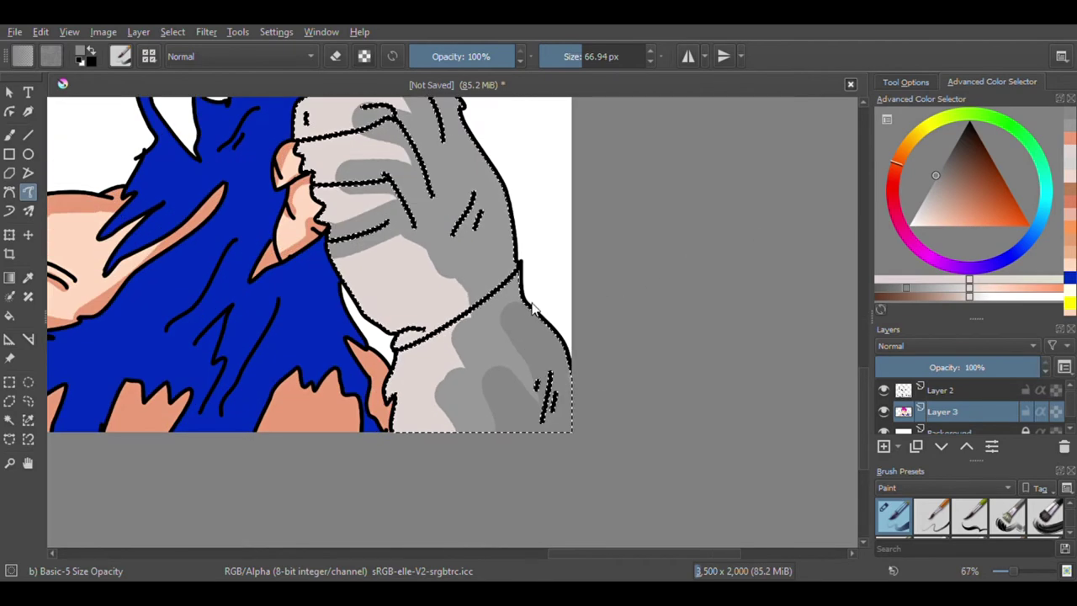
Step: Paint a darker grey shadow along the seam between the glove's hand and wrist parts
left_click_drag(515, 274, 507, 281)
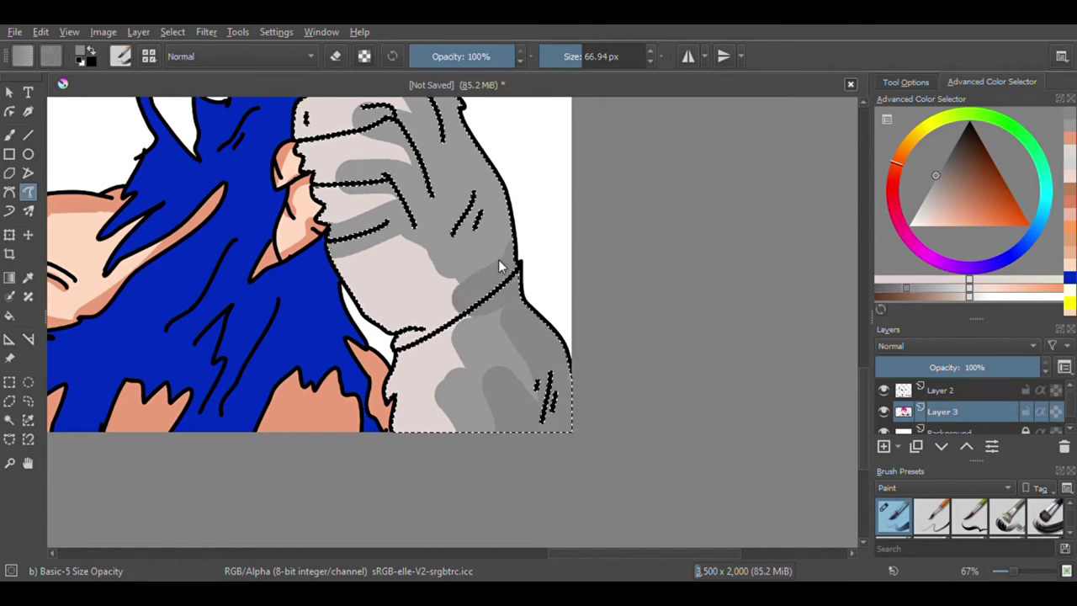
scroll(478, 292, "down", 1)
scroll(478, 286, "up", 2)
scroll(493, 282, "down", 2)
scroll(475, 275, "up", 3)
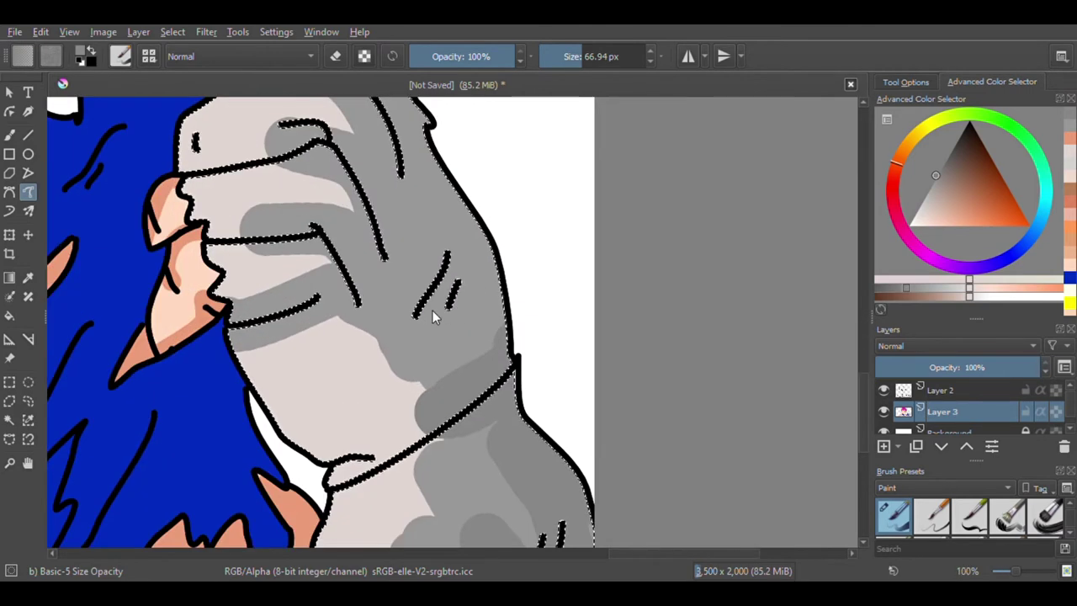
Step: Paint darker grey shadows over the back of the gloved hand and up along its outer edge to the knuckles
left_click_drag(434, 313, 456, 208)
scroll(455, 219, "down", 2)
scroll(430, 280, "up", 1)
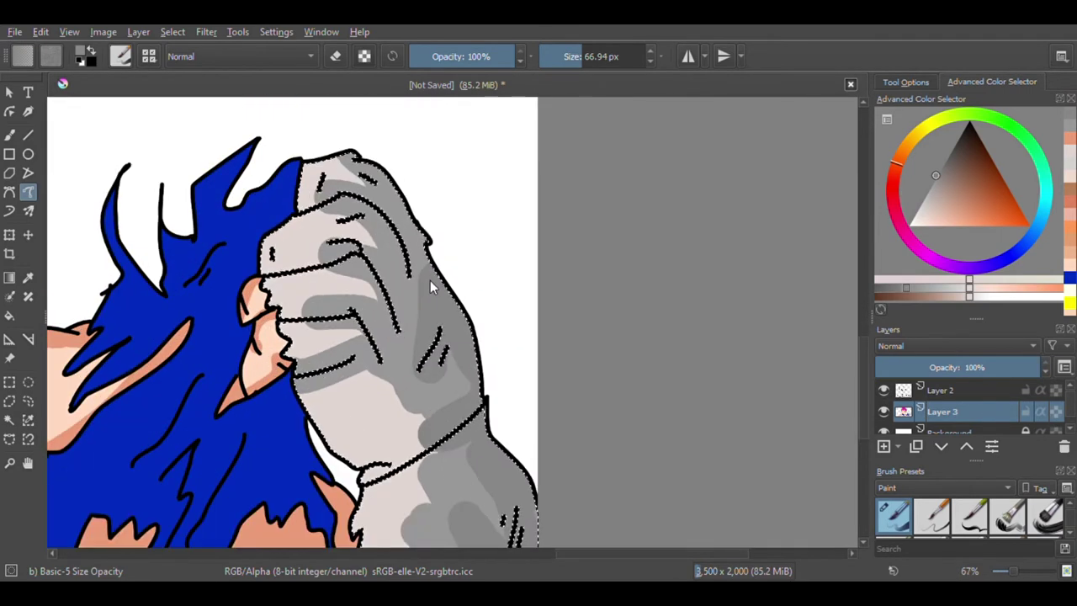
mouse_move(391, 207)
left_mouse_down()
mouse_move(412, 318)
mouse_move(395, 313)
mouse_move(462, 355)
mouse_move(410, 263)
left_mouse_up()
scroll(411, 269, "down", 2)
scroll(432, 211, "up", 1)
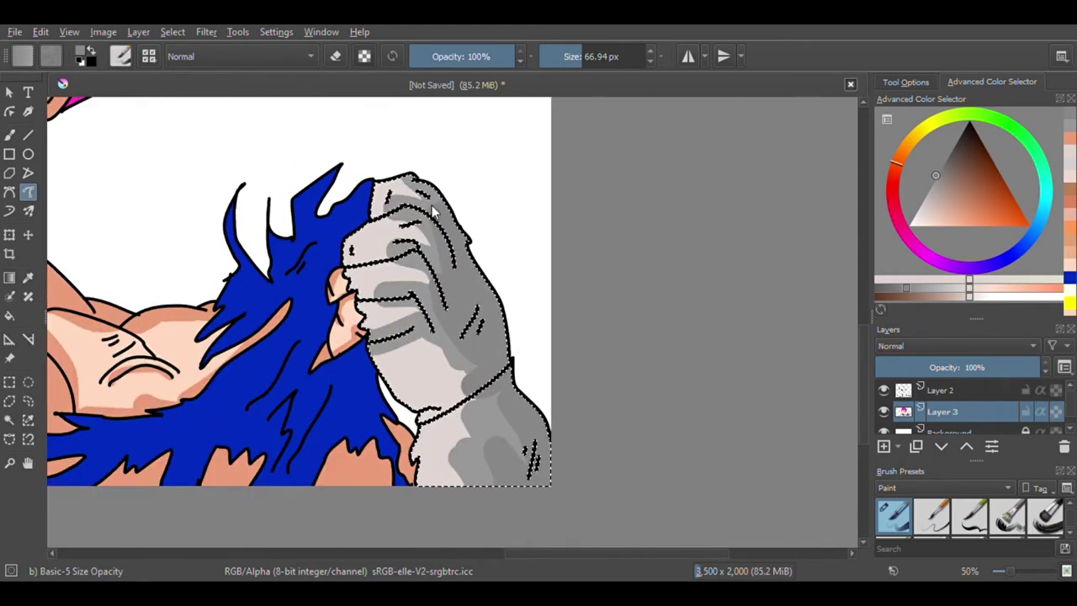
key("ctrl+shift+z")
key("ctrl+shift+z")
key("ctrl+shift+z")
key("ctrl+shift+z")
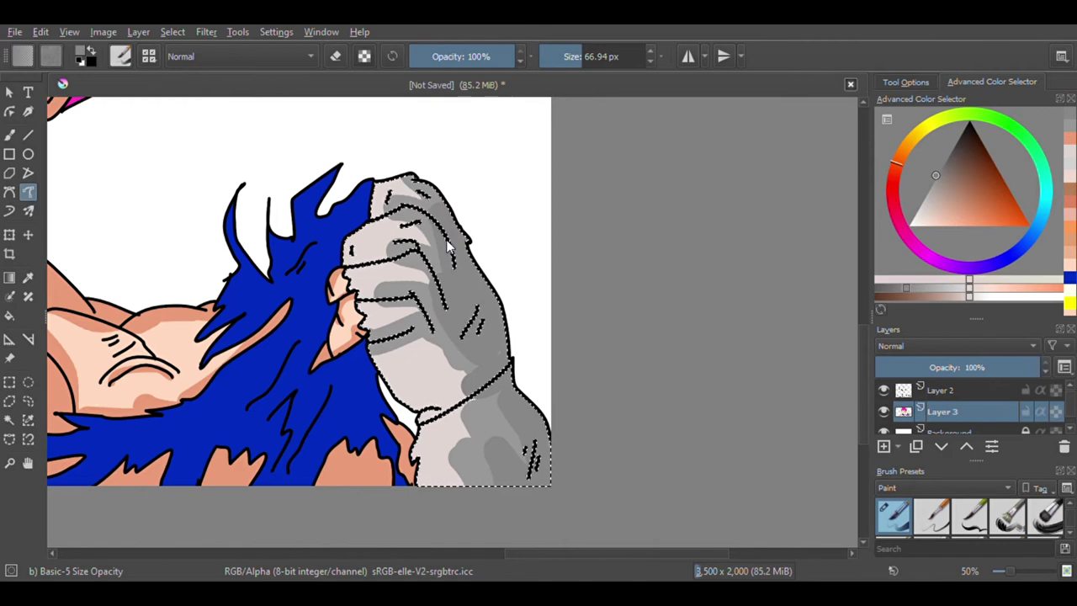
Step: Pick up the mid grey from the glove and shade the small fold at the inner end of the wrist seam
scroll(442, 362, "up", 2)
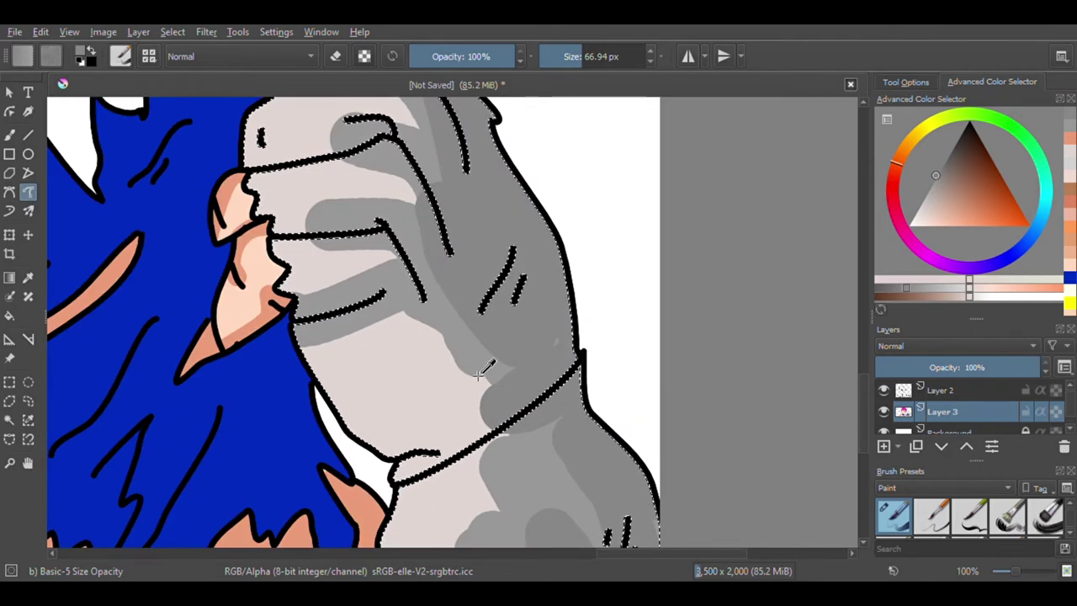
left_click(483, 376, "ctrl")
mouse_move(405, 482)
left_mouse_down()
mouse_move(429, 435)
mouse_move(479, 434)
mouse_move(443, 436)
mouse_move(387, 482)
mouse_move(393, 471)
left_mouse_up()
scroll(401, 419, "down", 5)
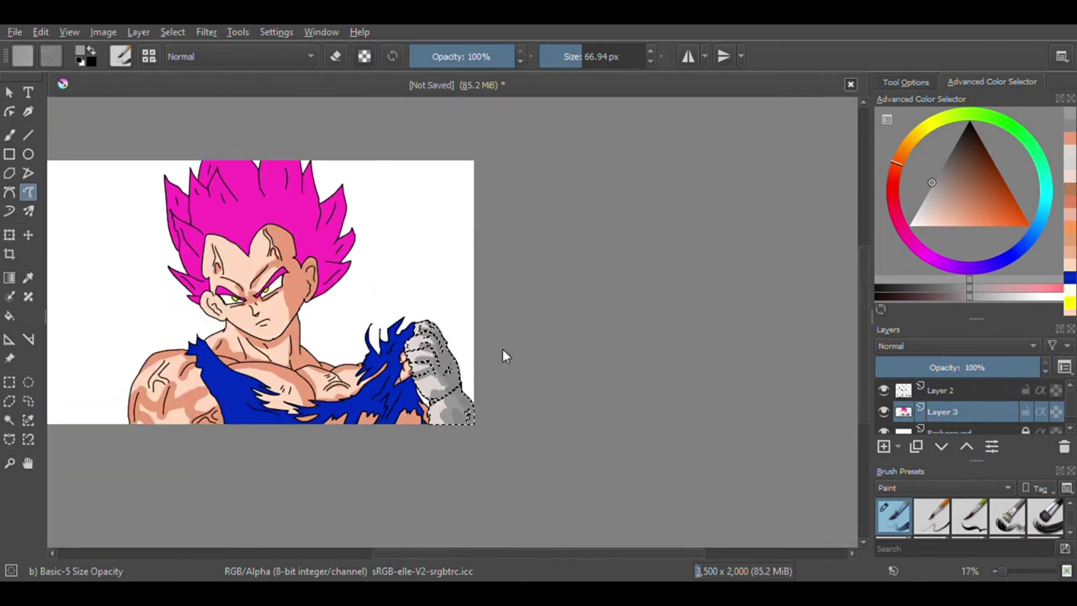
scroll(438, 361, "up", 1)
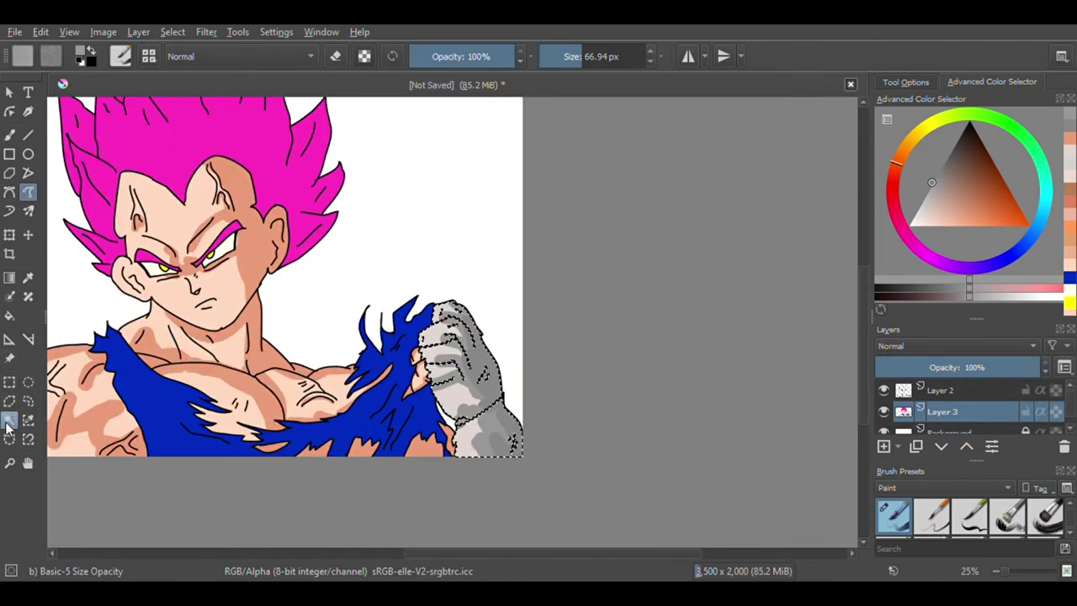
Step: Select the blue areas of the torn top with the contiguous selection tool
left_click(7, 422)
left_click(192, 438)
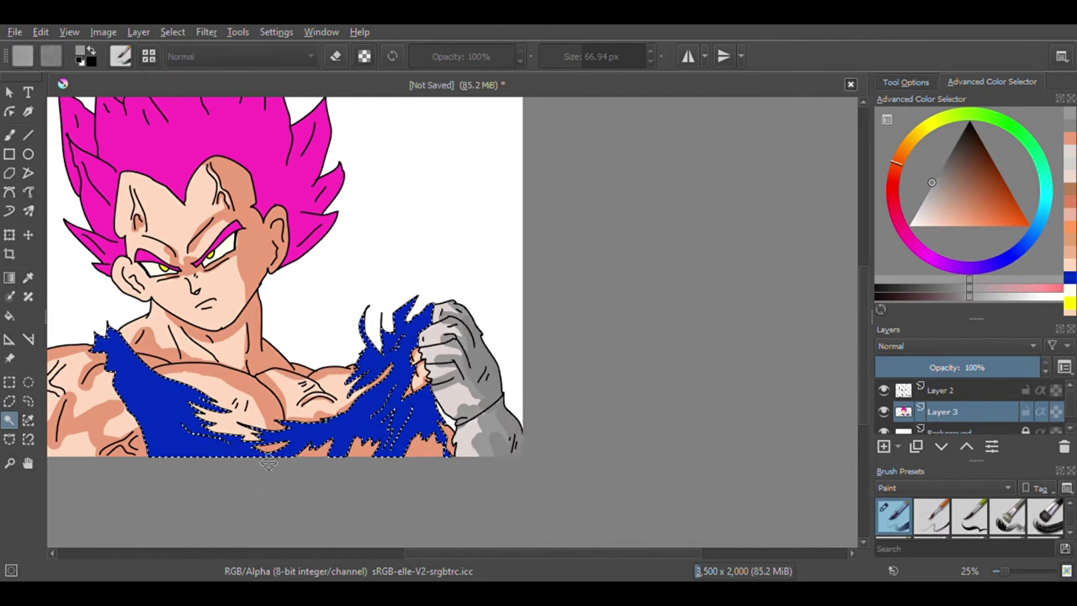
scroll(383, 431, "up", 3)
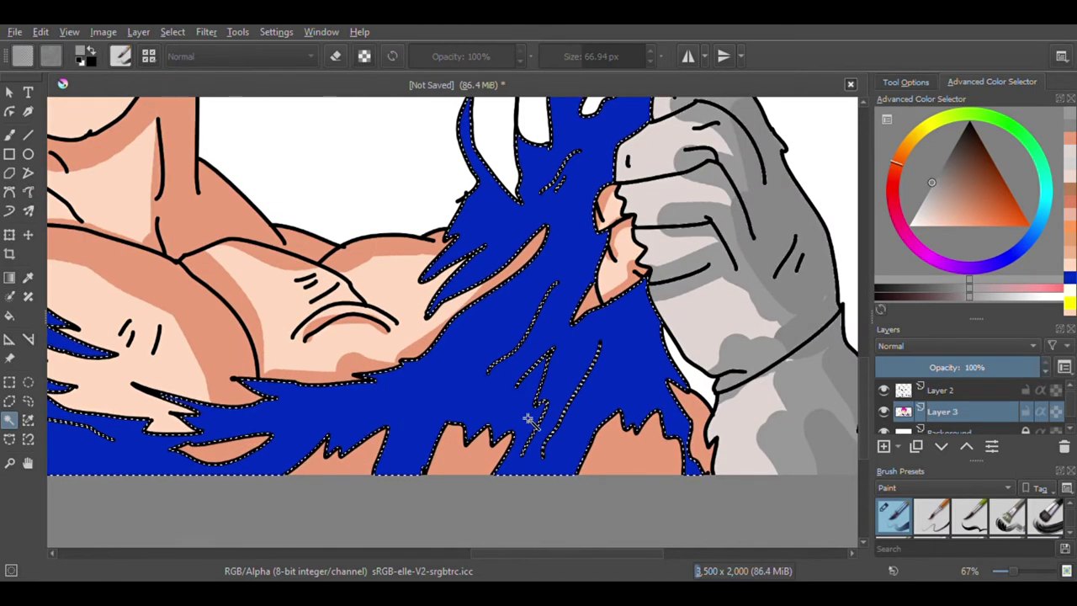
scroll(526, 417, "down", 3)
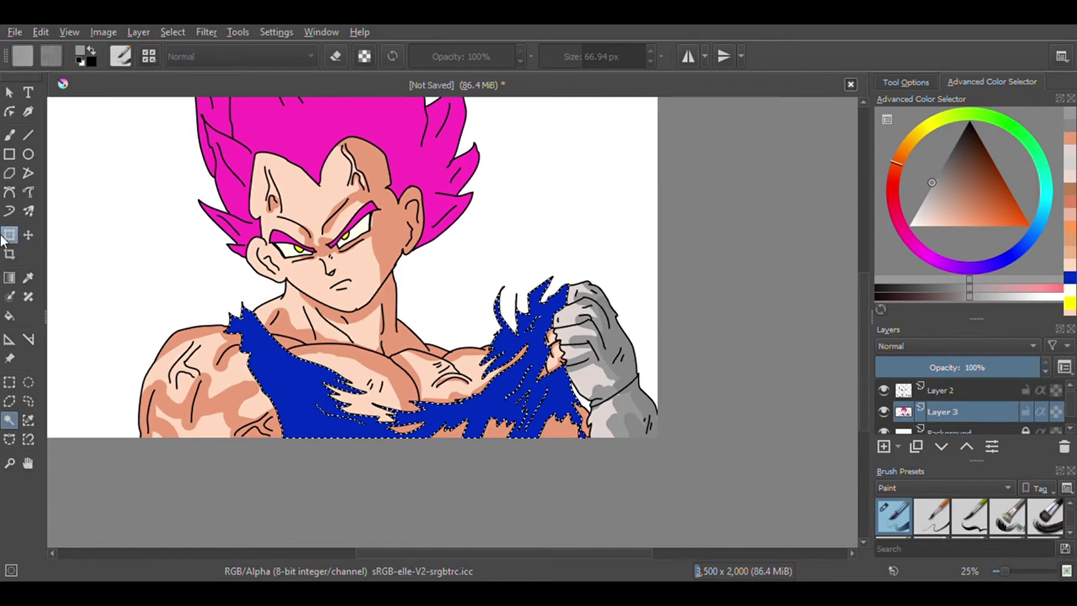
Step: Sample the top's blue, choose a darker shade and paint broad shadows on the shoulder strap, lower part and area beside the glove
left_click(6, 138)
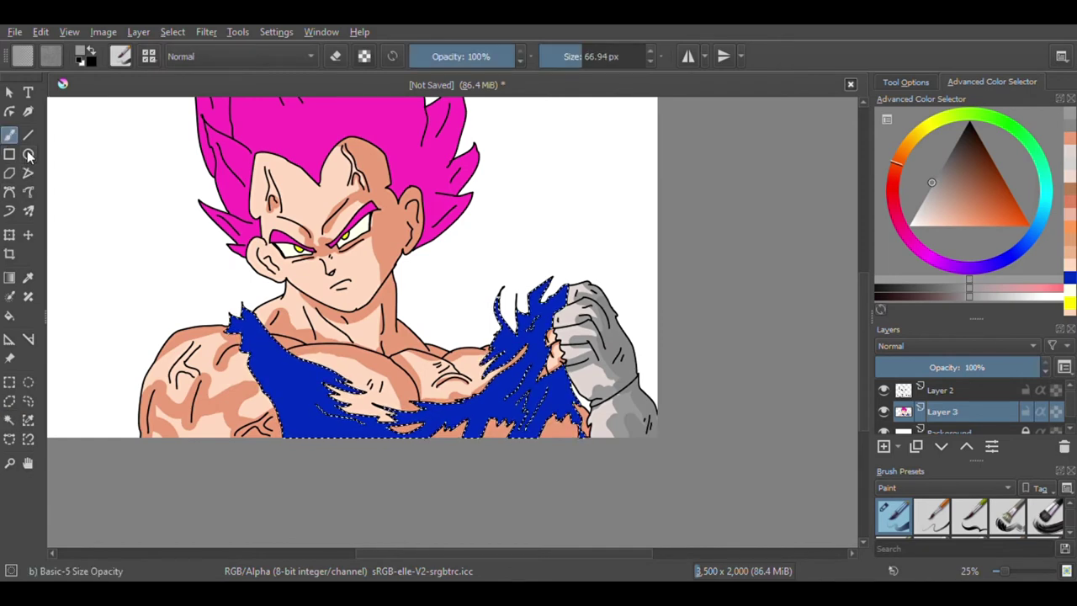
scroll(275, 370, "up", 1)
left_click(310, 426, "ctrl")
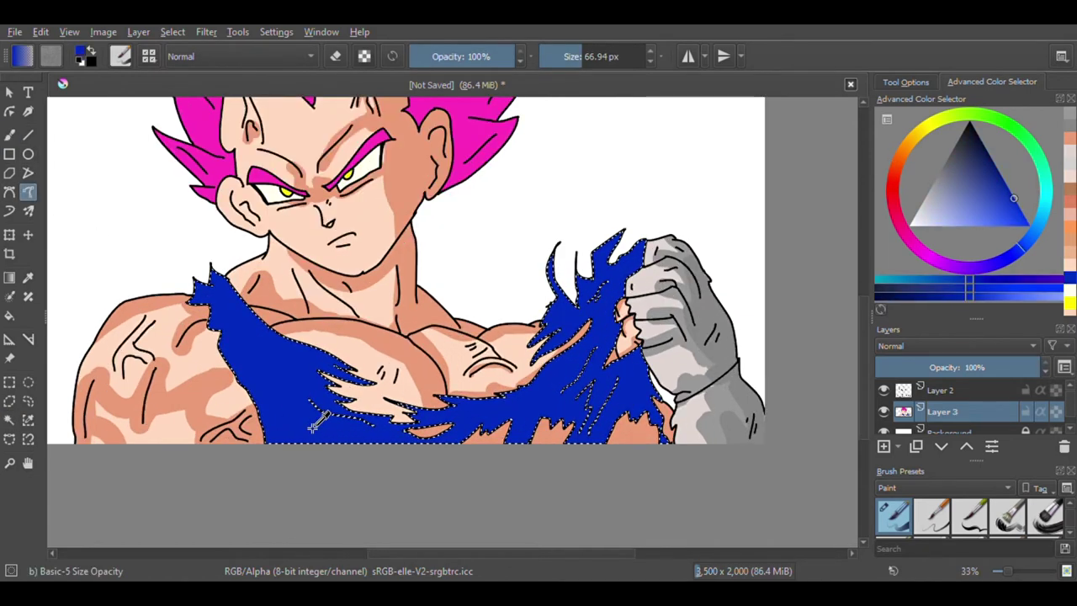
left_click(997, 175)
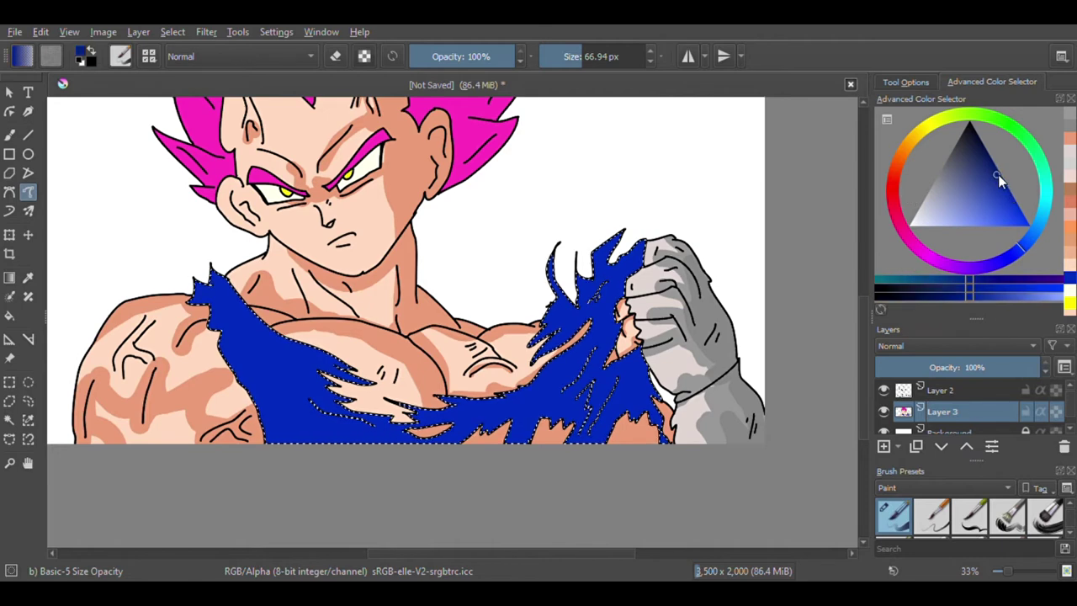
left_click_drag(230, 377, 295, 446)
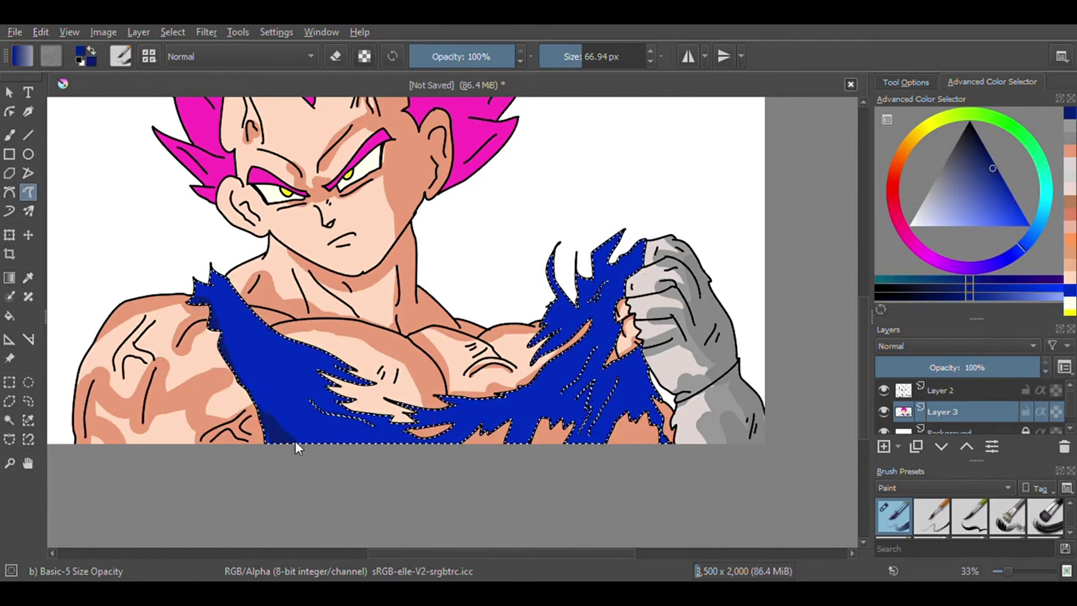
mouse_move(200, 318)
left_mouse_down()
mouse_move(240, 379)
mouse_move(282, 413)
left_mouse_up()
left_click_drag(327, 446, 444, 457)
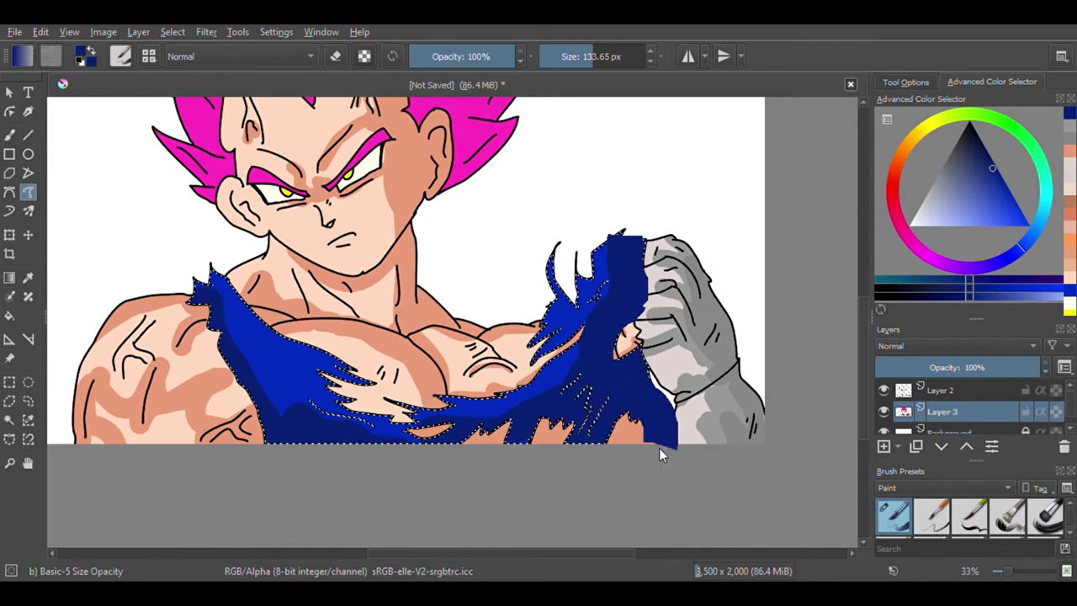
left_click_drag(257, 314, 335, 355)
left_click_drag(226, 314, 232, 323)
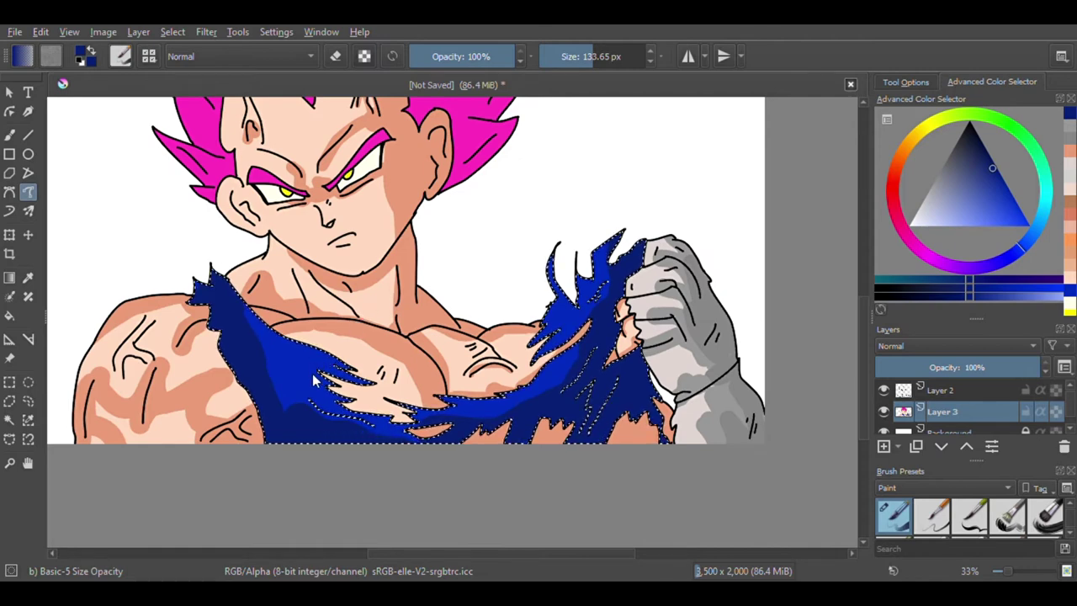
Step: Choose an even darker navy and paint a deeper shadow along the shoulder strap's outer edge with a 47.01 px brush
scroll(313, 381, "up", 1)
left_click(987, 150)
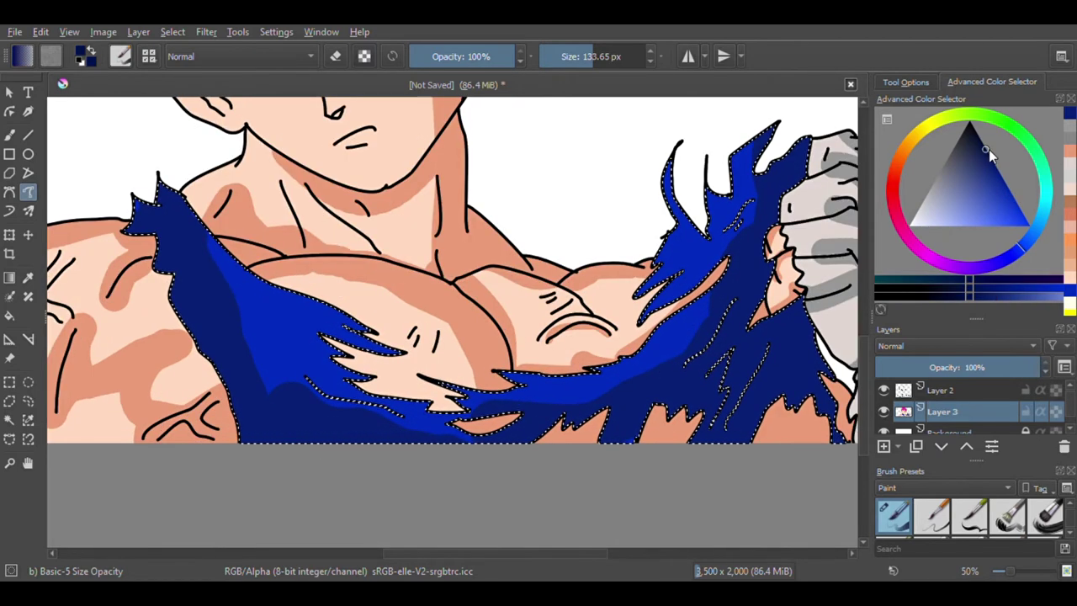
scroll(588, 65, "down", 3)
scroll(156, 416, "up", 1)
mouse_move(191, 281)
left_mouse_down()
mouse_move(280, 404)
mouse_move(257, 455)
mouse_move(272, 465)
mouse_move(270, 414)
mouse_move(298, 427)
mouse_move(271, 433)
mouse_move(313, 455)
mouse_move(350, 440)
mouse_move(269, 443)
mouse_move(286, 461)
mouse_move(218, 305)
mouse_move(181, 271)
mouse_move(179, 218)
mouse_move(148, 227)
mouse_move(160, 175)
mouse_move(158, 221)
left_mouse_up()
Step: Paint darkest navy shadows along the top's edge beside the gloved fist and around the fold lines below it
scroll(158, 221, "down", 3)
scroll(331, 284, "up", 2)
mouse_move(534, 217)
left_mouse_down()
mouse_move(538, 272)
mouse_move(561, 285)
mouse_move(569, 313)
mouse_move(553, 290)
mouse_move(539, 202)
mouse_move(476, 241)
mouse_move(500, 168)
left_mouse_up()
scroll(501, 168, "down", 3)
scroll(464, 273, "up", 4)
mouse_move(464, 275)
left_mouse_down()
mouse_move(490, 256)
mouse_move(510, 183)
left_mouse_up()
scroll(488, 181, "down", 2)
scroll(471, 284, "up", 1)
mouse_move(473, 286)
left_mouse_down()
mouse_move(490, 261)
mouse_move(450, 346)
mouse_move(495, 286)
mouse_move(447, 364)
mouse_move(469, 340)
mouse_move(518, 345)
left_mouse_up()
scroll(425, 335, "up", 2)
mouse_move(428, 334)
left_mouse_down()
mouse_move(462, 154)
mouse_move(395, 273)
mouse_move(438, 279)
mouse_move(470, 244)
mouse_move(439, 392)
left_mouse_up()
Step: Paint darkest navy shadows along the bottom of the top, around the torn holes
scroll(474, 313, "down", 3)
scroll(332, 335, "up", 2)
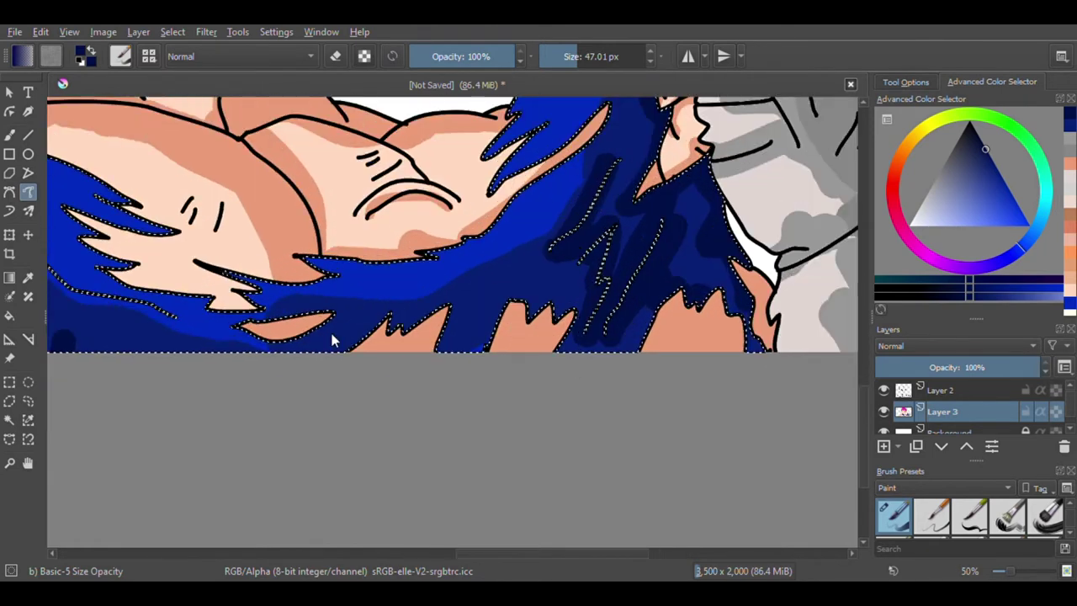
mouse_move(327, 360)
left_mouse_down()
mouse_move(392, 311)
mouse_move(412, 328)
mouse_move(443, 310)
mouse_move(436, 343)
mouse_move(460, 329)
mouse_move(451, 365)
mouse_move(508, 326)
mouse_move(489, 366)
mouse_move(465, 332)
mouse_move(399, 354)
mouse_move(461, 361)
mouse_move(515, 316)
left_mouse_up()
scroll(470, 349, "down", 2)
scroll(324, 339, "up", 3)
scroll(399, 344, "down", 3)
scroll(469, 305, "up", 2)
scroll(400, 309, "down", 3)
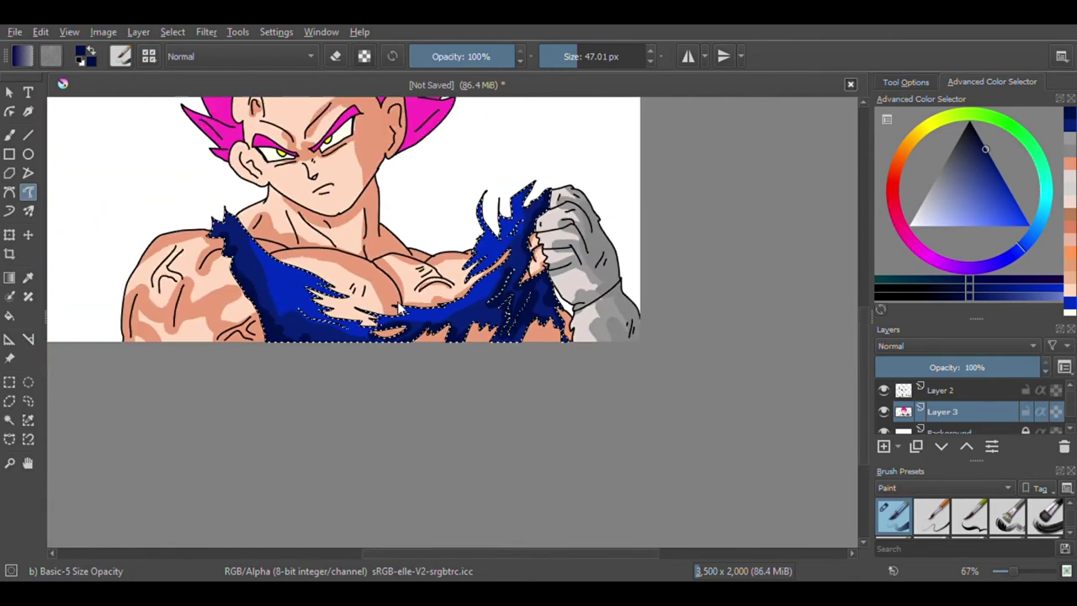
Step: Shade the torn spikes near the raised arm and the ragged inner edge across the chest in the darkest navy
scroll(402, 311, "up", 2)
mouse_move(474, 252)
left_mouse_down()
mouse_move(444, 238)
mouse_move(414, 288)
mouse_move(455, 266)
mouse_move(444, 289)
mouse_move(470, 268)
mouse_move(435, 315)
mouse_move(455, 282)
left_mouse_up()
scroll(454, 282, "down", 3)
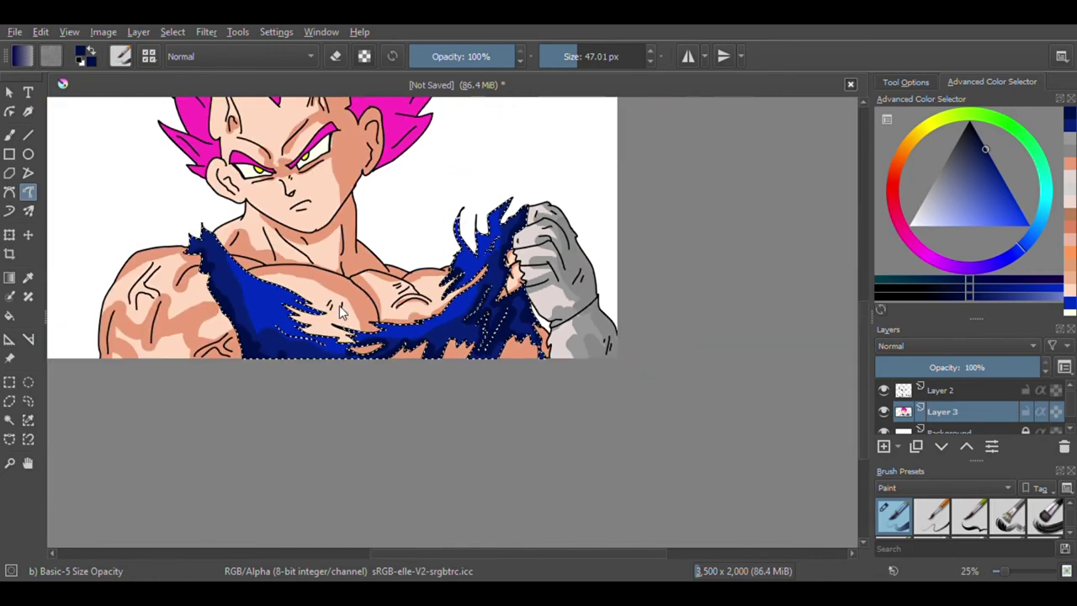
scroll(341, 311, "up", 2)
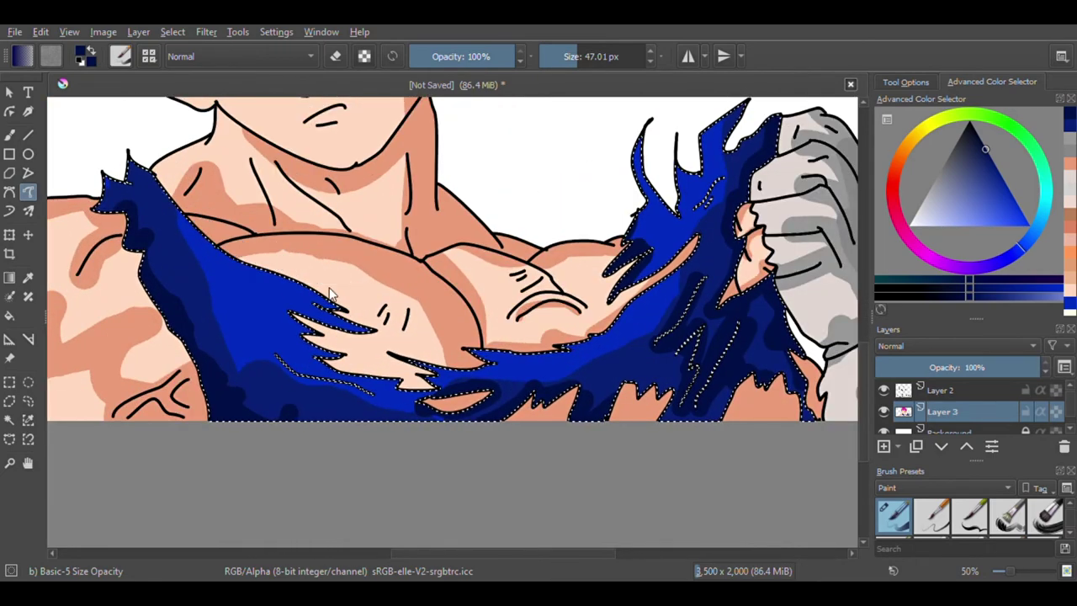
mouse_move(220, 238)
left_mouse_down()
mouse_move(245, 264)
mouse_move(353, 314)
mouse_move(298, 317)
mouse_move(356, 333)
mouse_move(306, 350)
mouse_move(395, 371)
left_mouse_up()
scroll(351, 275, "down", 2)
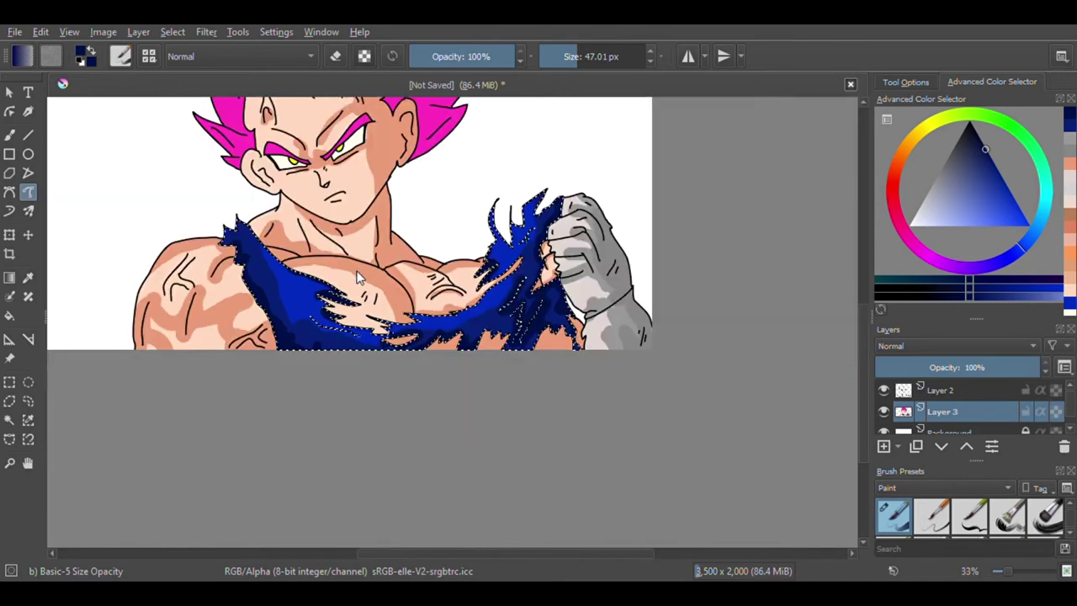
scroll(354, 282, "down", 2)
scroll(404, 244, "up", 3)
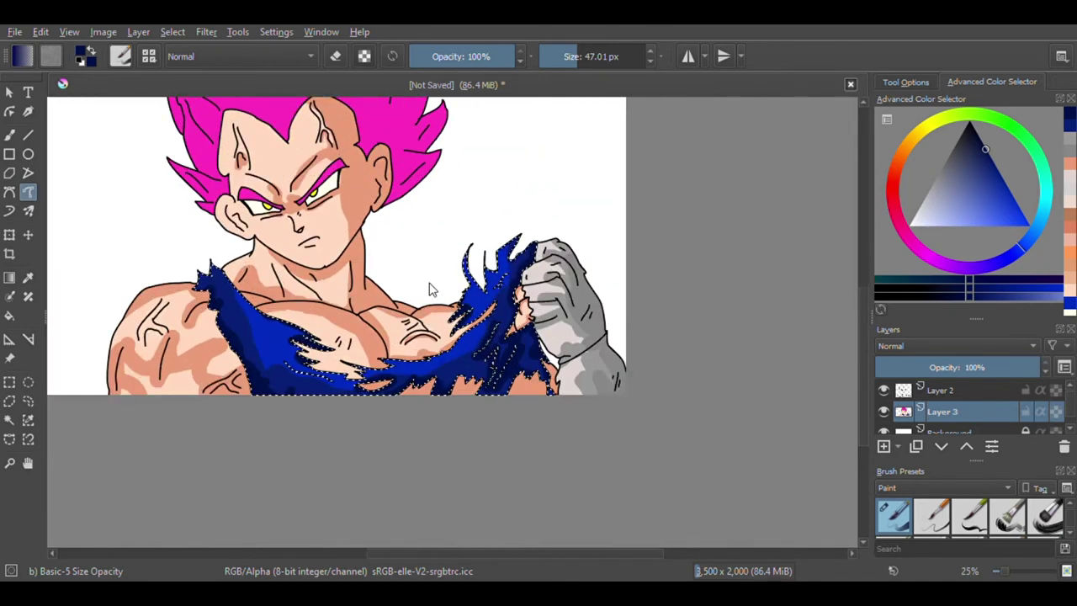
scroll(396, 282, "down", 1)
Step: Select the pink hair and both eyebrows with the contiguous selection tool
left_click(10, 421)
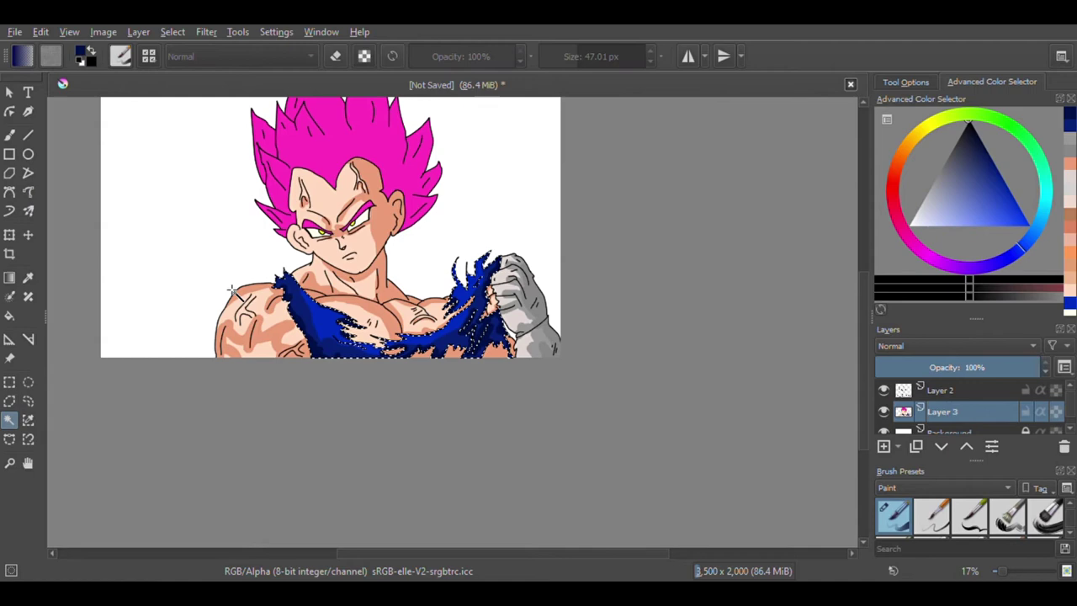
scroll(336, 217, "down", 1)
scroll(376, 230, "up", 2)
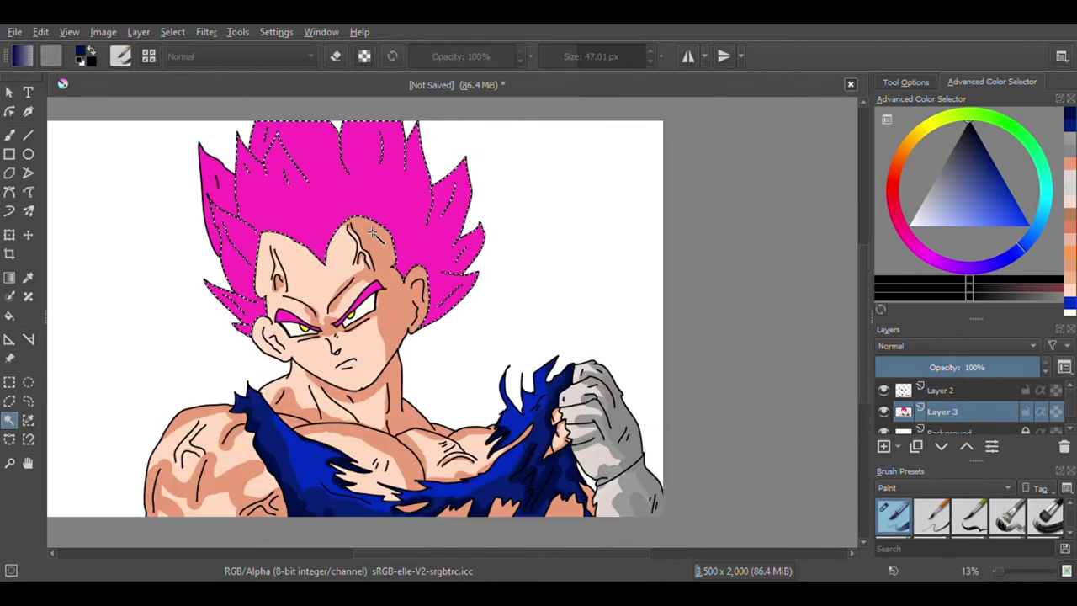
scroll(301, 326, "up", 4)
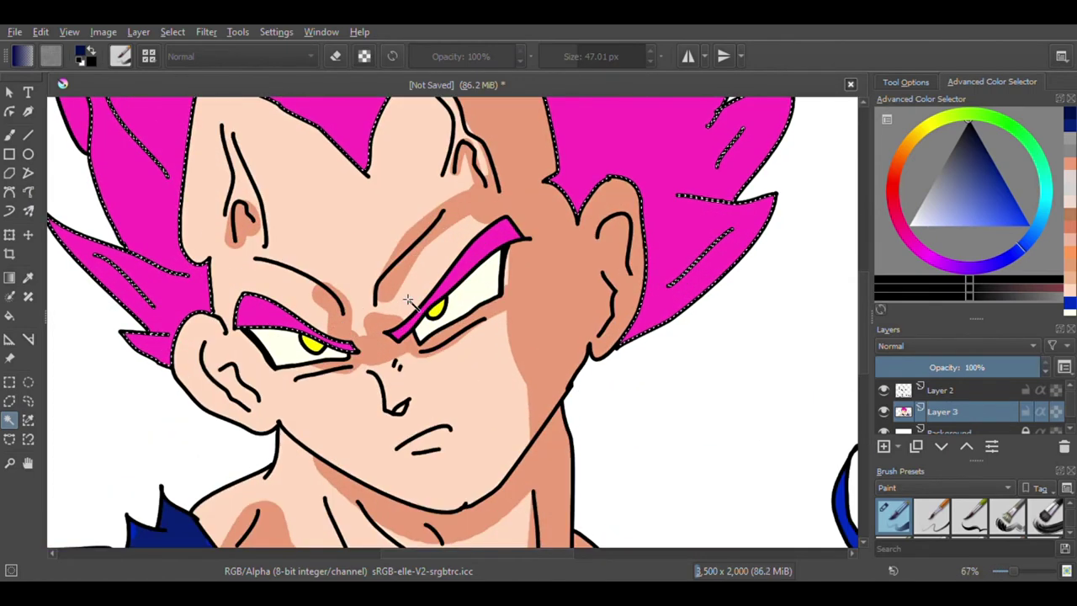
scroll(469, 284, "up", 1)
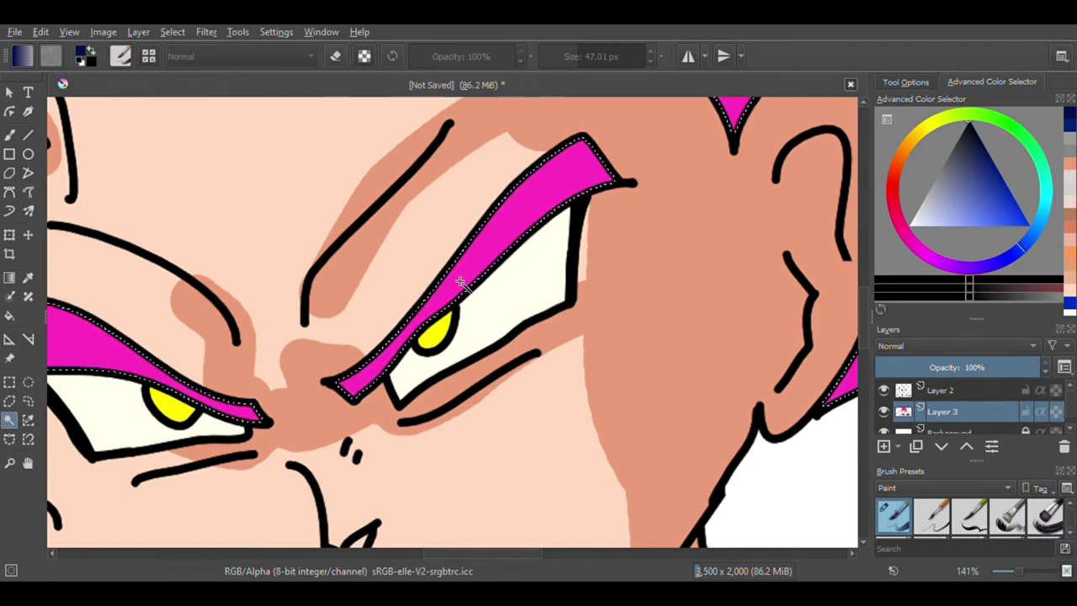
scroll(461, 282, "down", 5)
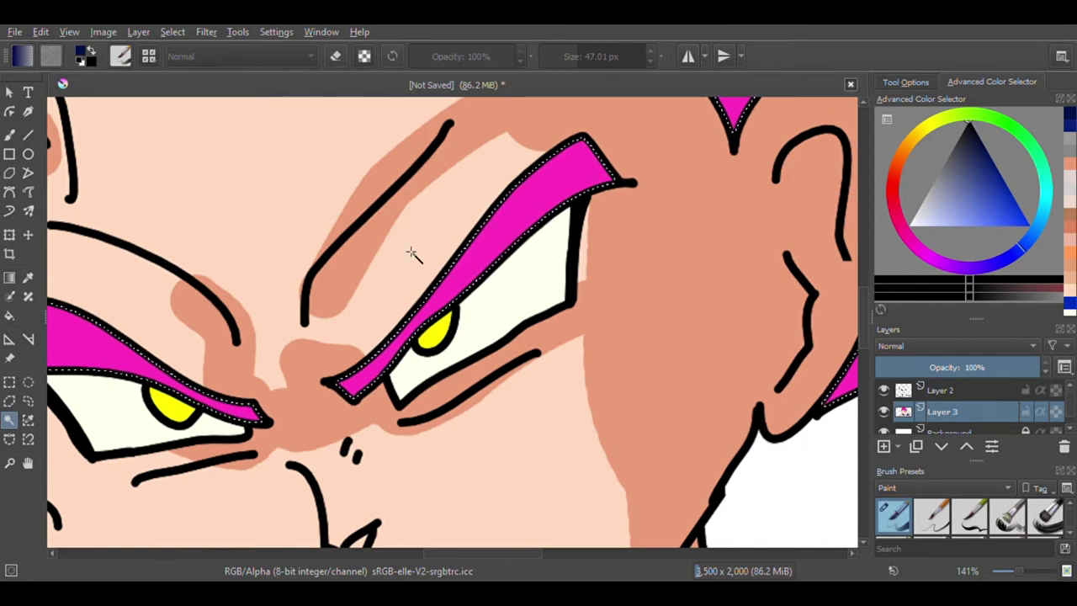
scroll(130, 200, "up", 2)
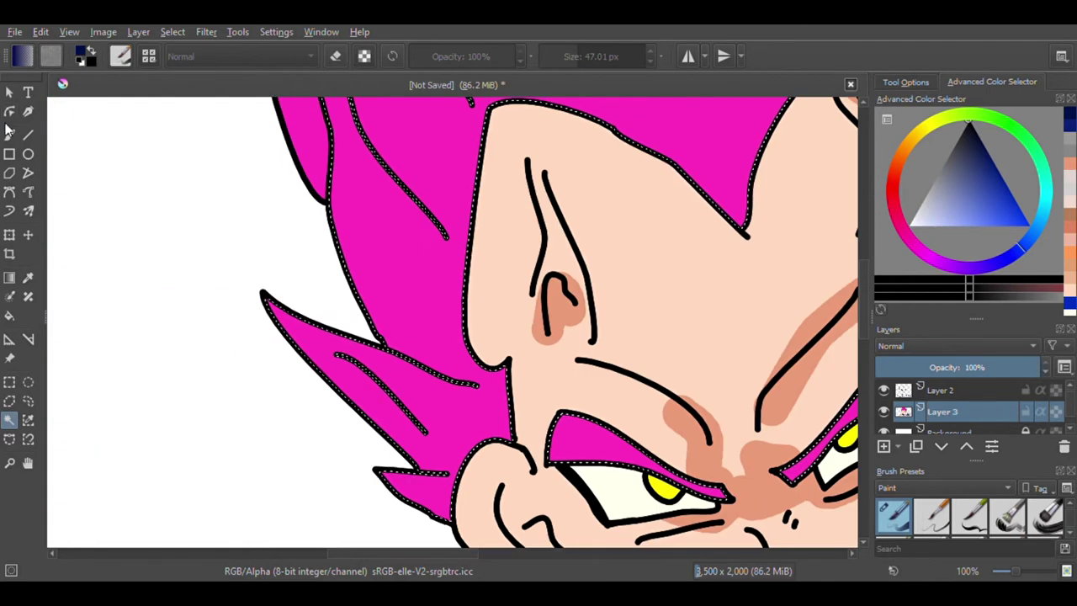
Step: Sample the hair's pink, choose a darker magenta and paint a shadow on the small spike above the ear
left_click(28, 192)
left_click(476, 439, "ctrl")
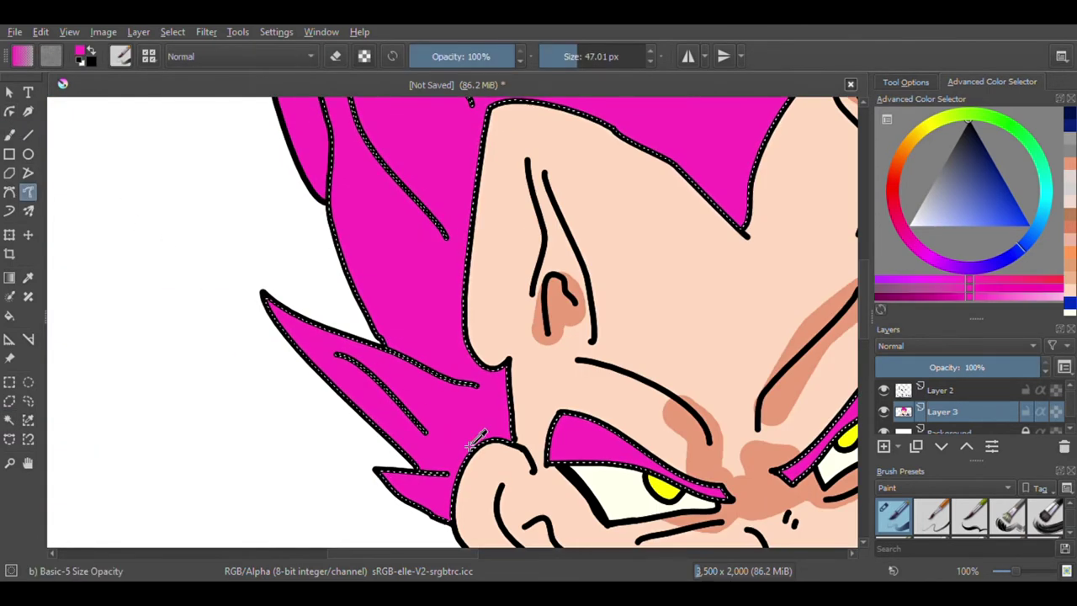
left_click(1002, 188)
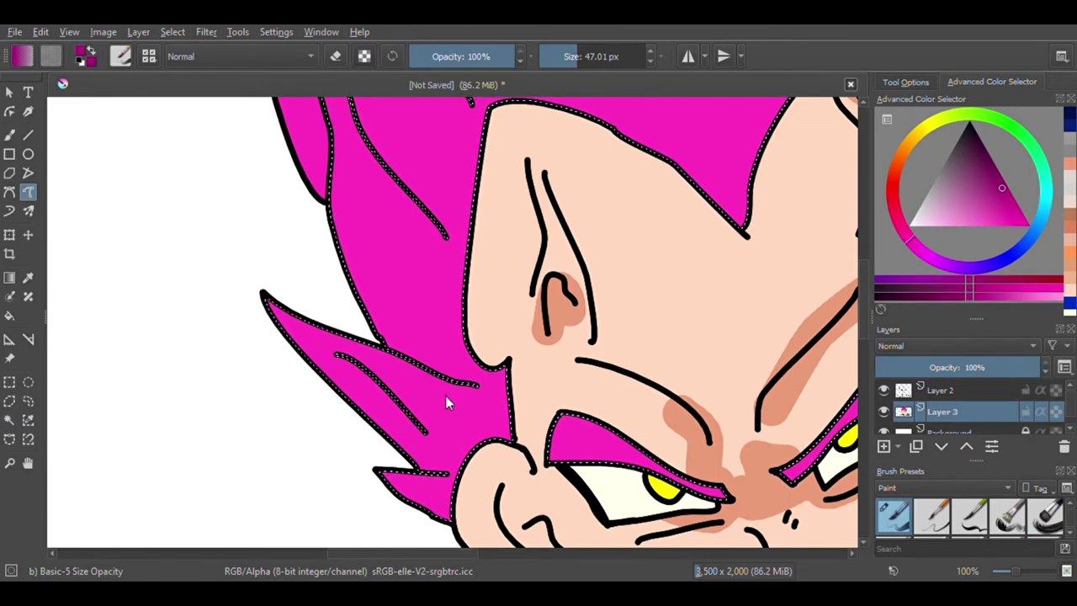
left_click_drag(463, 388, 389, 360)
Step: Paint a dark magenta shadow beneath the contour line of the side lock next to the temple
scroll(355, 309, "down", 5)
scroll(355, 310, "up", 5)
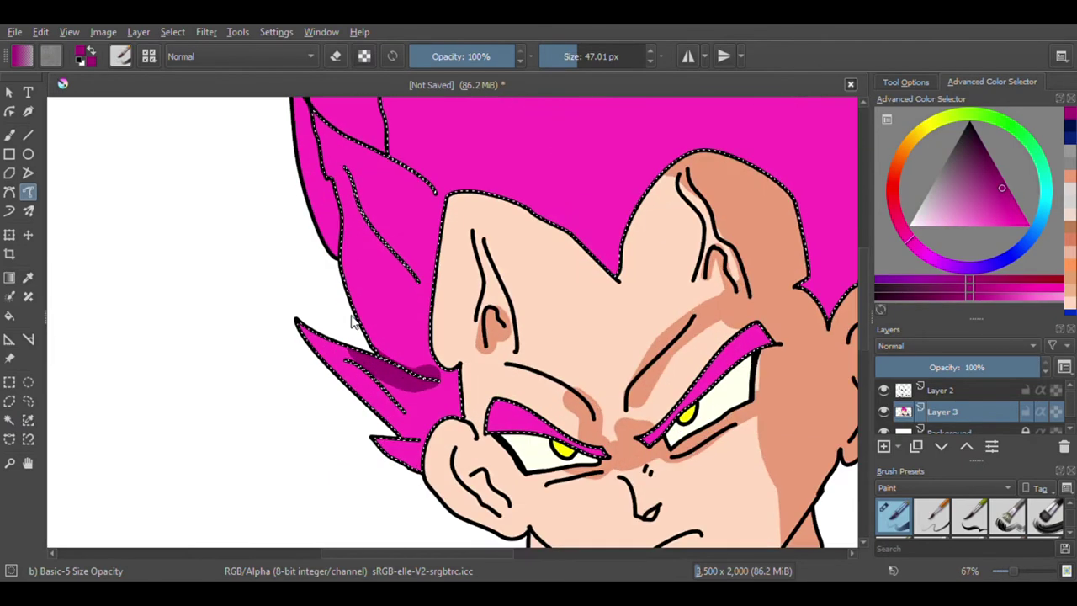
scroll(380, 362, "down", 2)
scroll(377, 336, "up", 2)
scroll(377, 336, "down", 1)
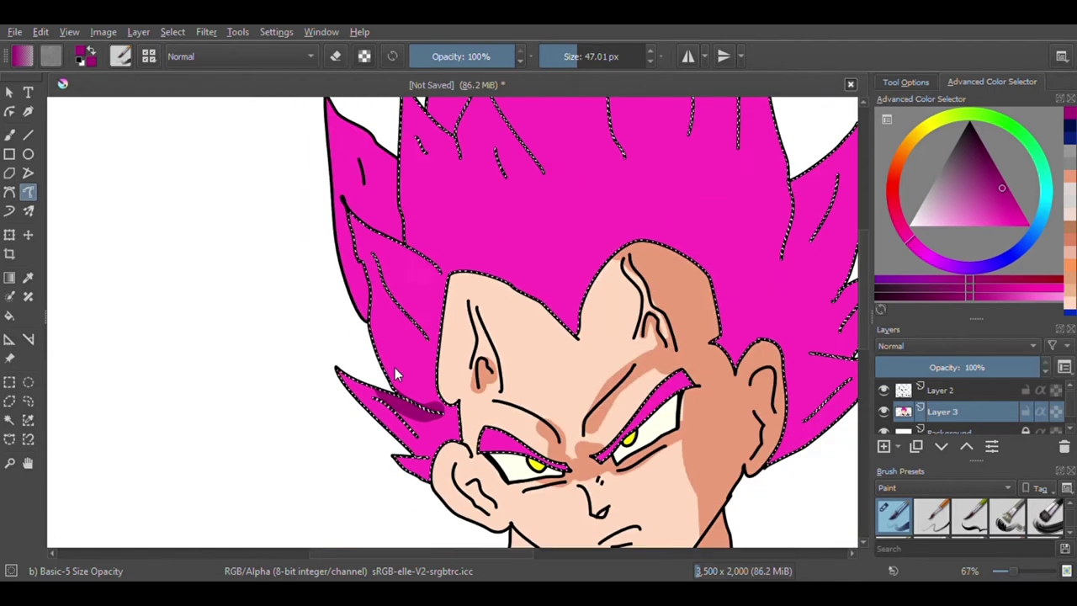
scroll(356, 247, "up", 3)
left_click_drag(353, 239, 399, 291)
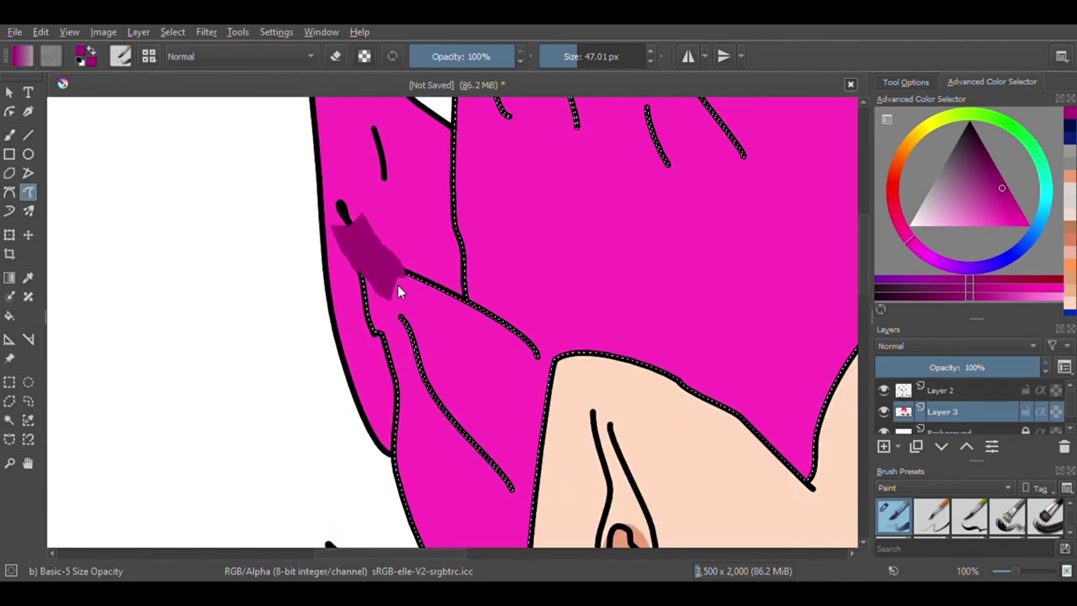
mouse_move(358, 278)
left_mouse_down()
mouse_move(439, 349)
mouse_move(525, 383)
left_mouse_up()
key("ctrl+z")
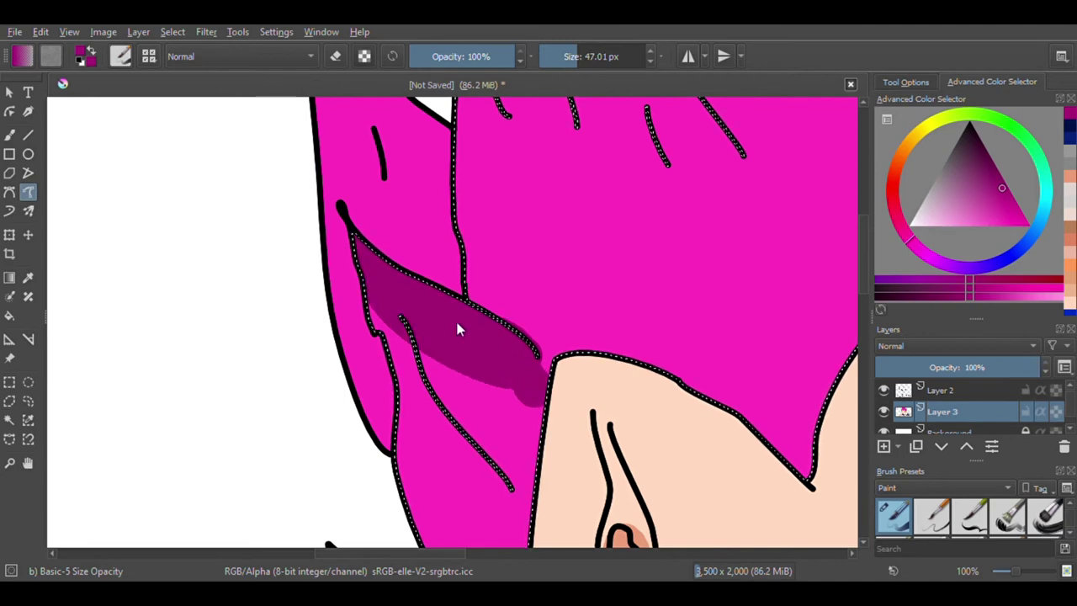
scroll(418, 370, "down", 6)
scroll(428, 348, "up", 2)
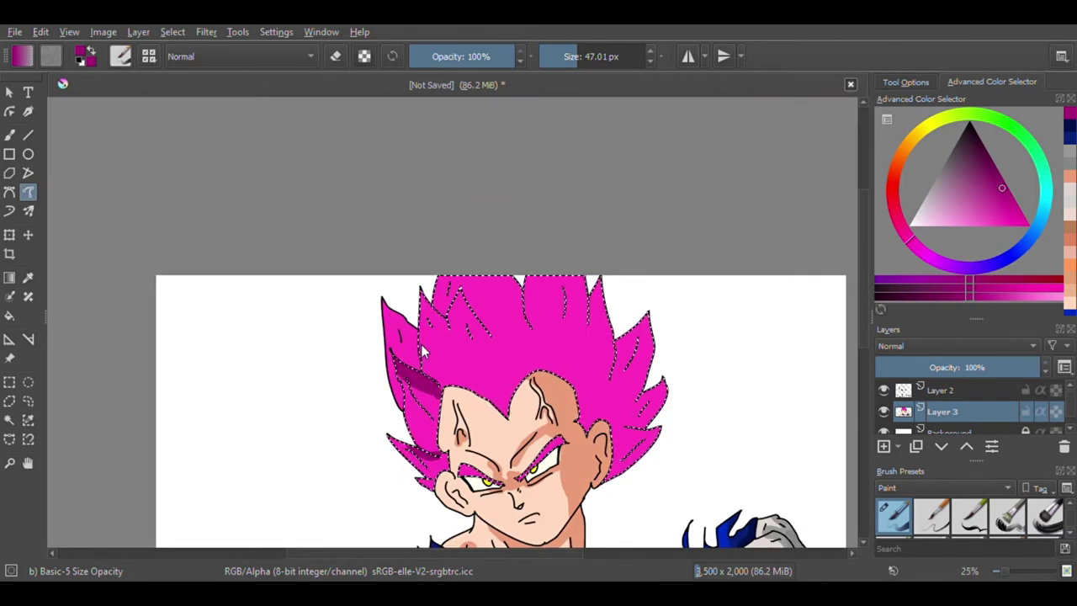
Step: Paint dark magenta shadows on the narrow upper spike and along the edge of the tall lock beside it
scroll(423, 354, "down", 2)
scroll(437, 379, "up", 4)
mouse_move(496, 360)
left_mouse_down()
mouse_move(471, 359)
mouse_move(411, 247)
mouse_move(470, 335)
mouse_move(511, 353)
left_mouse_up()
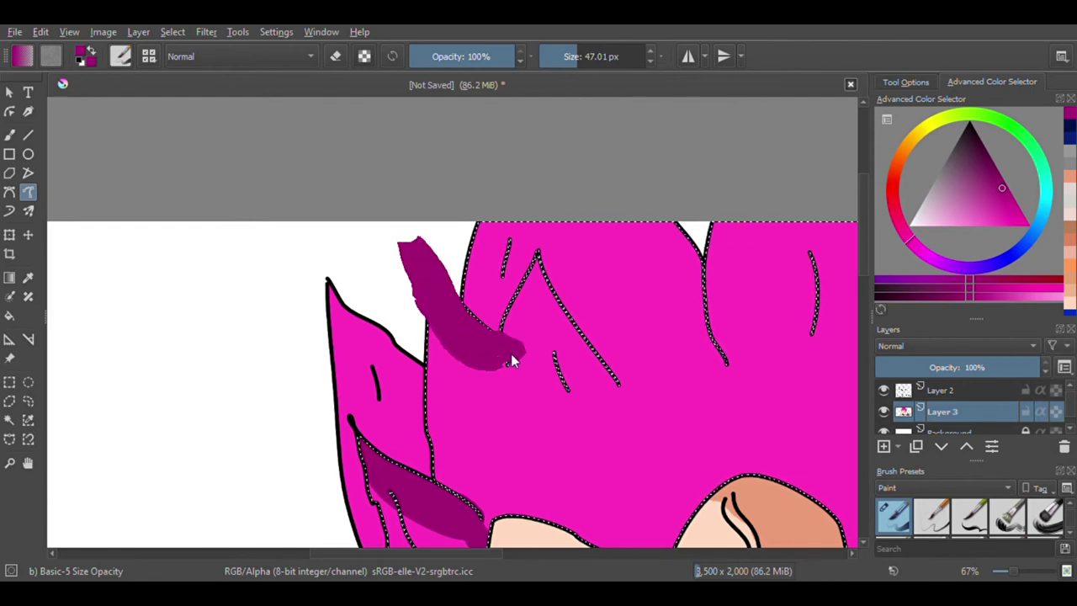
scroll(479, 345, "up", 2)
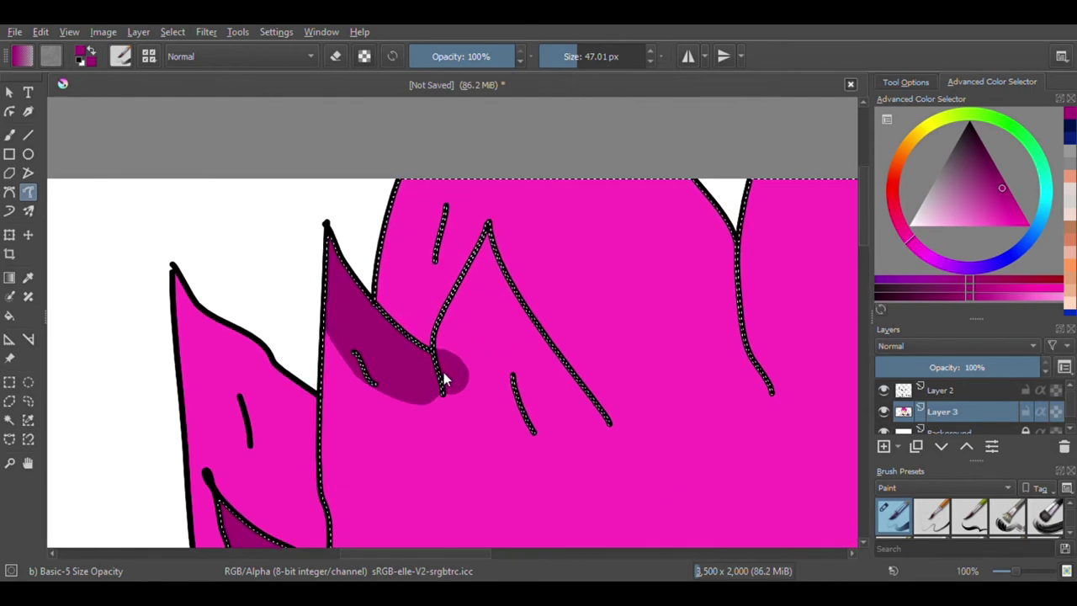
mouse_move(444, 371)
left_mouse_down()
mouse_move(421, 161)
mouse_move(443, 175)
mouse_move(432, 361)
mouse_move(480, 121)
mouse_move(449, 252)
mouse_move(451, 345)
mouse_move(423, 309)
left_mouse_up()
scroll(399, 252, "down", 4)
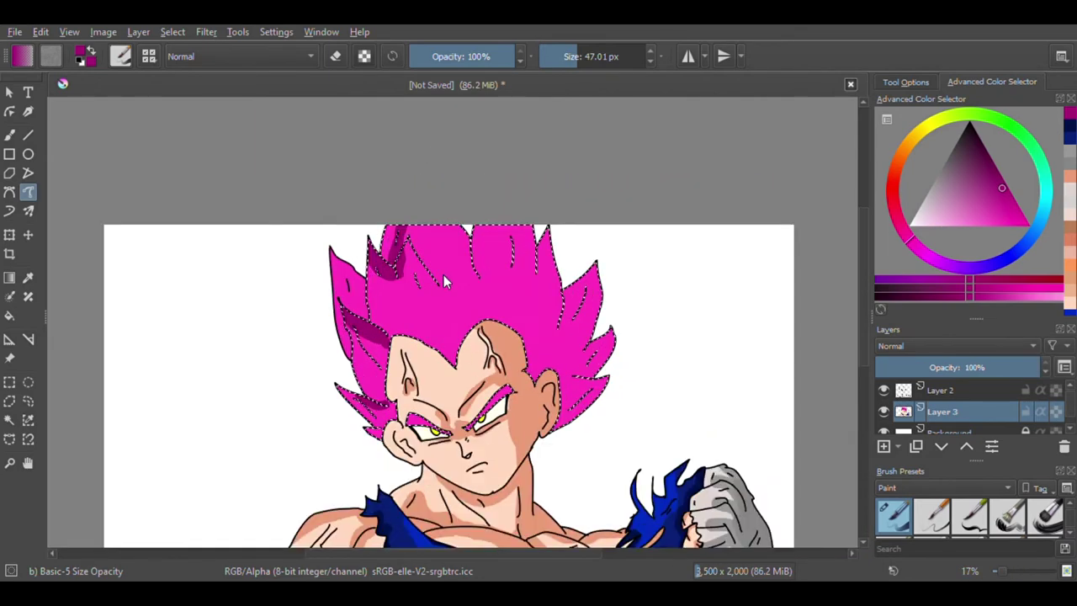
Step: Shade the front tuft's inner line in dark magenta, and the central hair parting down to the widow's peak with a larger brush
scroll(444, 274, "up", 3)
left_click_drag(346, 180, 409, 285)
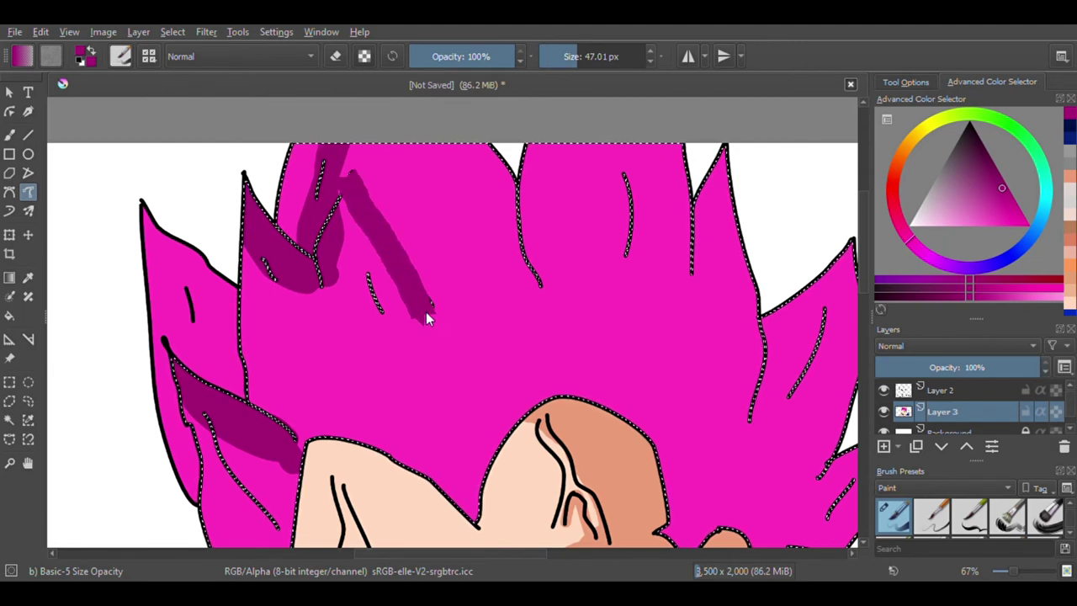
scroll(426, 312, "down", 4)
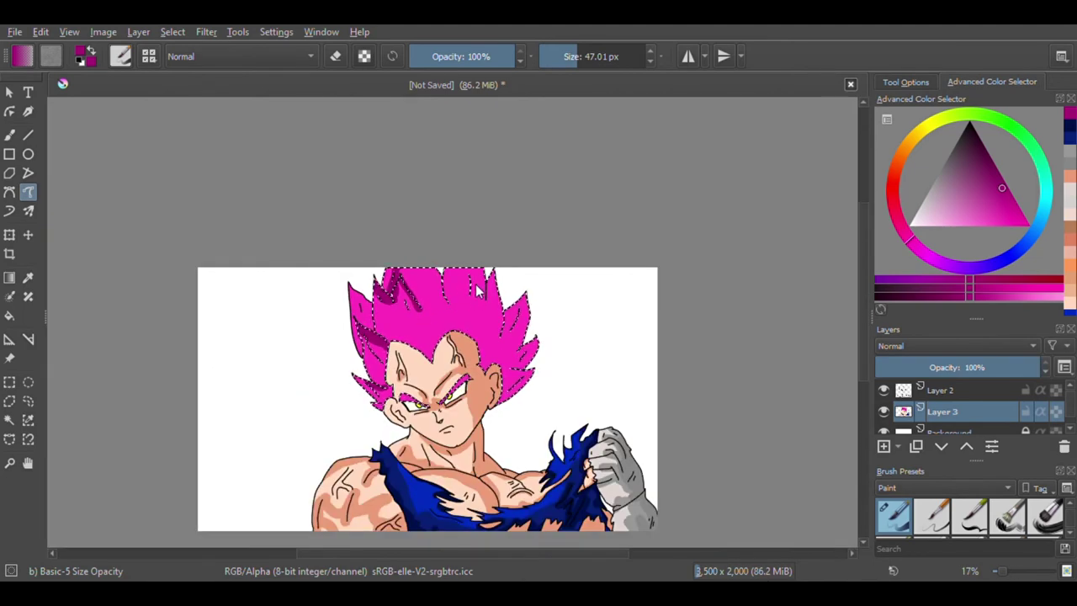
scroll(476, 290, "up", 2)
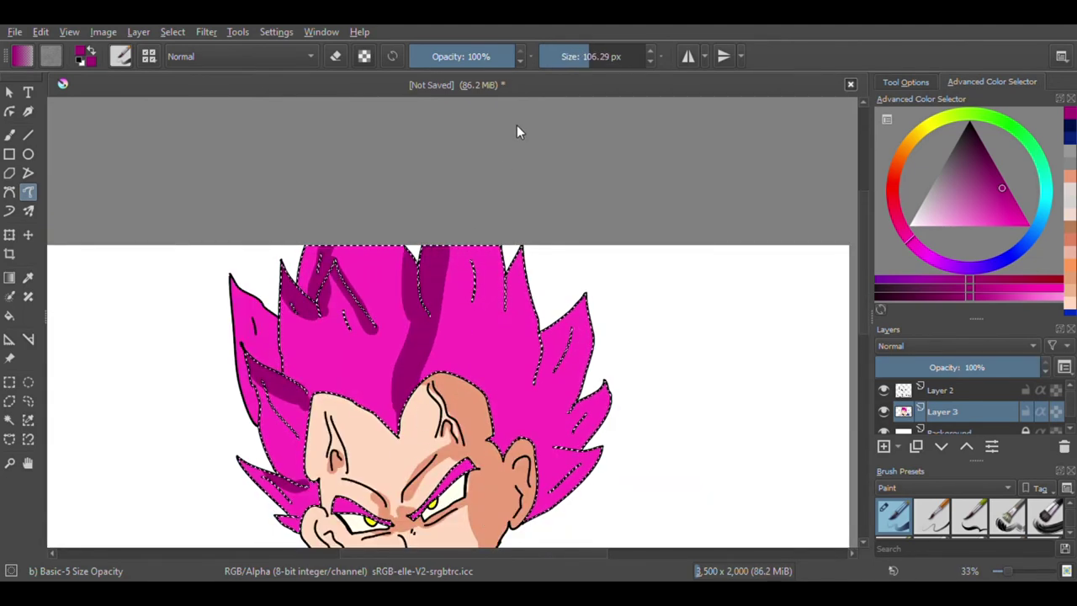
Step: Enlarge the brush to 663.46 px and cover the shaded side of the hair in dark magenta, redoing unsatisfactory strokes
left_click(629, 56)
mouse_move(475, 269)
left_mouse_down()
mouse_move(473, 255)
mouse_move(458, 311)
left_mouse_up()
key("ctrl+z")
mouse_move(512, 275)
left_mouse_down()
mouse_move(503, 294)
mouse_move(539, 407)
mouse_move(505, 282)
left_mouse_up()
key("ctrl+z")
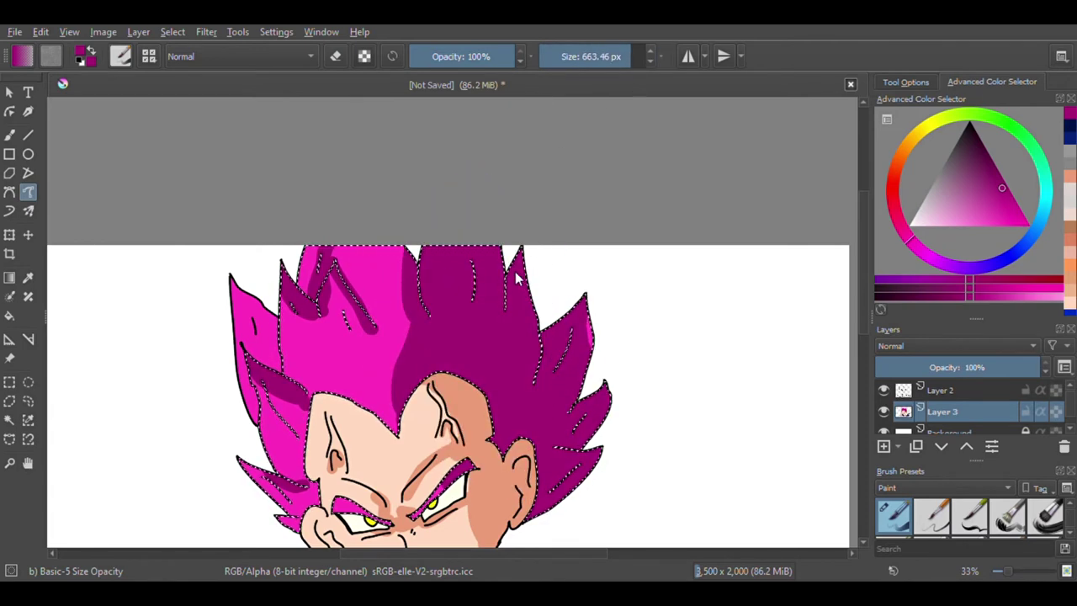
key("ctrl+z")
left_click_drag(531, 313, 540, 470)
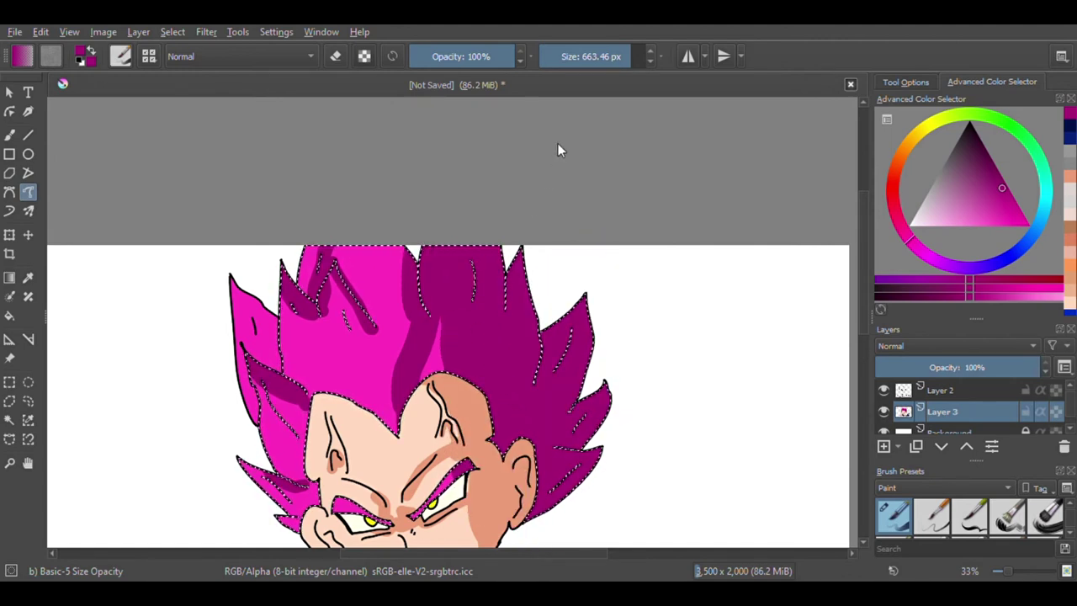
Step: Set the brush size to 158.65 px and fill the remaining bright pink gap between the parting and the forehead in dark magenta
left_click(596, 57)
scroll(452, 322, "up", 3)
mouse_move(426, 317)
left_mouse_down()
mouse_move(416, 445)
mouse_move(449, 352)
left_mouse_up()
scroll(464, 244, "down", 3)
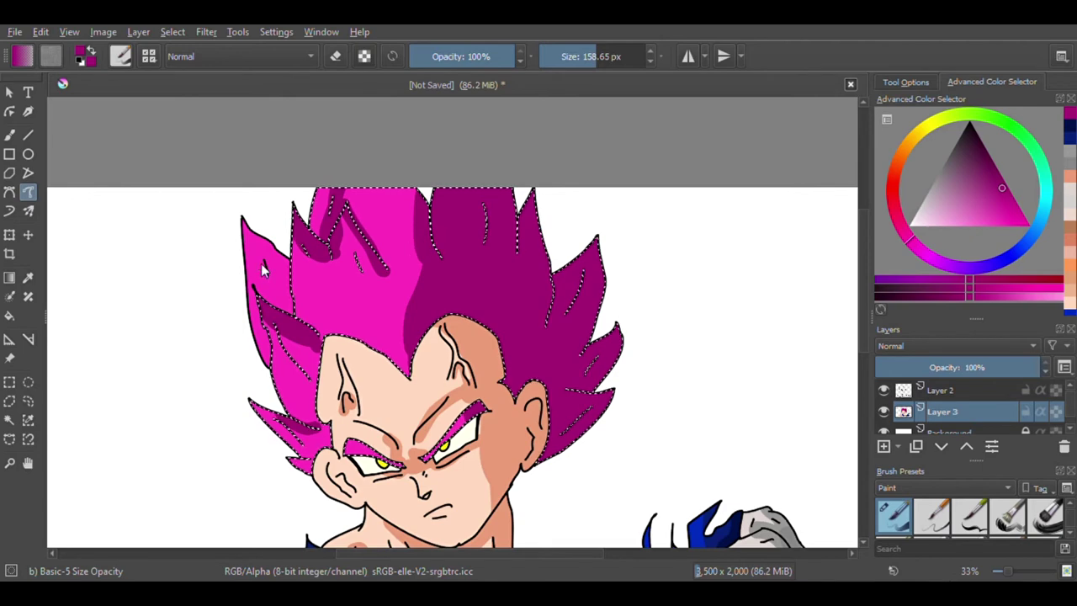
Step: Select the outermost hair spike on the lit side and paint a dark magenta shadow along its inner edge with a 66.94 px brush
scroll(261, 261, "up", 1)
left_click(9, 419)
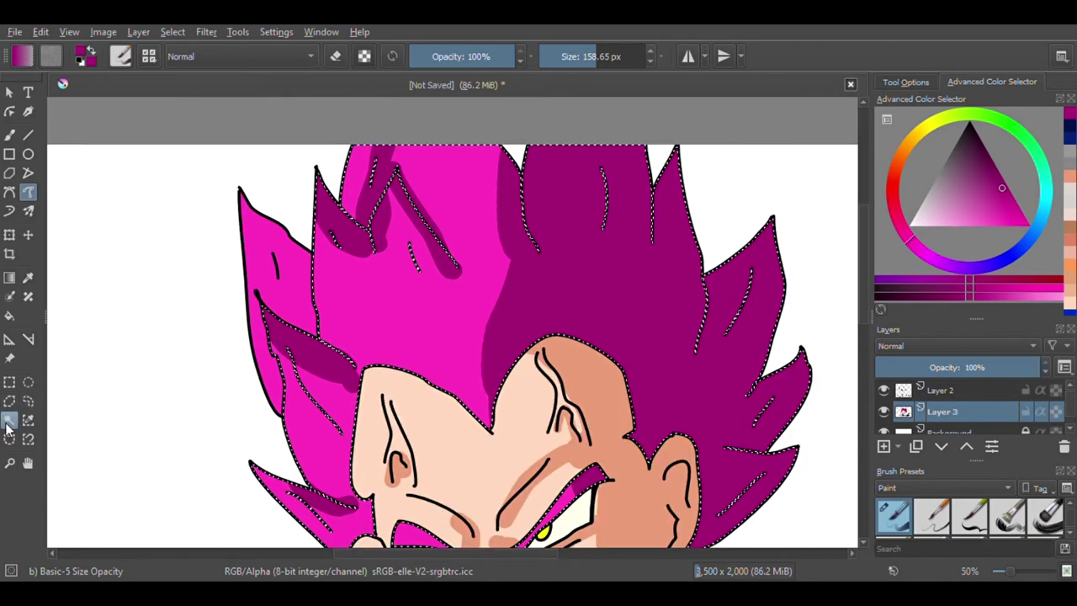
left_click(307, 288)
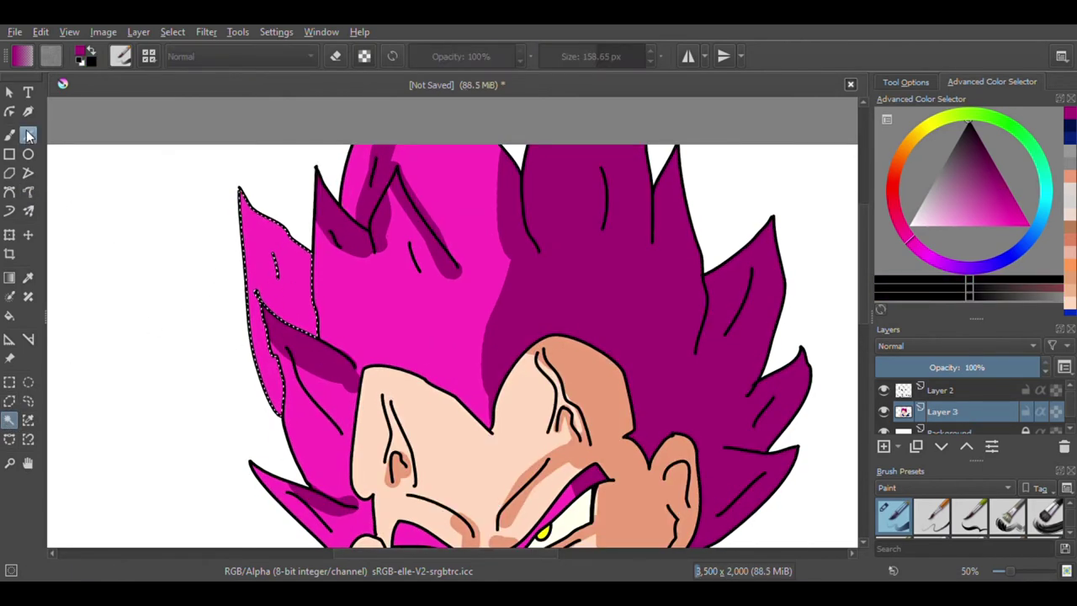
left_click(29, 192)
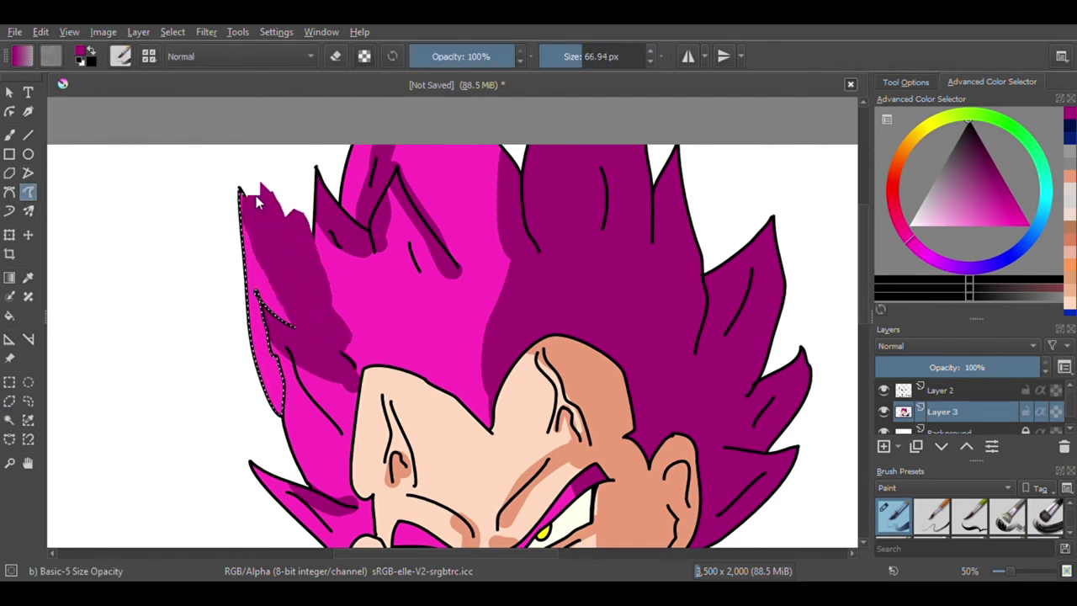
left_click_drag(256, 198, 251, 156)
scroll(329, 227, "down", 3)
scroll(308, 272, "up", 1)
scroll(386, 316, "down", 2)
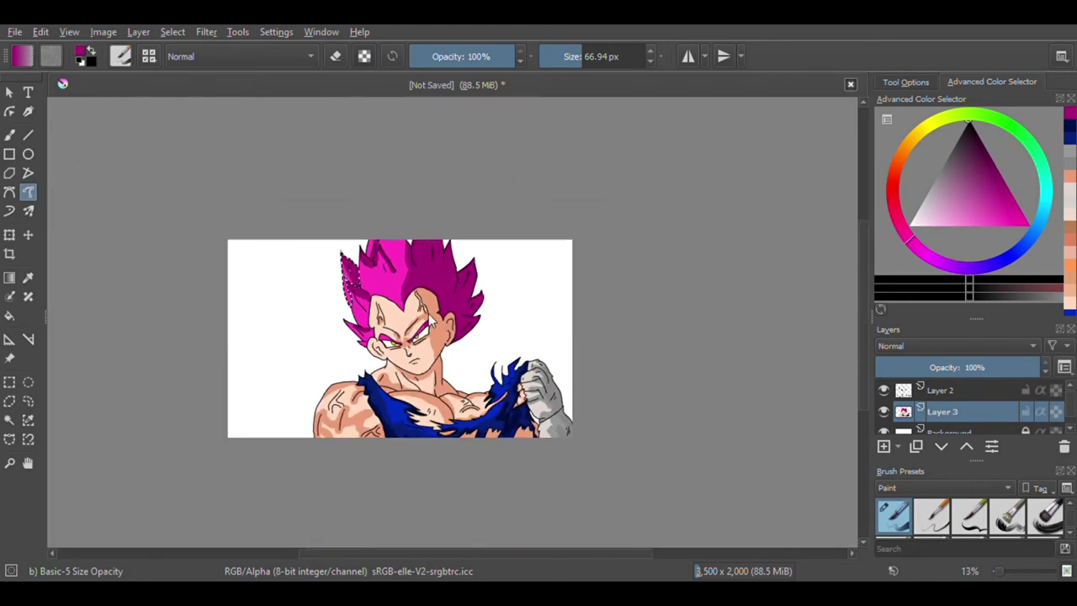
Step: Select the eyebrow on the lit side and paint dark magenta along its lower edge and inner tip with a 25.22 px brush
scroll(366, 311, "up", 6)
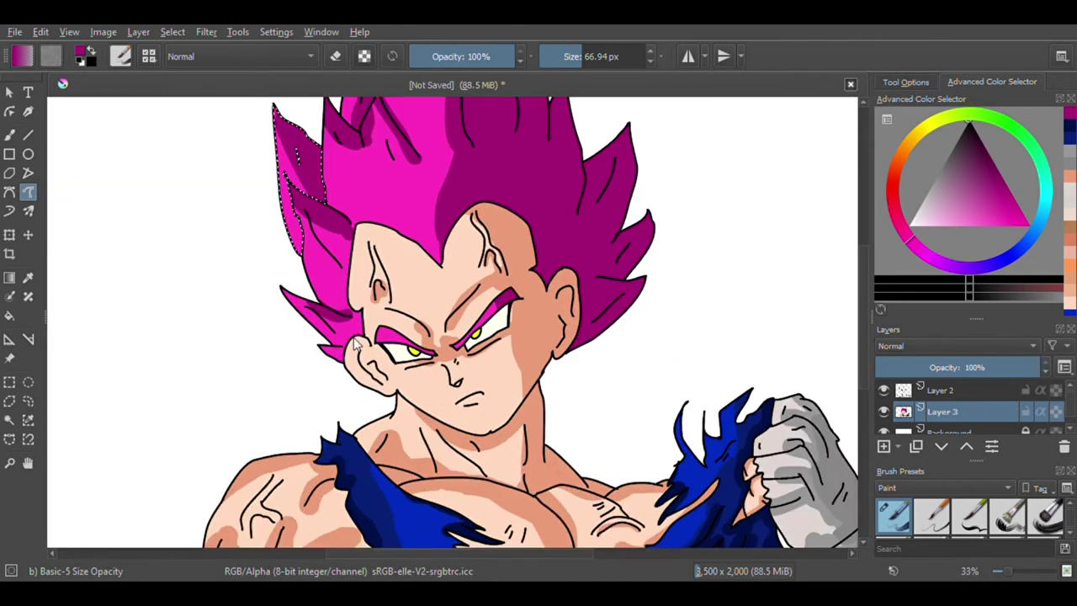
scroll(366, 313, "down", 2)
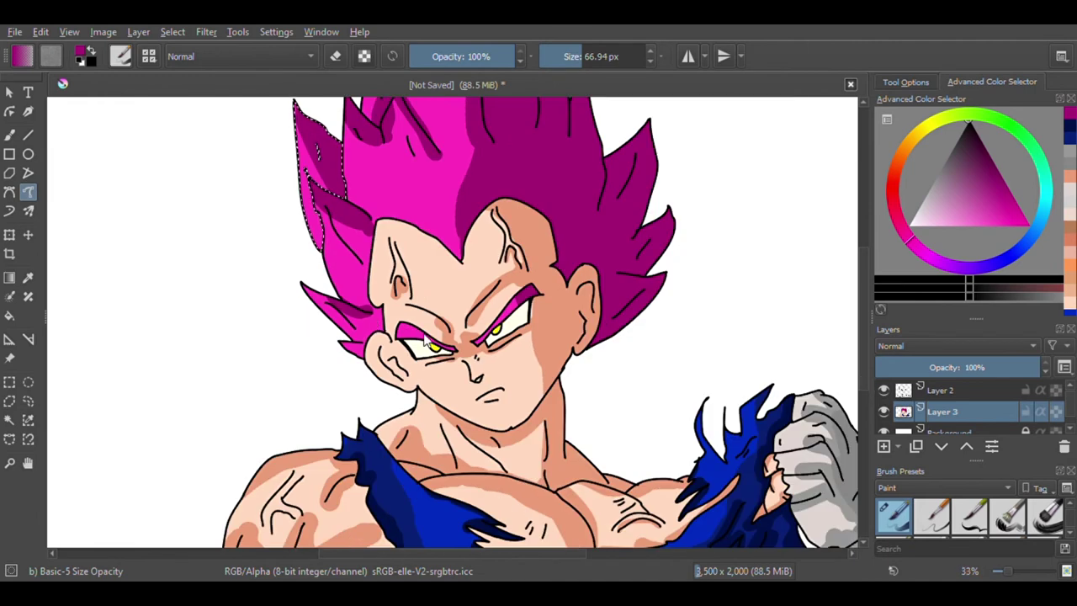
scroll(418, 349, "up", 1)
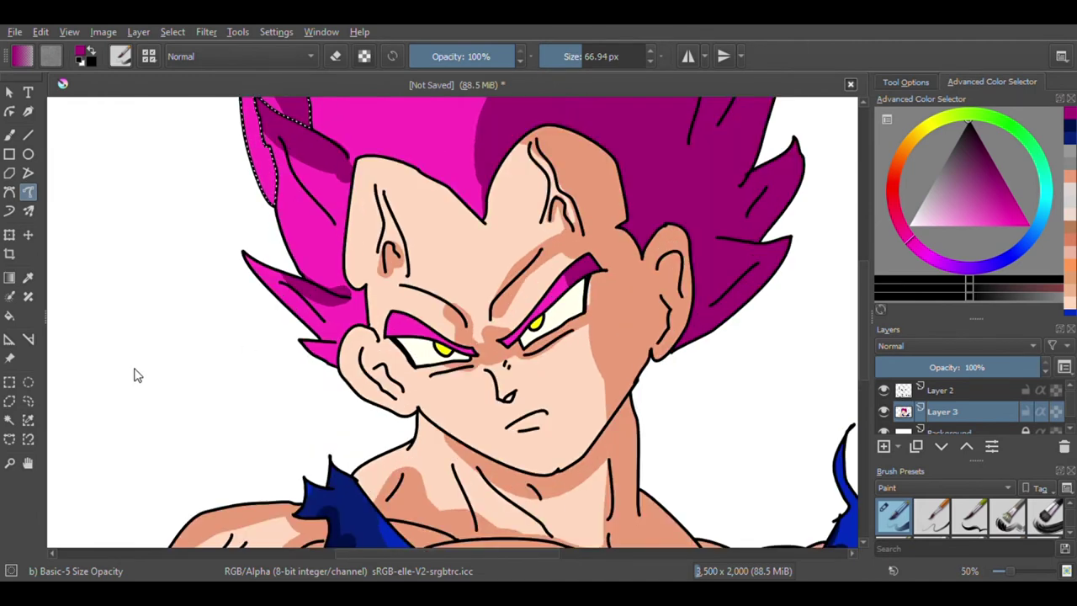
left_click(9, 421)
scroll(425, 345, "up", 2)
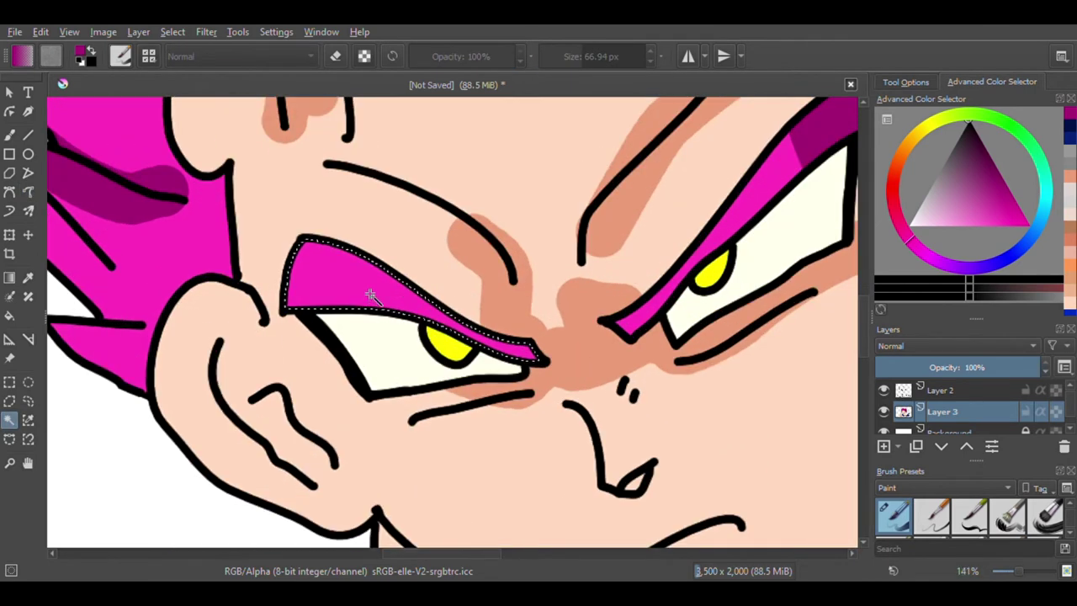
left_click(27, 192)
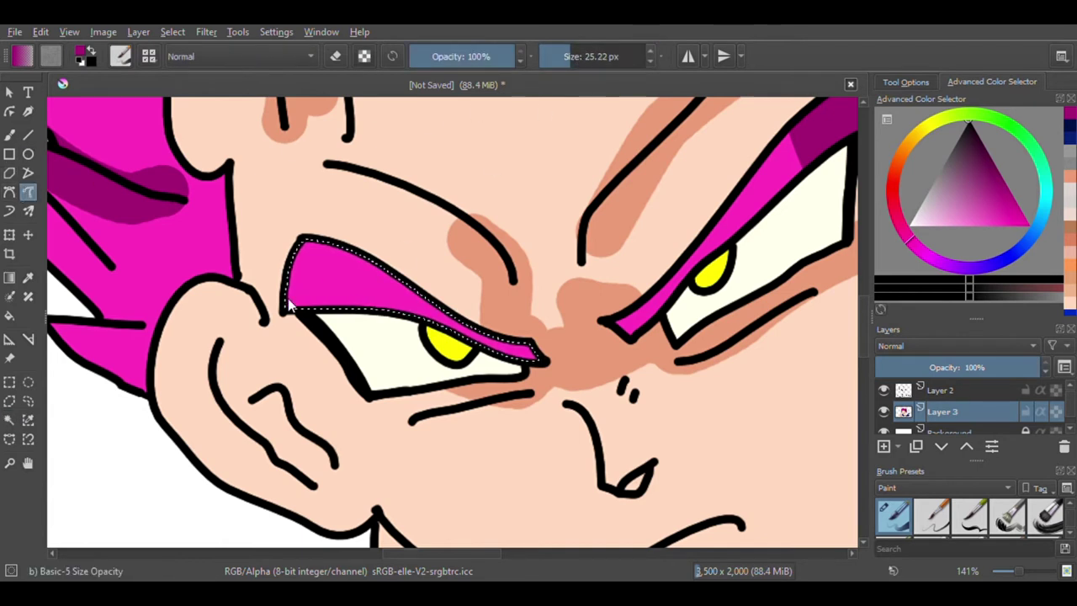
left_click_drag(428, 317, 602, 380)
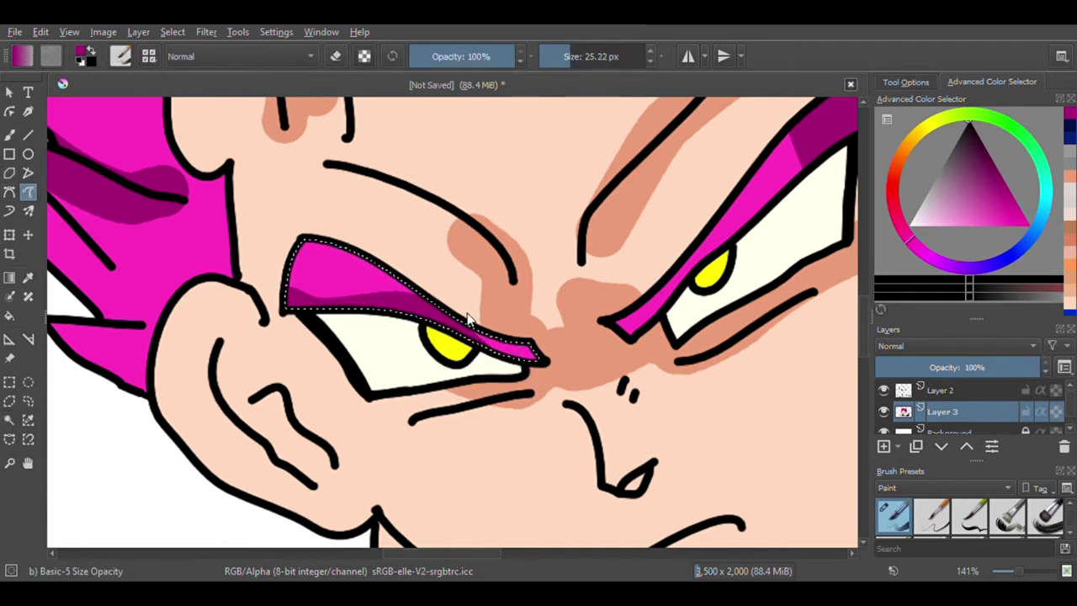
key("ctrl+z")
scroll(472, 321, "down", 1)
scroll(466, 338, "up", 2)
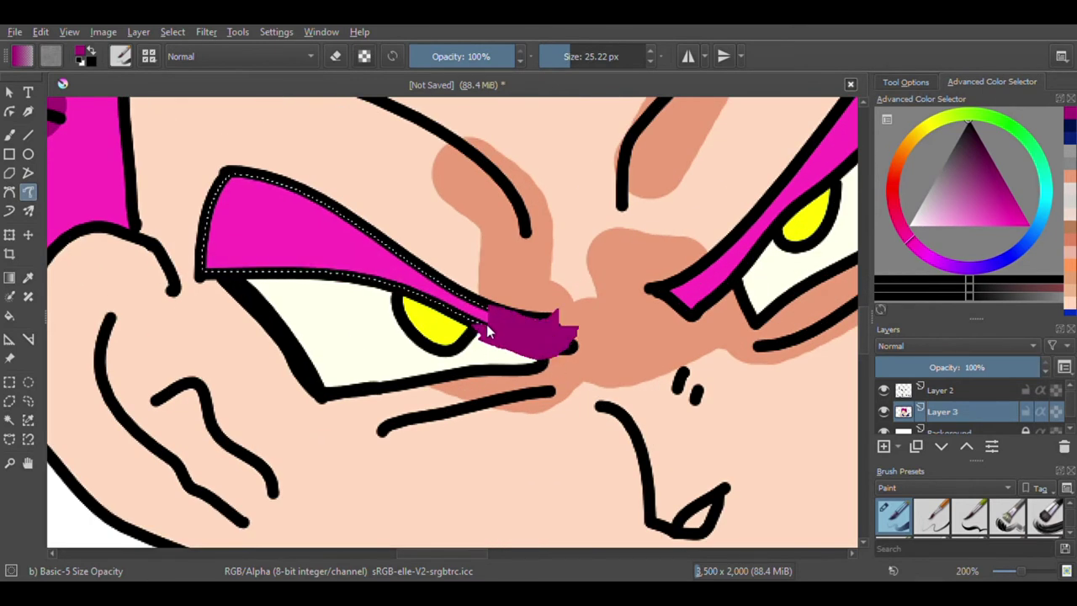
left_click_drag(206, 263, 147, 304)
scroll(313, 298, "down", 6)
scroll(310, 299, "up", 2)
scroll(381, 319, "down", 2)
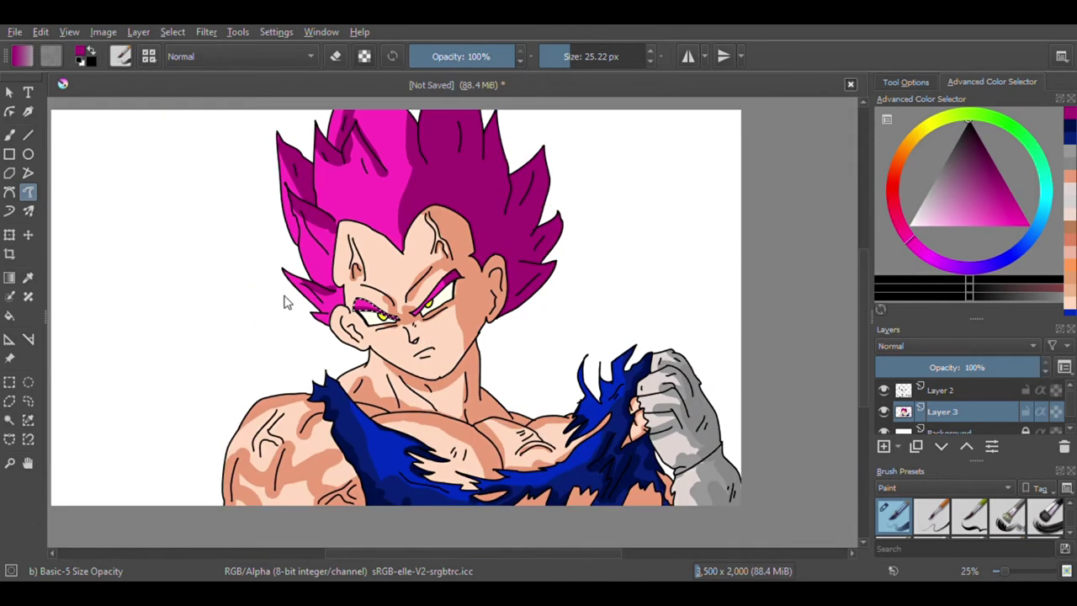
Step: Clear the eyebrow selection and examine the shading on the whole character for areas still missing shadows
left_click(8, 420)
scroll(418, 324, "down", 2)
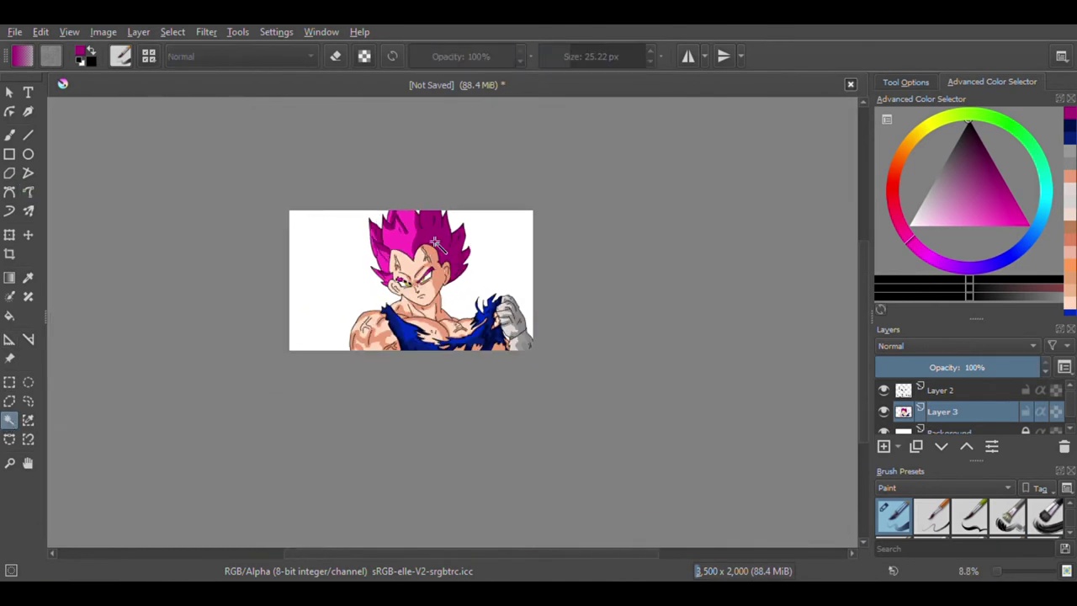
scroll(418, 324, "up", 1)
scroll(458, 339, "down", 1)
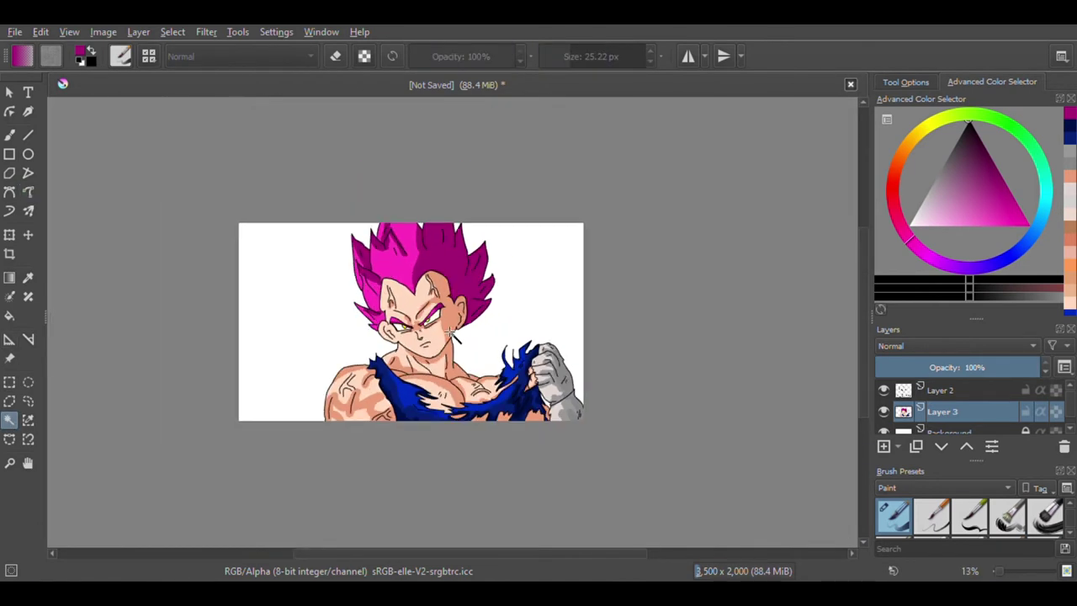
scroll(443, 314, "up", 3)
scroll(429, 288, "down", 3)
scroll(429, 261, "up", 3)
scroll(420, 288, "down", 3)
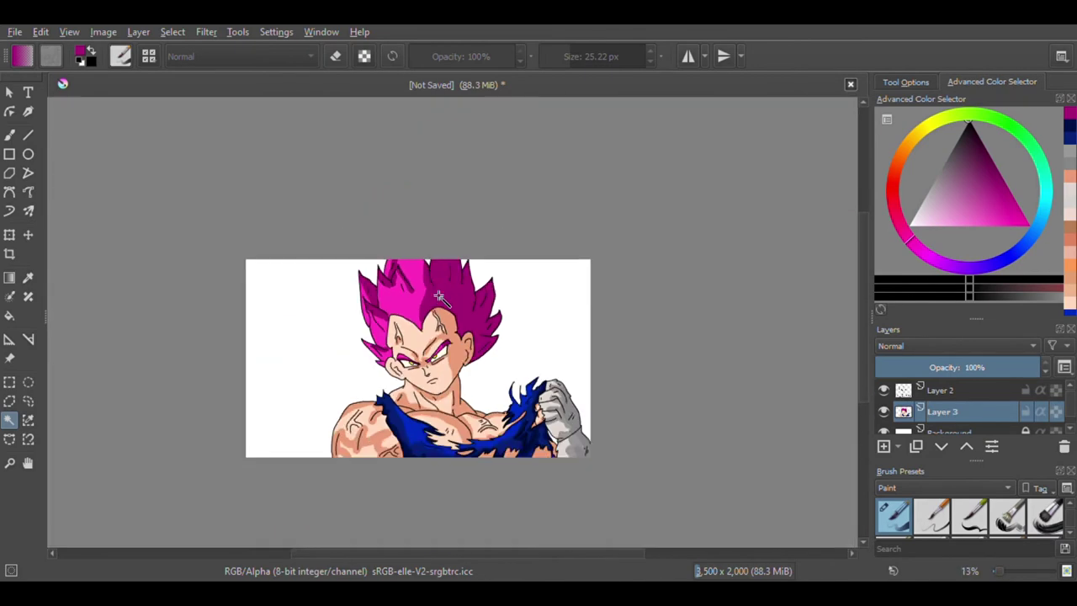
scroll(467, 354, "up", 1)
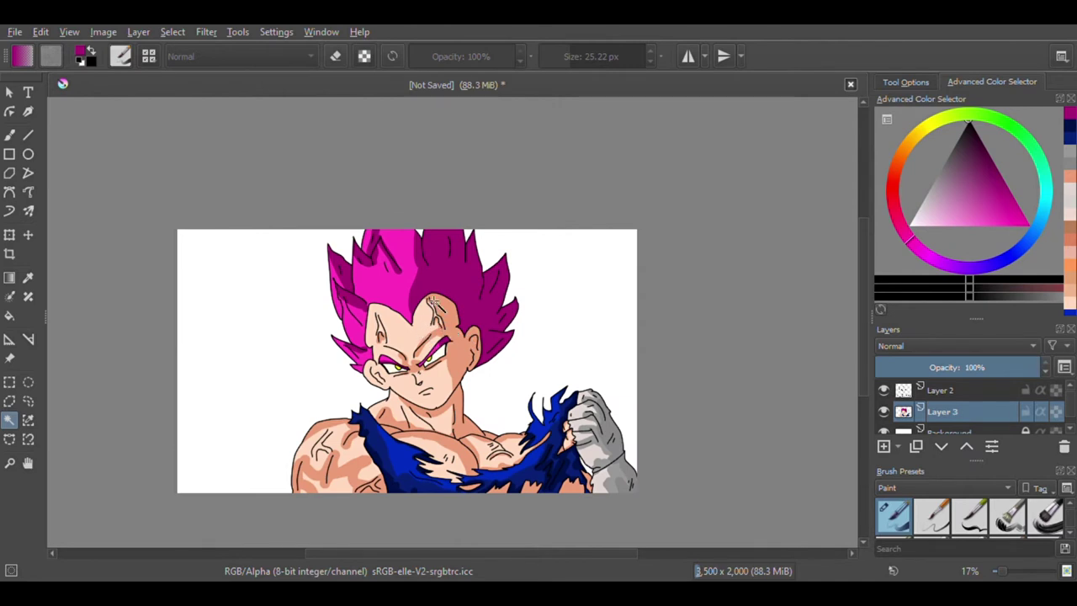
scroll(453, 298, "up", 1)
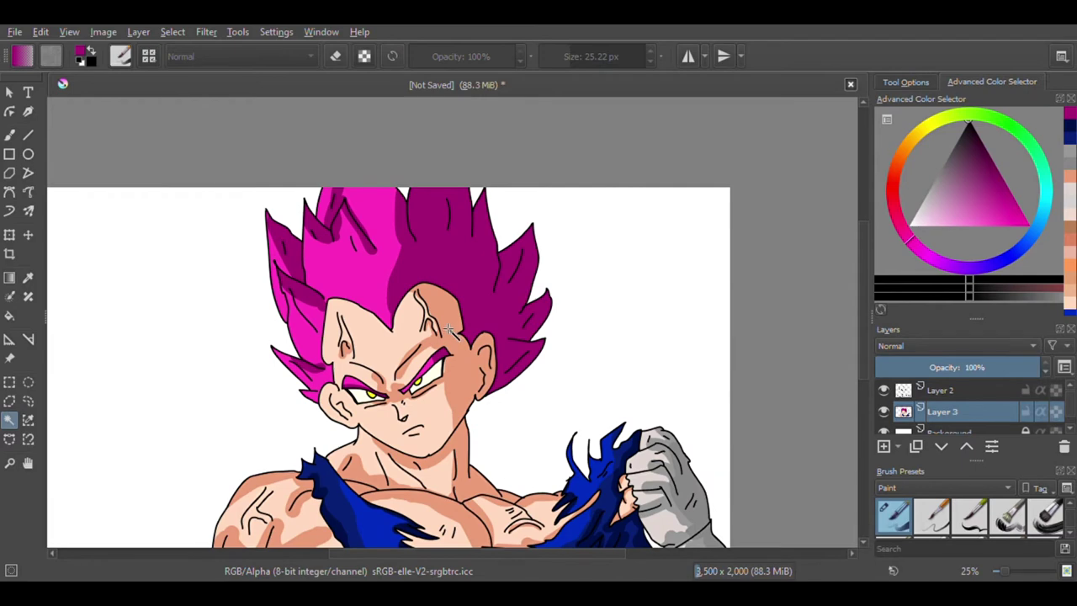
scroll(447, 330, "up", 1)
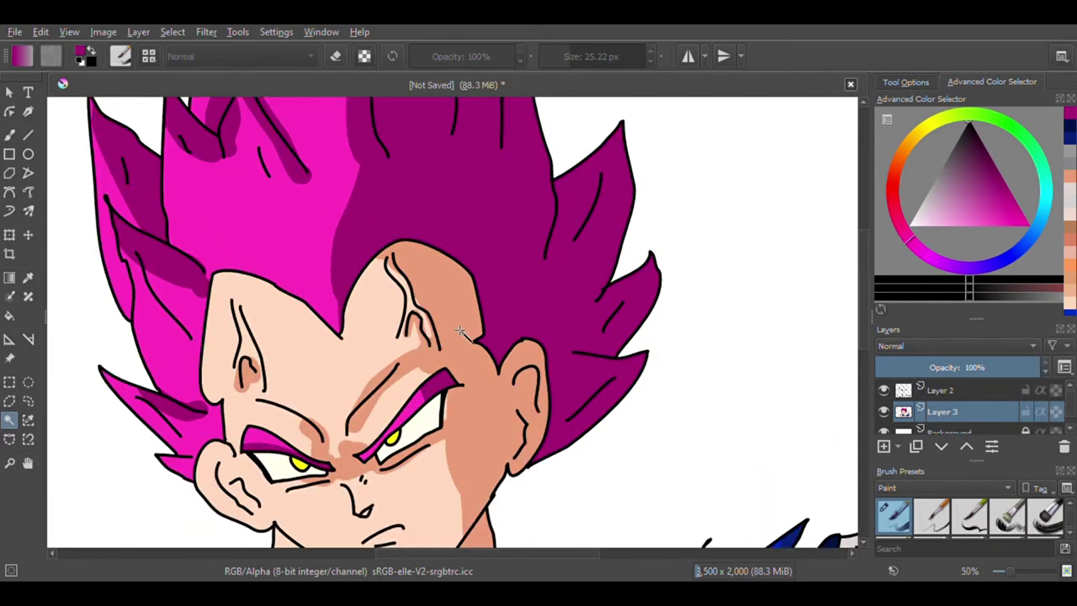
Step: Select the skin and paint salmon shadows around the inner lines of the ear on the lit side with a 25.22 px brush
scroll(462, 319, "down", 1)
scroll(458, 418, "up", 1)
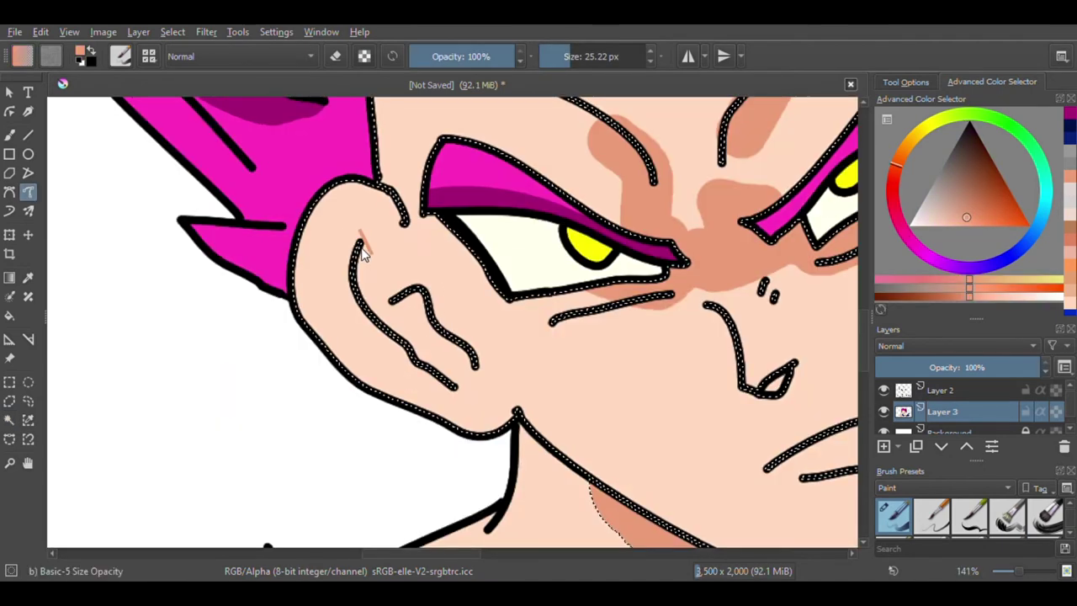
mouse_move(361, 283)
left_mouse_down()
mouse_move(352, 250)
mouse_move(360, 233)
mouse_move(348, 250)
mouse_move(353, 294)
mouse_move(361, 245)
mouse_move(387, 250)
mouse_move(373, 281)
mouse_move(435, 318)
mouse_move(446, 352)
mouse_move(439, 324)
mouse_move(445, 352)
mouse_move(367, 293)
mouse_move(381, 344)
mouse_move(395, 337)
mouse_move(421, 364)
mouse_move(376, 306)
mouse_move(424, 317)
mouse_move(452, 301)
mouse_move(494, 344)
mouse_move(497, 375)
mouse_move(444, 326)
left_mouse_up()
scroll(408, 312, "down", 3)
scroll(404, 319, "up", 4)
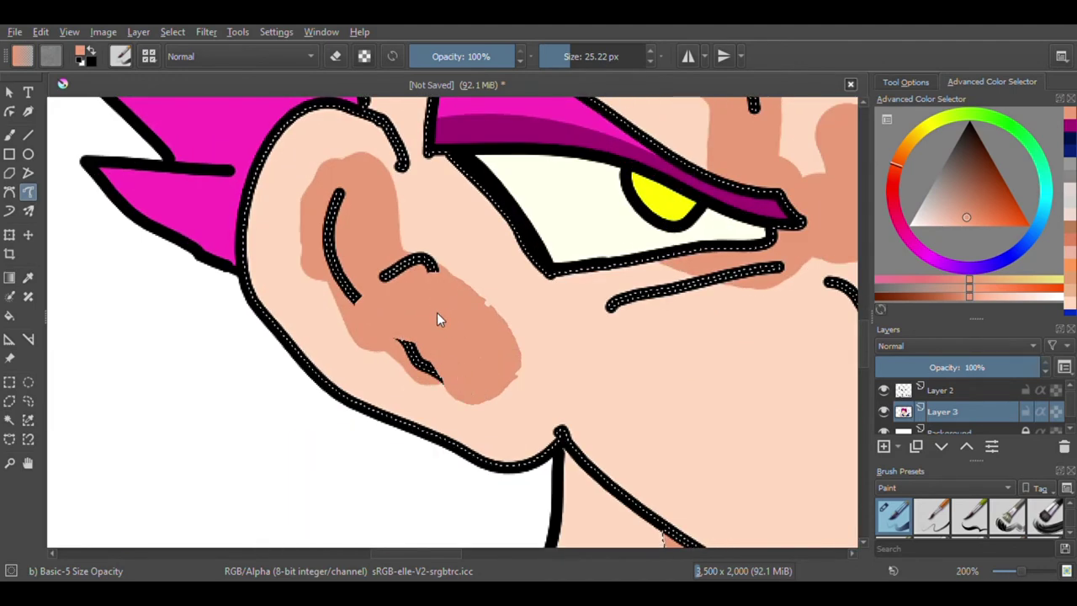
scroll(445, 325, "down", 5)
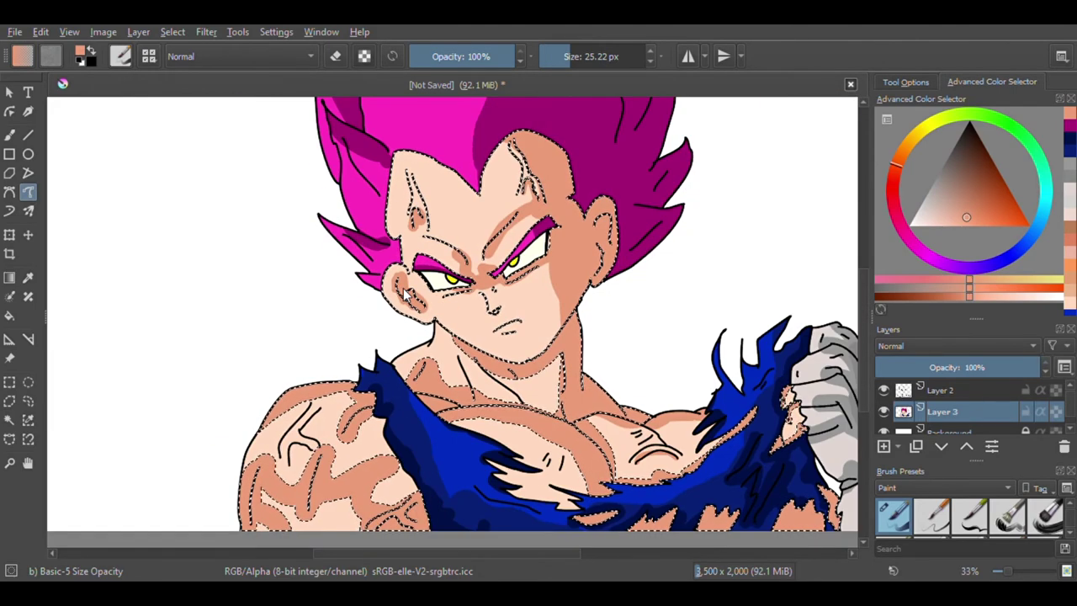
scroll(405, 293, "up", 5)
mouse_move(401, 226)
left_mouse_down()
mouse_move(436, 200)
mouse_move(386, 195)
mouse_move(341, 225)
mouse_move(319, 311)
mouse_move(323, 387)
left_mouse_up()
scroll(322, 385, "down", 8)
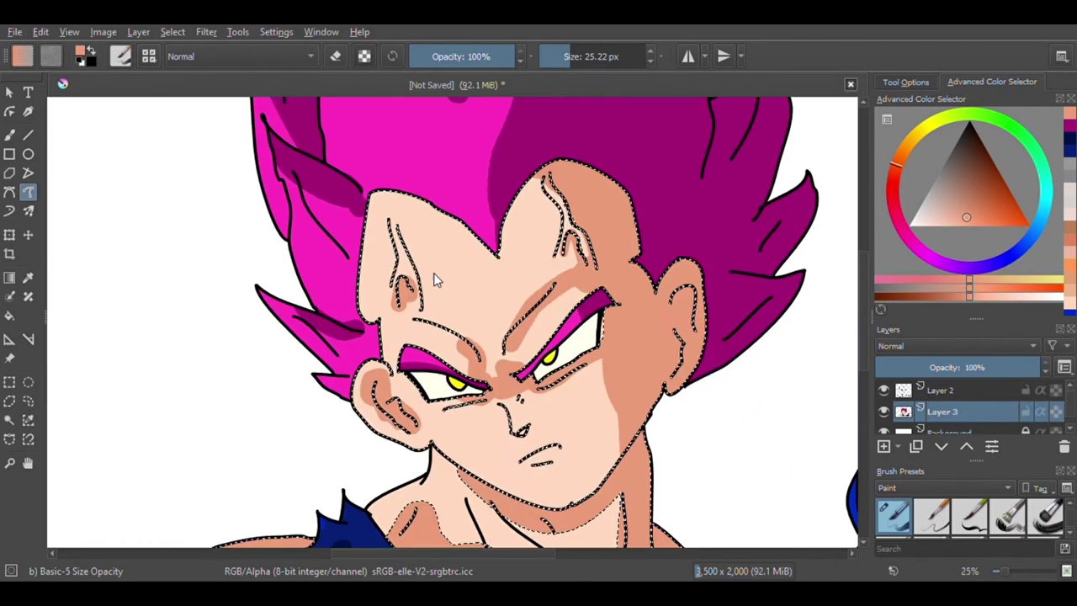
Step: Choose a darker brown skin tone and paint a second shadow under the forehead hairline on the shaded side with a 66.94 px brush
scroll(430, 408, "up", 2)
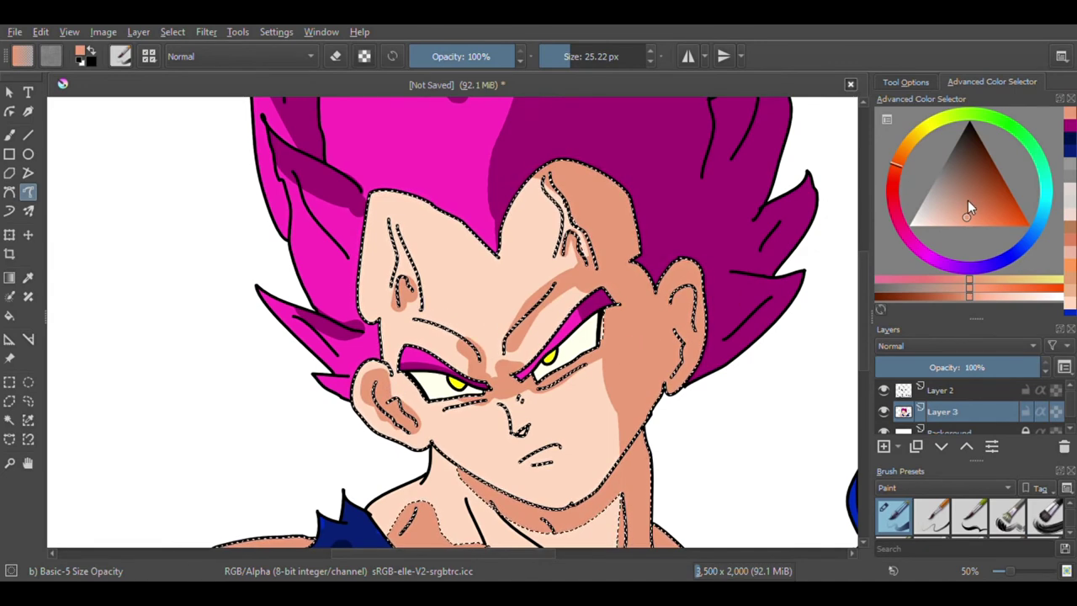
left_click(976, 198)
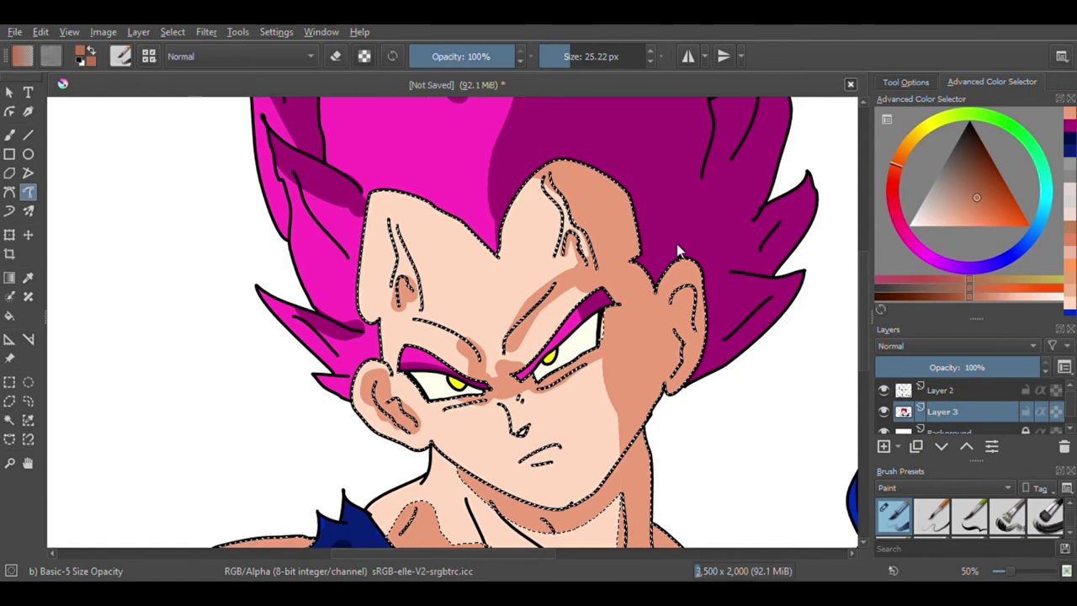
scroll(509, 231, "down", 1)
scroll(540, 202, "up", 3)
mouse_move(498, 158)
left_mouse_down()
mouse_move(524, 152)
mouse_move(555, 168)
left_mouse_up()
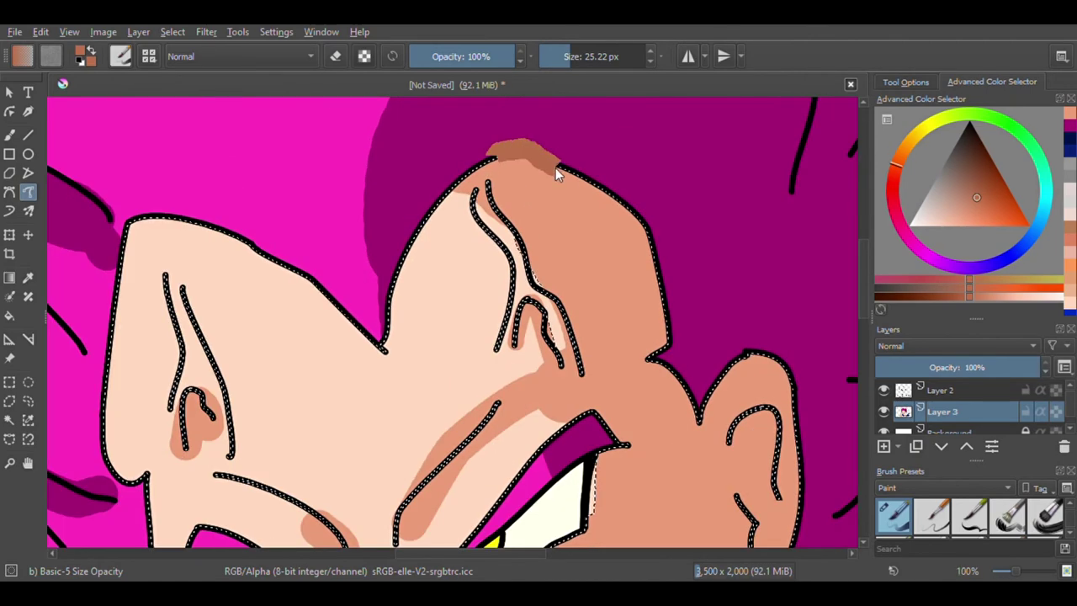
scroll(610, 243, "down", 3)
left_click(582, 66)
scroll(528, 163, "up", 1)
mouse_move(474, 172)
left_mouse_down()
mouse_move(544, 190)
mouse_move(581, 240)
left_mouse_up()
scroll(538, 202, "up", 1)
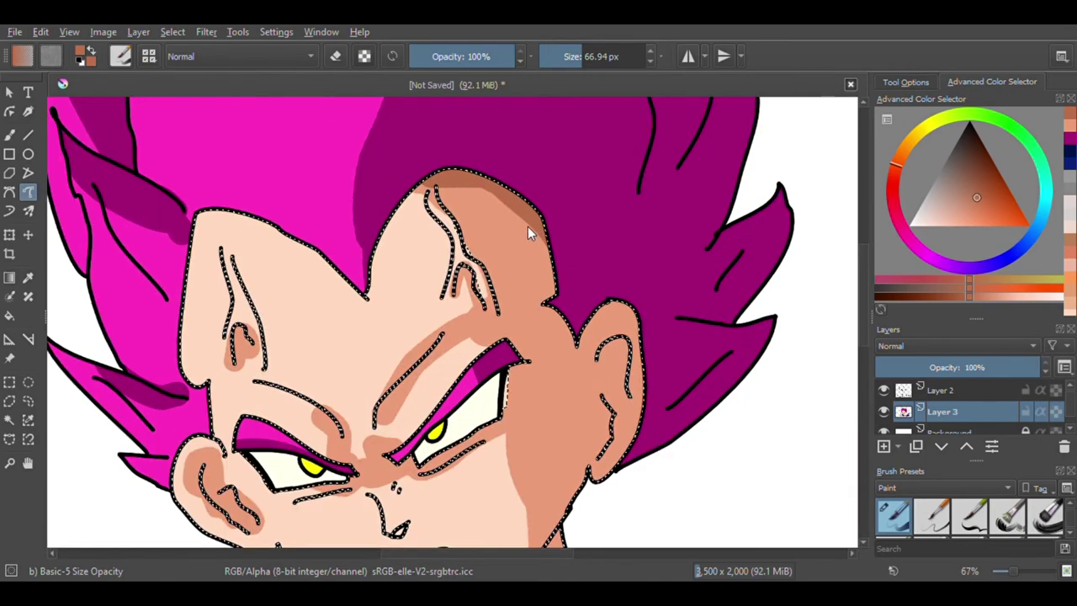
Step: Paint the darker brown shadow along the sideburn and the upper edge of the ear on the shaded side
scroll(528, 226, "up", 1)
mouse_move(560, 327)
left_mouse_down()
mouse_move(613, 385)
mouse_move(570, 344)
left_mouse_up()
scroll(568, 346, "down", 4)
scroll(563, 342, "up", 3)
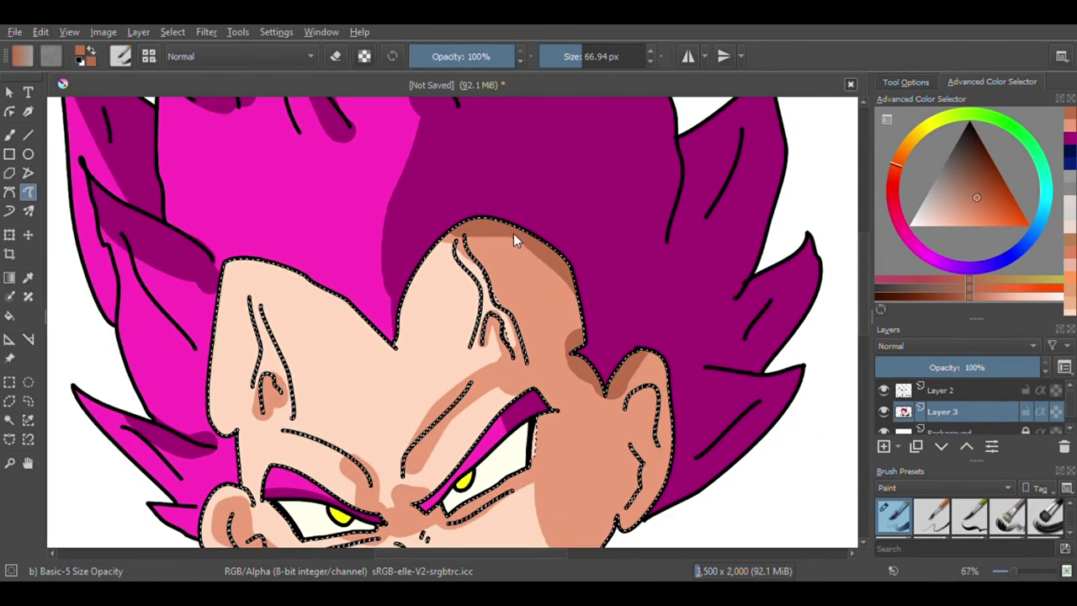
scroll(523, 192, "down", 4)
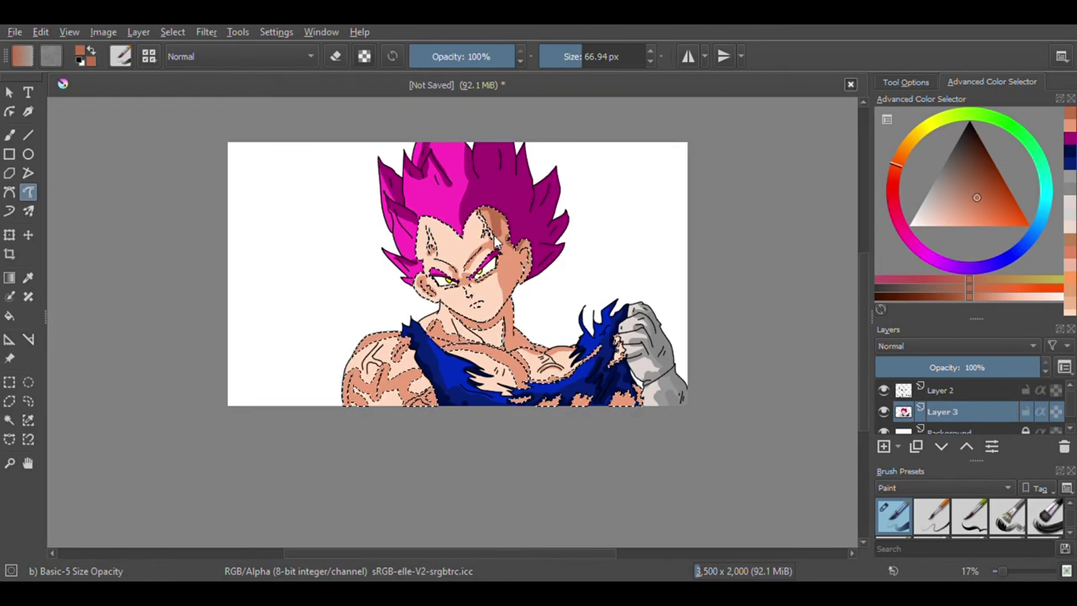
Step: Set the brush size to 27.21 px and extend the brown hairline shadow down the forehead beside the vein
scroll(488, 209, "up", 4)
left_click(570, 56)
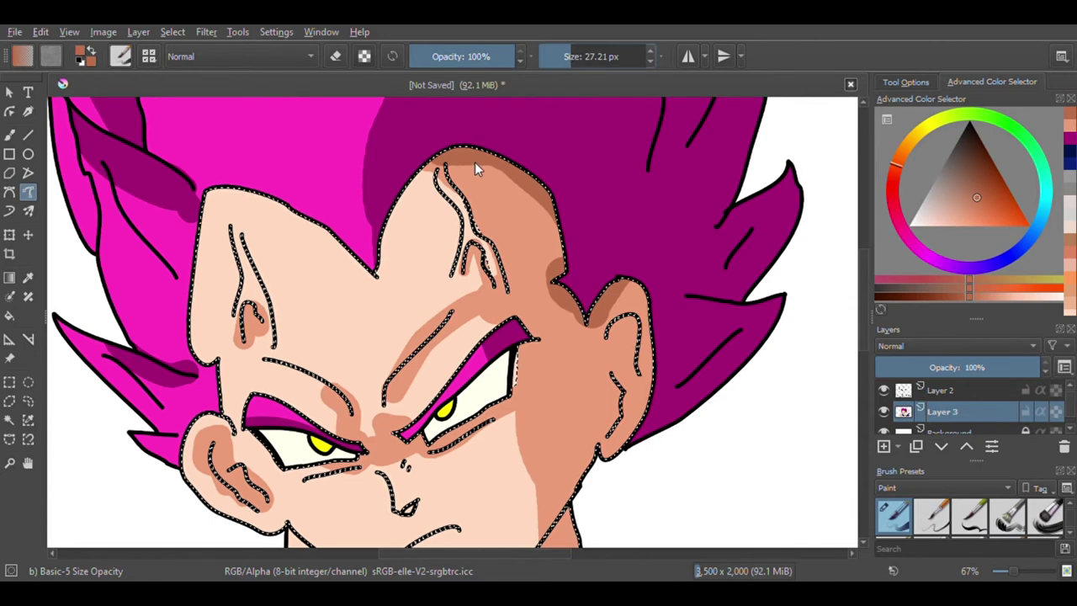
mouse_move(483, 174)
left_mouse_down()
mouse_move(498, 250)
mouse_move(500, 145)
mouse_move(493, 194)
mouse_move(482, 165)
left_mouse_up()
left_click_drag(499, 249, 497, 153)
scroll(463, 211, "down", 4)
scroll(468, 227, "up", 2)
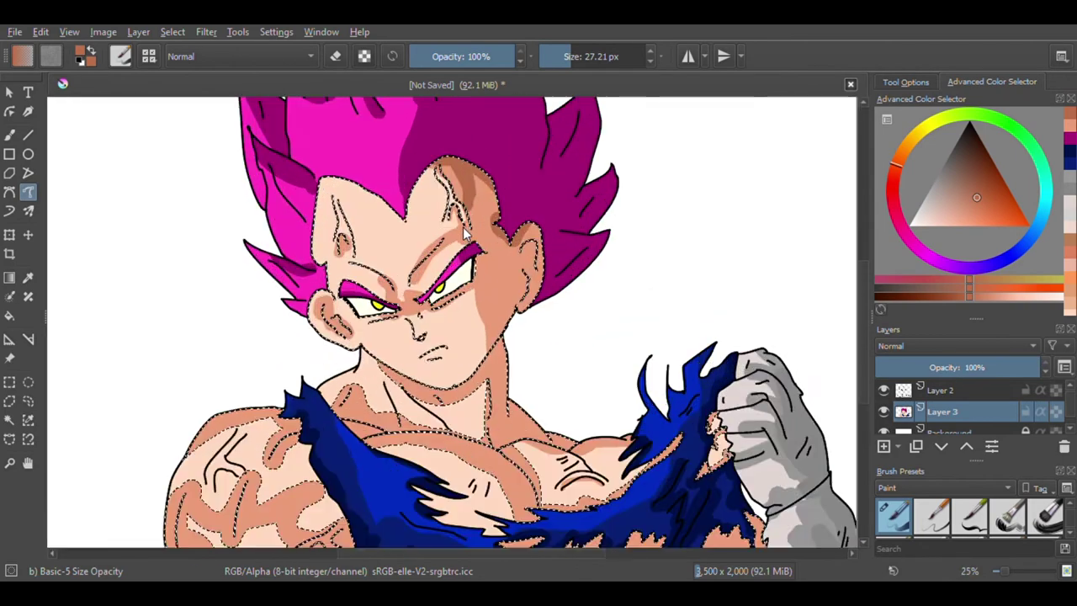
Step: Set the brush size to 29.30 px and paint brown second-level shadow around the inner lines of the ear on the shaded side
left_click(573, 61)
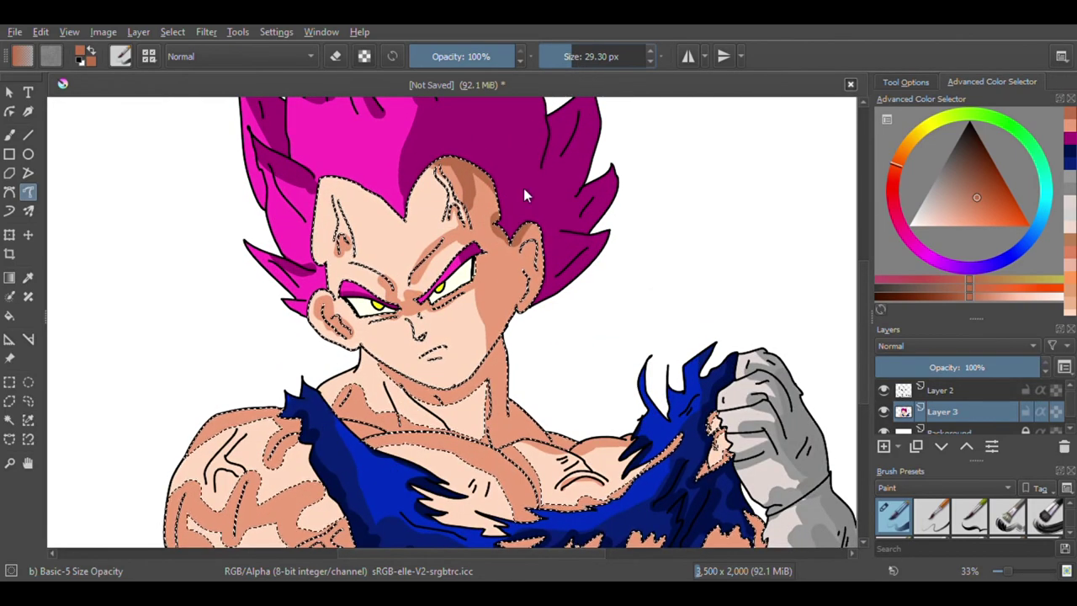
scroll(492, 272, "up", 4)
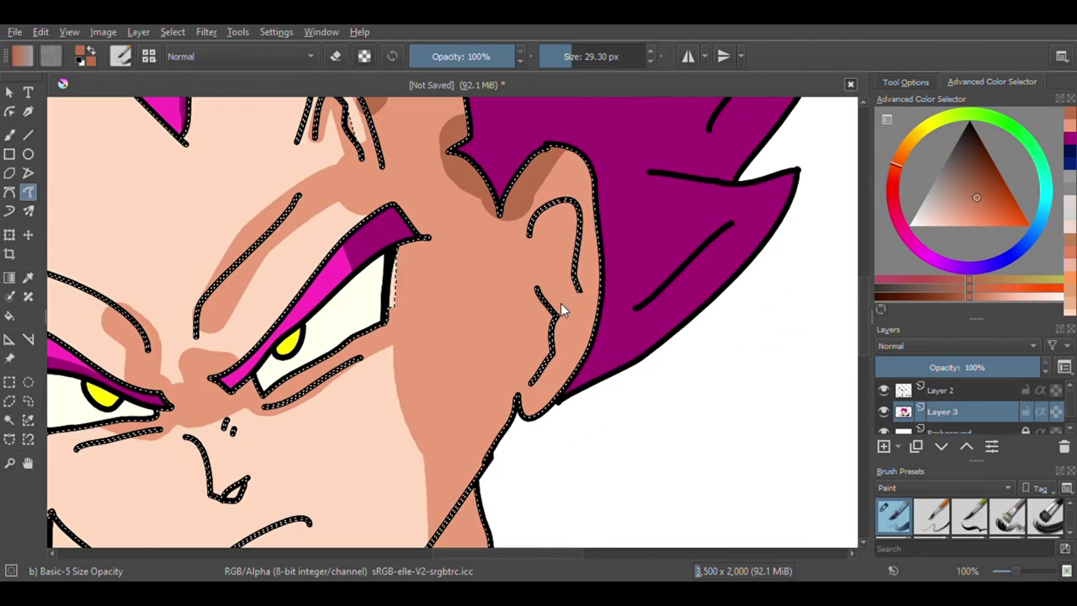
mouse_move(557, 220)
left_mouse_down()
mouse_move(572, 194)
mouse_move(566, 180)
mouse_move(533, 202)
mouse_move(557, 181)
mouse_move(567, 219)
mouse_move(555, 259)
mouse_move(571, 177)
mouse_move(582, 232)
mouse_move(558, 273)
mouse_move(549, 384)
mouse_move(527, 419)
mouse_move(542, 225)
left_mouse_up()
scroll(541, 226, "down", 5)
scroll(542, 226, "down", 2)
Step: Paint the brown second-level shadow along the inner lines of the ear on the lit side
scroll(389, 280, "up", 8)
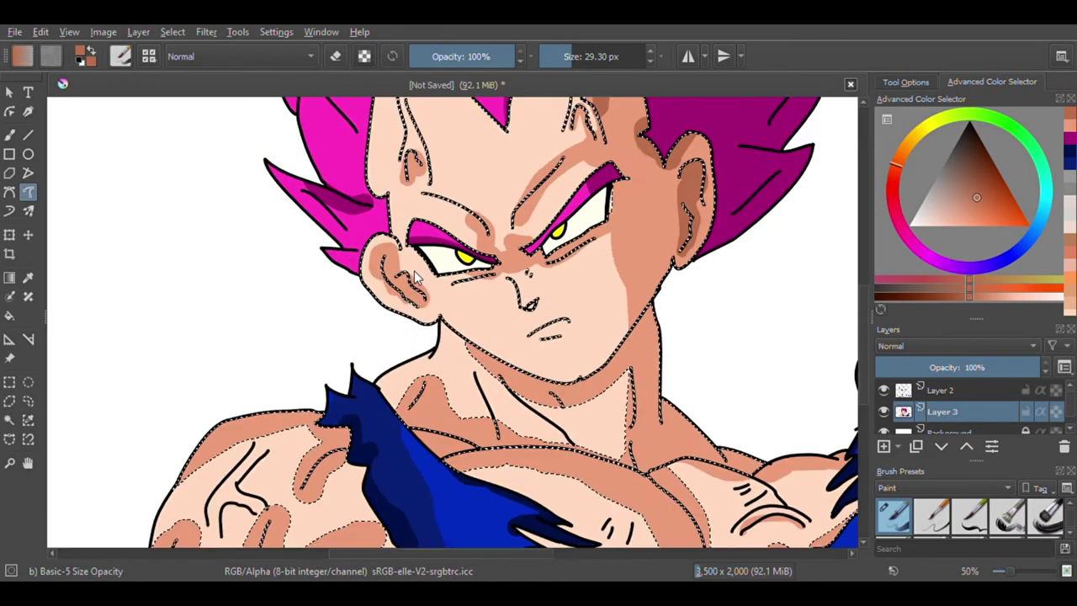
scroll(391, 282, "up", 5)
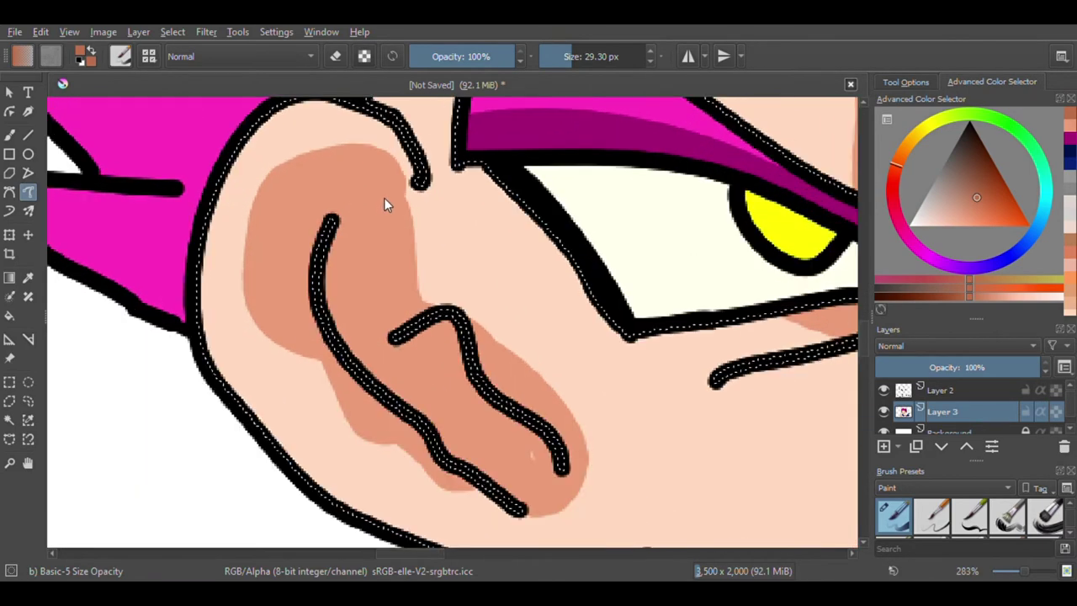
mouse_move(371, 202)
left_mouse_down()
mouse_move(338, 286)
mouse_move(382, 370)
mouse_move(434, 371)
mouse_move(510, 471)
mouse_move(458, 407)
left_mouse_up()
scroll(459, 406, "down", 7)
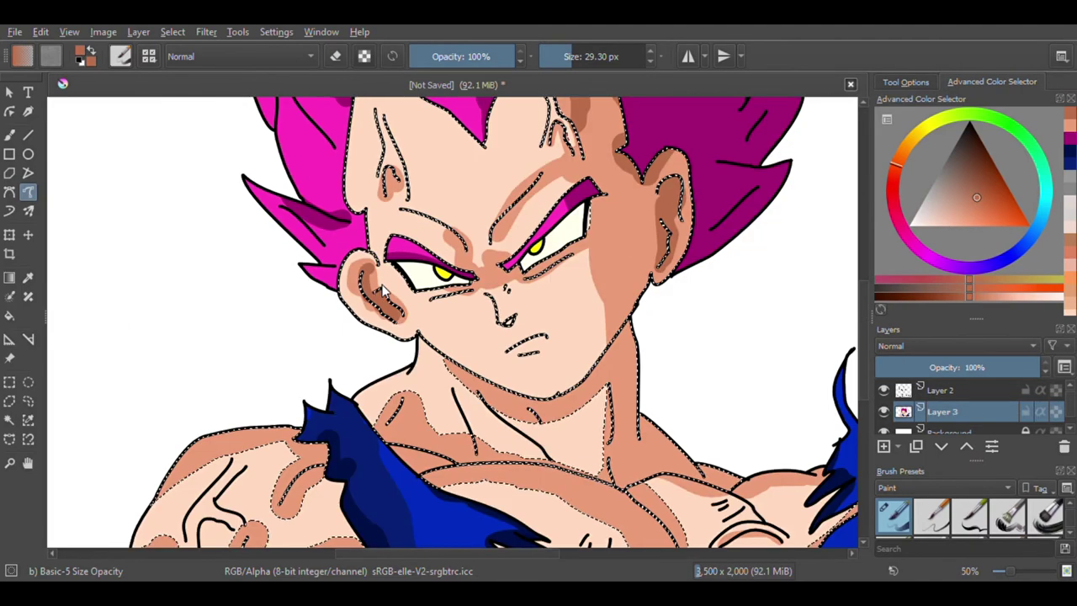
scroll(418, 305, "up", 2)
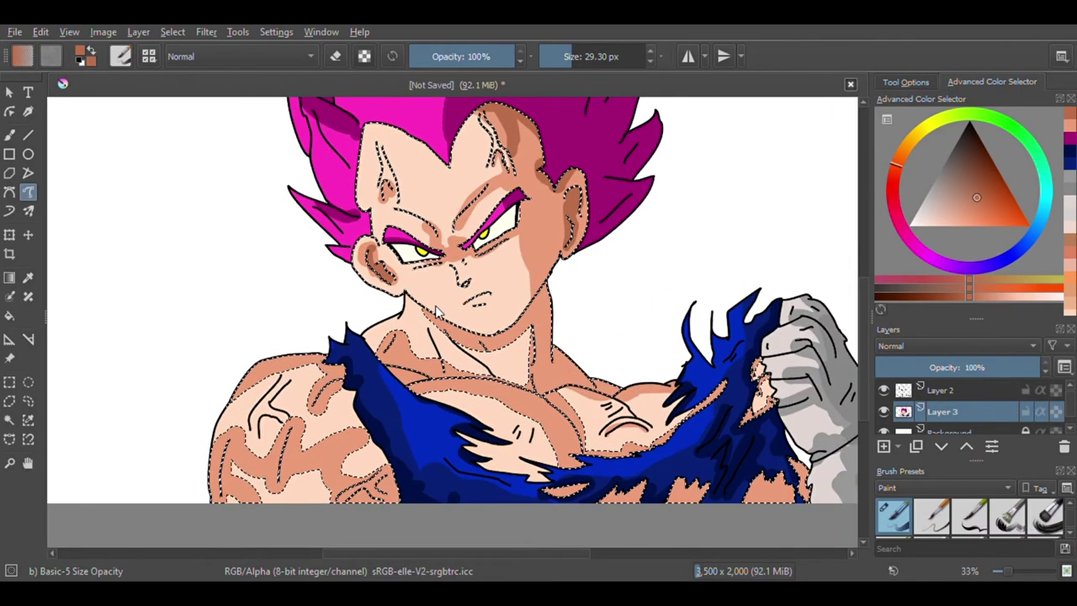
Step: Select the light skin of the face and paint a brown shadow around the nostril with the freehand brush
left_click(9, 420)
scroll(421, 273, "up", 2)
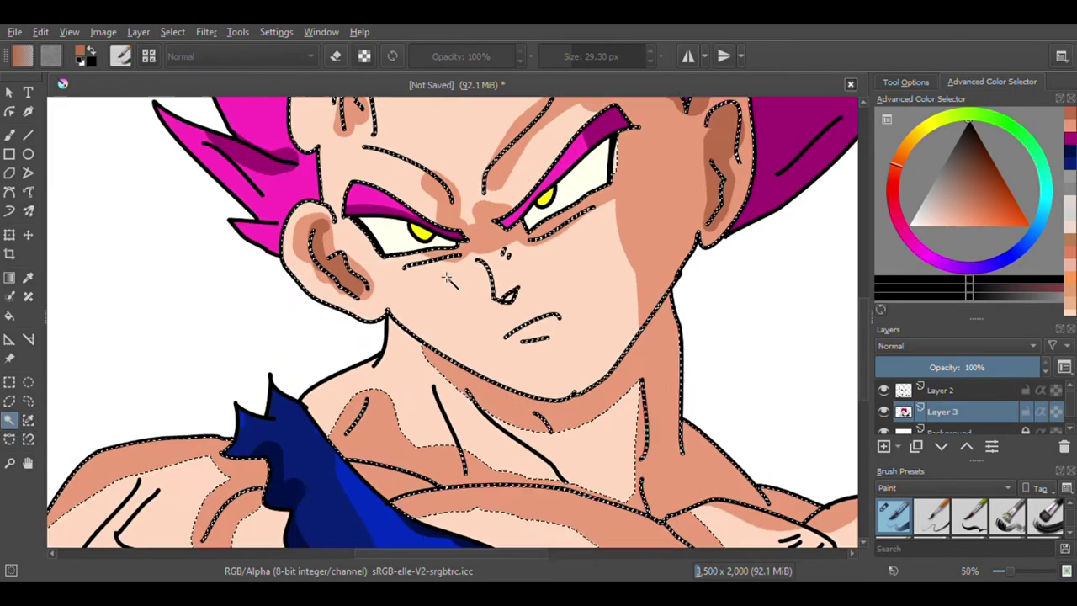
scroll(543, 298, "up", 3)
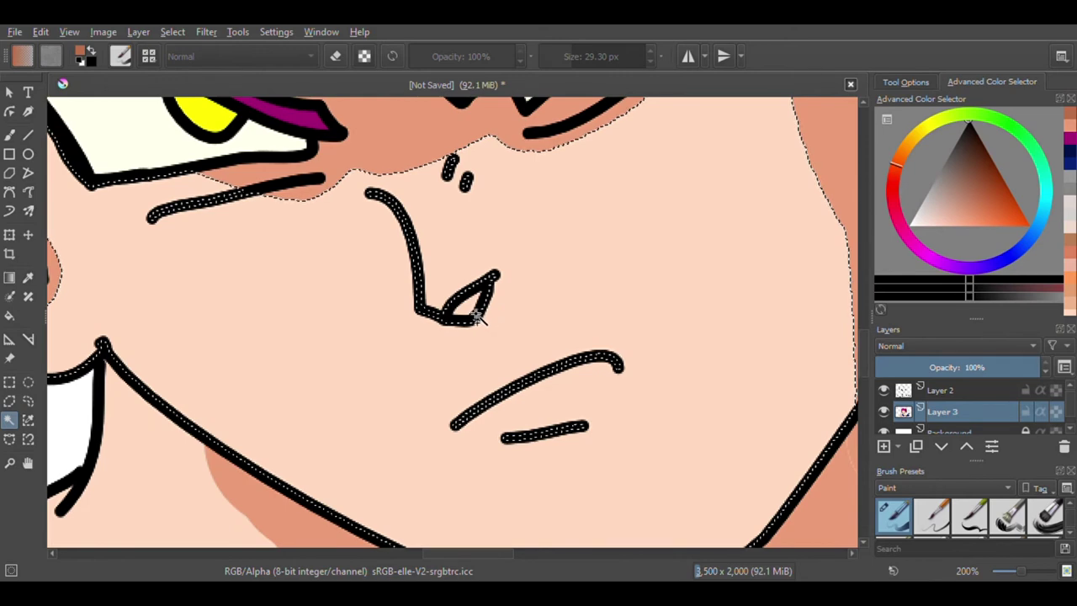
left_click(9, 135)
scroll(421, 291, "up", 2)
mouse_move(484, 318)
left_mouse_down()
mouse_move(493, 301)
mouse_move(460, 305)
mouse_move(517, 288)
left_mouse_up()
scroll(463, 320, "down", 3)
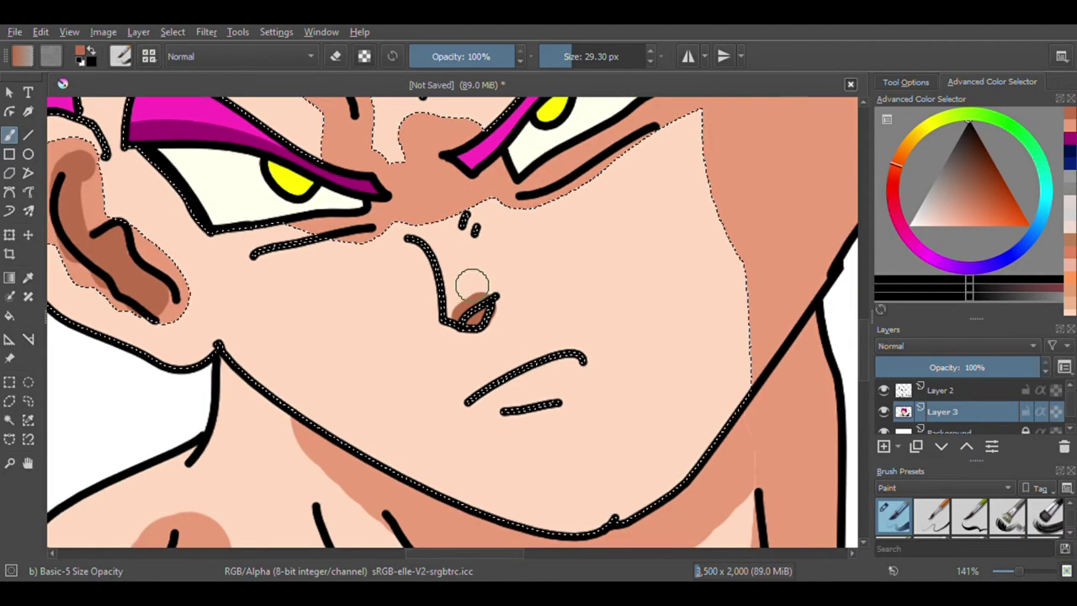
Step: Try to paint a brown shadow down the nose bridge from the two short marks
scroll(468, 290, "down", 2)
scroll(476, 274, "up", 2)
left_click_drag(457, 235, 490, 313)
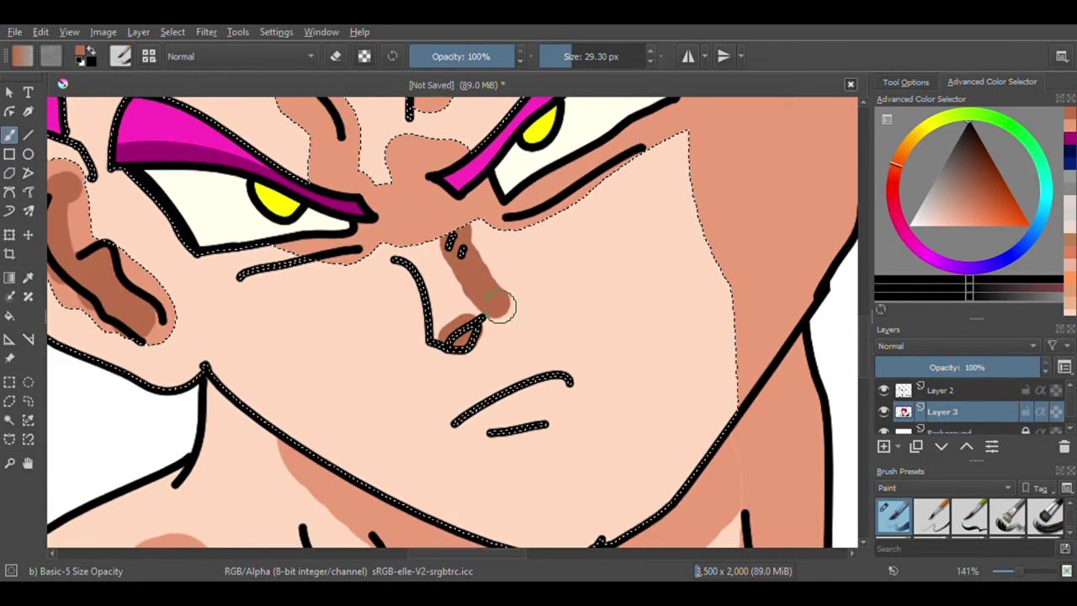
scroll(480, 309, "down", 5)
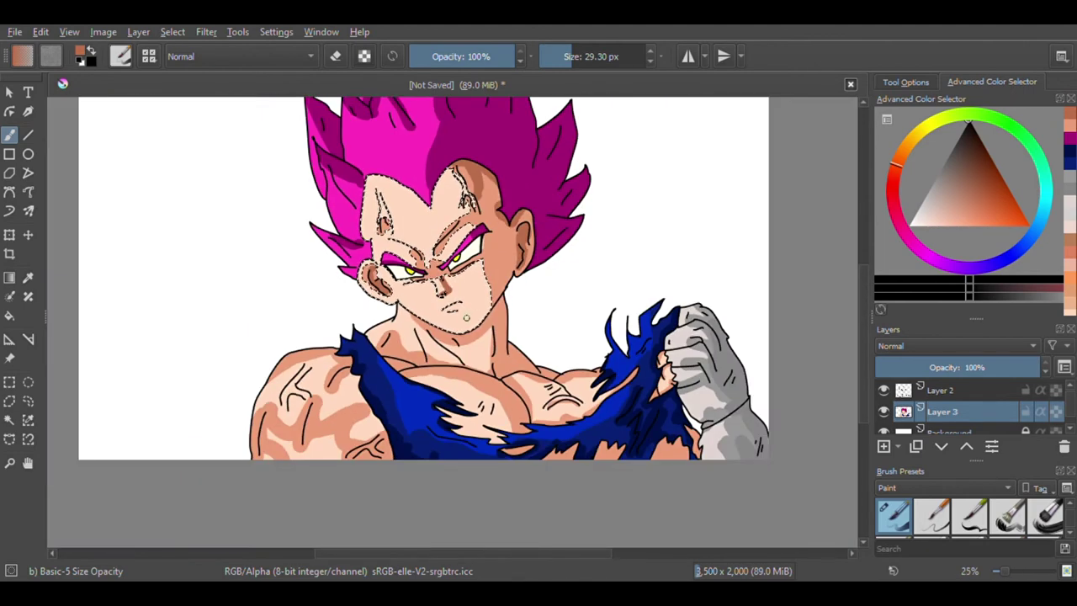
Step: Pick the salmon shadow color, include the nostril shadow in the selection, and paint salmon down the nose bridge and around the nostril
scroll(465, 315, "up", 1)
scroll(451, 299, "up", 4)
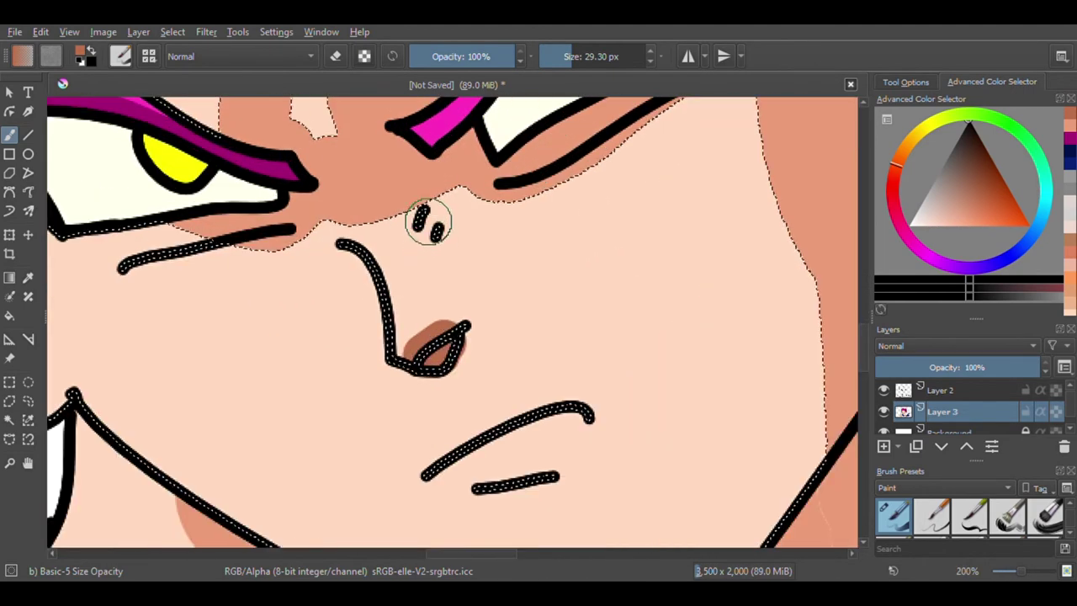
left_click(425, 198, "ctrl")
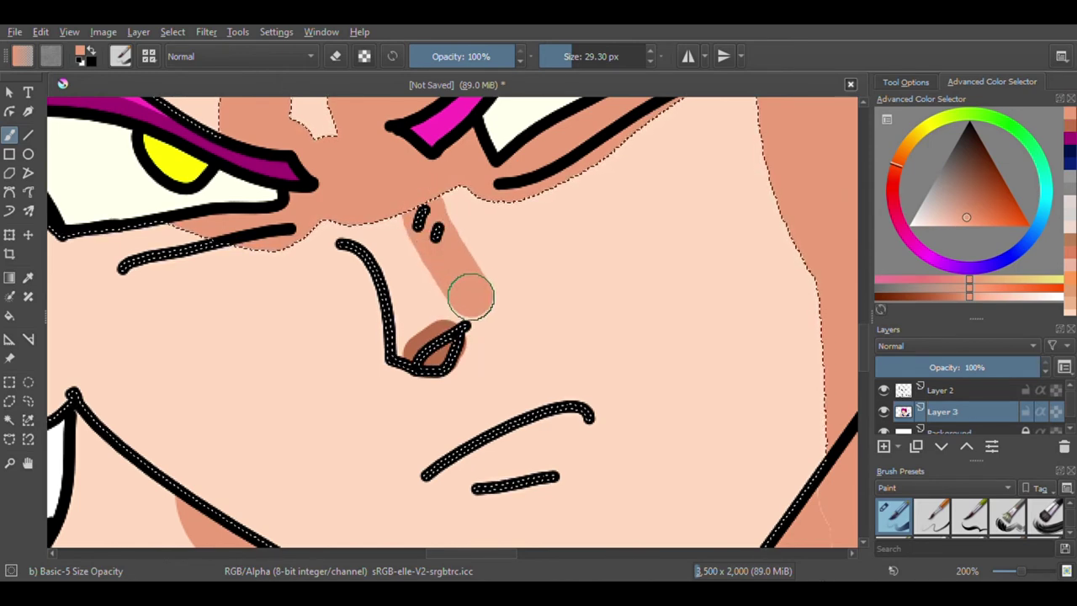
left_click(10, 421)
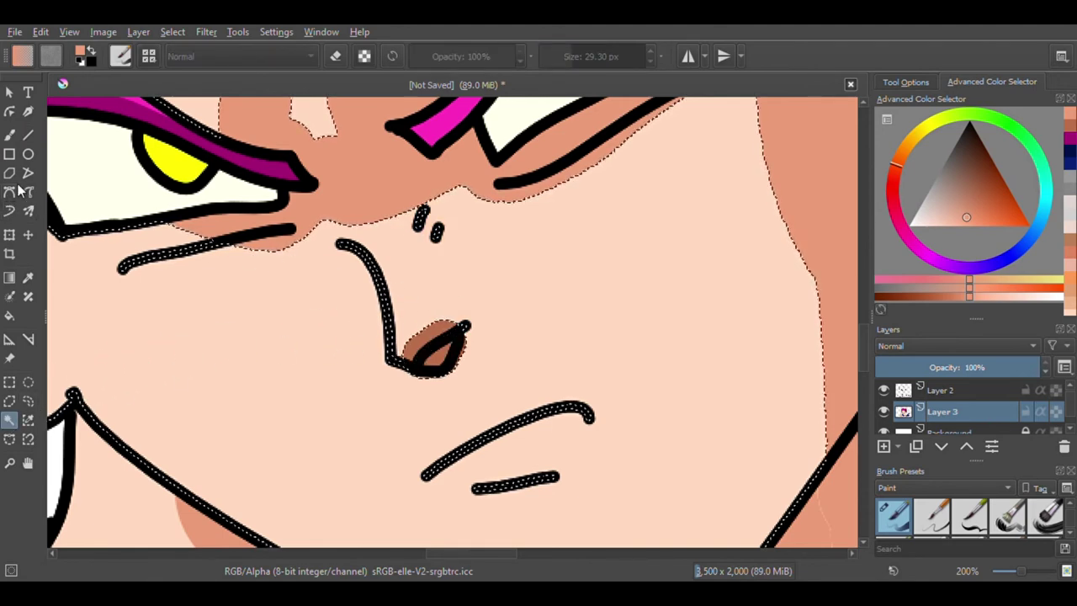
left_click(8, 136)
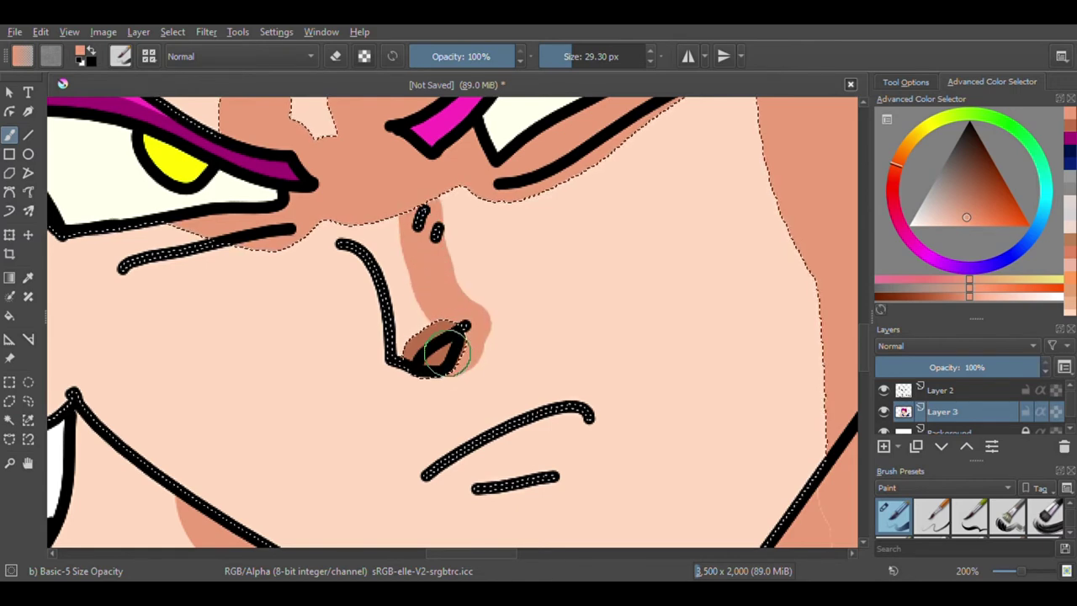
scroll(447, 305, "down", 4)
Step: Pick the darker brown and paint a second shadow around the two short marks at the top of the nose
scroll(454, 306, "up", 6)
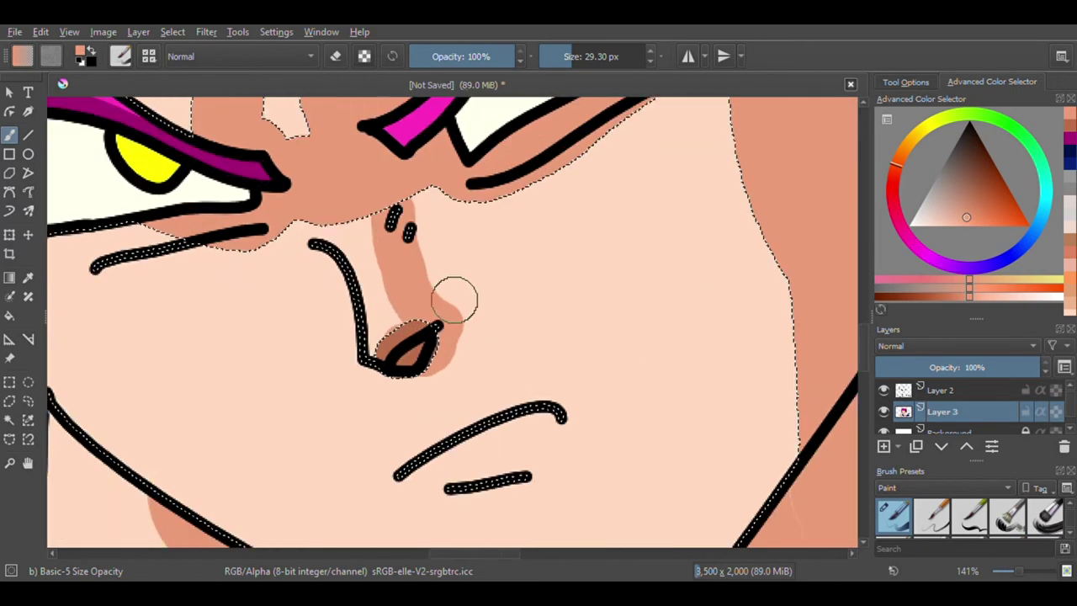
left_click(382, 404, "ctrl")
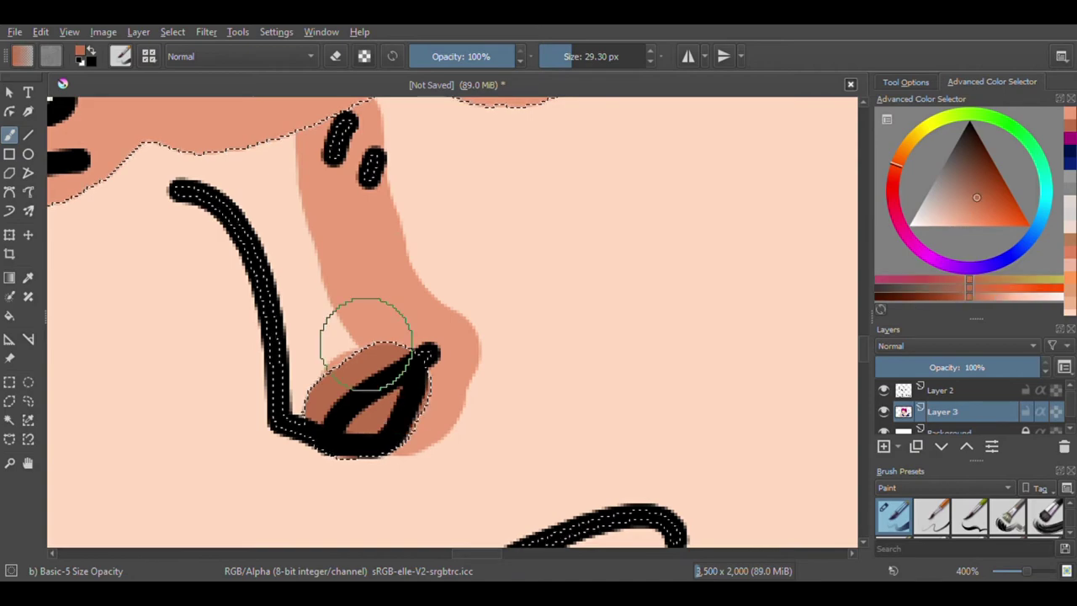
scroll(380, 324, "down", 3)
scroll(380, 278, "up", 3)
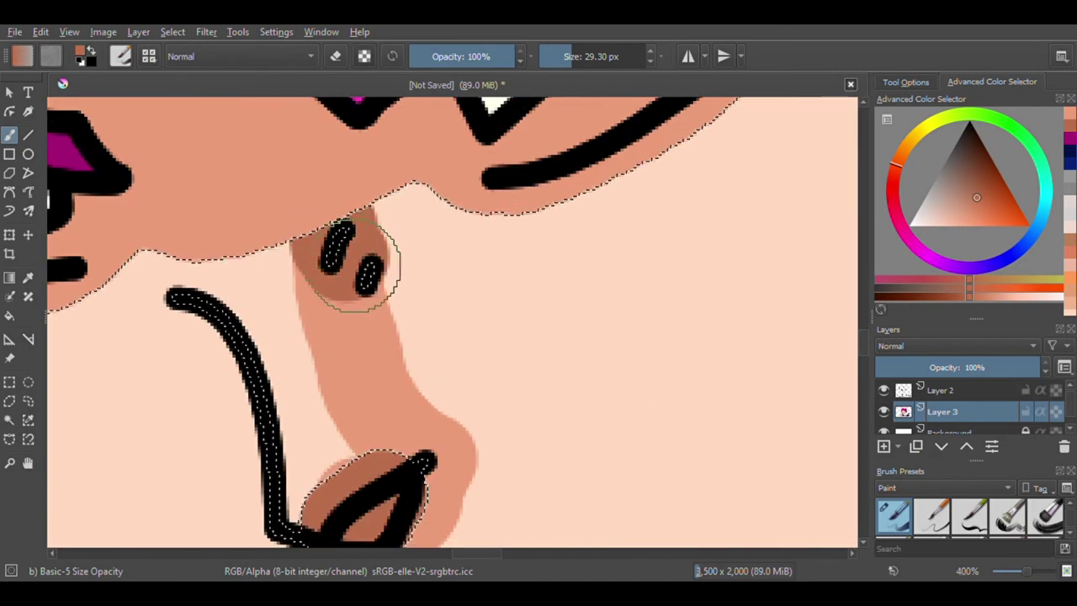
scroll(355, 260, "down", 6)
scroll(366, 252, "up", 3)
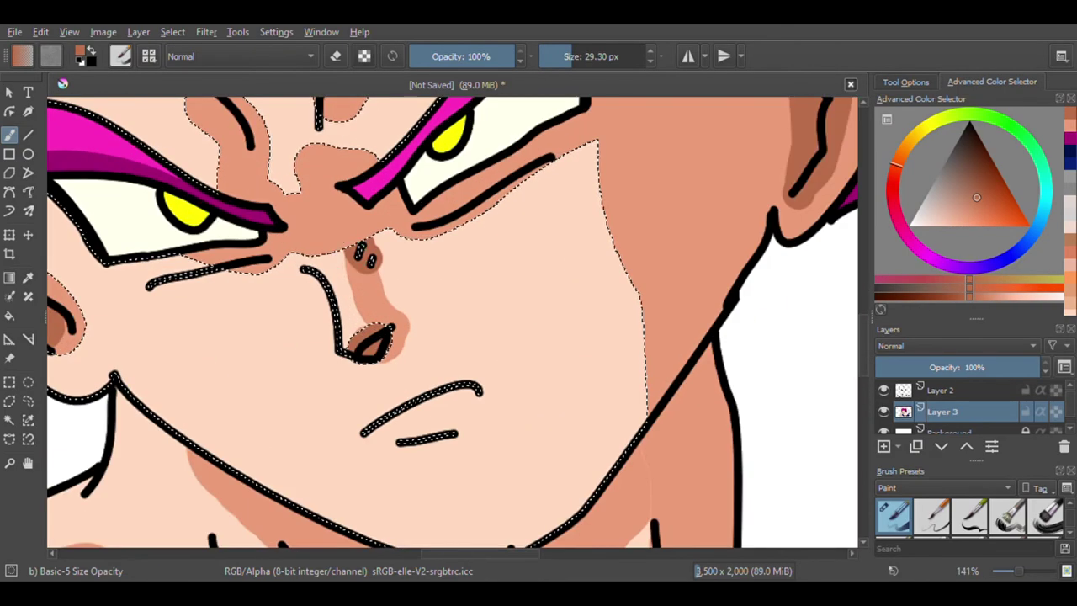
Step: Extend the brown shadow down the shaded side of the nose and around the nostril, leaving a salmon strip along the bridge
scroll(365, 254, "up", 3)
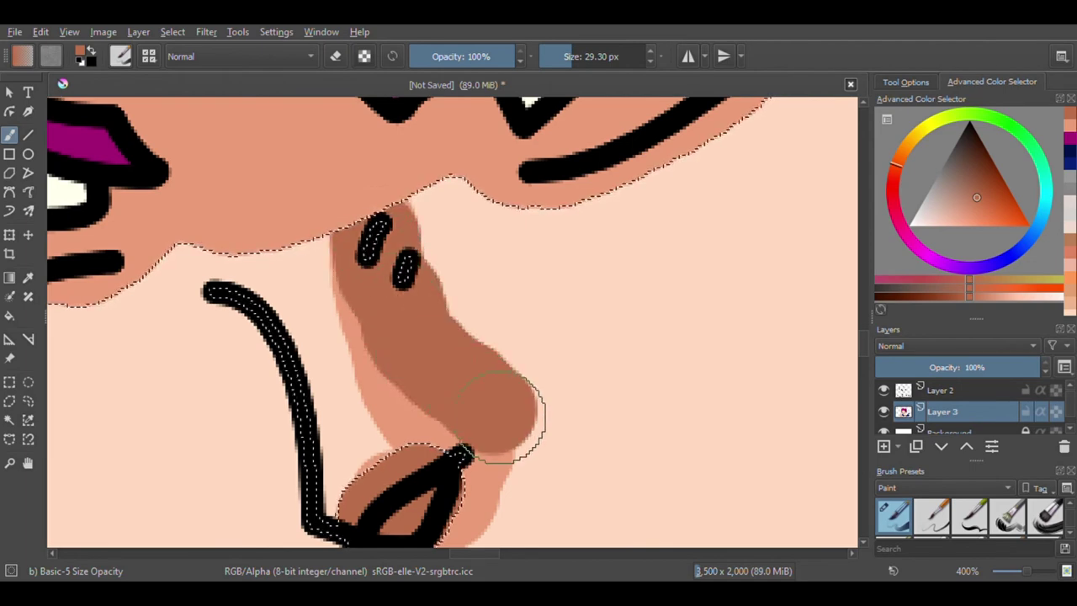
mouse_move(507, 429)
left_mouse_down()
mouse_move(509, 467)
mouse_move(490, 488)
left_mouse_up()
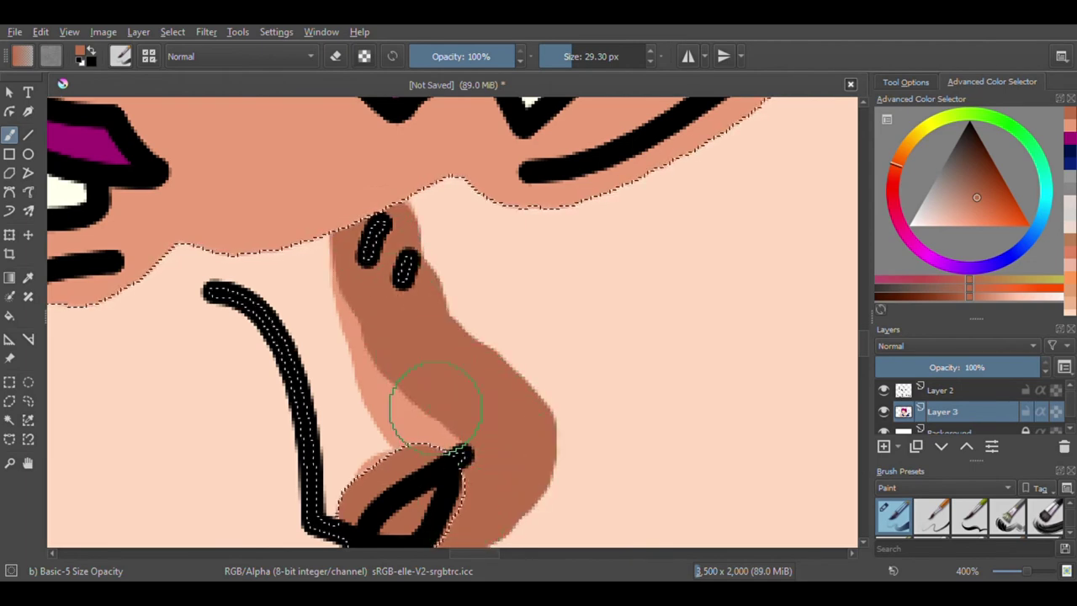
scroll(438, 433, "down", 6)
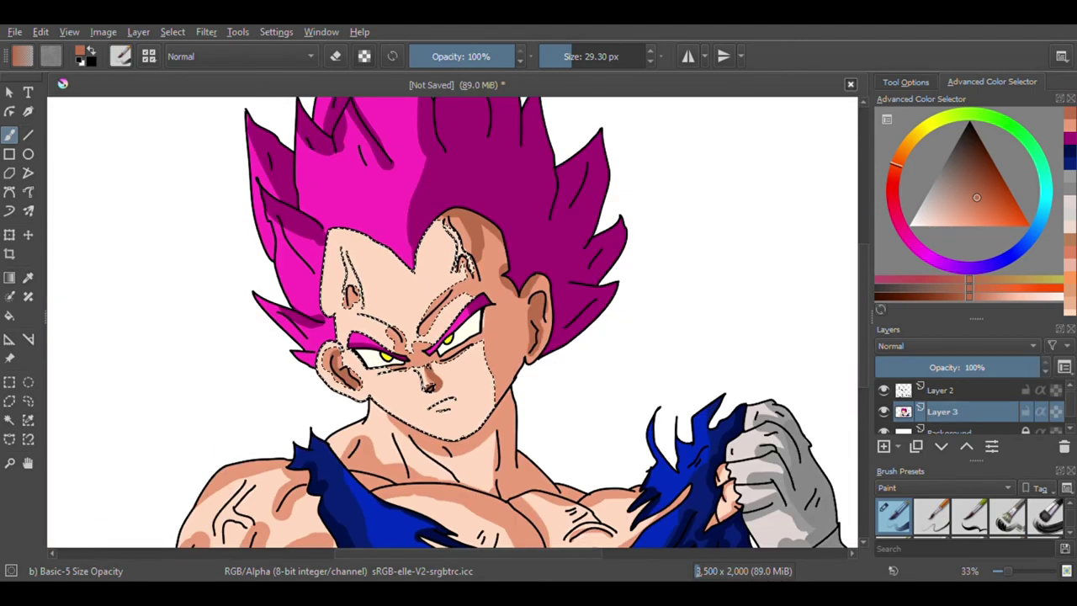
scroll(429, 387, "up", 6)
mouse_move(364, 252)
left_mouse_down()
mouse_move(438, 330)
mouse_move(389, 446)
left_mouse_up()
scroll(429, 329, "down", 5)
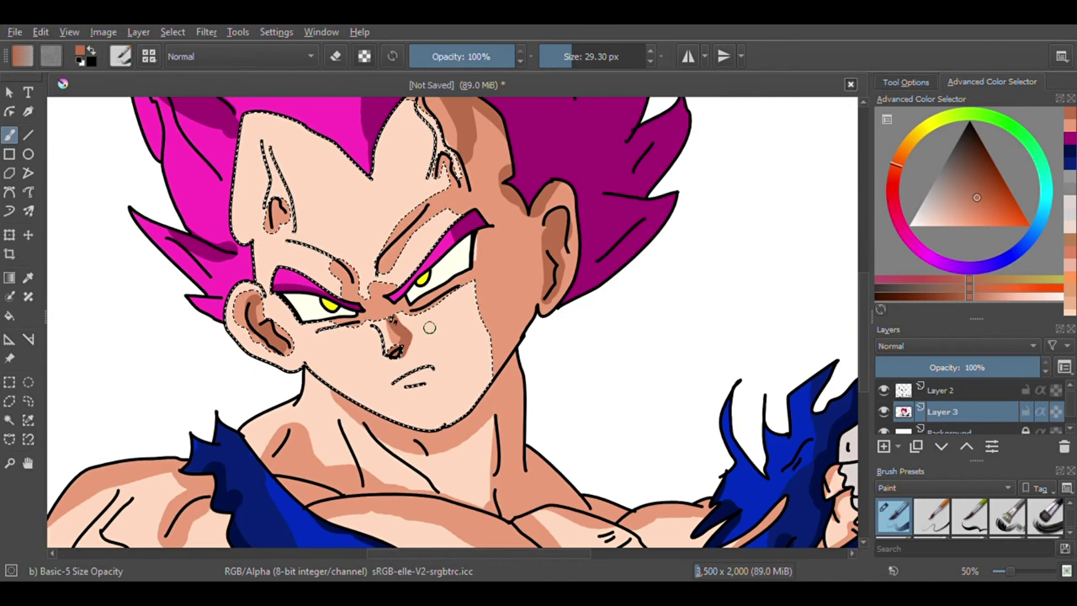
Step: Replace the face selection with the neck's salmon shadow and paint brown under the jaw on the shaded side with a 44.14 px brush
scroll(429, 326, "down", 2)
left_click(9, 419)
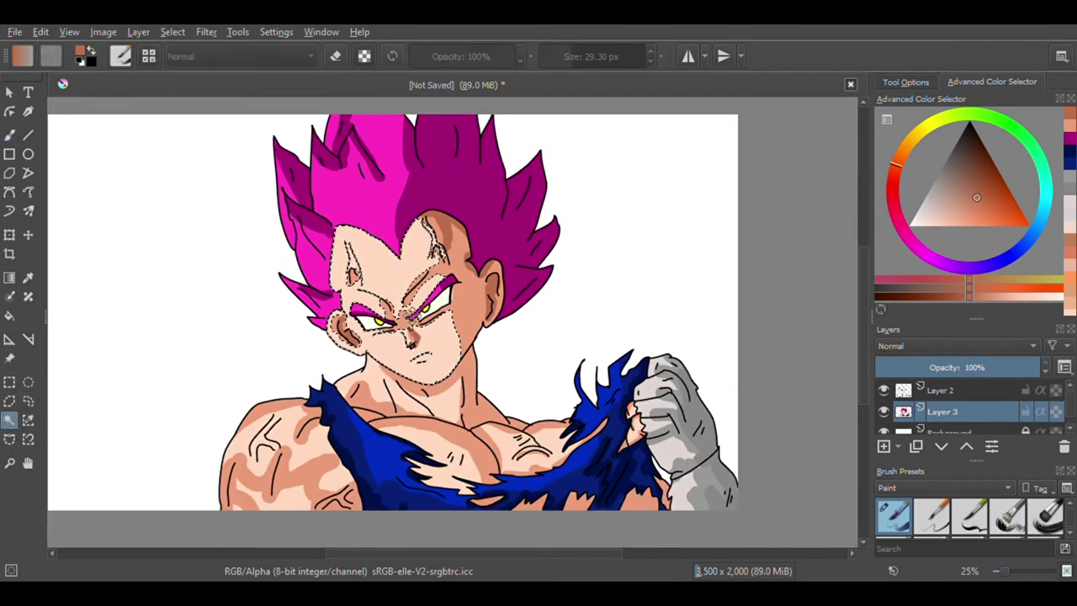
key("ctrl+shift+a")
scroll(476, 362, "down", 1)
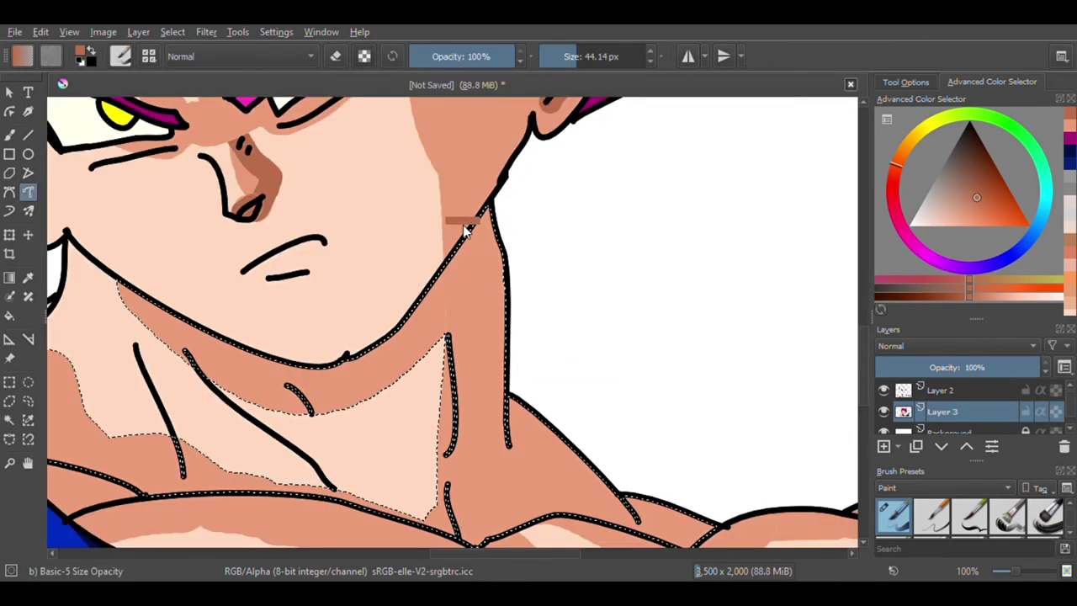
left_click_drag(463, 229, 396, 312)
key("ctrl+z")
mouse_move(490, 229)
left_mouse_down()
mouse_move(457, 269)
mouse_move(390, 338)
mouse_move(335, 366)
left_mouse_up()
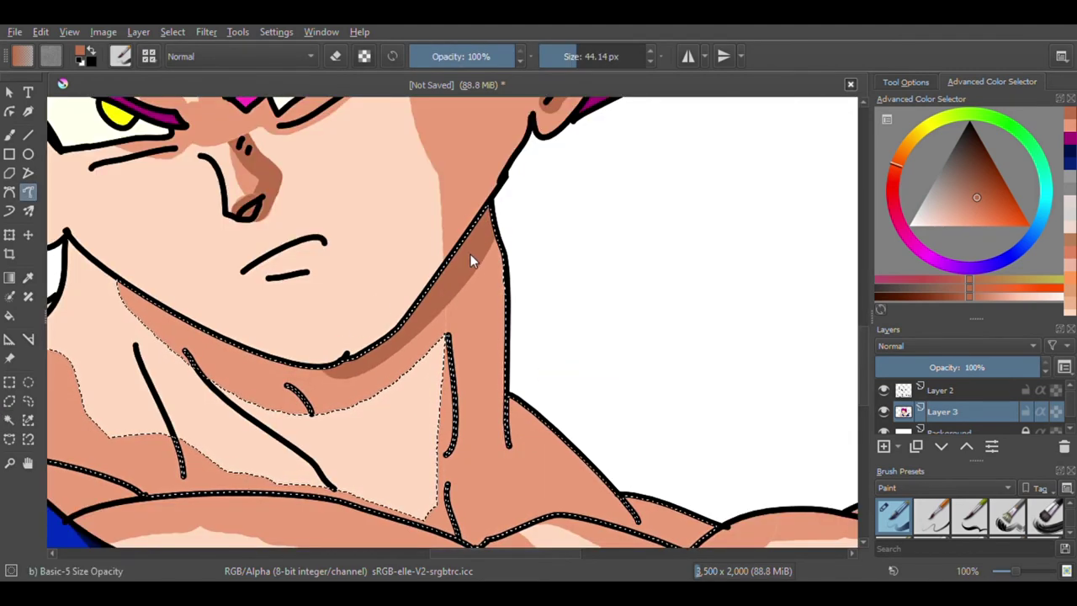
Step: Paint brown shadows along the neck muscle line and the outer edge of the trapezius on the shaded side
mouse_move(441, 283)
left_mouse_down()
mouse_move(465, 388)
mouse_move(462, 449)
mouse_move(411, 229)
left_mouse_up()
scroll(432, 286, "down", 3)
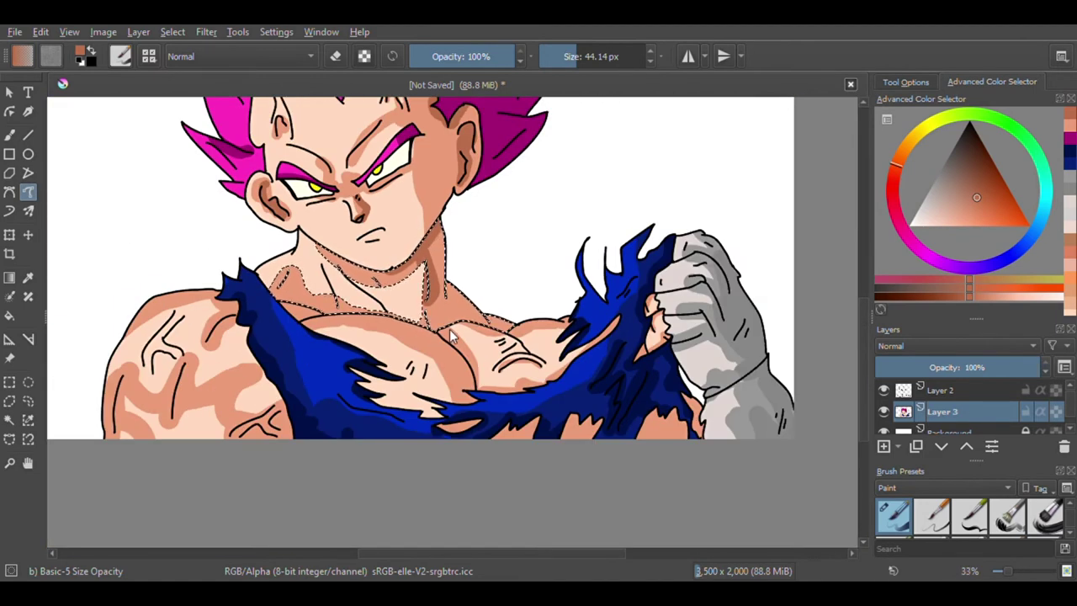
scroll(448, 329, "up", 3)
mouse_move(402, 229)
left_mouse_down()
mouse_move(476, 316)
mouse_move(519, 329)
mouse_move(552, 322)
mouse_move(521, 335)
mouse_move(504, 311)
mouse_move(462, 294)
left_mouse_up()
key("ctrl+z")
key("ctrl+z")
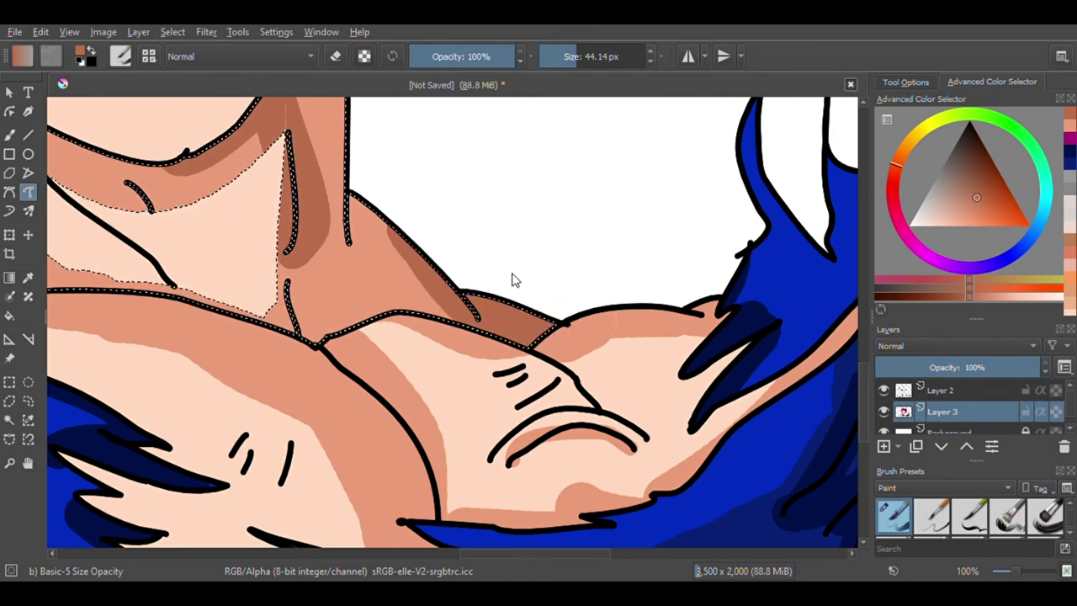
scroll(451, 291, "down", 3)
Step: Paint brown shadows beside the short muscle line and along the collarbone next to the shirt strap on the lit side
scroll(264, 270, "up", 3)
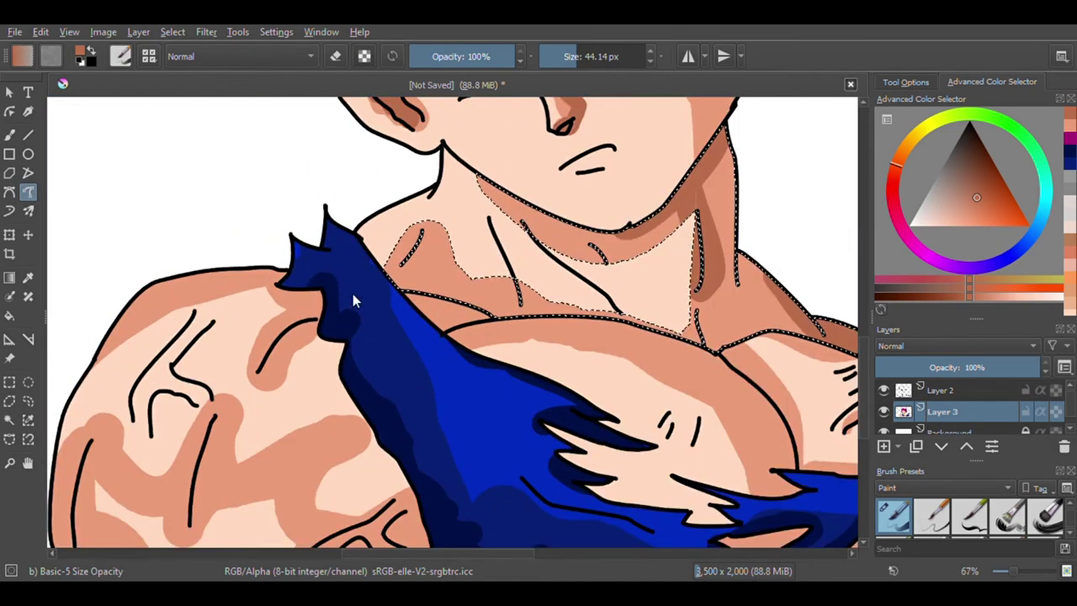
scroll(367, 267, "up", 2)
mouse_move(371, 290)
left_mouse_down()
mouse_move(420, 308)
mouse_move(493, 319)
mouse_move(543, 341)
mouse_move(548, 355)
mouse_move(342, 303)
left_mouse_up()
key("ctrl+z")
key("ctrl+z")
scroll(362, 278, "down", 2)
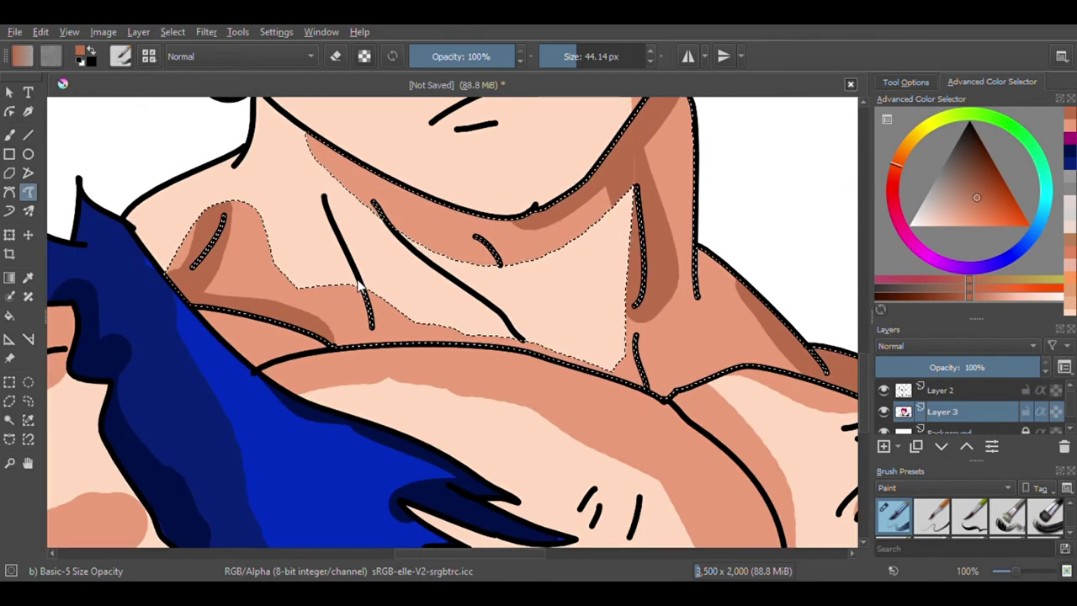
Step: Extend the brown shadow along the base of the neck and around the lower end of the neck tendon line
mouse_move(362, 288)
left_mouse_down()
mouse_move(364, 353)
mouse_move(254, 379)
left_mouse_up()
scroll(372, 322, "down", 3)
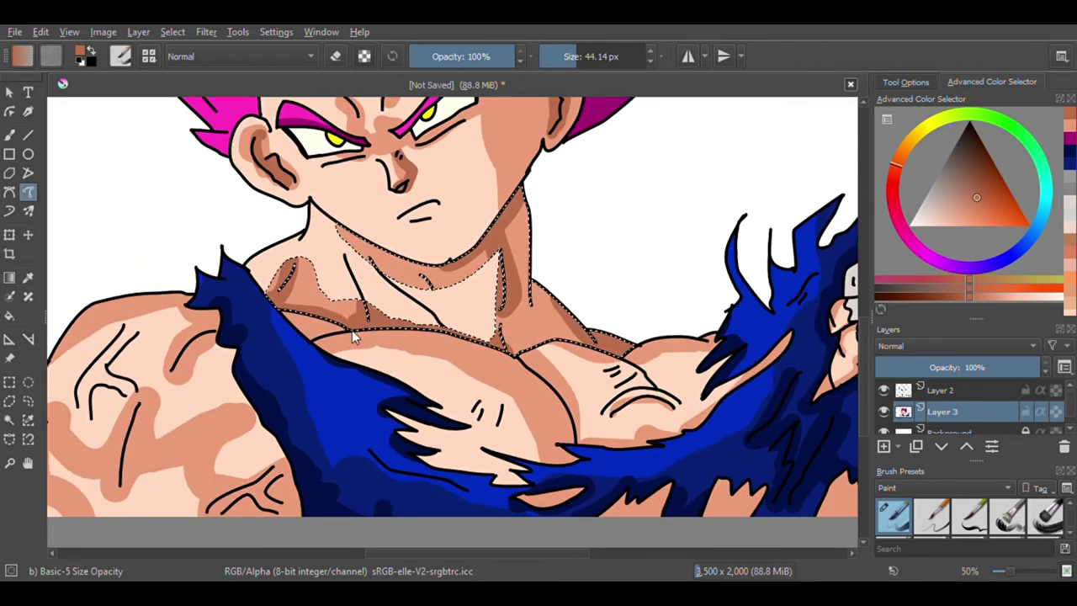
Step: Select the salmon shadows on the shoulder and arm and paint brown along the shoulder fold beneath the shirt strap
scroll(350, 338, "down", 2)
scroll(433, 326, "up", 2)
scroll(433, 324, "down", 1)
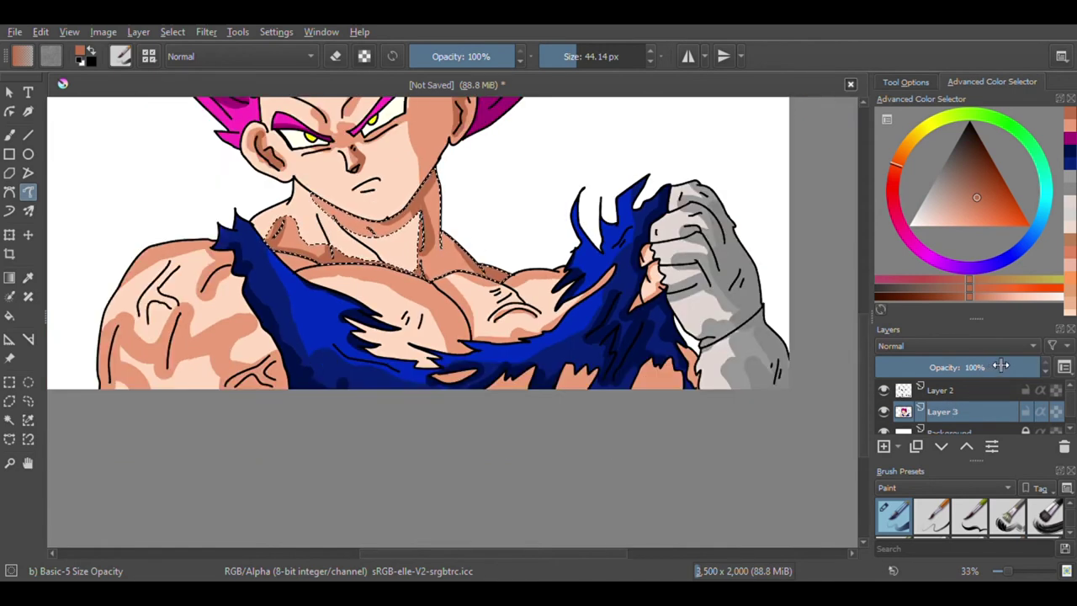
left_click(9, 419)
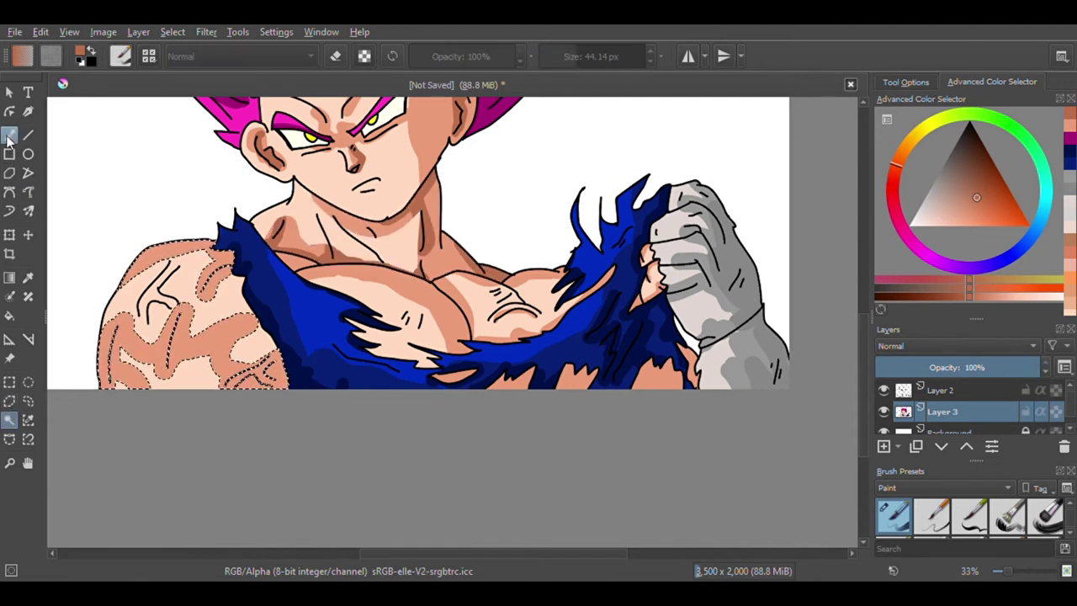
left_click(28, 192)
scroll(179, 221, "up", 3)
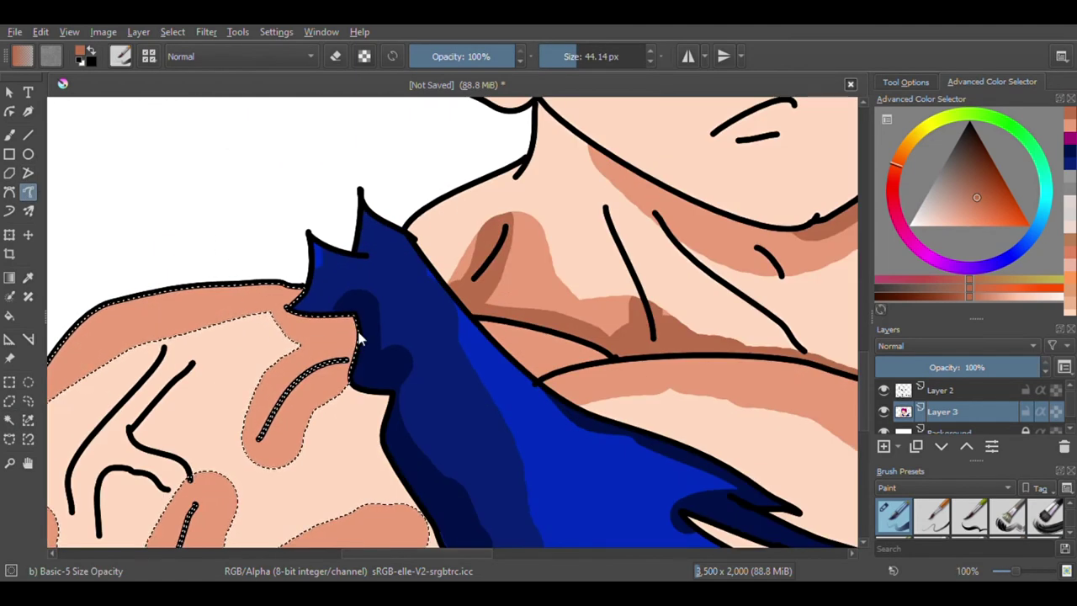
mouse_move(330, 367)
left_mouse_down()
mouse_move(284, 418)
mouse_move(355, 309)
mouse_move(291, 388)
mouse_move(329, 375)
left_mouse_up()
scroll(329, 375, "down", 4)
scroll(286, 384, "up", 3)
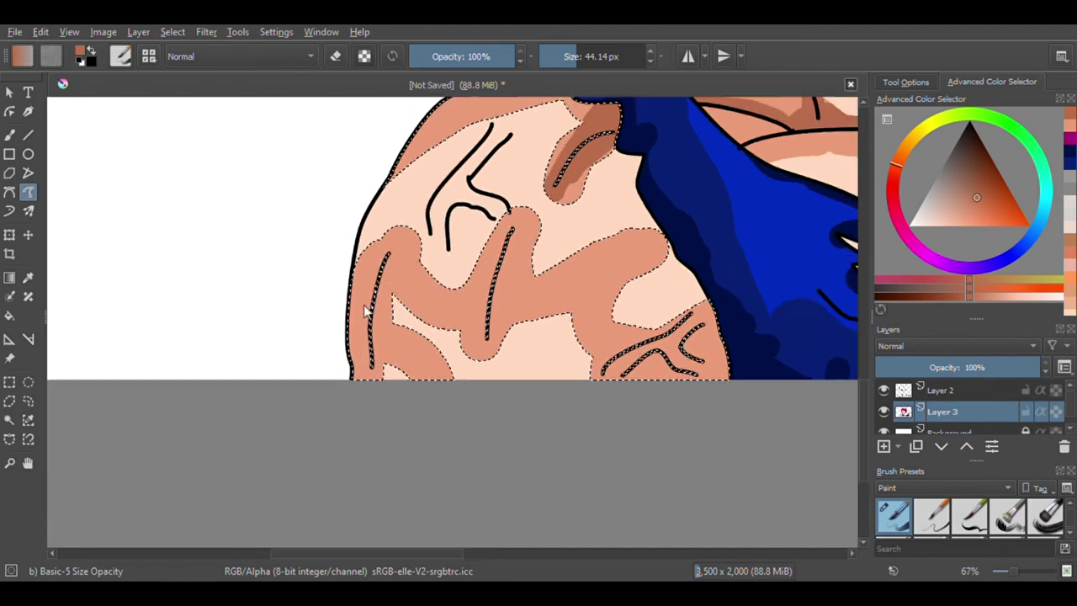
Step: Paint brown shadows along the two upper-arm muscle lines, the fold joining them and the lower arm beside the blue shirt
mouse_move(385, 262)
left_mouse_down()
mouse_move(373, 361)
mouse_move(398, 241)
left_mouse_up()
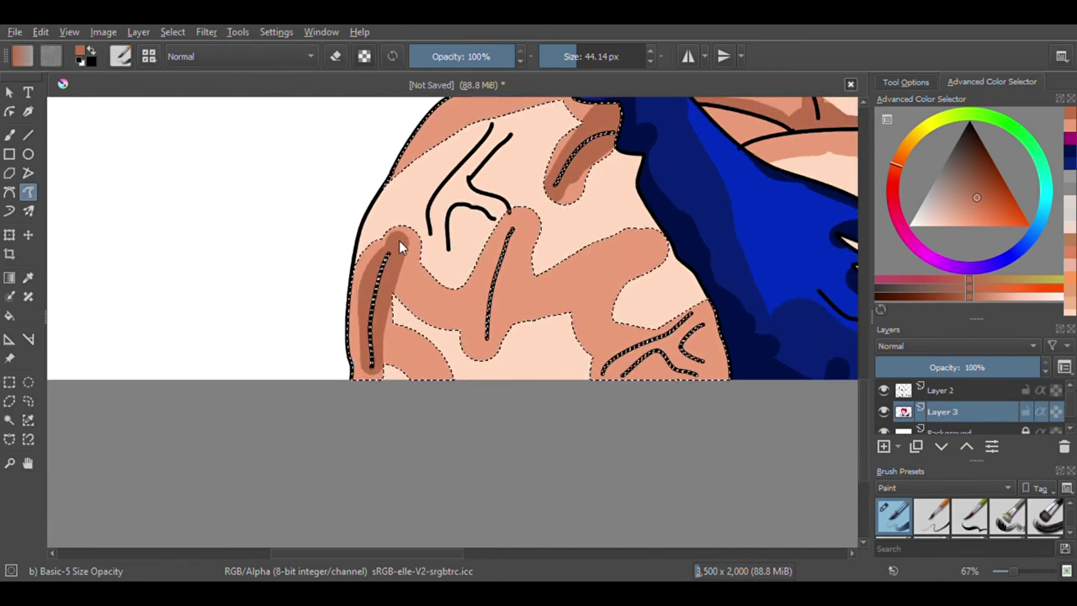
mouse_move(511, 233)
left_mouse_down()
mouse_move(488, 293)
mouse_move(483, 345)
mouse_move(460, 293)
mouse_move(410, 271)
left_mouse_up()
scroll(381, 281, "down", 2)
scroll(479, 273, "up", 4)
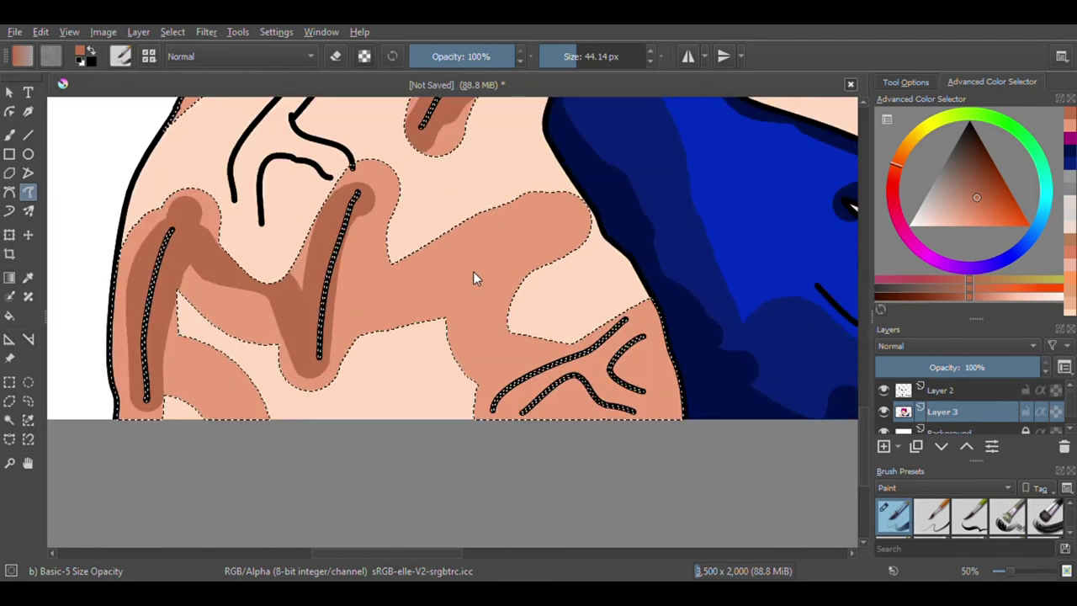
mouse_move(365, 234)
left_mouse_down()
mouse_move(340, 272)
mouse_move(380, 333)
mouse_move(504, 386)
mouse_move(659, 313)
mouse_move(662, 384)
left_mouse_up()
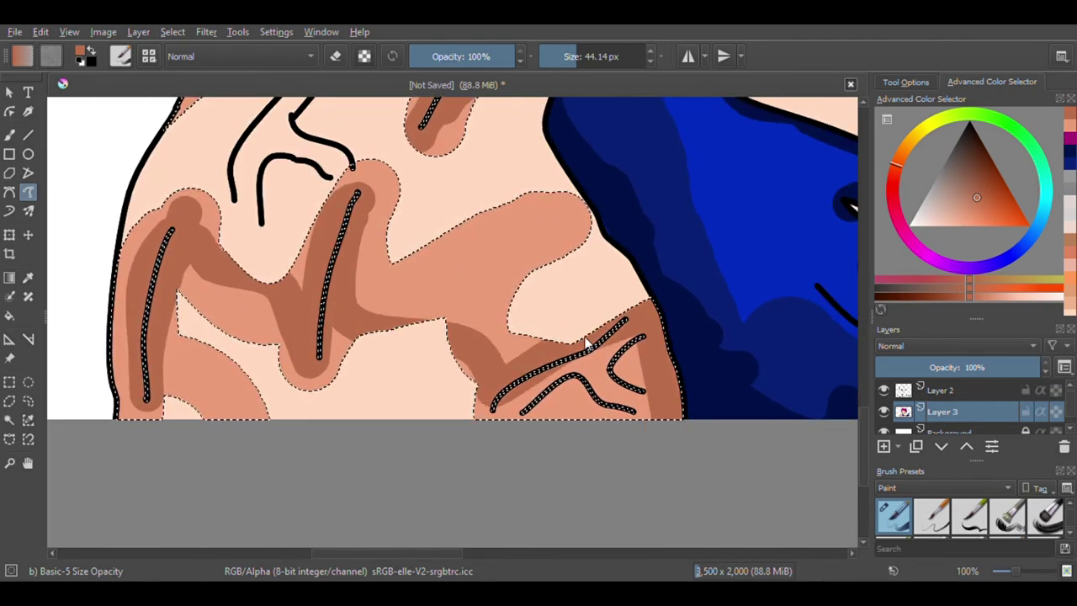
Step: Paint a brown shadow along the top outline of the shoulder from the torn strap down its outer edge
scroll(452, 315, "down", 4)
scroll(452, 315, "down", 3)
scroll(448, 296, "up", 5)
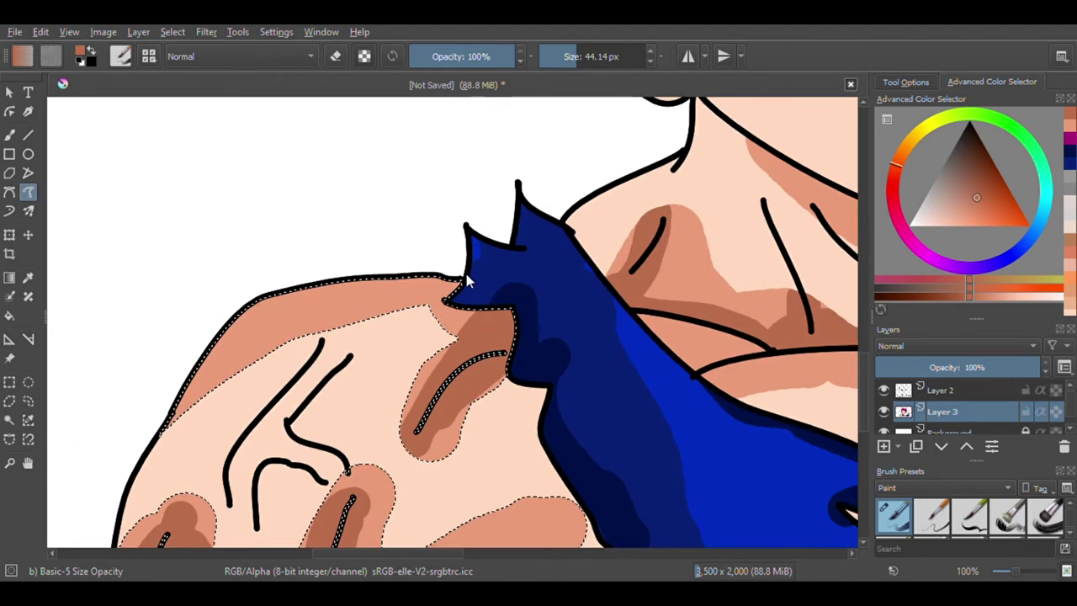
mouse_move(473, 270)
left_mouse_down()
mouse_move(295, 287)
mouse_move(177, 358)
left_mouse_up()
scroll(321, 276, "down", 5)
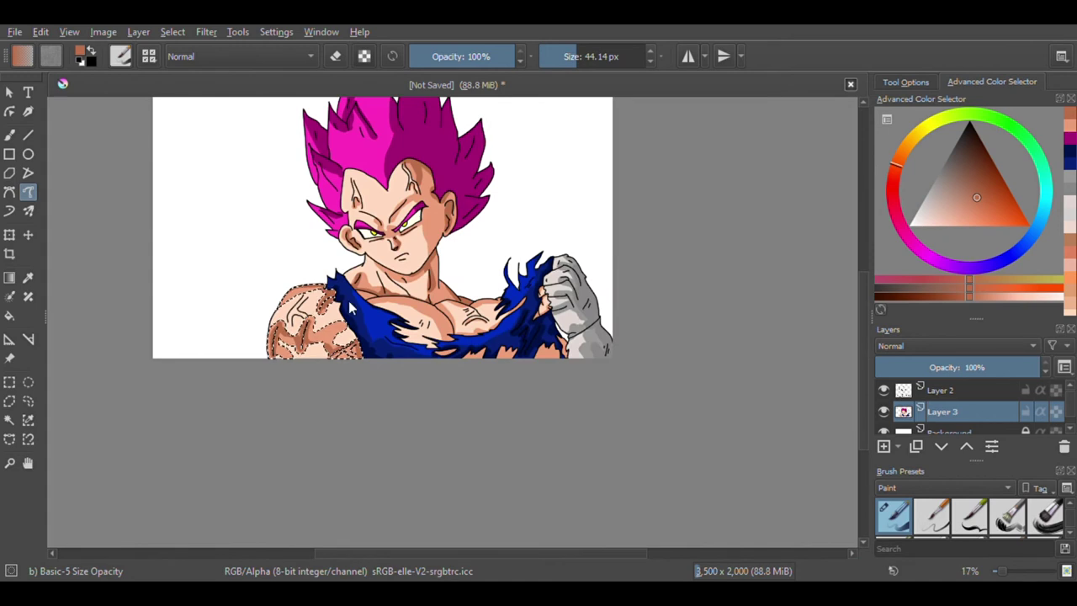
scroll(352, 308, "down", 1)
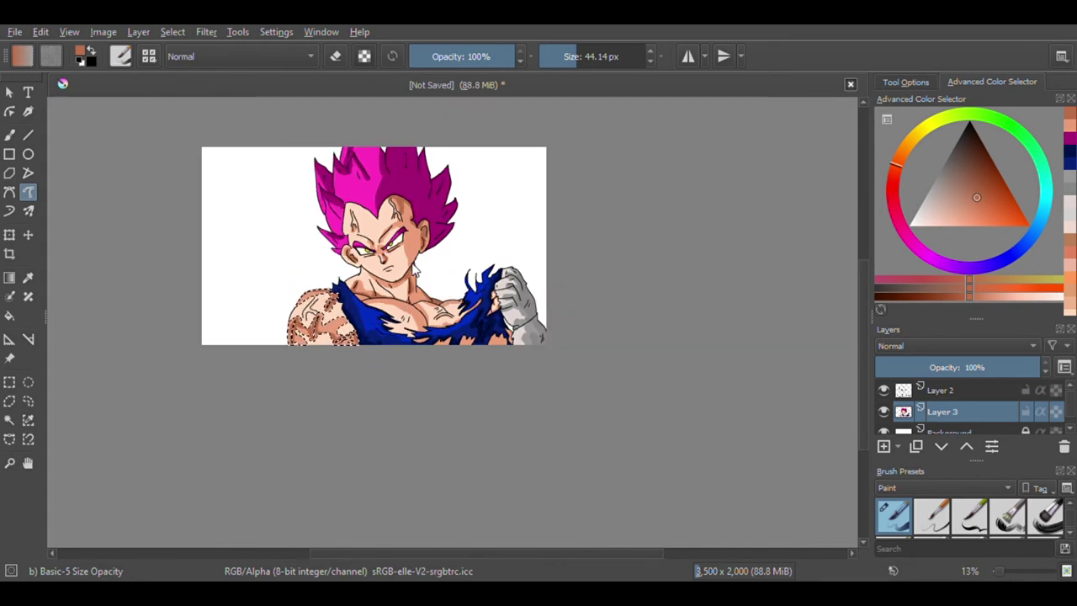
Step: Select the light facial skin, set the brush size to 21.14 px and paint brown beside the forehead vein on the lit side
left_click(10, 419)
scroll(352, 216, "up", 5)
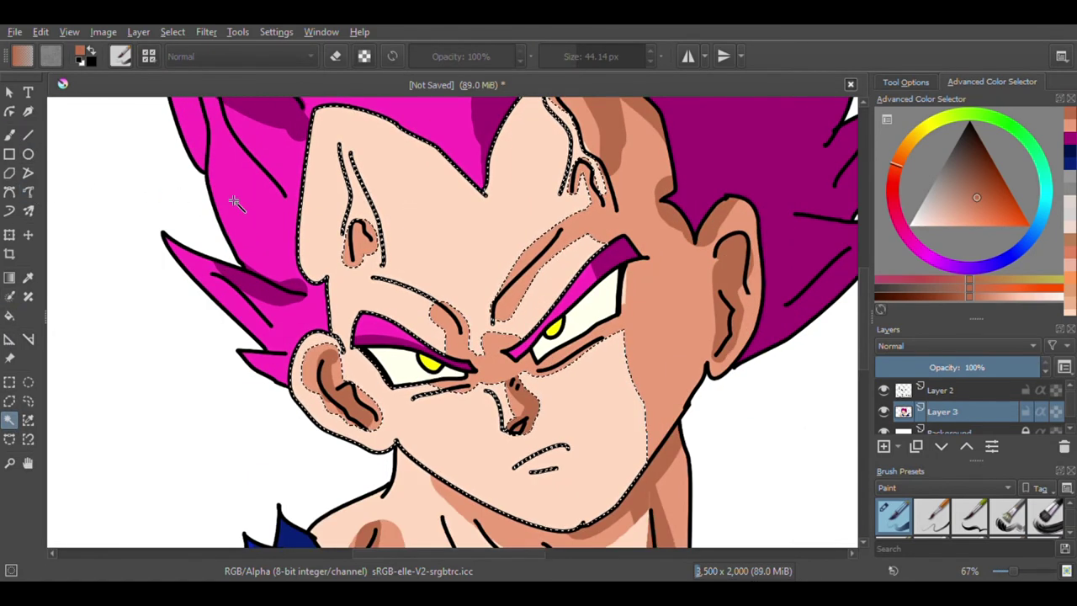
scroll(334, 185, "up", 3)
scroll(355, 216, "down", 4)
scroll(377, 183, "up", 3)
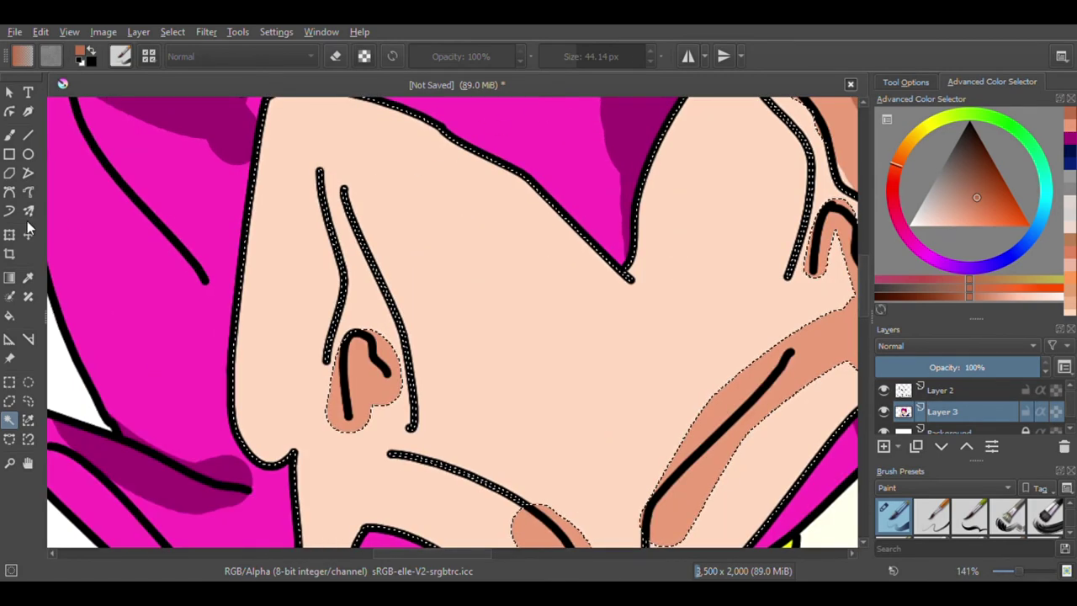
left_click(28, 192)
left_click_drag(623, 68, 555, 71)
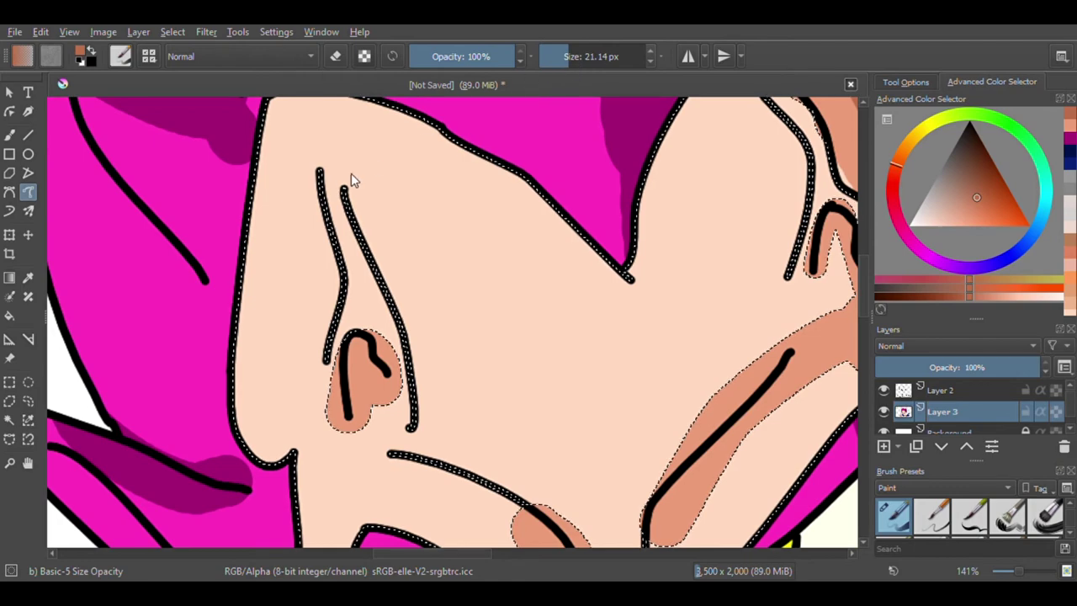
left_click_drag(352, 180, 412, 370)
scroll(411, 377, "down", 5)
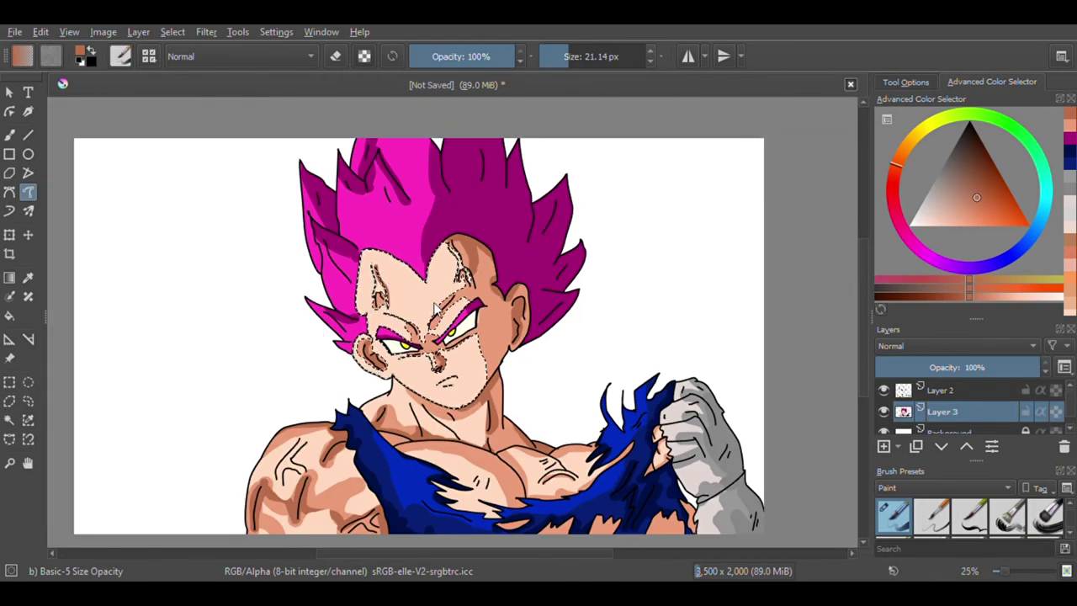
Step: Paint a thin brown shadow along the forehead vein line on the shaded side
scroll(410, 313, "up", 5)
left_click_drag(324, 244, 362, 304)
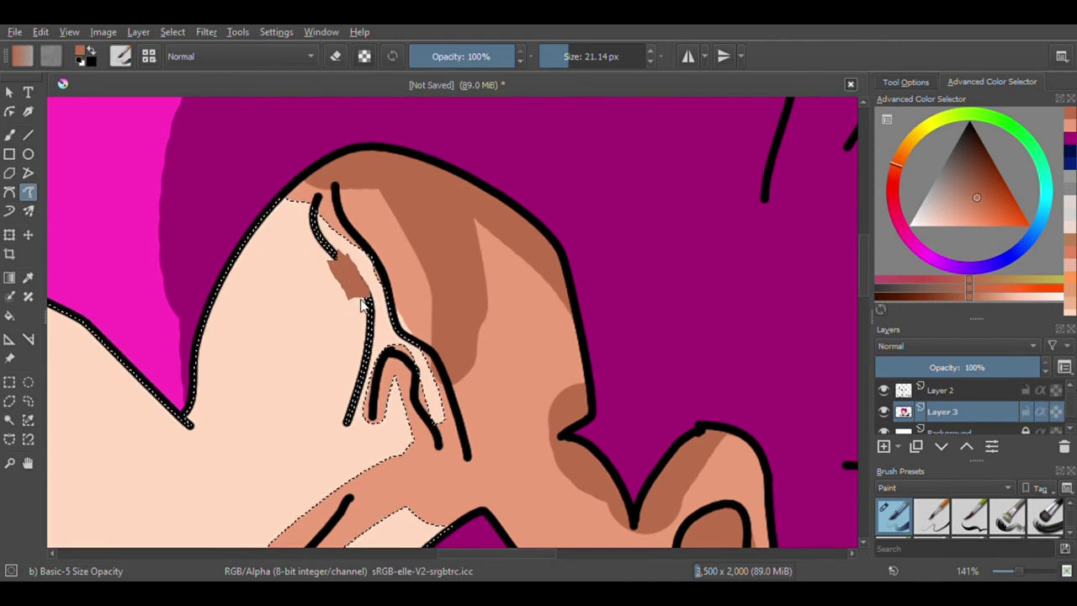
scroll(351, 284, "down", 4)
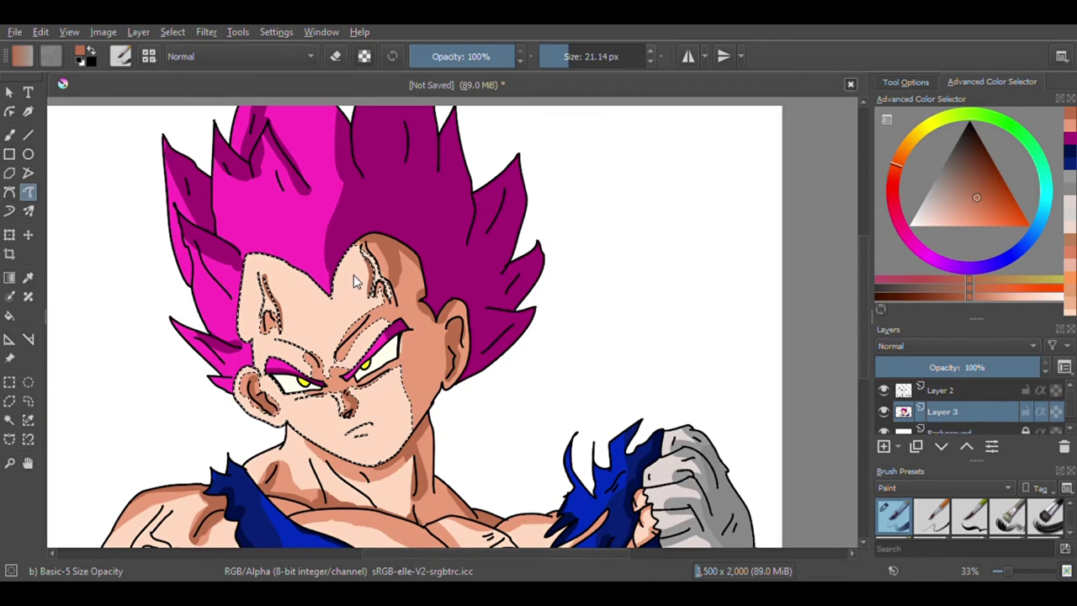
scroll(351, 281, "down", 2)
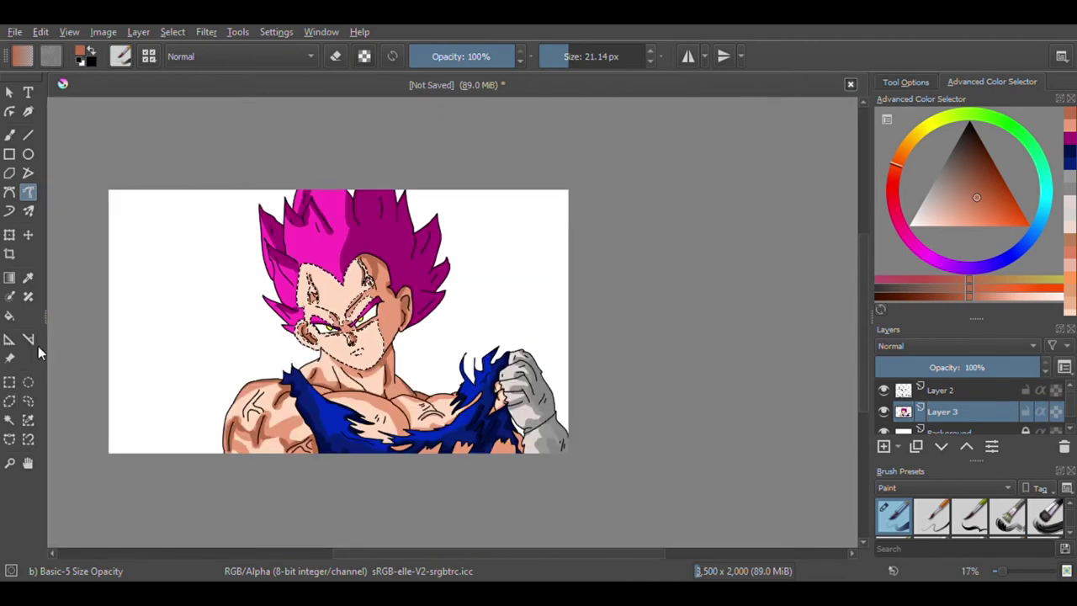
Step: Select the salmon shadow on the larger chest muscle and paint brown along its upper contour with a 44.14 px brush
left_click(8, 421)
scroll(389, 409, "up", 3)
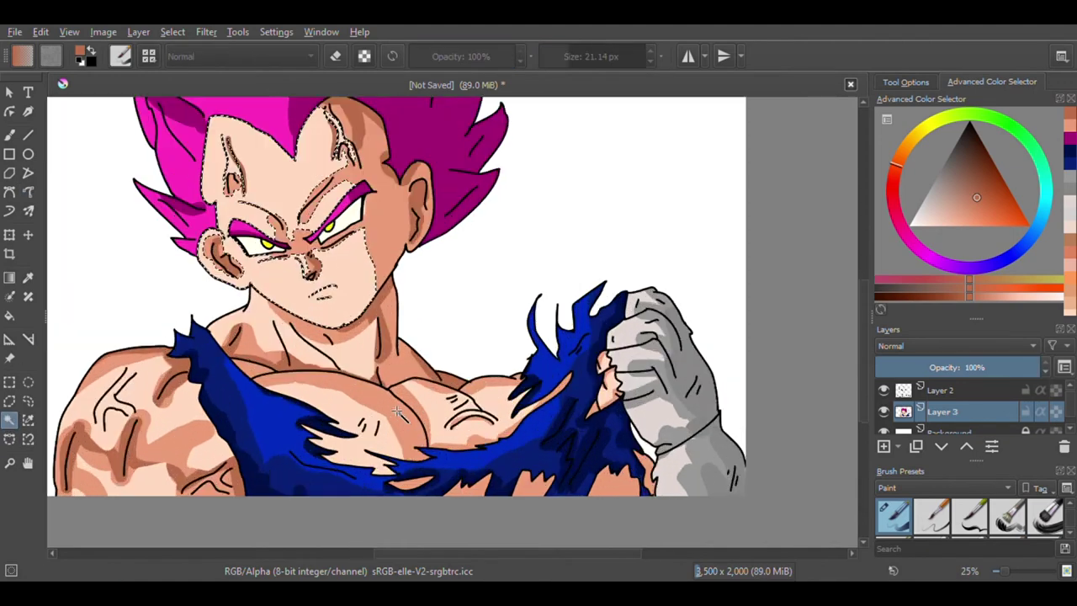
scroll(389, 396, "down", 2)
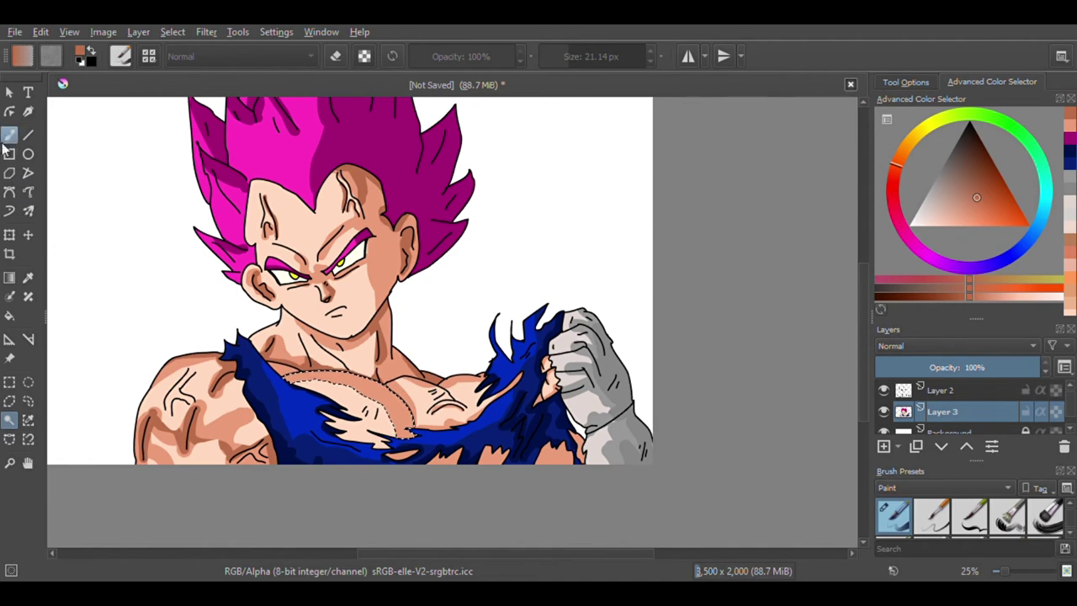
left_click(28, 192)
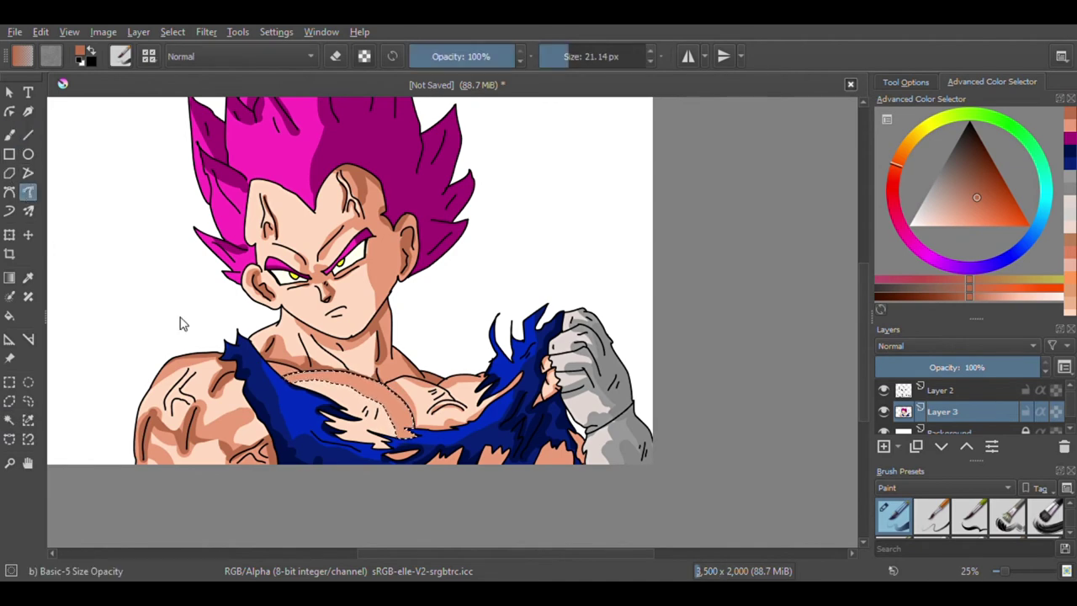
scroll(407, 413, "up", 3)
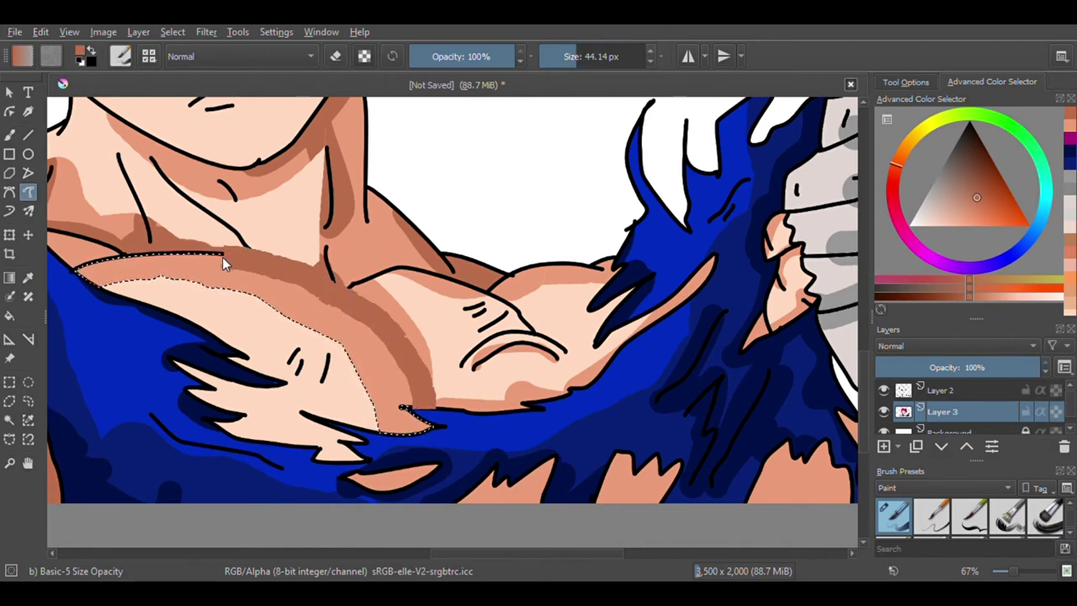
scroll(353, 318, "down", 2)
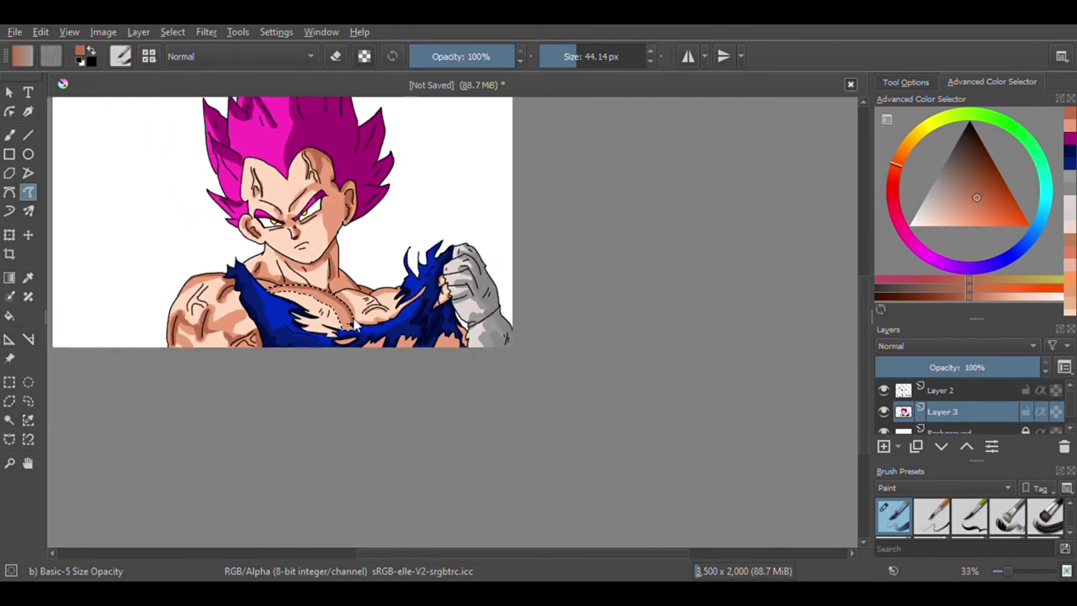
Step: Clear the chest selection and select the dark magenta shadow on the shaded side of the hair
left_click(7, 420)
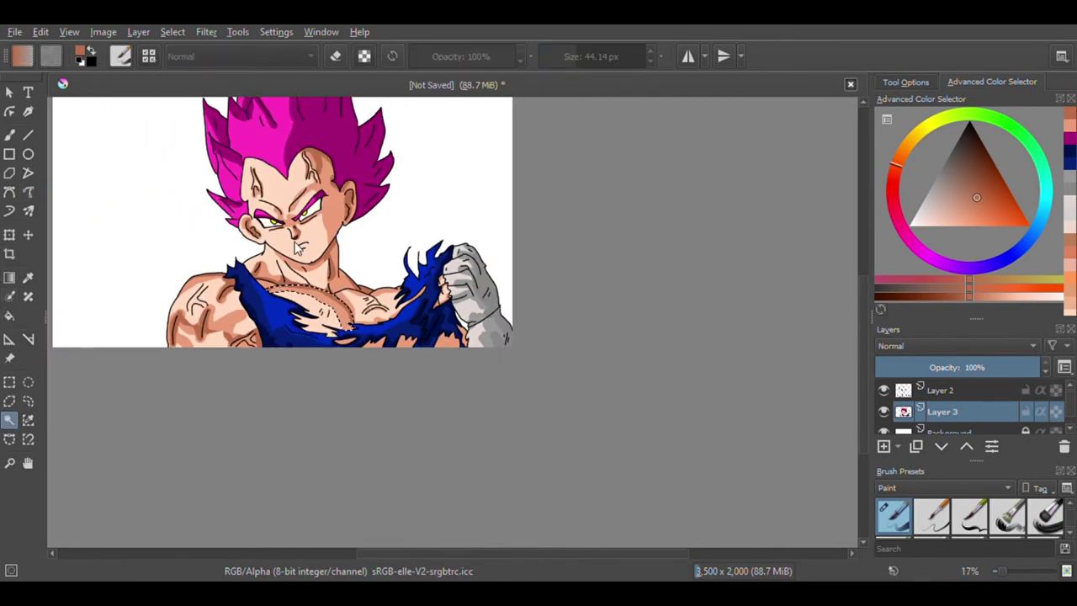
scroll(335, 256, "down", 2)
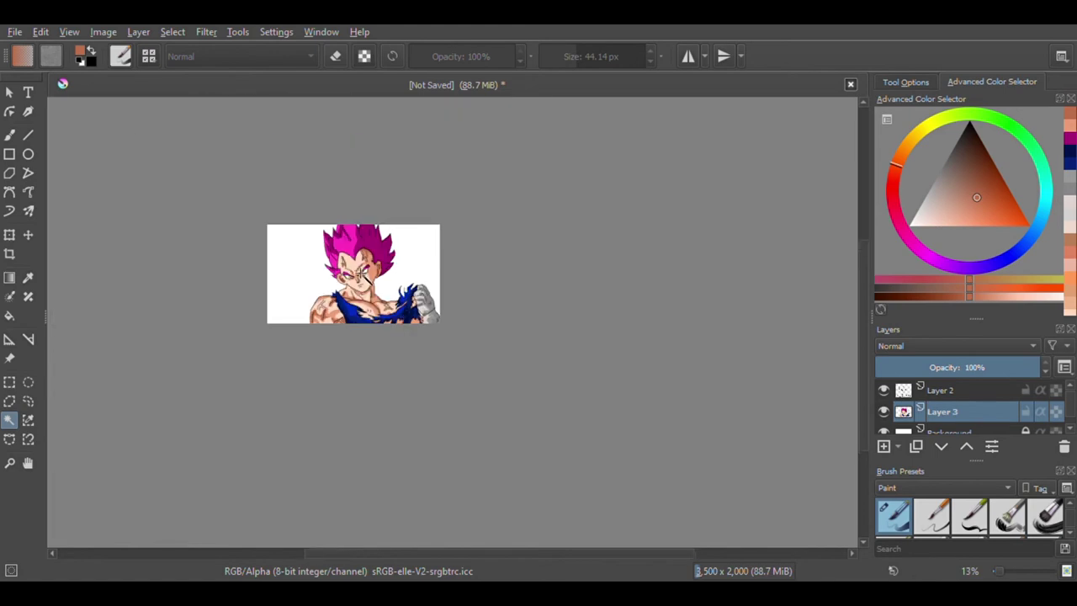
scroll(396, 311, "up", 2)
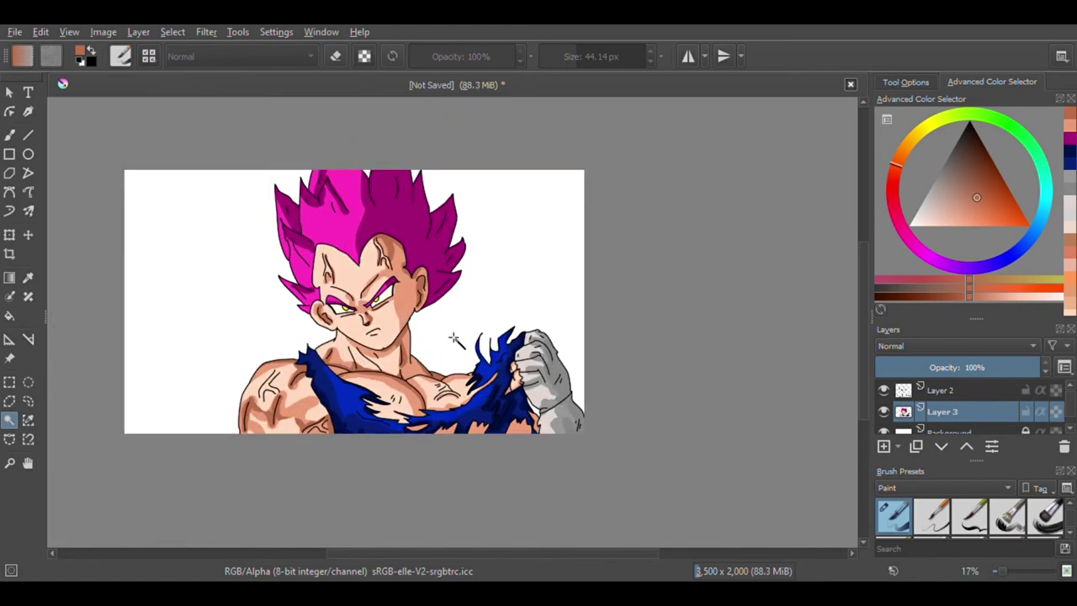
scroll(425, 374, "down", 1)
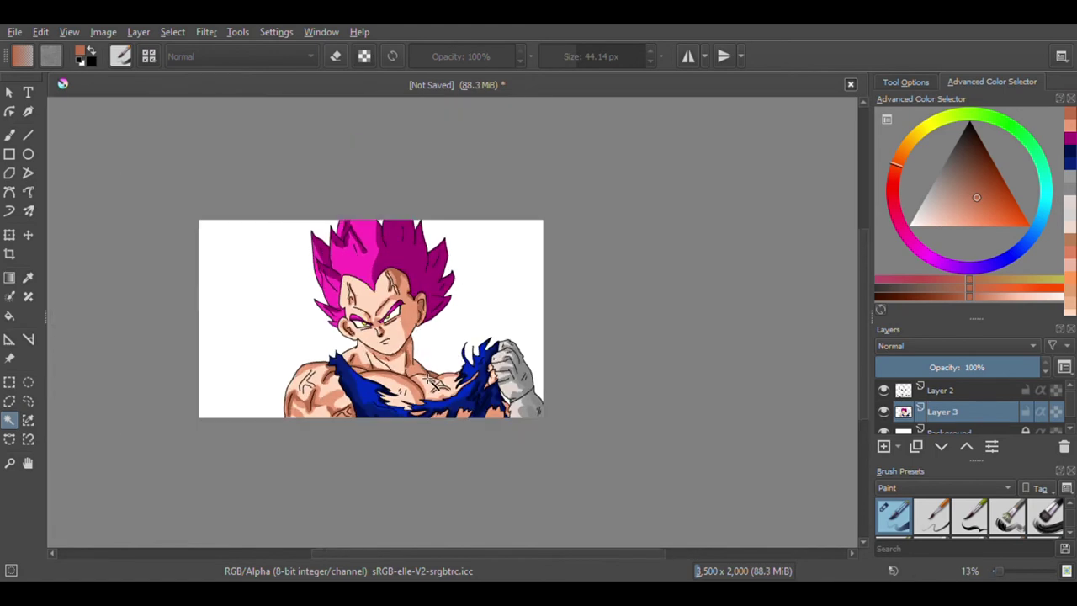
scroll(433, 280, "up", 2)
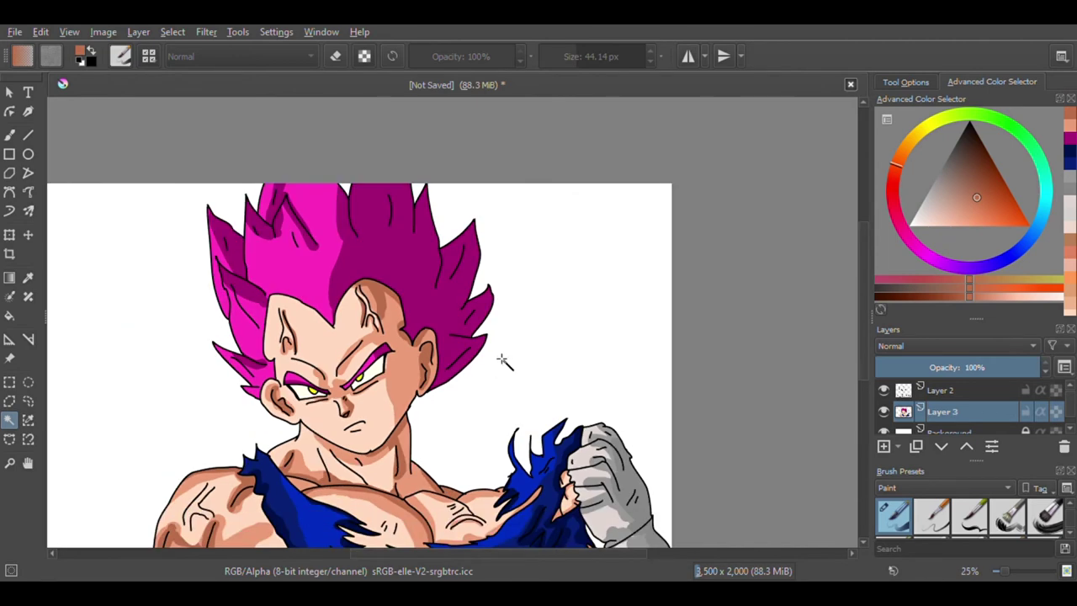
scroll(425, 282, "up", 1)
scroll(454, 307, "down", 1)
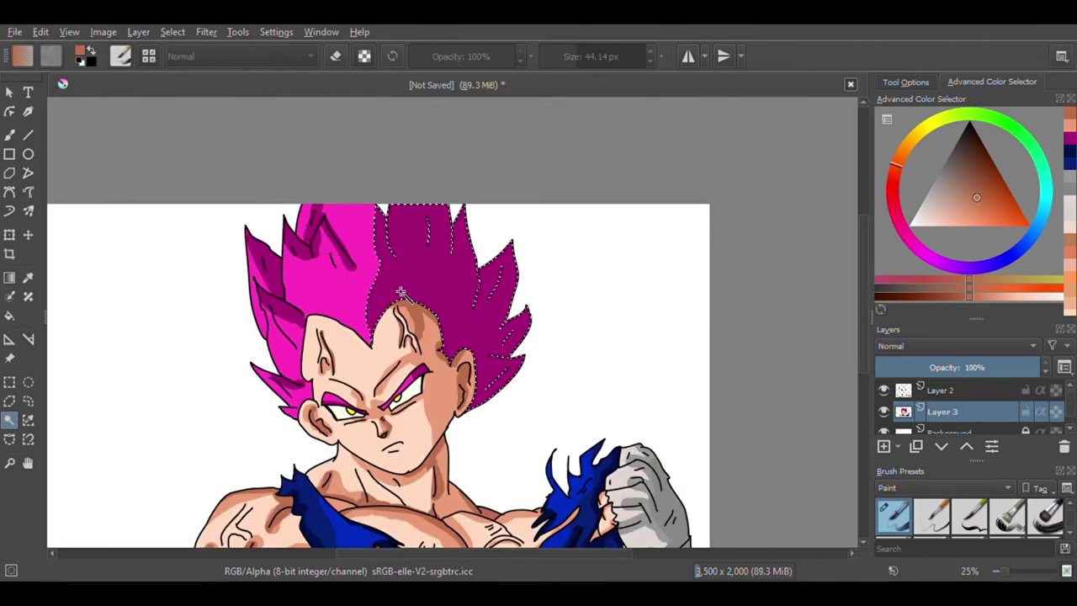
scroll(286, 296, "up", 1)
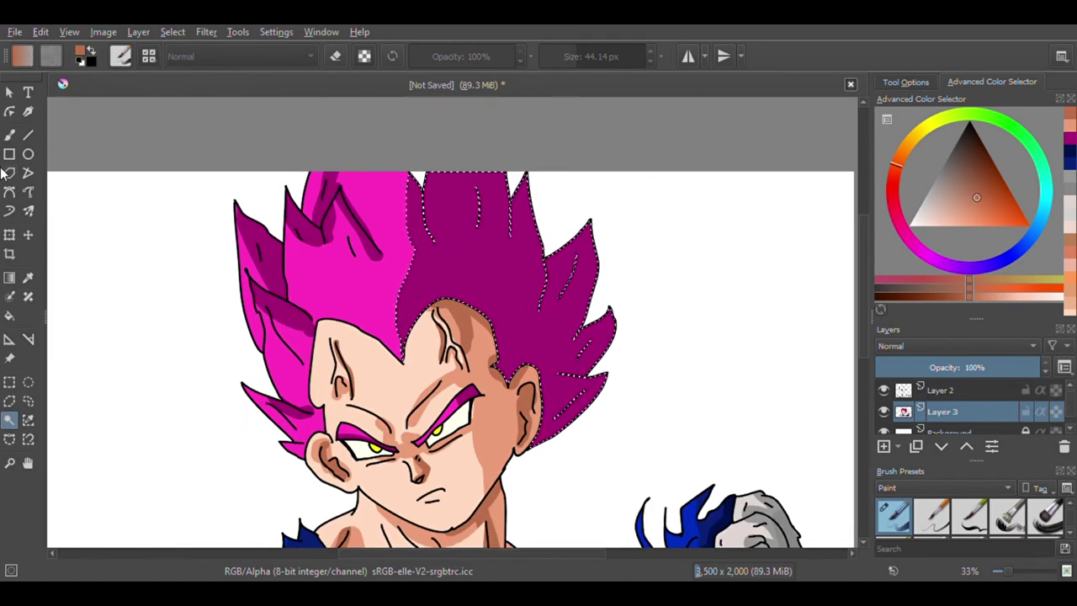
Step: Sample the hair shadow's magenta and choose a slightly darker shade of it for painting
left_click(29, 193)
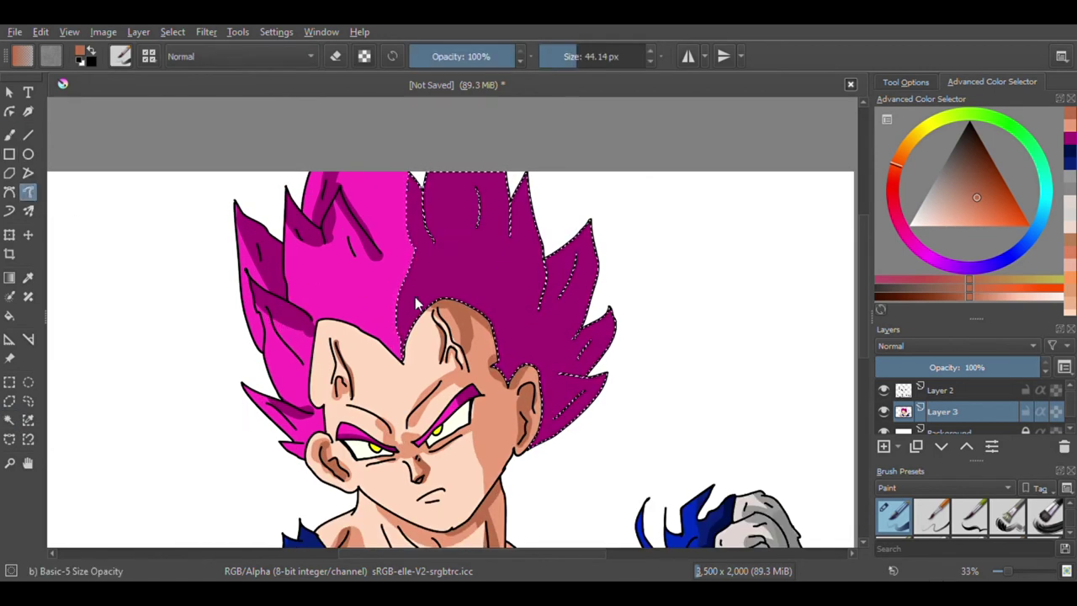
left_click(506, 308, "ctrl")
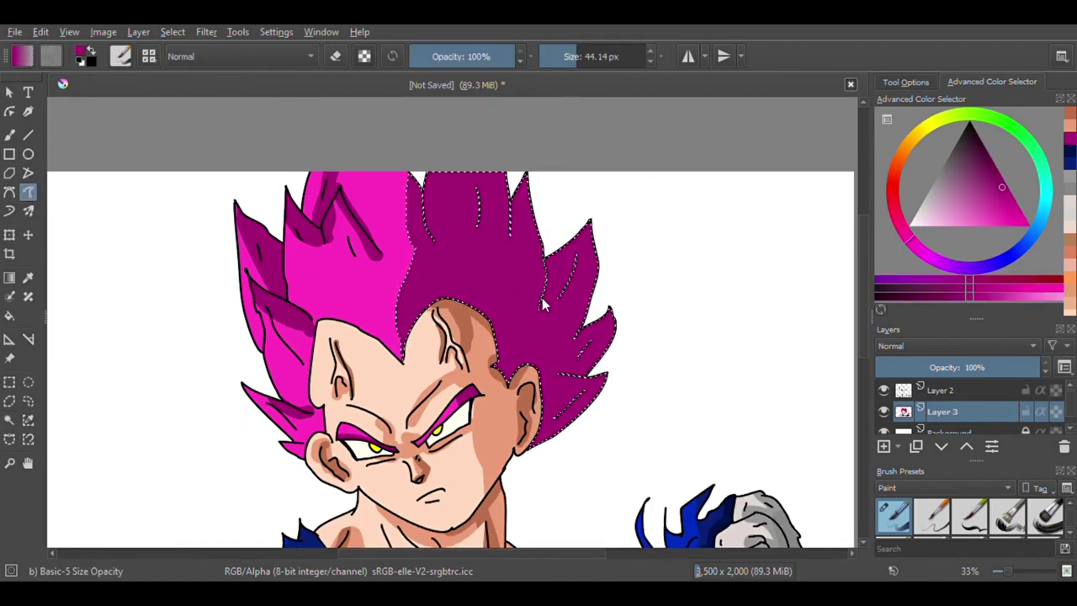
left_click(994, 171)
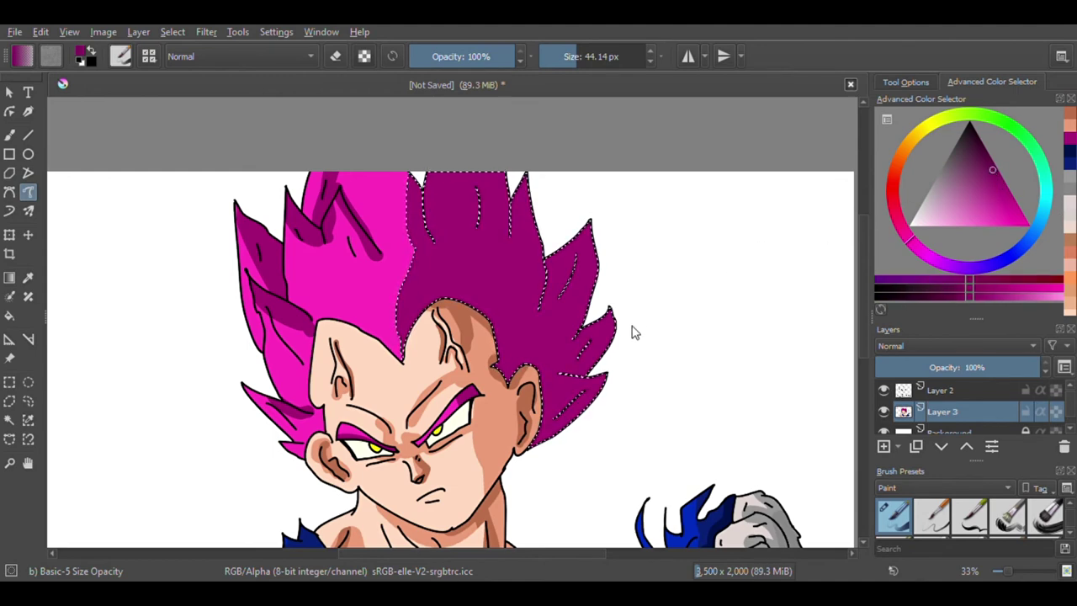
scroll(473, 304, "down", 2)
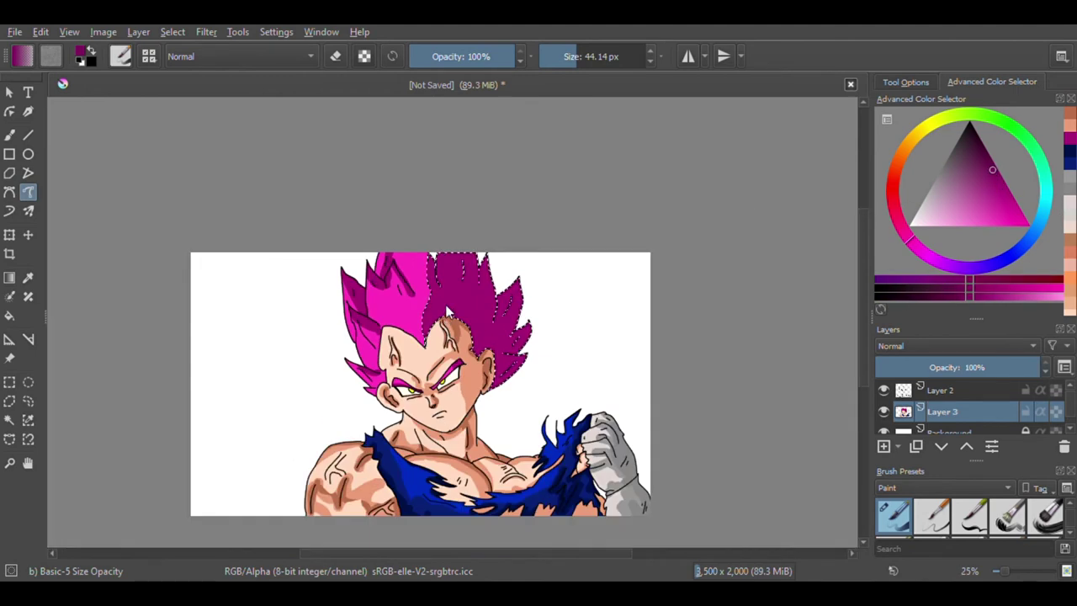
scroll(459, 307, "up", 3)
mouse_move(402, 371)
left_mouse_down()
mouse_move(428, 352)
mouse_move(439, 305)
mouse_move(407, 143)
left_mouse_up()
key("ctrl+z")
Step: Choose a deeper purple, set the brush size to 122.21 px and paint a band from the hairline up to the hair's upper edge
left_click(988, 155)
mouse_move(429, 358)
left_mouse_down()
mouse_move(447, 245)
mouse_move(441, 139)
left_mouse_up()
key("ctrl+z")
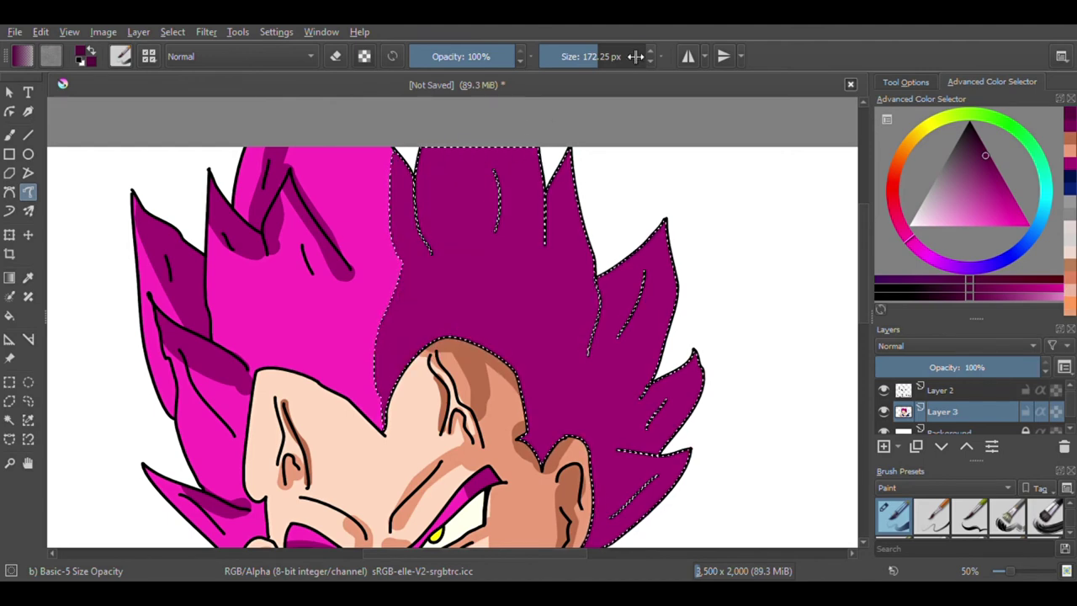
left_click(599, 57)
mouse_move(435, 358)
left_mouse_down()
mouse_move(443, 250)
mouse_move(425, 149)
left_mouse_up()
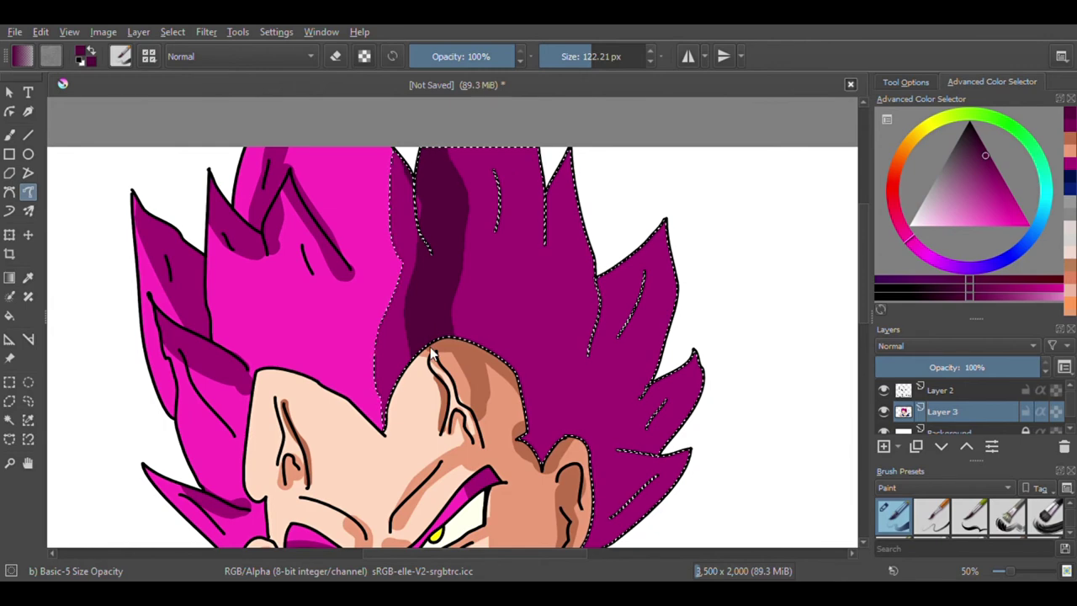
key("ctrl+z")
mouse_move(429, 357)
left_mouse_down()
mouse_move(416, 312)
mouse_move(444, 132)
left_mouse_up()
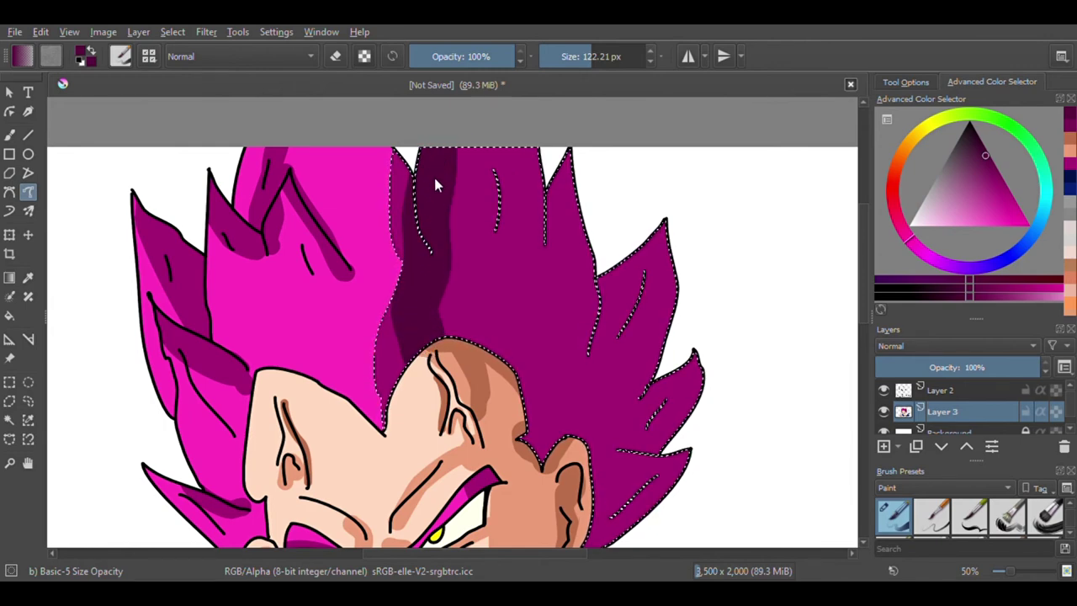
Step: Paint dark purple around the short upper strand, the tall spike and the first side spike's base, undoing the stroke over the lower hair
mouse_move(506, 149)
left_mouse_down()
mouse_move(511, 240)
mouse_move(537, 236)
mouse_move(542, 192)
mouse_move(566, 155)
mouse_move(612, 305)
left_mouse_up()
scroll(560, 274, "down", 2)
scroll(581, 278, "up", 2)
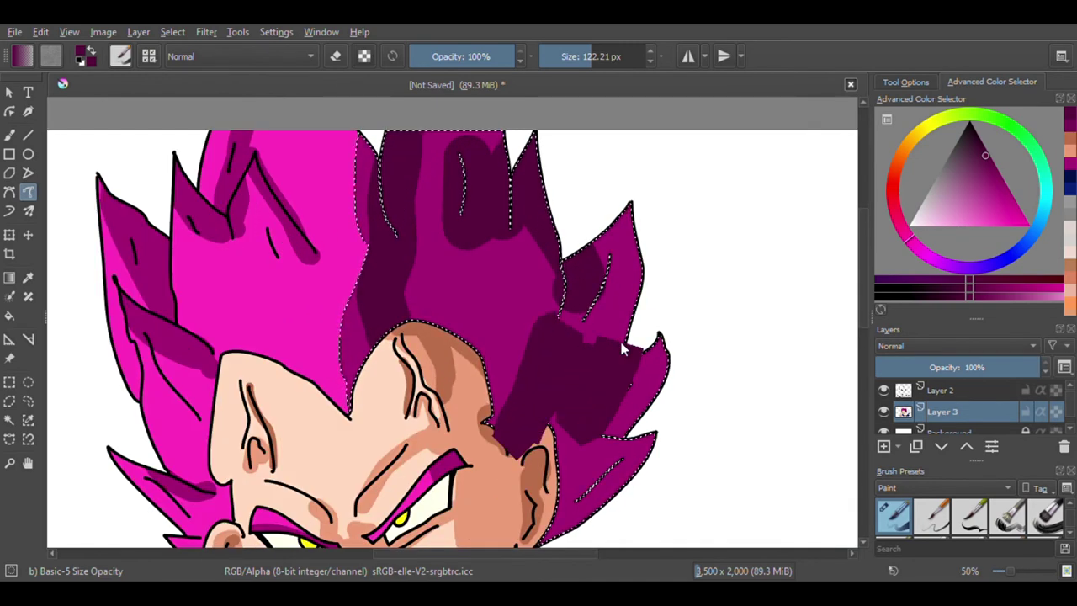
scroll(606, 282, "down", 3)
scroll(606, 282, "up", 1)
key("ctrl+z")
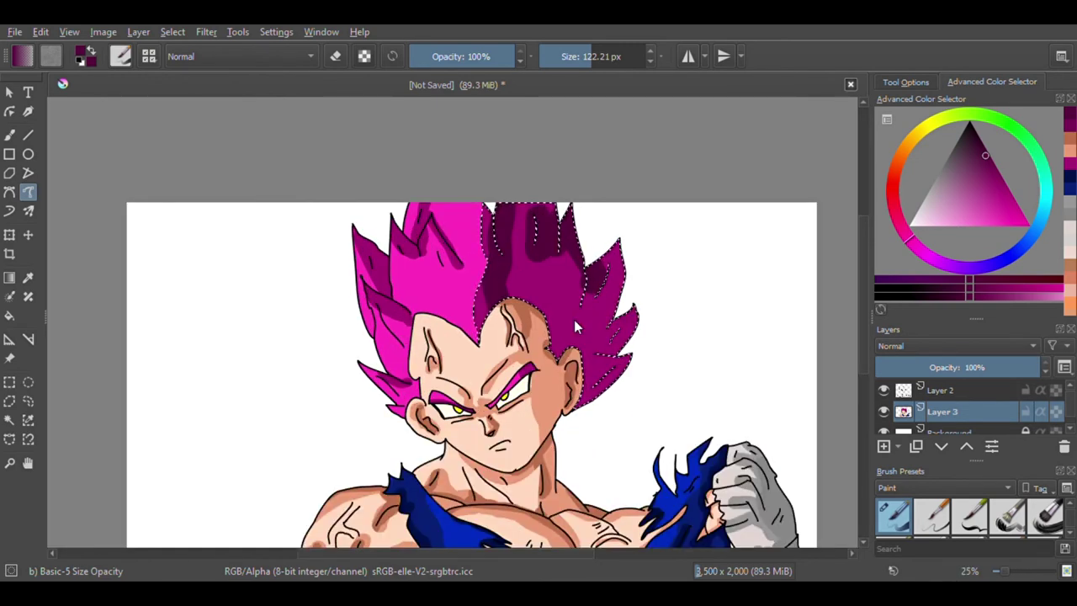
scroll(614, 253, "up", 2)
scroll(581, 341, "down", 2)
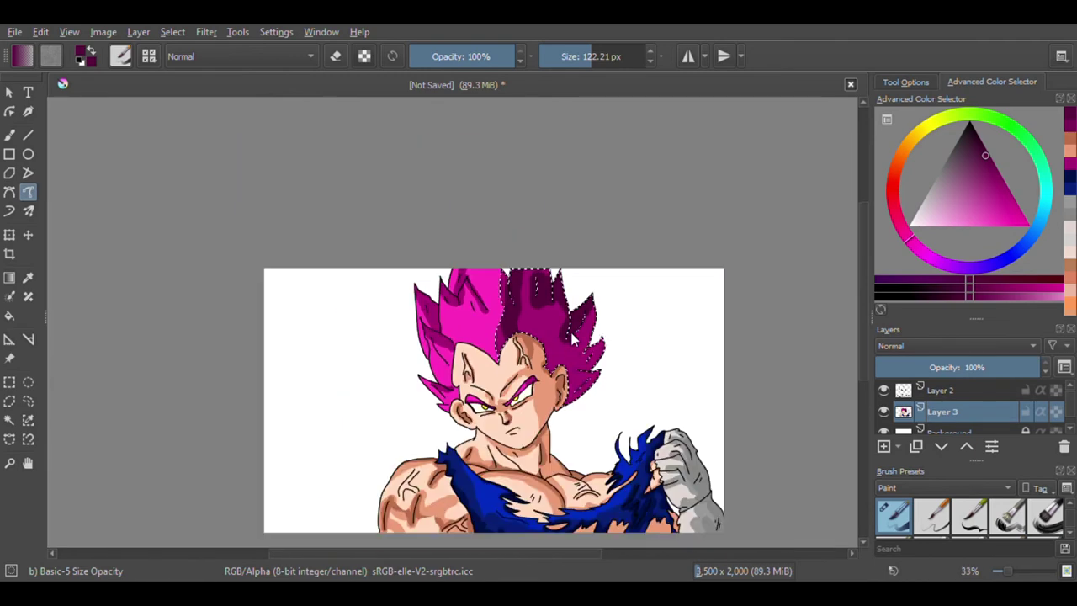
Step: Paint dark purple second-level shadow over the lower side spikes beside the ear on the shaded side of the hair
scroll(595, 343, "up", 2)
mouse_move(657, 283)
left_mouse_down()
mouse_move(600, 363)
mouse_move(653, 384)
mouse_move(557, 467)
left_mouse_up()
scroll(335, 414, "down", 4)
scroll(534, 311, "up", 4)
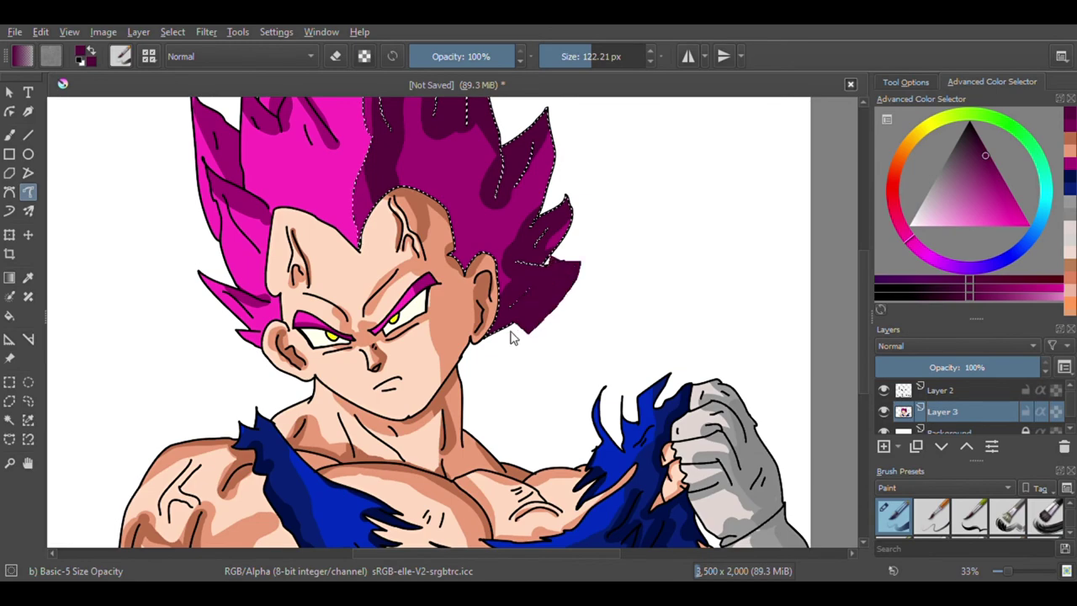
scroll(541, 271, "down", 2)
scroll(541, 271, "up", 2)
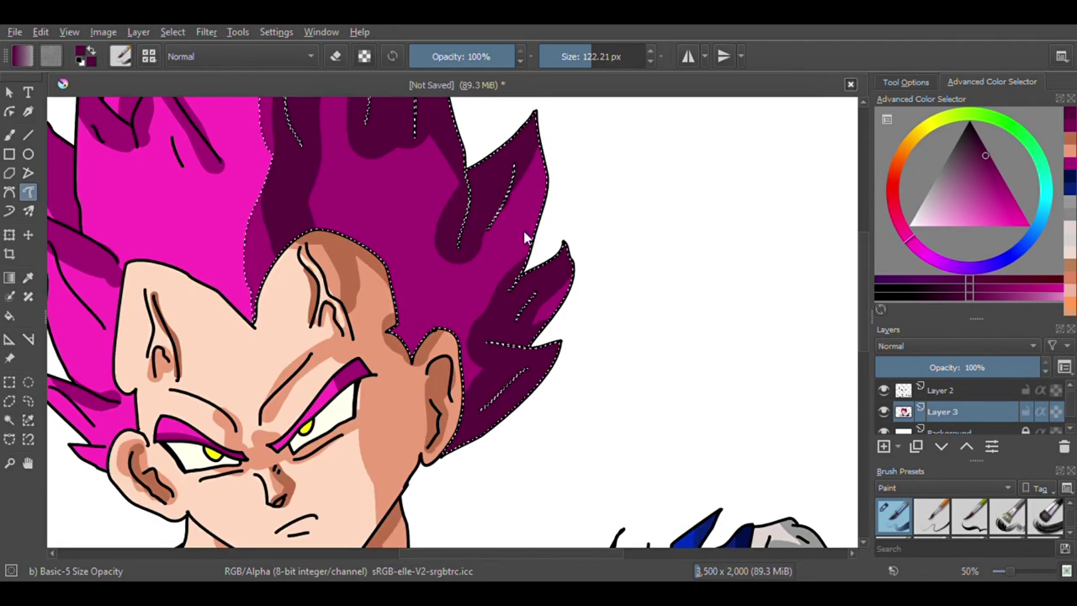
scroll(452, 270, "down", 2)
scroll(464, 258, "up", 3)
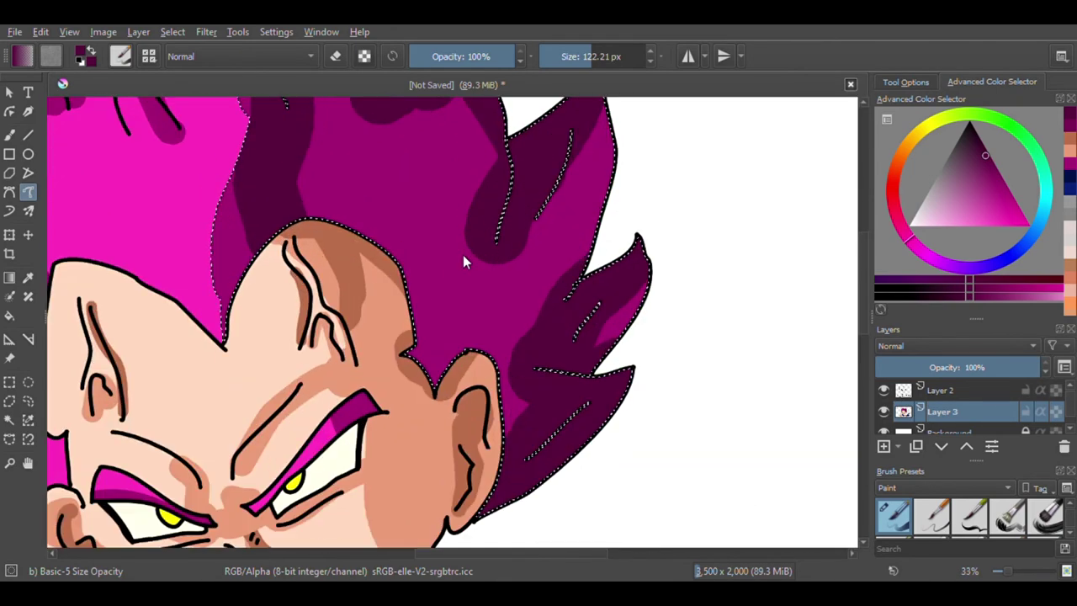
Step: Extend the dark purple shadow from the side spikes across the hair above the ear and along the temple hairline
mouse_move(412, 313)
left_mouse_down()
mouse_move(515, 229)
mouse_move(443, 376)
mouse_move(435, 292)
left_mouse_up()
scroll(435, 284, "down", 3)
scroll(444, 246, "up", 3)
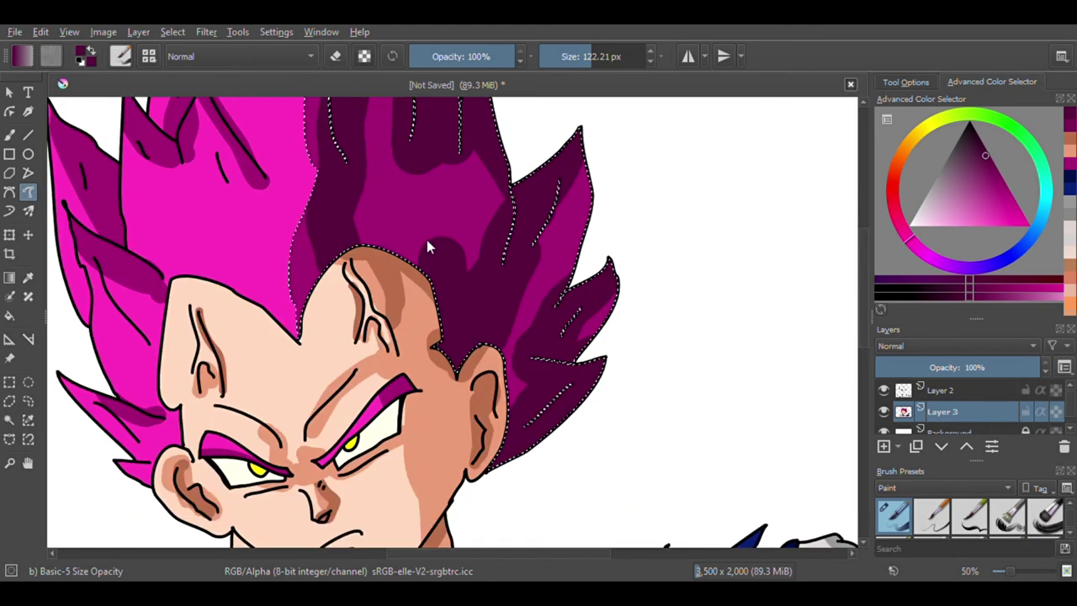
scroll(444, 269, "down", 3)
scroll(482, 238, "up", 3)
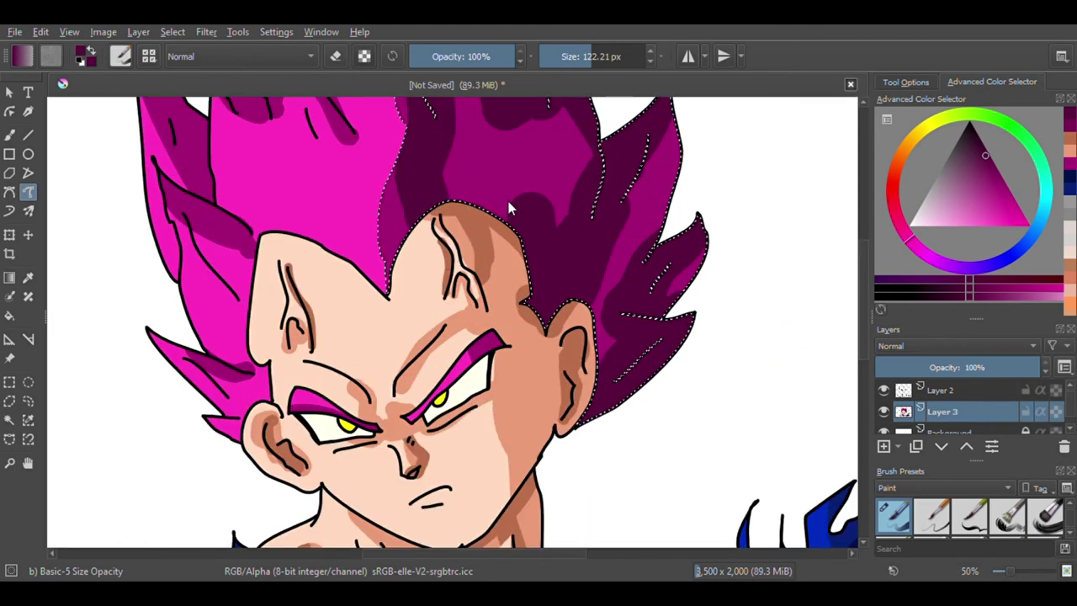
scroll(515, 224, "down", 1)
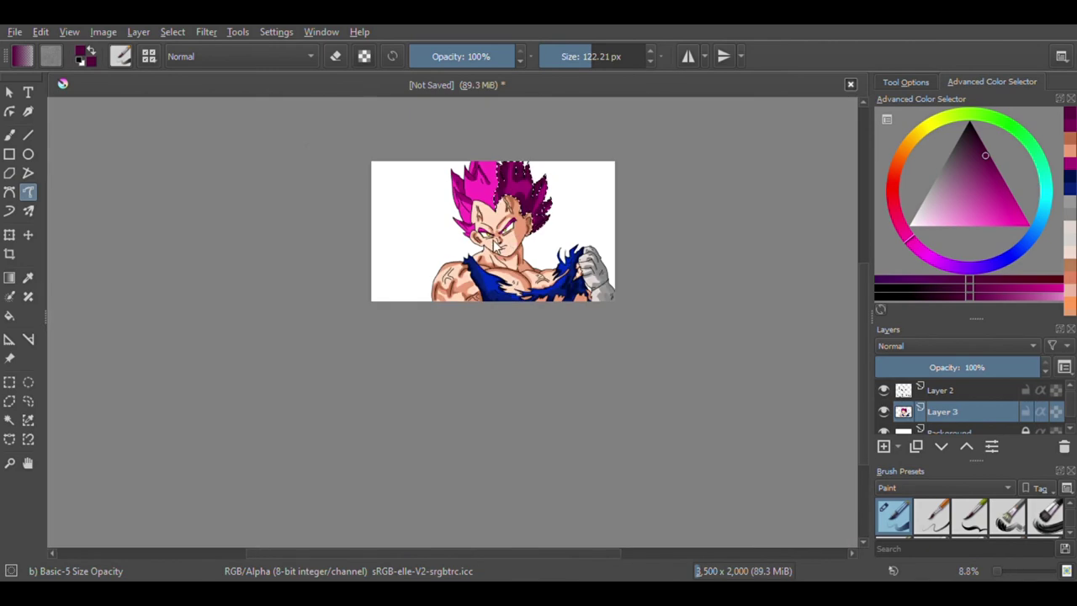
scroll(493, 244, "up", 1)
scroll(408, 281, "down", 1)
scroll(478, 236, "up", 6)
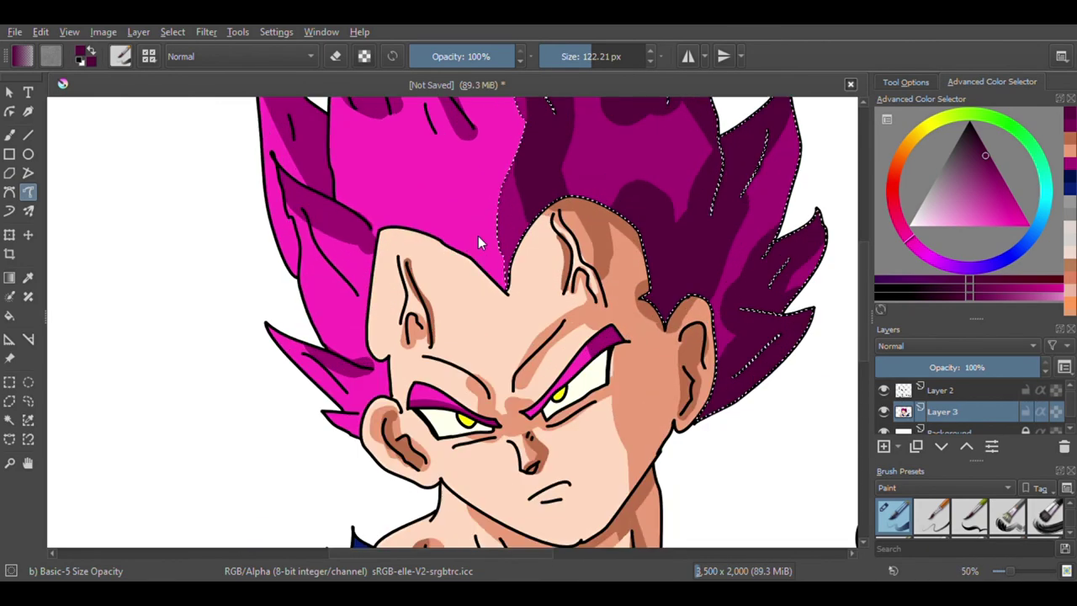
Step: Paint a dark purple patch along the shaded front hairline near the widow's peak, undoing the excess stroke
left_click_drag(514, 274, 532, 465)
key("ctrl+z")
scroll(532, 465, "down", 5)
scroll(529, 362, "down", 1)
scroll(529, 362, "up", 1)
scroll(528, 357, "up", 2)
scroll(528, 360, "up", 1)
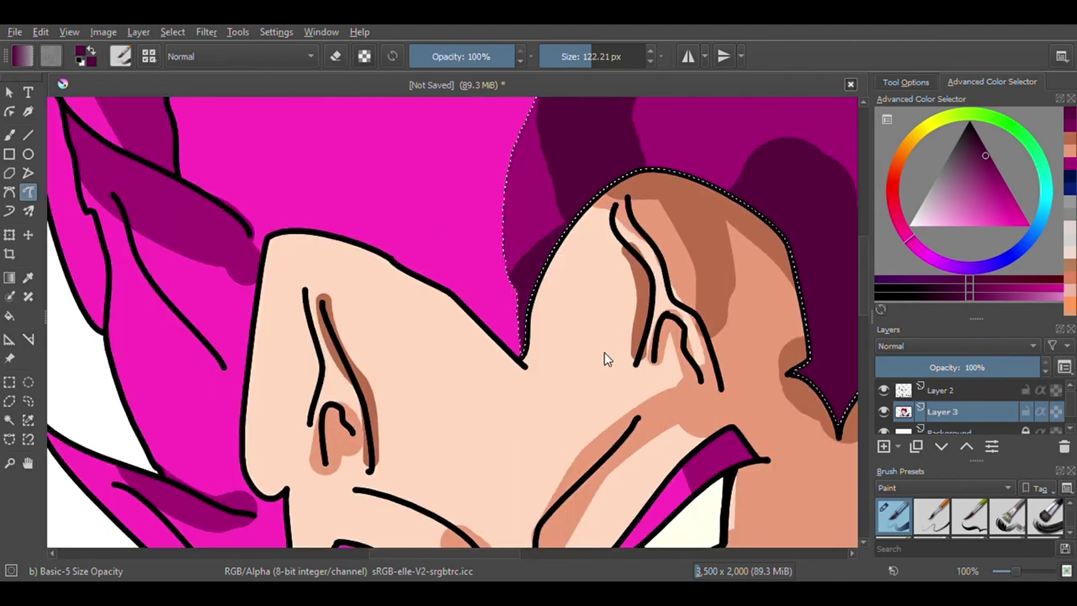
scroll(553, 312, "down", 3)
scroll(562, 310, "up", 4)
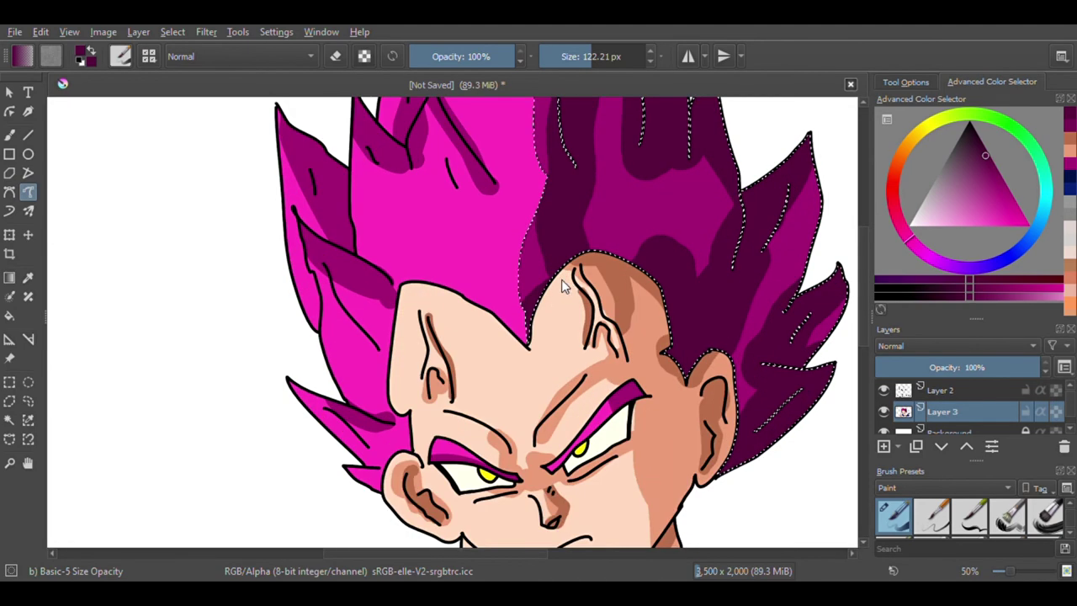
scroll(515, 295, "down", 4)
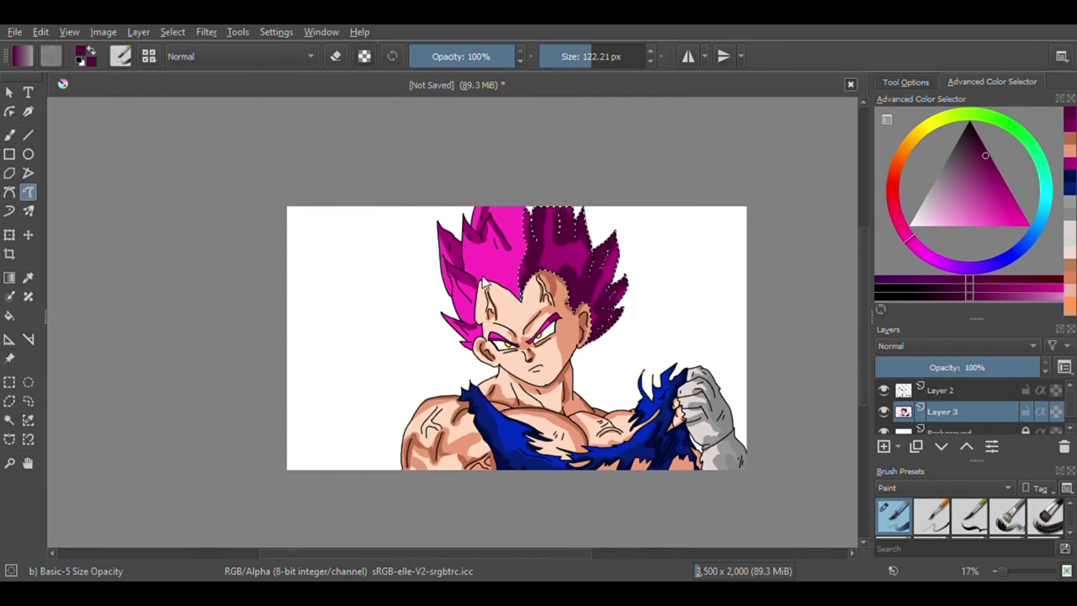
Step: Select the magenta shadow shapes on the lit side of the hair, from the top strands down to the lower spike
left_click(9, 421)
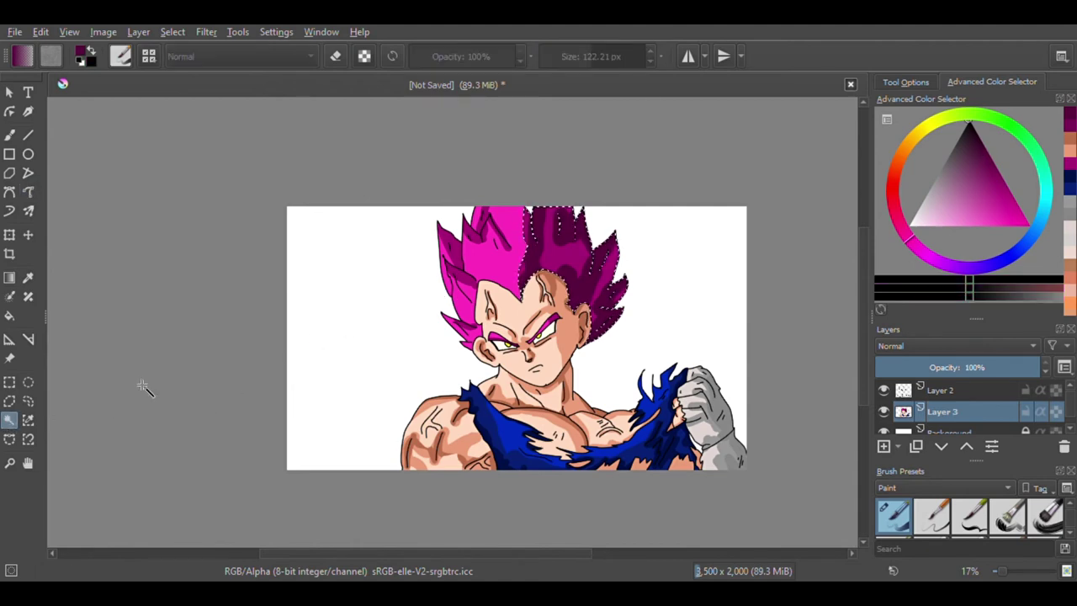
scroll(413, 259, "up", 2)
left_click(467, 283)
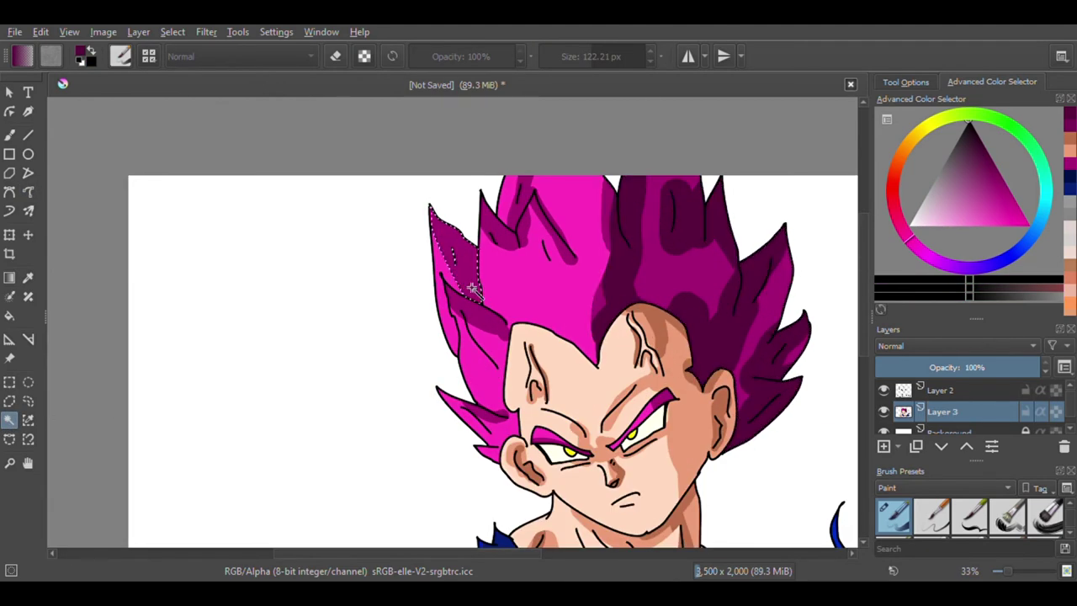
left_click(528, 236, "shift")
scroll(510, 288, "up", 4)
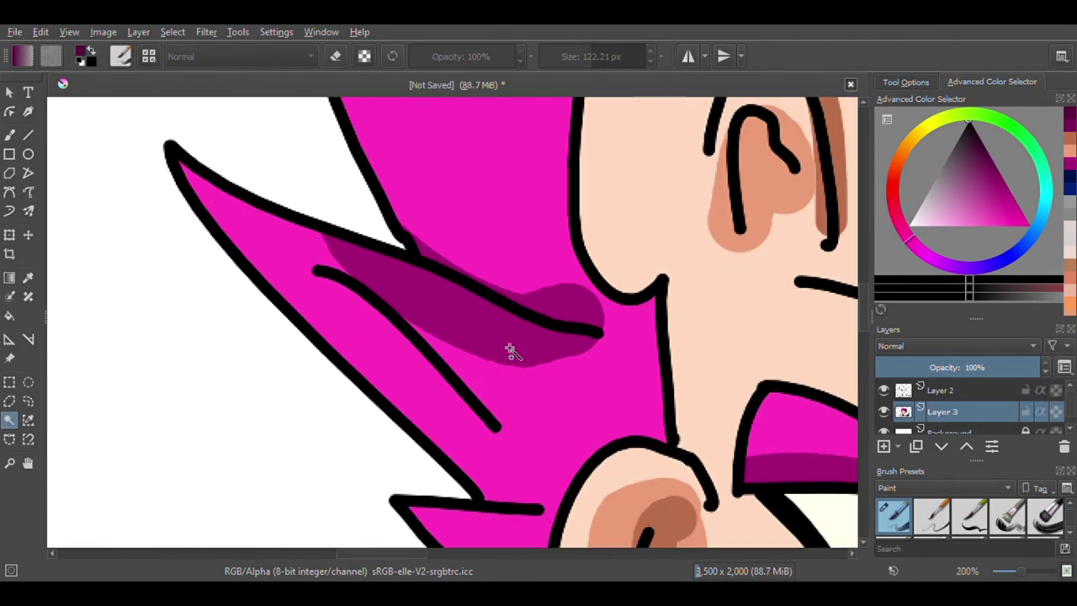
scroll(508, 385, "down", 2)
scroll(508, 369, "up", 6)
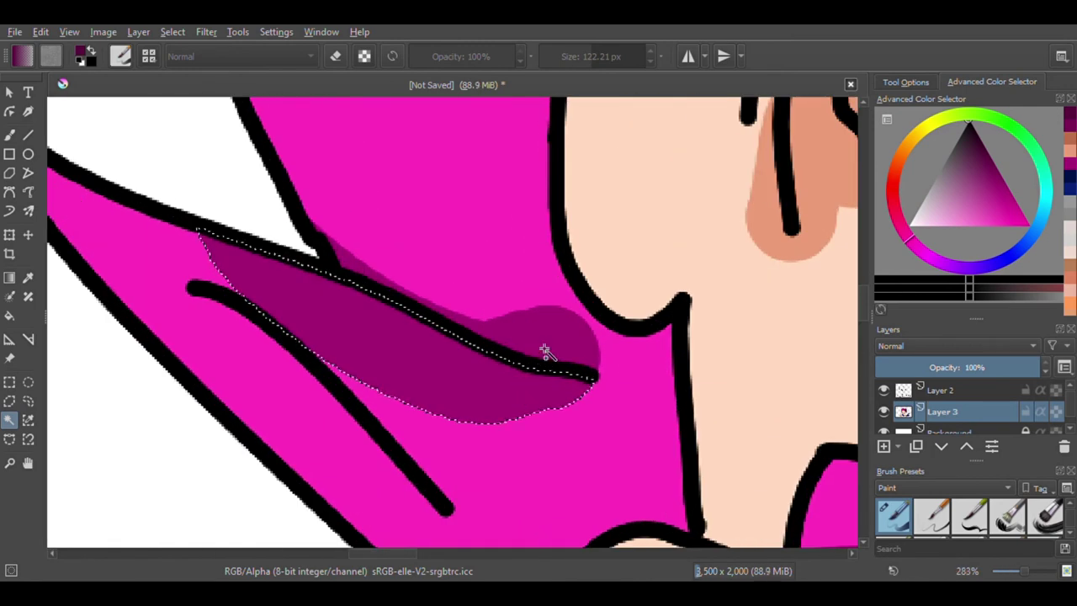
left_click(545, 352, "shift")
scroll(508, 369, "down", 6)
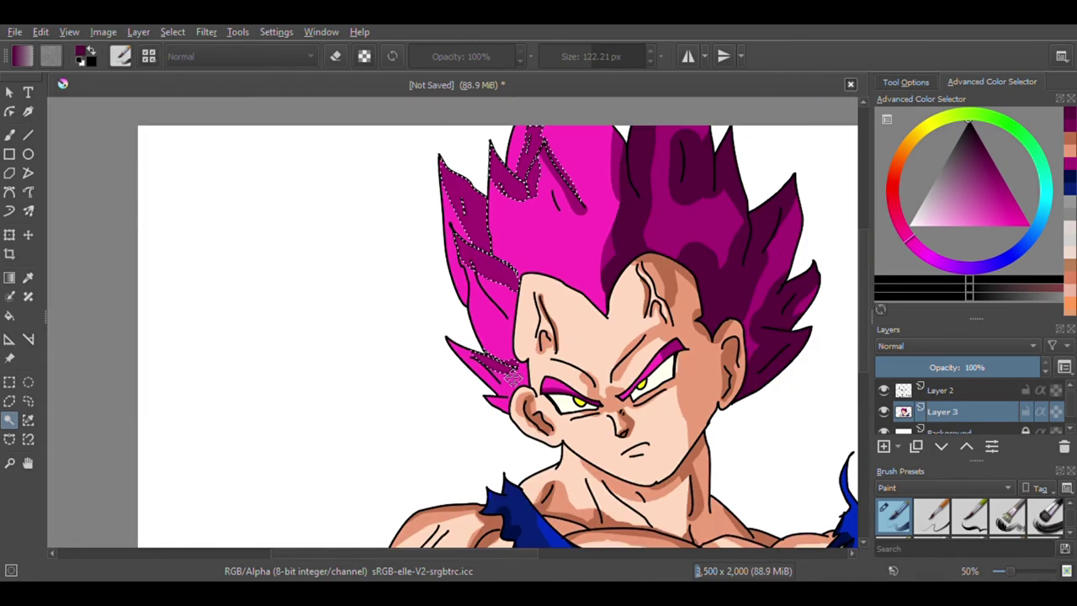
Step: Paint dark purple second-level shadows inside the selected shadows of the two outer spikes on the lit side
left_click(28, 193)
scroll(334, 270, "down", 5)
scroll(399, 259, "up", 3)
scroll(426, 249, "up", 3)
left_click_drag(401, 361, 399, 252)
mouse_move(385, 206)
left_mouse_down()
mouse_move(396, 269)
mouse_move(404, 233)
mouse_move(384, 228)
mouse_move(400, 164)
left_mouse_up()
Step: Set the brush size to 50.01 px and paint dark purple along the selected top strand of the lit hair
left_click(578, 61)
scroll(486, 141, "up", 3)
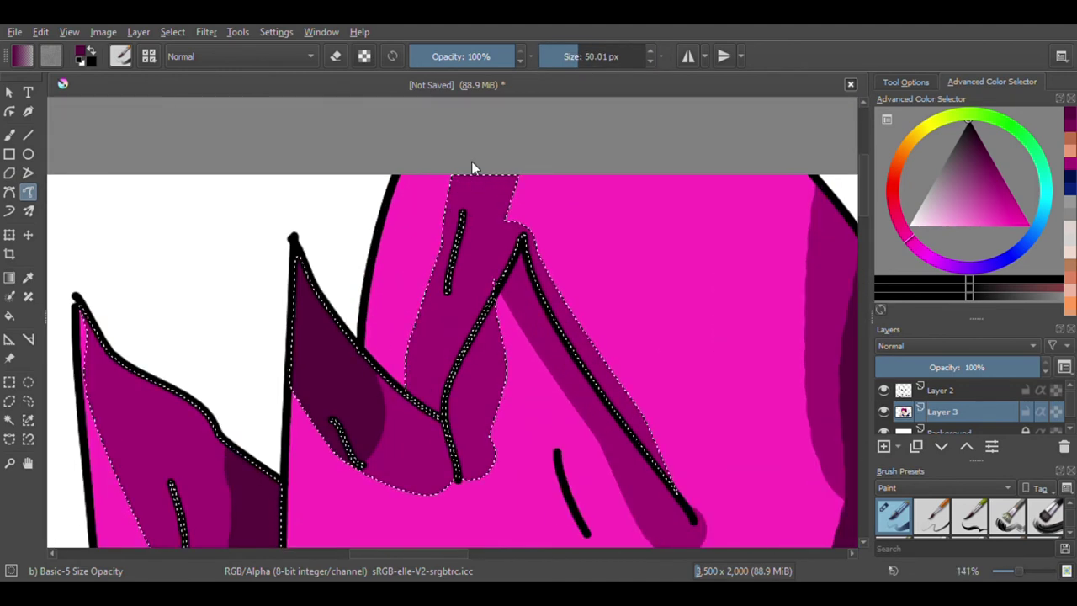
left_click_drag(471, 161, 447, 291)
key("ctrl+z")
scroll(436, 344, "down", 4)
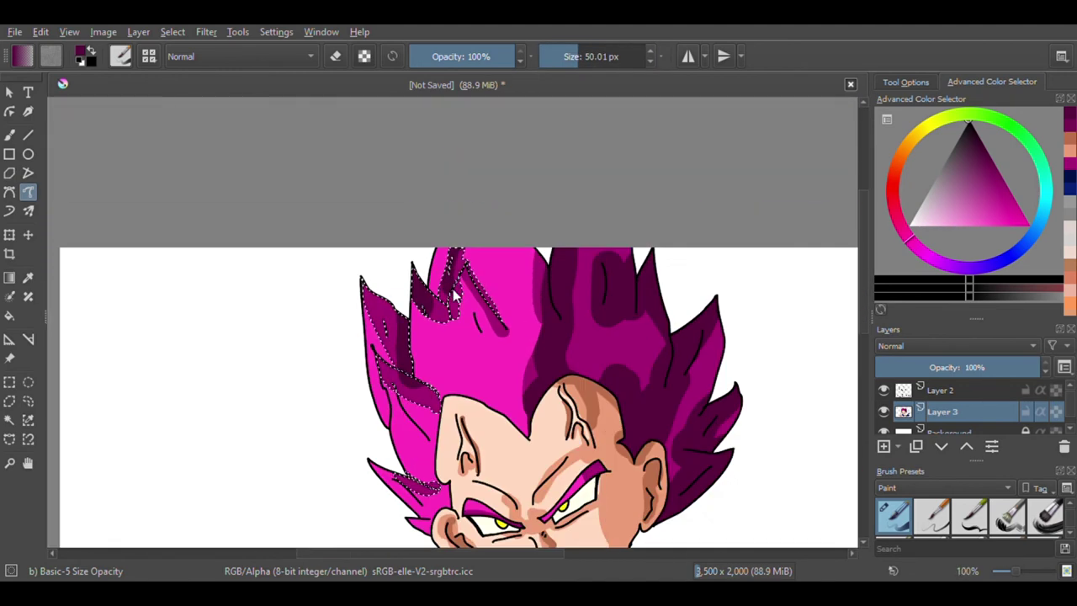
scroll(417, 349, "up", 5)
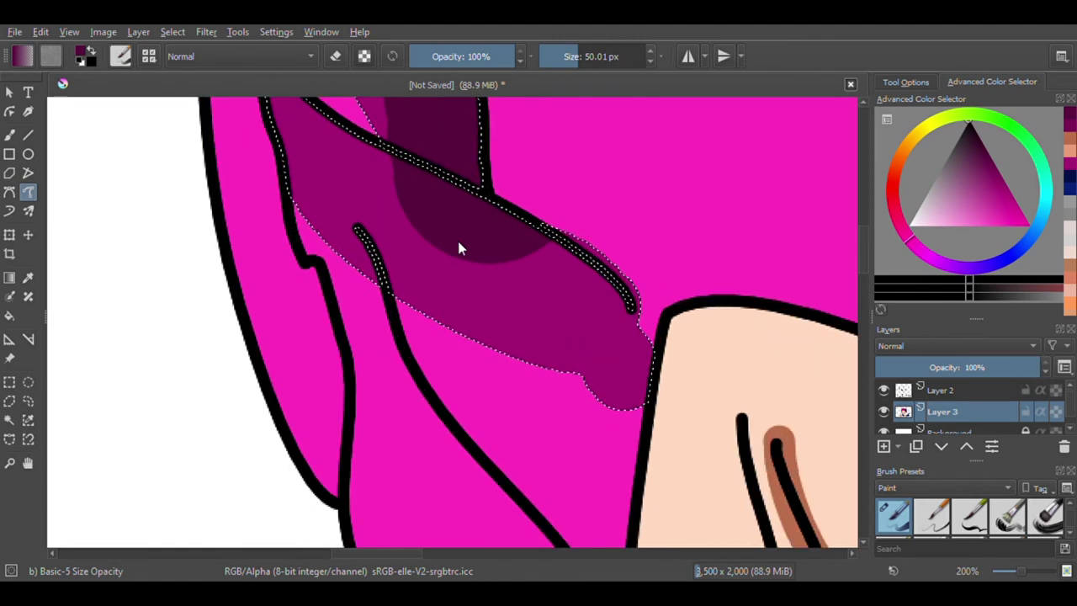
Step: Paint dark purple along the strand shadow beside the forehead and the lower spike shadow above the ear on the lit side
mouse_move(463, 273)
left_mouse_down()
mouse_move(629, 304)
mouse_move(673, 404)
left_mouse_up()
key("ctrl+z")
scroll(673, 404, "down", 5)
scroll(490, 313, "up", 4)
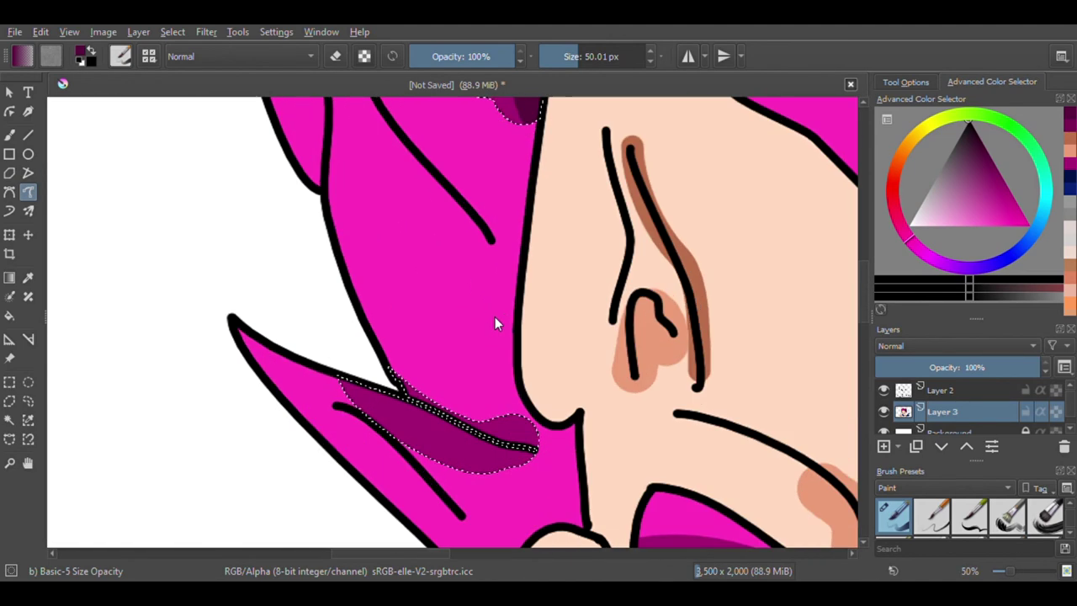
mouse_move(387, 340)
left_mouse_down()
mouse_move(425, 398)
mouse_move(537, 455)
left_mouse_up()
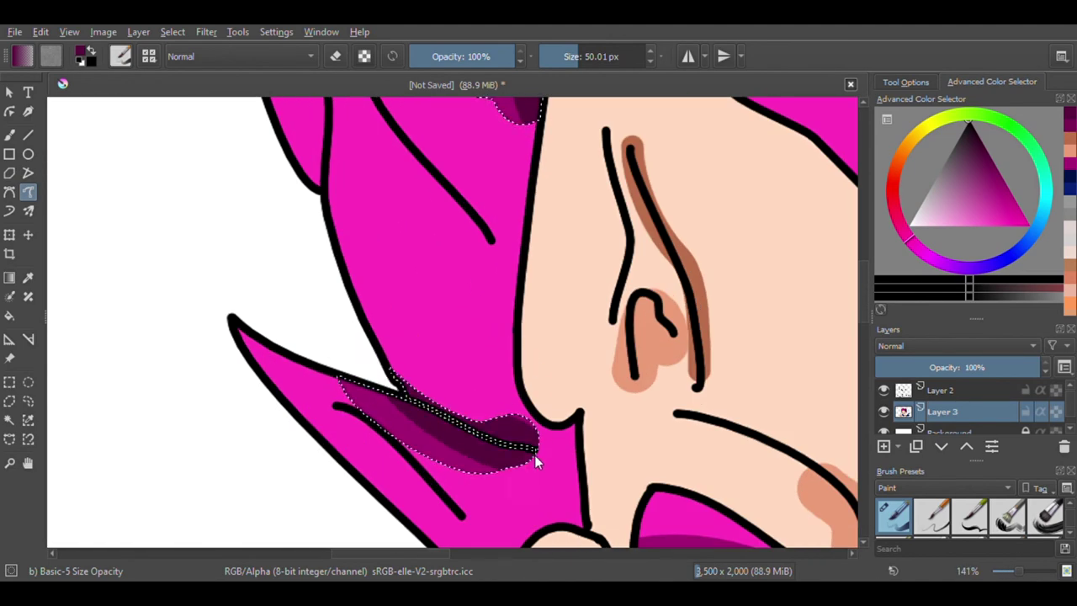
scroll(418, 374, "down", 5)
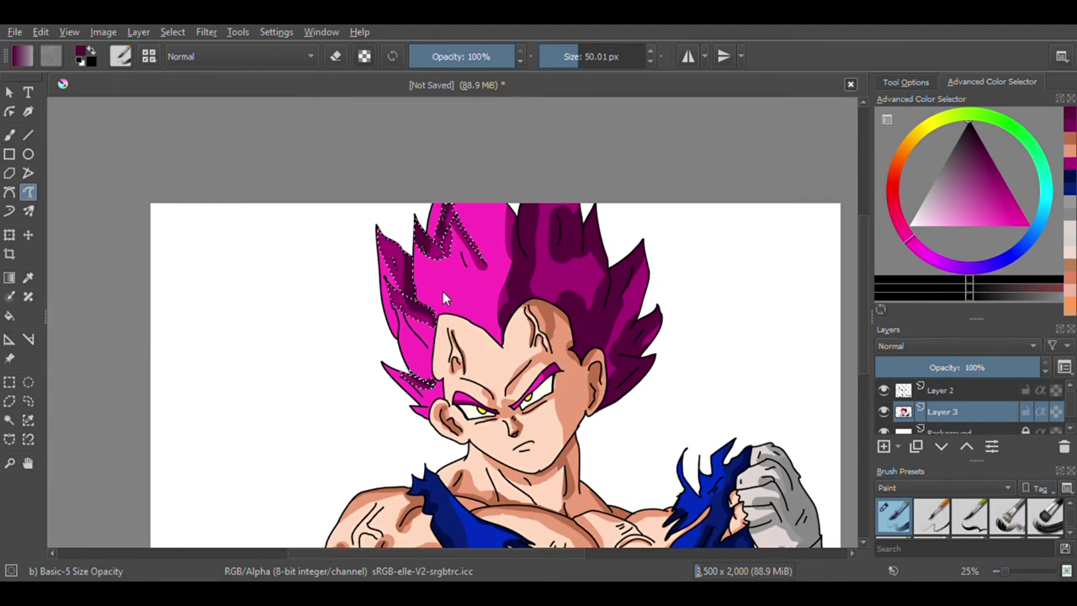
Step: Clear the hair selection, select both yellow irises and set up the Adjust Multiply brush at 21.54 px
left_click(9, 419)
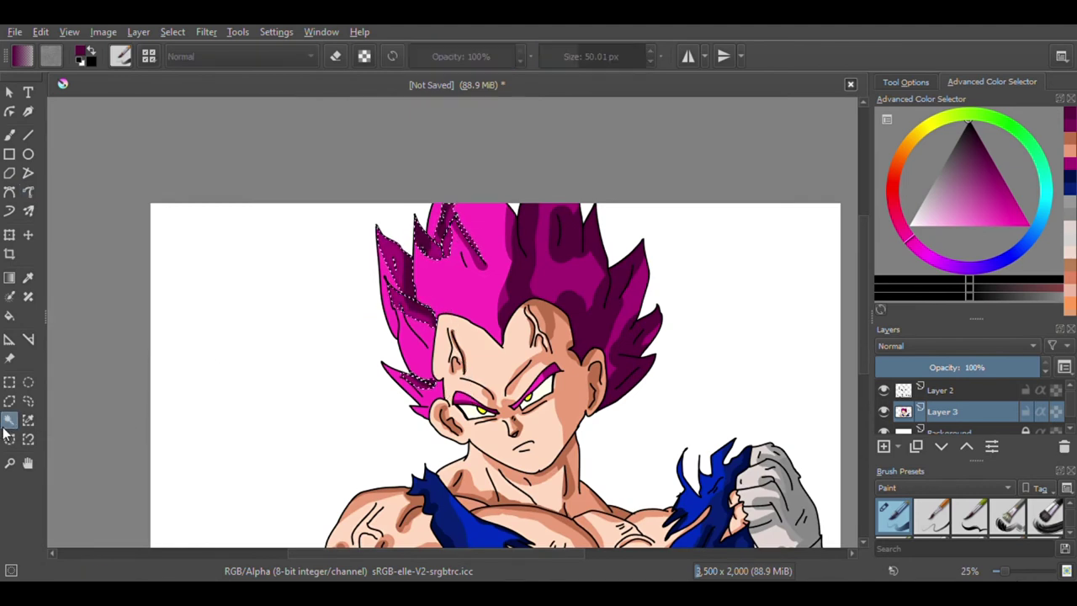
scroll(505, 283, "down", 1)
scroll(503, 281, "down", 1)
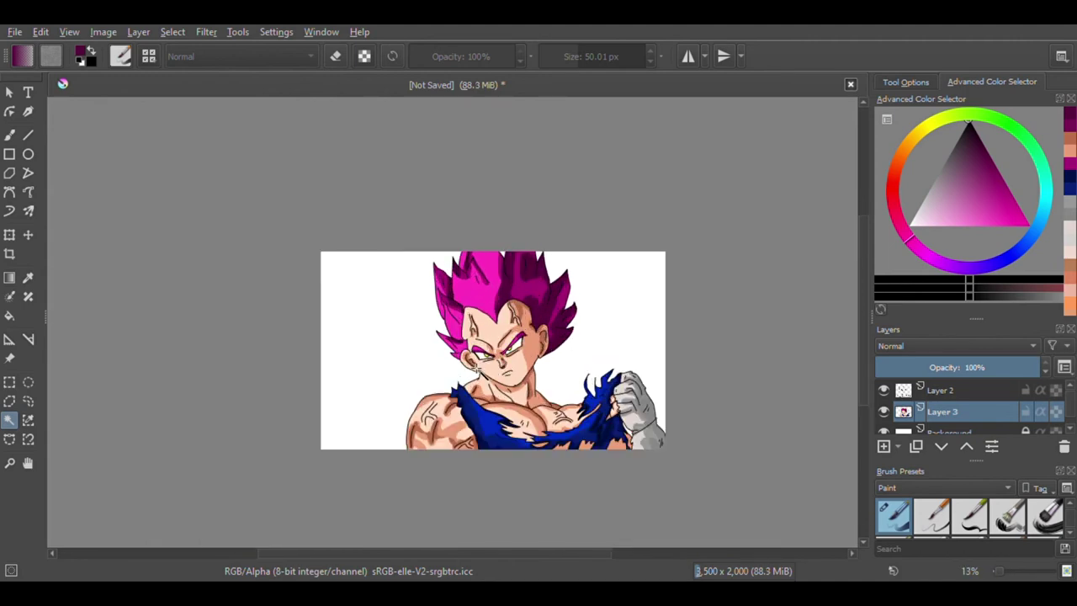
scroll(503, 387, "up", 1)
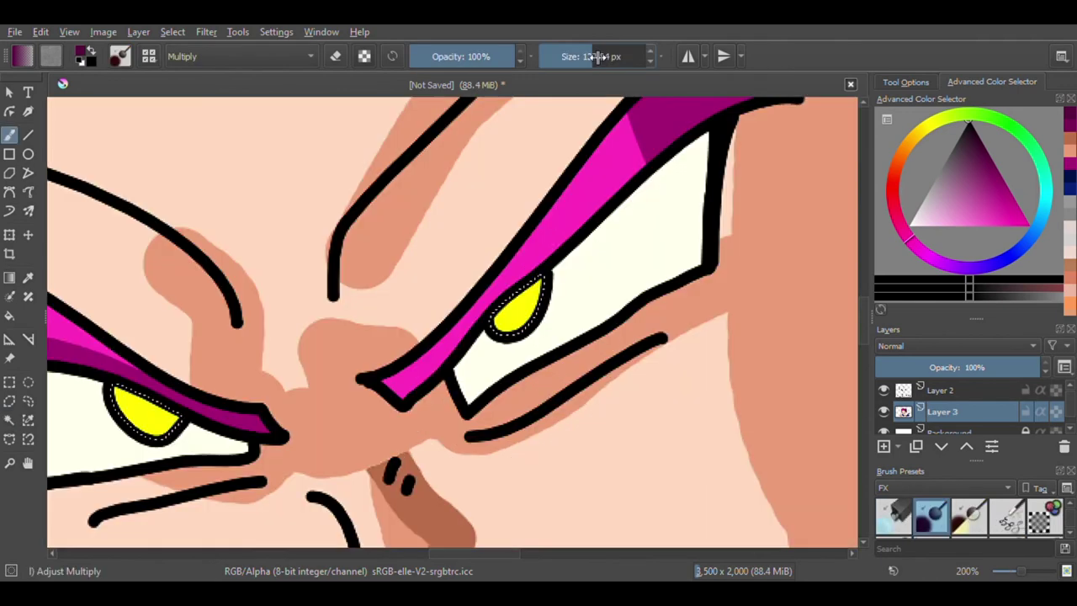
scroll(569, 264, "up", 3)
left_click(569, 56)
scroll(495, 304, "up", 2)
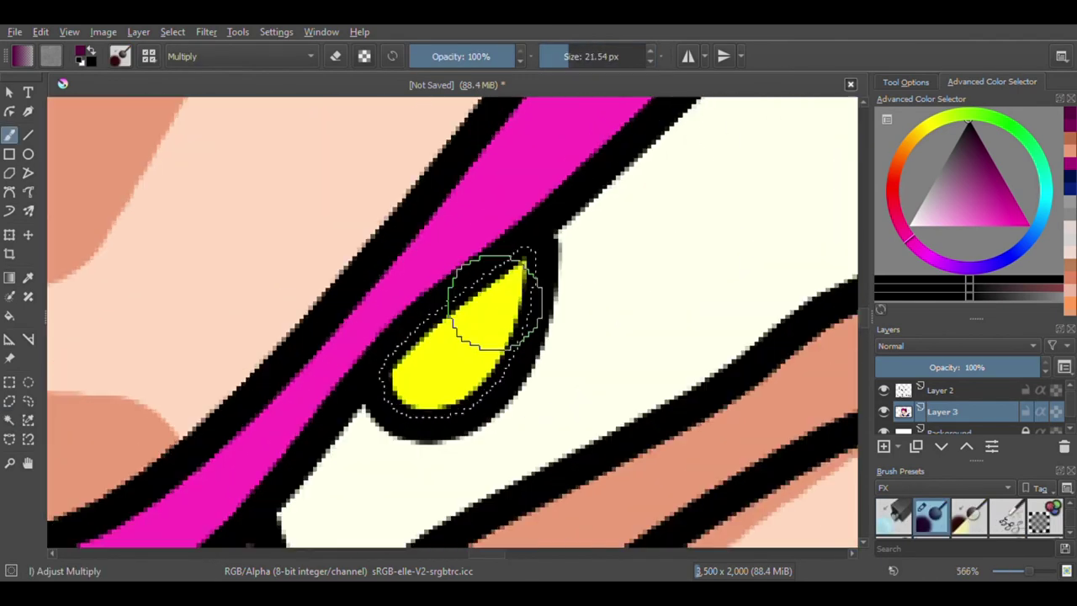
left_click_drag(387, 342, 460, 281)
key("ctrl+z")
key("ctrl+z")
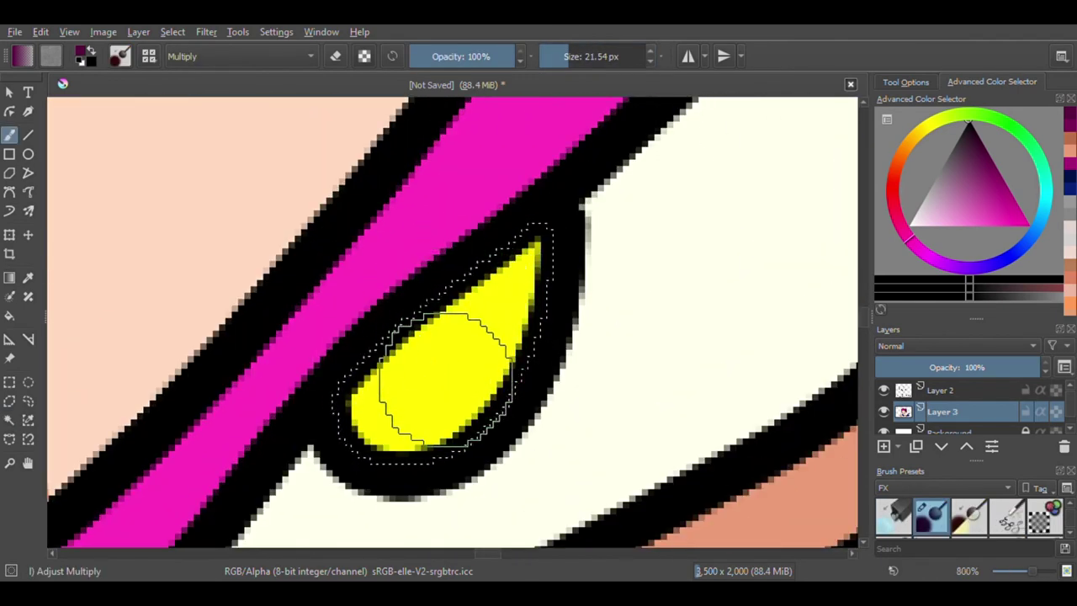
Step: Sample the iris yellow, choose a dark olive shade of it and shade the upper part of both irises
left_click(457, 376, "ctrl")
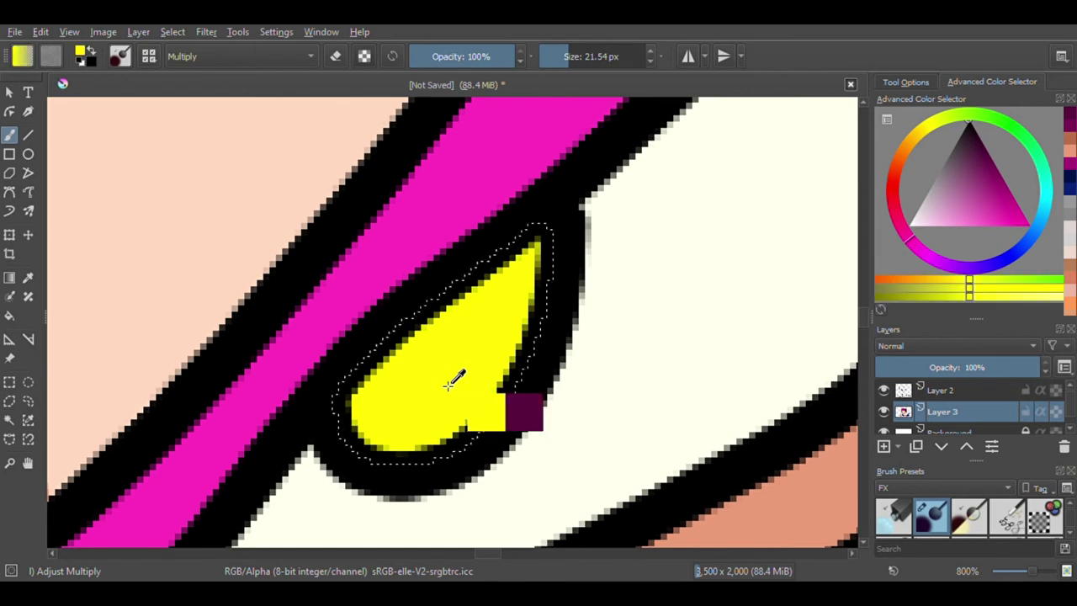
left_click(993, 173)
mouse_move(529, 301)
left_mouse_down()
mouse_move(502, 260)
mouse_move(377, 318)
mouse_move(333, 324)
mouse_move(468, 265)
mouse_move(424, 333)
mouse_move(368, 329)
mouse_move(404, 353)
mouse_move(472, 260)
mouse_move(450, 317)
left_mouse_up()
scroll(566, 245, "down", 3)
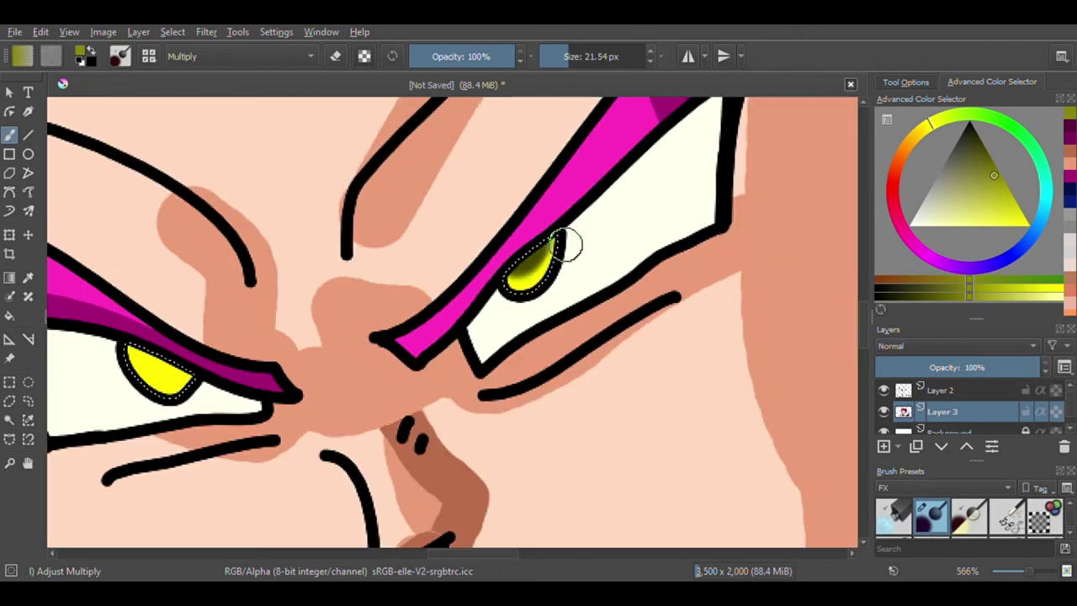
scroll(132, 373, "up", 4)
mouse_move(240, 312)
left_mouse_down()
mouse_move(313, 372)
mouse_move(271, 286)
mouse_move(253, 301)
mouse_move(325, 385)
mouse_move(252, 348)
left_mouse_up()
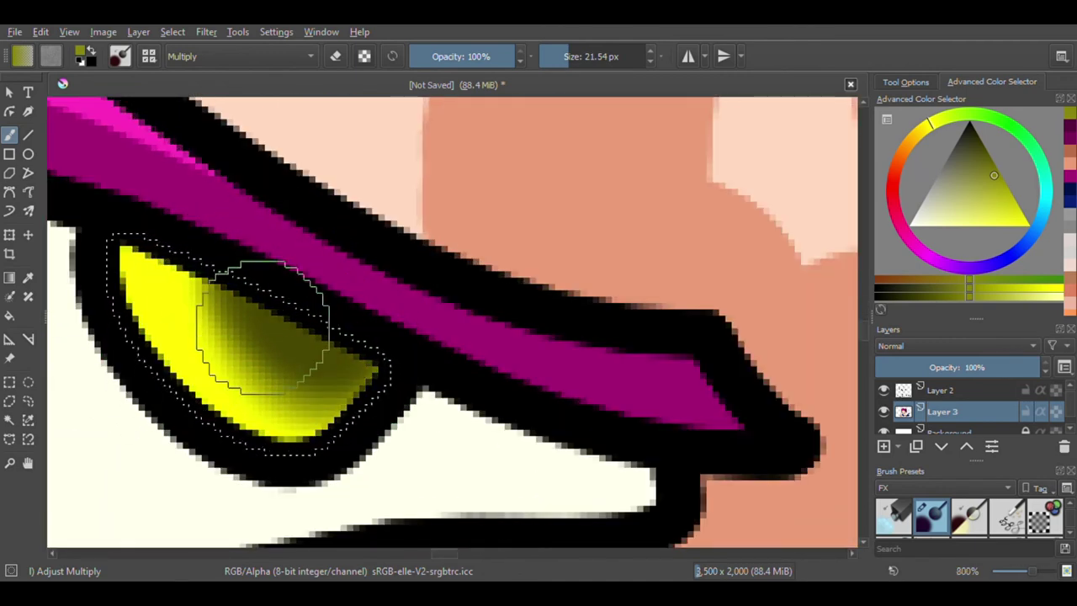
Step: Switch to the Adjust Dodge brush at 47.01 px and brighten the lower part of the irises
scroll(280, 264, "down", 1)
scroll(296, 268, "down", 1)
scroll(311, 180, "up", 1)
key("/")
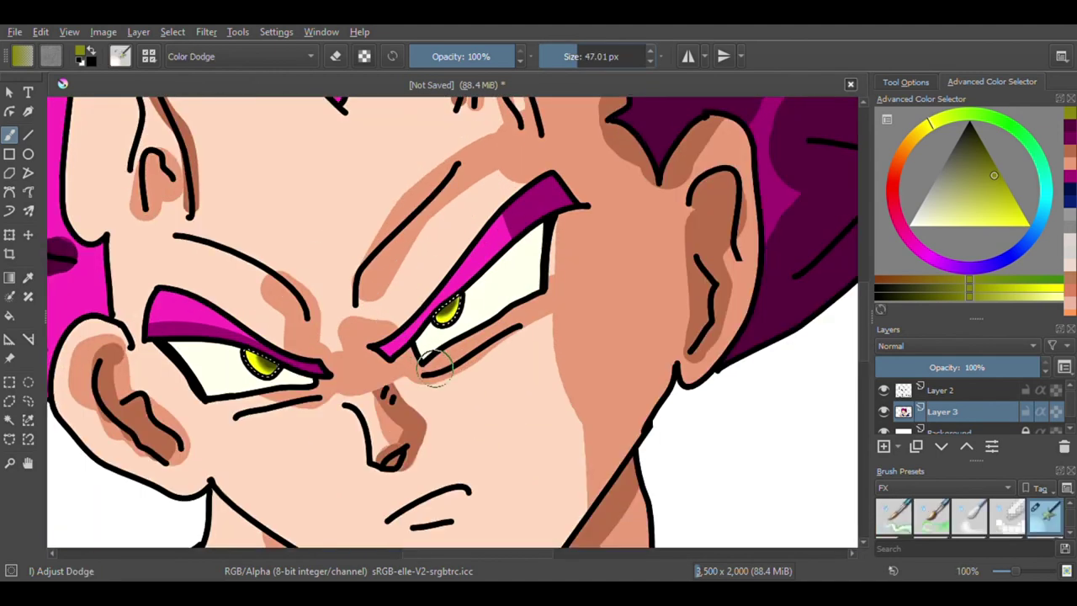
scroll(448, 361, "up", 3)
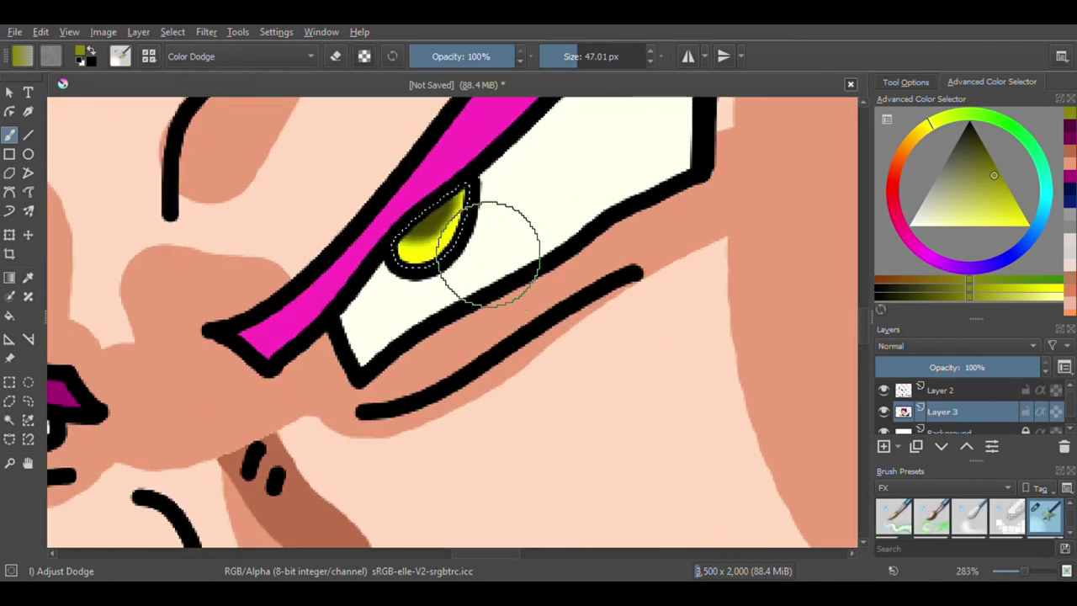
scroll(517, 283, "down", 2)
scroll(283, 356, "up", 1)
scroll(264, 248, "up", 2)
mouse_move(296, 296)
left_mouse_down()
mouse_move(366, 305)
mouse_move(347, 321)
mouse_move(319, 315)
mouse_move(384, 270)
left_mouse_up()
scroll(384, 269, "down", 3)
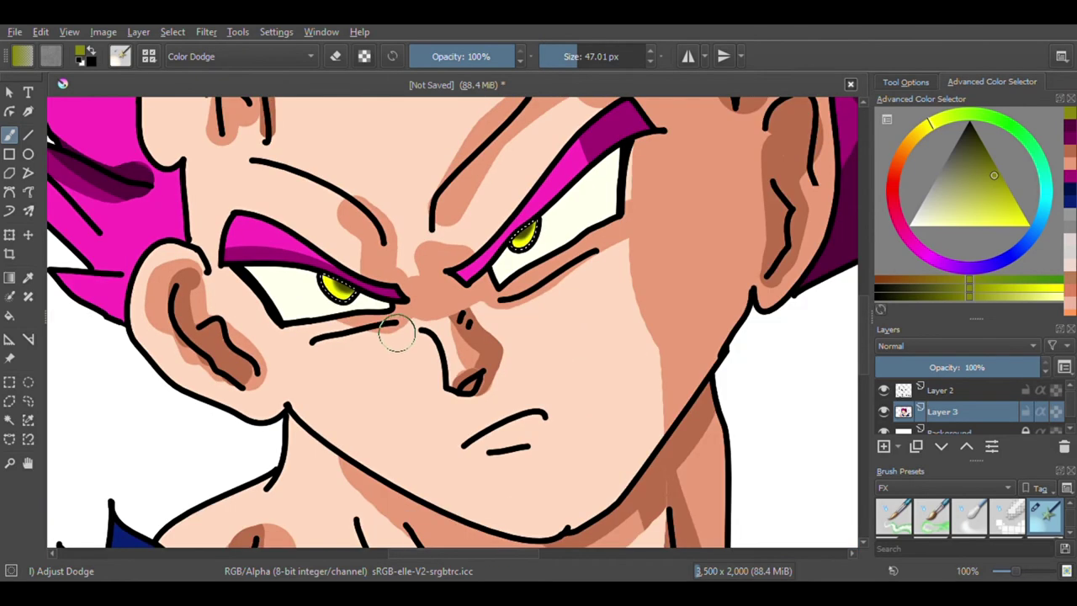
Step: Clear the iris selection and select the large bright pink hair area, the lower strands above the ear and the lit parts of both eyebrows
scroll(396, 337, "down", 3)
left_click(11, 421)
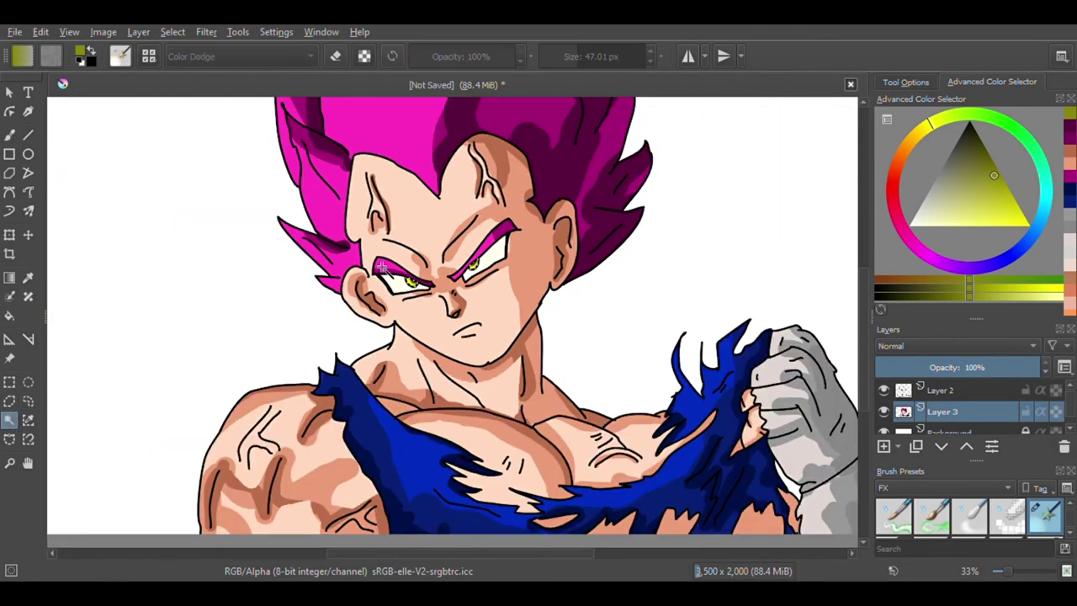
scroll(416, 343, "down", 2)
scroll(445, 285, "up", 2)
scroll(396, 343, "down", 2)
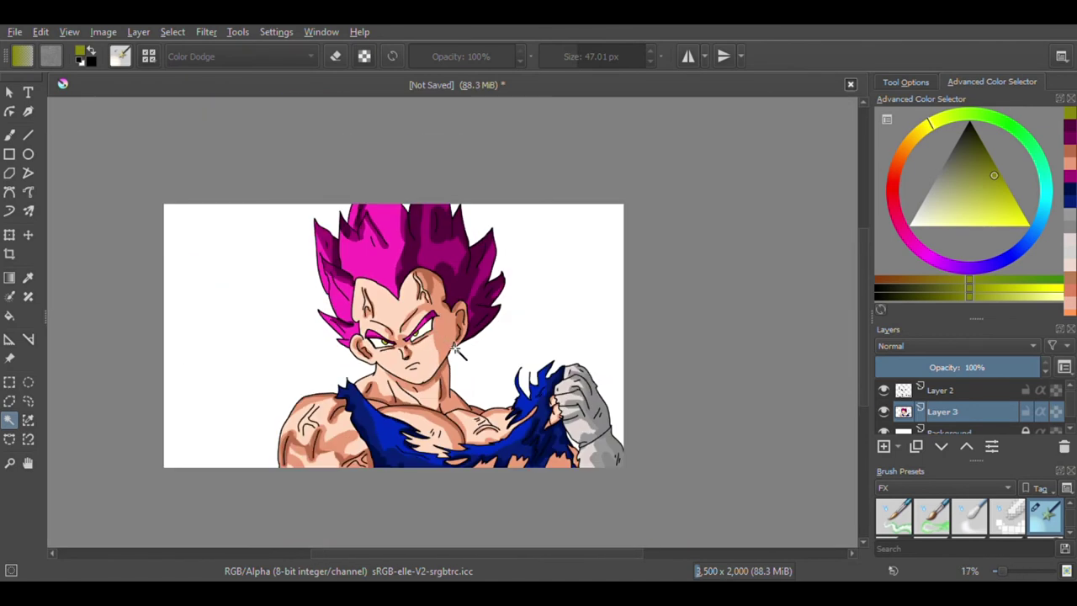
scroll(455, 350, "down", 1)
scroll(471, 353, "up", 1)
scroll(446, 349, "up", 1)
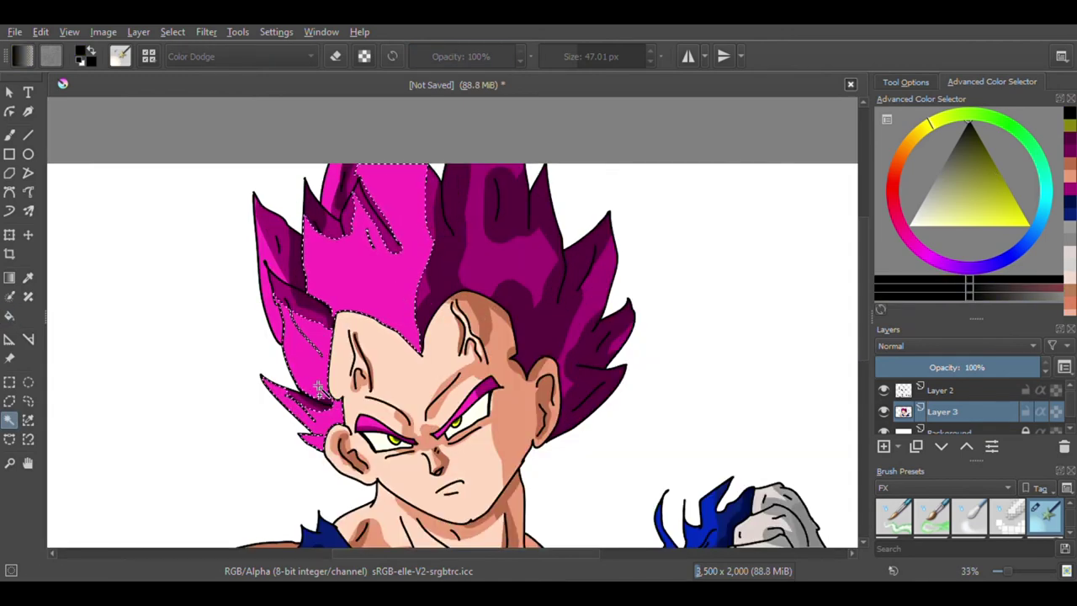
scroll(318, 389, "up", 2)
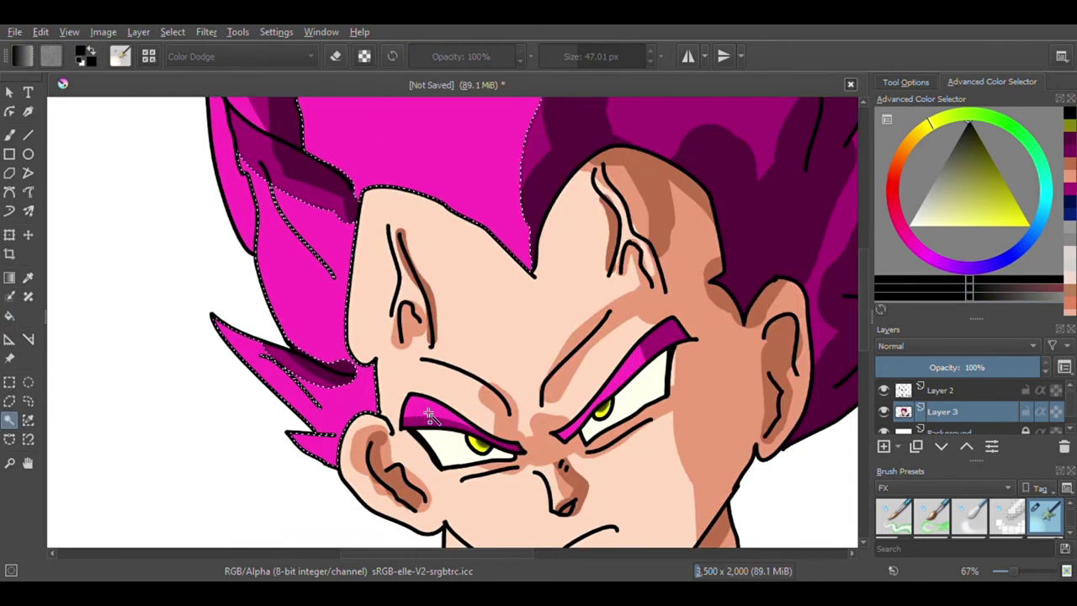
scroll(581, 392, "up", 2)
scroll(572, 403, "down", 1)
scroll(451, 339, "down", 4)
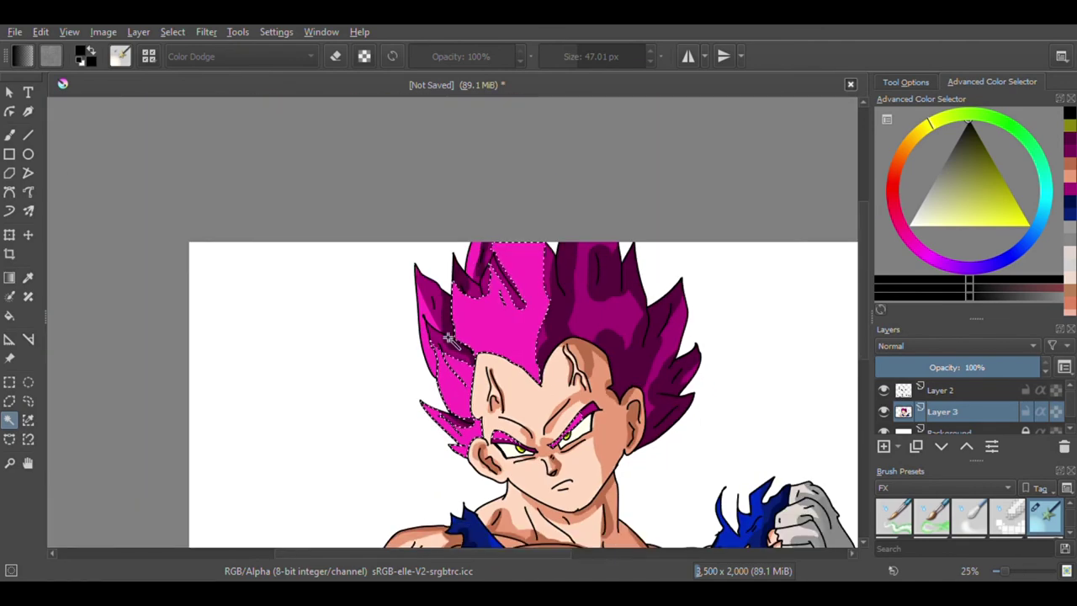
Step: Add the remaining bright pink areas of the outer hair spikes on the lit side to the selection
scroll(450, 338, "up", 3)
scroll(365, 337, "down", 2)
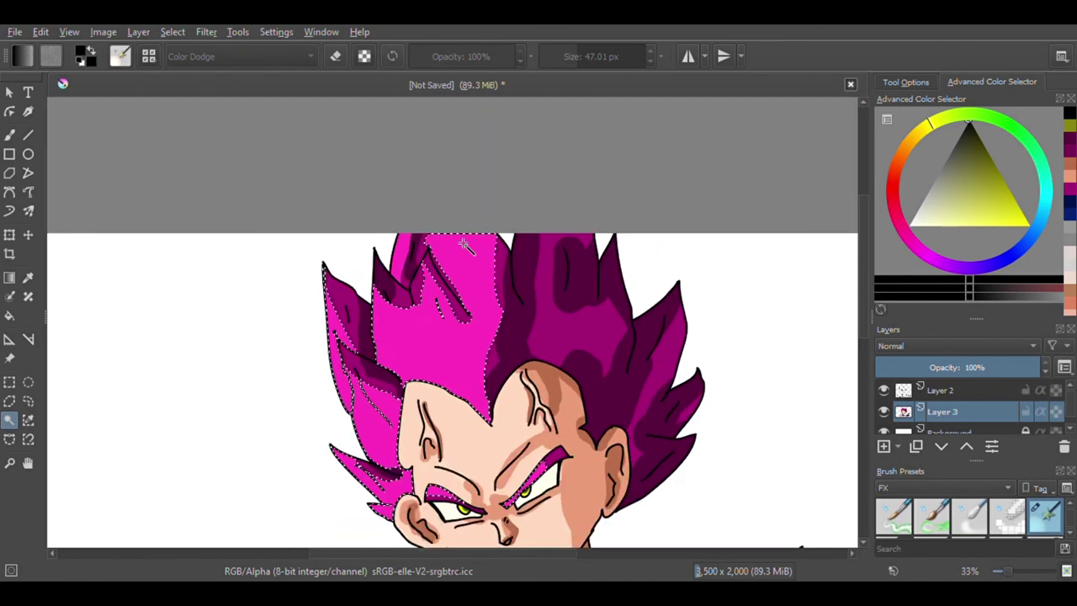
scroll(466, 245, "up", 1)
scroll(505, 328, "down", 2)
scroll(515, 334, "down", 1)
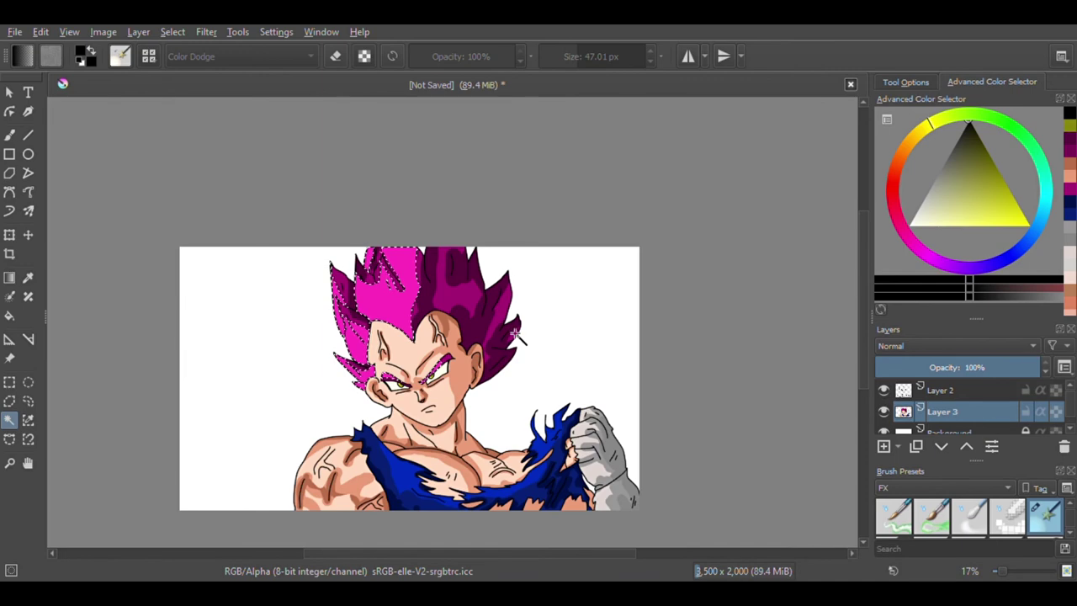
Step: Add the medium purple areas of the hair's shaded side, including the small spike highlight, to the selection
scroll(488, 281, "up", 3)
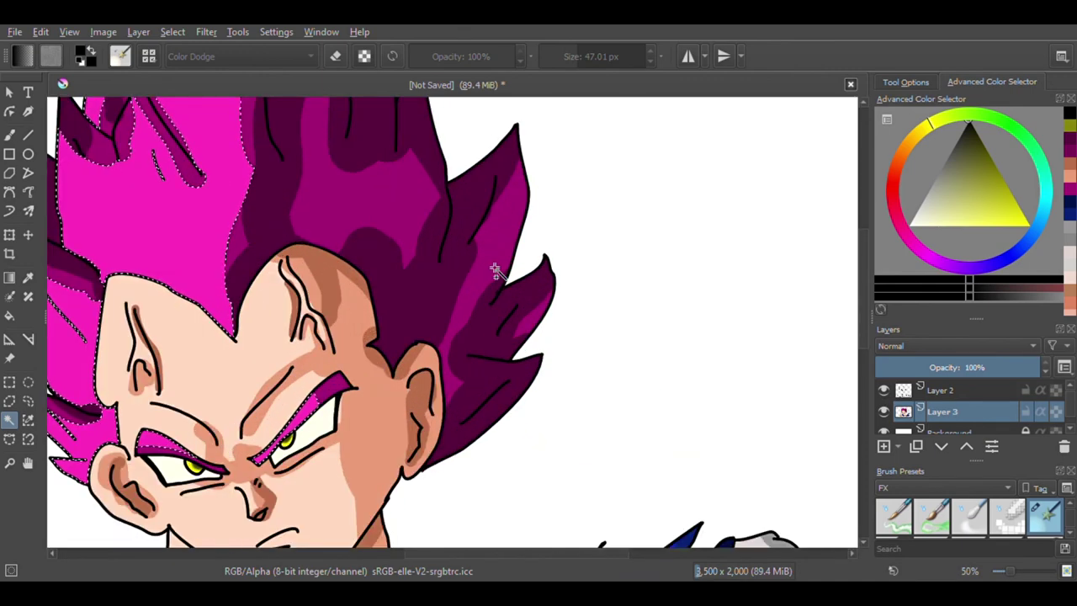
scroll(468, 308, "up", 2)
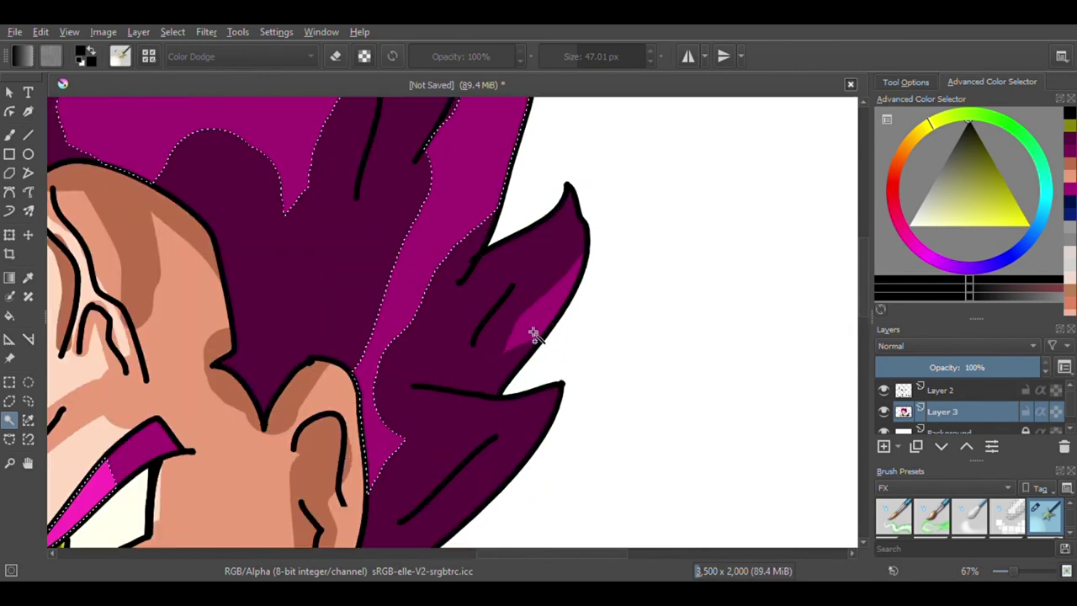
scroll(505, 303, "down", 5)
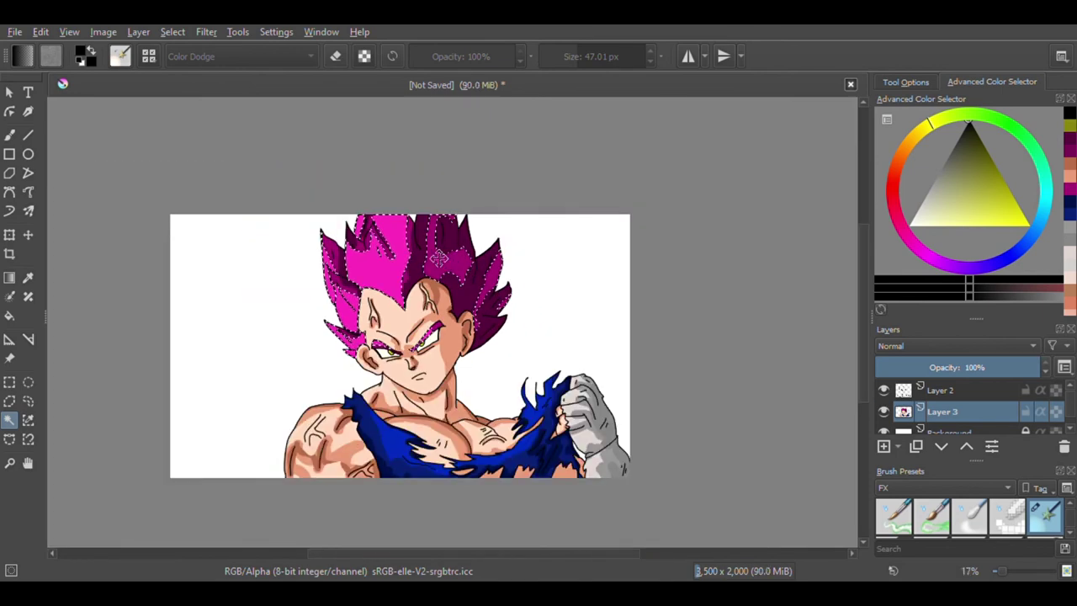
Step: Sample the hair's bright pink and brighten the selected hair areas with the Adjust Dodge brush at 251.93 px
scroll(433, 257, "up", 1)
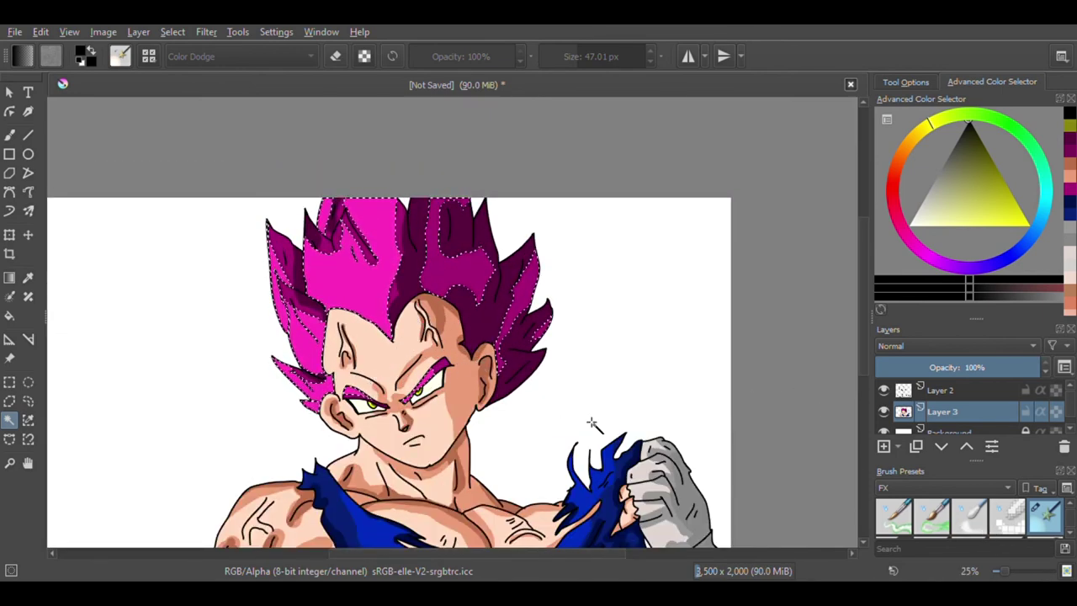
left_click(9, 135)
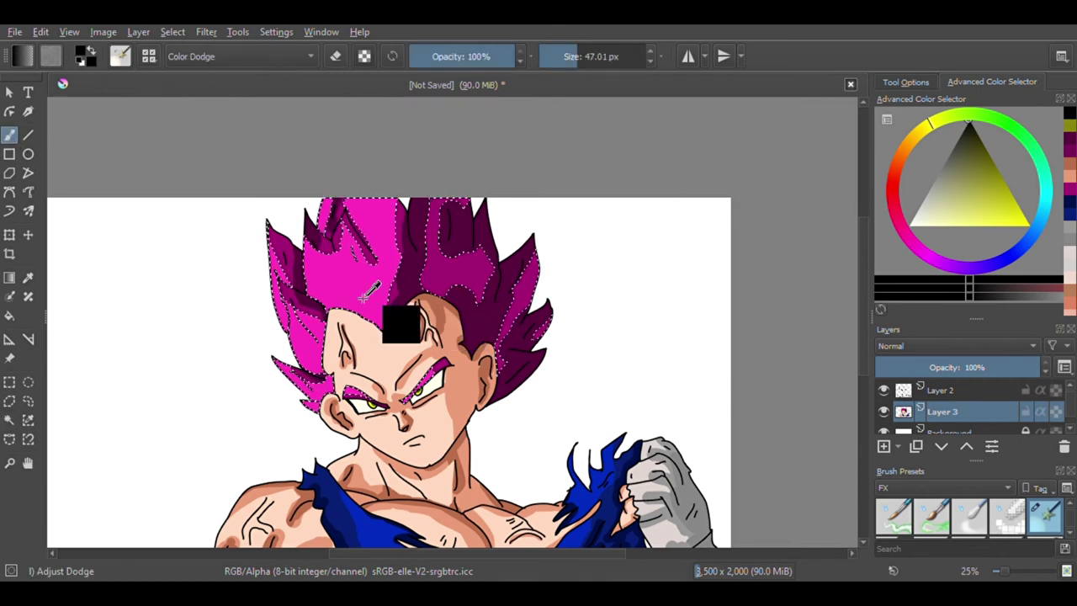
left_click(373, 269, "ctrl")
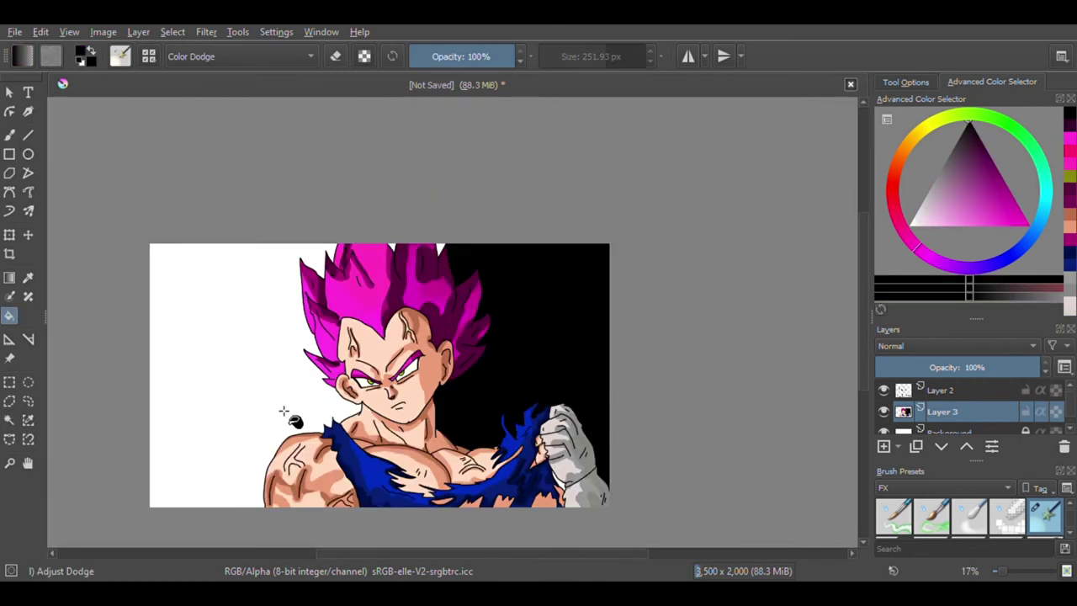
Step: Fill the remaining white background beside the character and the gaps between the upper hair spikes with black
left_click(230, 412)
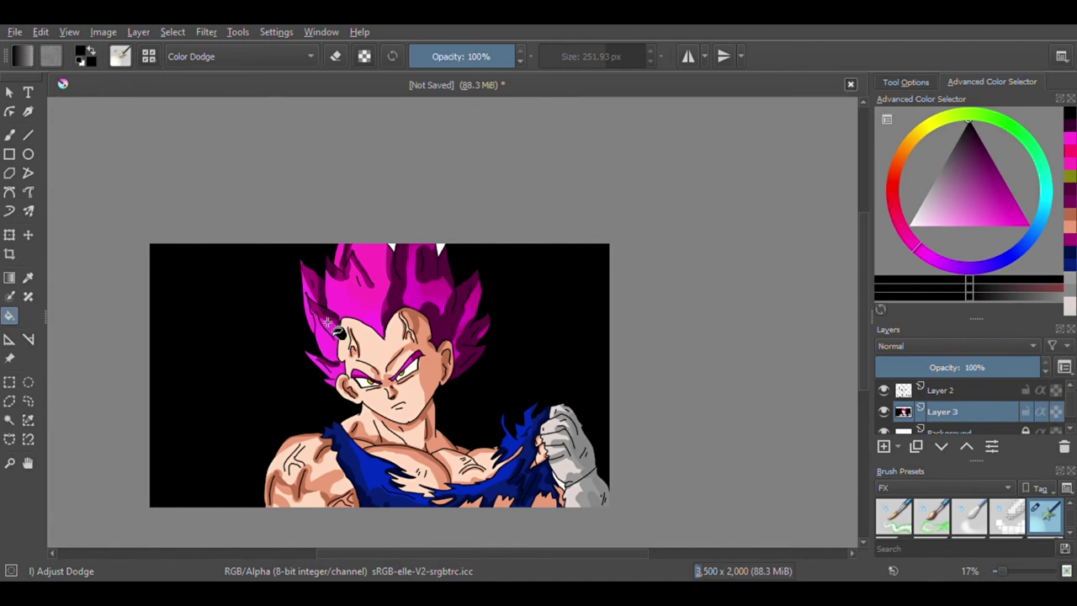
scroll(401, 247, "up", 4)
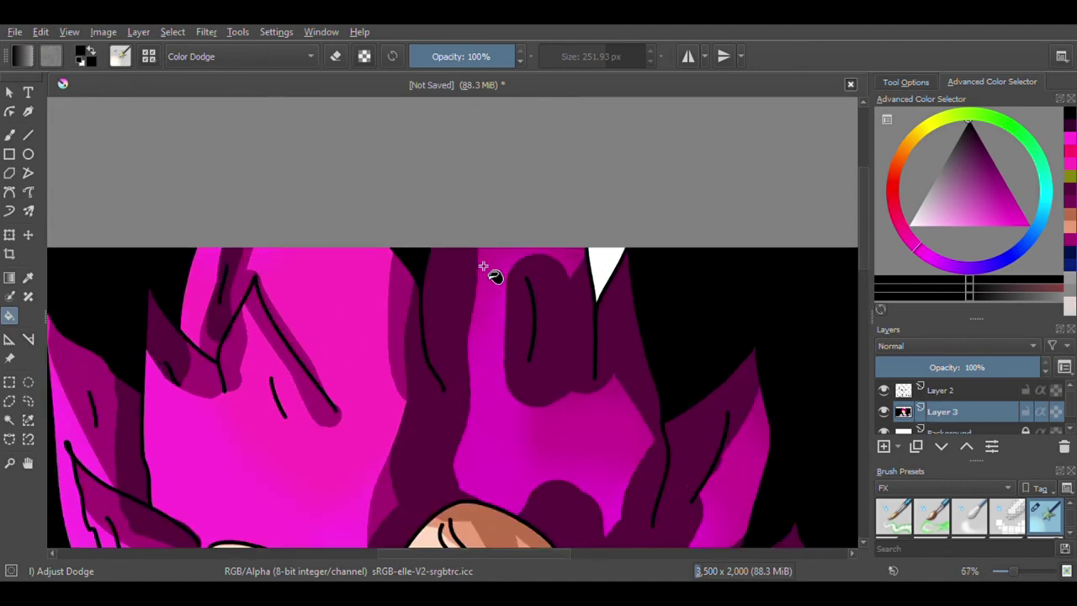
scroll(606, 265, "down", 8)
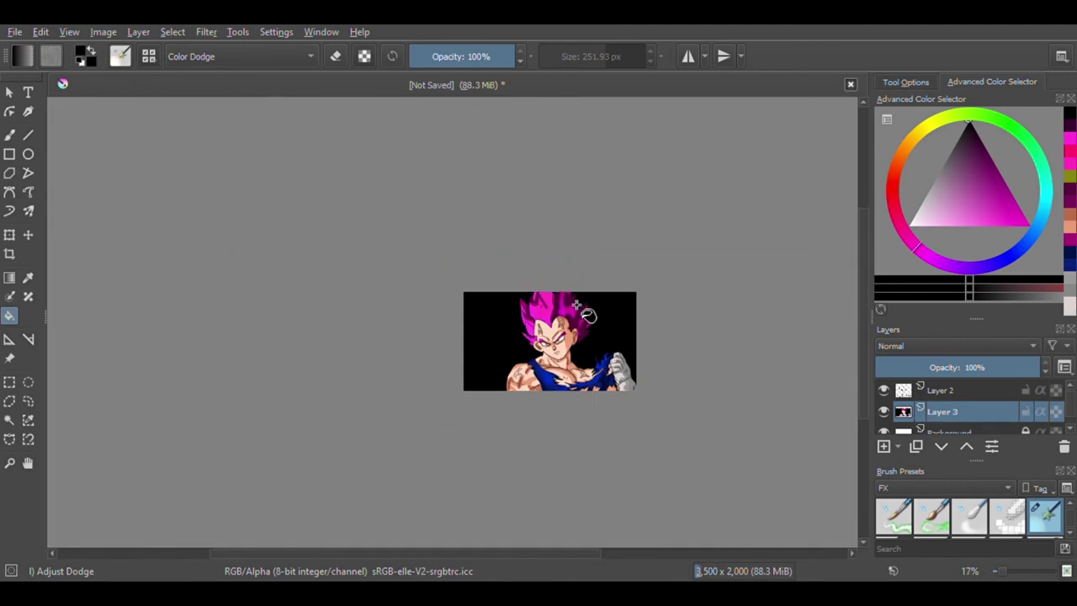
scroll(627, 389, "up", 2)
scroll(604, 336, "up", 1)
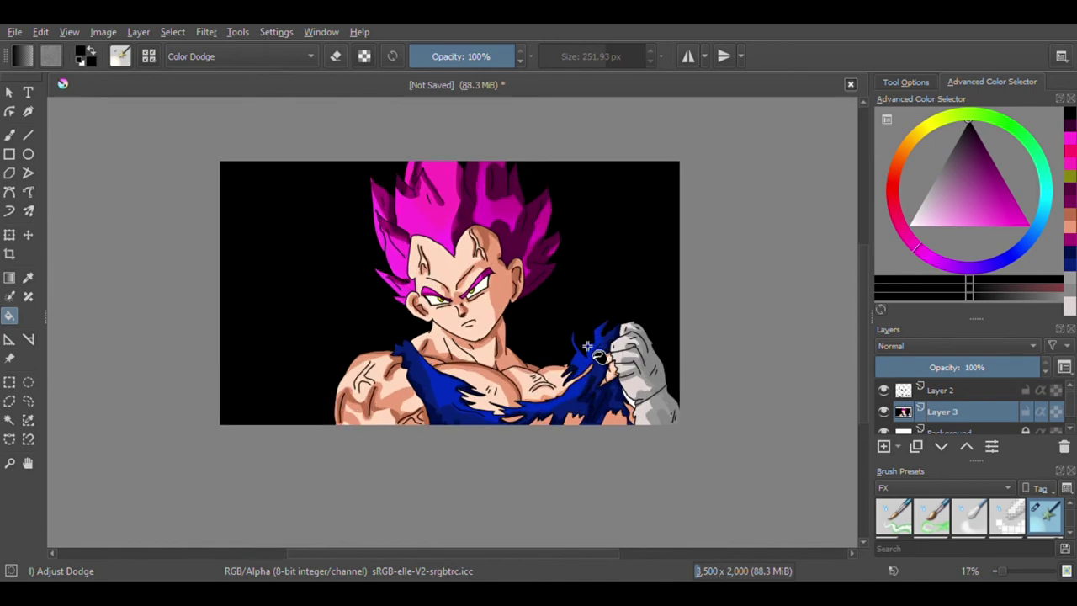
scroll(589, 345, "down", 2)
scroll(589, 307, "up", 4)
scroll(477, 381, "down", 1)
scroll(473, 372, "down", 1)
scroll(484, 377, "up", 1)
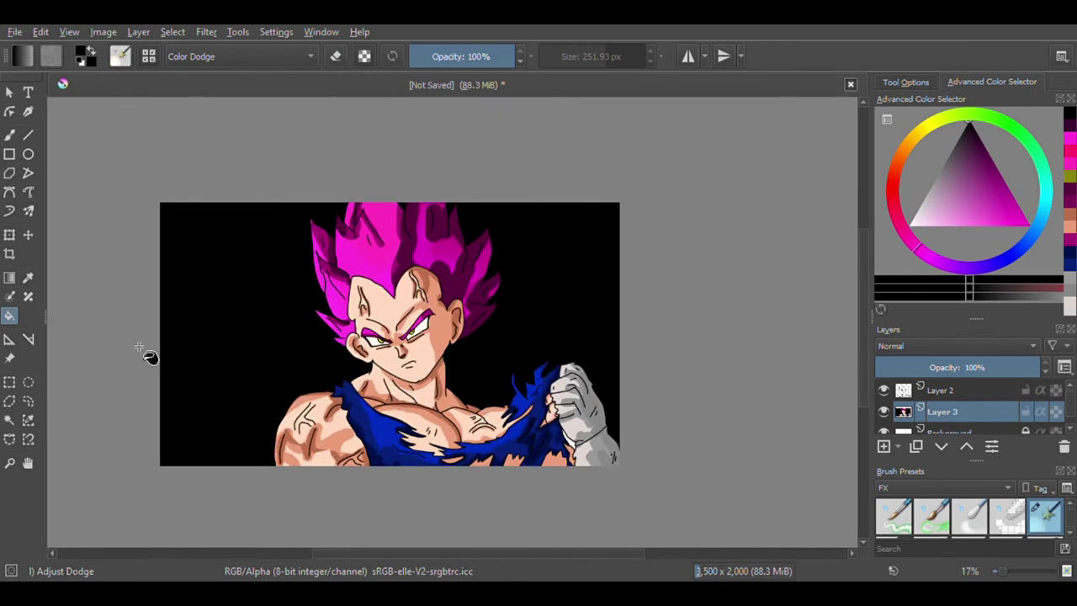
Step: Choose a fully saturated magenta and select the black background on both sides of the character and between the hair spikes
left_click(8, 421)
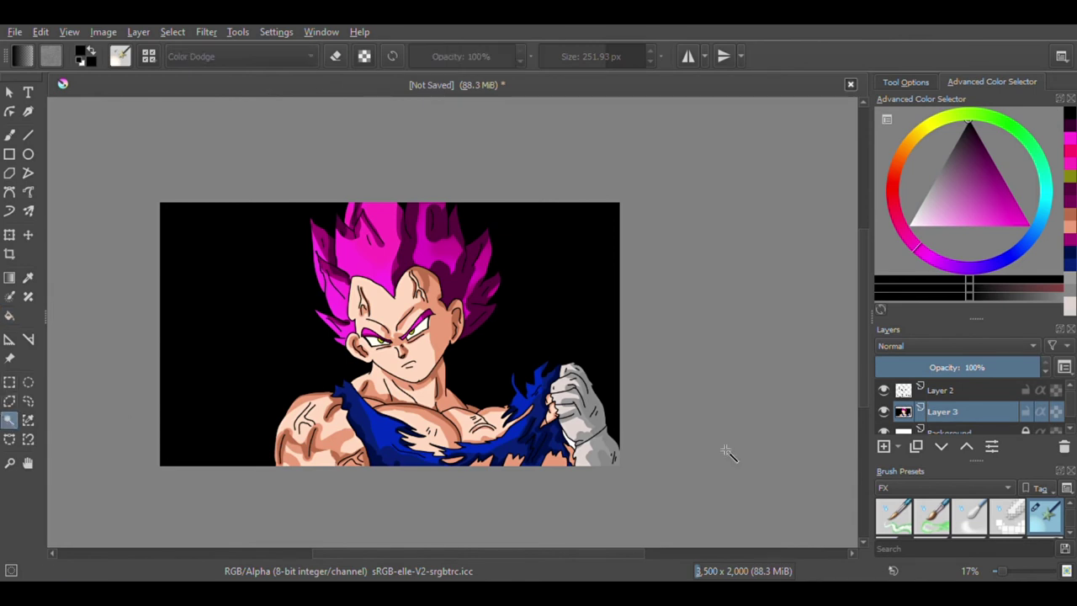
left_click(1026, 226)
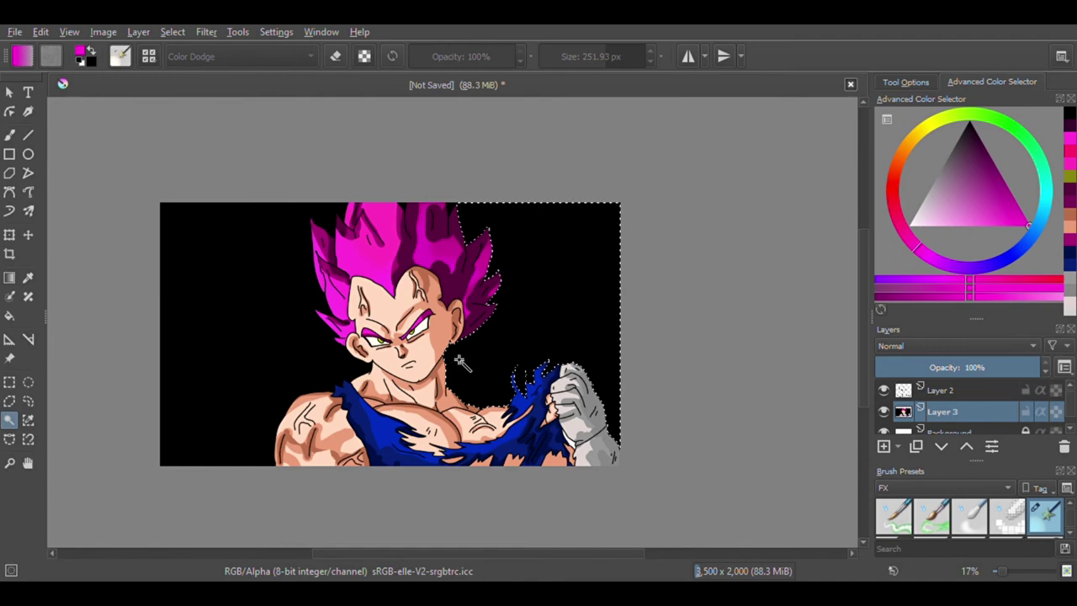
left_click(272, 368, "shift")
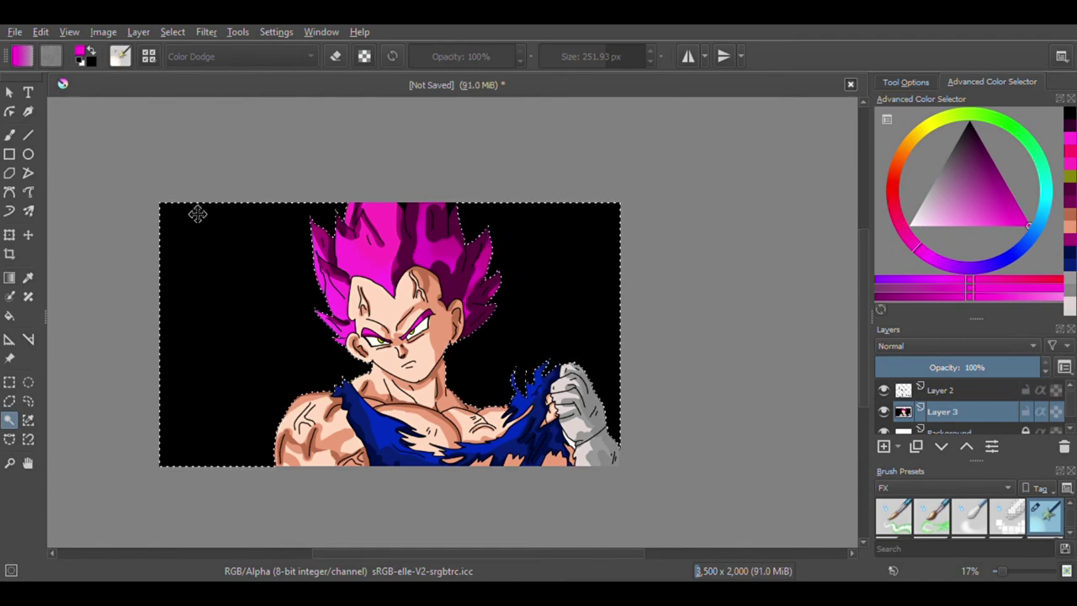
key("1")
left_click(329, 269, "shift")
scroll(522, 220, "down", 7)
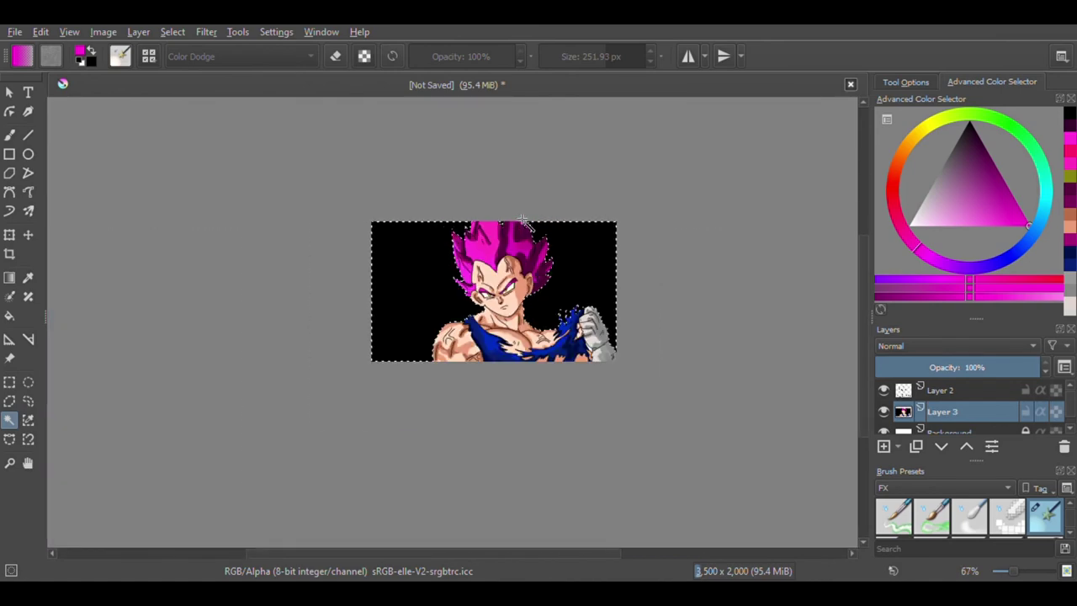
scroll(572, 269, "up", 2)
Step: Paint a dark red glow around the character with the Adjust Dodge brush at 21% opacity and 891.40 px, and clear the selection
left_click(8, 136)
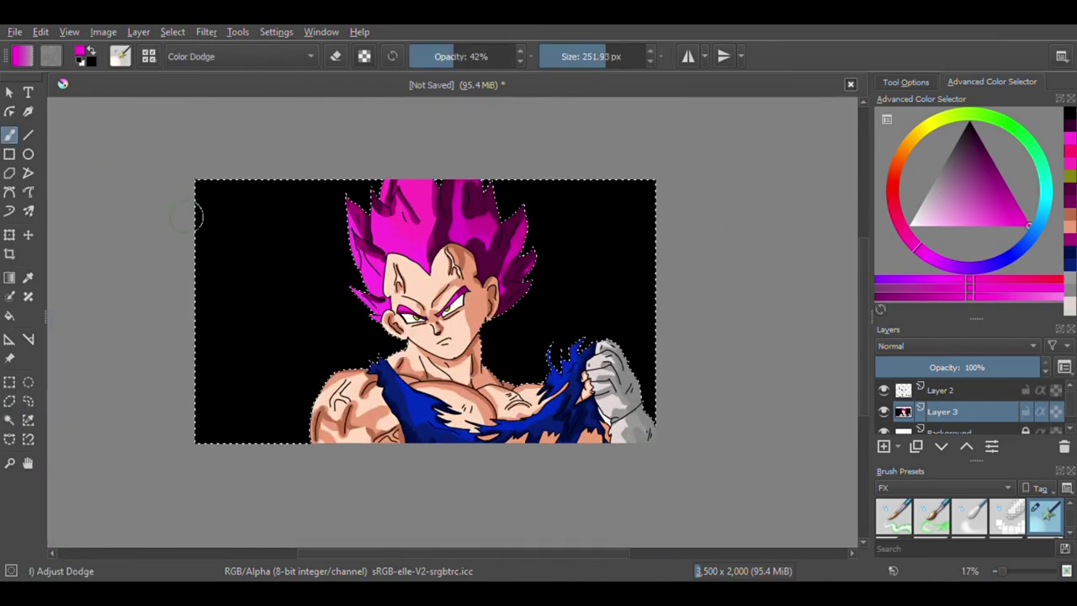
left_click_drag(477, 64, 450, 54)
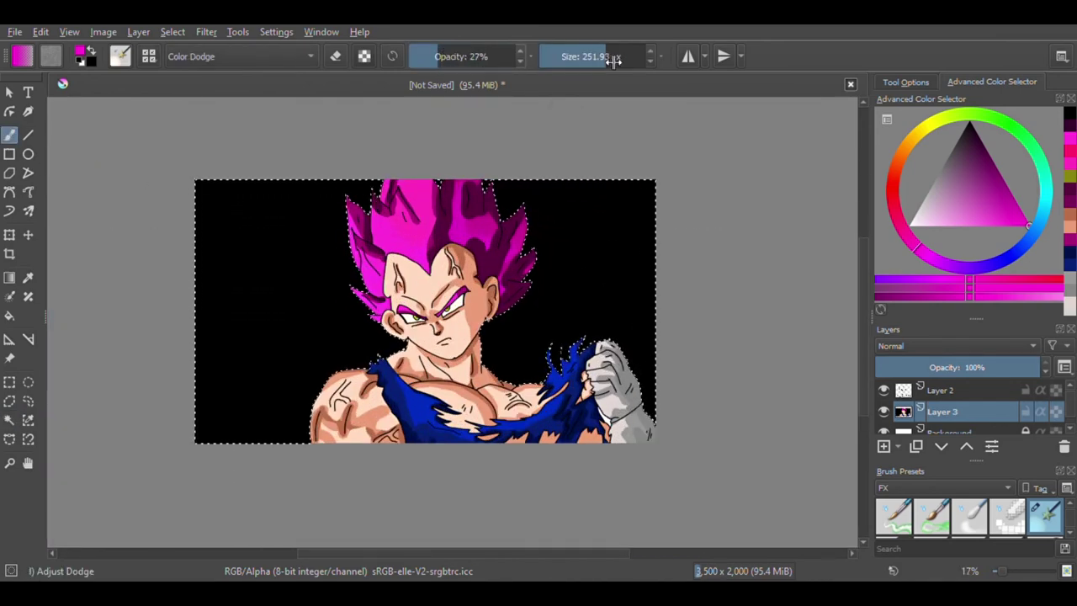
left_click_drag(615, 61, 644, 59)
key("ctrl+z")
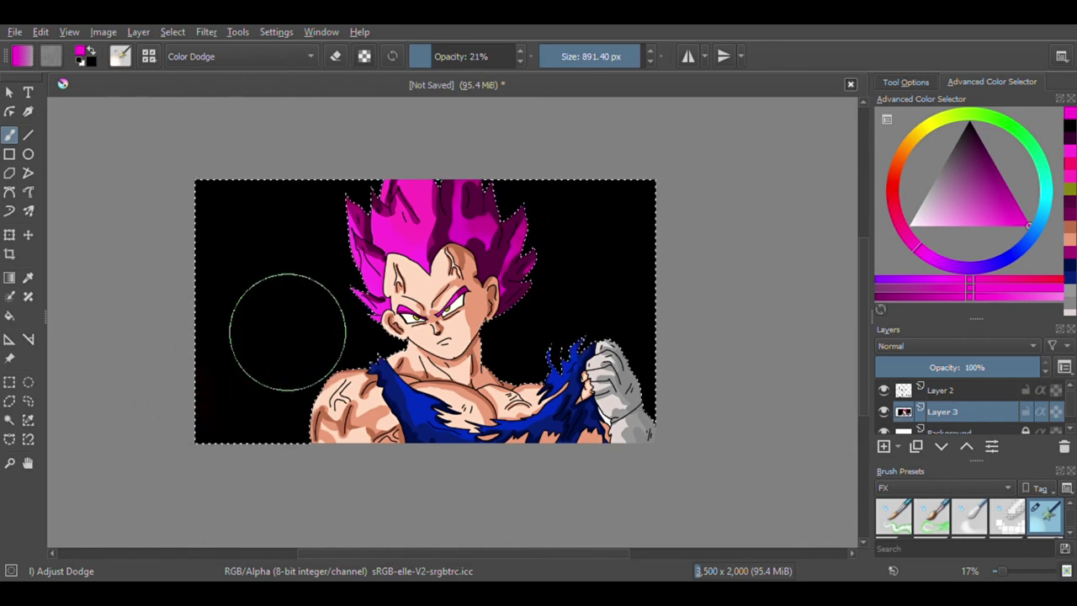
mouse_move(528, 193)
left_mouse_down()
mouse_move(490, 281)
mouse_move(595, 349)
mouse_move(639, 429)
mouse_move(604, 412)
mouse_move(580, 362)
mouse_move(639, 388)
mouse_move(519, 405)
mouse_move(373, 288)
mouse_move(361, 222)
mouse_move(377, 361)
mouse_move(265, 467)
mouse_move(526, 451)
left_mouse_up()
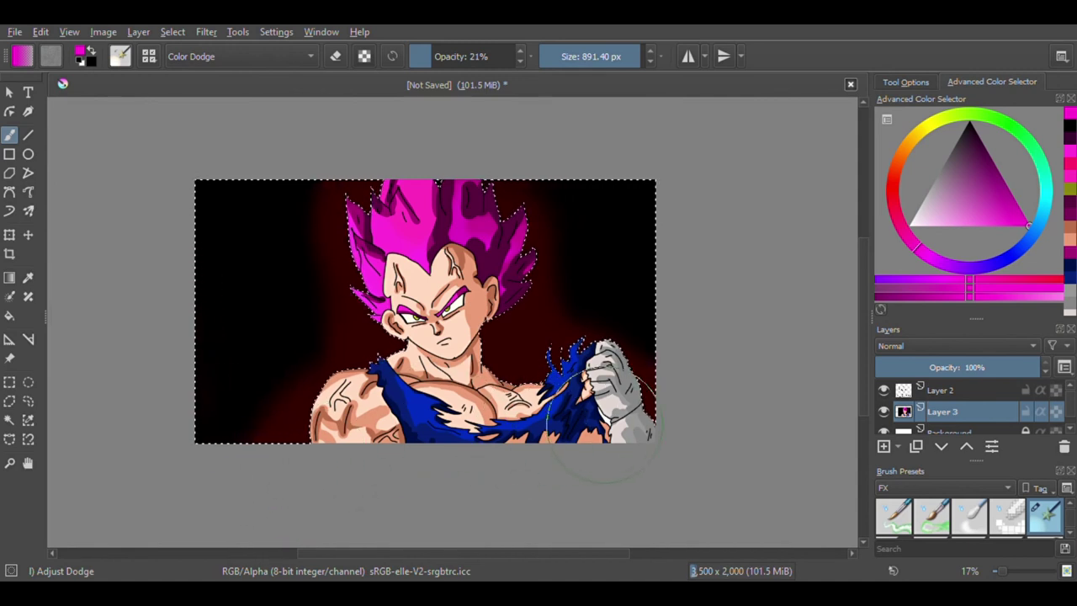
left_click(9, 420)
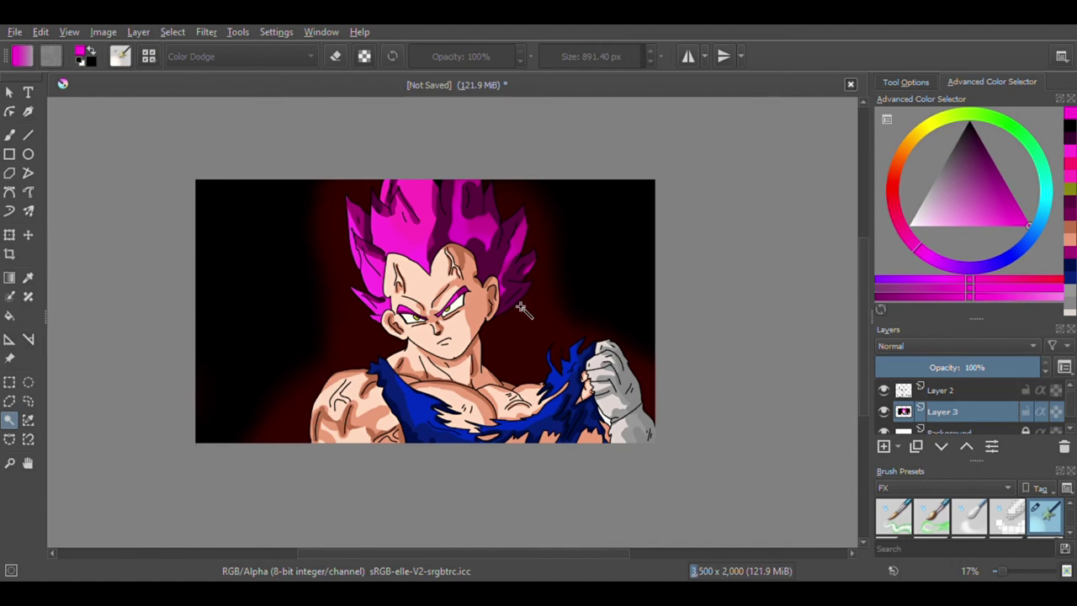
scroll(522, 310, "down", 2)
scroll(526, 316, "up", 3)
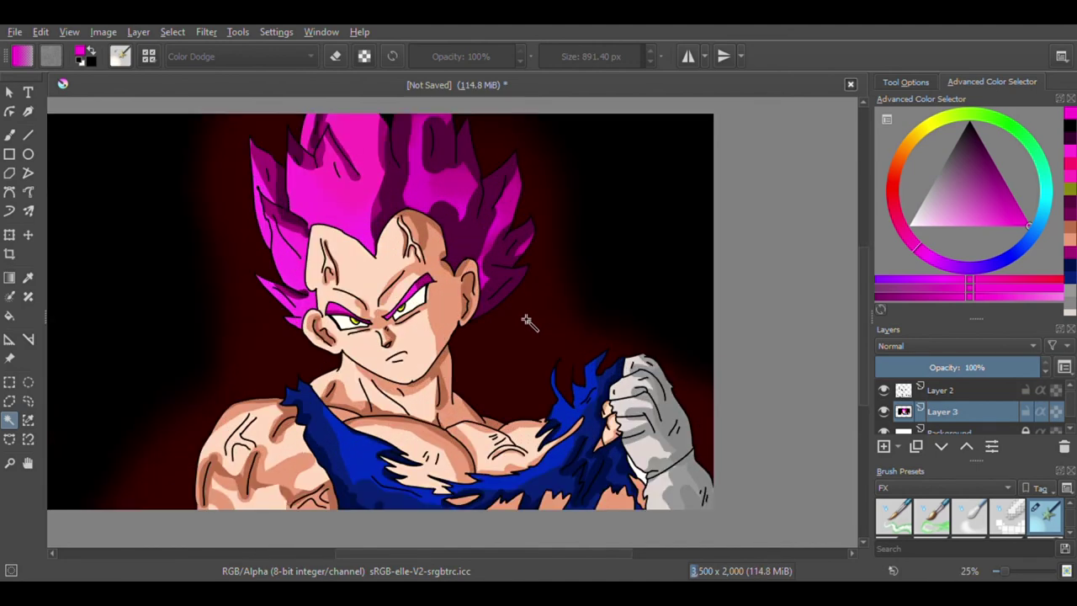
Step: Set up the Freehand Path tool with the Blender Blur brush and make Layer 3 active
scroll(574, 385, "down", 1)
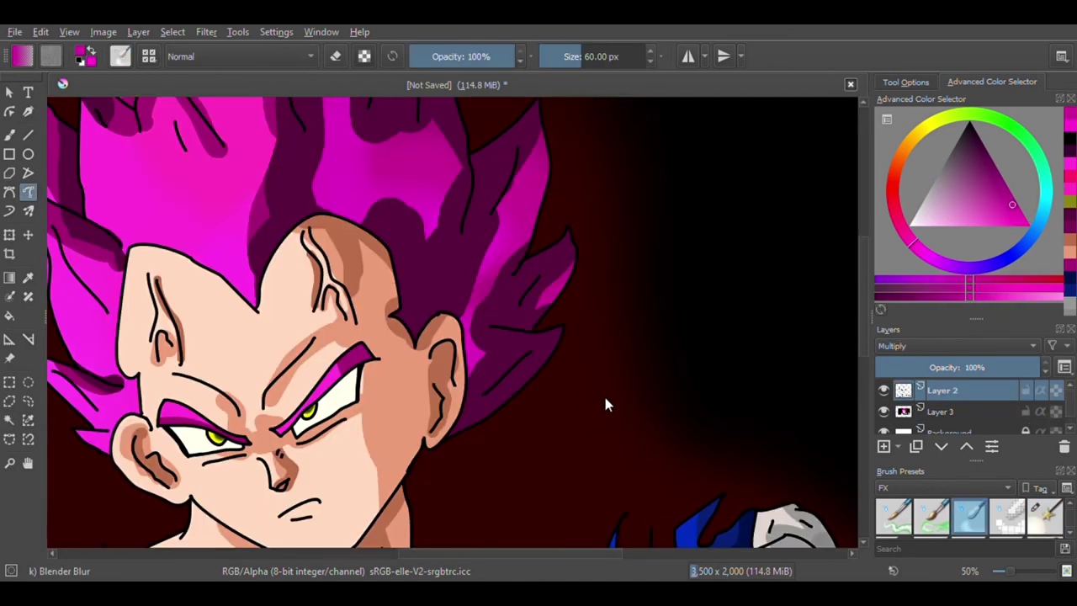
scroll(684, 387, "up", 1)
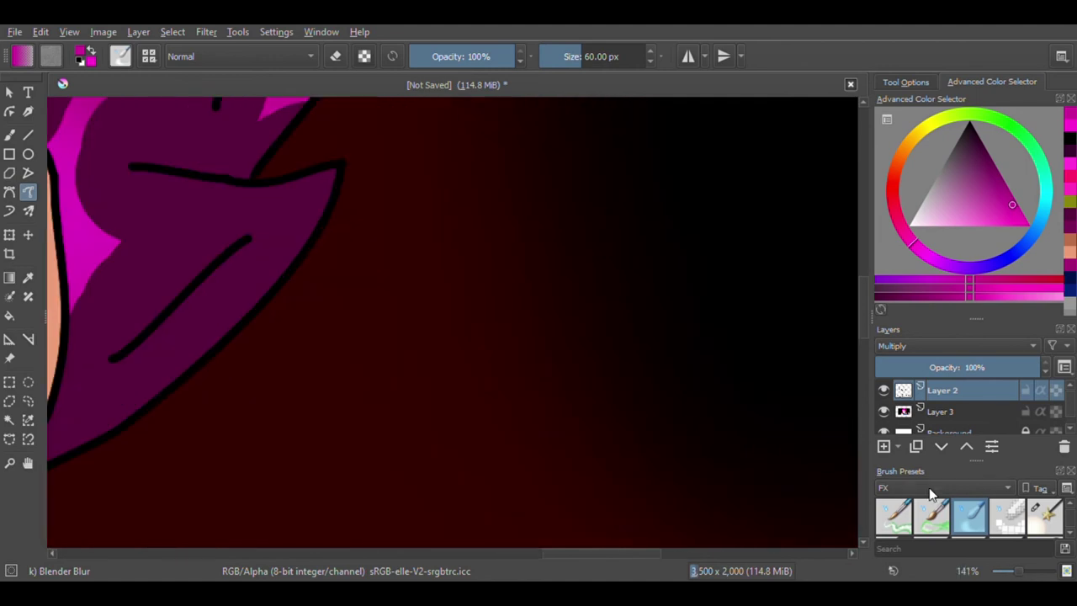
left_click(943, 411)
scroll(633, 340, "down", 1)
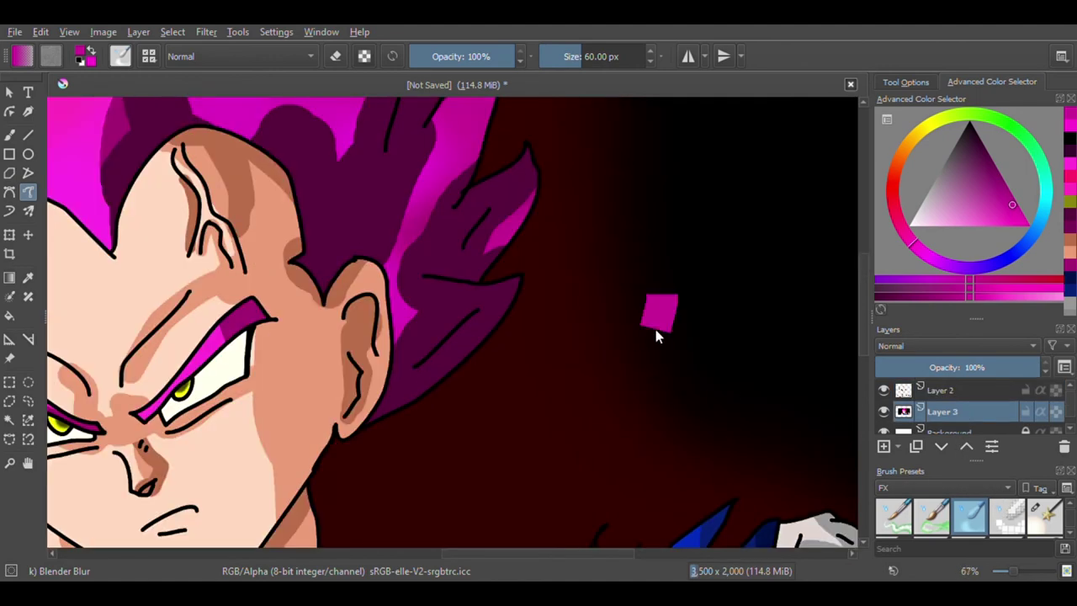
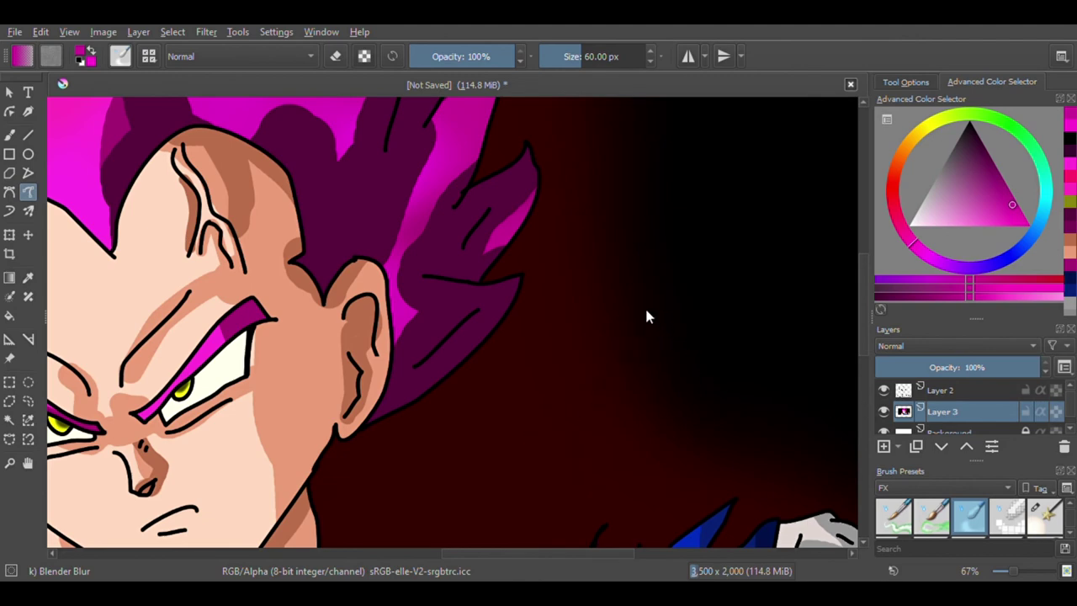
Step: Choose a fully saturated magenta, set the Blender Blur brush to 243.04 px and soften the red glow's edge above the raised fist
scroll(662, 319, "down", 2)
left_click_drag(1013, 204, 1041, 258)
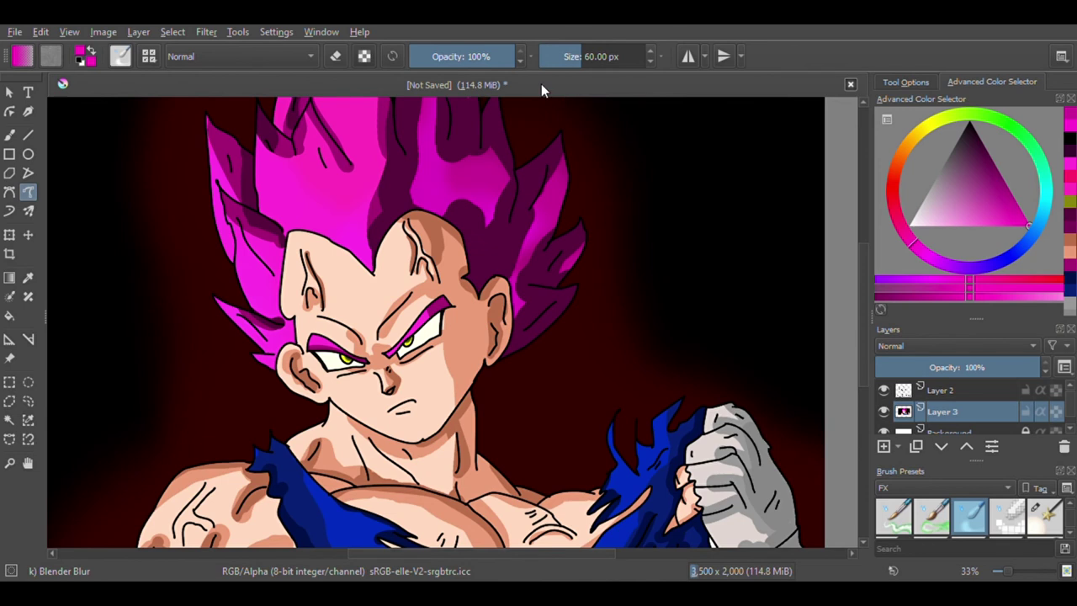
left_click(599, 64)
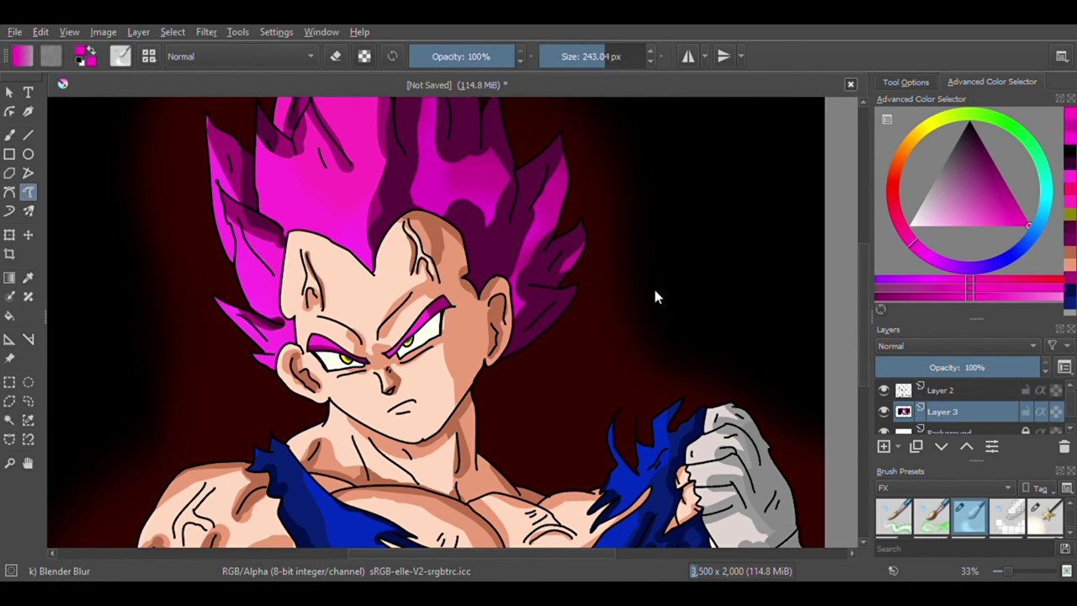
left_click_drag(650, 363, 715, 337)
left_click_drag(647, 365, 673, 403)
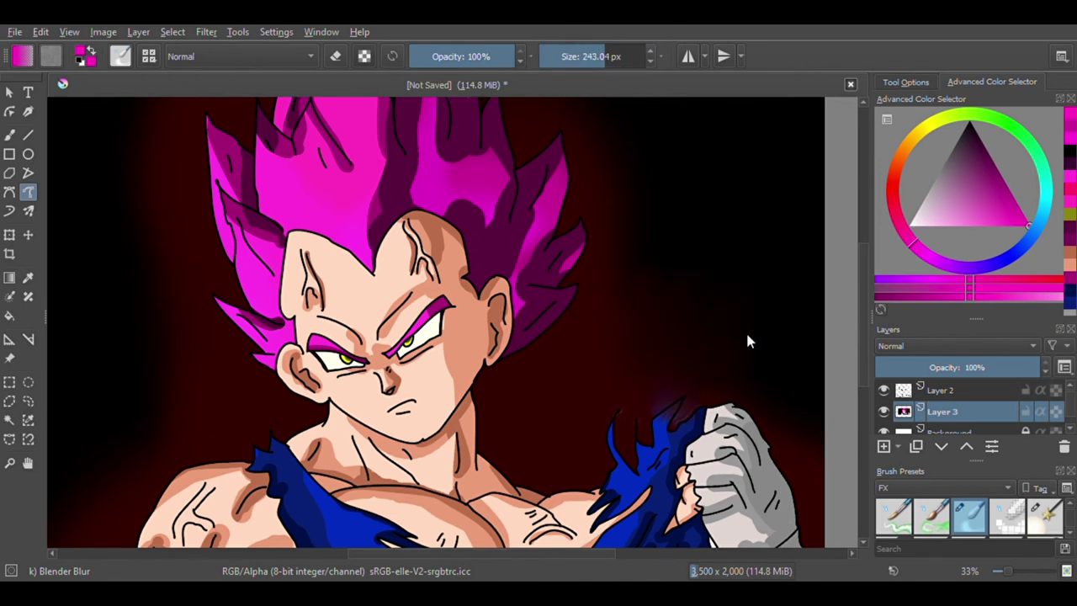
Step: Undo the last blur stroke above the raised fist
key("ctrl+z")
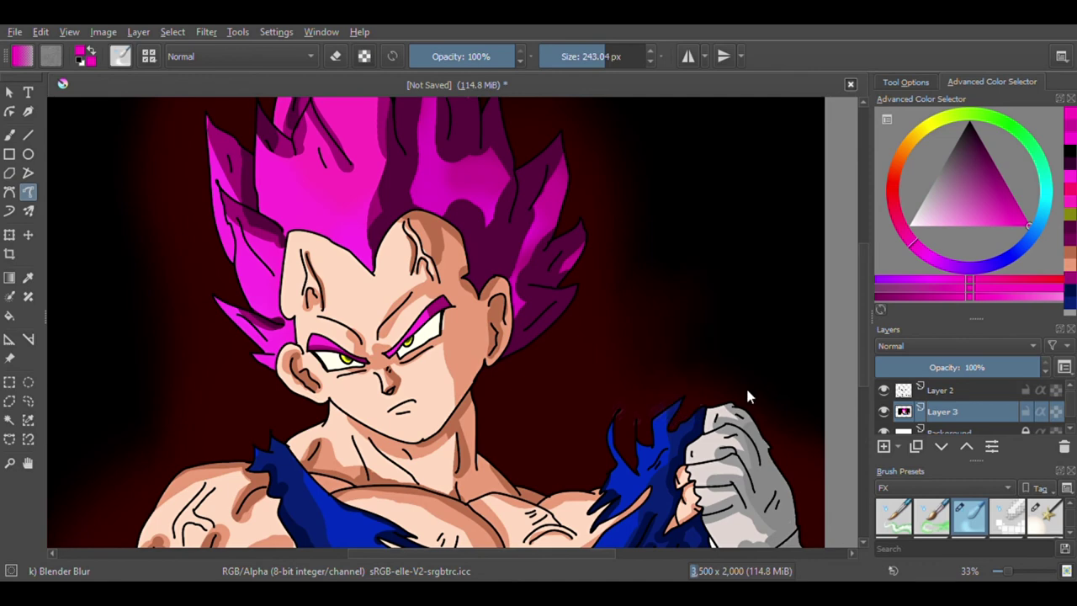
scroll(757, 395, "right", 1)
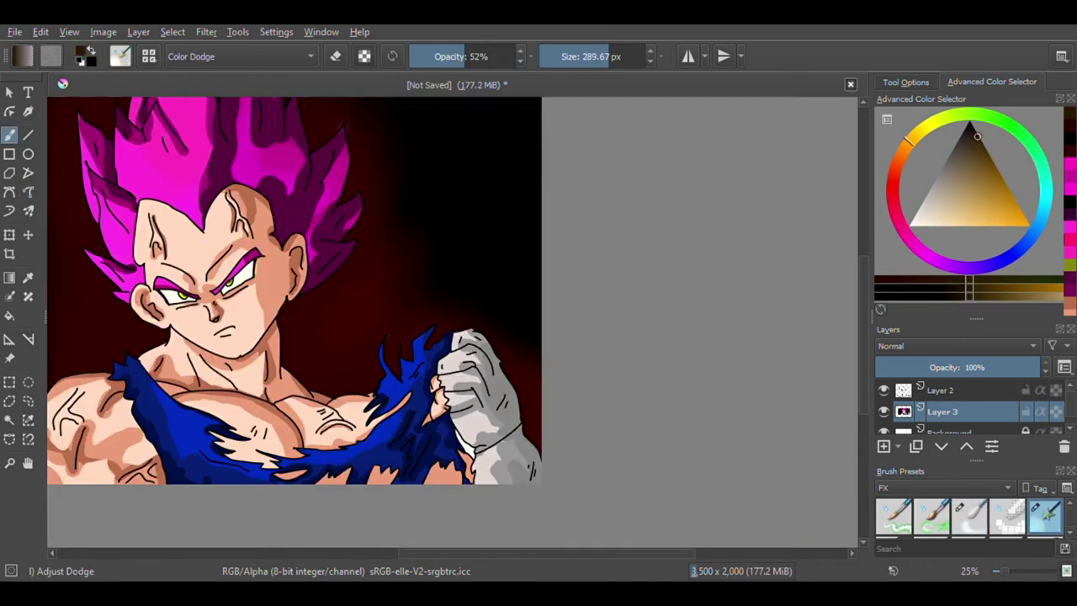
Step: Sample magenta from the hair and try an Adjust Dodge brush stroke at 52% opacity and 289.67 px in the glow beside the neck
left_click(325, 233, "ctrl")
mouse_move(341, 336)
left_mouse_down()
mouse_move(377, 292)
mouse_move(370, 302)
mouse_move(384, 254)
left_mouse_up()
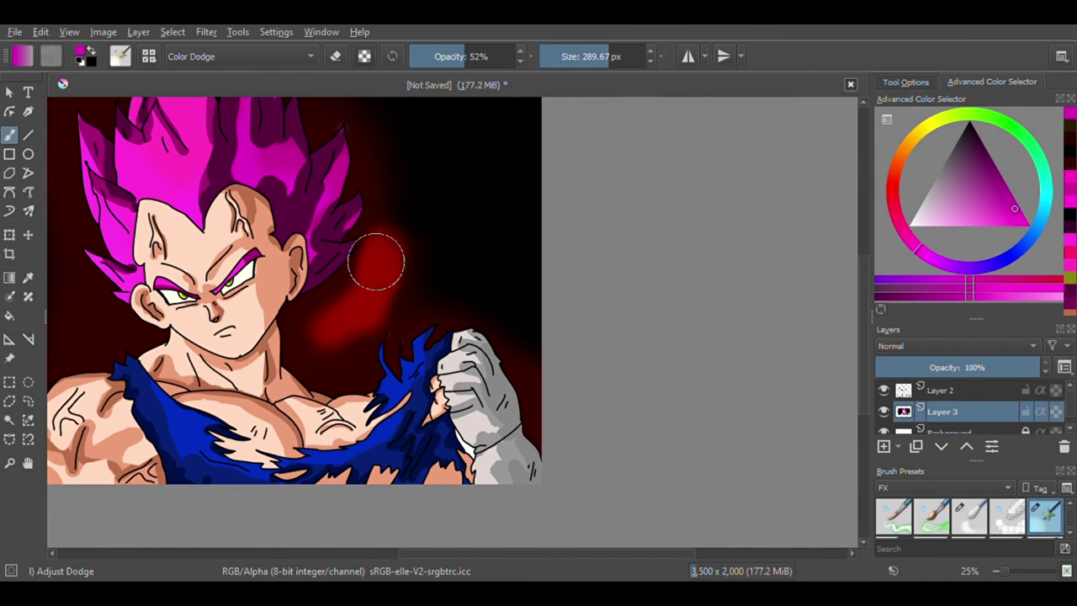
key("ctrl+z")
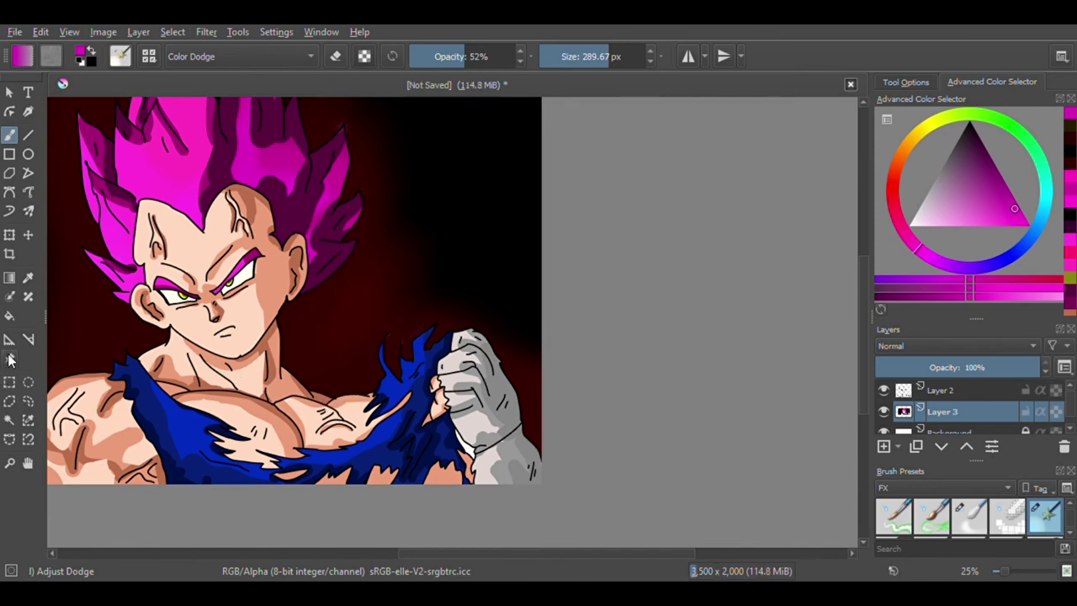
Step: Select the dark red glow region around the character by its colour and switch to the Freehand Path tool
left_click(10, 360)
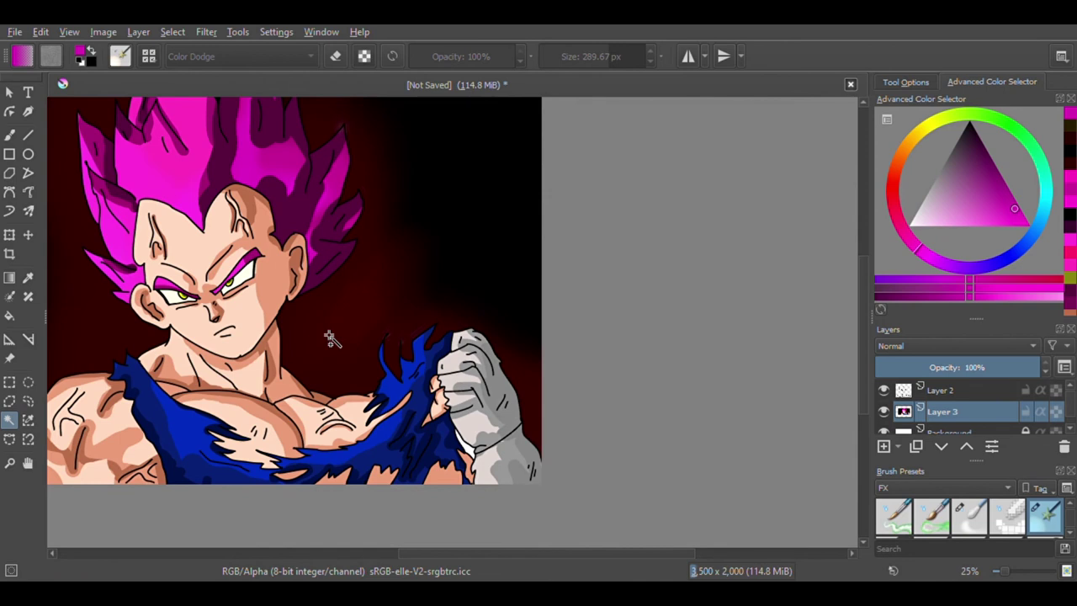
scroll(421, 303, "down", 2)
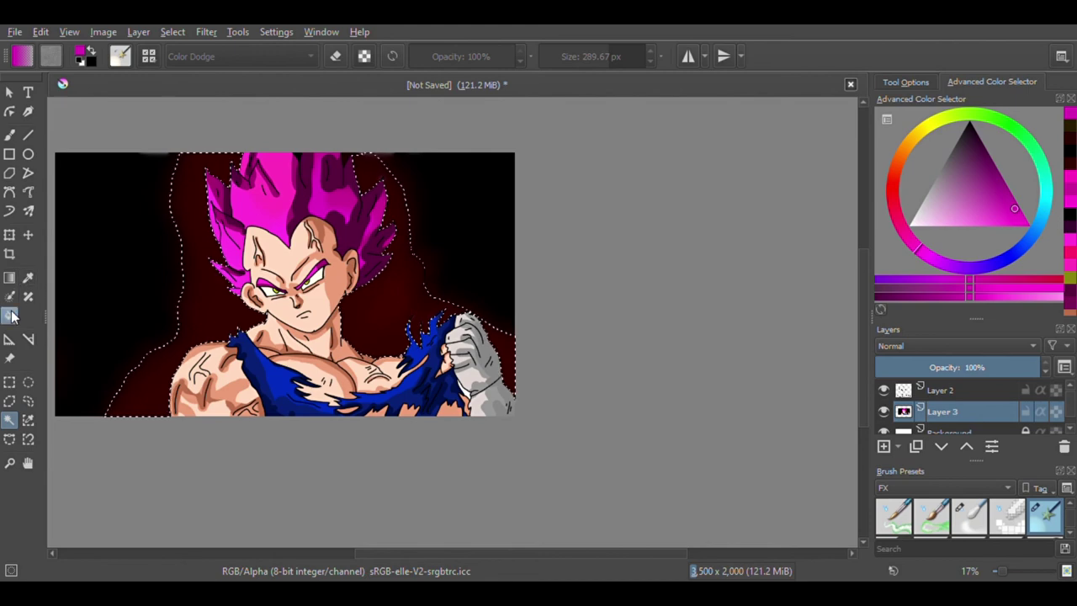
left_click(28, 192)
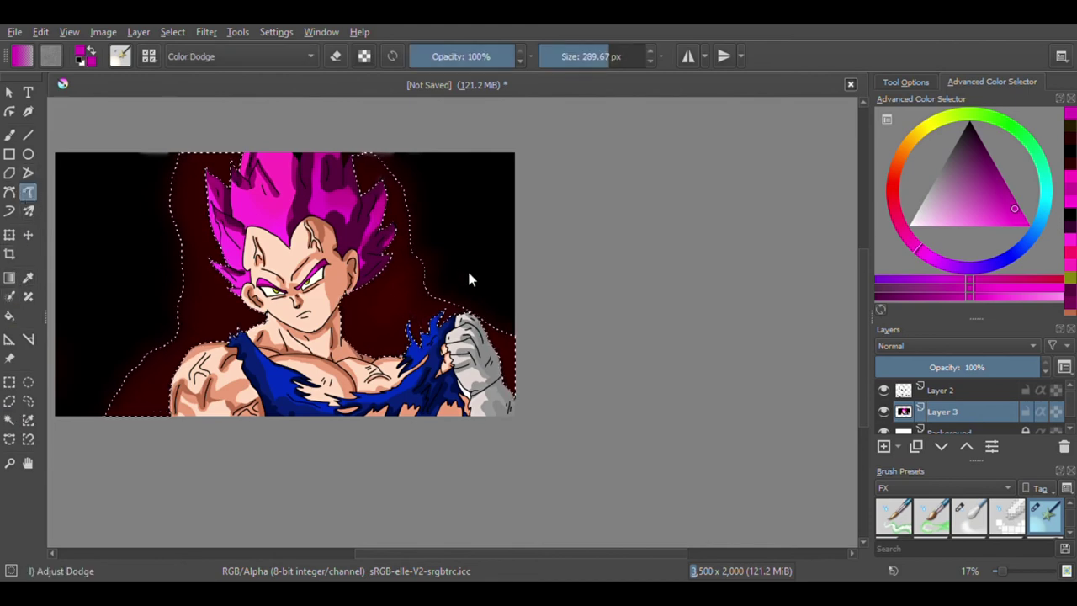
Step: Brighten the selected glow to vivid red with 289.67 px Color Dodge paths beside the neck, fist, shoulder and hair
scroll(468, 269, "up", 2)
left_click_drag(338, 363, 275, 368)
mouse_move(235, 329)
left_mouse_down()
mouse_move(325, 457)
mouse_move(435, 365)
mouse_move(483, 371)
left_mouse_up()
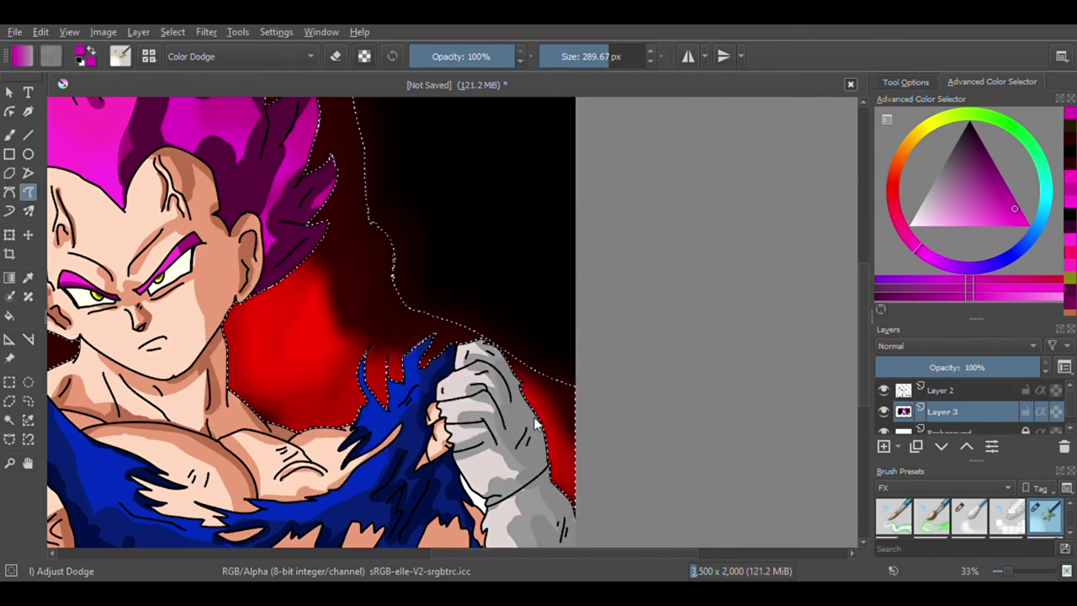
scroll(552, 430, "down", 2)
mouse_move(383, 360)
left_mouse_down()
mouse_move(276, 308)
mouse_move(246, 357)
mouse_move(172, 397)
mouse_move(227, 446)
left_mouse_up()
mouse_move(271, 337)
left_mouse_down()
mouse_move(243, 298)
mouse_move(224, 234)
mouse_move(256, 173)
left_mouse_up()
mouse_move(366, 207)
left_mouse_down()
mouse_move(352, 224)
mouse_move(383, 285)
mouse_move(346, 263)
mouse_move(456, 360)
left_mouse_up()
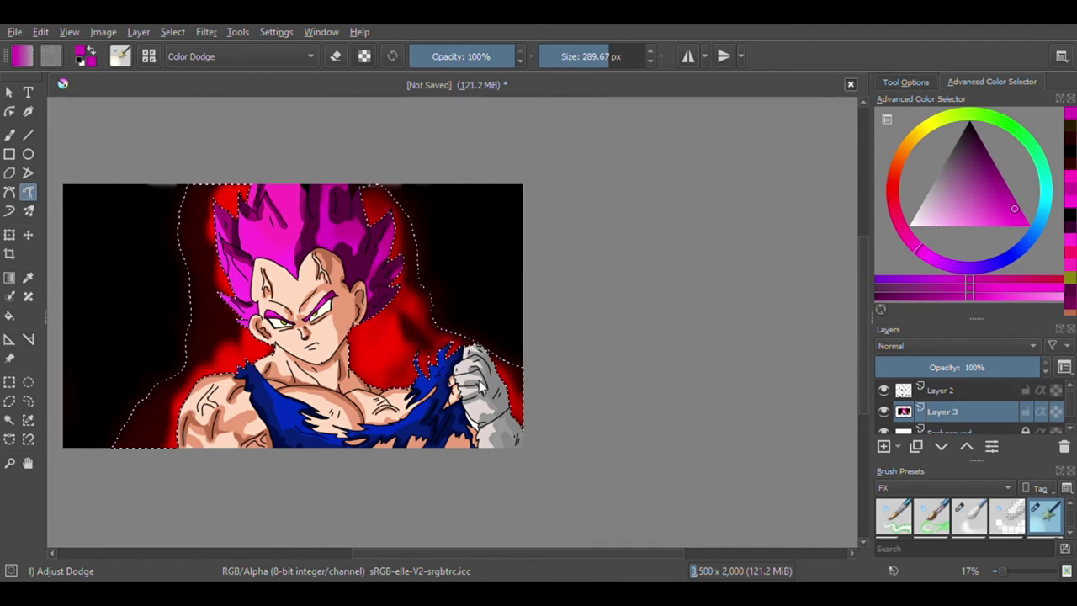
Step: Add more Color Dodge paths over the neck, shoulder and hair areas to even out the bright red glow
left_click_drag(413, 320, 425, 372)
mouse_move(497, 363)
left_mouse_down()
mouse_move(496, 390)
mouse_move(386, 385)
mouse_move(315, 345)
left_mouse_up()
mouse_move(352, 343)
left_mouse_down()
mouse_move(380, 379)
mouse_move(467, 403)
mouse_move(471, 454)
left_mouse_up()
mouse_move(273, 318)
left_mouse_down()
mouse_move(255, 366)
mouse_move(187, 405)
mouse_move(168, 440)
left_mouse_up()
mouse_move(280, 227)
left_mouse_down()
mouse_move(247, 189)
mouse_move(228, 326)
mouse_move(246, 370)
left_mouse_up()
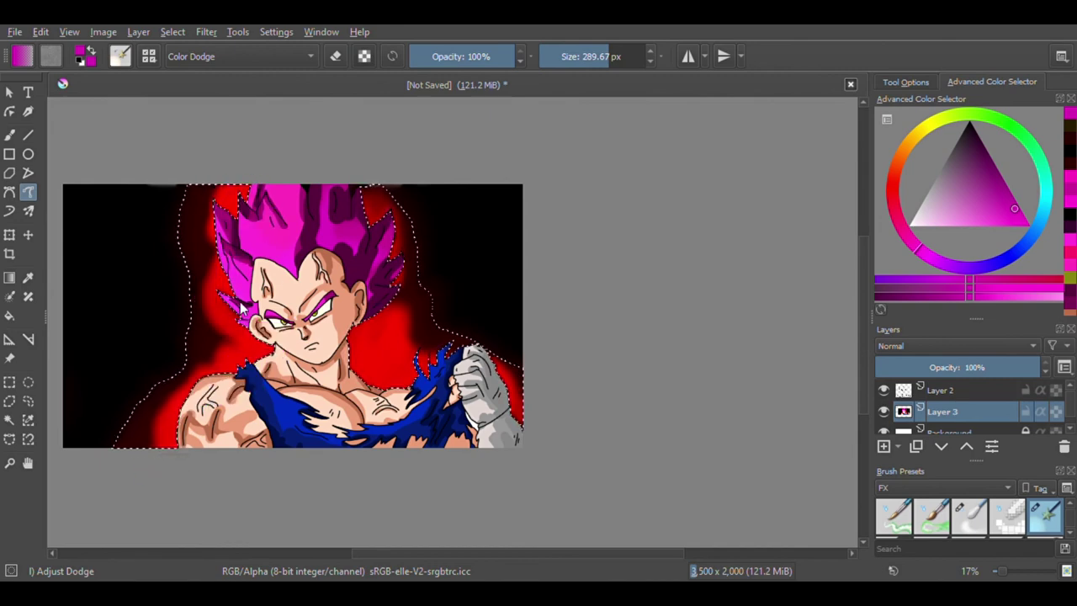
scroll(379, 267, "down", 3)
scroll(366, 256, "up", 3)
Step: Switch to the Contiguous Selection tool and clear the selection around the character
left_click(10, 419)
scroll(171, 217, "up", 1)
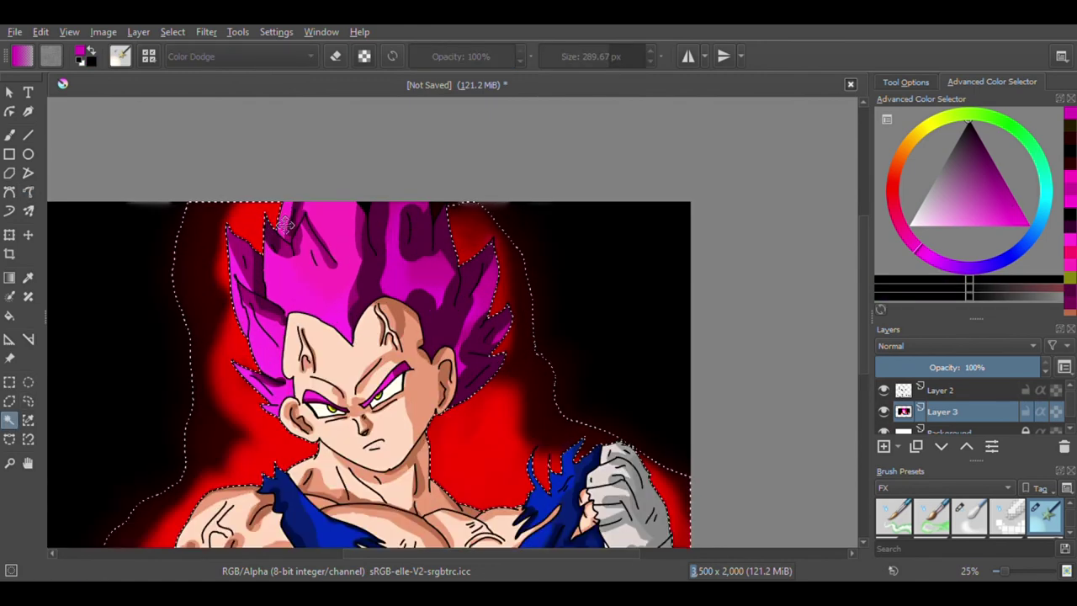
scroll(497, 244, "down", 1)
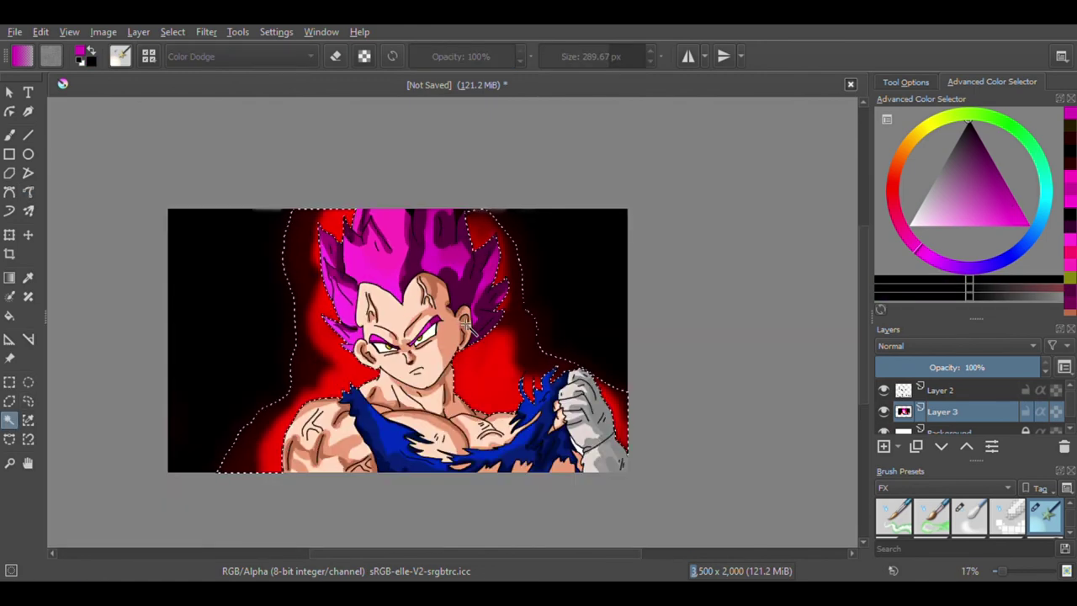
scroll(536, 275, "up", 1)
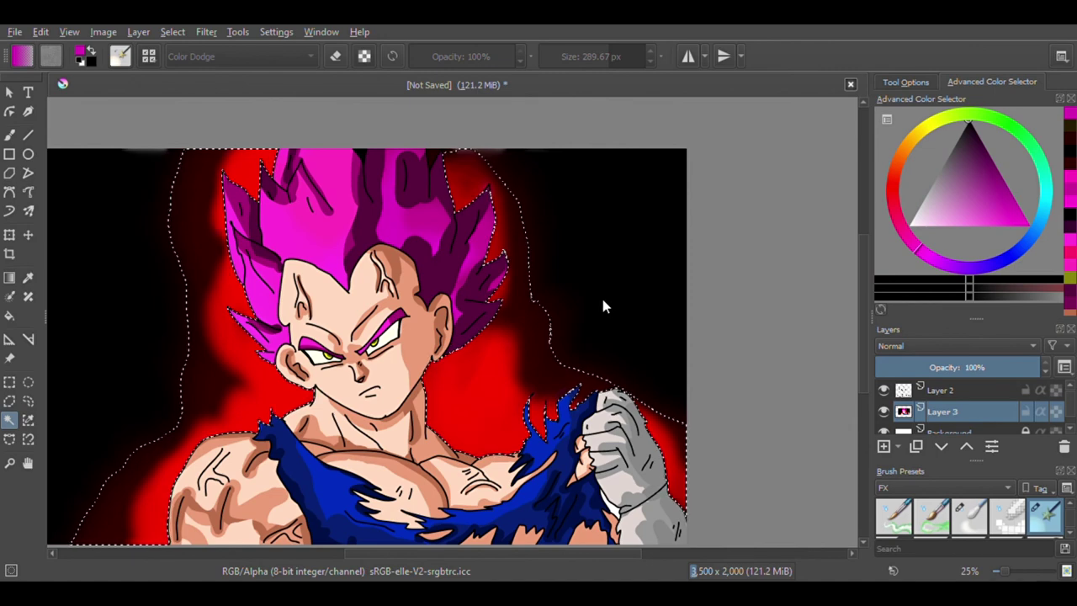
key("ctrl+shift+a")
scroll(521, 282, "down", 3)
scroll(528, 291, "up", 2)
scroll(517, 327, "down", 3)
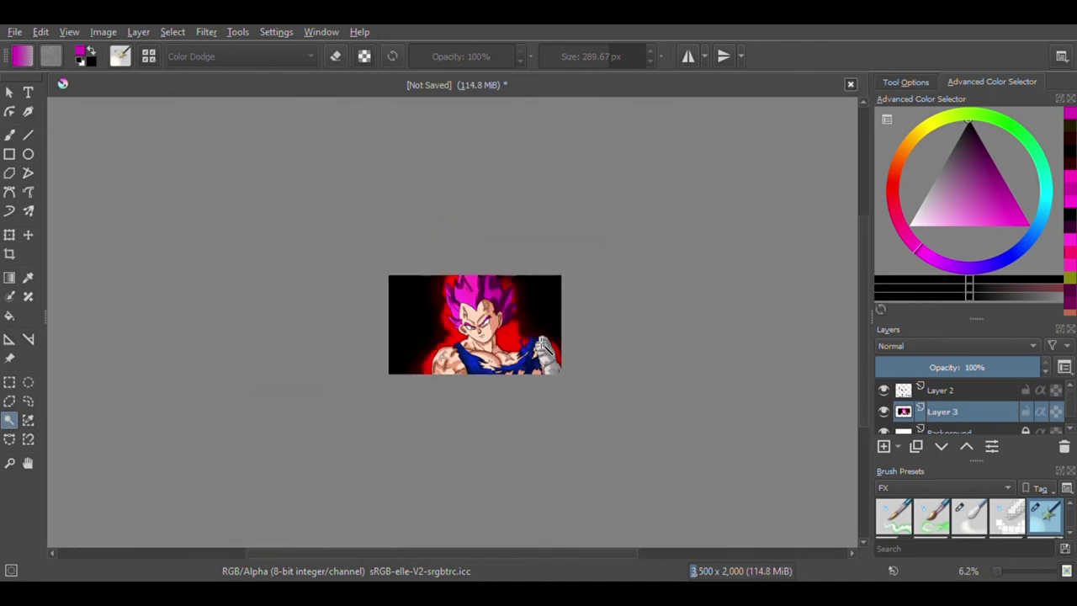
Step: Select the two small dark gaps between the uppermost hair spikes
scroll(478, 278, "up", 5)
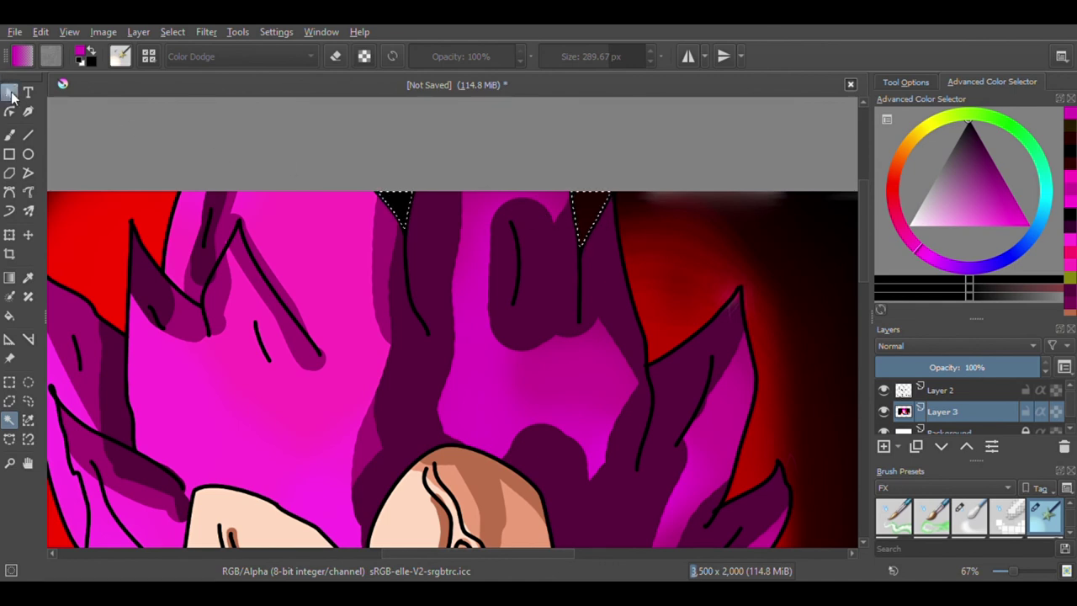
left_click(560, 266)
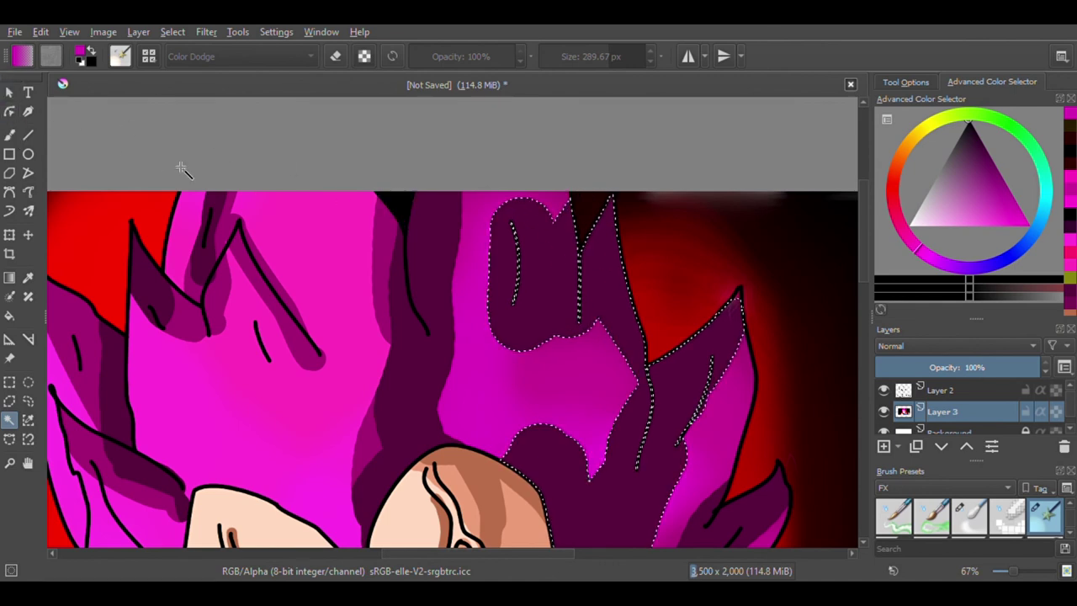
left_click(404, 209)
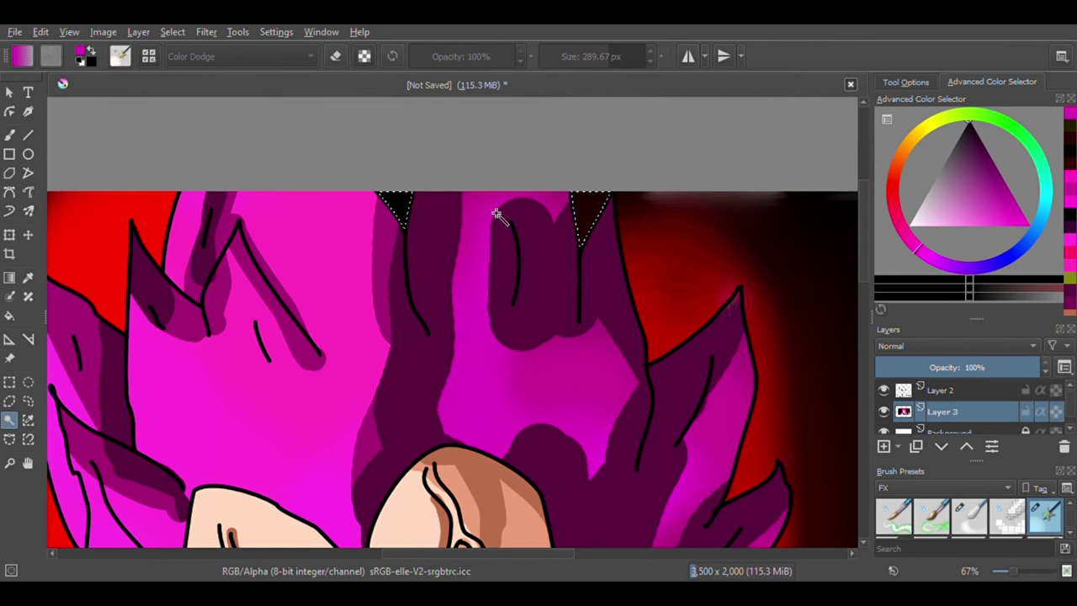
Step: Dodge the selected hair gaps with the Freehand Brush at 52% opacity and 289.67 px, and clear the selection
left_click(9, 134)
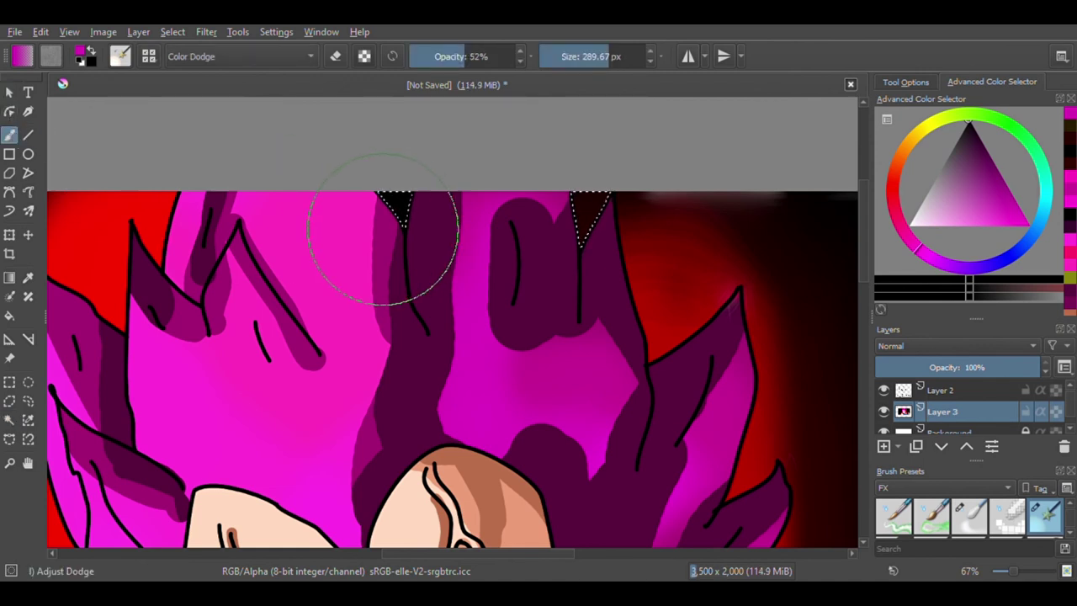
mouse_move(365, 211)
left_mouse_down()
mouse_move(596, 181)
mouse_move(504, 210)
mouse_move(351, 195)
left_mouse_up()
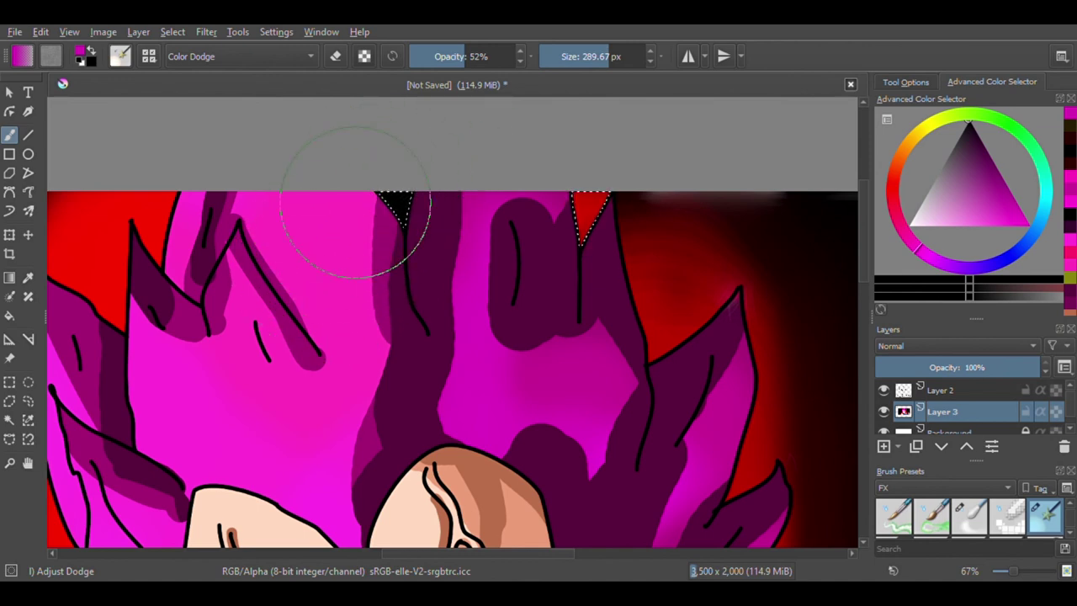
scroll(432, 155, "up", 4)
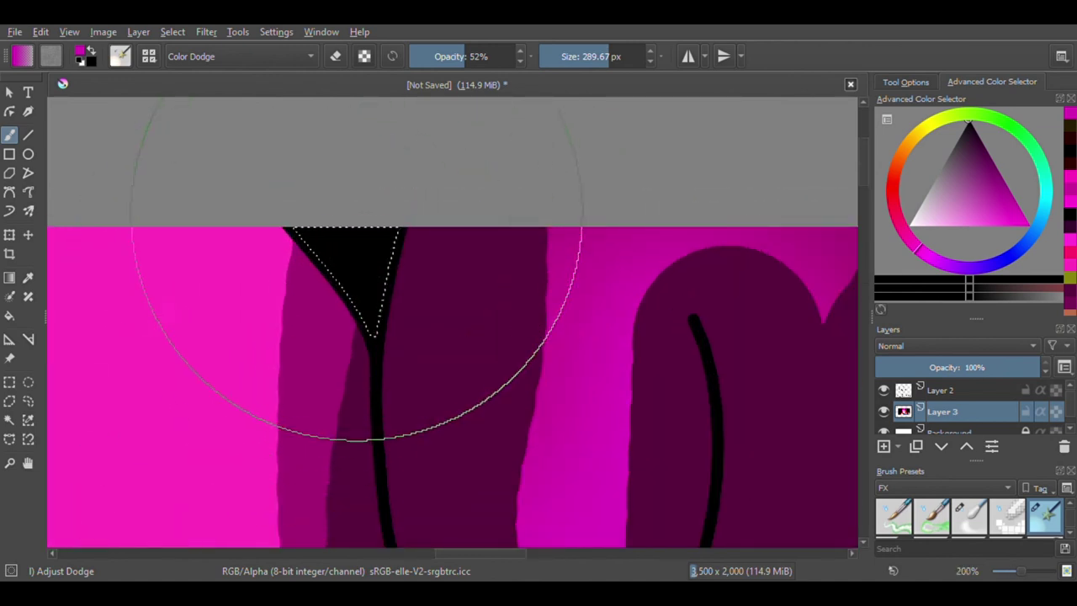
scroll(343, 215, "down", 2)
scroll(342, 208, "down", 7)
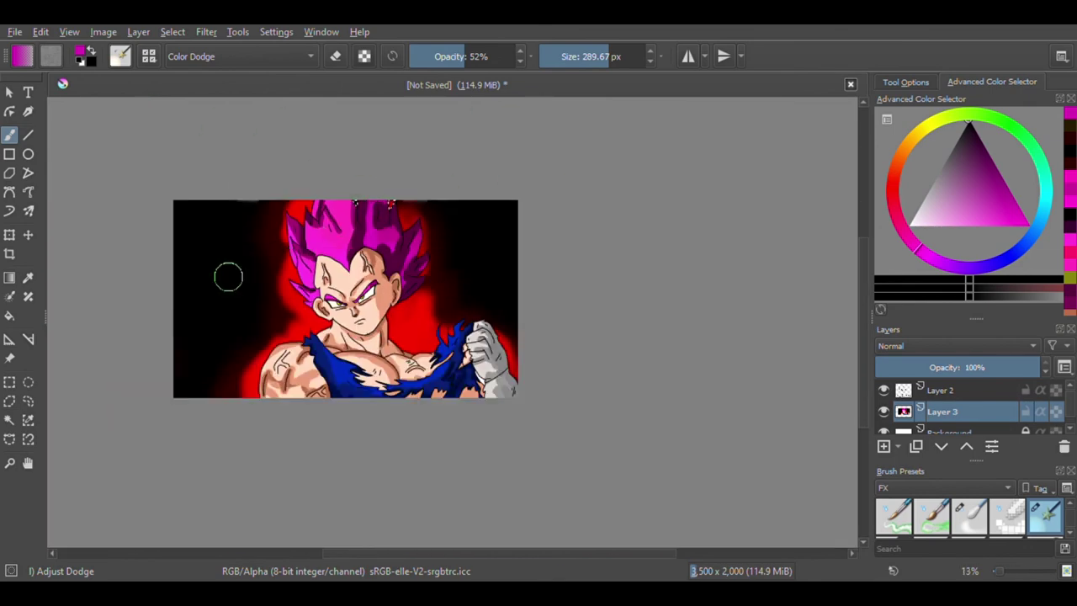
left_click(9, 419)
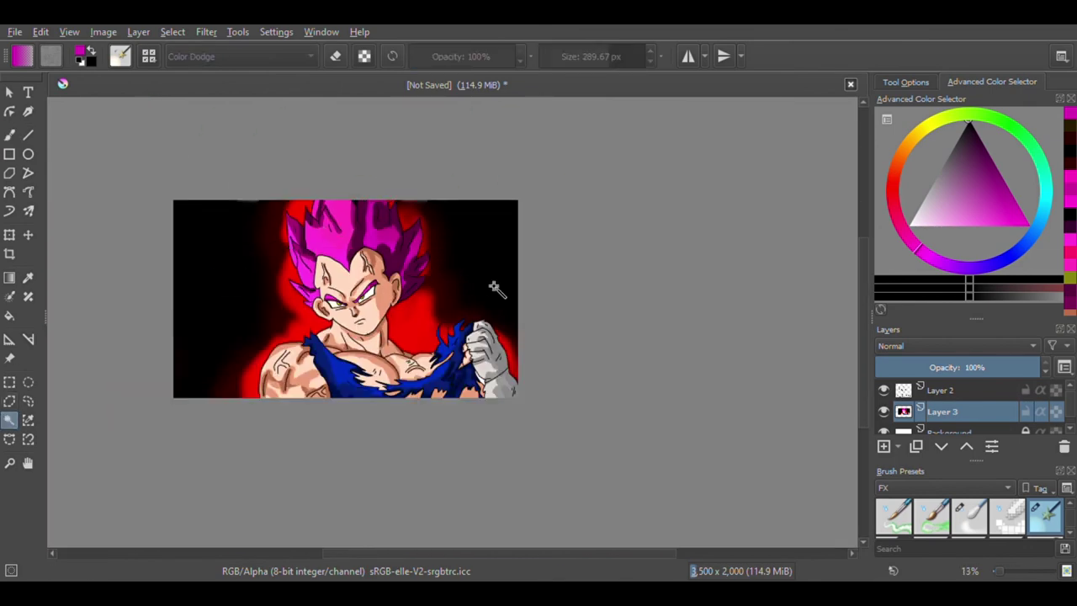
Step: Choose the Blender Blur brush at 243.04 px and switch to the Freehand Path tool
left_click(972, 518)
scroll(361, 183, "up", 2)
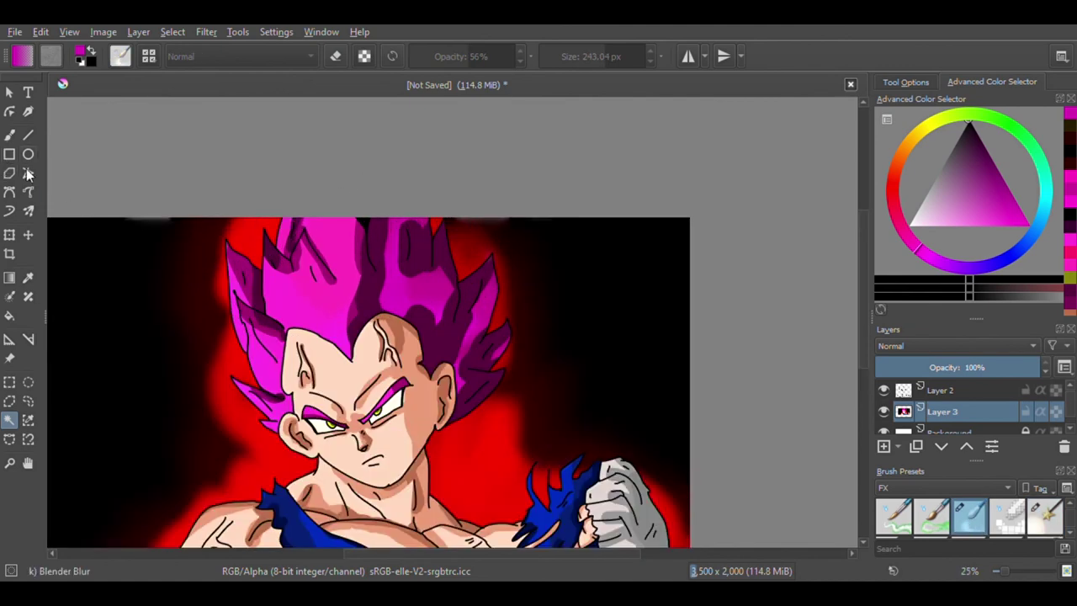
left_click(29, 195)
scroll(497, 253, "up", 1)
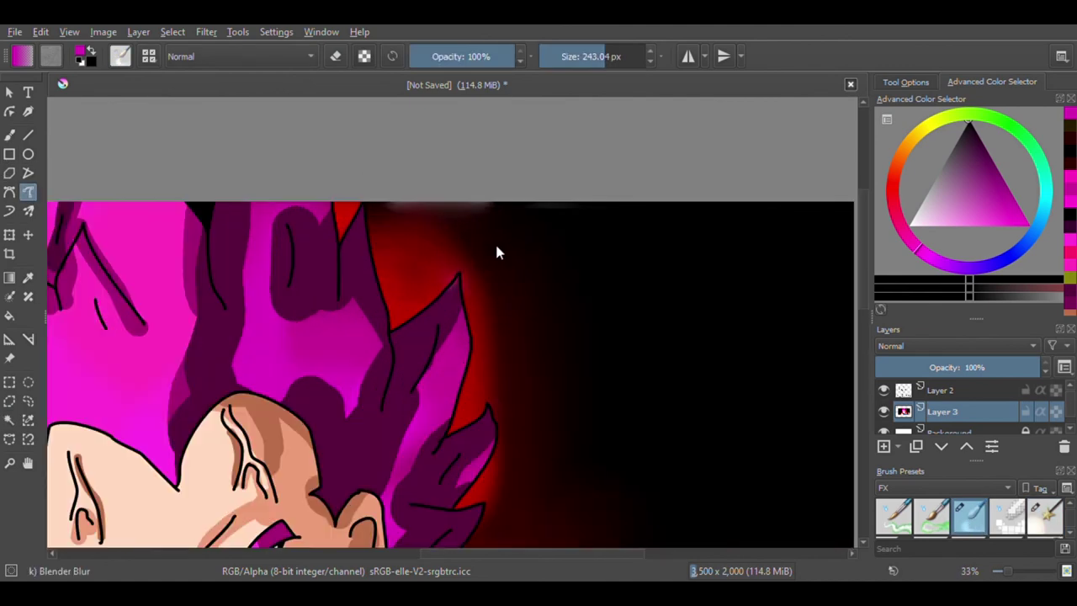
left_click(422, 285, "ctrl")
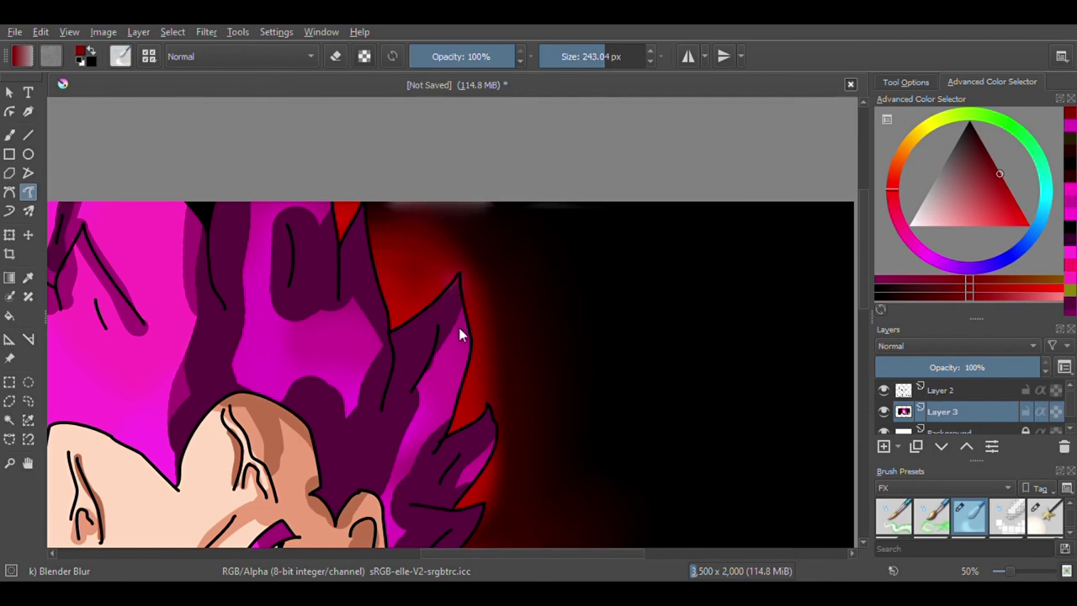
scroll(366, 171, "down", 2)
scroll(385, 194, "up", 1)
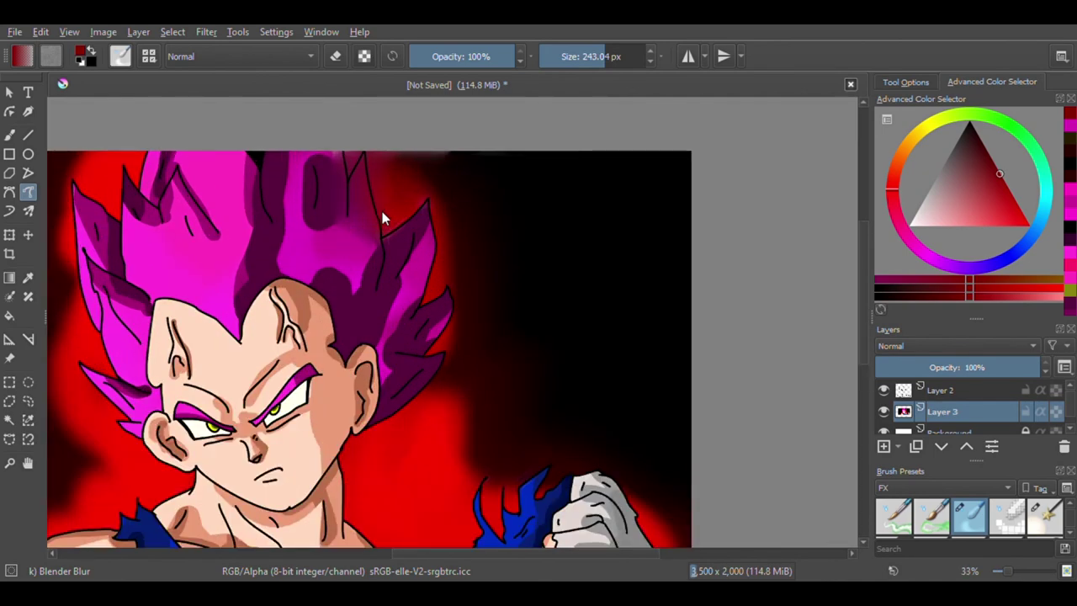
left_click_drag(443, 157, 433, 287)
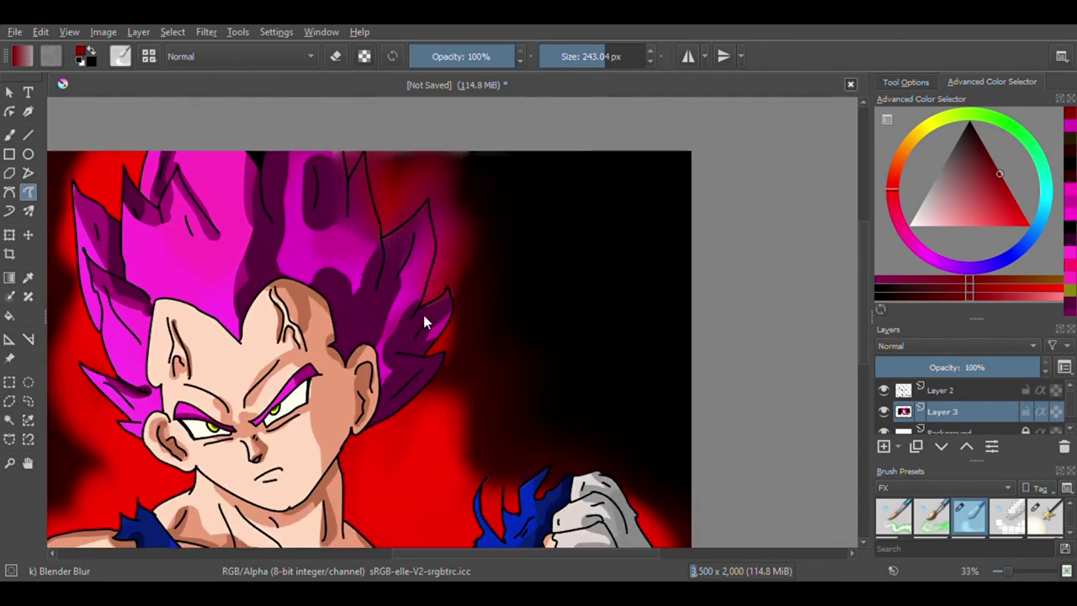
scroll(446, 314, "down", 3)
scroll(450, 318, "up", 1)
key("ctrl+z")
key("ctrl+z")
key("ctrl+z")
key("ctrl+z")
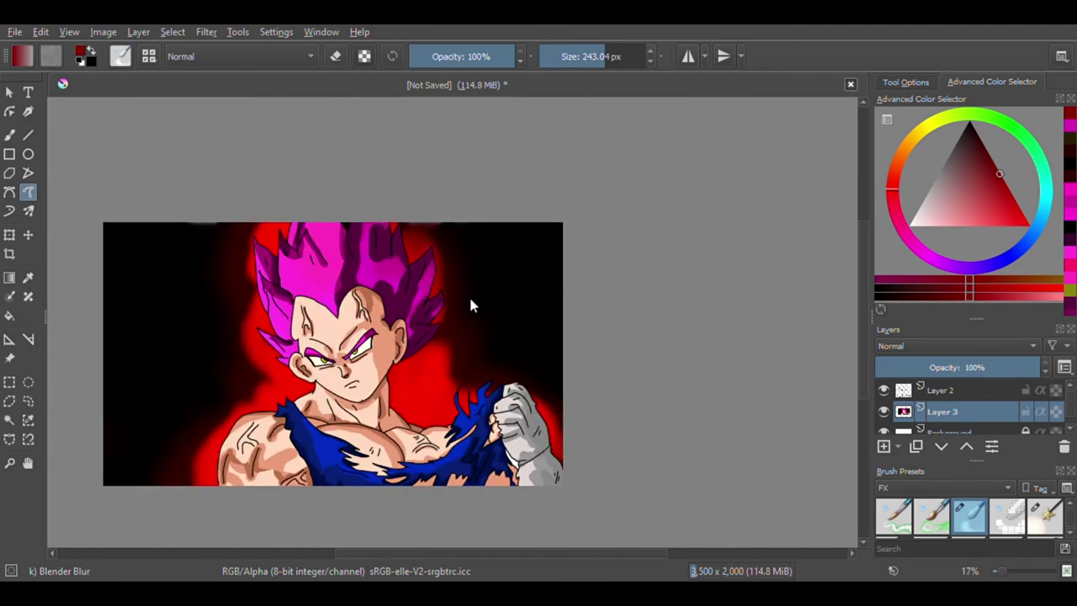
Step: Sample bright red from the glow and set the Blender Blur brush to 81% opacity and 82.94 px
scroll(454, 228, "up", 2)
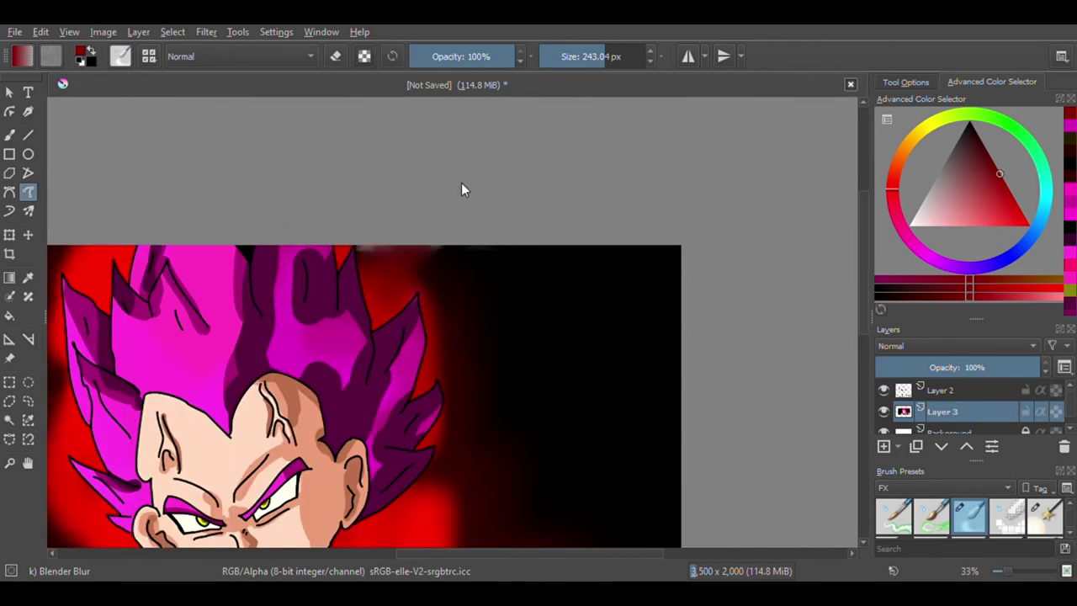
scroll(454, 198, "down", 1)
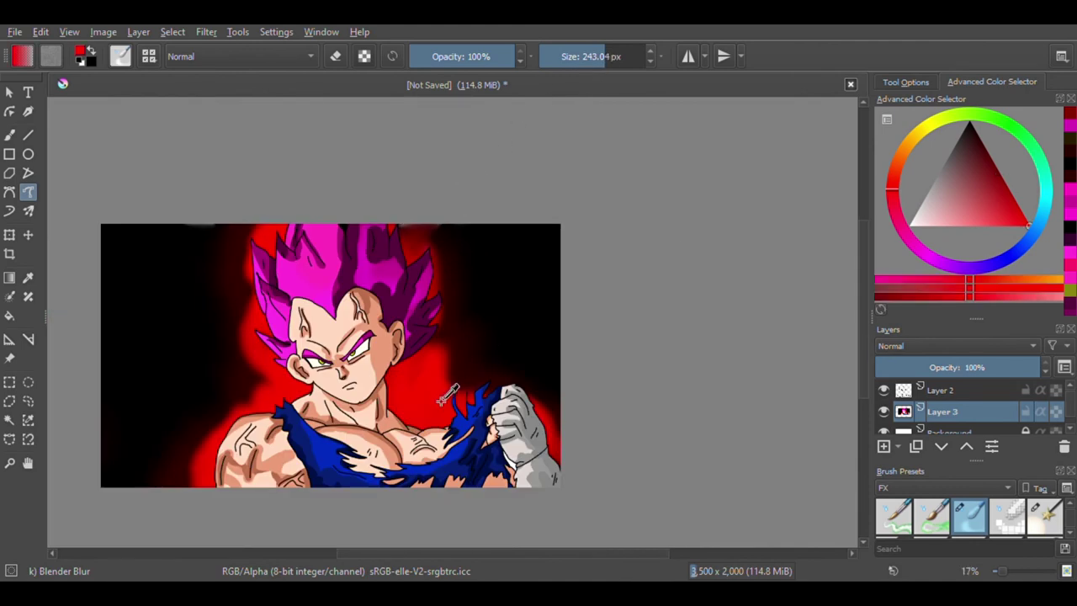
left_click_drag(511, 63, 583, 74)
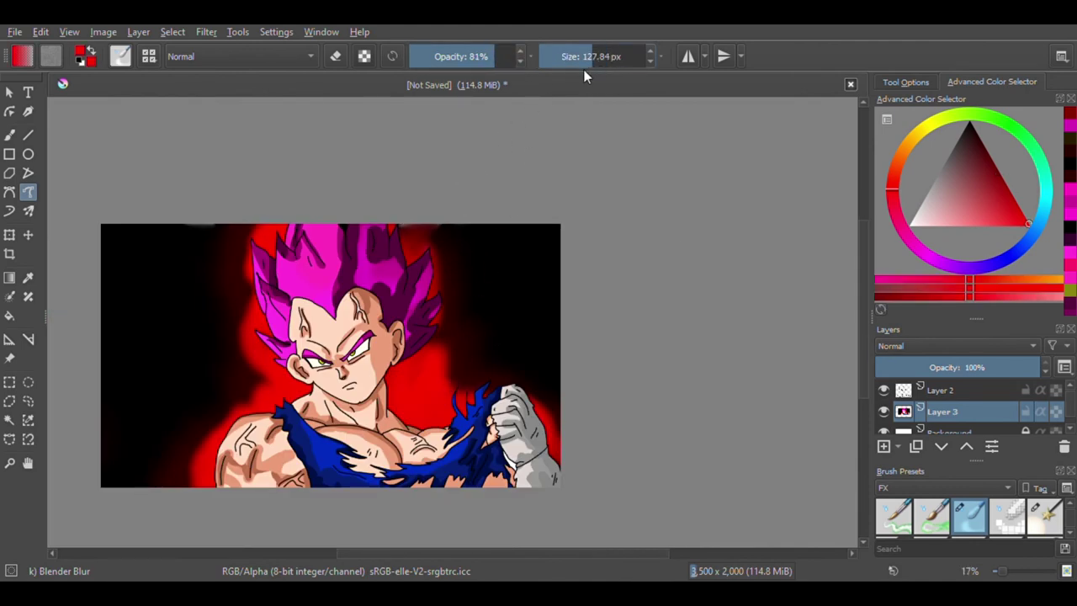
scroll(447, 380, "up", 2)
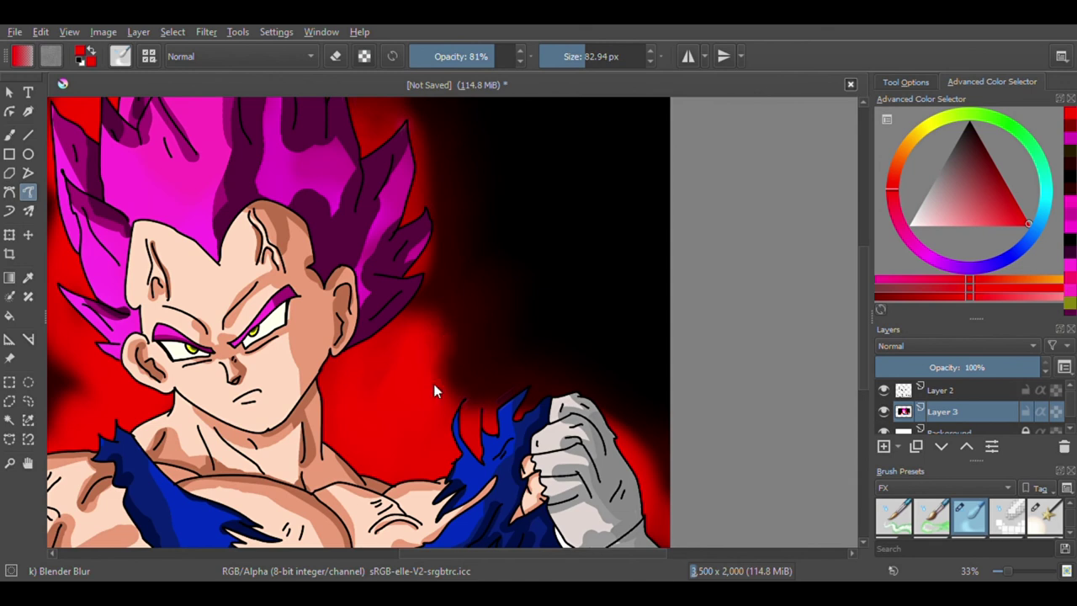
Step: Pull jagged flame streaks outward from the red glow's edge between the right-hand hair and the raised fist with the Blender Blur brush
left_click_drag(421, 358, 480, 310)
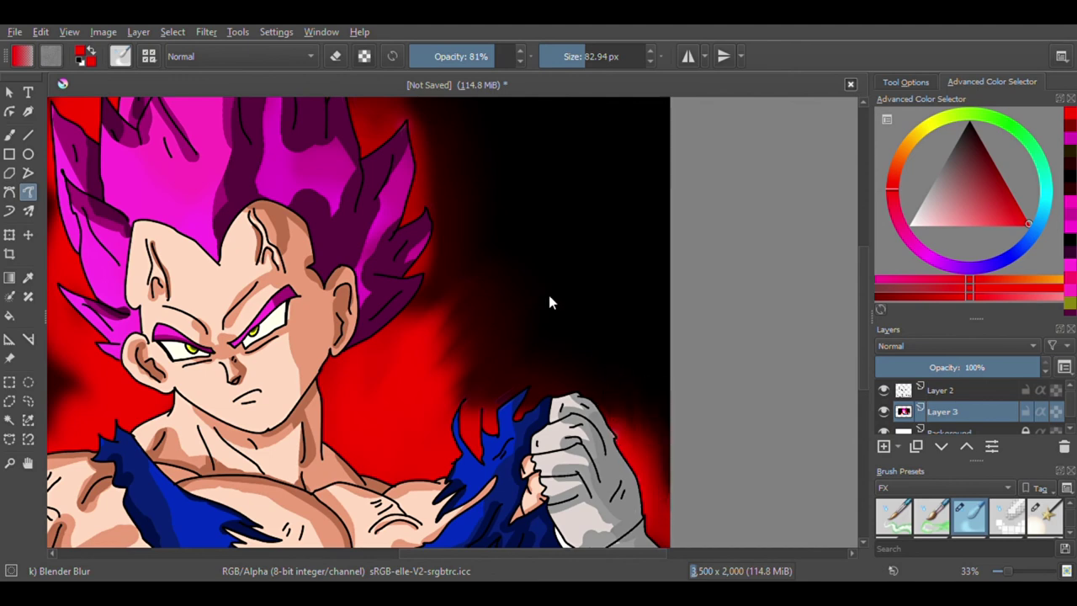
scroll(574, 317, "down", 2)
scroll(454, 265, "up", 4)
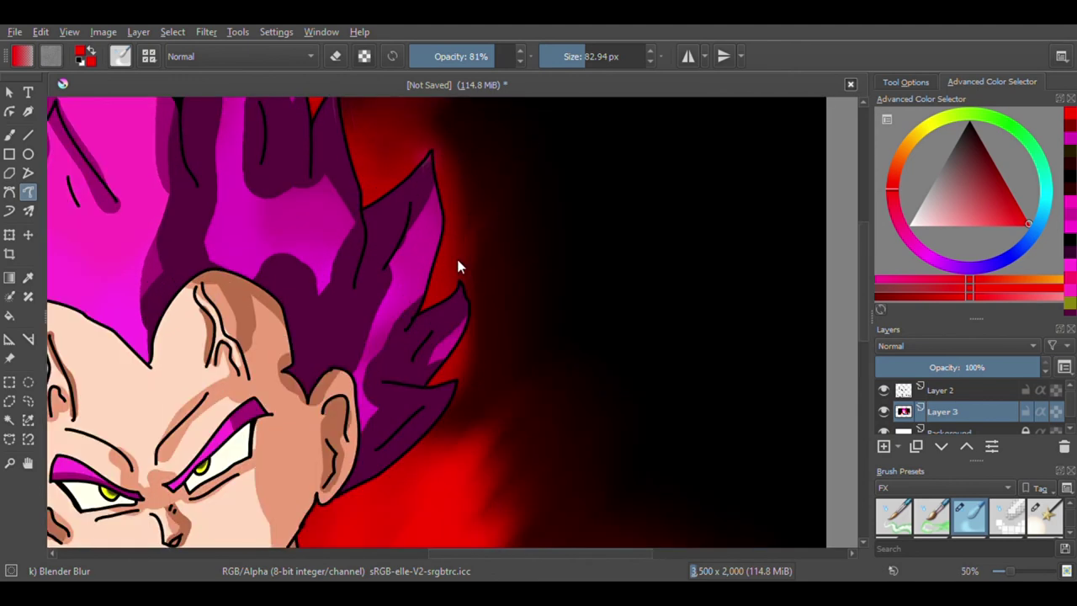
Step: Streak flame spikes along the glow's edge beside the left-hand shoulder, continuing up toward the ear
scroll(327, 327, "down", 3)
scroll(484, 446, "up", 2)
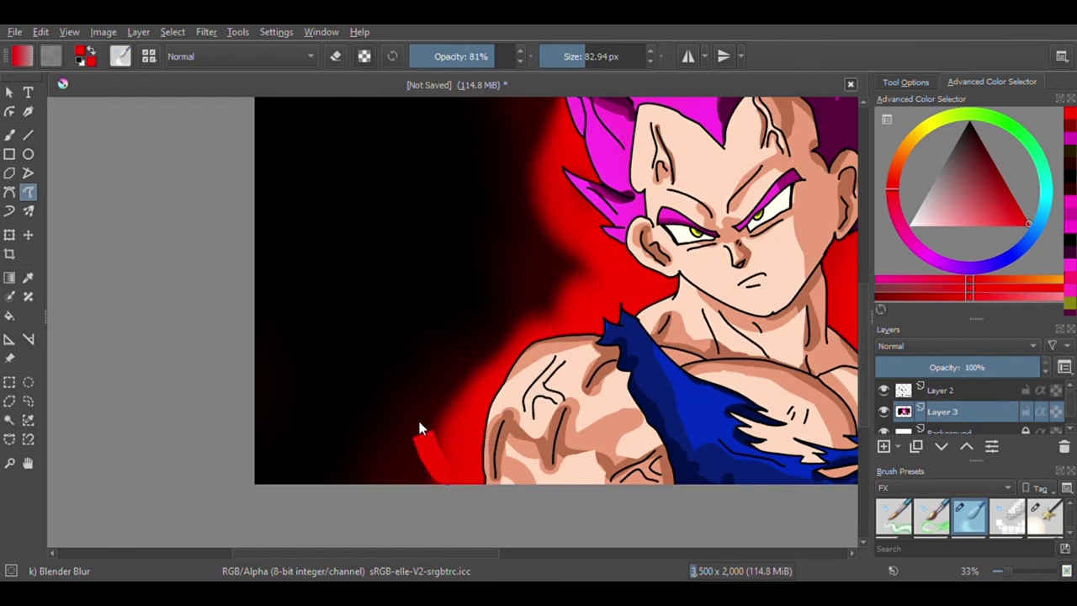
mouse_move(466, 403)
left_mouse_down()
mouse_move(542, 338)
mouse_move(586, 323)
mouse_move(485, 216)
left_mouse_up()
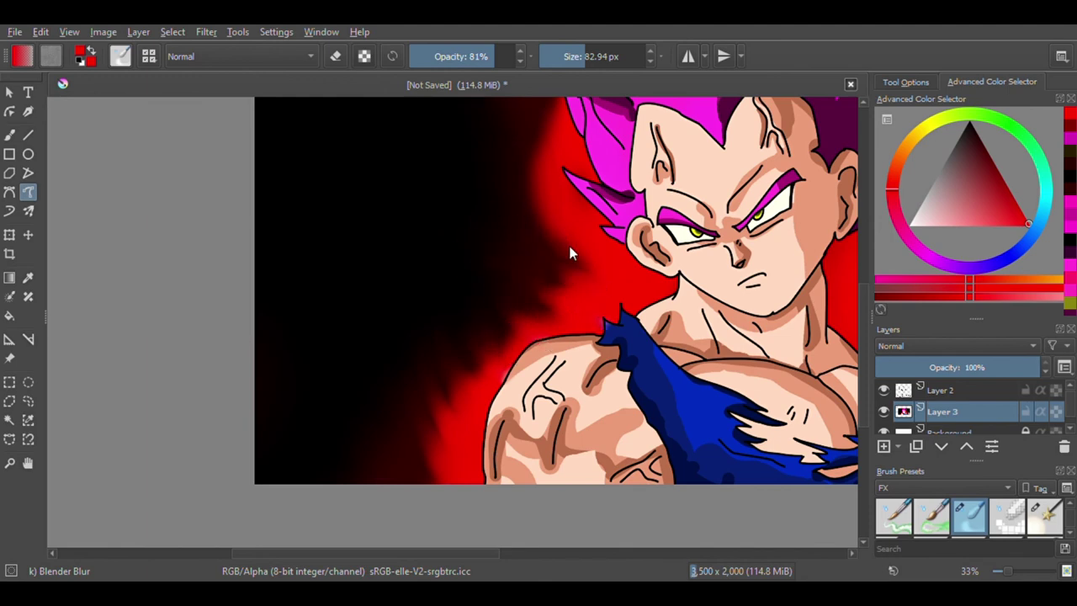
left_click_drag(571, 251, 552, 232)
Step: Streak flame spikes into the glow's edge along the left-hand side of the hair, up to the canvas's upper edge
scroll(553, 307, "down", 2)
scroll(547, 315, "up", 3)
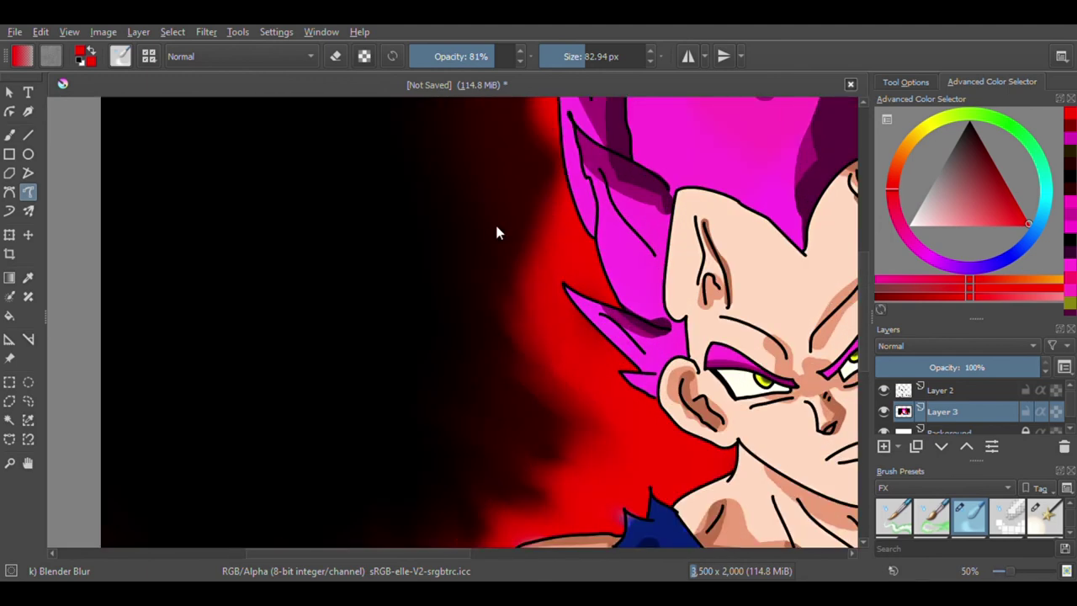
scroll(518, 226, "down", 2)
scroll(522, 337, "up", 2)
left_click_drag(508, 307, 493, 226)
key("ctrl+z")
scroll(480, 234, "down", 2)
scroll(501, 228, "up", 2)
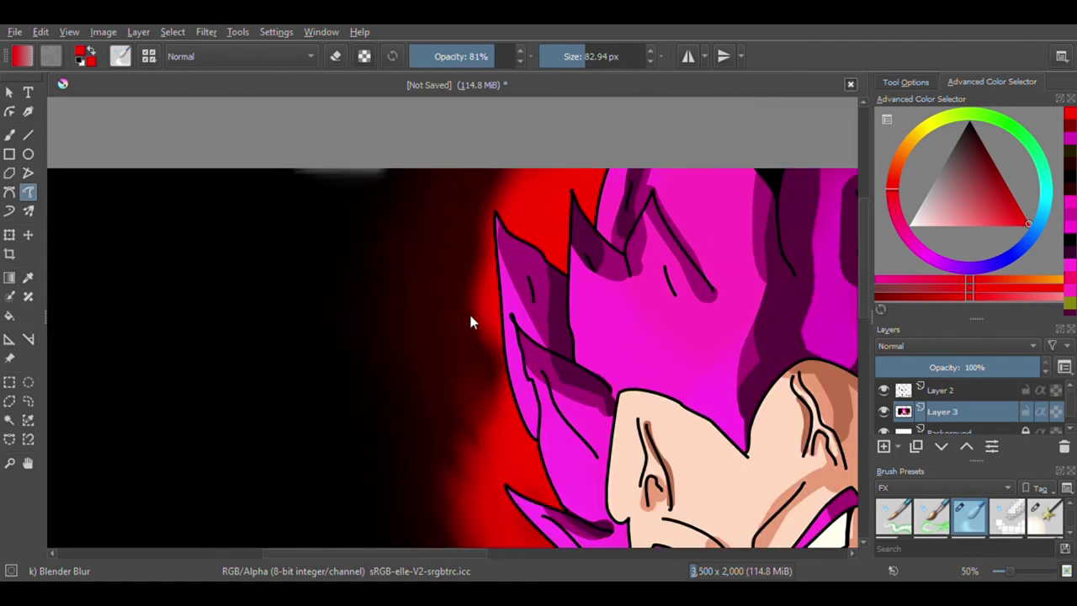
left_click_drag(491, 249, 466, 221)
left_click_drag(501, 188, 485, 122)
scroll(353, 173, "down", 4)
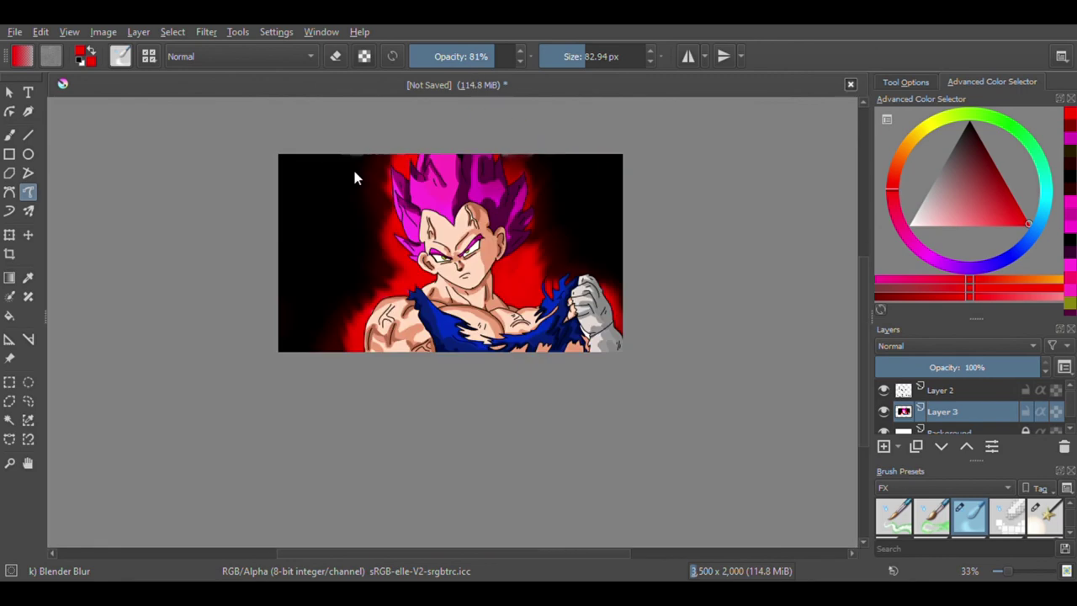
scroll(510, 248, "up", 3)
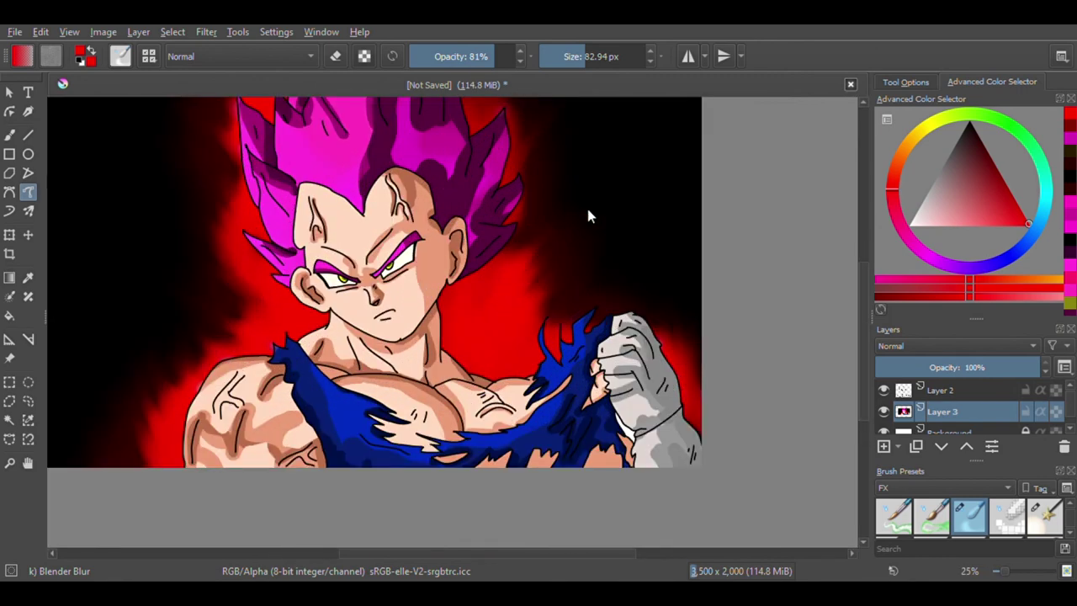
scroll(587, 216, "down", 4)
scroll(534, 257, "up", 3)
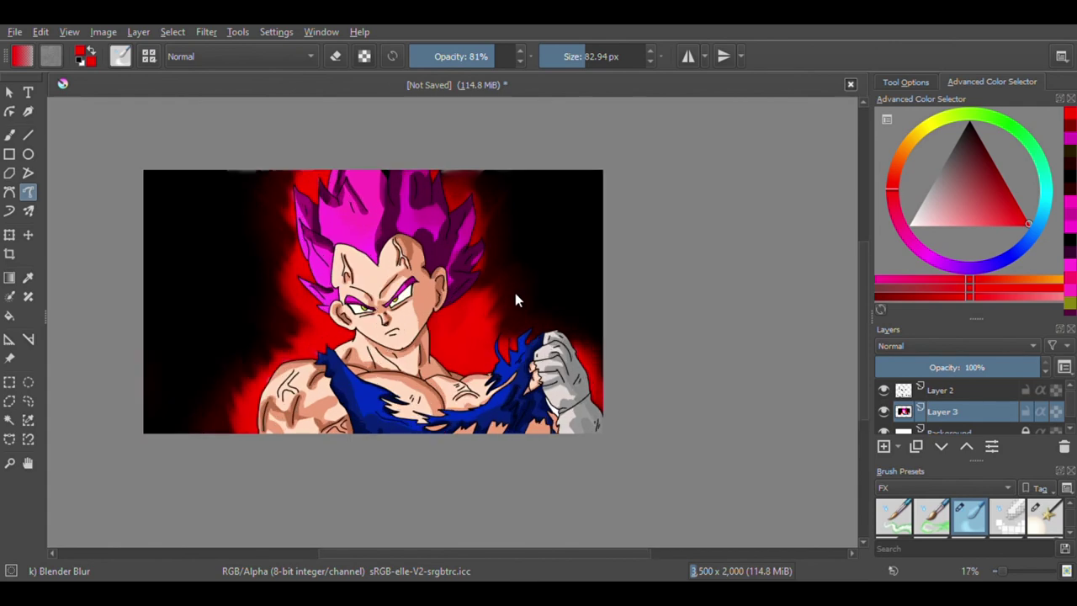
scroll(488, 331, "up", 2)
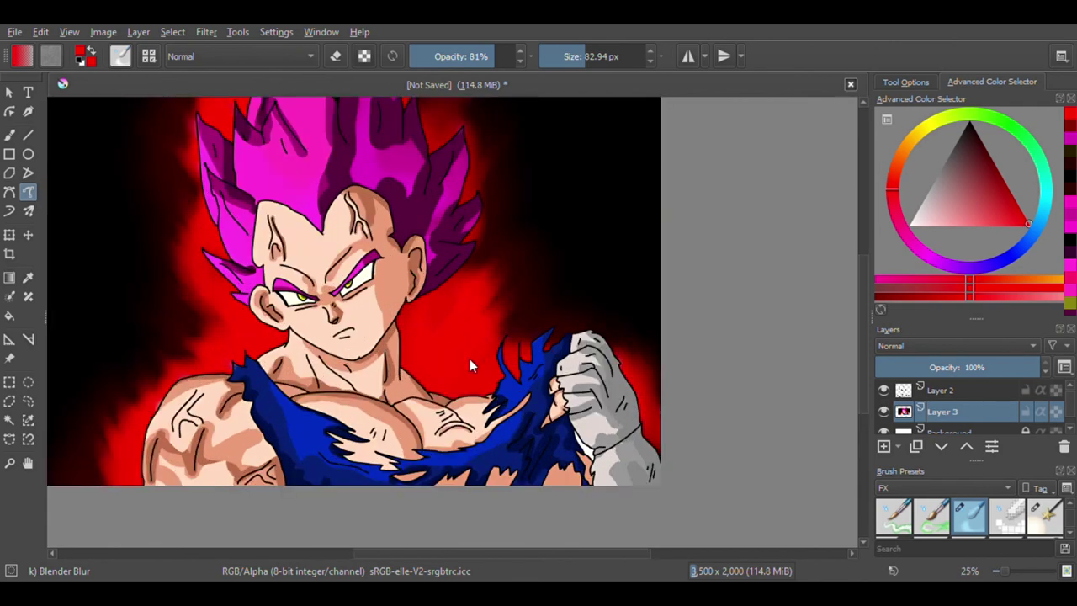
scroll(462, 330, "down", 2)
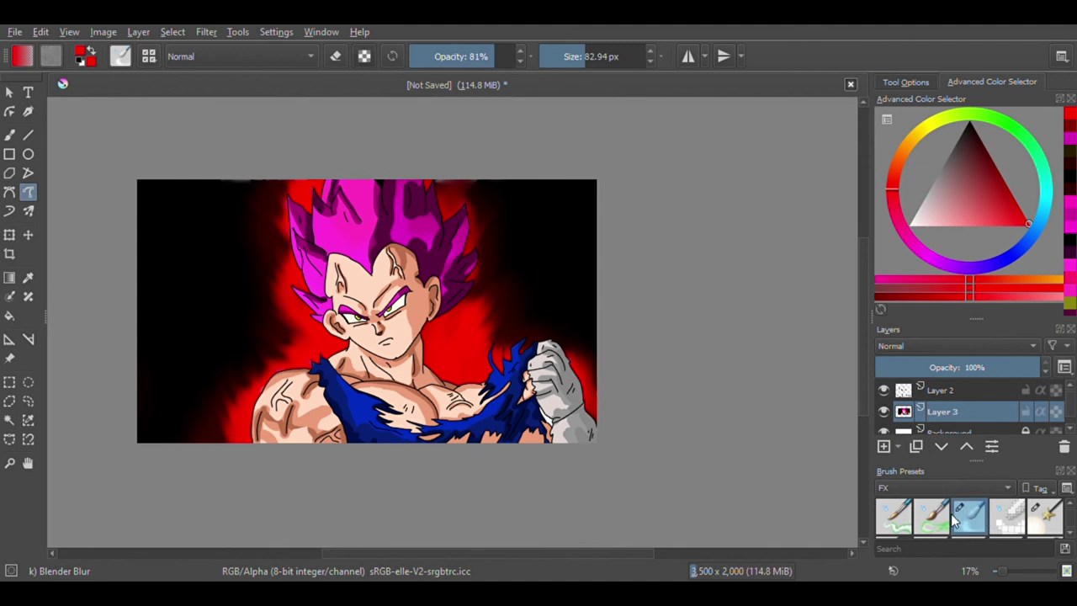
Step: Choose the Adjust Dodge brush with the Freehand Brush tool at 52% opacity and sample magenta from the hair
scroll(938, 515, "down", 1)
scroll(942, 524, "down", 3)
left_click(1044, 519)
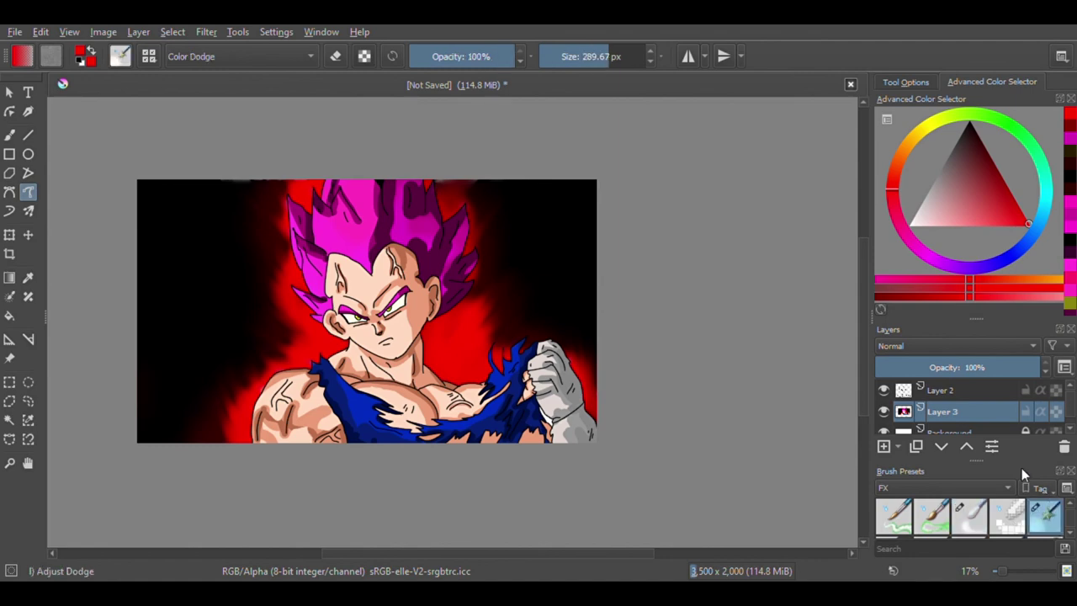
left_click(4, 141)
scroll(392, 246, "up", 1)
left_click(349, 245, "ctrl")
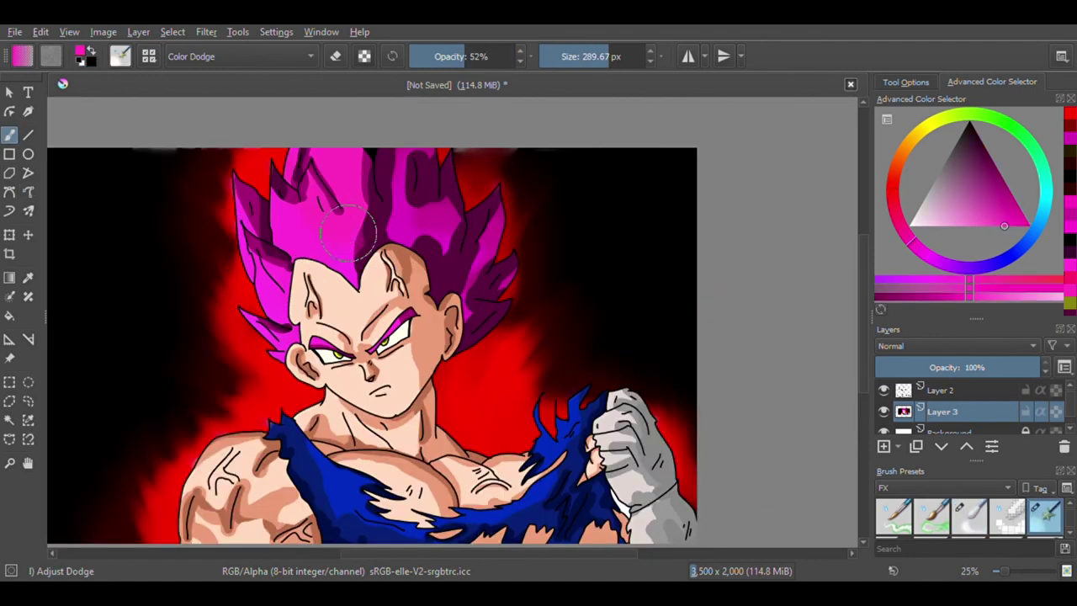
Step: Try to dodge the black background's upper-left corner with a 387.94 px brush stroke
scroll(349, 235, "down", 2)
left_click_drag(597, 59, 618, 59)
mouse_move(260, 210)
left_mouse_down()
mouse_move(235, 188)
mouse_move(200, 201)
left_mouse_up()
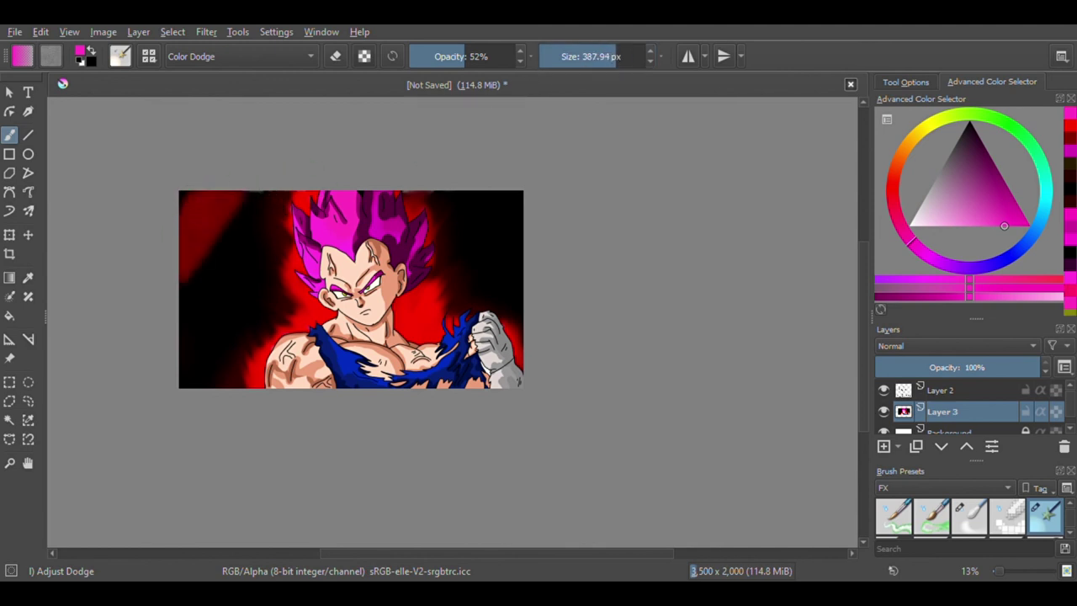
key("ctrl+z")
Step: Dodge the character's hair, skin, clothing and glove using a darker magenta and a 613.31 px brush
scroll(333, 211, "up", 1)
left_click_drag(996, 206, 992, 182)
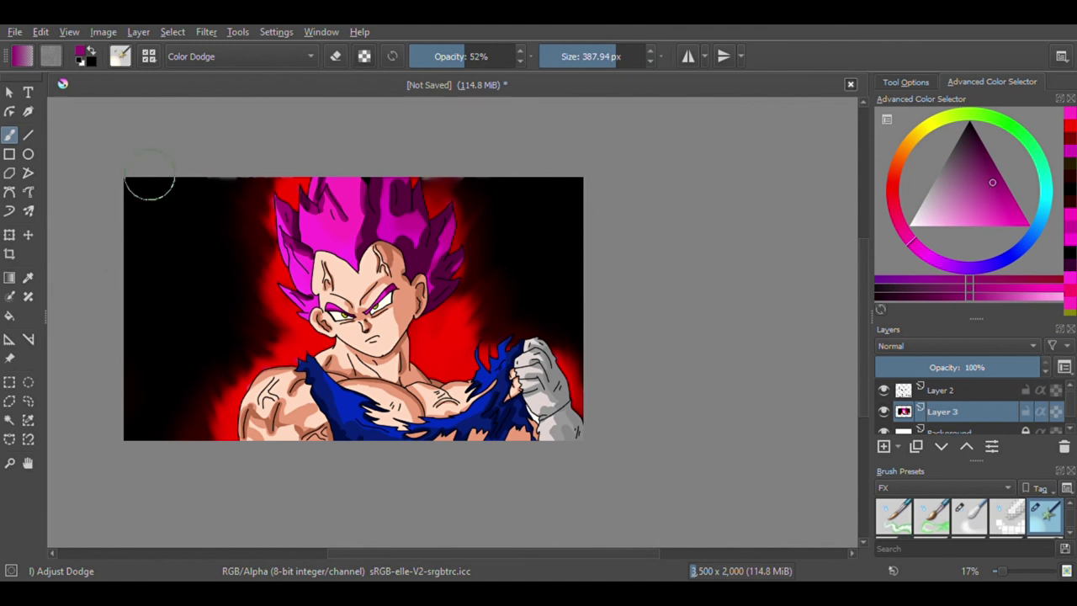
left_click(615, 61)
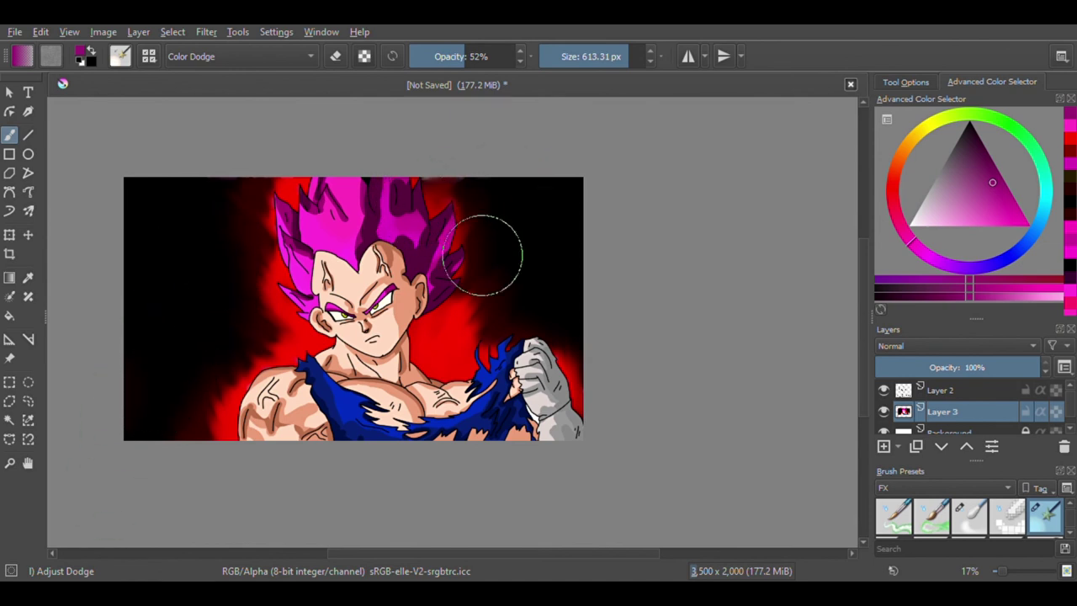
mouse_move(471, 227)
left_mouse_down()
mouse_move(444, 222)
mouse_move(429, 205)
mouse_move(377, 209)
mouse_move(362, 227)
mouse_move(316, 199)
mouse_move(289, 252)
mouse_move(290, 303)
mouse_move(354, 265)
mouse_move(383, 285)
mouse_move(295, 323)
mouse_move(394, 318)
mouse_move(320, 372)
mouse_move(266, 393)
mouse_move(259, 376)
mouse_move(233, 381)
mouse_move(259, 360)
mouse_move(217, 417)
mouse_move(94, 459)
mouse_move(335, 389)
mouse_move(330, 398)
mouse_move(444, 408)
mouse_move(486, 383)
mouse_move(505, 397)
mouse_move(579, 370)
mouse_move(521, 427)
mouse_move(559, 438)
mouse_move(517, 415)
mouse_move(518, 379)
mouse_move(420, 358)
mouse_move(484, 347)
mouse_move(529, 319)
mouse_move(574, 341)
mouse_move(635, 321)
mouse_move(627, 326)
mouse_move(559, 274)
mouse_move(490, 259)
mouse_move(465, 241)
mouse_move(478, 187)
mouse_move(452, 225)
mouse_move(397, 257)
mouse_move(441, 271)
mouse_move(382, 241)
mouse_move(398, 213)
mouse_move(337, 202)
left_mouse_up()
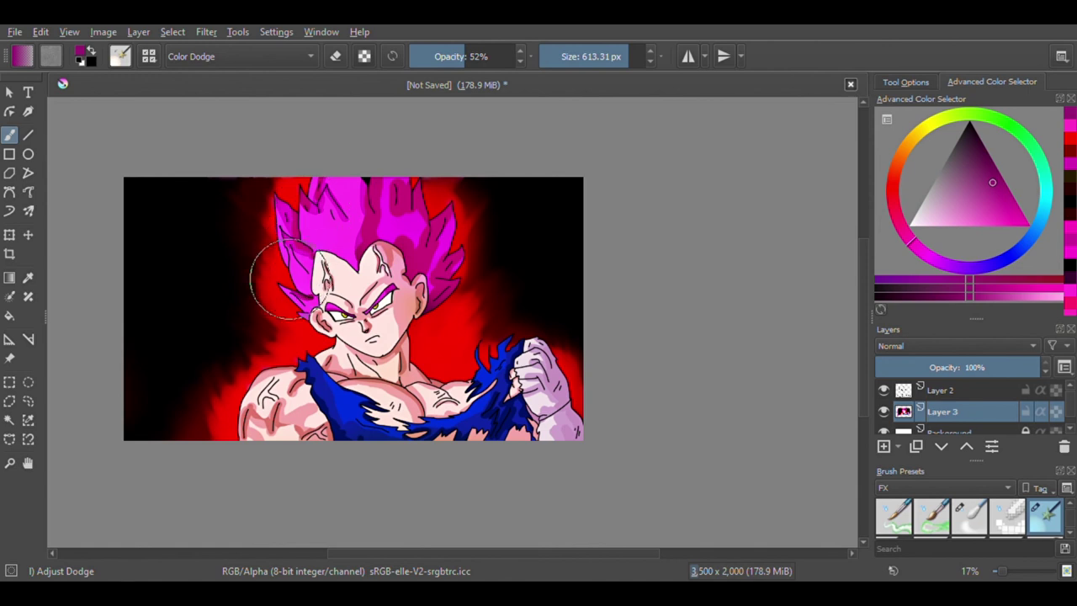
Step: Dodge the red glow on both sides of the figure to brighten it and spread it into the black background
left_click(237, 328)
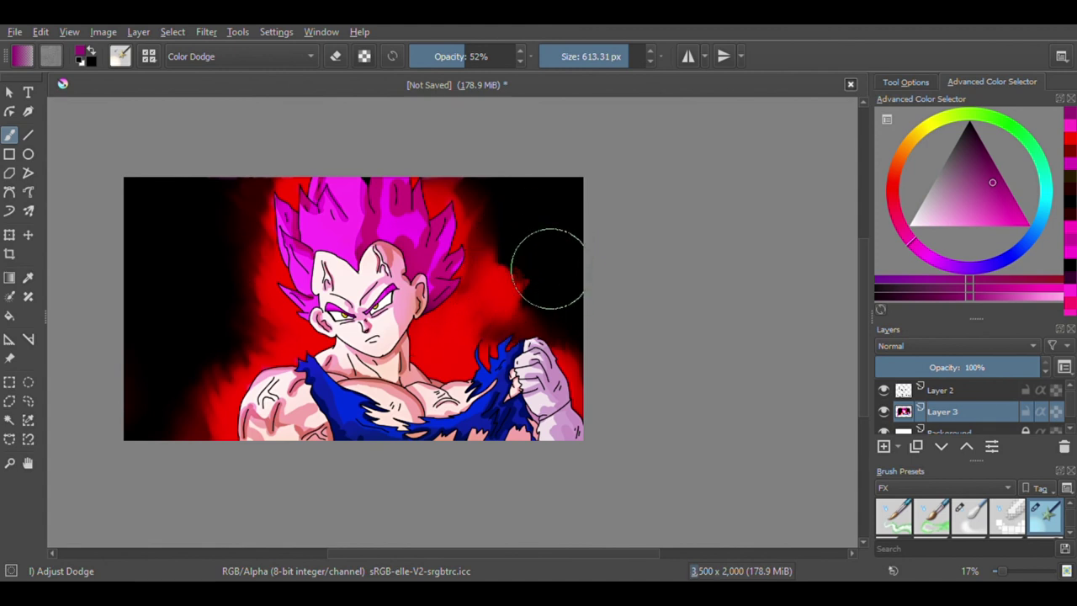
mouse_move(233, 283)
left_mouse_down()
mouse_move(234, 353)
mouse_move(195, 382)
mouse_move(150, 461)
mouse_move(212, 256)
mouse_move(250, 187)
mouse_move(313, 151)
left_mouse_up()
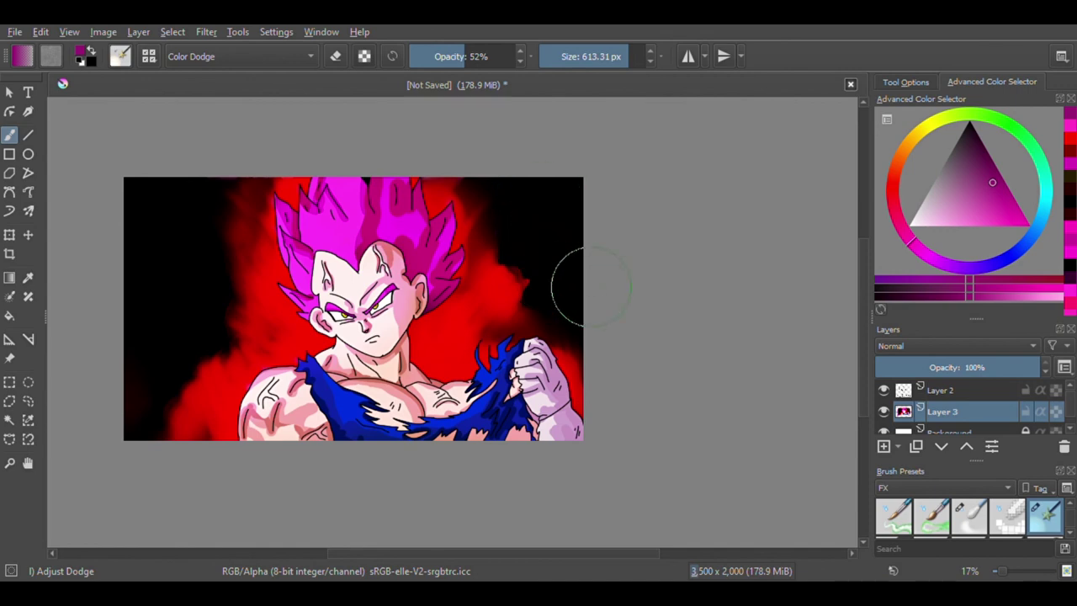
scroll(531, 279, "down", 3)
scroll(547, 272, "up", 3)
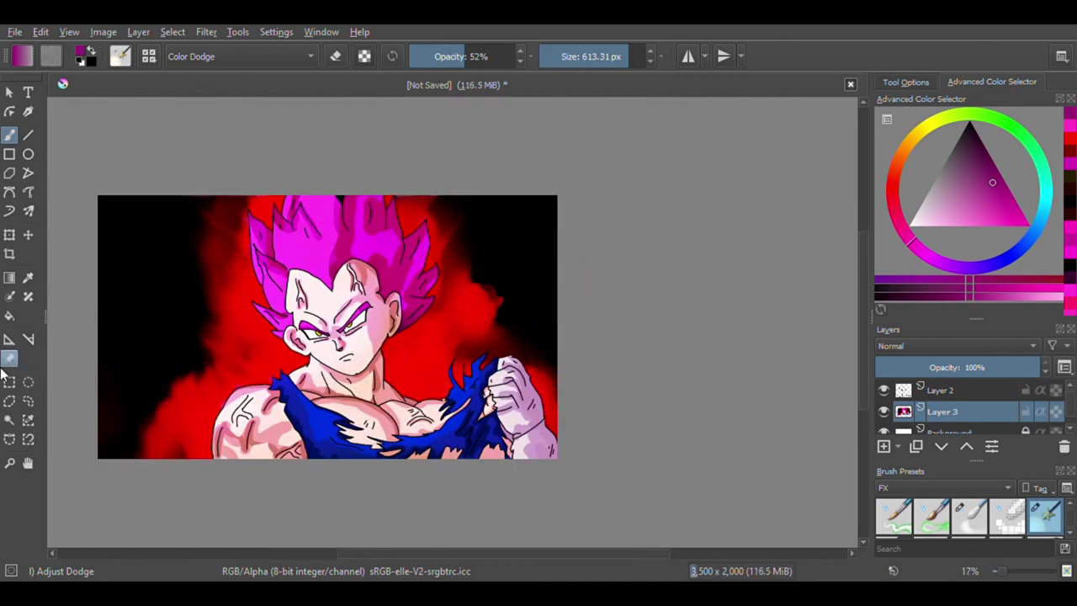
Step: Switch to the Contiguous Selection tool and examine the dodged character and glow up close and as a whole
left_click(7, 422)
scroll(350, 358, "up", 3)
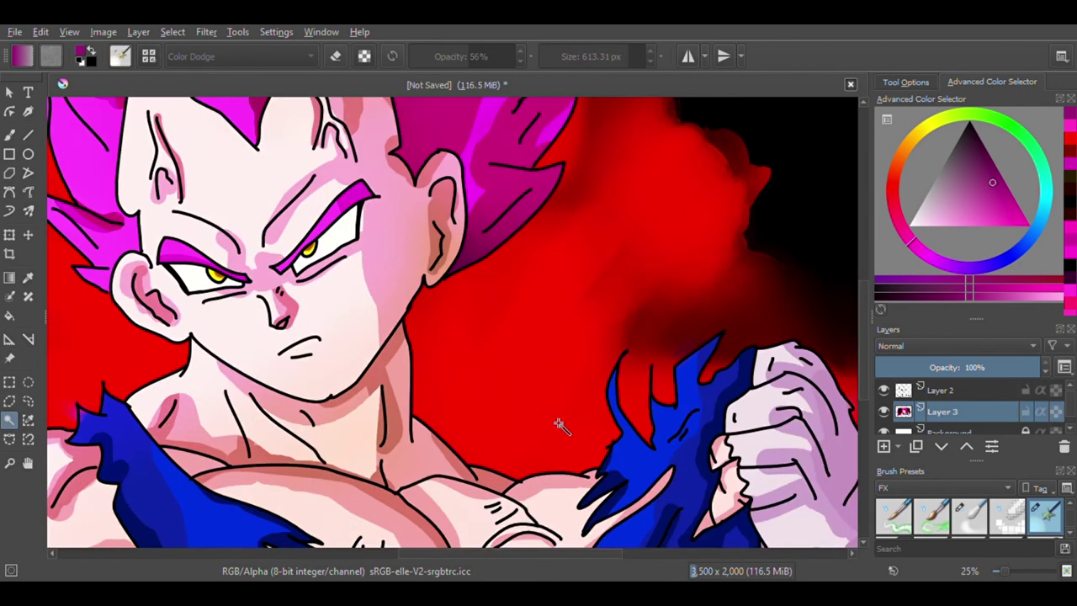
scroll(558, 425, "down", 2)
scroll(475, 367, "up", 2)
scroll(428, 353, "down", 2)
scroll(419, 406, "up", 1)
scroll(429, 378, "down", 3)
scroll(444, 339, "up", 1)
scroll(445, 339, "down", 1)
scroll(450, 353, "up", 1)
scroll(457, 364, "up", 2)
scroll(438, 362, "down", 2)
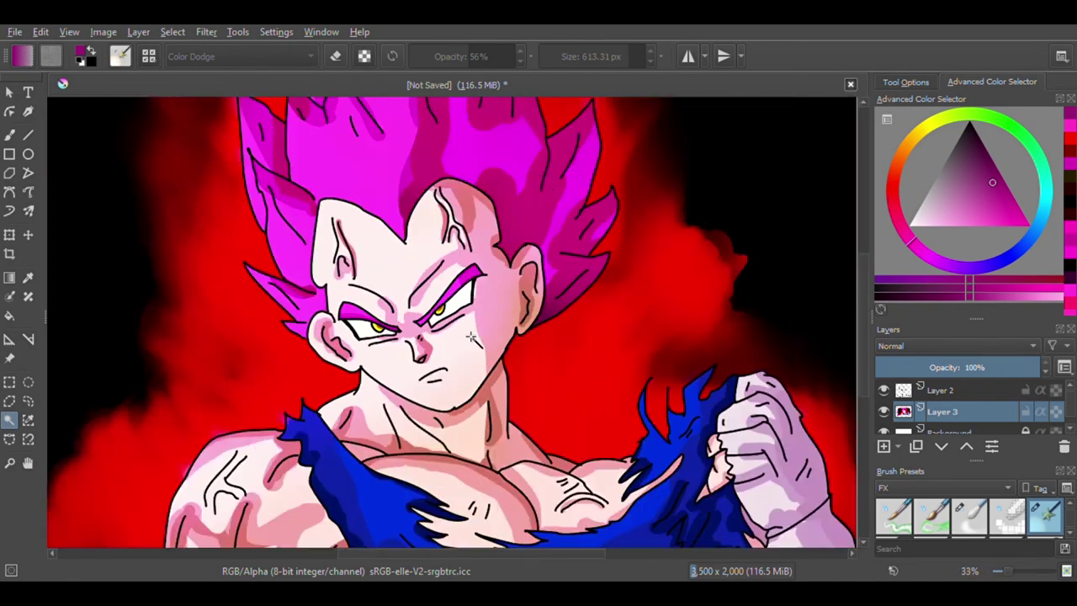
scroll(370, 366, "up", 1)
scroll(438, 362, "down", 1)
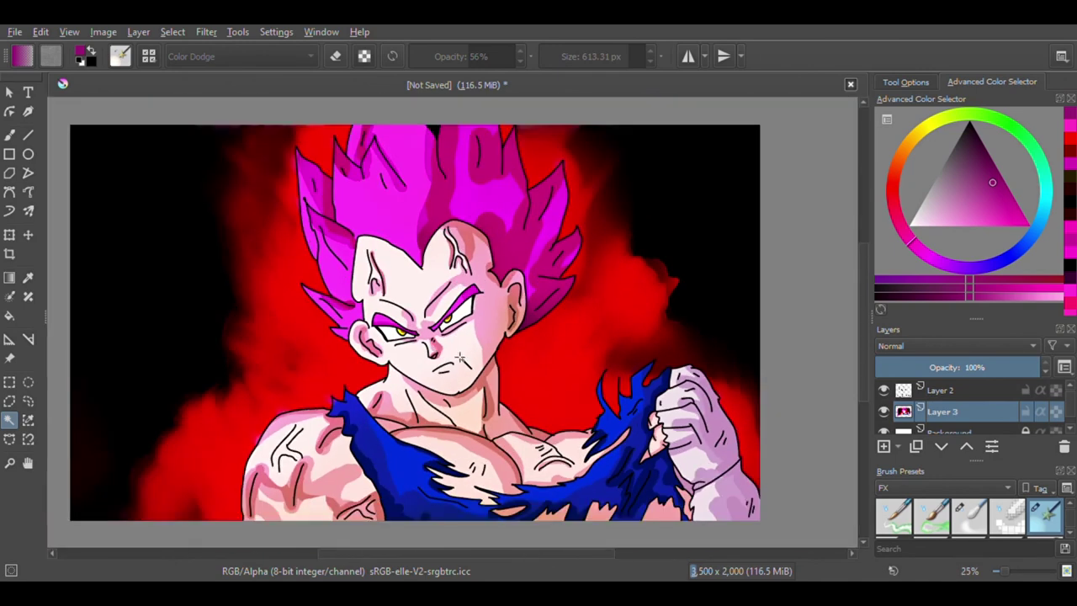